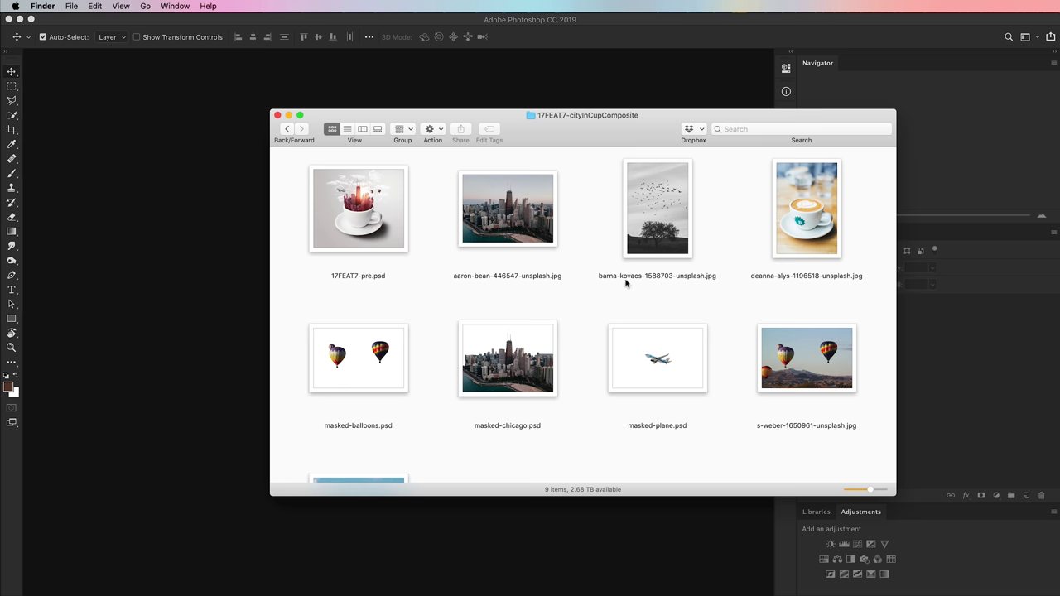
Review the source images in the 17FEAT7-cityInCupComposite folder: the city, birds, coffee cup, balloon and airplane photos
left_click_drag(590, 138, 533, 138)
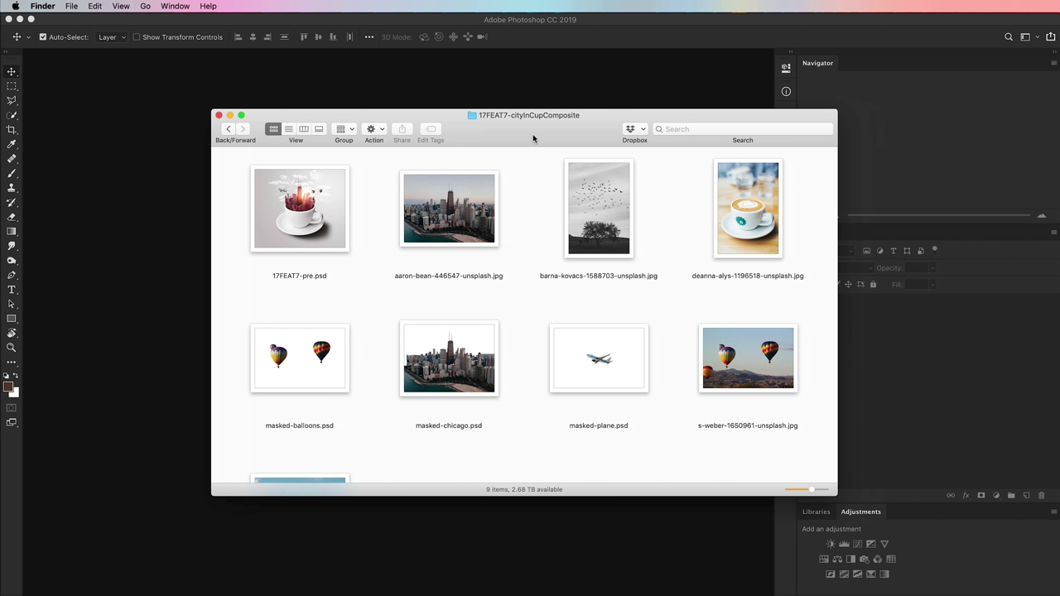
left_click(448, 228)
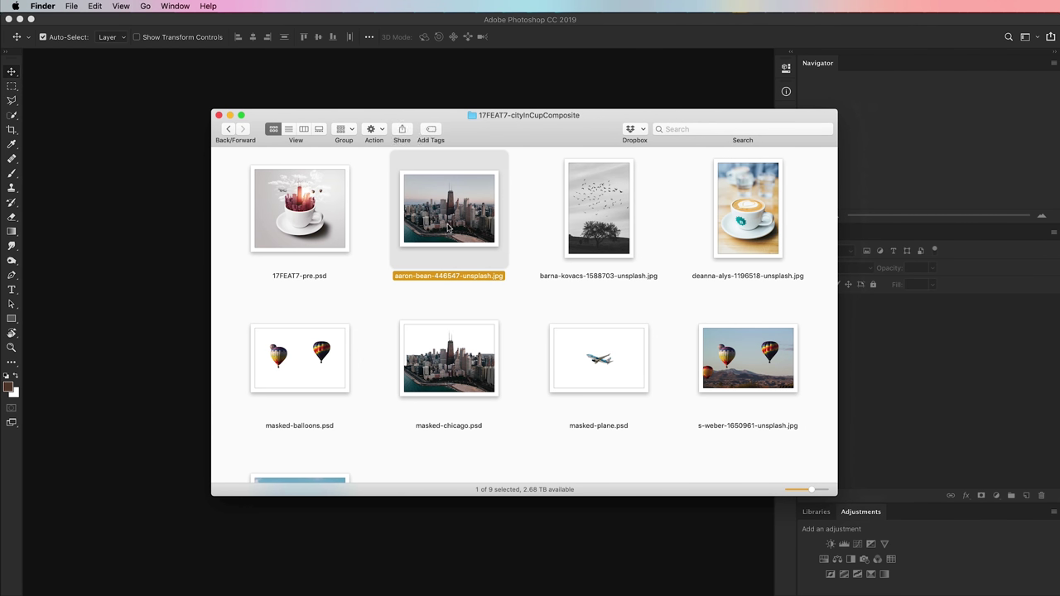
left_click(613, 200)
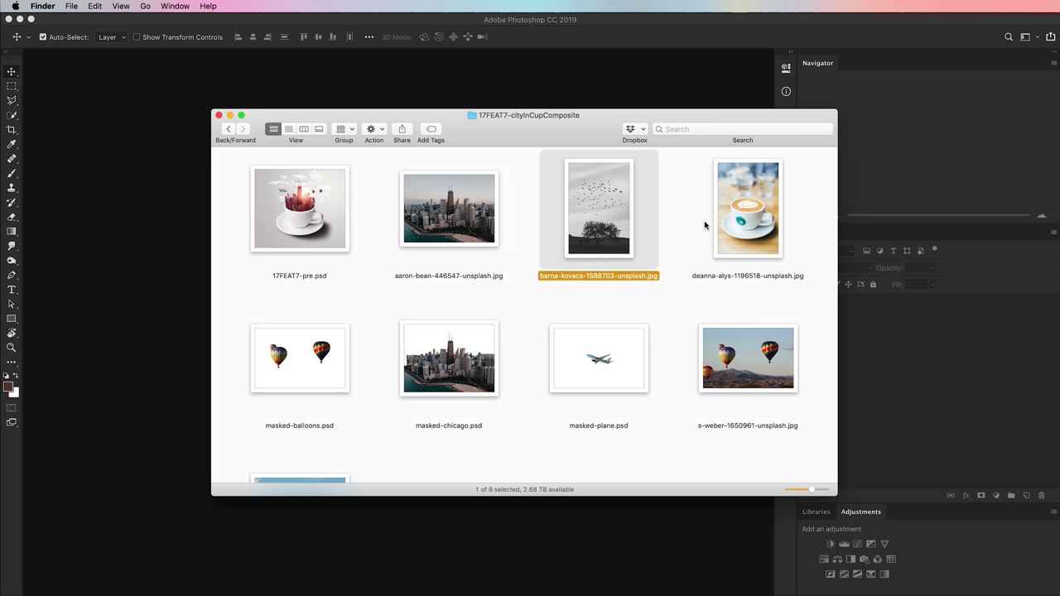
left_click(744, 216)
left_click(770, 352)
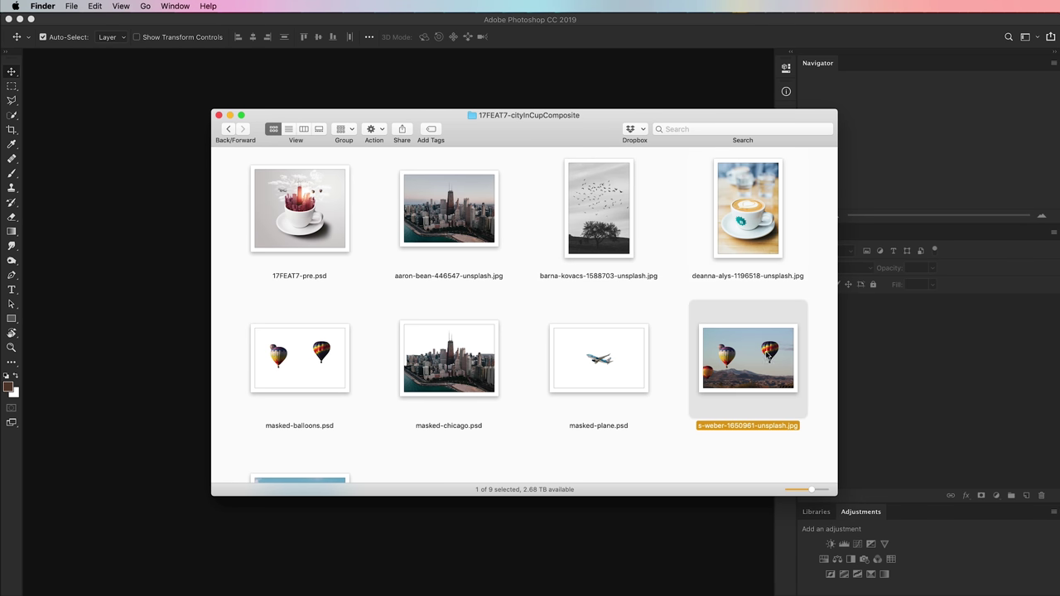
scroll(499, 404, "down", 3)
left_click(263, 418)
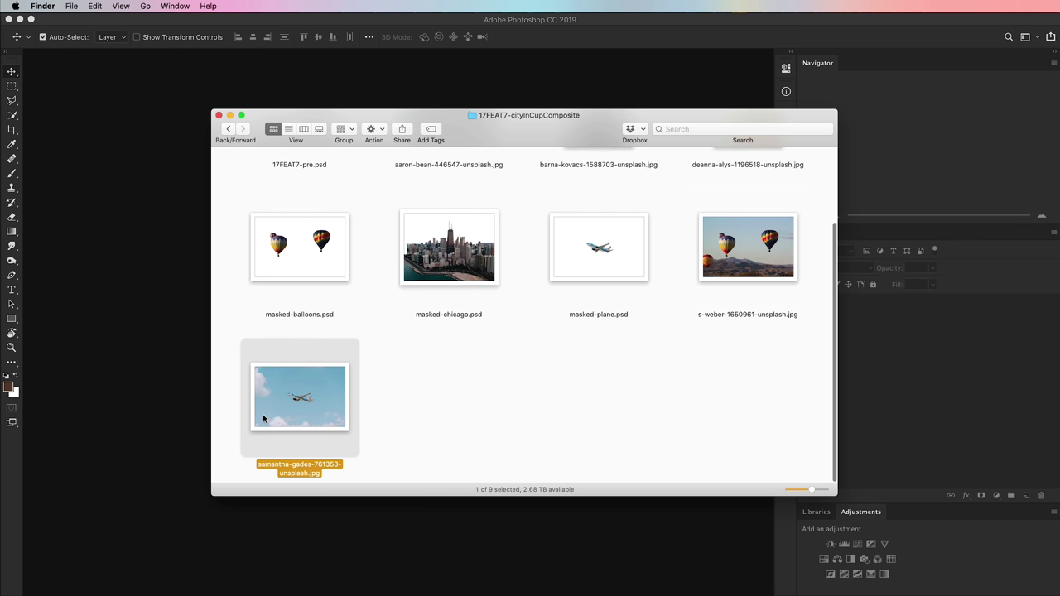
scroll(633, 331, "up", 3)
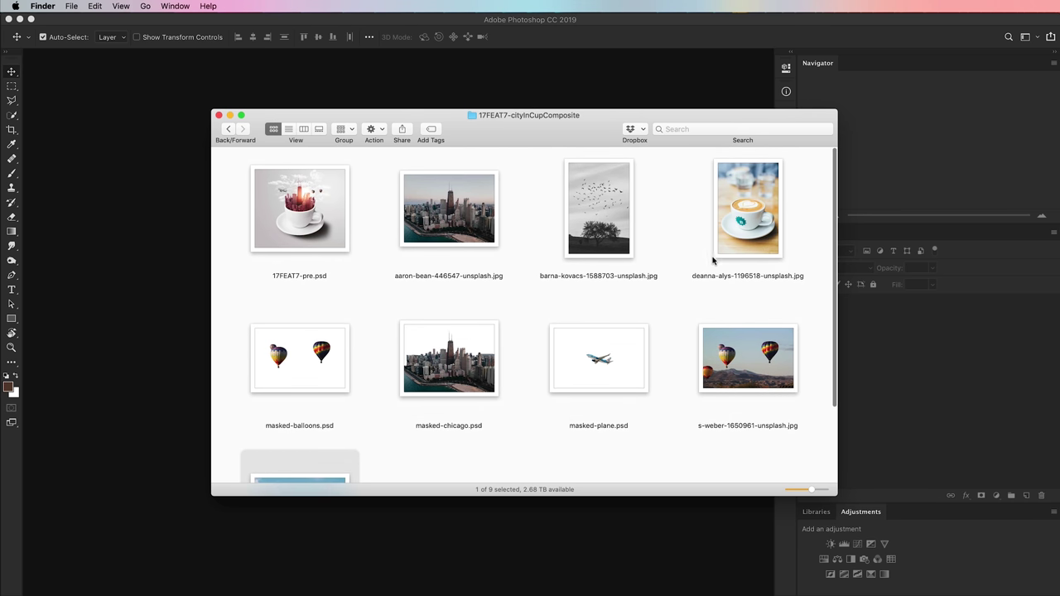
Open the Unsplash coffee cup JPG from the 17FEAT7-cityInCupComposite folder in Photoshop
left_click(747, 204)
left_click_drag(562, 126, 841, 133)
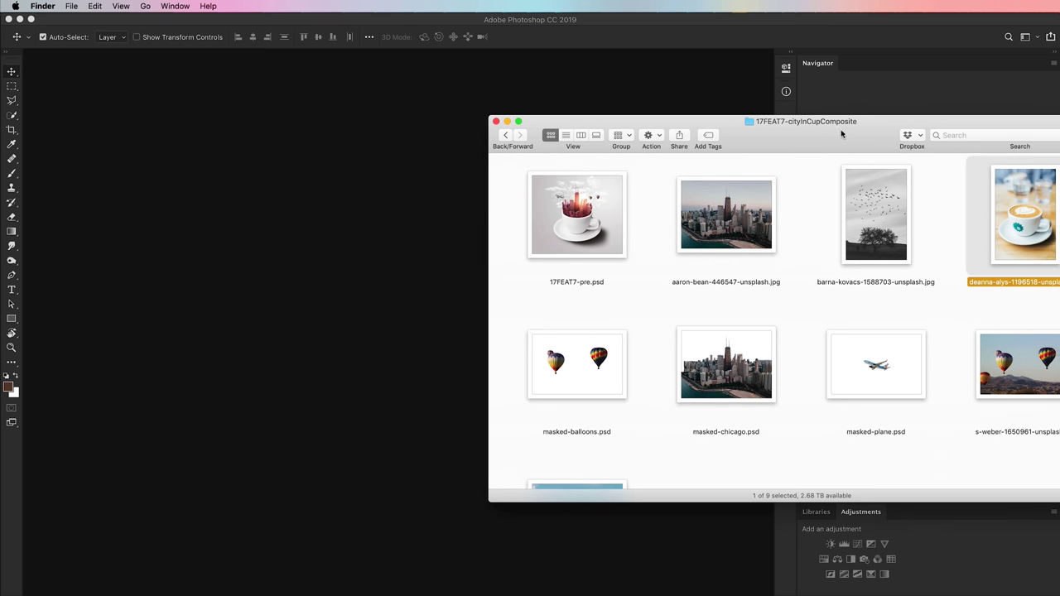
left_click_drag(989, 121, 945, 121)
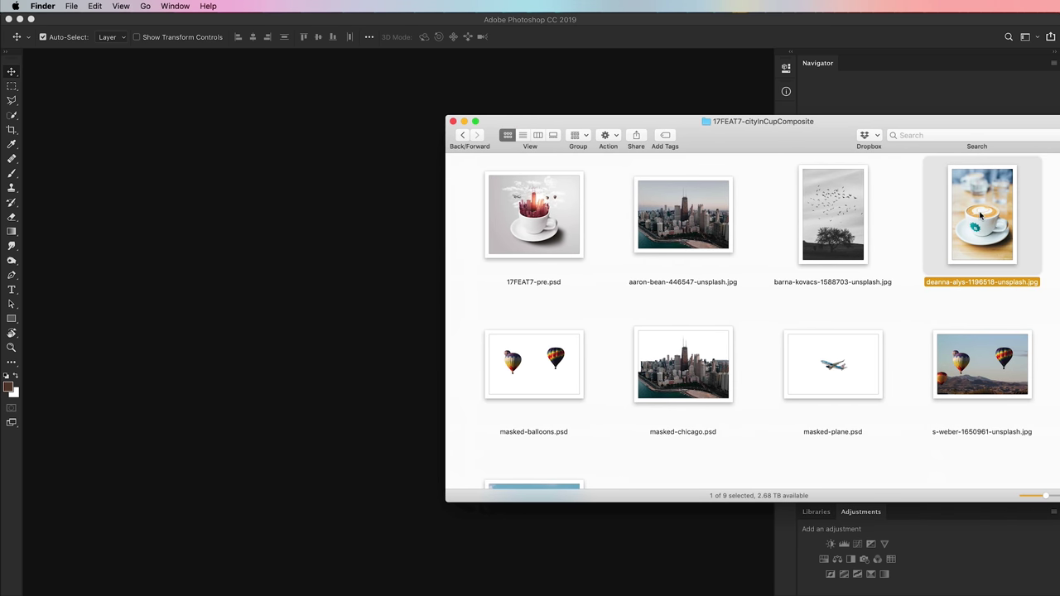
right_click(981, 215)
left_click(917, 114)
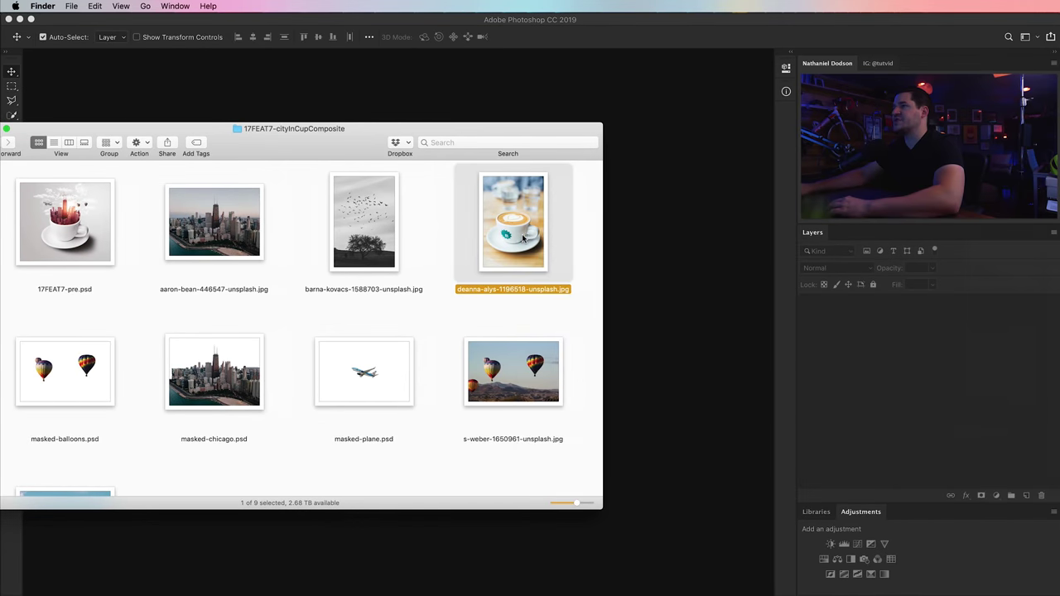
right_click(524, 237)
mouse_move(589, 250)
left_click(831, 294)
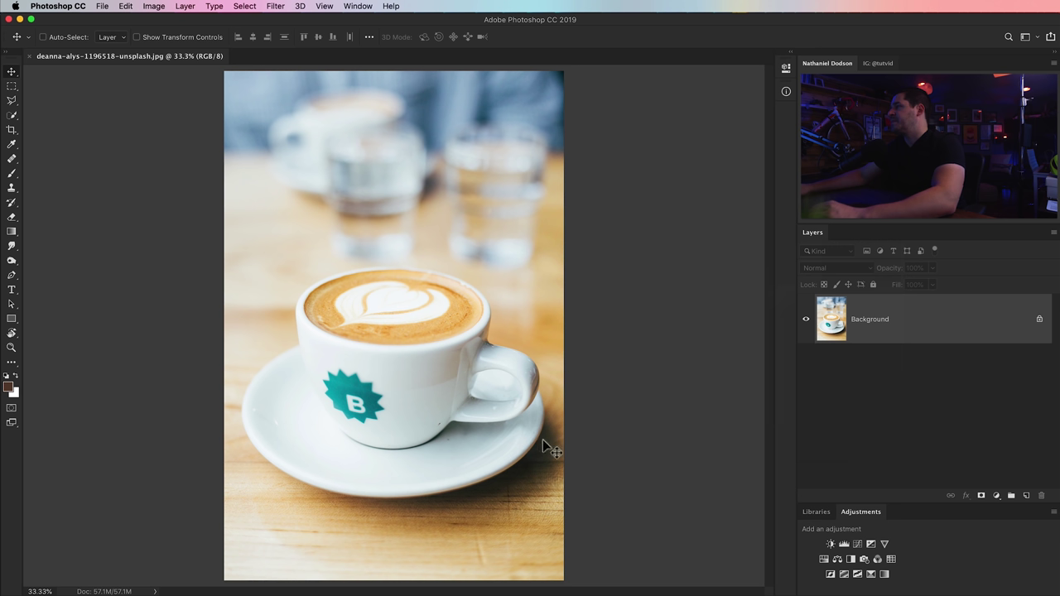
Select the green B logo on the cup with a loose Lasso outline, using a feather of 0 px
key("z")
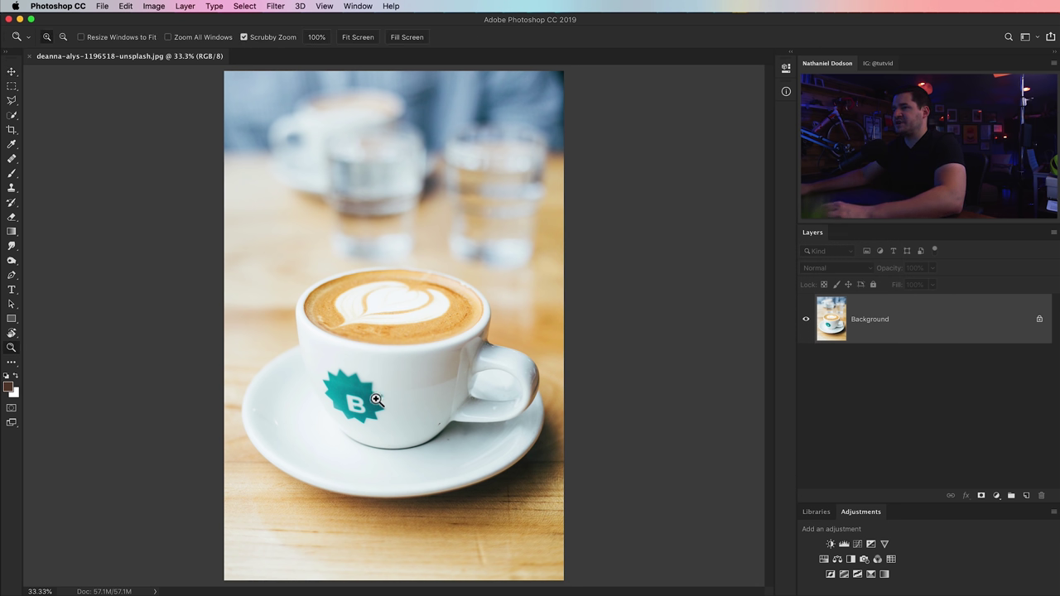
left_click(339, 387)
left_click(339, 385)
left_click_drag(339, 385, 438, 336)
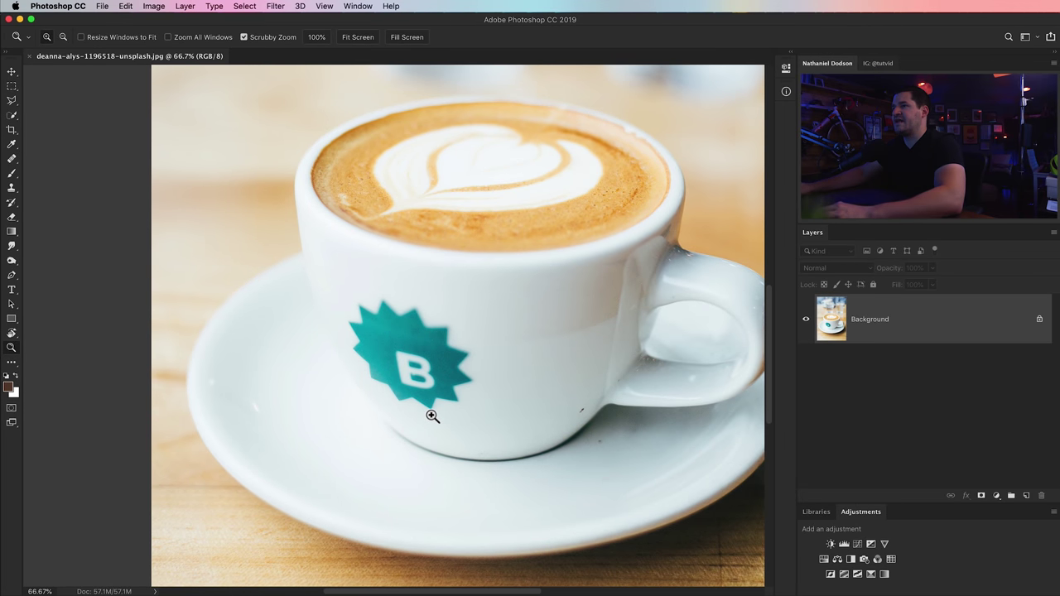
left_click(13, 100)
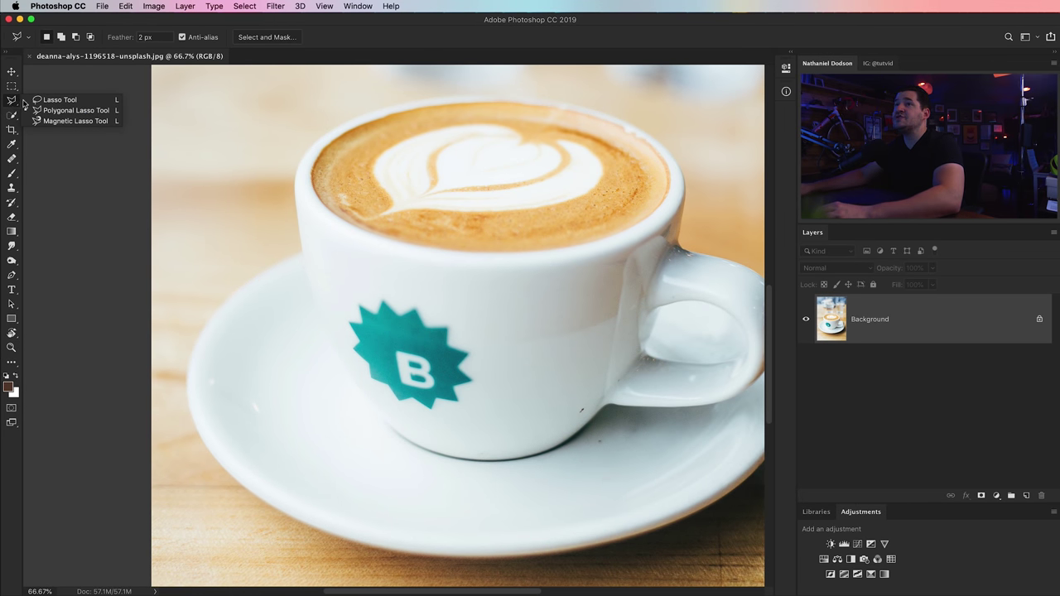
left_click(58, 100)
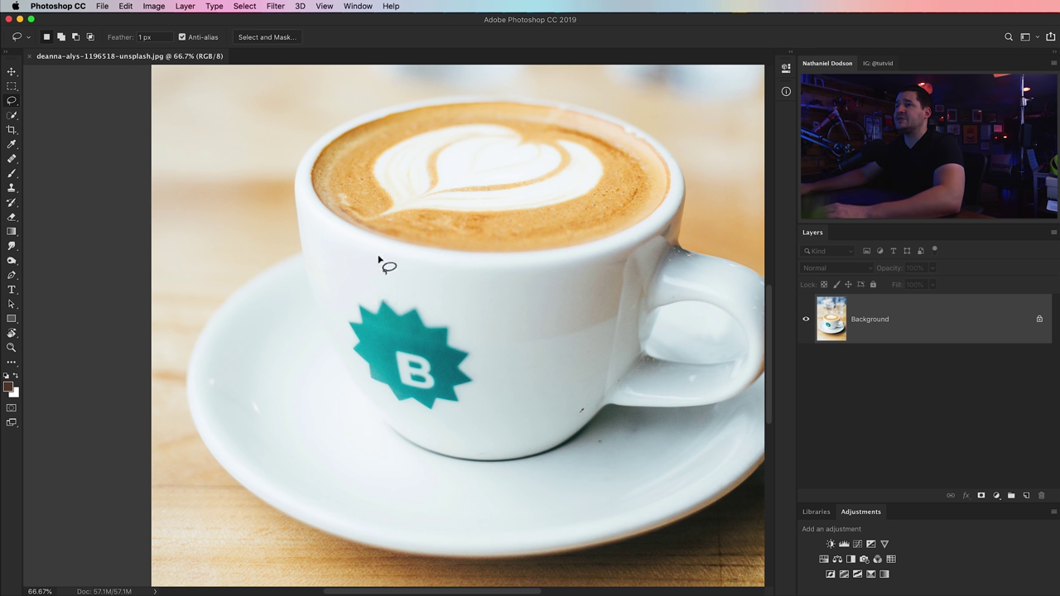
type("0")
key("Return")
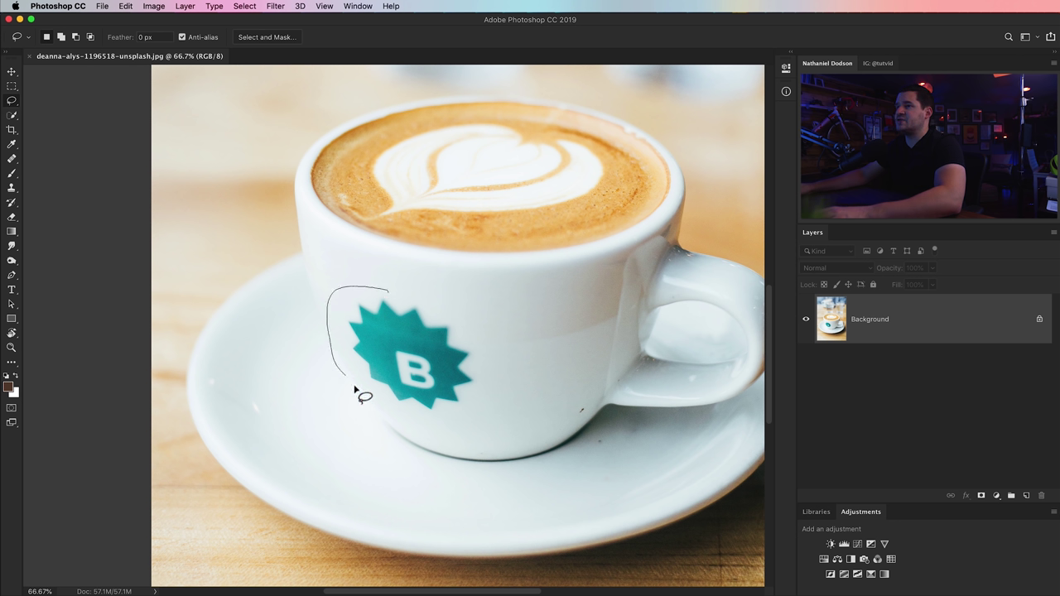
mouse_move(405, 420)
left_mouse_down()
mouse_move(453, 438)
mouse_move(497, 381)
left_mouse_up()
left_click_drag(447, 306, 390, 290)
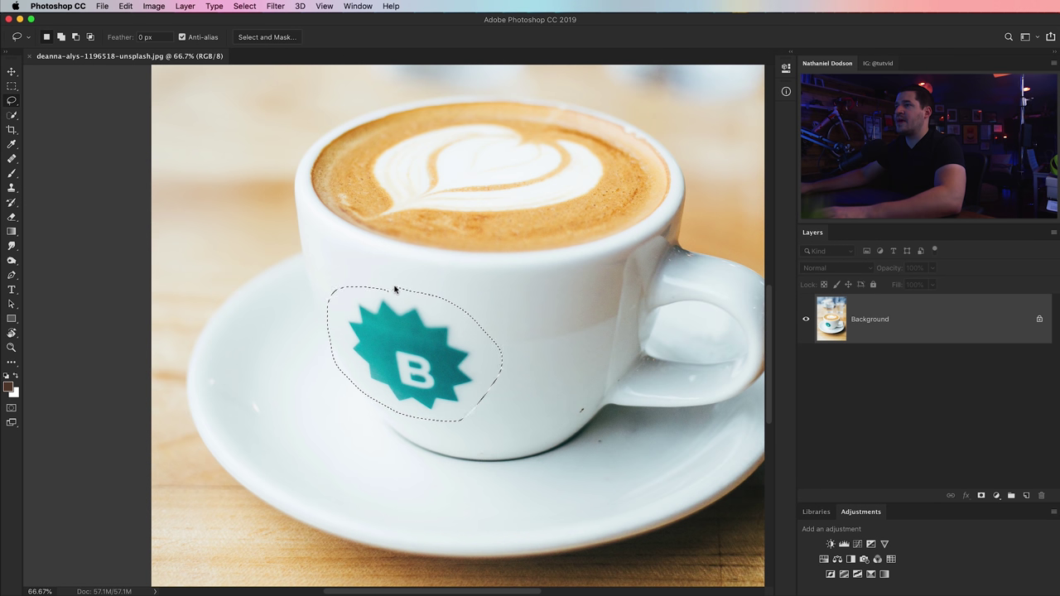
Remove the selected logo with Content-Aware Fill, outputting the result to a new layer
left_click(126, 6)
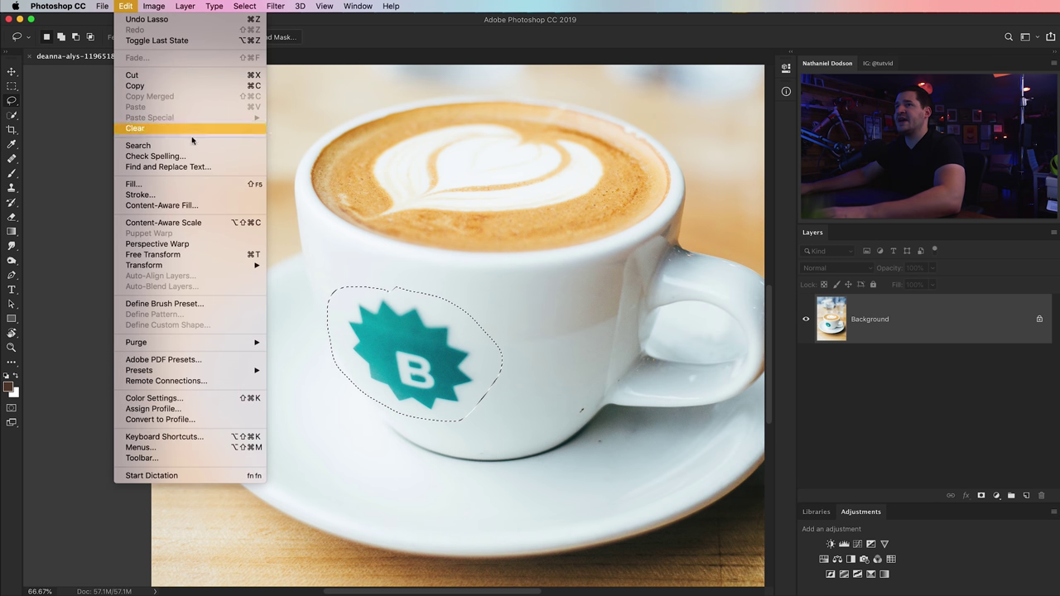
left_click(164, 204)
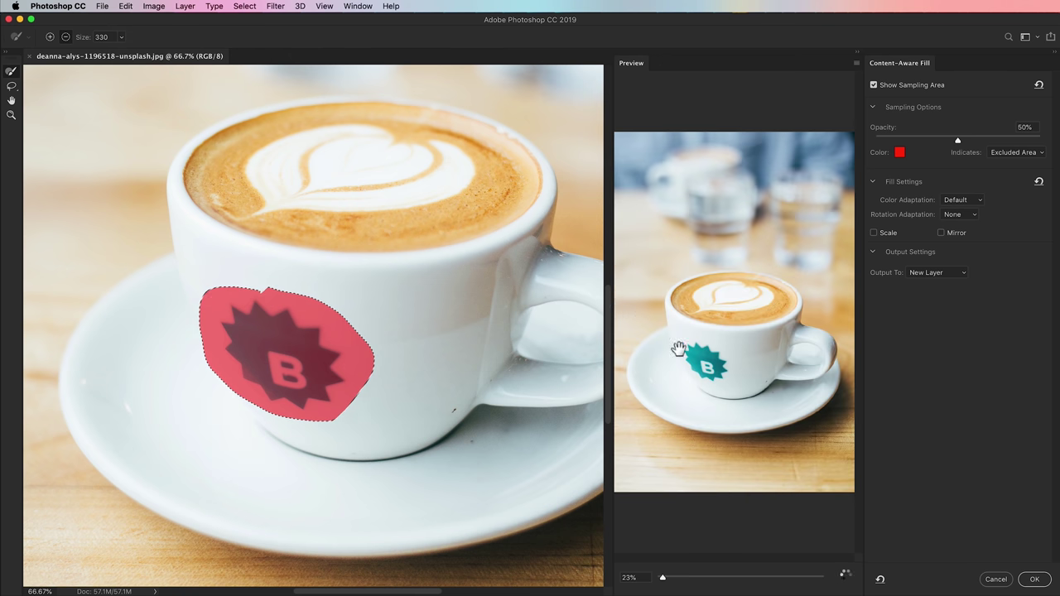
scroll(726, 307, "up", 5)
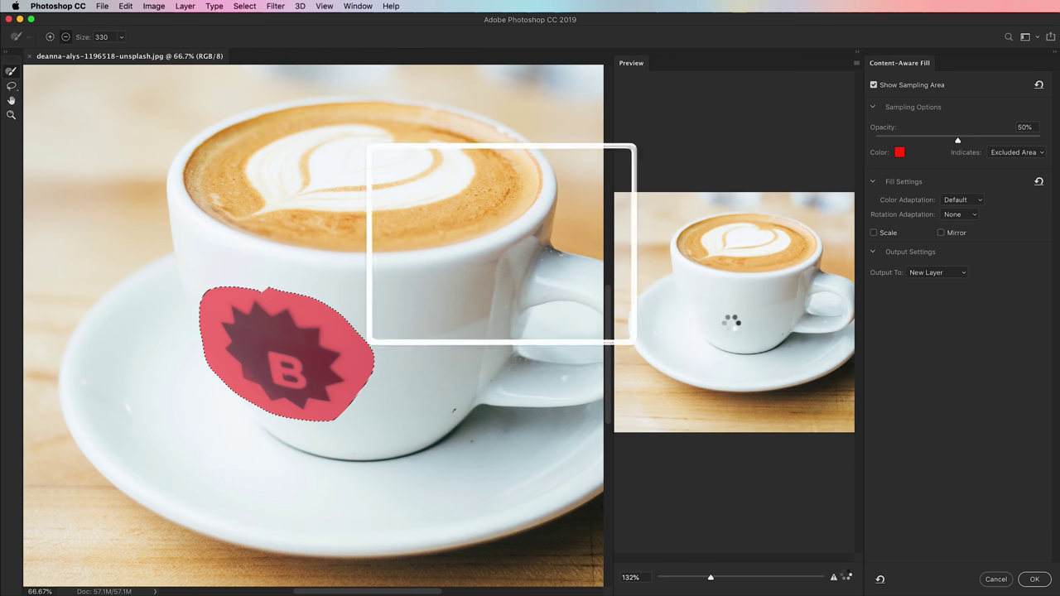
left_click_drag(724, 315, 700, 316)
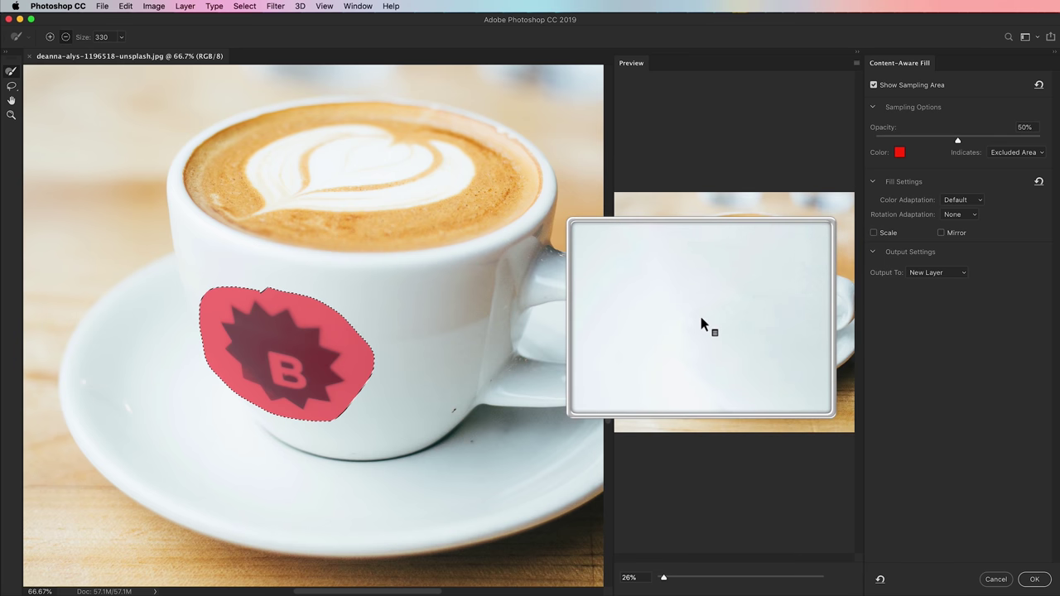
left_click(1034, 579)
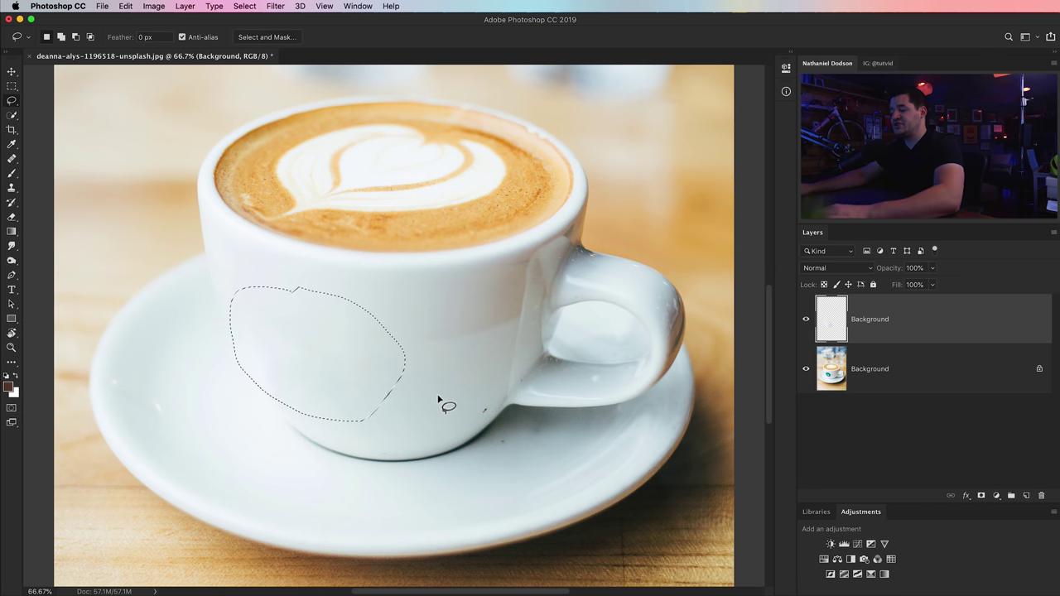
Deselect the logo area and merge the fill layer with the original Background layer
key("super+d")
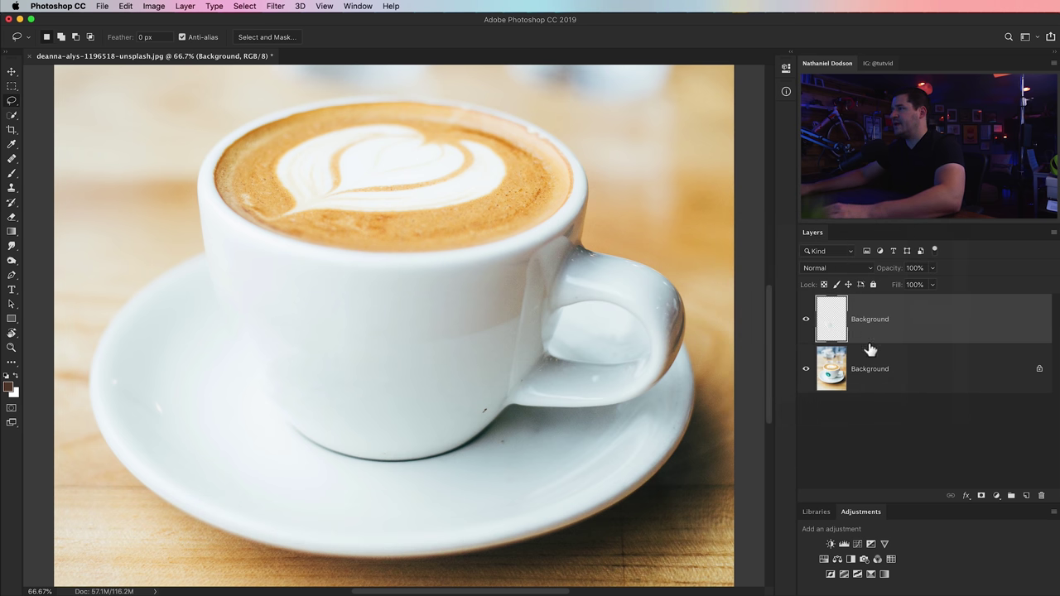
left_click(894, 369, "shift")
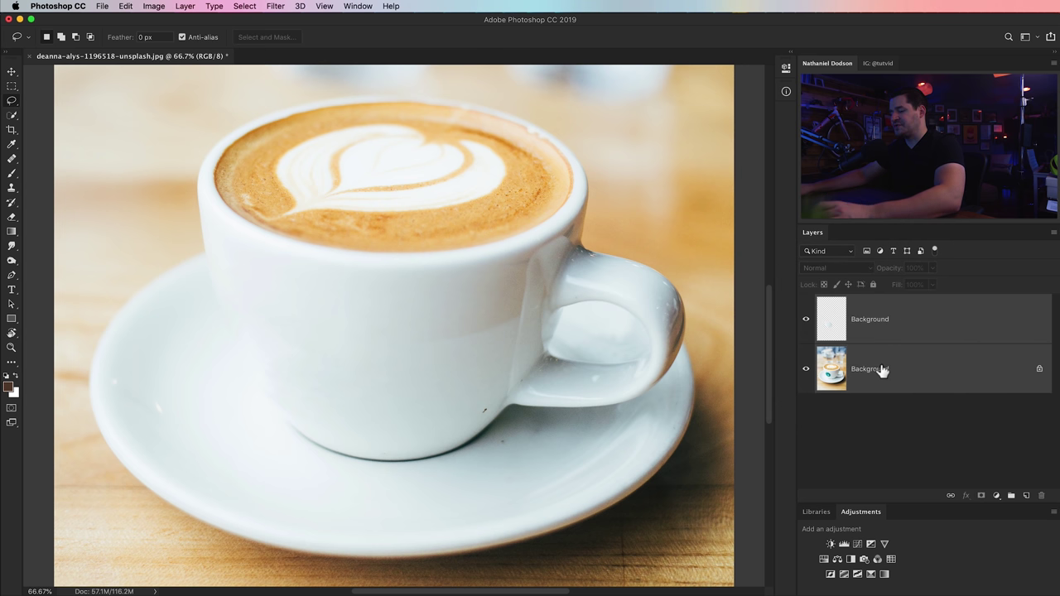
key("super+e")
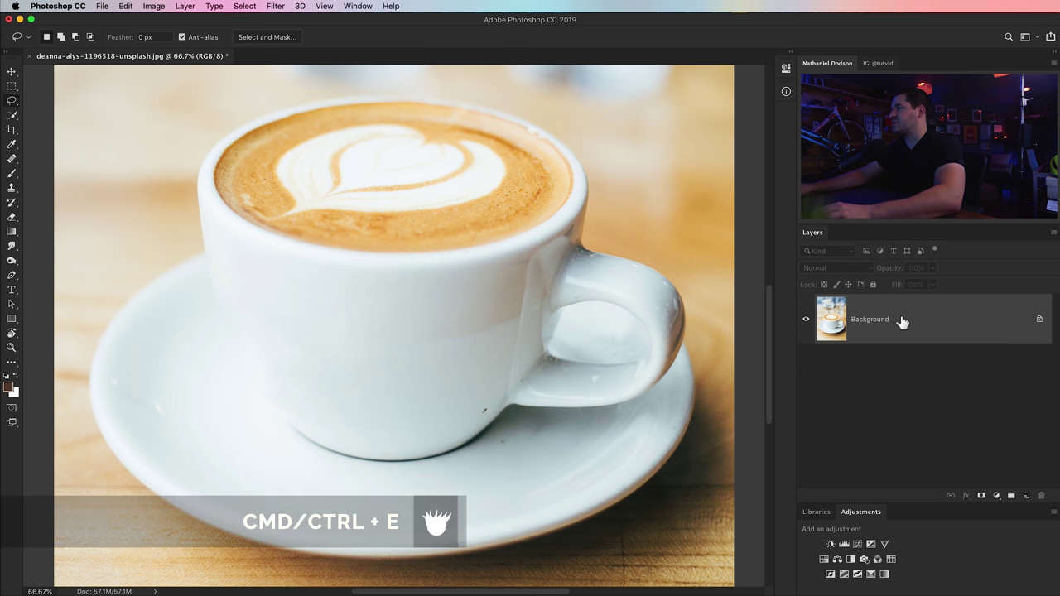
Remove the brown speck on the lower cup and the dark speck near the handle with the Spot Healing Brush
key("z")
left_click(508, 407)
left_click(505, 412)
left_click(471, 416)
left_click_drag(468, 407, 496, 334)
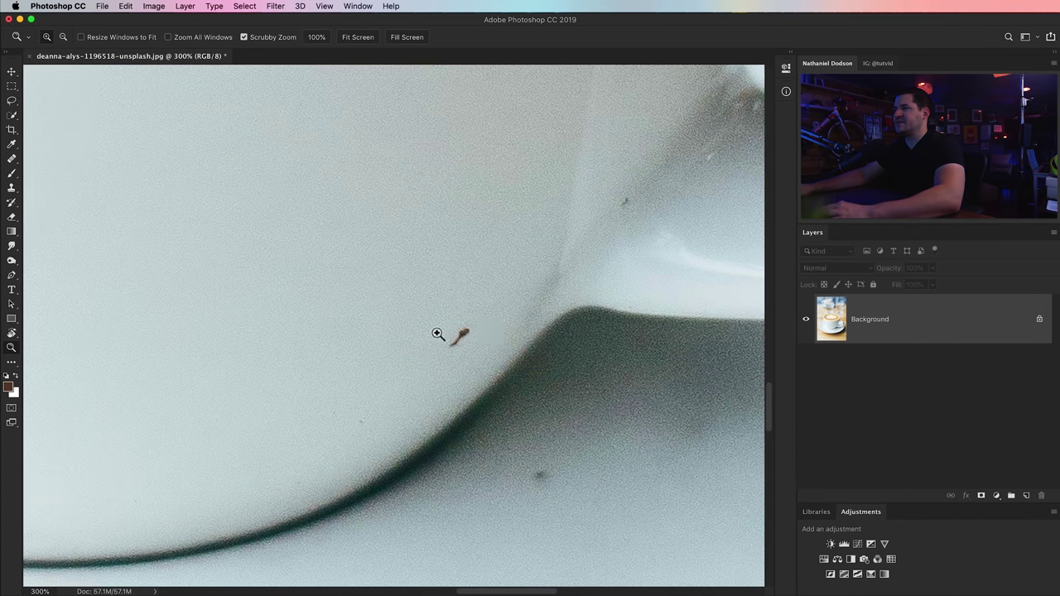
left_click(12, 160)
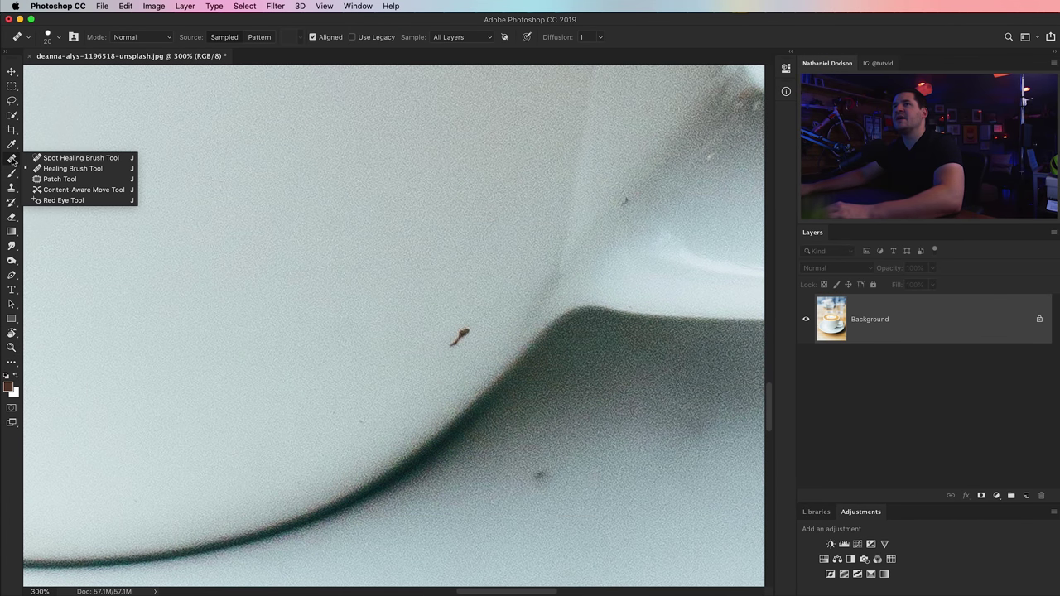
left_click(52, 159)
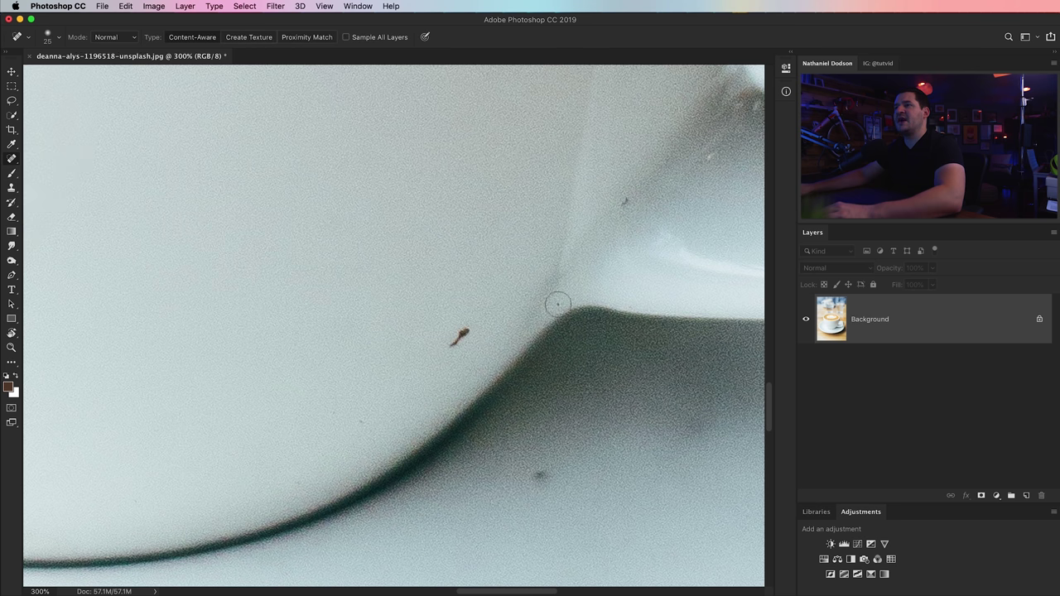
mouse_move(460, 362)
left_mouse_down()
mouse_move(449, 345)
mouse_move(461, 332)
mouse_move(447, 367)
mouse_move(451, 352)
left_mouse_up()
left_click(628, 207)
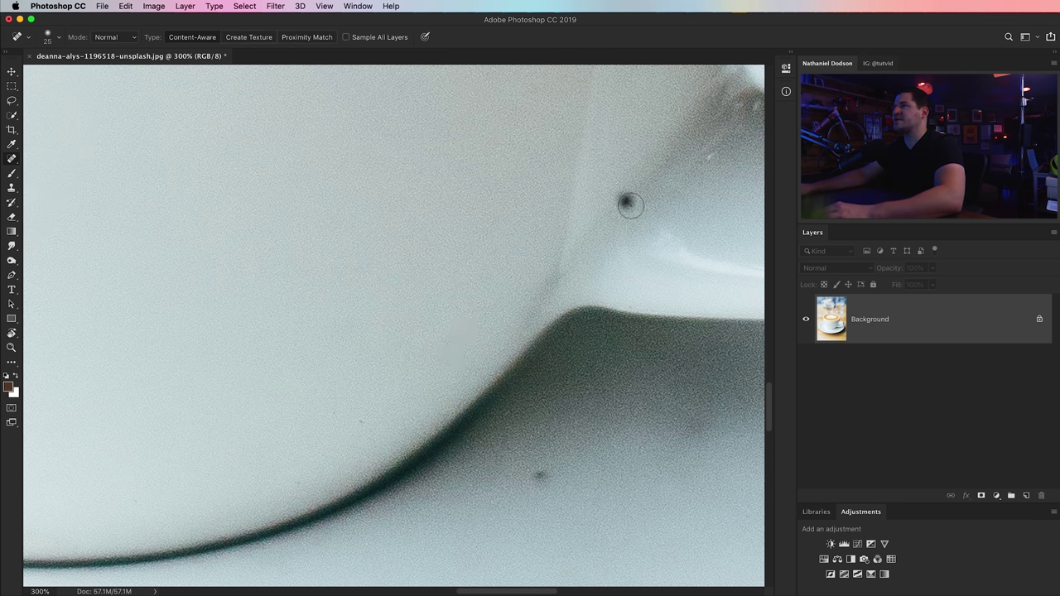
Heal the dark spot on the saucer and the faint speck near the cup's base, finishing with the Healing Brush tool
left_click(539, 475)
key("bracketright")
key("bracketright")
key("bracketright")
left_click(360, 430)
key("bracketleft")
left_click(11, 158)
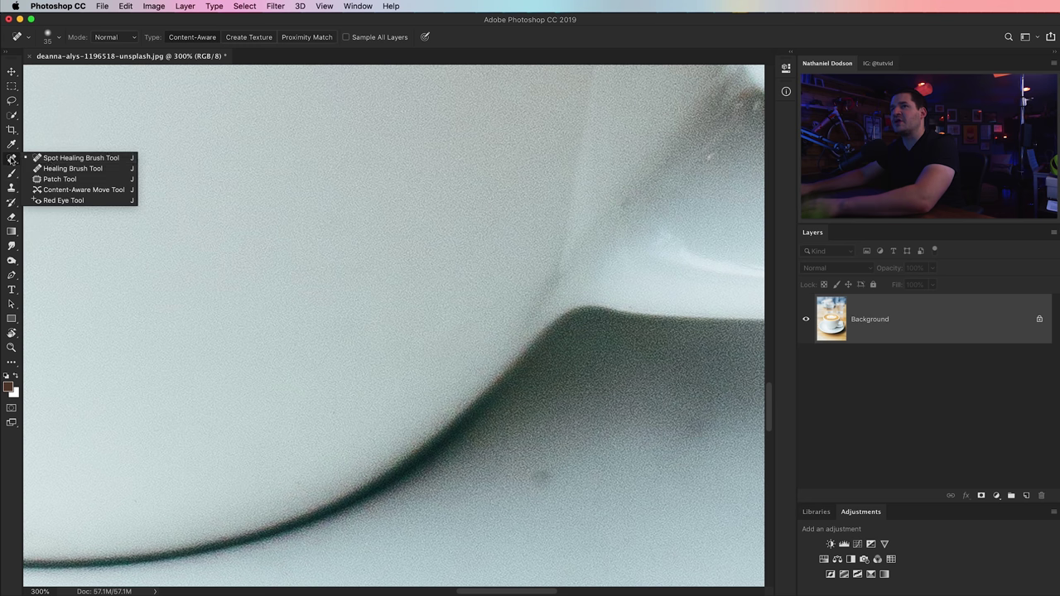
left_click(56, 165)
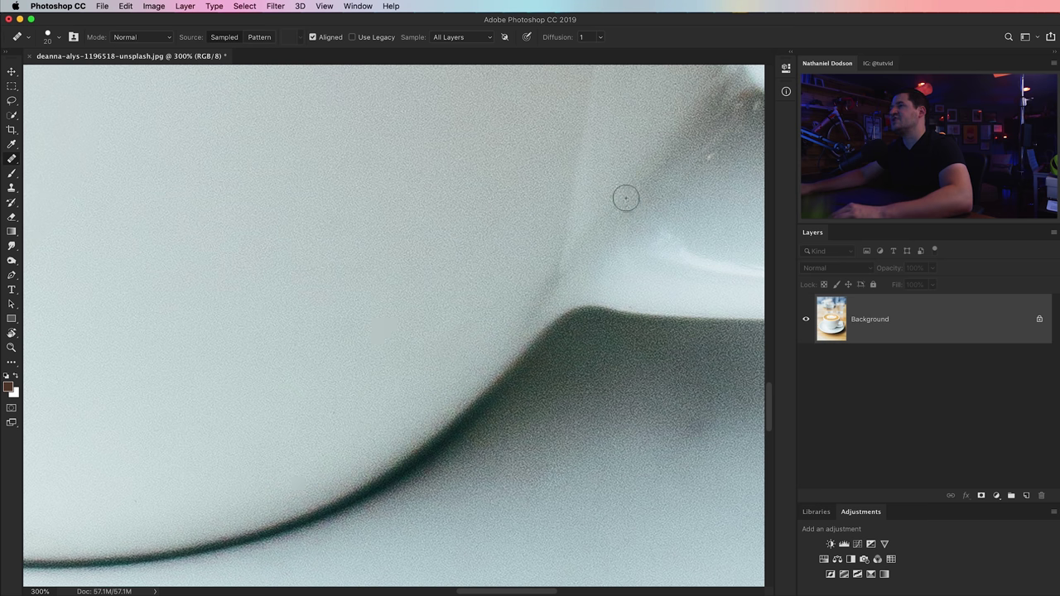
Inspect the retouched cup, its handle and the whole photo for remaining blemishes, ending with the Move tool active
key("super+0")
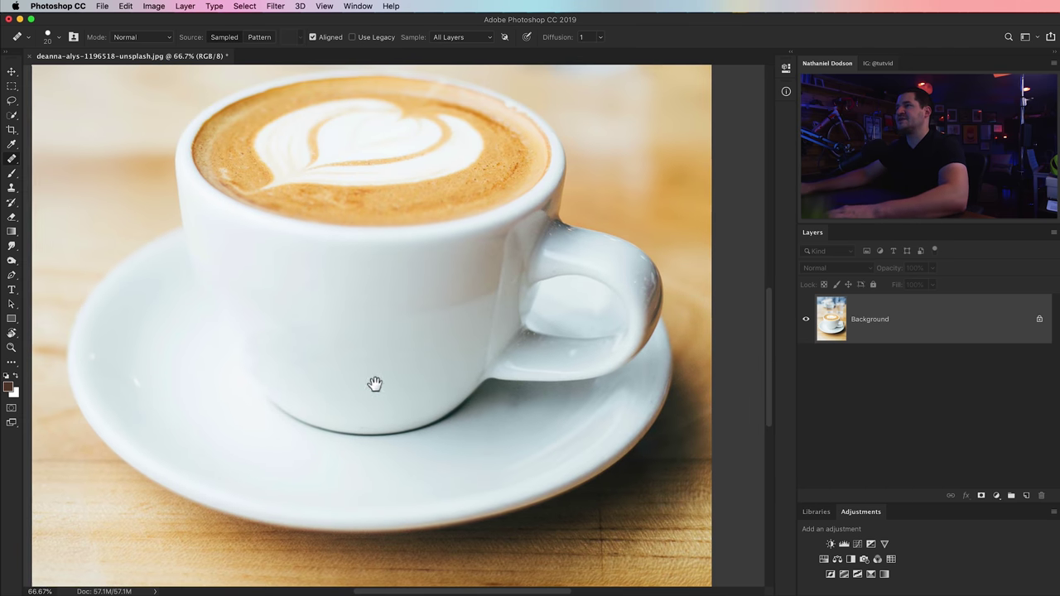
left_click(552, 278, "super")
left_click(559, 274, "super")
left_click(561, 273, "super")
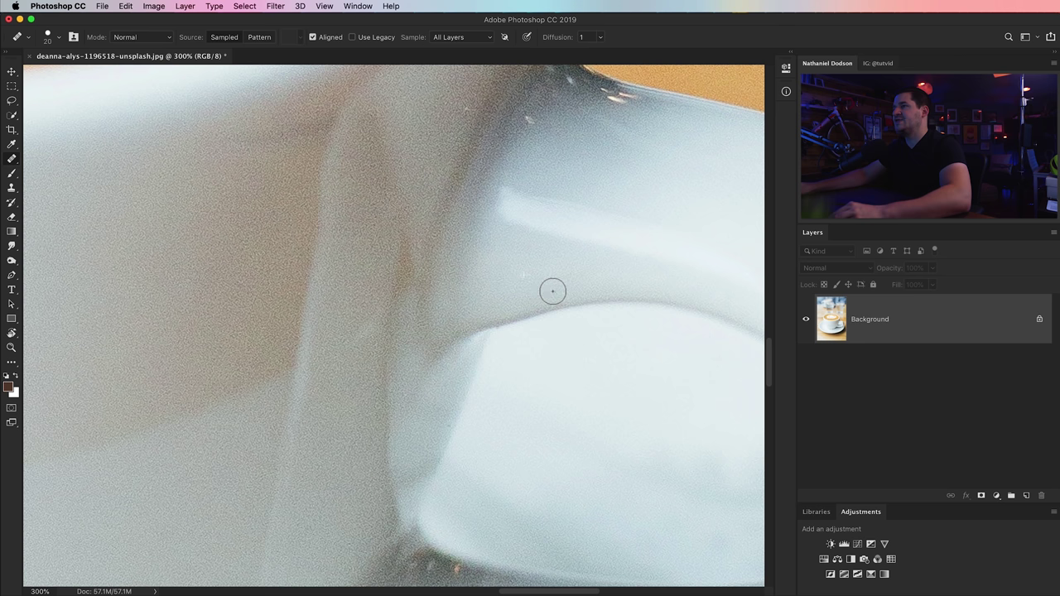
key("super+minus")
key("super+minus")
key("super+minus")
key("super+minus")
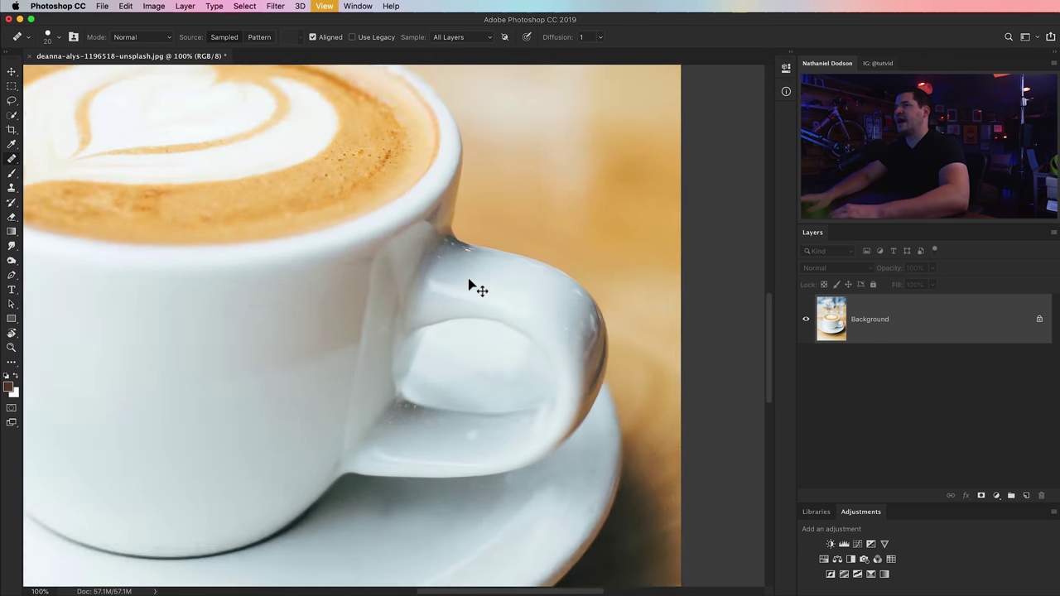
left_click_drag(276, 370, 355, 340)
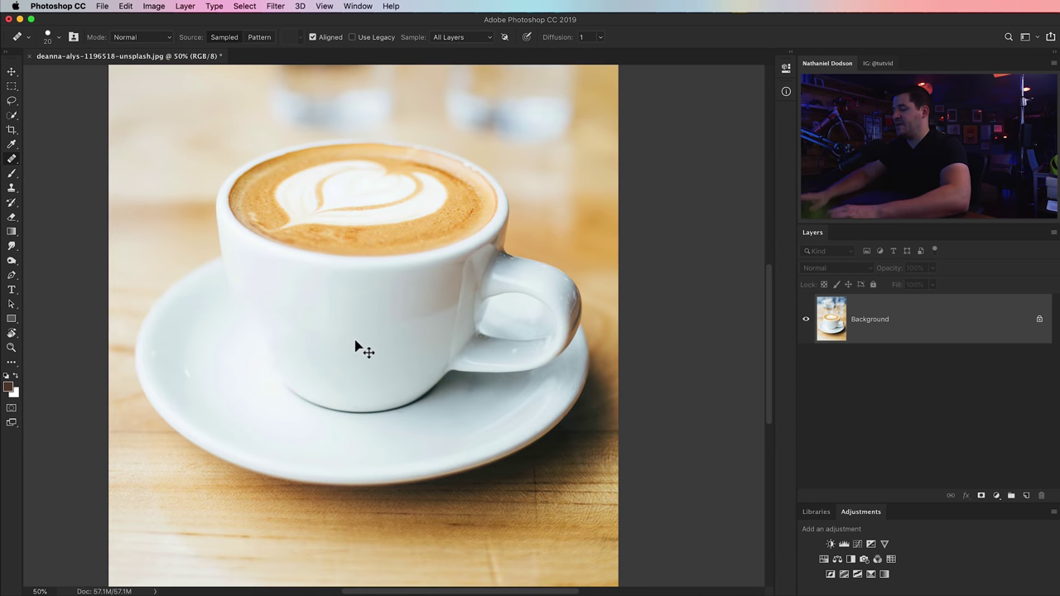
key("super+minus")
key("v")
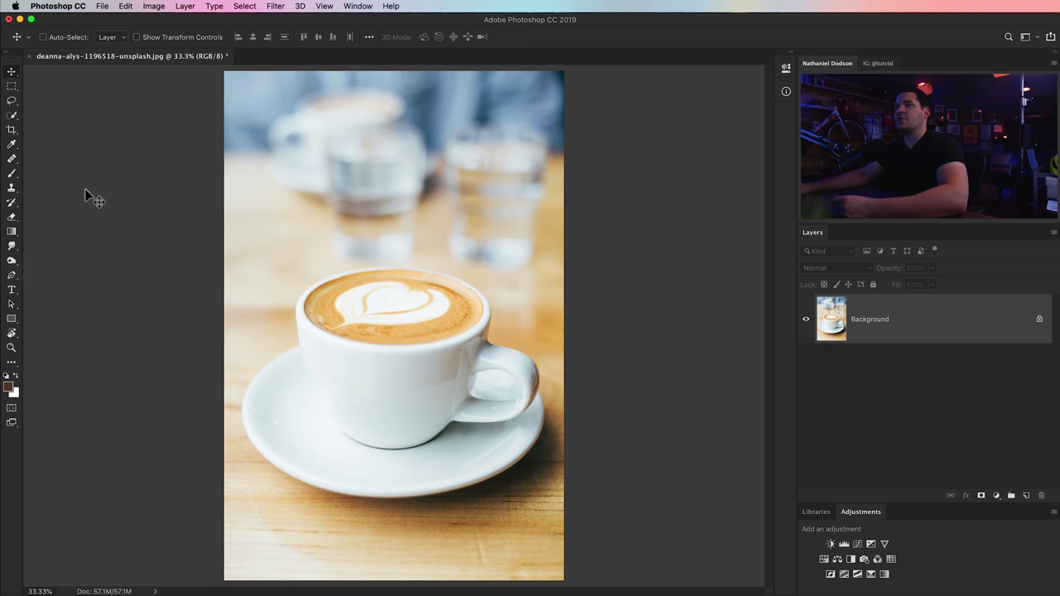
Select the coffee cup together with its handle and saucer using the Quick Selection tool
left_click(13, 115)
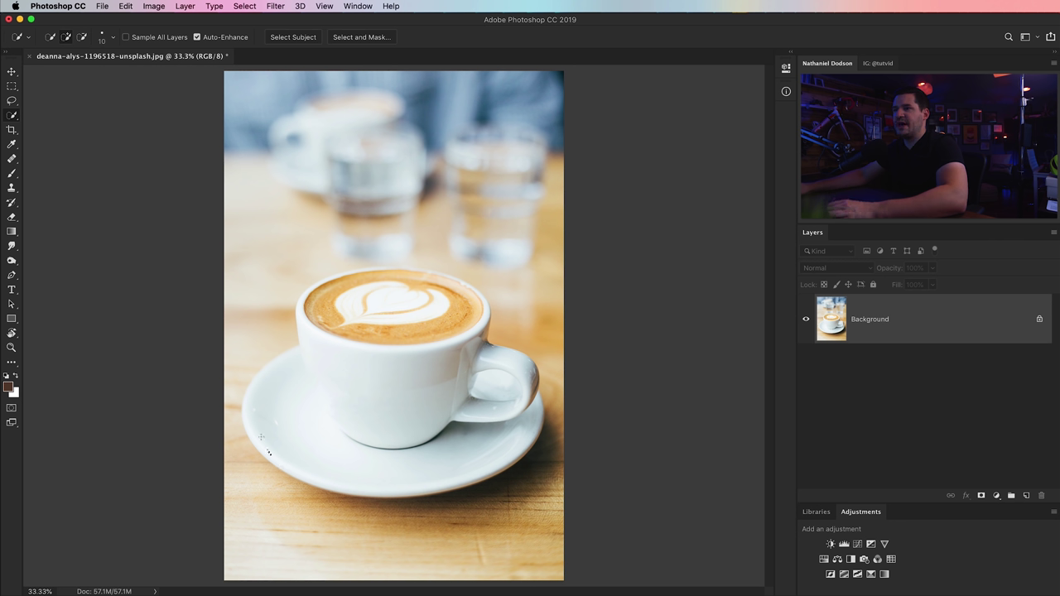
mouse_move(263, 414)
left_mouse_down()
mouse_move(339, 372)
mouse_move(314, 315)
left_mouse_up()
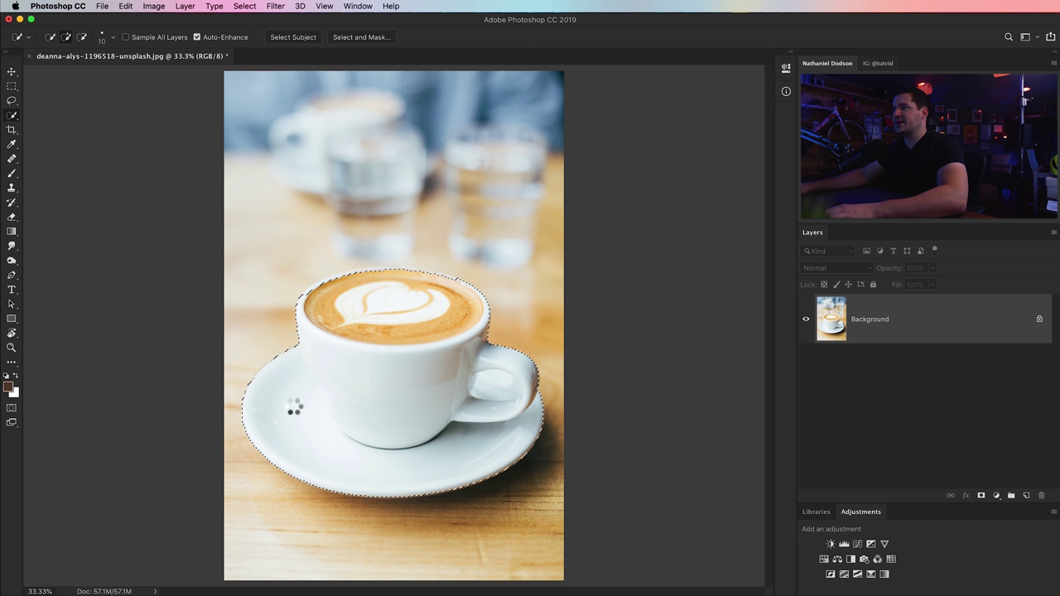
key("super+d")
Extend the quick selection to include the white rim along the back edge of the cup
key("z")
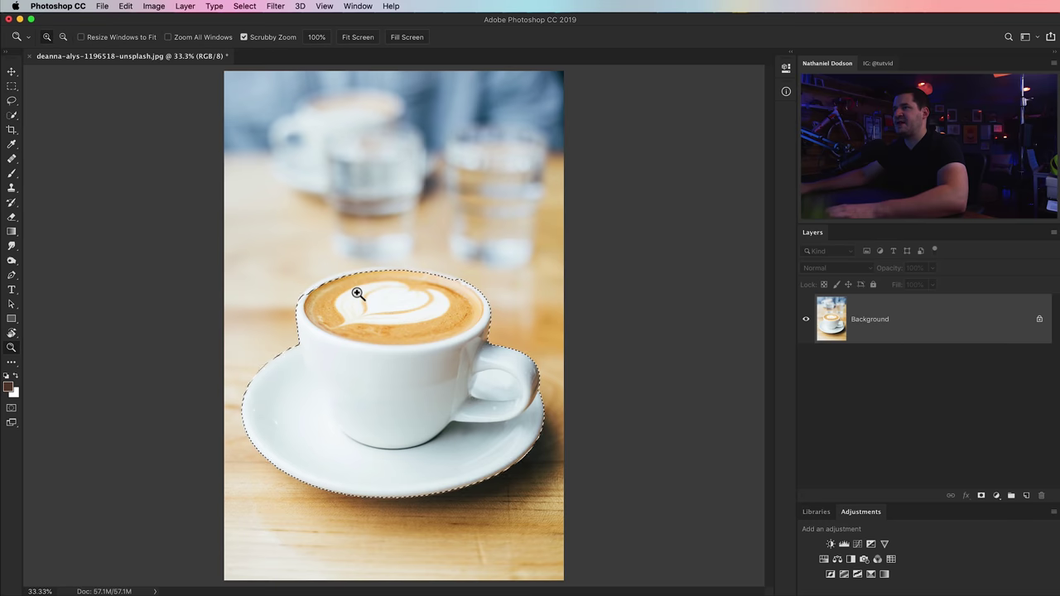
left_click(354, 300)
left_click(348, 310)
left_click(302, 298)
left_click_drag(259, 284, 362, 355)
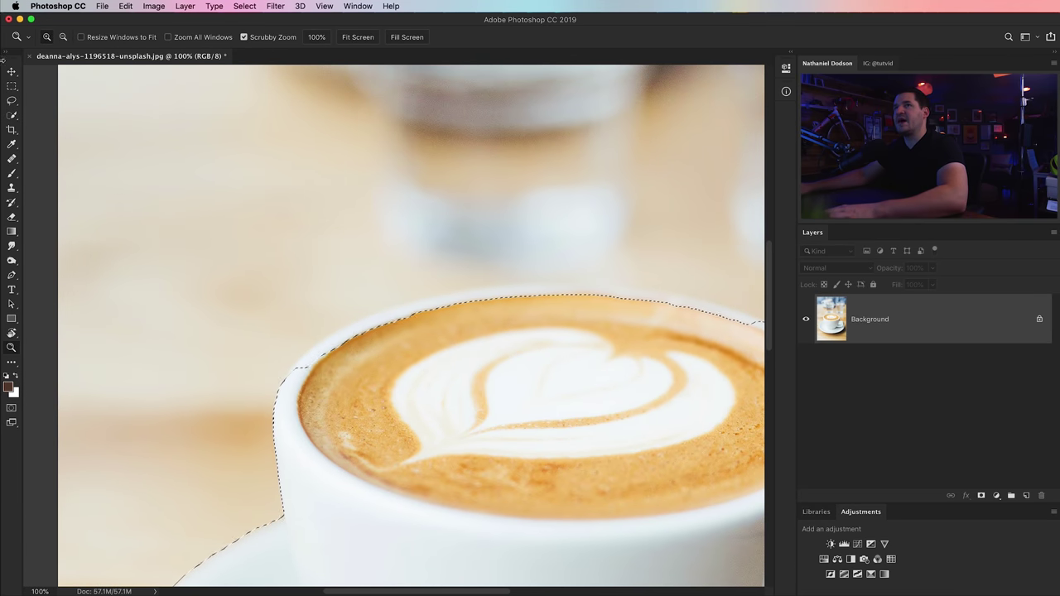
left_click(13, 115)
left_click_drag(293, 384, 302, 367)
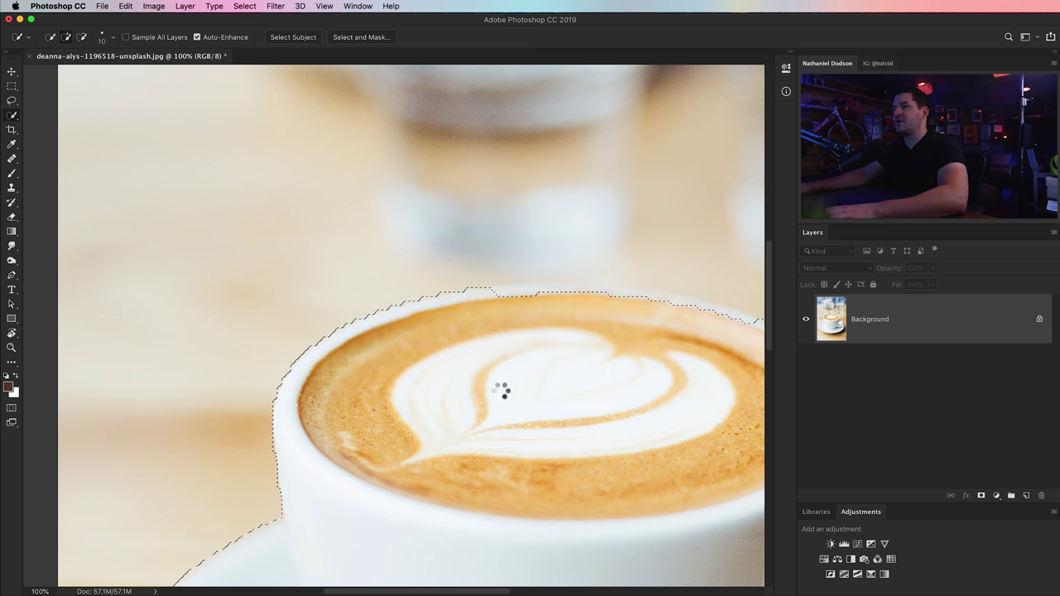
left_click_drag(492, 295, 547, 291)
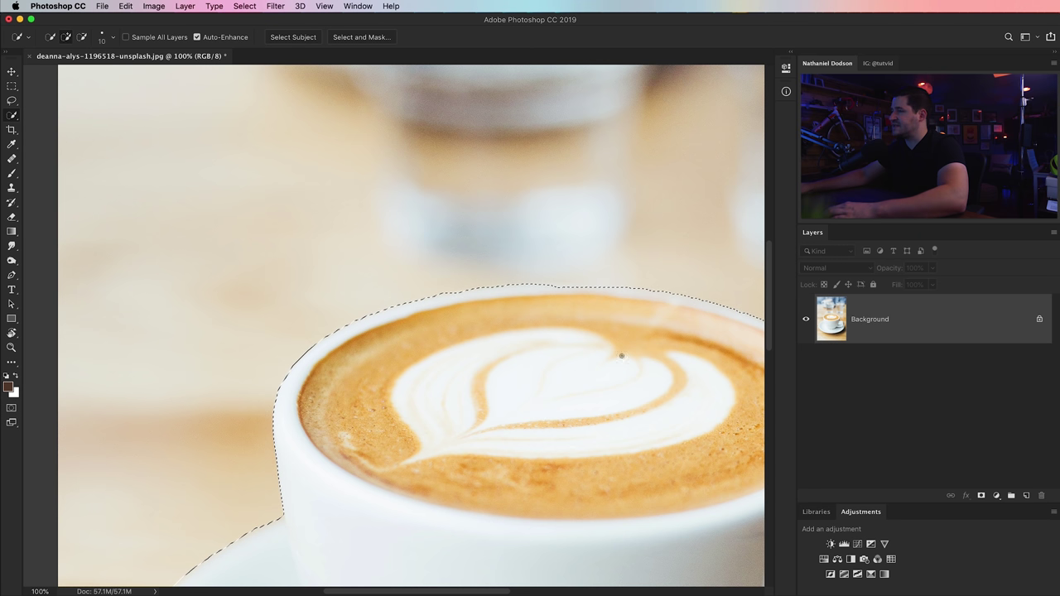
scroll(475, 357, "right", 5)
left_click_drag(398, 273, 404, 275)
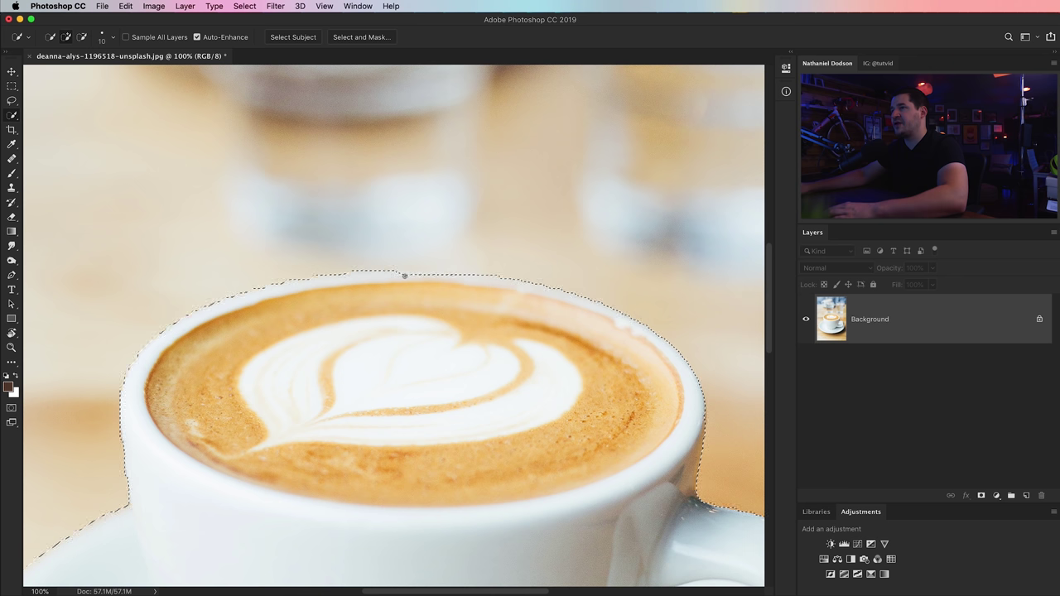
left_click_drag(433, 274, 486, 307)
Check the selection edge around the handle and along the lower rim of the saucer
left_click_drag(527, 426, 296, 191)
left_click_drag(640, 403, 721, 196)
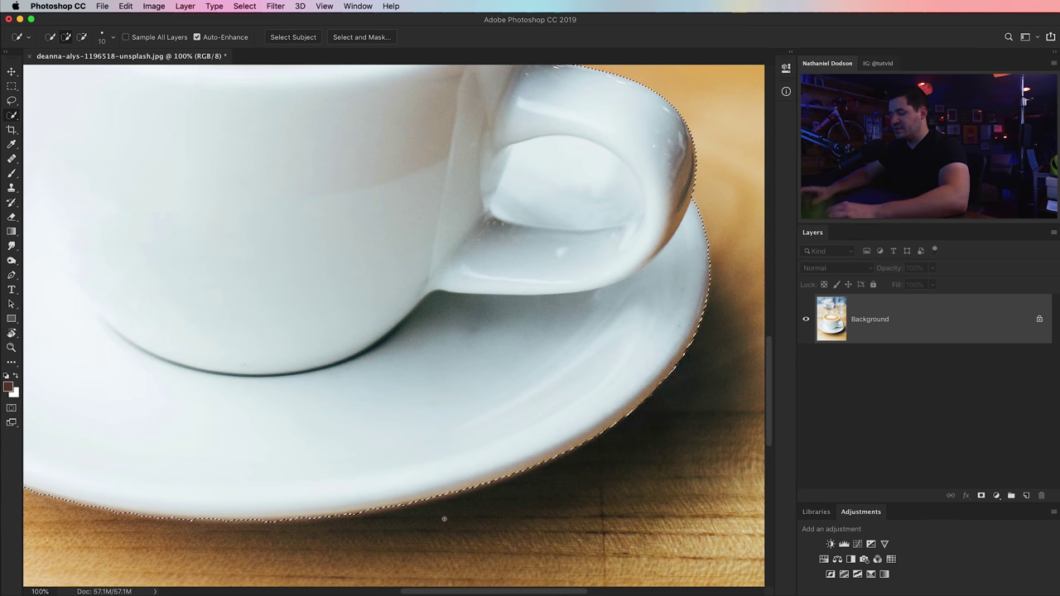
key("super+minus")
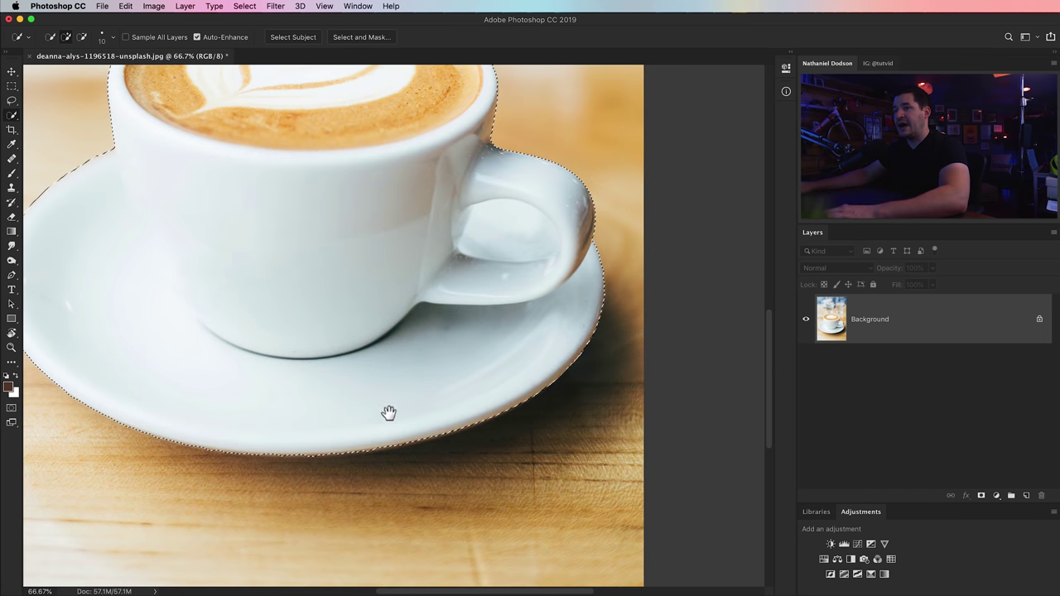
left_click_drag(388, 413, 460, 412)
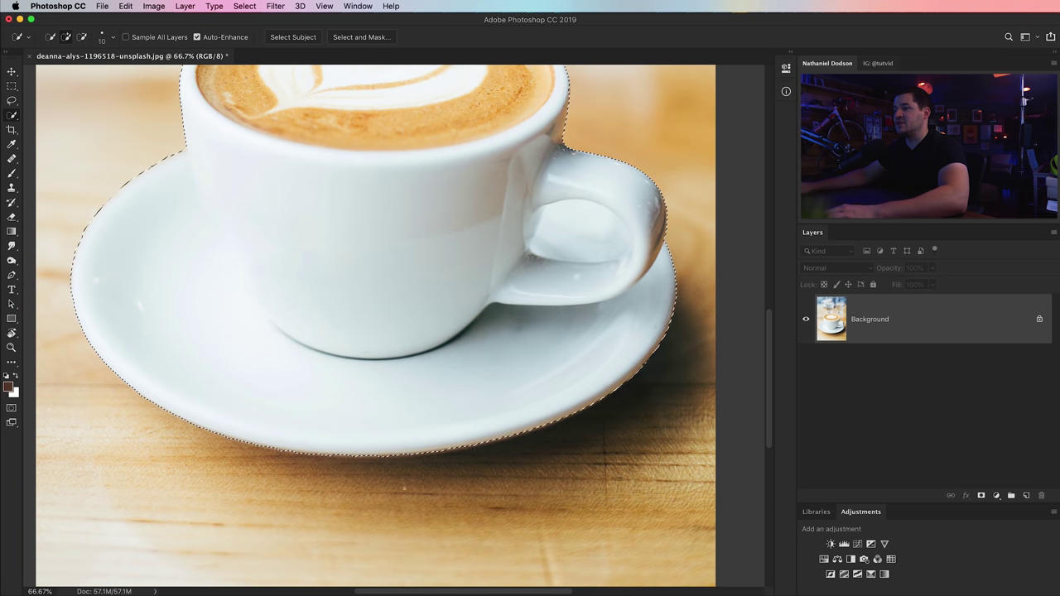
key("z")
left_click(371, 489)
left_click(372, 490)
left_click_drag(348, 402, 395, 421)
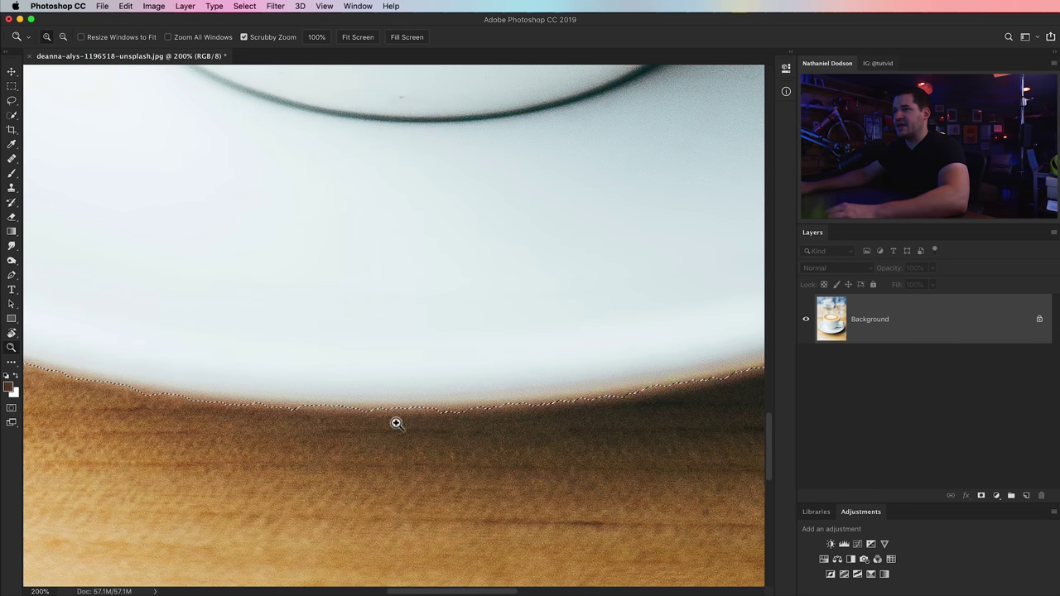
key("super+minus")
key("super+minus")
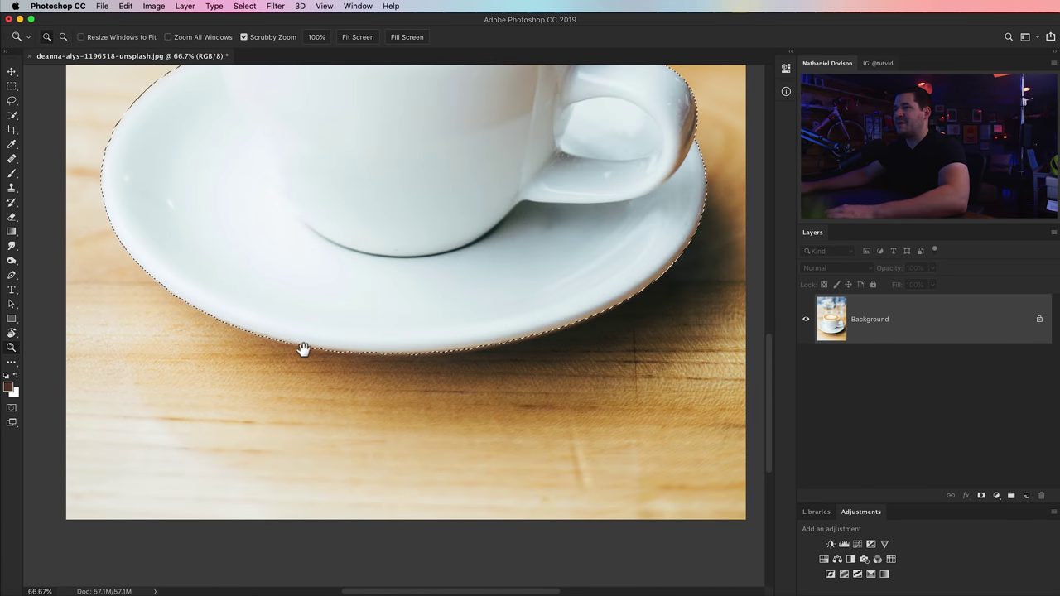
With the Polygonal Lasso at 2 px feather, start an added outline along the saucer's lower-left edge
left_click(12, 101)
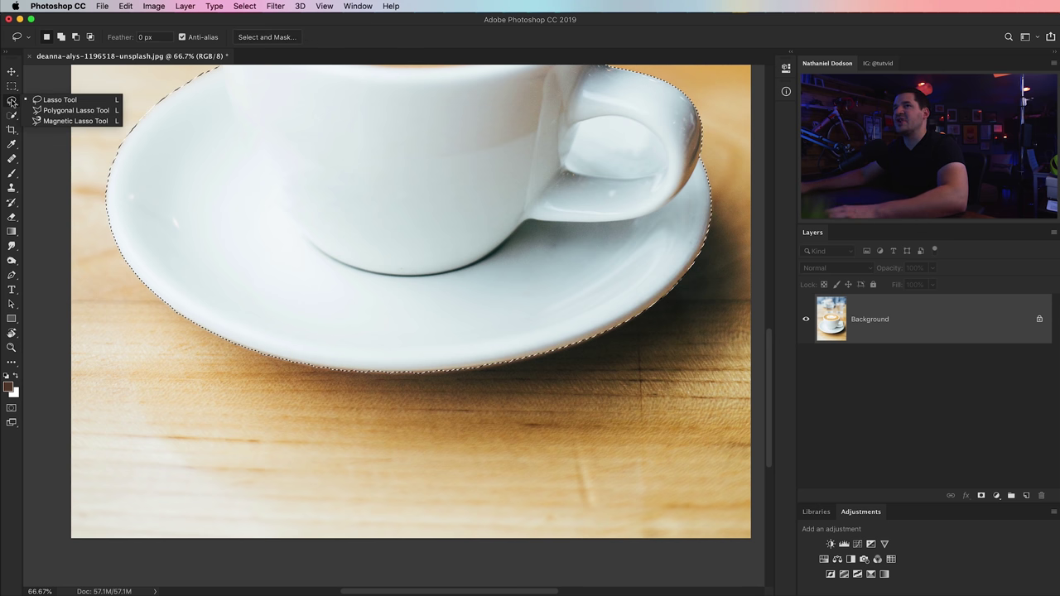
left_click(59, 111)
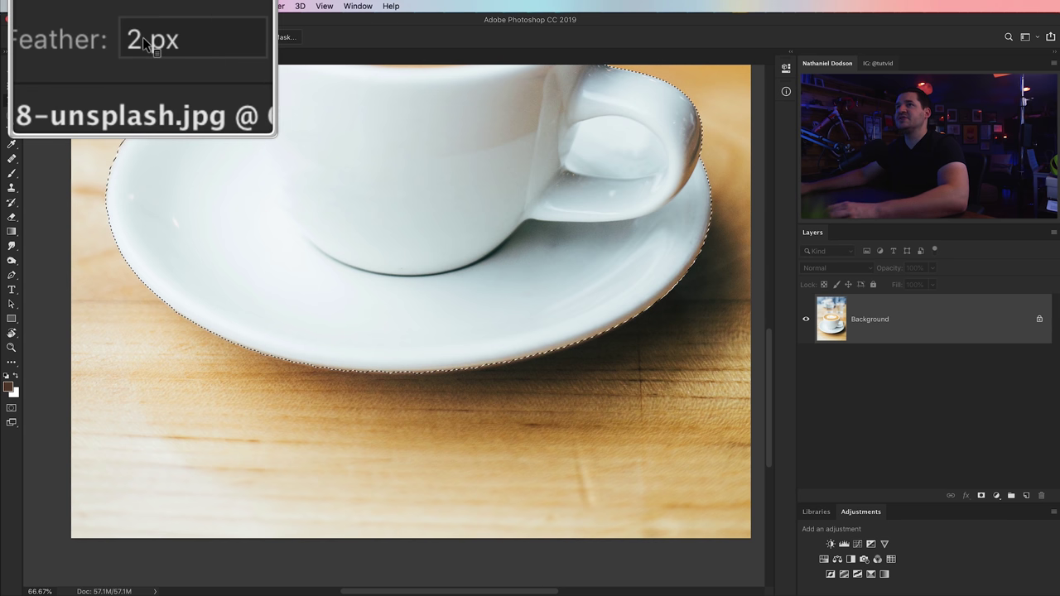
key("z")
left_click_drag(249, 356, 243, 362)
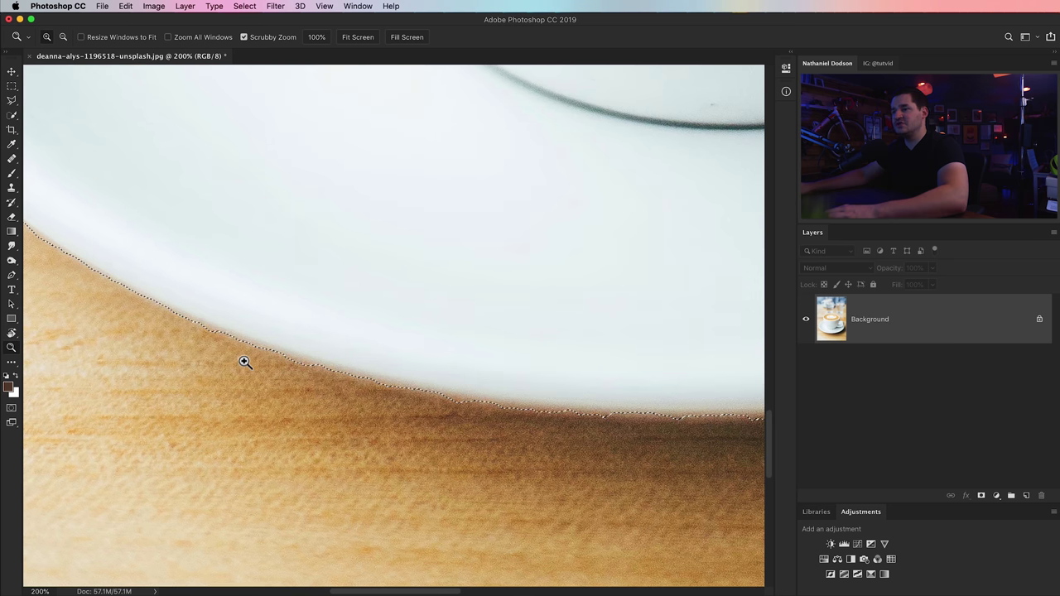
key("l")
left_click(209, 330)
left_click(292, 362)
left_click(308, 368)
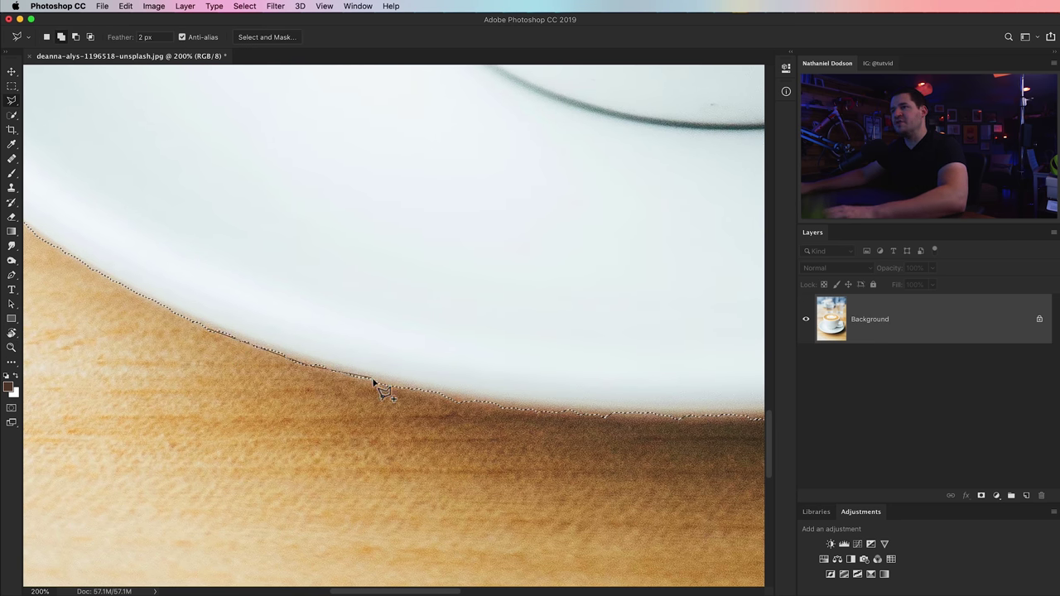
left_click(444, 399)
left_click(498, 407)
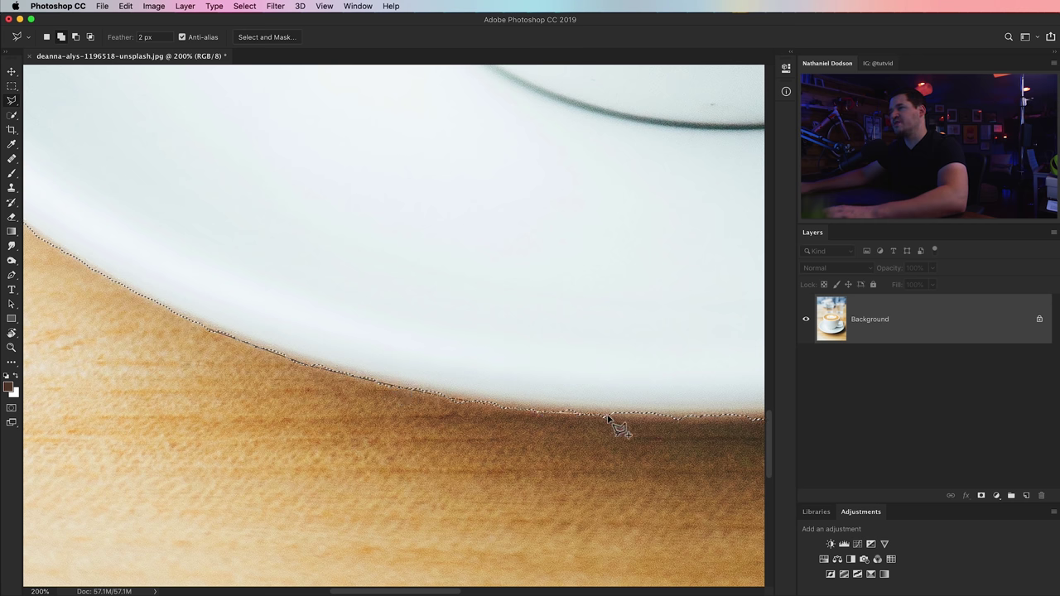
Continue the lasso outline along the saucer's bottom and lower-right edge, just outside the existing selection
left_click_drag(712, 423, 358, 415)
left_click(451, 418)
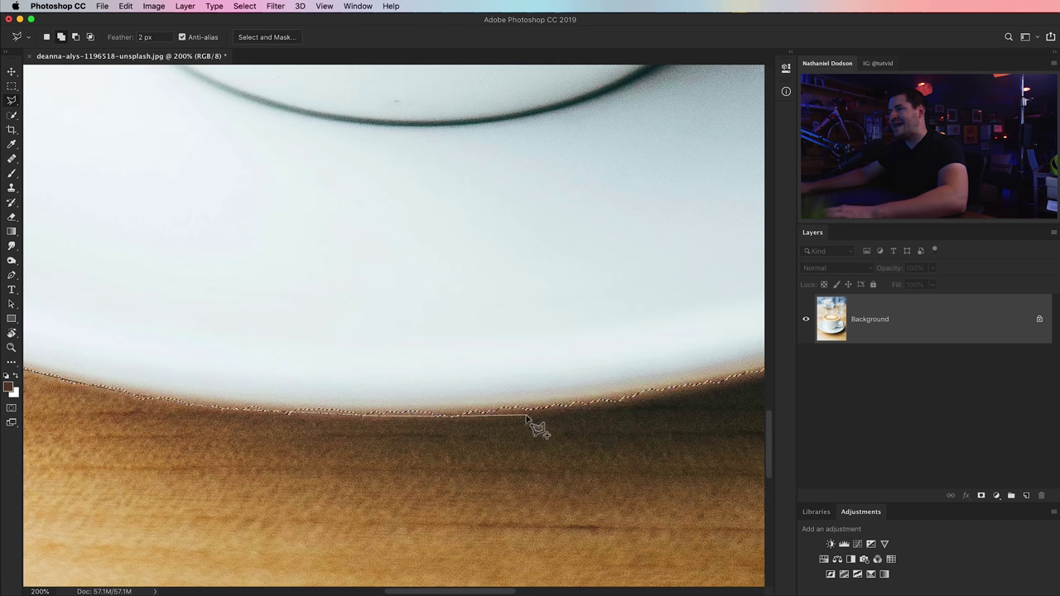
left_click(634, 396)
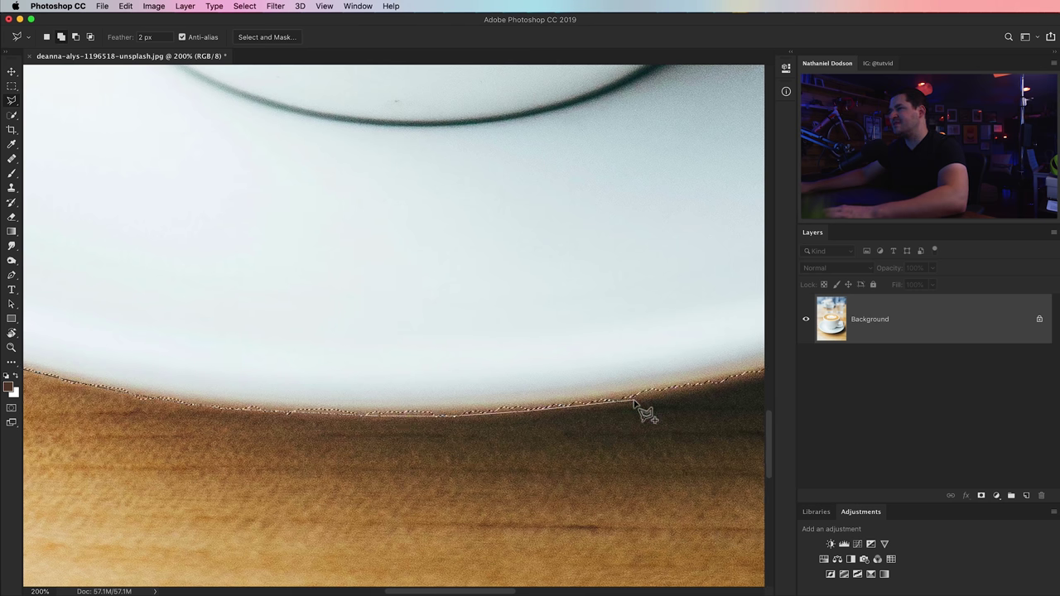
left_click_drag(716, 386, 326, 414)
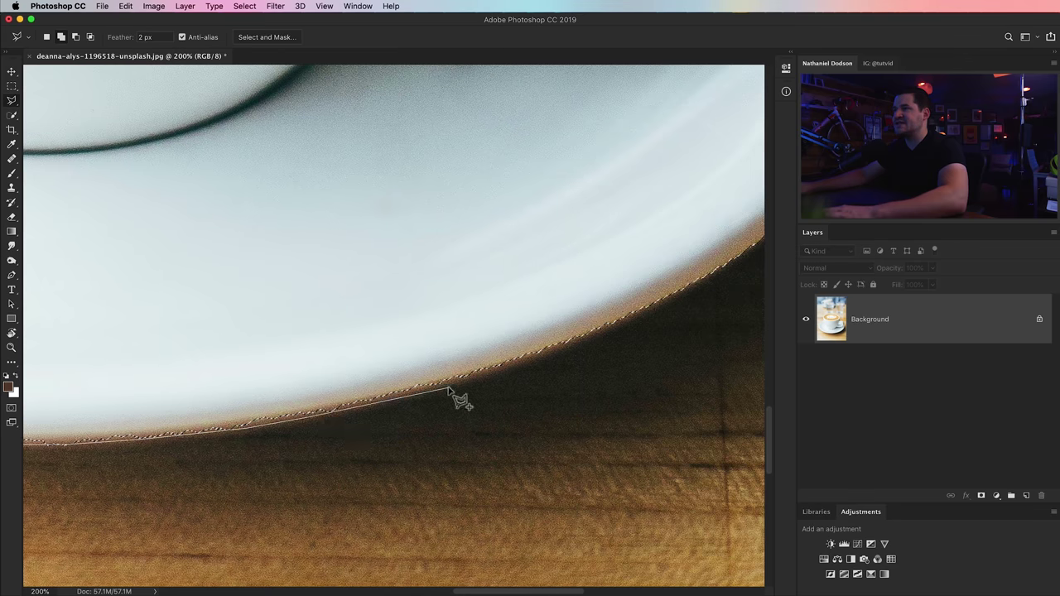
left_click(556, 349)
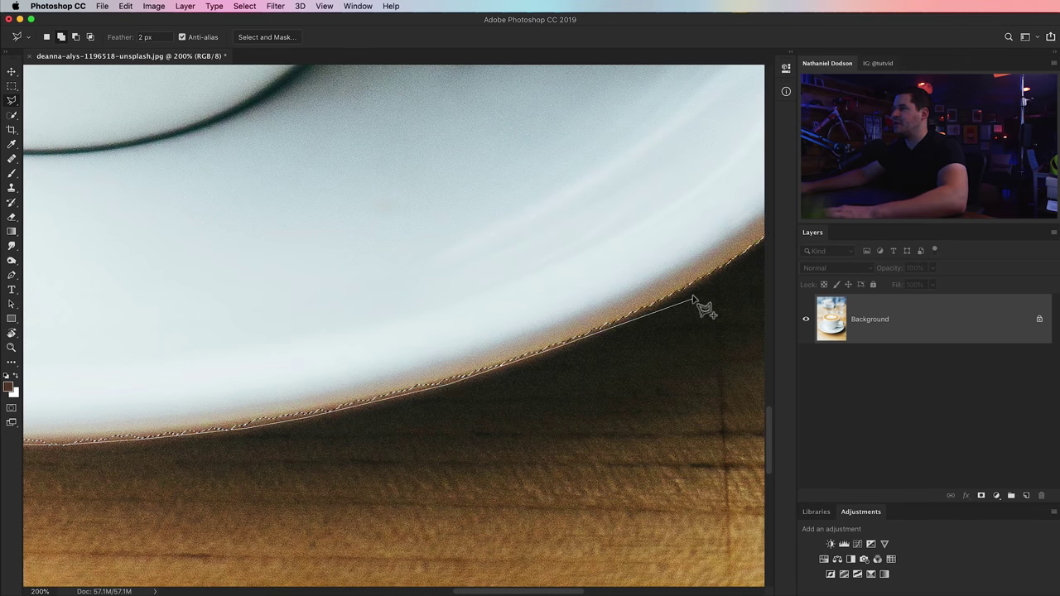
left_click_drag(637, 319, 467, 373)
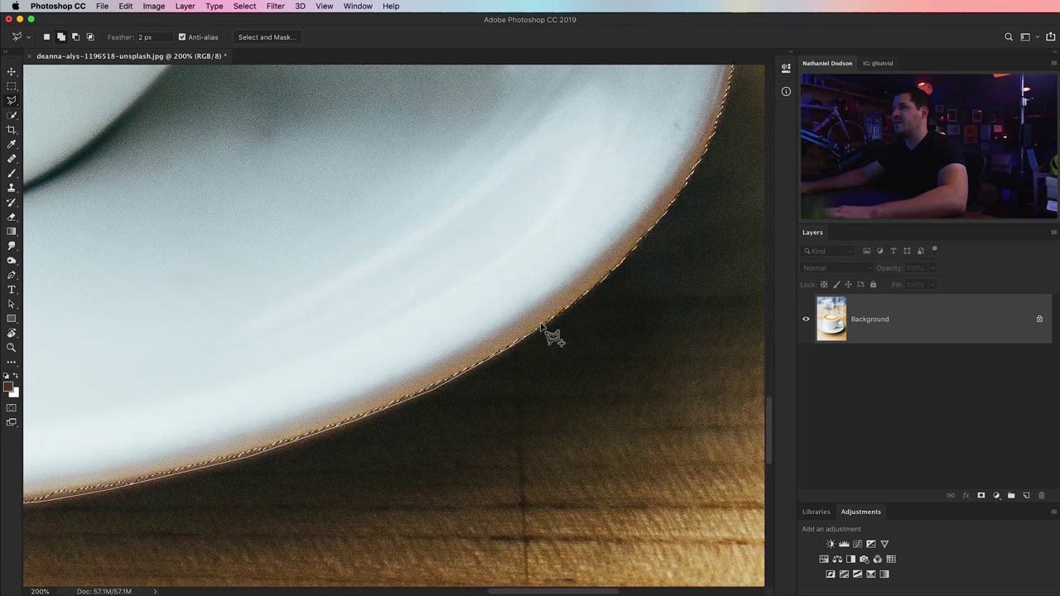
Close the lasso outline back across the saucer's interior, adding the traced edge to the cup selection
left_click_drag(154, 290, 622, 292)
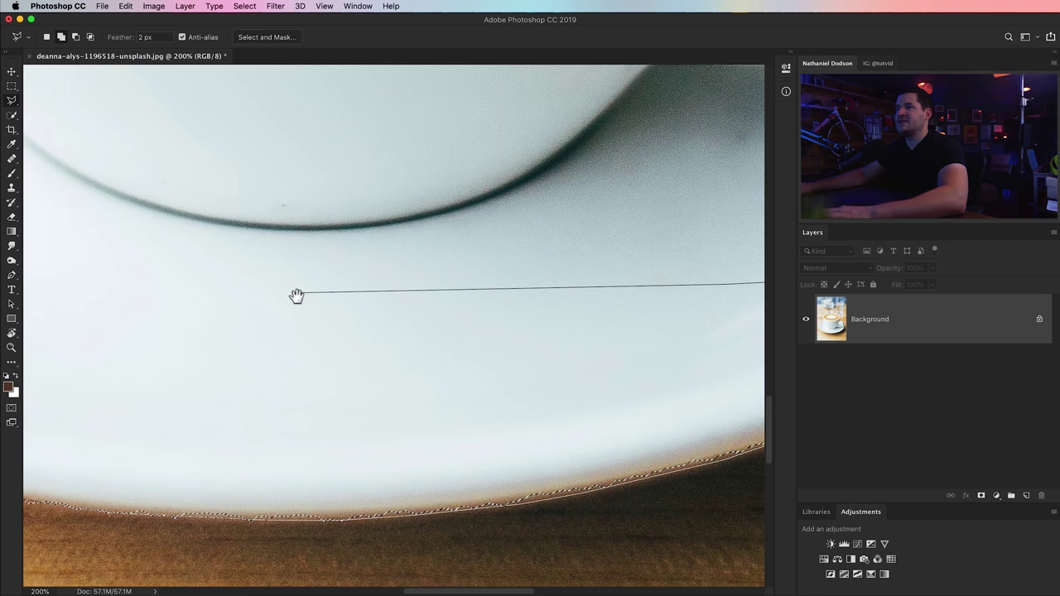
left_click(294, 294)
left_click_drag(175, 298, 488, 298)
left_click(296, 298)
left_click(140, 287)
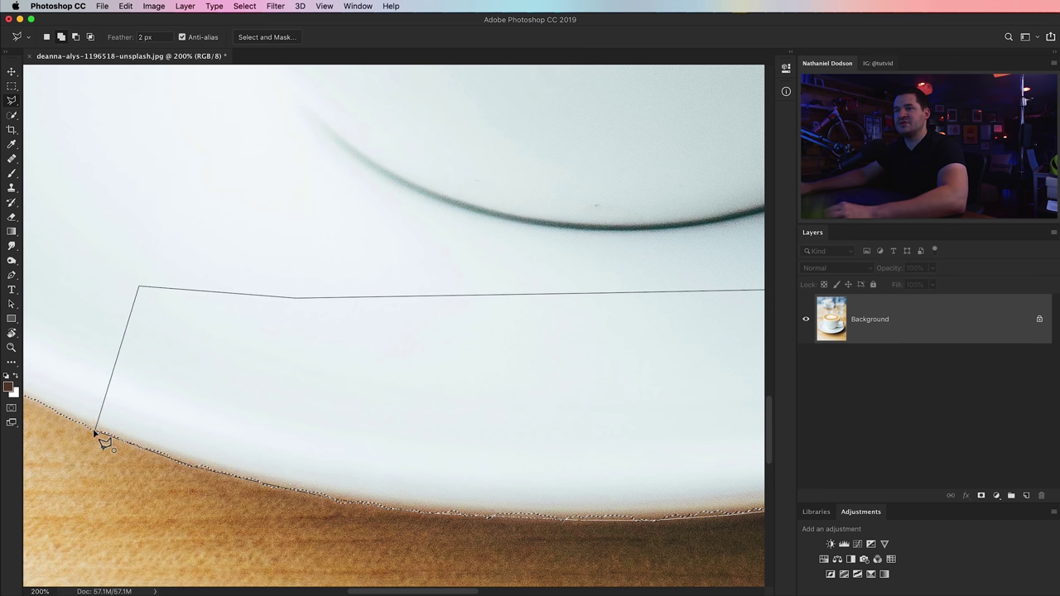
key("Escape")
key("super+minus")
key("super+minus")
key("super+minus")
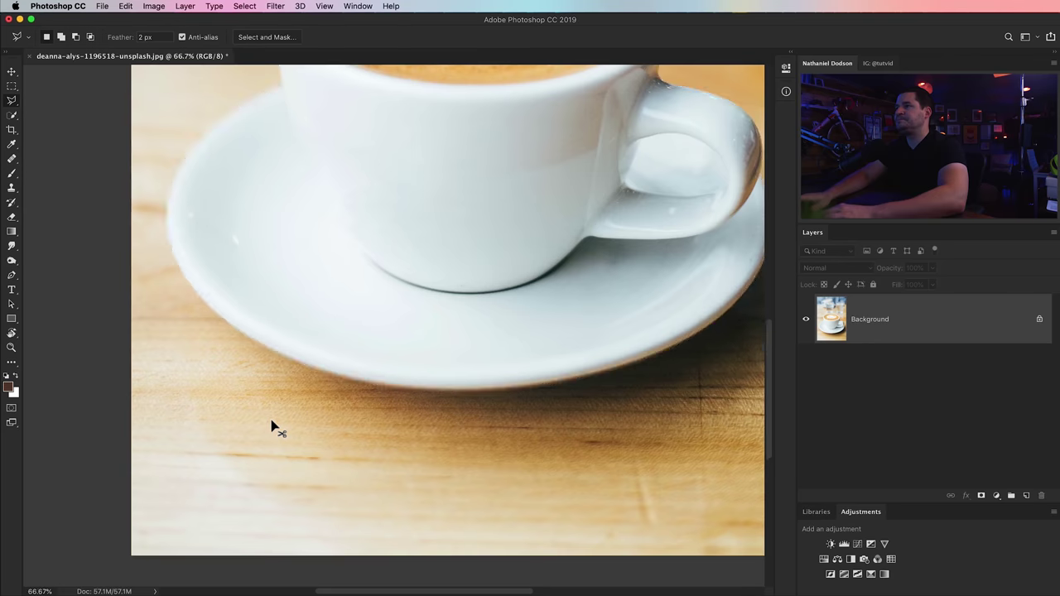
left_click_drag(459, 203, 418, 373)
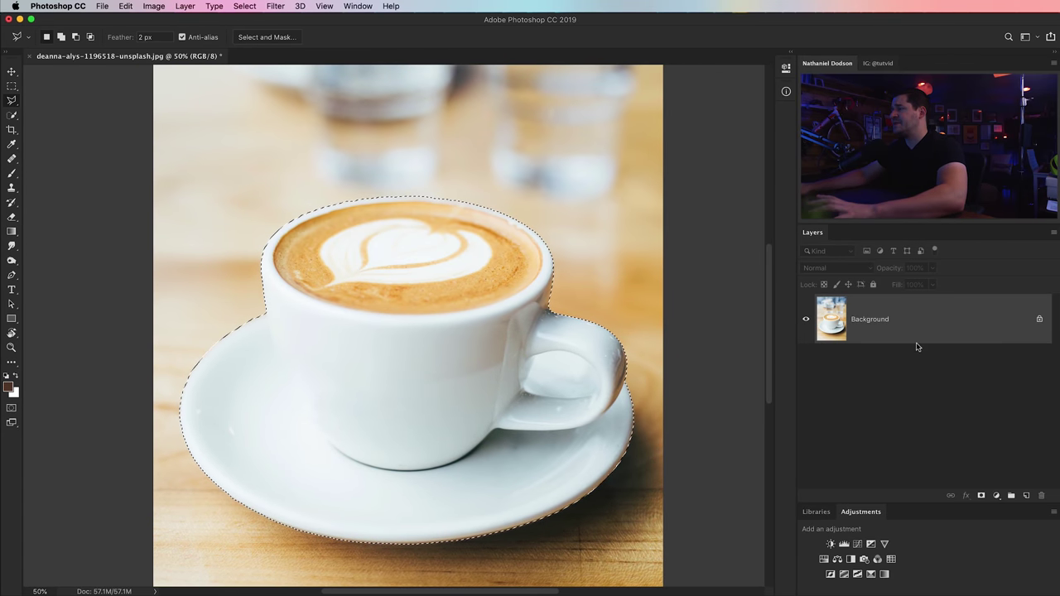
Add a layer mask from the selection to isolate the cup and saucer, and check the cut-out
left_click(981, 495)
scroll(418, 327, "down", 3)
scroll(404, 319, "left", 2)
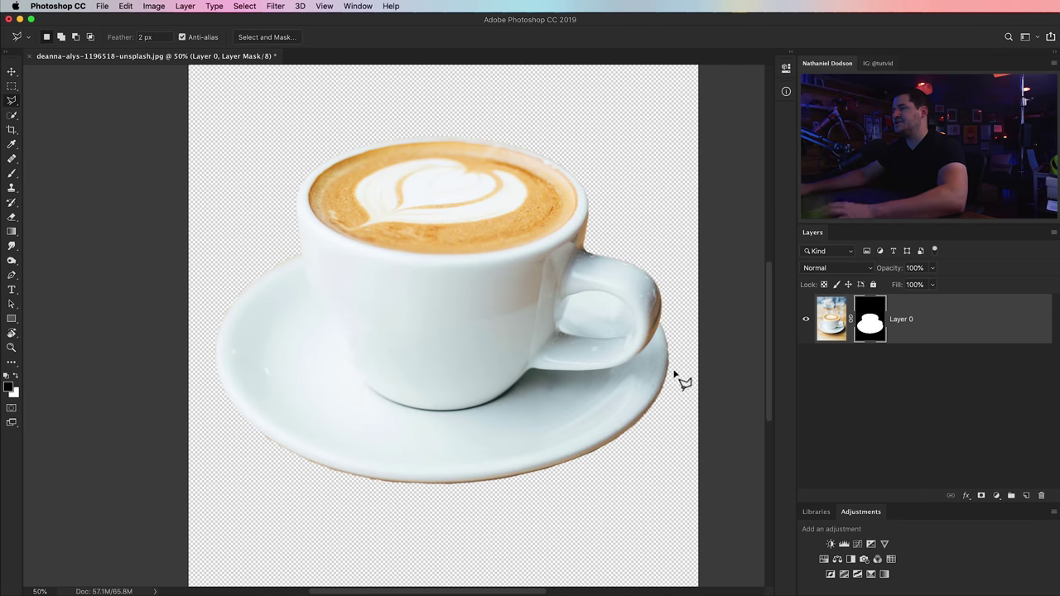
left_click_drag(532, 320, 460, 277)
left_click_drag(644, 325, 458, 325)
left_click_drag(280, 272, 493, 273)
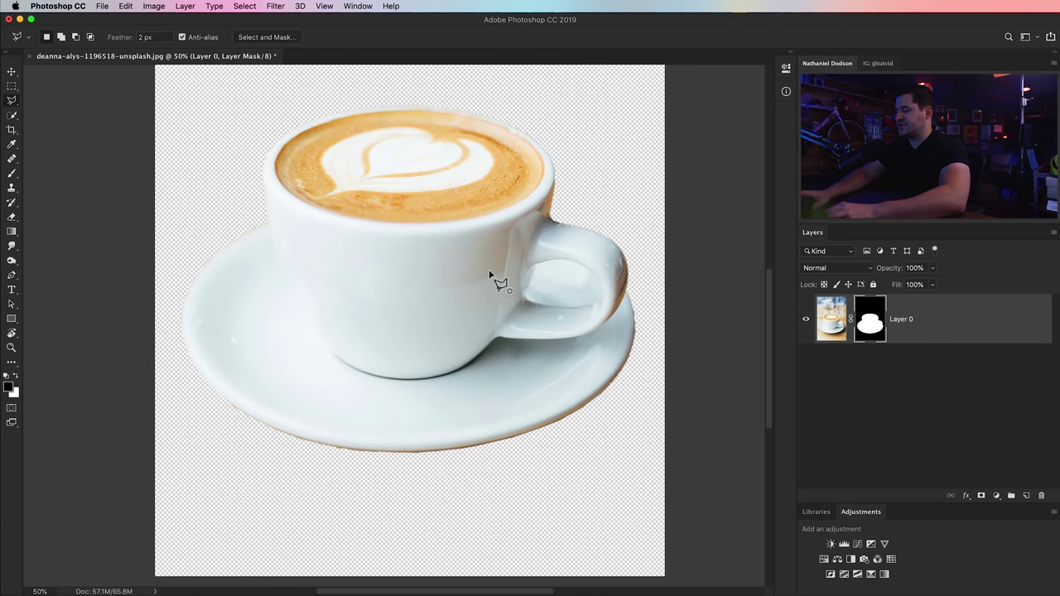
key("super+minus")
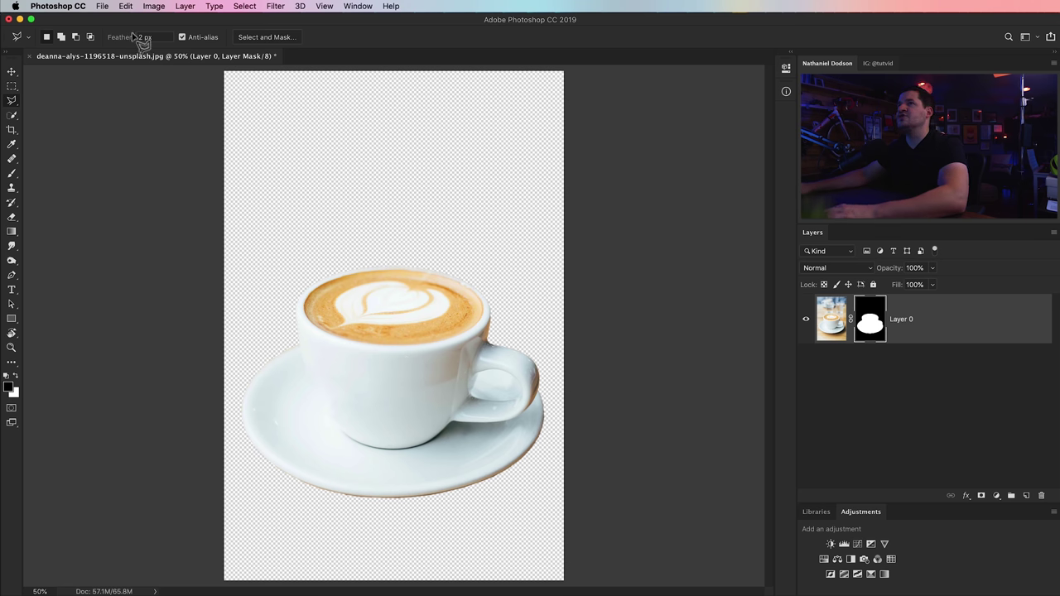
Create a new square document measuring 6000 by 6000 pixels with a white background
left_click(103, 7)
left_click(104, 7)
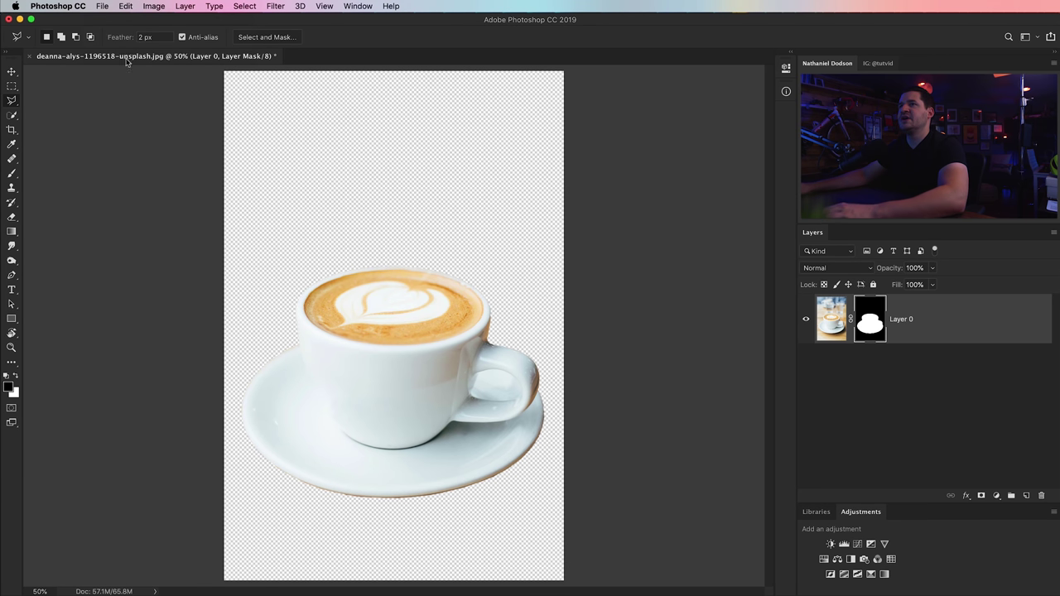
left_click(12, 72)
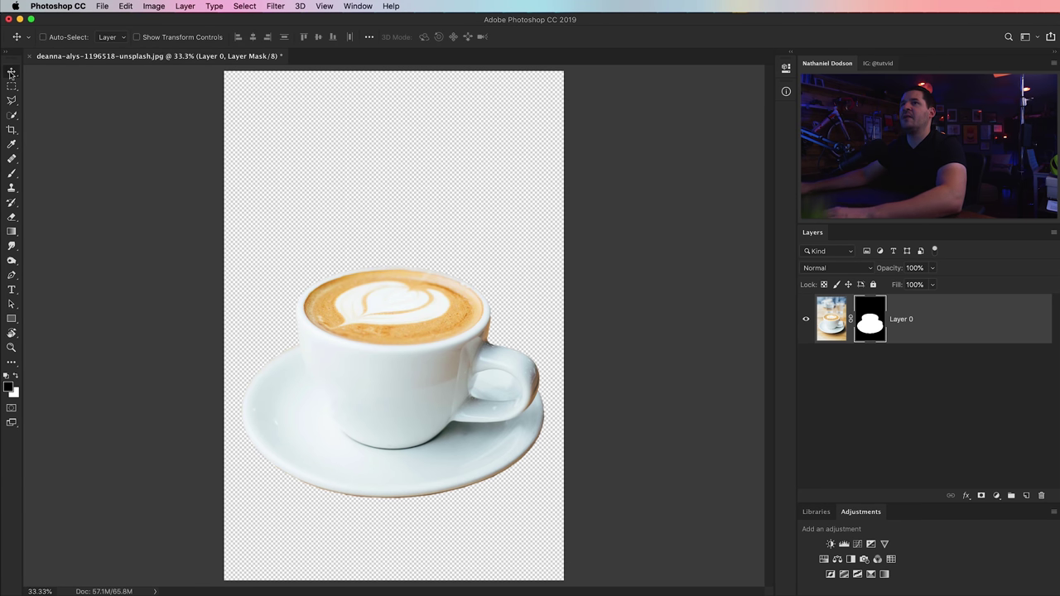
left_click(103, 6)
left_click(116, 19)
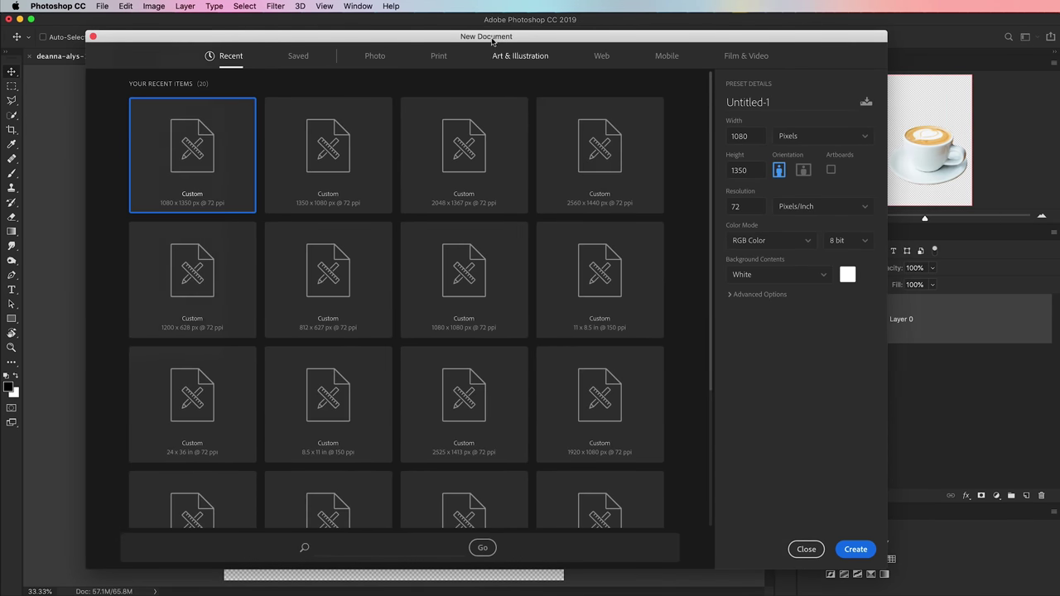
left_click(761, 139)
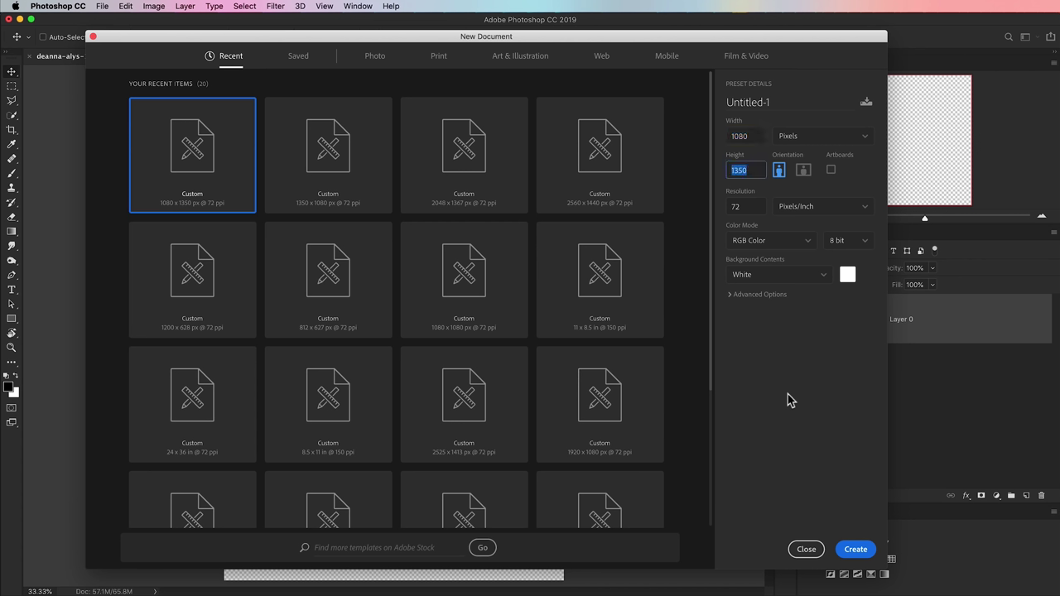
type("6000")
key("Tab")
left_click(853, 548)
Bring the masked cup layer from the photo into the new document and place it near the canvas centre
left_click(189, 56)
left_click_drag(396, 367, 436, 341)
left_click_drag(396, 423, 405, 360)
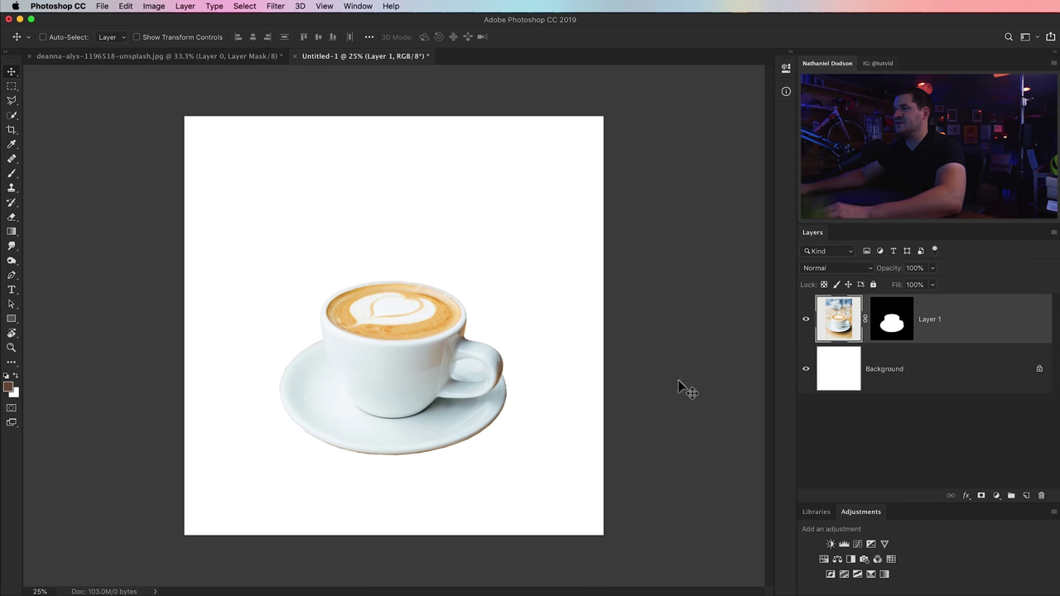
key("z")
left_click(406, 356)
left_click_drag(433, 292, 465, 304)
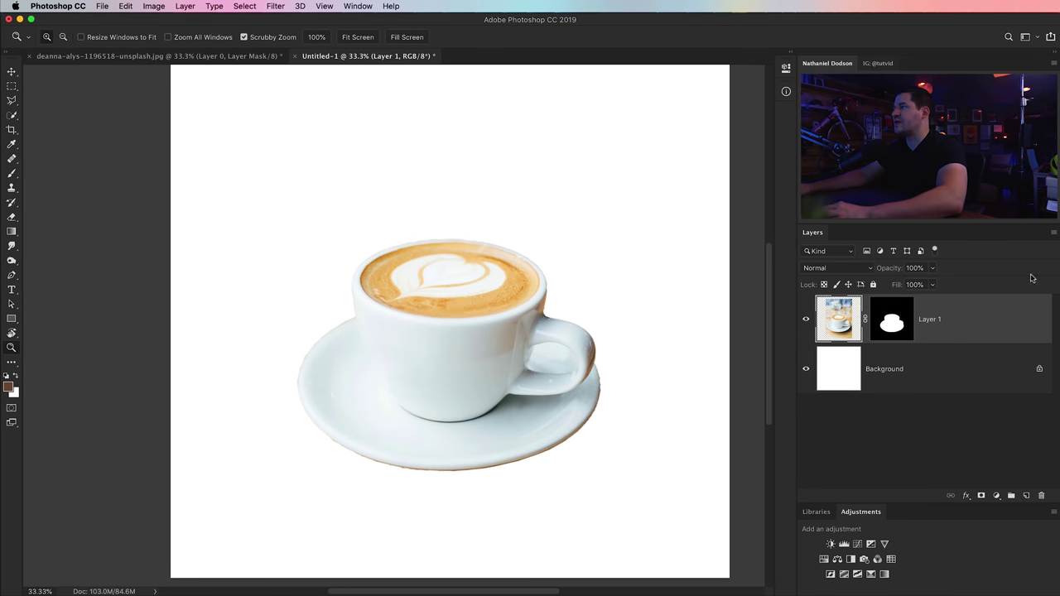
Disable the cup layer's mask to reveal the original photo, and add a new layer named Shadow above it
left_click(858, 375)
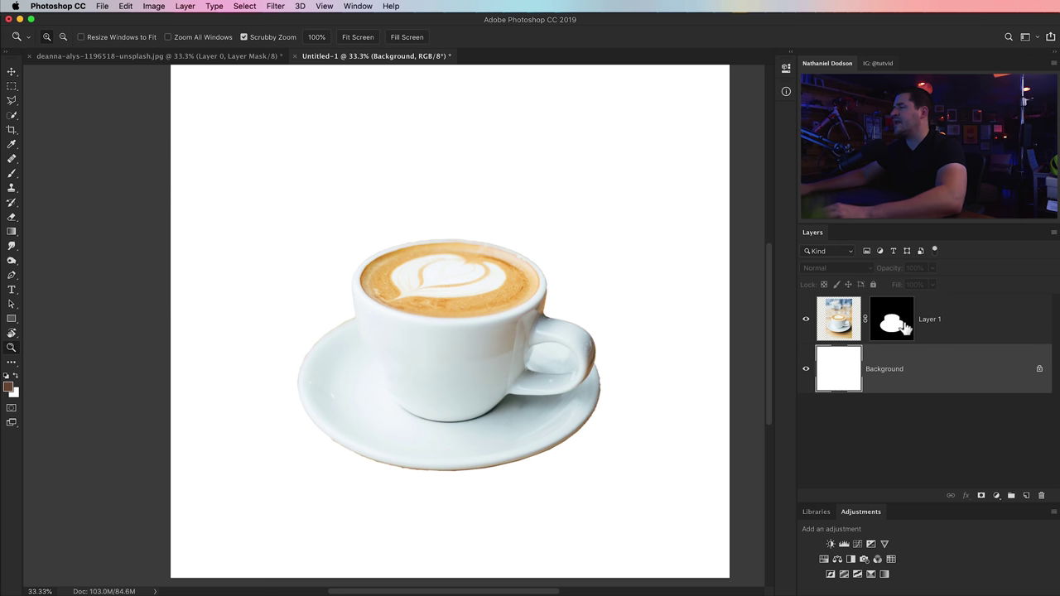
left_click(895, 325, "shift")
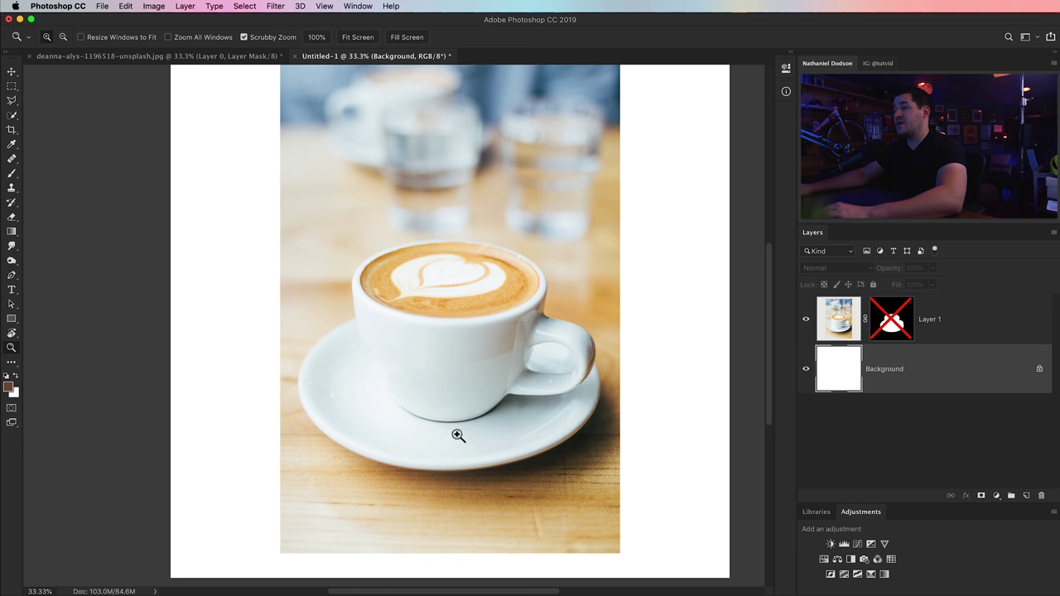
left_click(959, 321)
left_click(1026, 496)
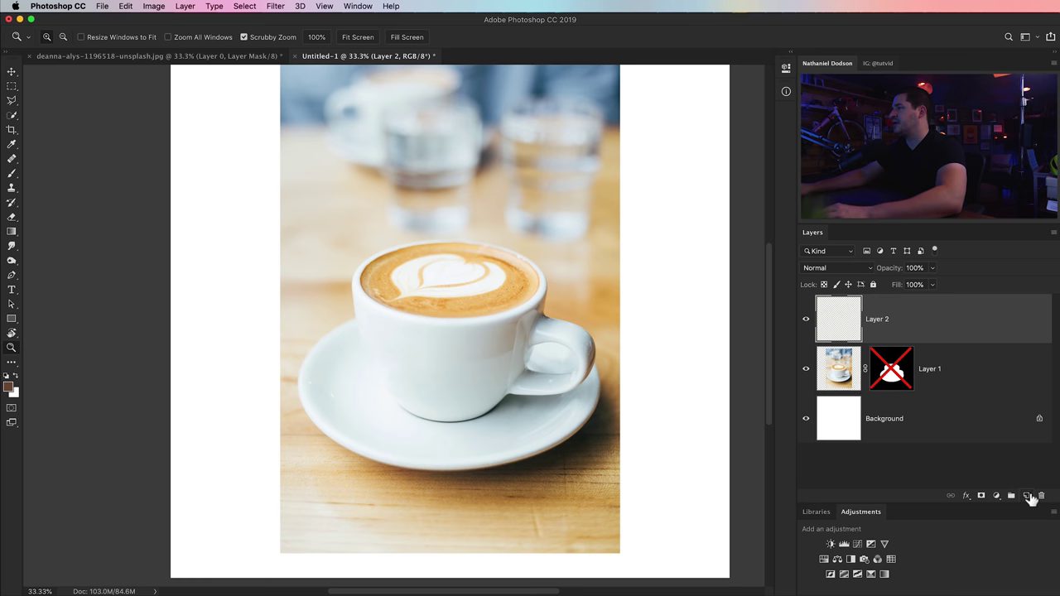
double_click(874, 321)
type("Shadow")
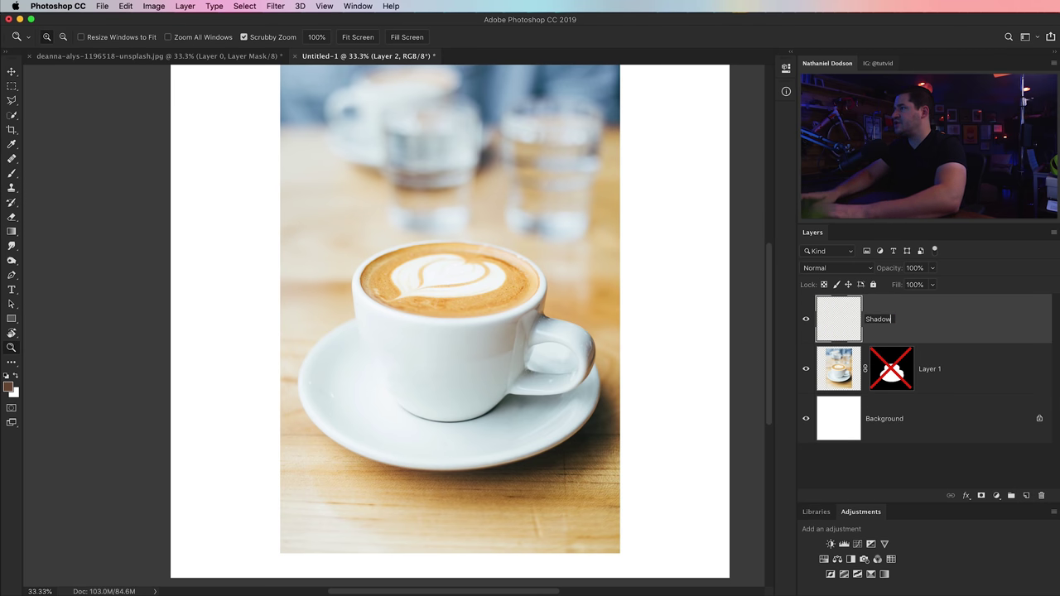
key("Return")
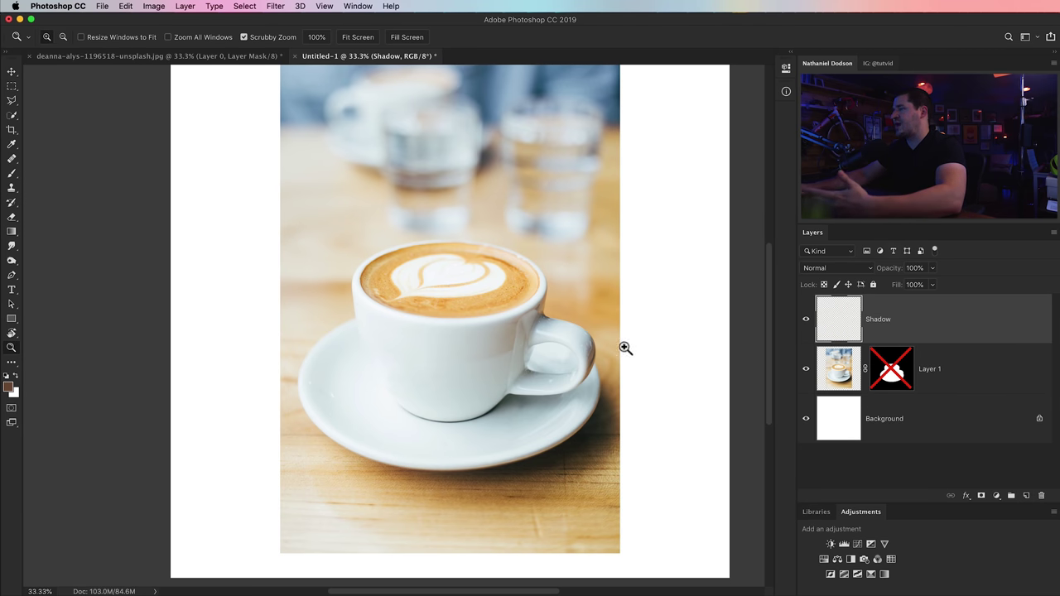
Draw an elliptical selection across the saucer on the Shadow layer, fill it with black, and clear the selection
right_click(10, 85)
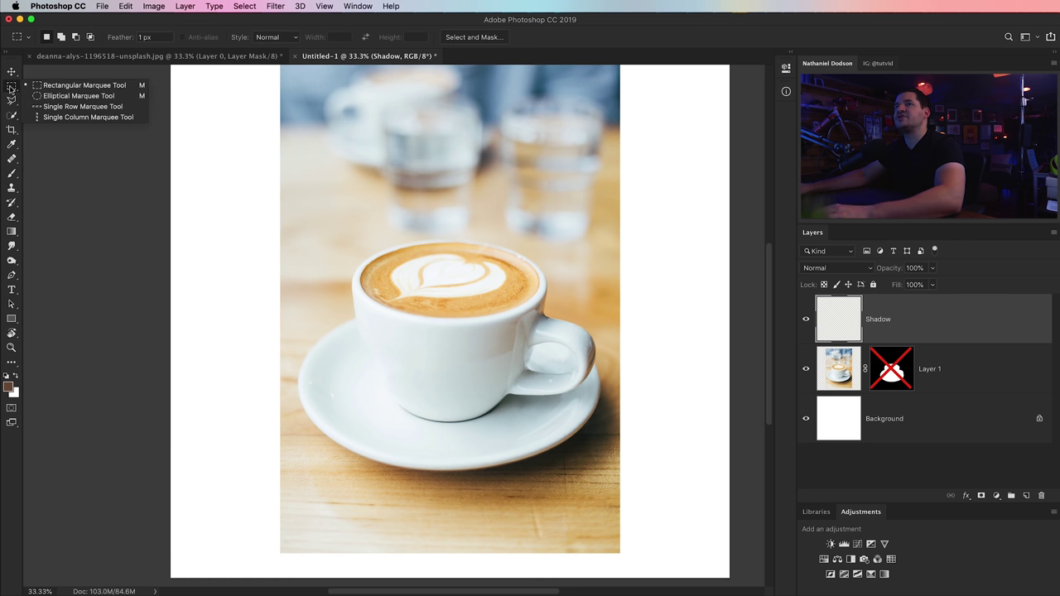
left_click(62, 94)
left_click_drag(335, 348, 587, 456)
left_click(126, 7)
left_click(127, 7)
key("d")
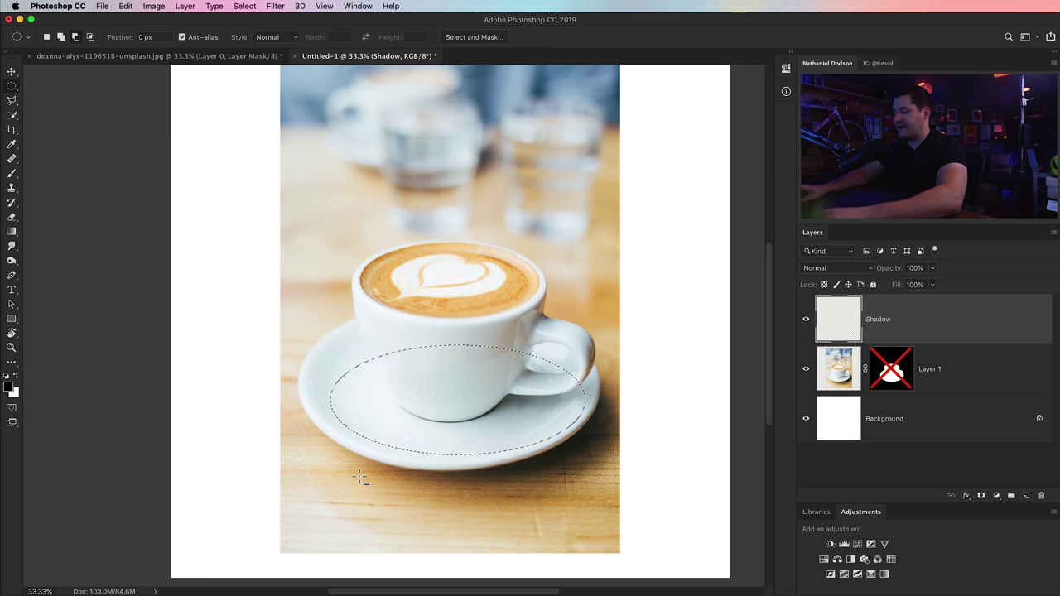
key("alt+BackSpace")
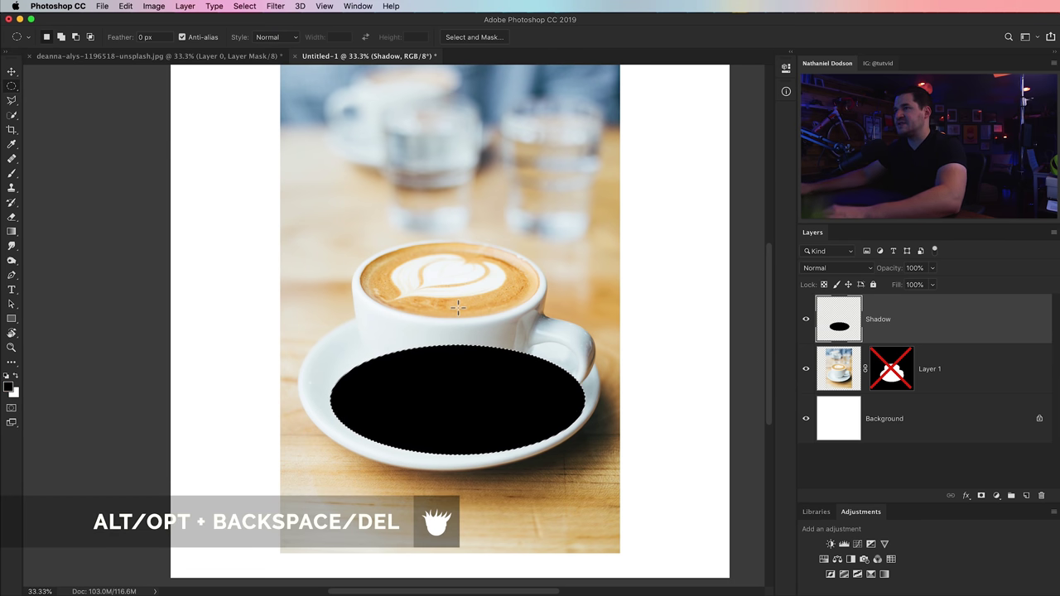
key("super+d")
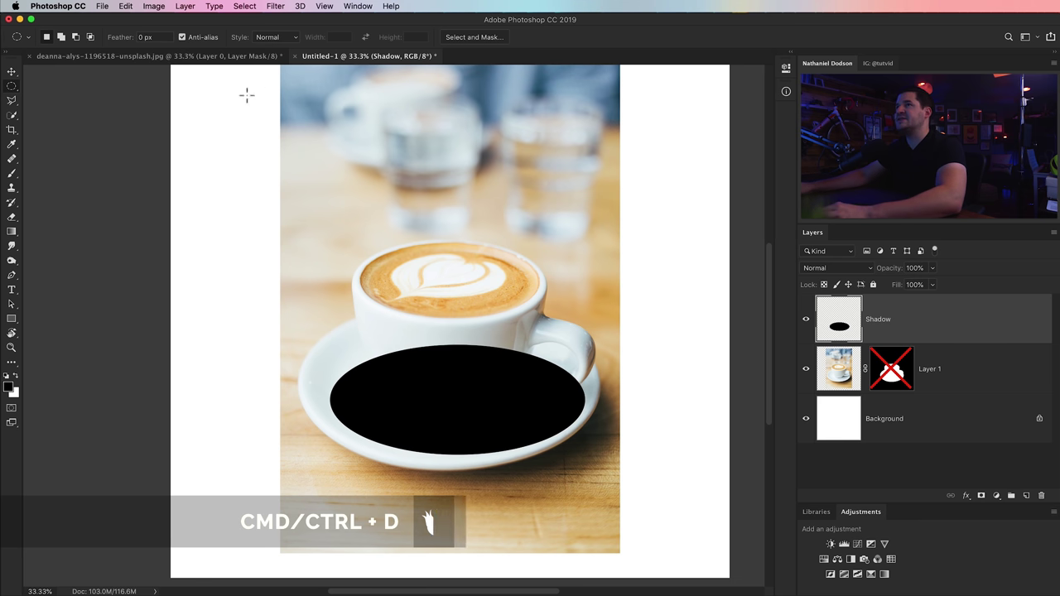
Soften the black ellipse with a Gaussian Blur of 100 pixels radius
left_click(275, 6)
mouse_move(323, 141)
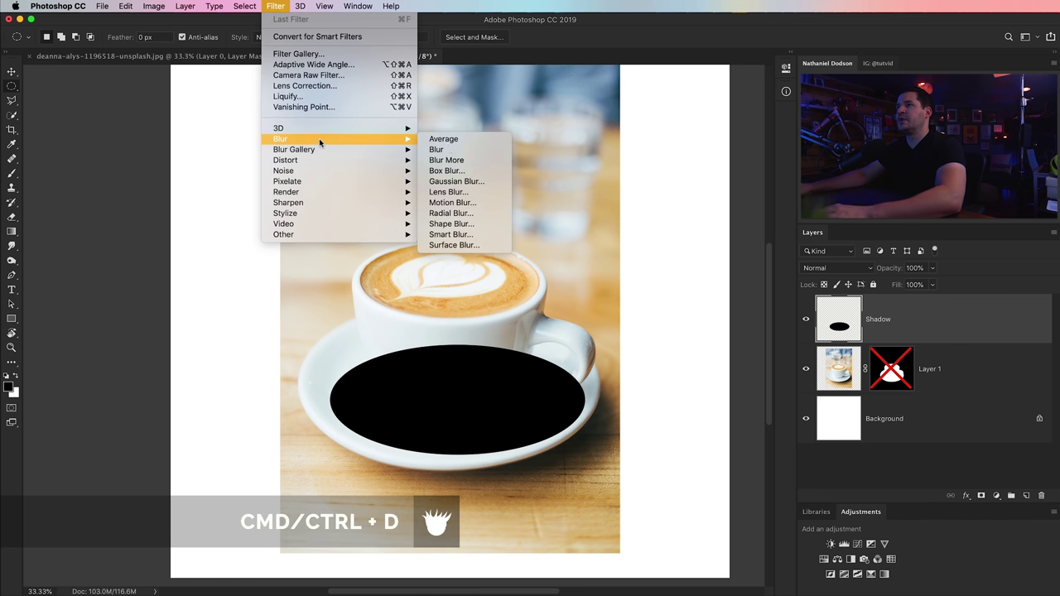
left_click(462, 182)
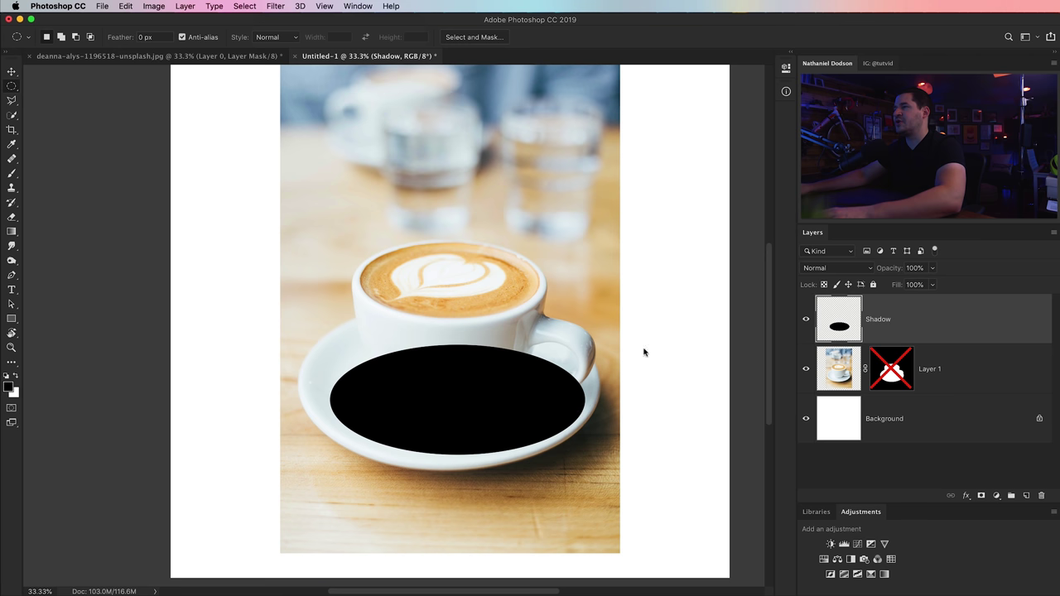
left_click_drag(614, 225, 649, 143)
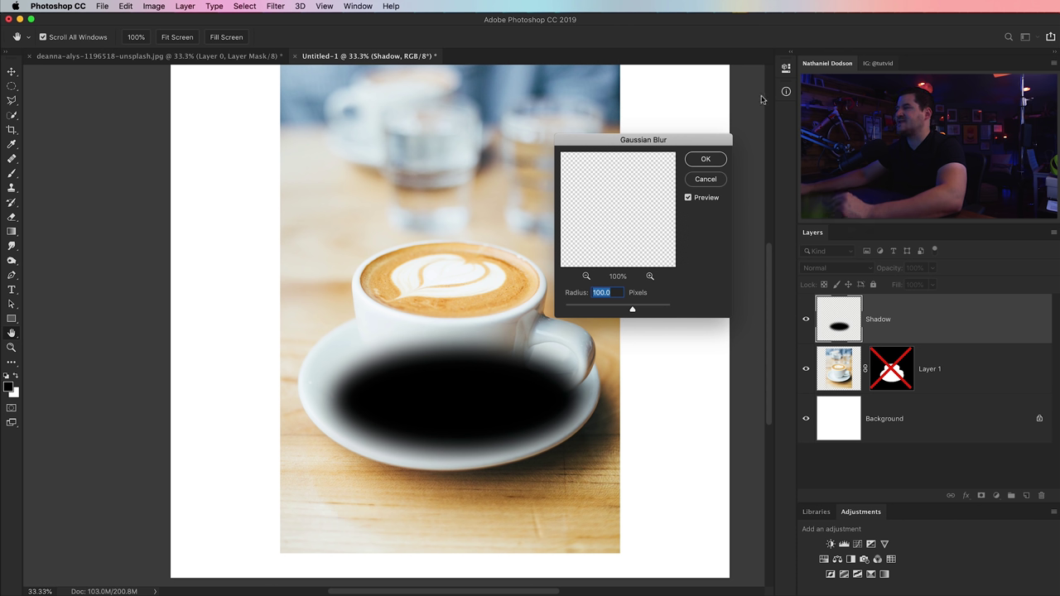
left_click(705, 160)
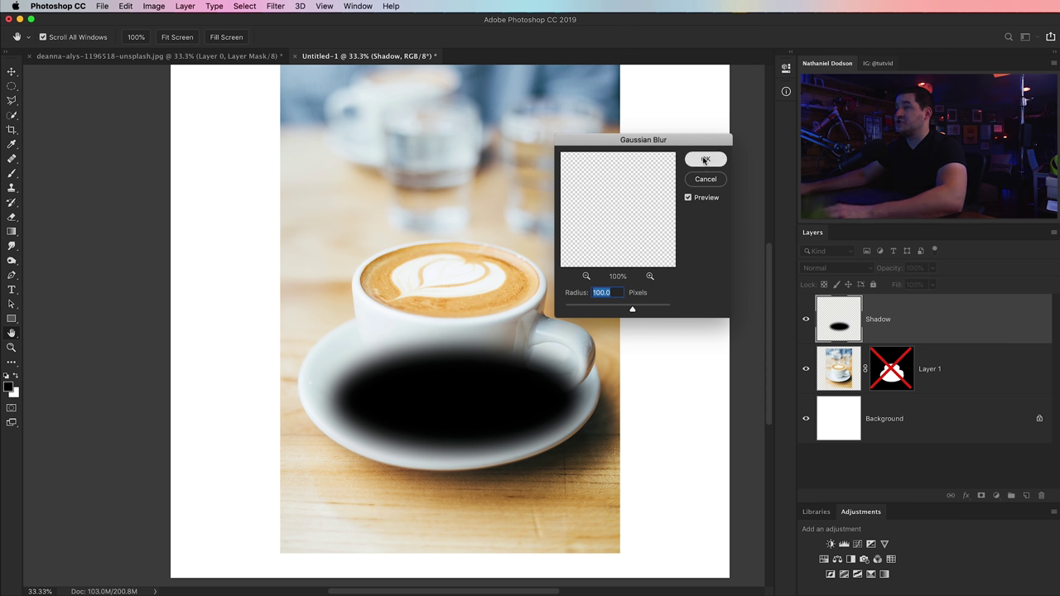
Apply a Motion Blur to the shadow with an angle of -20° and a distance of 1000 pixels
left_click(274, 5)
mouse_move(301, 143)
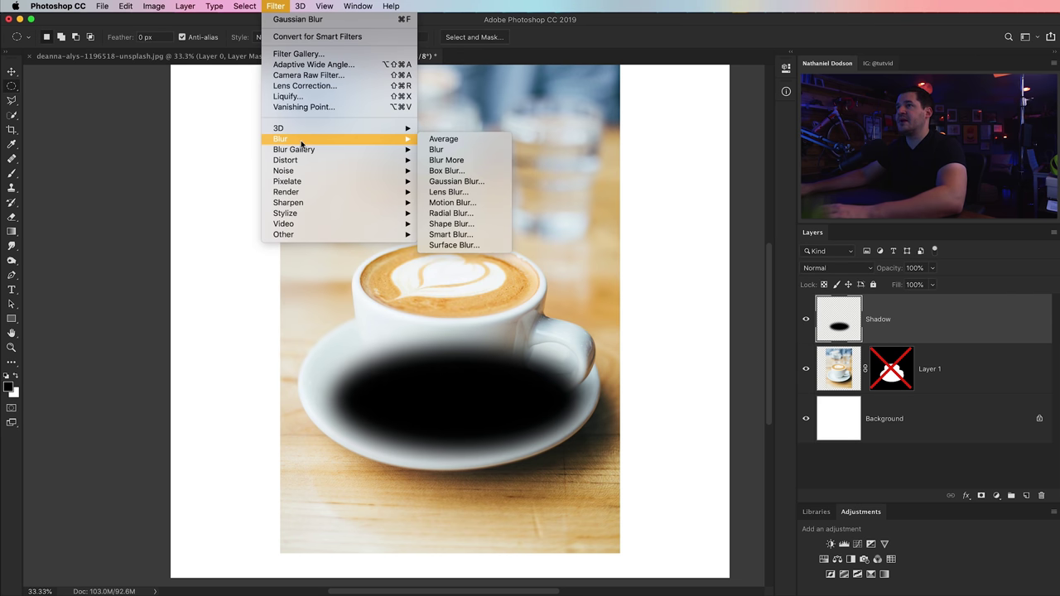
left_click(452, 205)
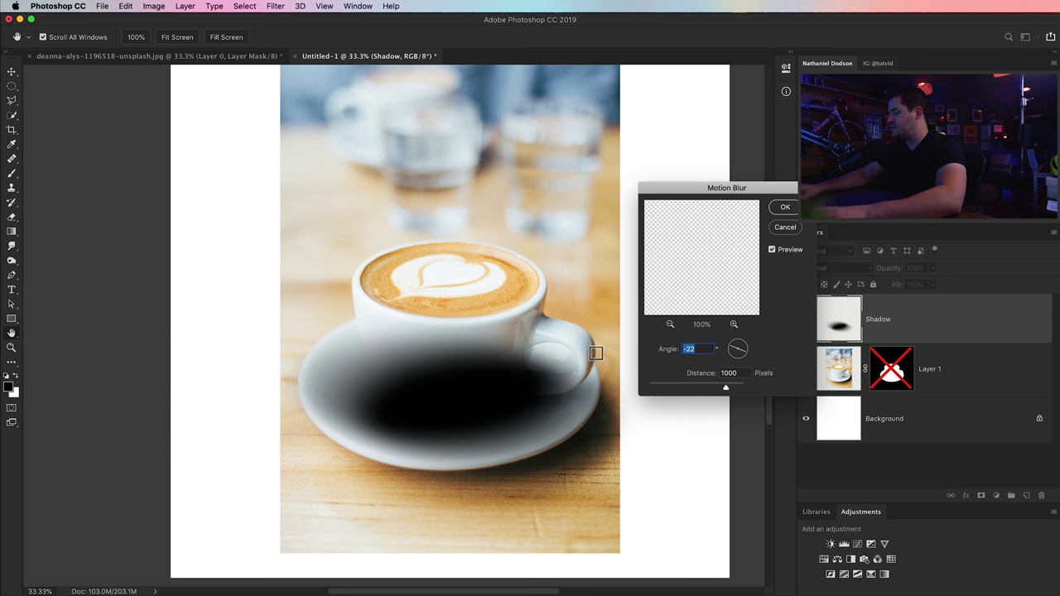
key("Tab")
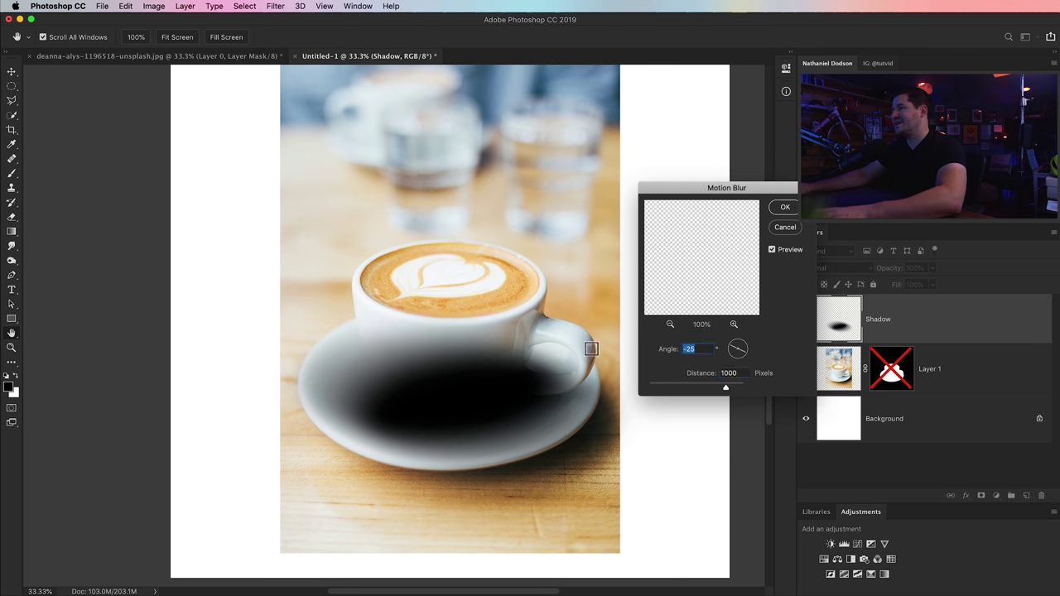
type("-20")
key("Tab")
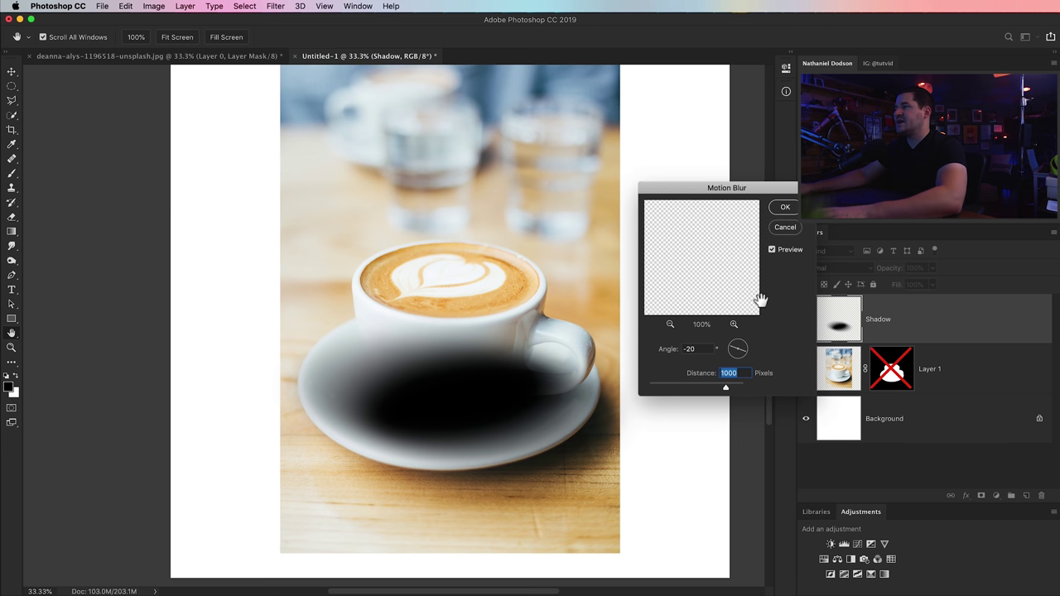
left_click(786, 210)
Shift the blurred shadow slightly down and to the right over the saucer
key("super+t")
key("Escape")
key("m")
key("v")
left_click_drag(470, 370, 451, 393)
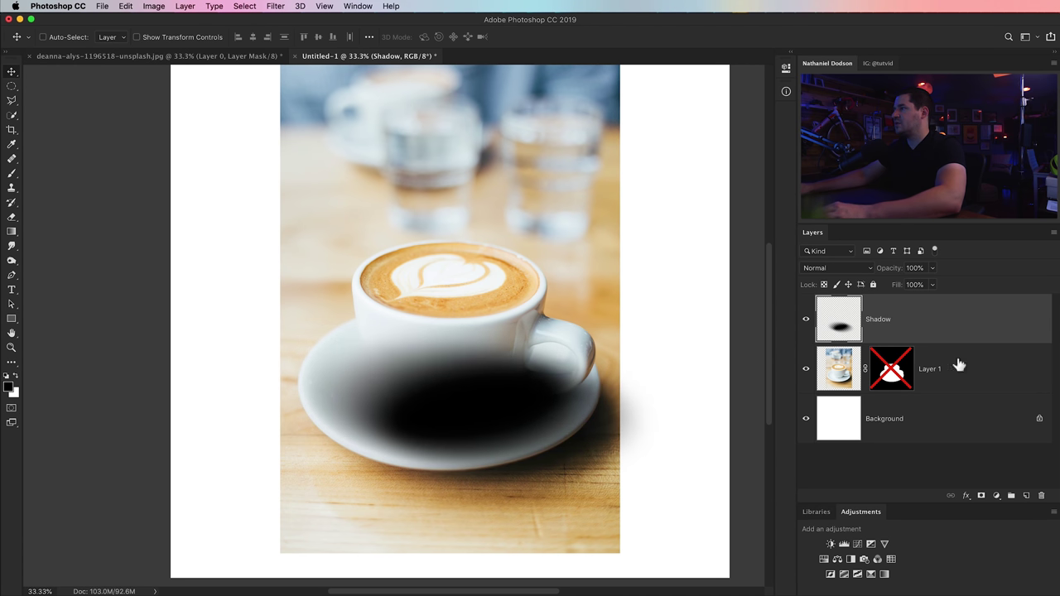
Re-enable the cup's mask, and place the shadow beneath the cup layer, offset past the saucer's lower-right edge
left_click(895, 373, "shift")
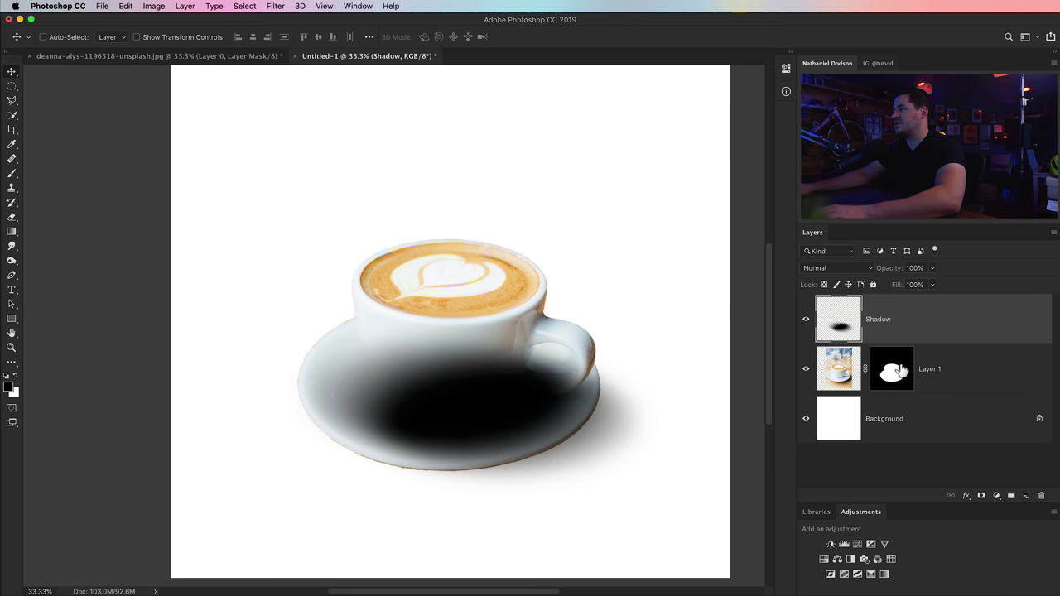
left_click_drag(843, 331, 846, 398)
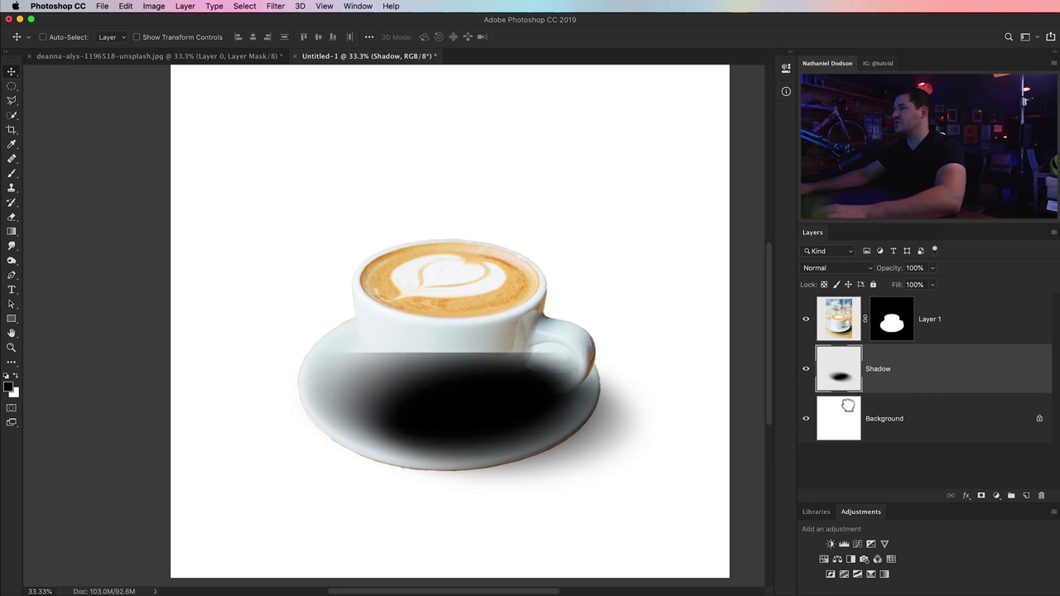
left_click_drag(463, 421, 506, 428)
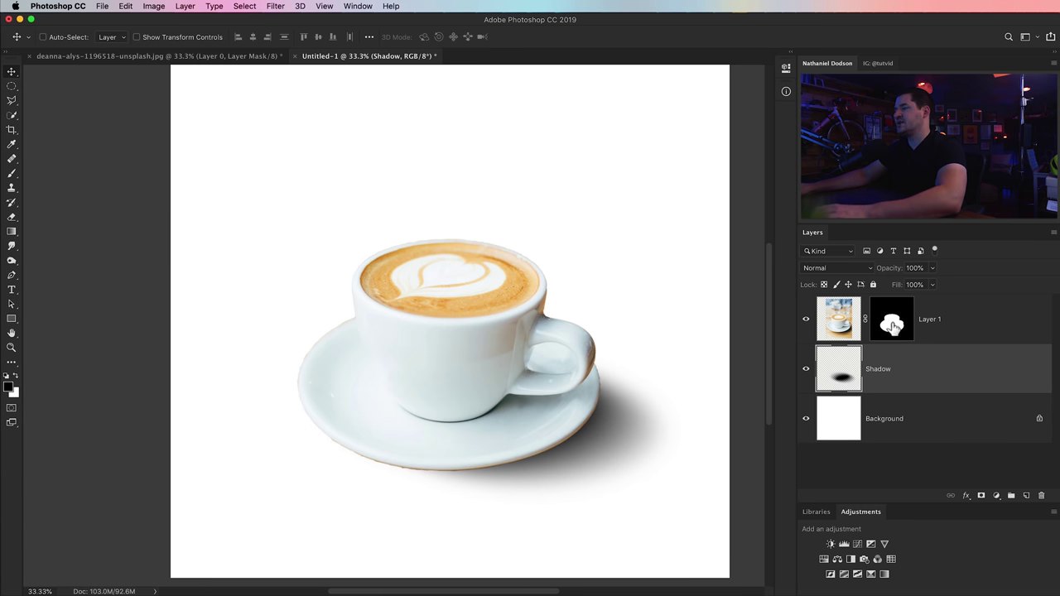
Toggle the cup's mask to compare with the photo's original shadow, and nudge the Shadow layer slightly lower to match
left_click(893, 327, "shift")
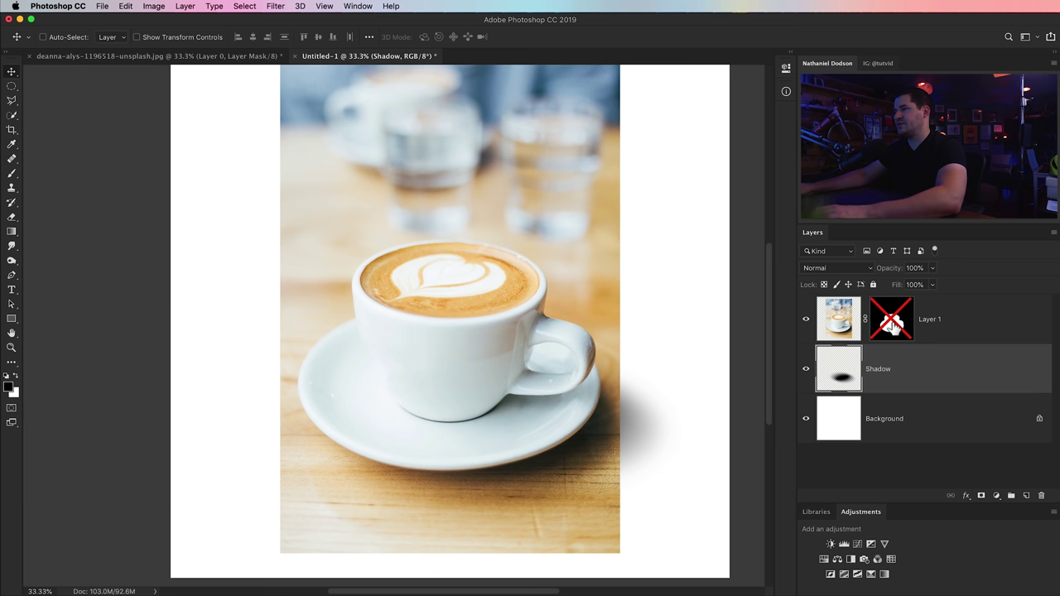
left_click(891, 326, "shift")
left_click_drag(624, 439, 593, 451)
left_click(890, 323, "shift")
left_click(890, 323, "shift")
left_click(891, 323, "shift")
left_click(896, 325, "shift")
left_click(896, 324, "shift")
left_click(896, 324, "shift")
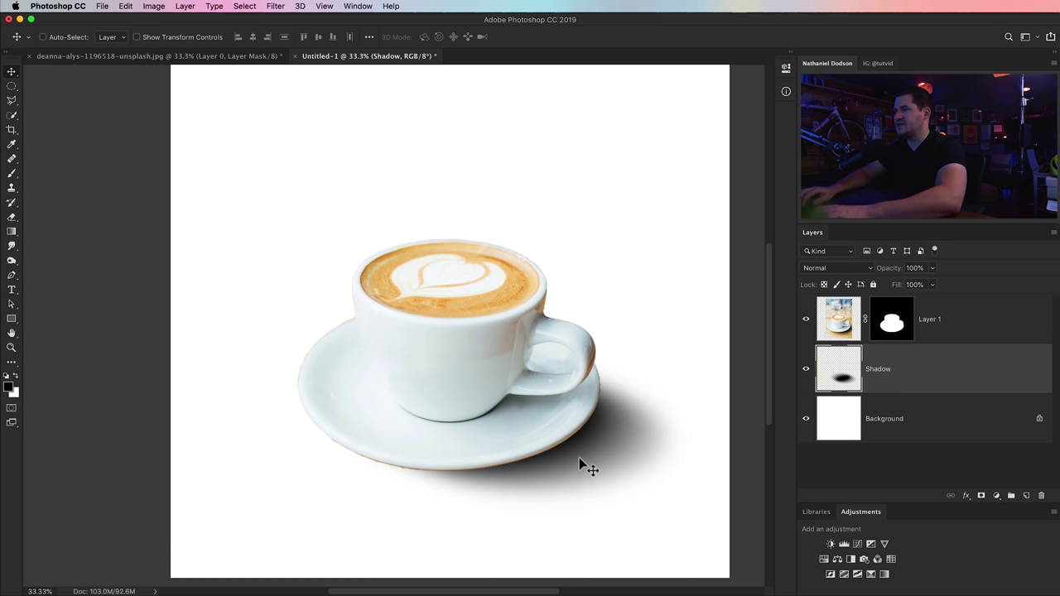
Unlock the white Background layer and delete it, leaving transparency behind the cup and shadow
key("super+minus")
key("super+minus")
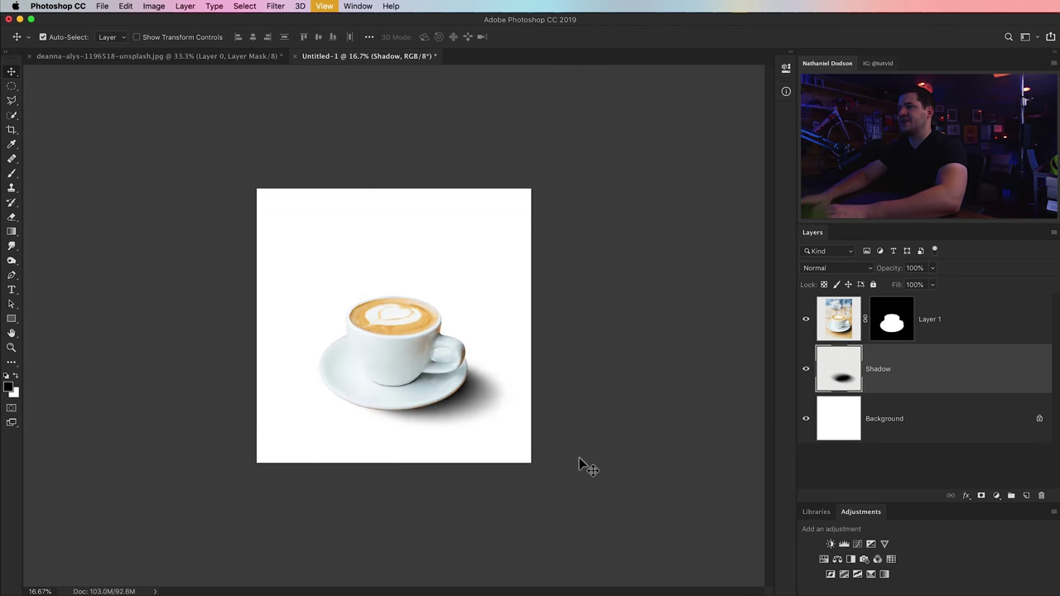
key("z")
left_click(423, 395)
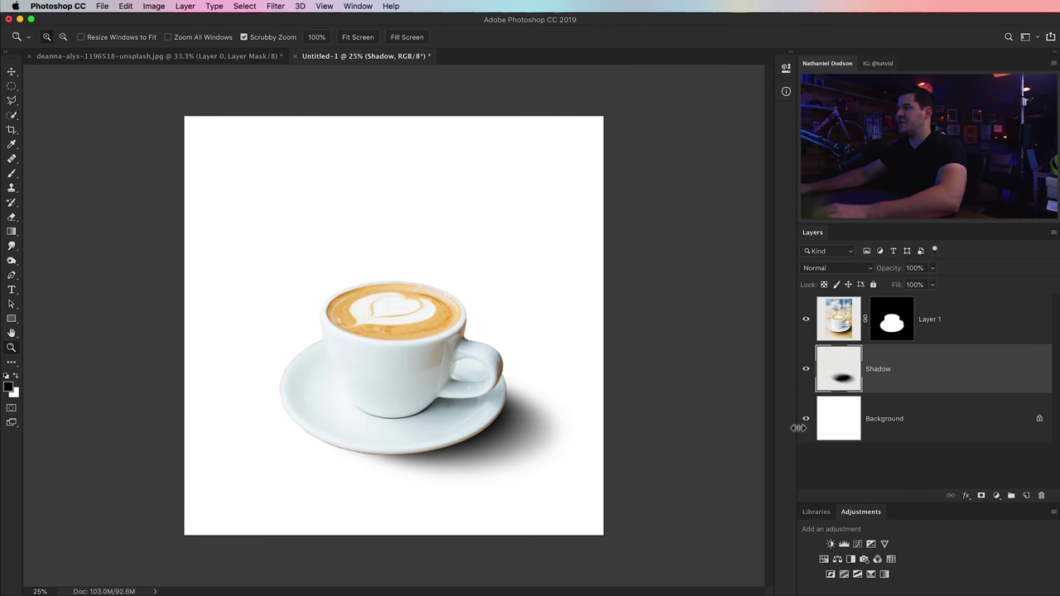
left_click(807, 420)
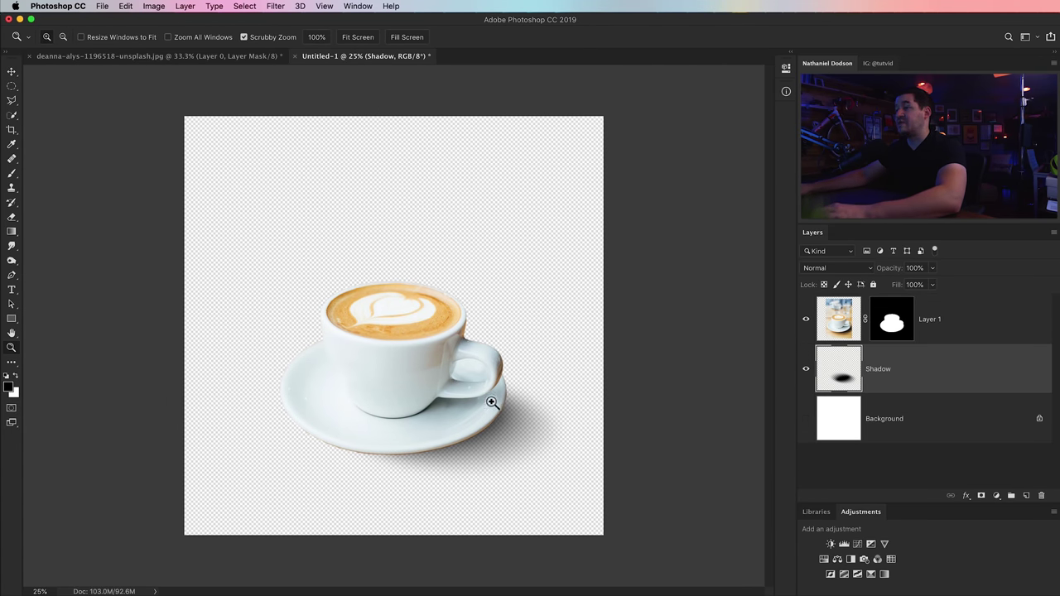
left_click(908, 437)
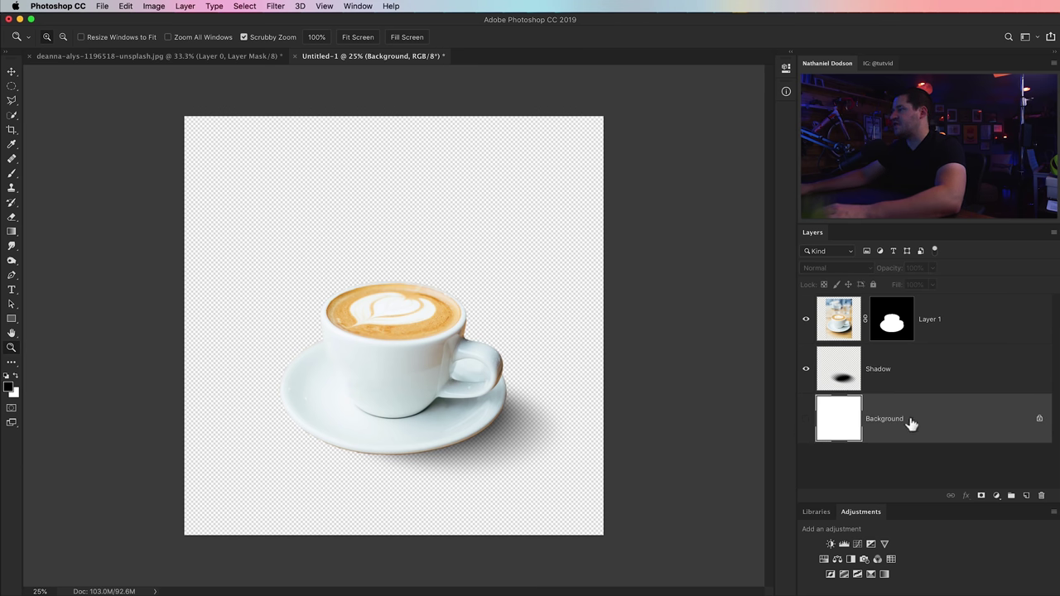
left_click(1041, 421)
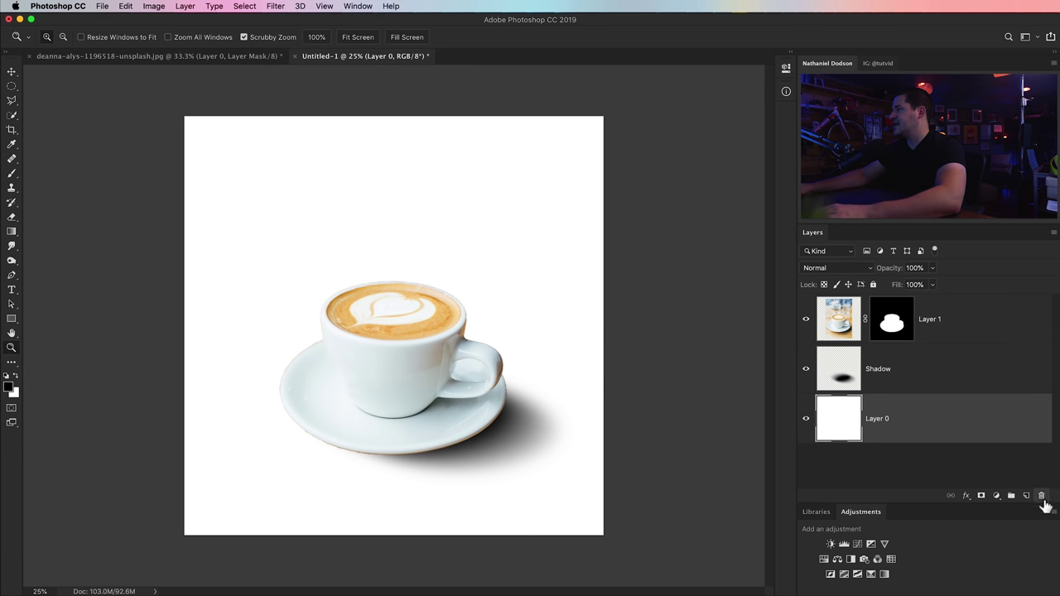
left_click(1042, 498)
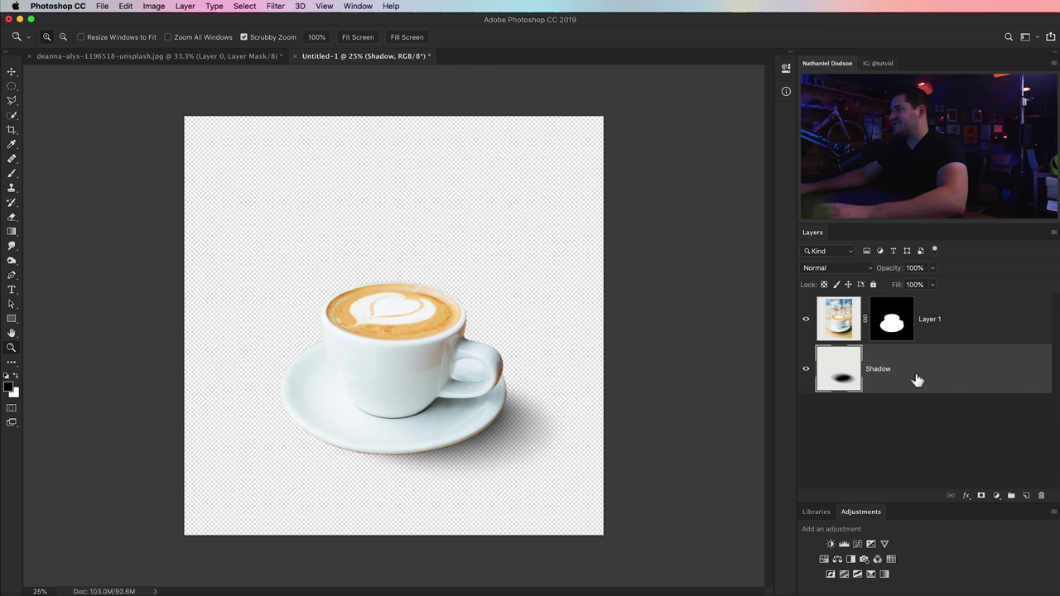
Add a linear Gradient Fill layer above Shadow using the blue outrun-08 preset
left_click(998, 497)
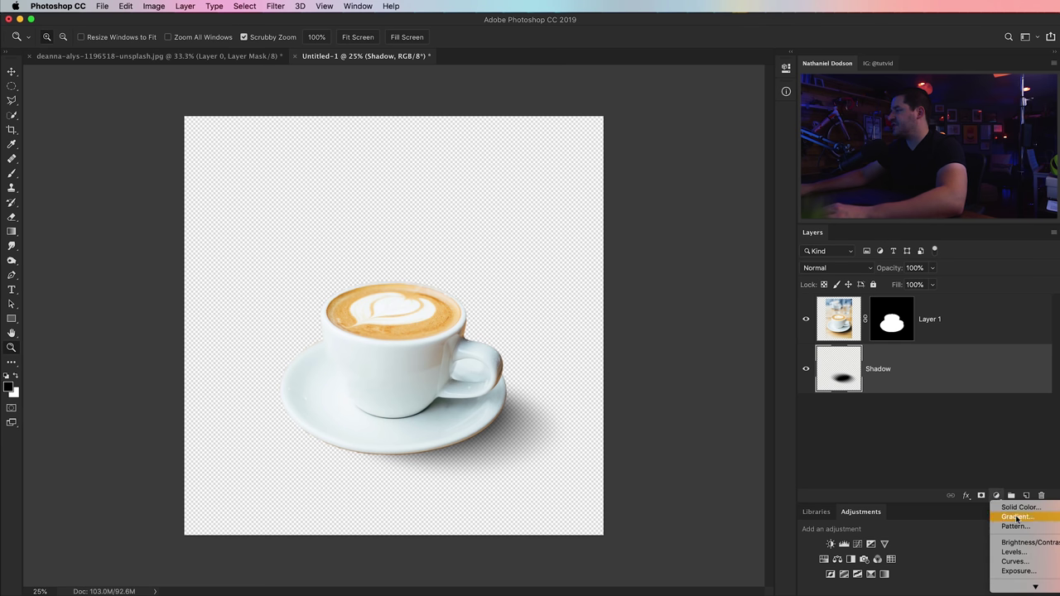
left_click(1016, 516)
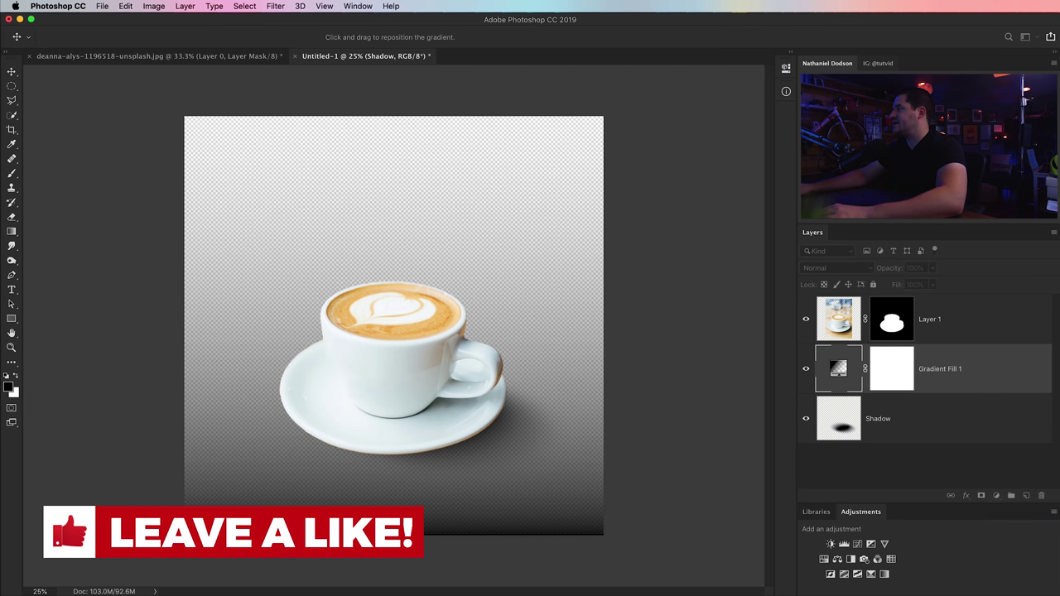
left_click_drag(789, 340, 521, 223)
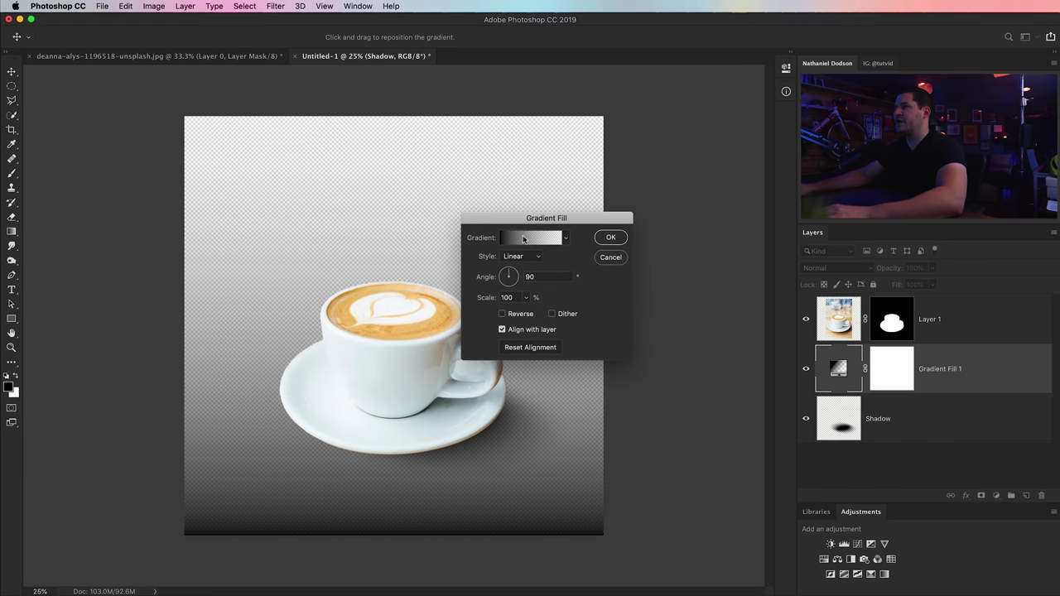
left_click(523, 239)
left_click_drag(613, 113, 759, 140)
left_click(710, 176)
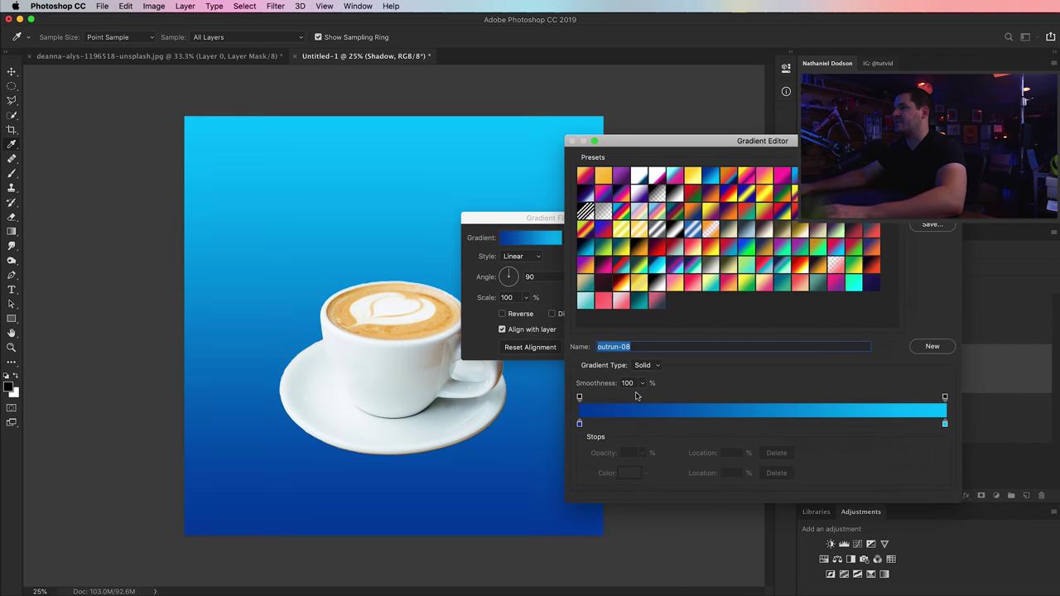
Recolour the gradient's 0% stop to a neutral grey with 0% saturation and 75% brightness (bfbfbf)
double_click(580, 425)
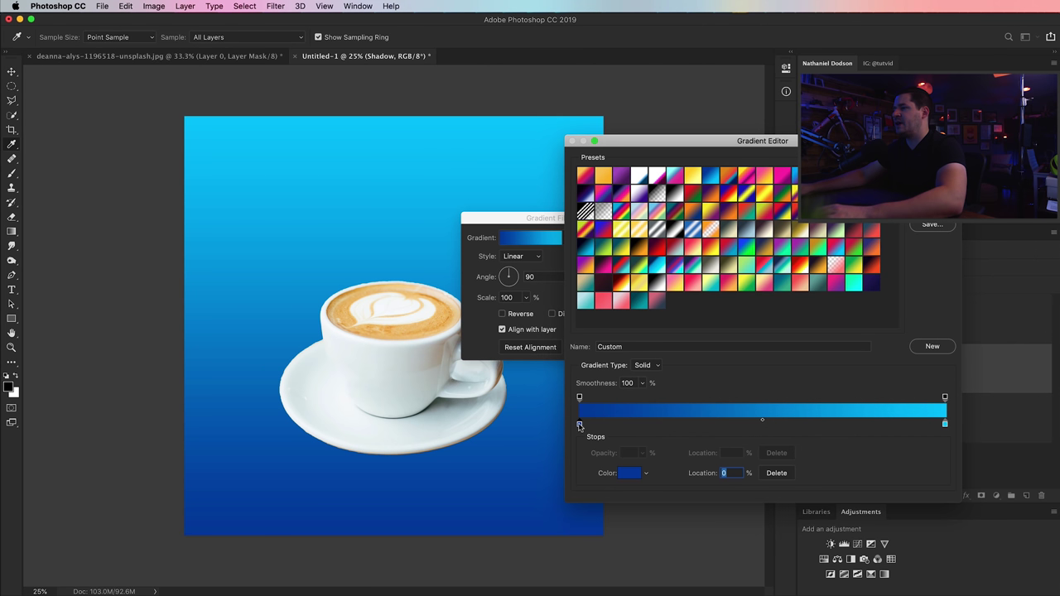
left_click_drag(583, 392, 619, 530)
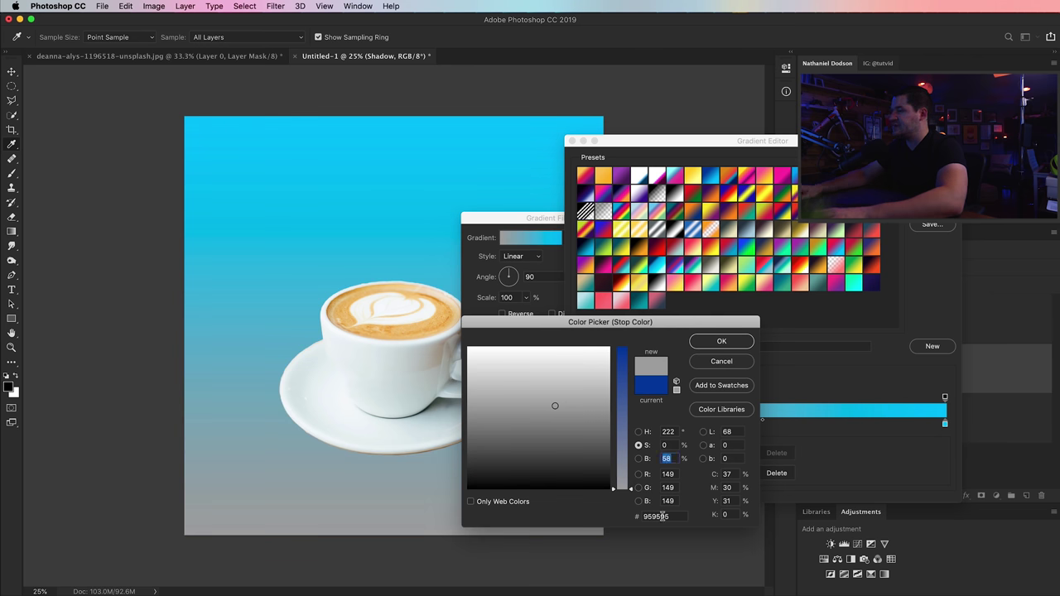
type("95")
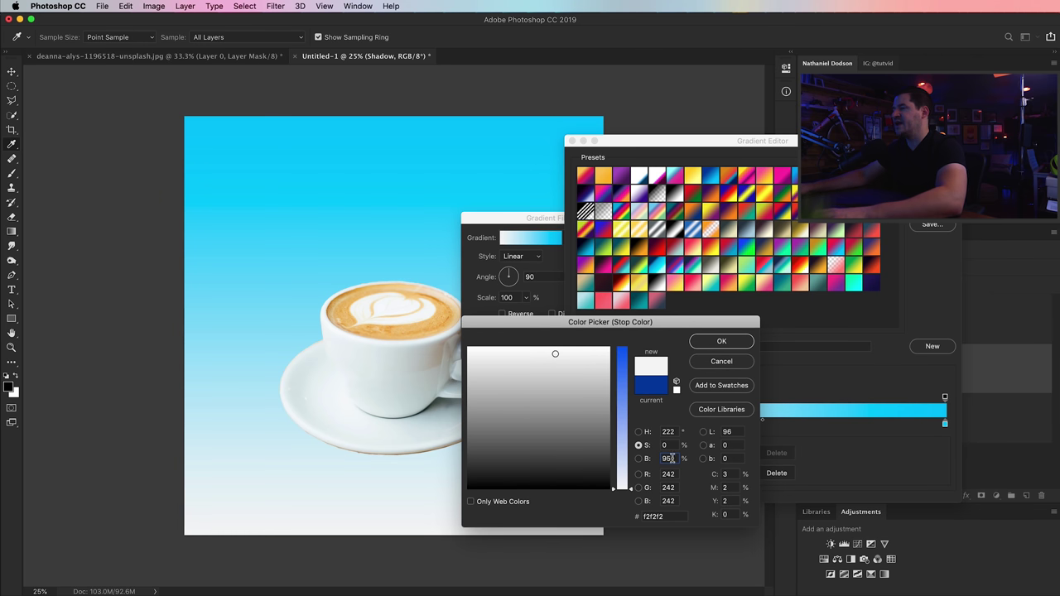
type("75")
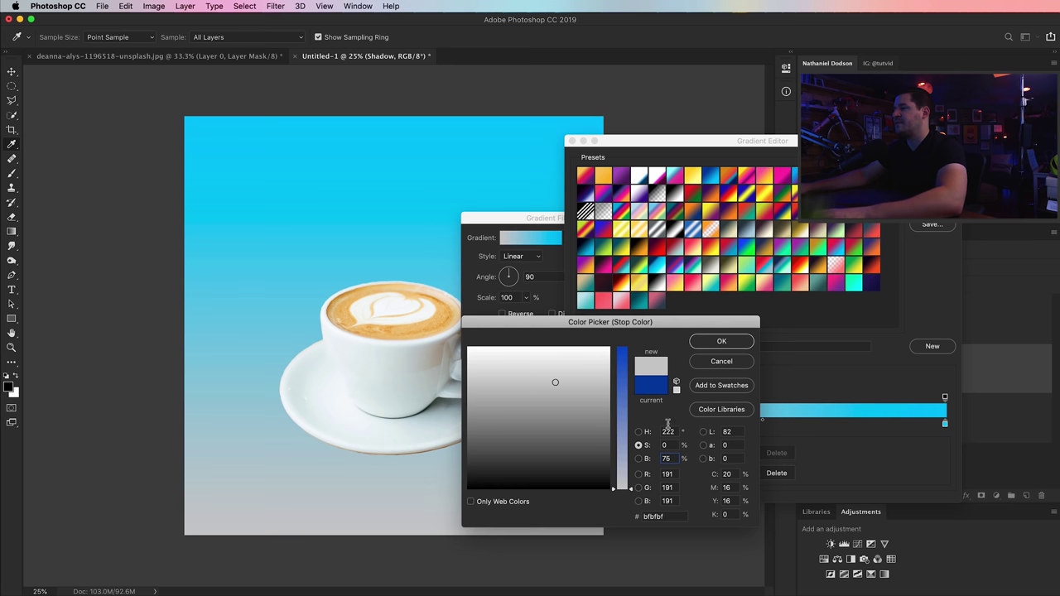
left_click(721, 342)
Recolour the gradient's 100% stop to a light grey with 0% saturation and 95% brightness (f2f2f2), and accept the edited gradient
double_click(945, 424)
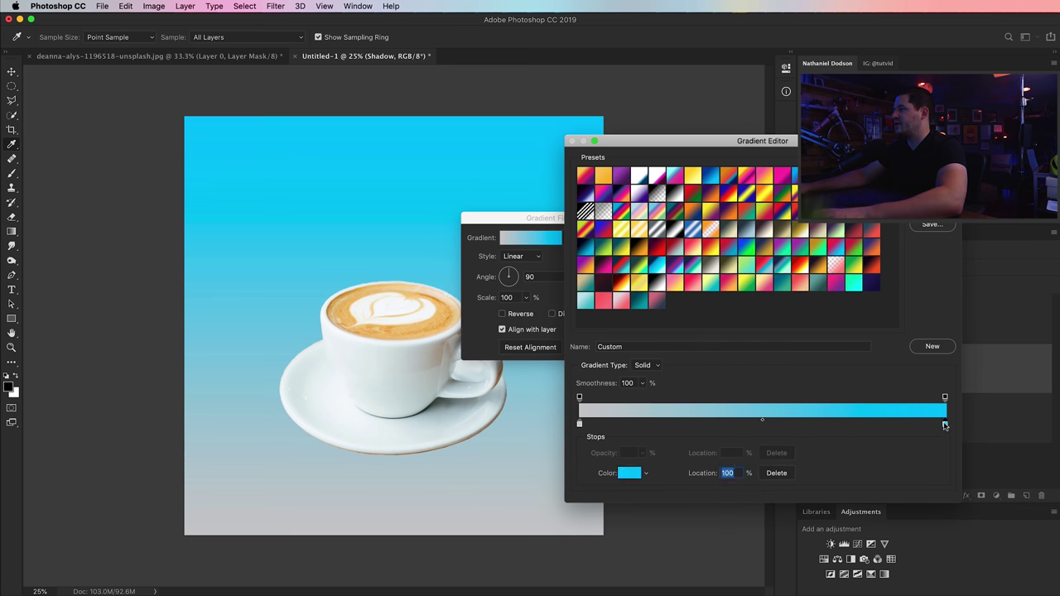
left_click_drag(629, 403, 616, 505)
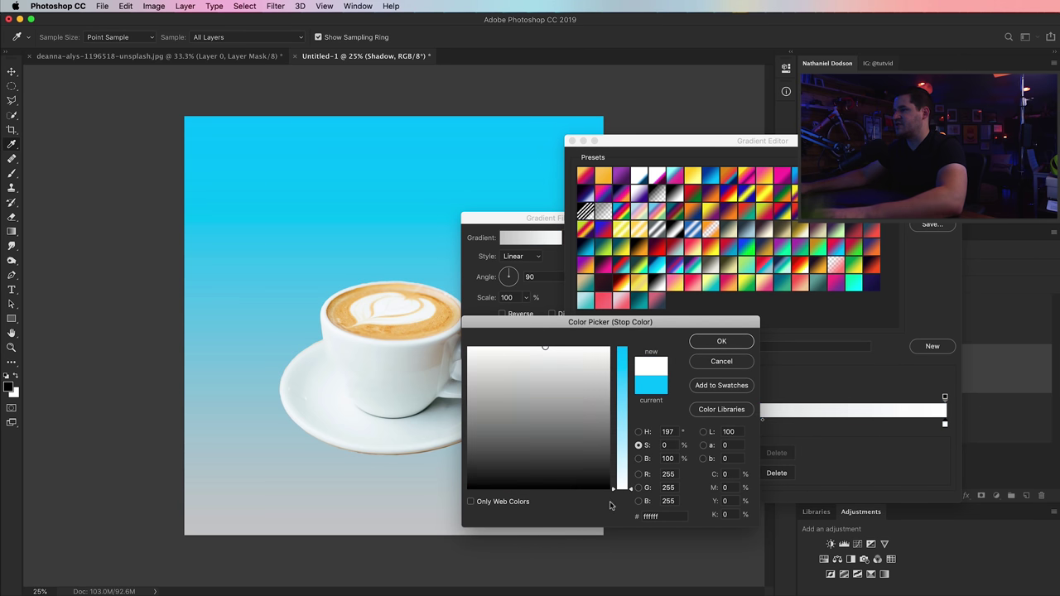
type("95")
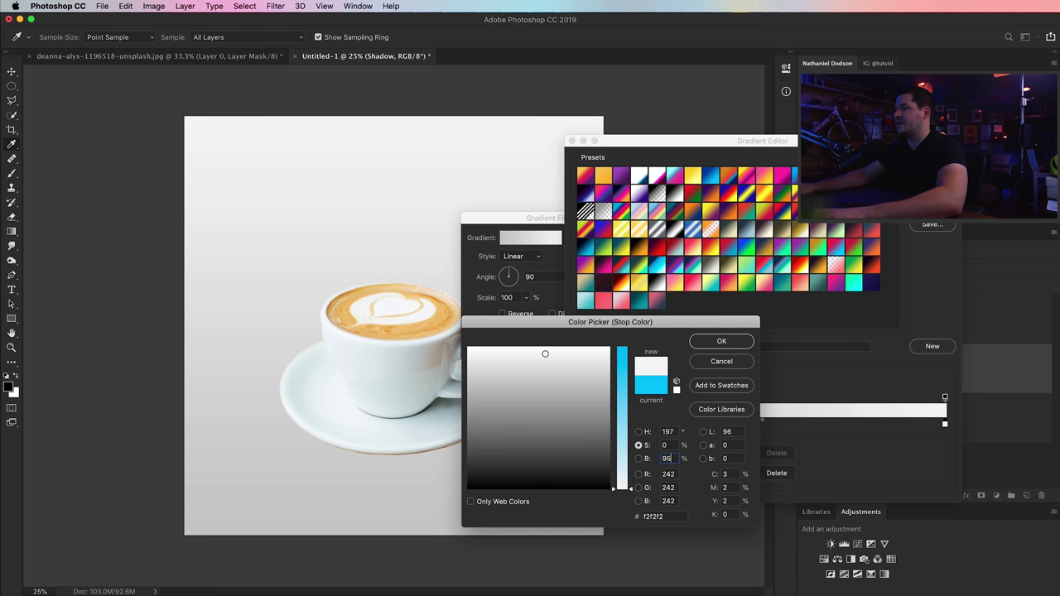
left_click(721, 341)
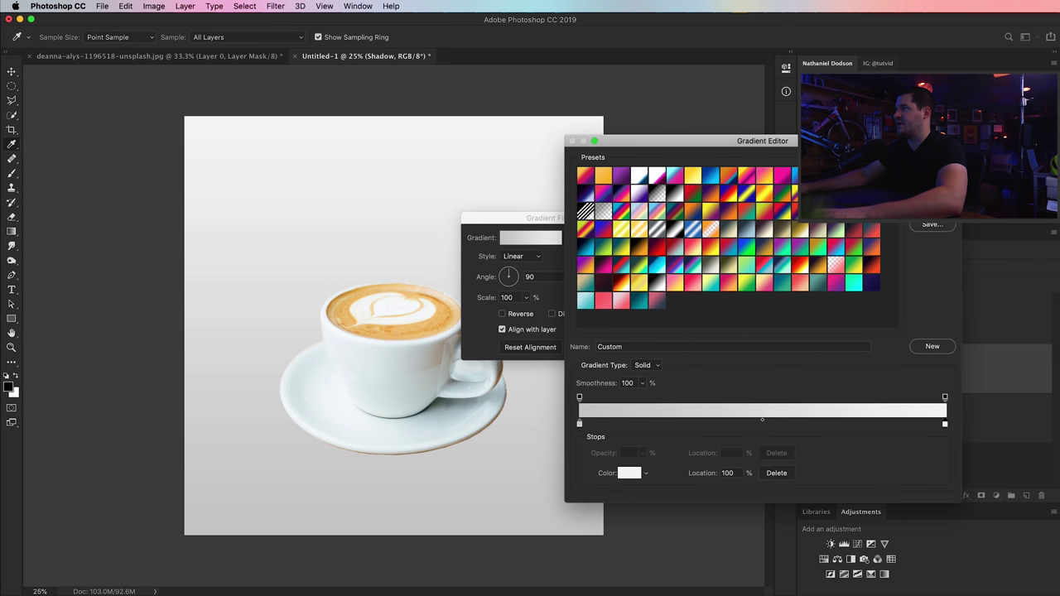
left_click(932, 163)
Make the gradient fill radial and reversed, and shift its bright centre up and right, just above the cup's handle
left_click(521, 260)
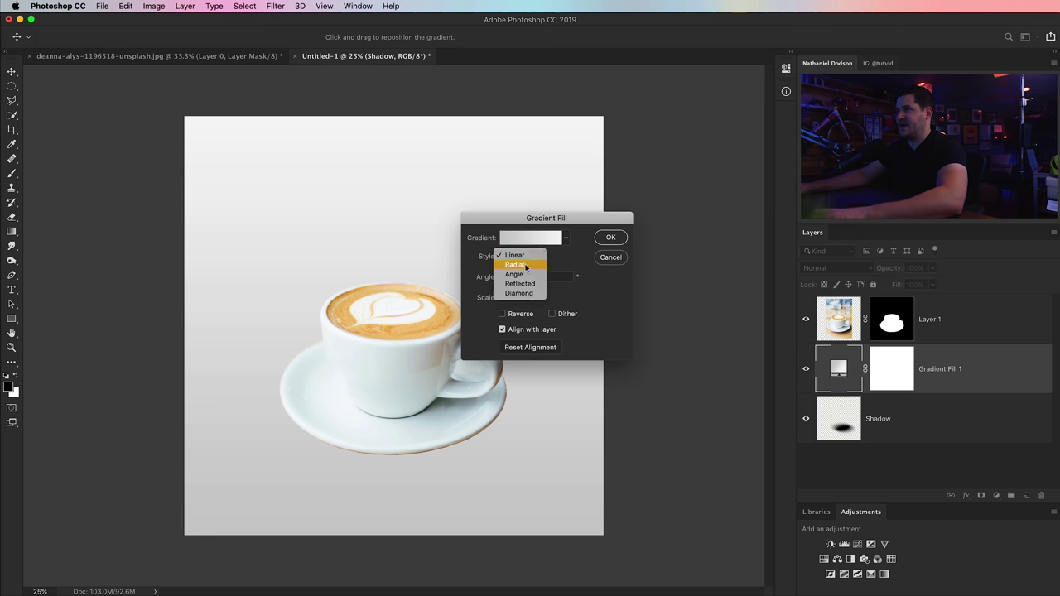
left_click(513, 265)
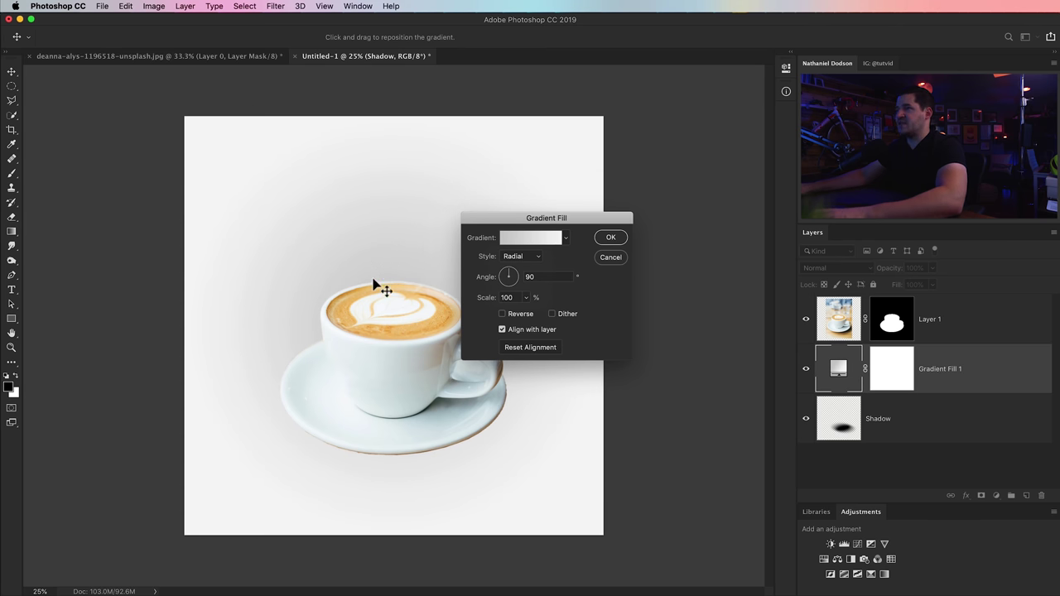
left_click(502, 314)
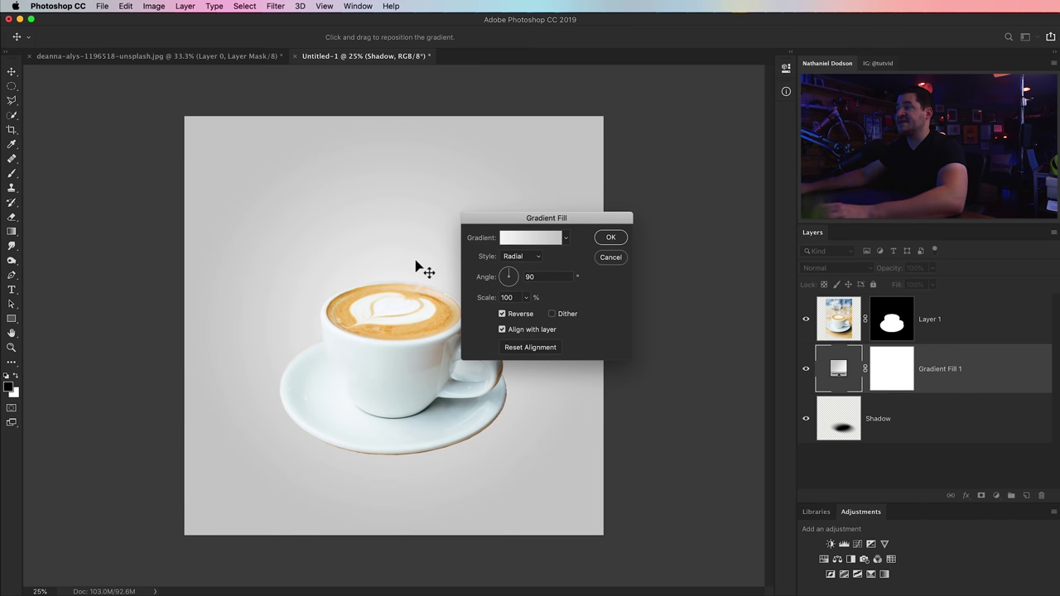
left_click_drag(570, 218, 810, 272)
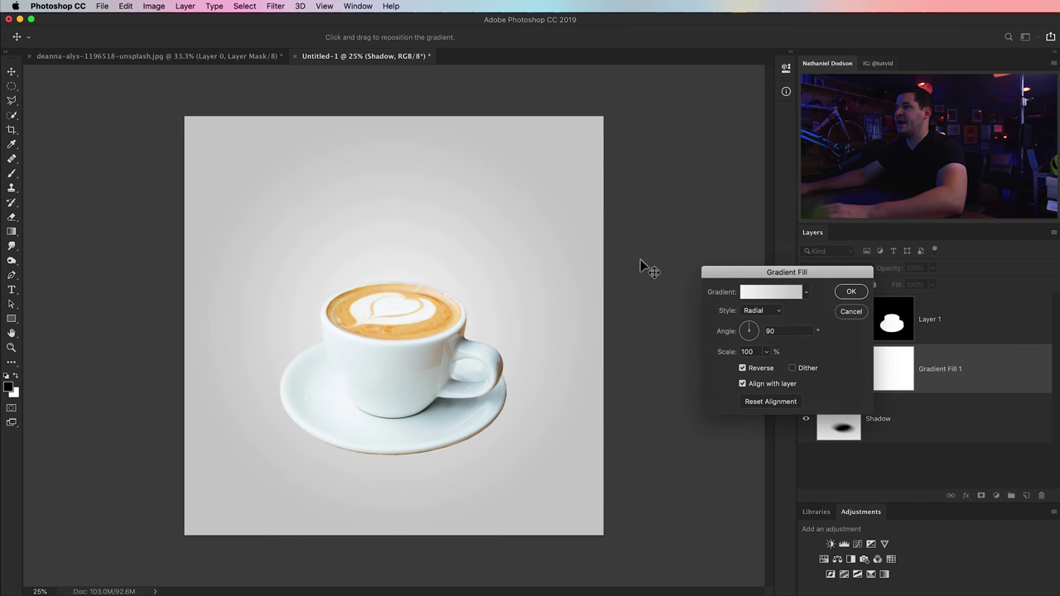
left_click_drag(439, 273, 516, 241)
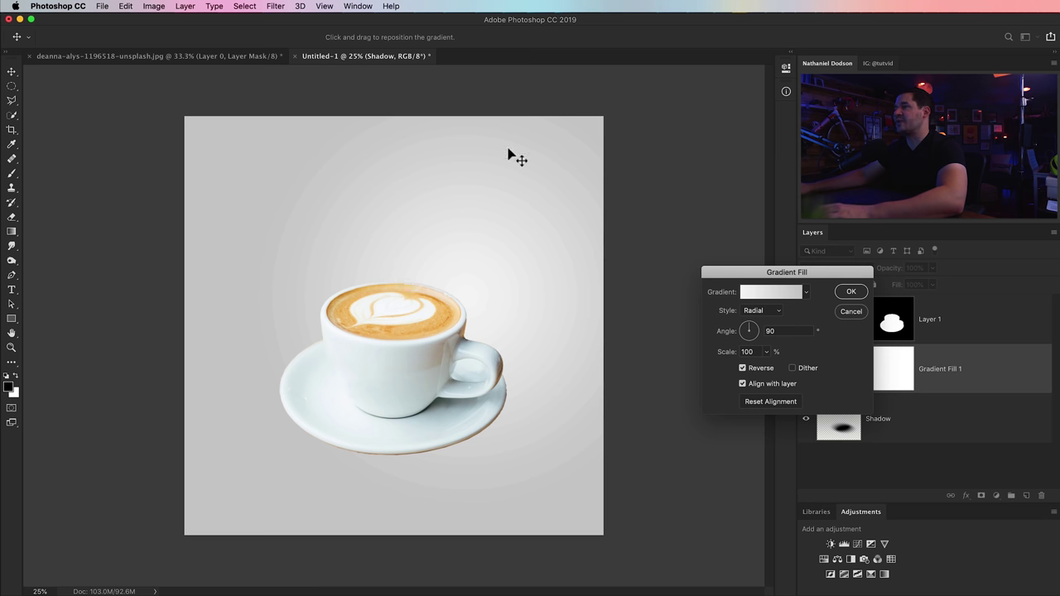
left_click_drag(539, 276, 530, 261)
Scale the radial gradient to 221%, fine-tune its position behind the cup, and apply the fill
left_click(766, 352)
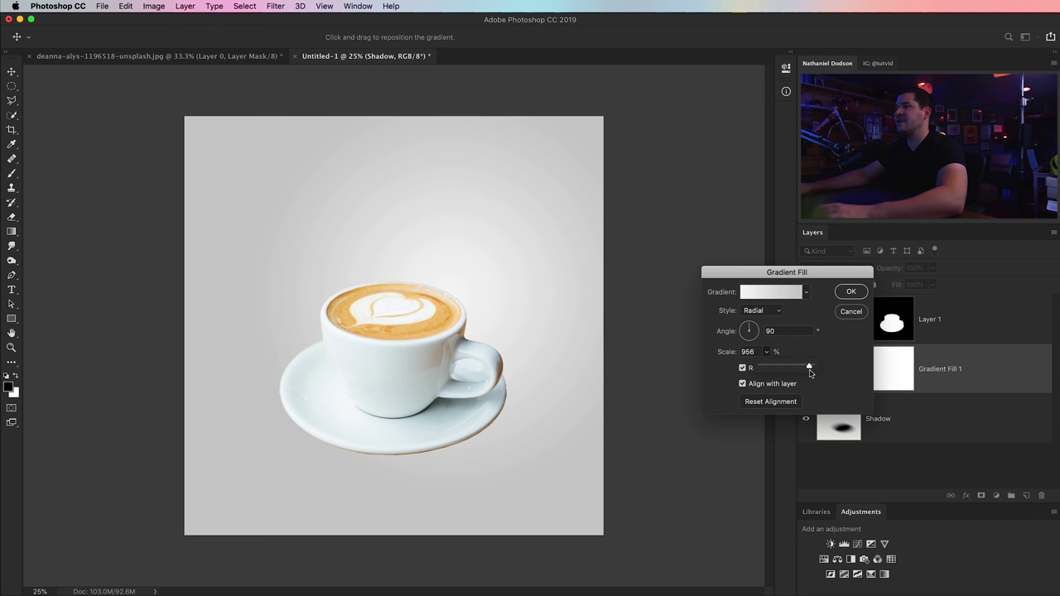
left_click_drag(784, 368, 785, 367)
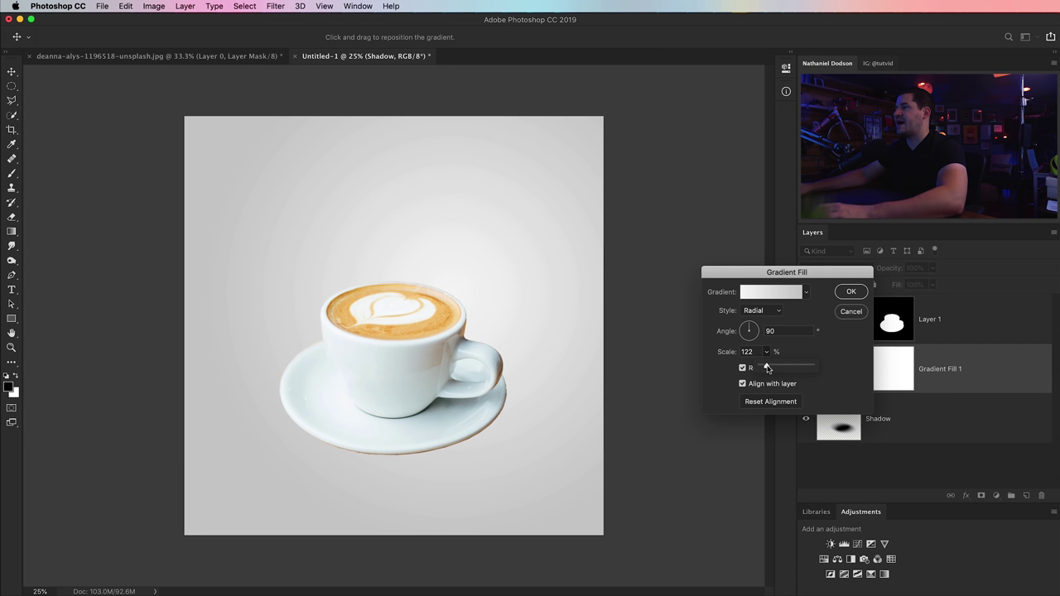
left_click_drag(773, 368, 774, 369)
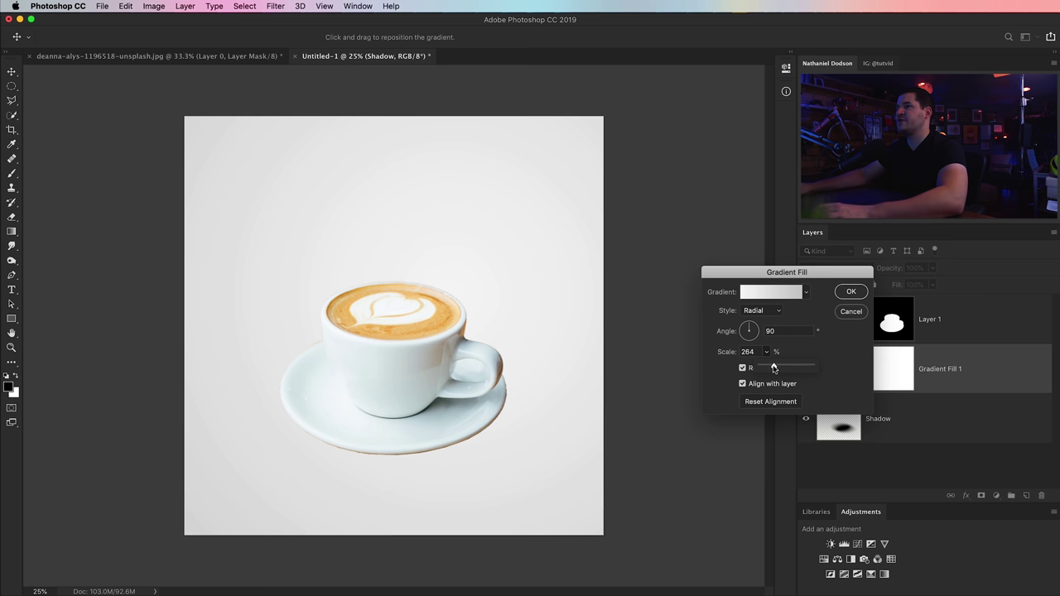
left_click_drag(465, 282, 527, 276)
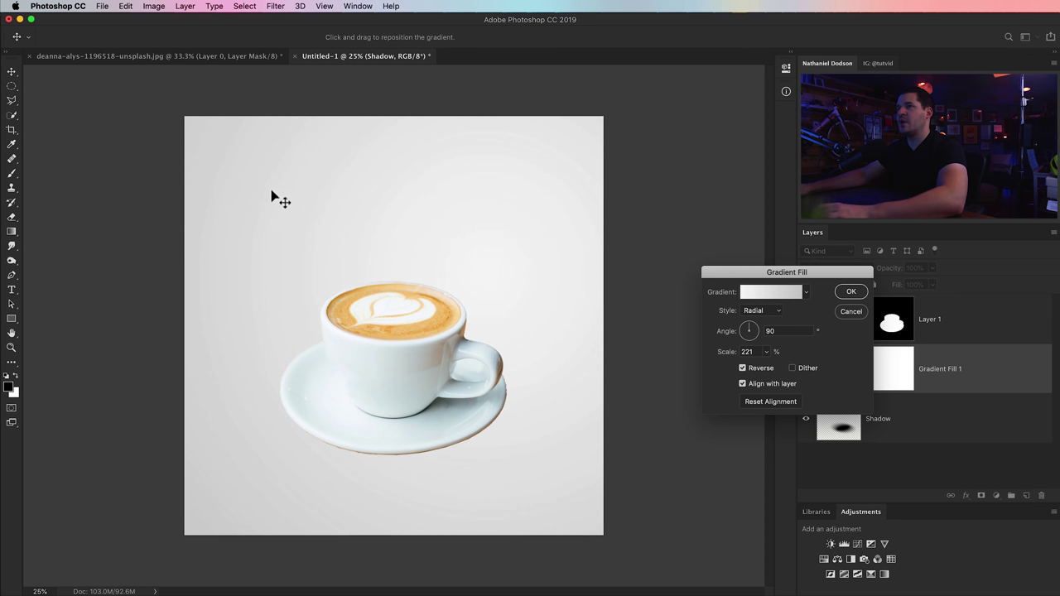
left_click(852, 292)
Move the Gradient Fill 1 layer beneath the Shadow layer
left_click(807, 369)
left_click_drag(844, 383, 843, 450)
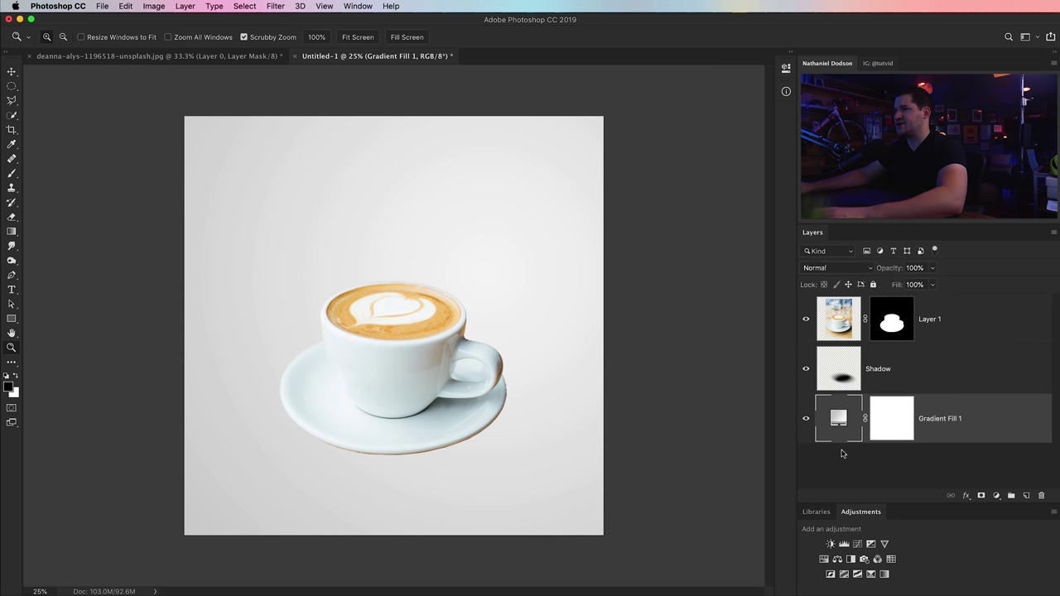
Inspect the background gradient up close for banding and convert the document to 16 bits per channel
left_click(373, 280)
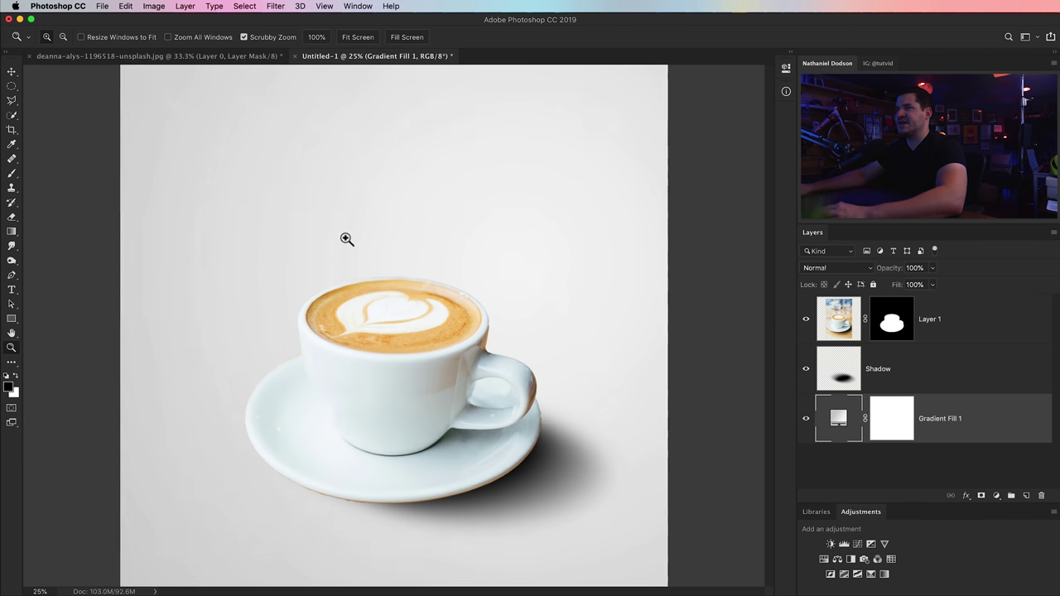
left_click(300, 207)
left_click_drag(259, 180, 479, 380)
left_click(406, 278)
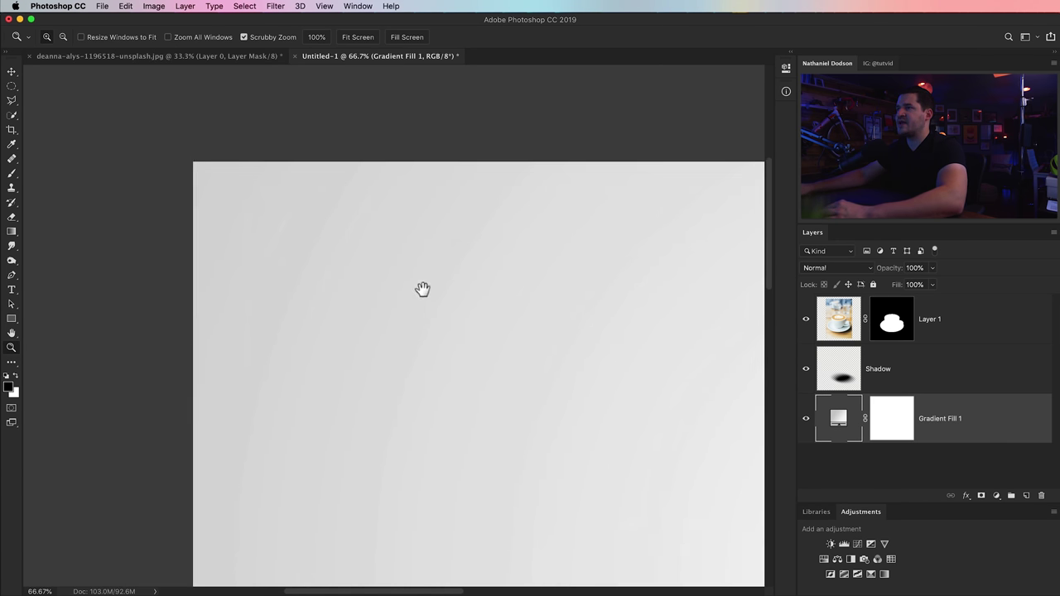
scroll(426, 301, "down", 3)
left_click_drag(414, 238, 458, 399)
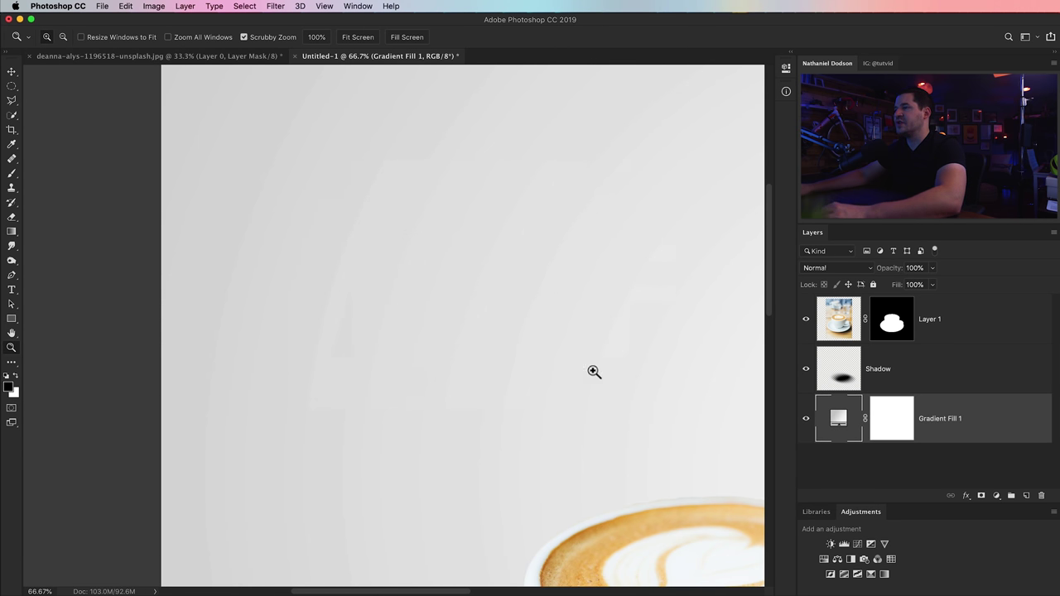
left_click_drag(547, 251, 501, 259)
left_click(155, 6)
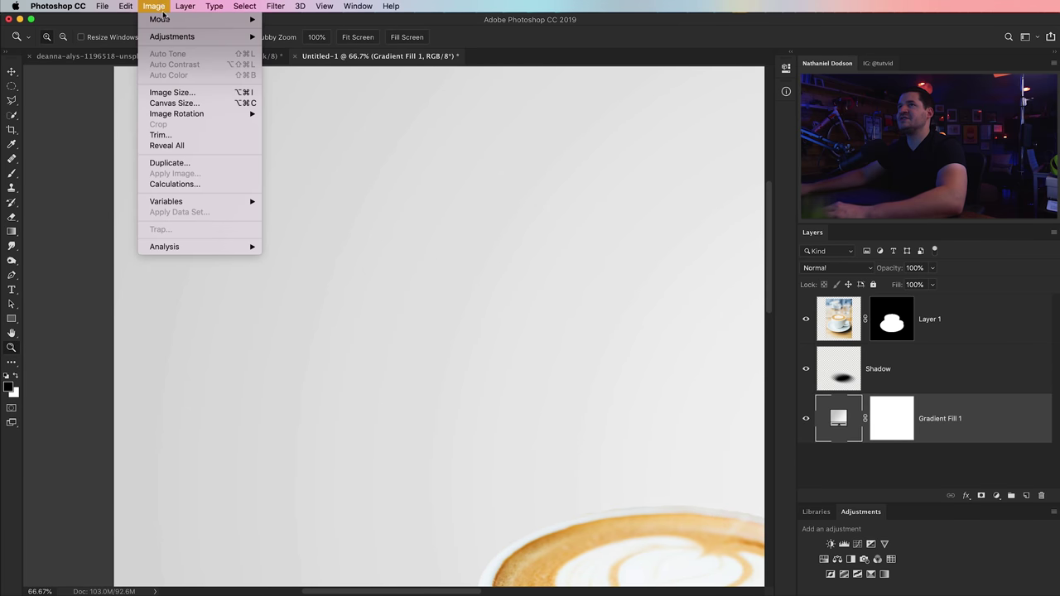
mouse_move(166, 19)
left_click(617, 467)
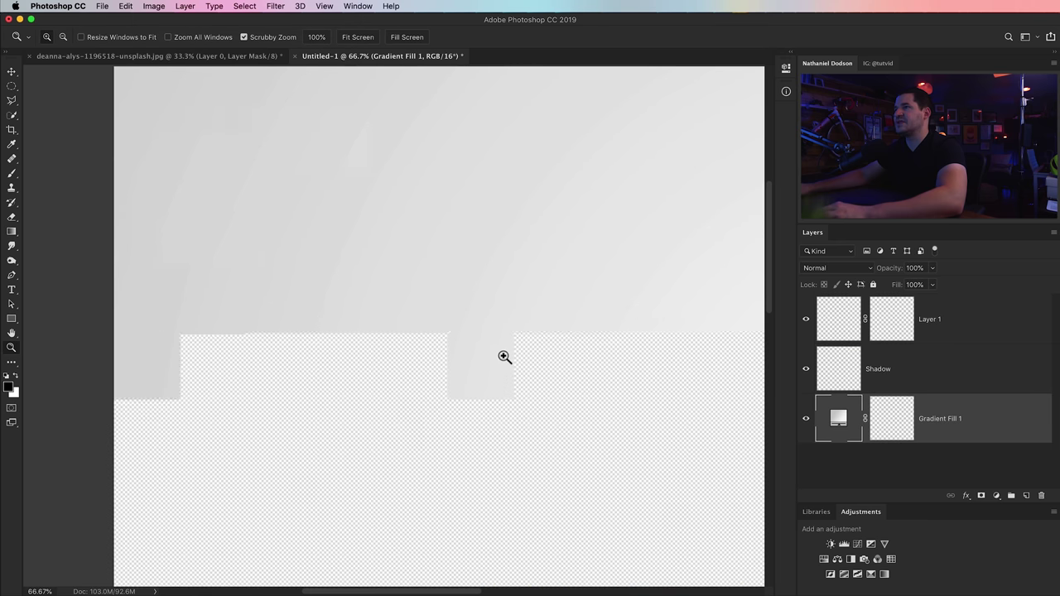
Save the gradient of Gradient Fill 1 as a new preset named Gray
double_click(839, 418)
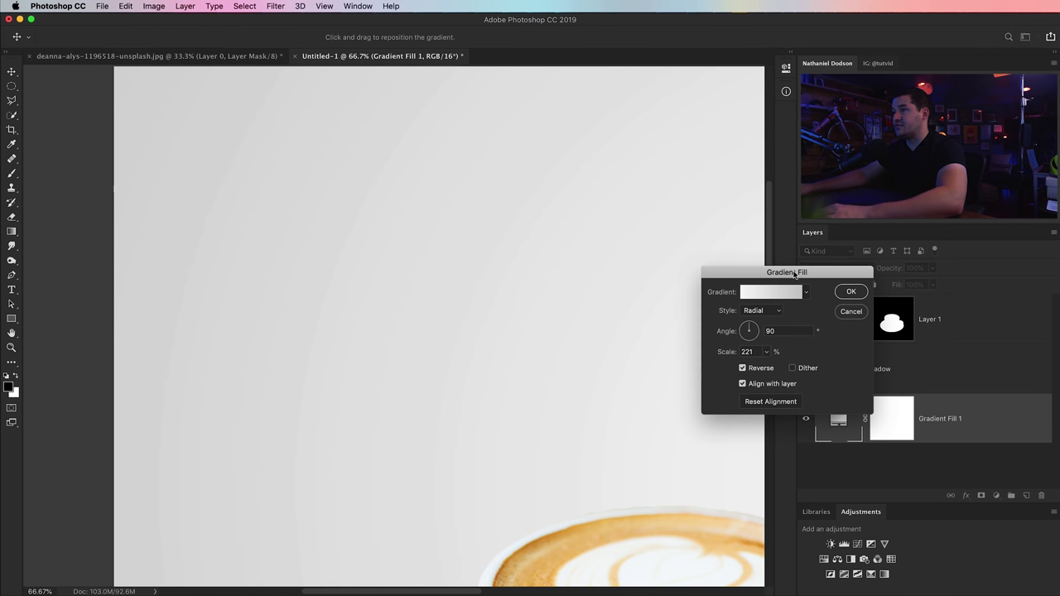
left_click_drag(794, 274, 522, 254)
left_click(505, 281)
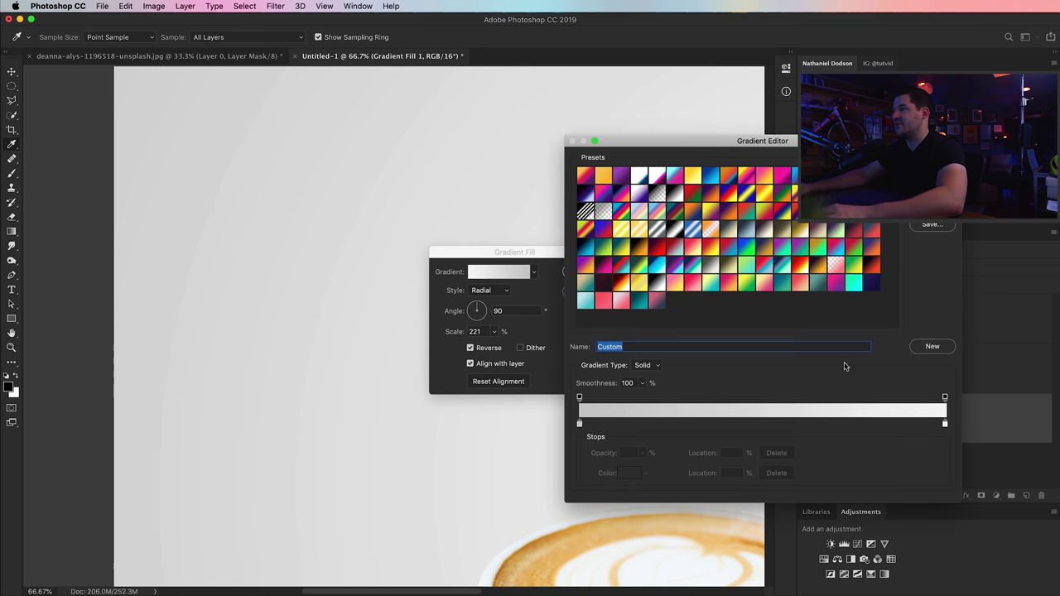
type("Gray")
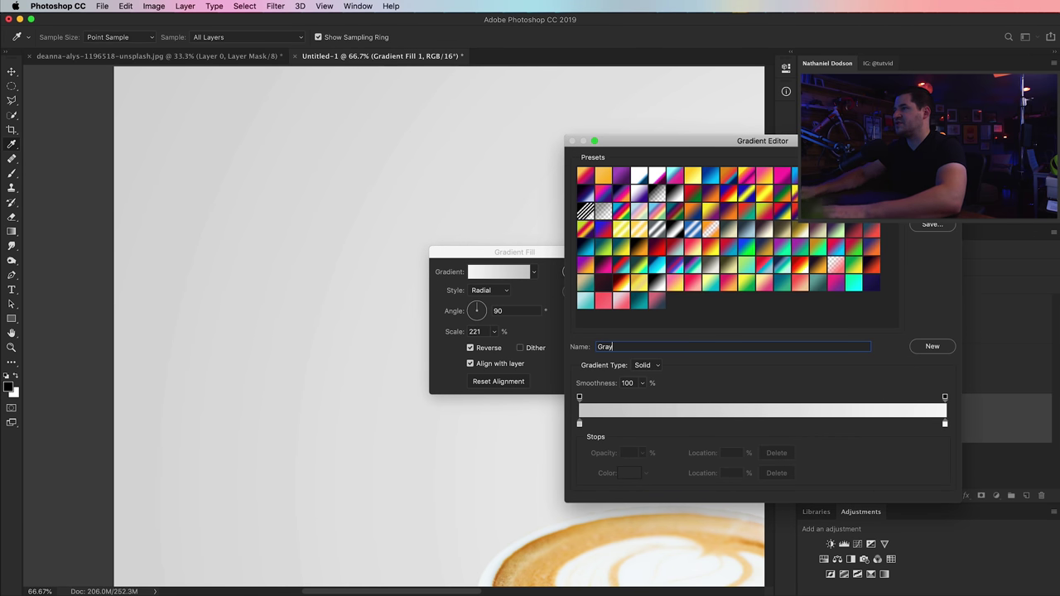
left_click(942, 345)
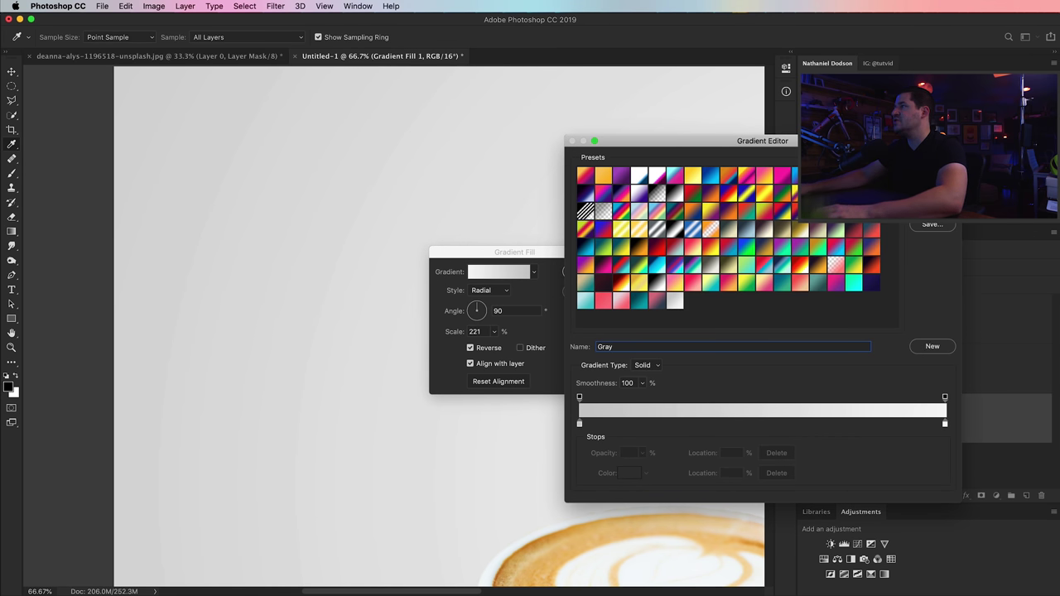
key("Return")
key("Return")
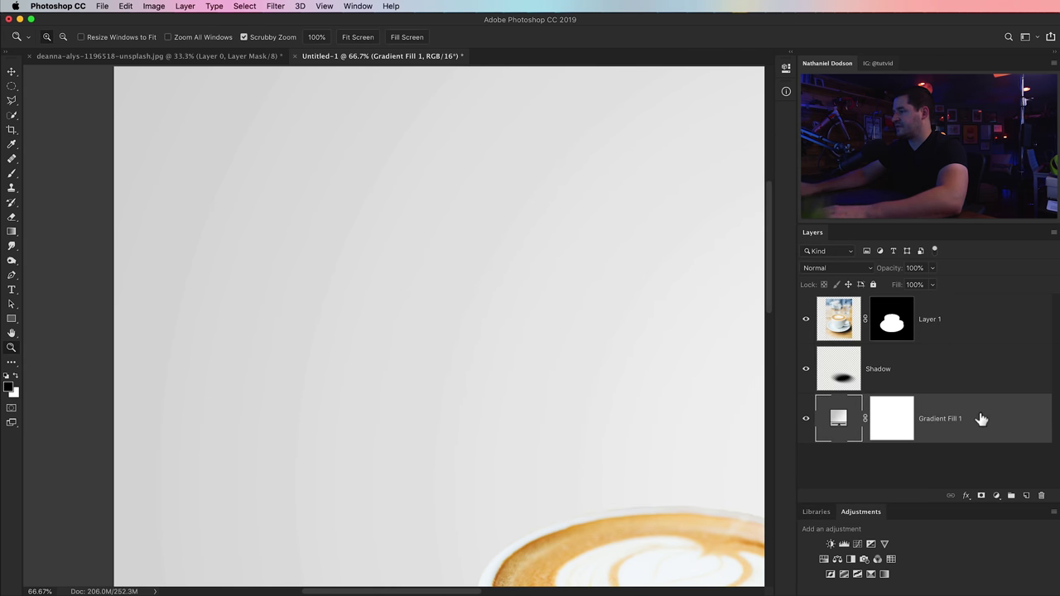
Delete the Gradient Fill 1 layer and add a new Gradient Fill layer above Shadow using the Gray preset
key("Delete")
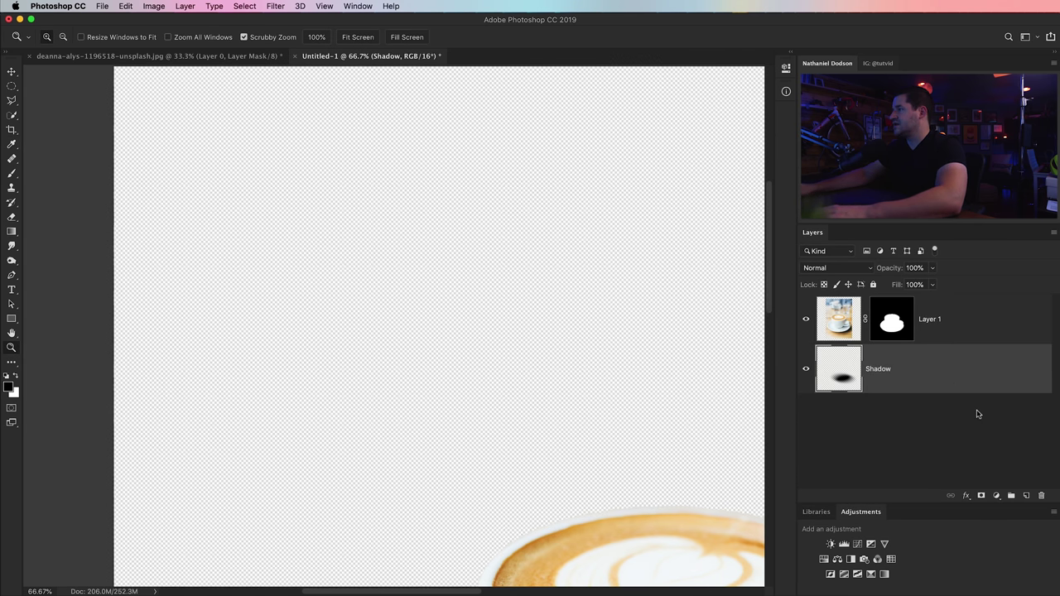
left_click(997, 496)
left_click(1021, 515)
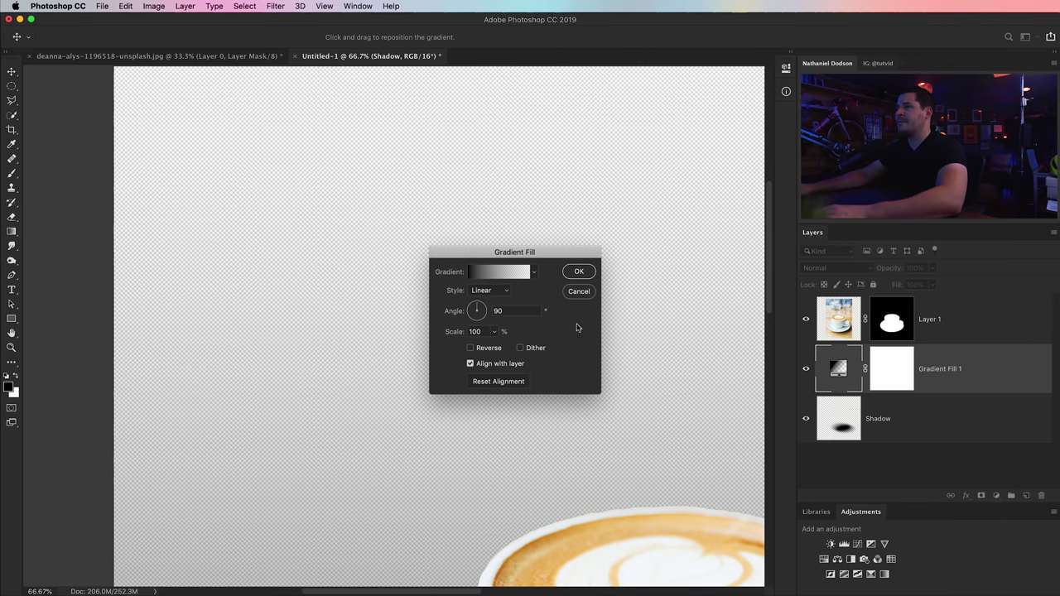
left_click(505, 278)
left_click(675, 303)
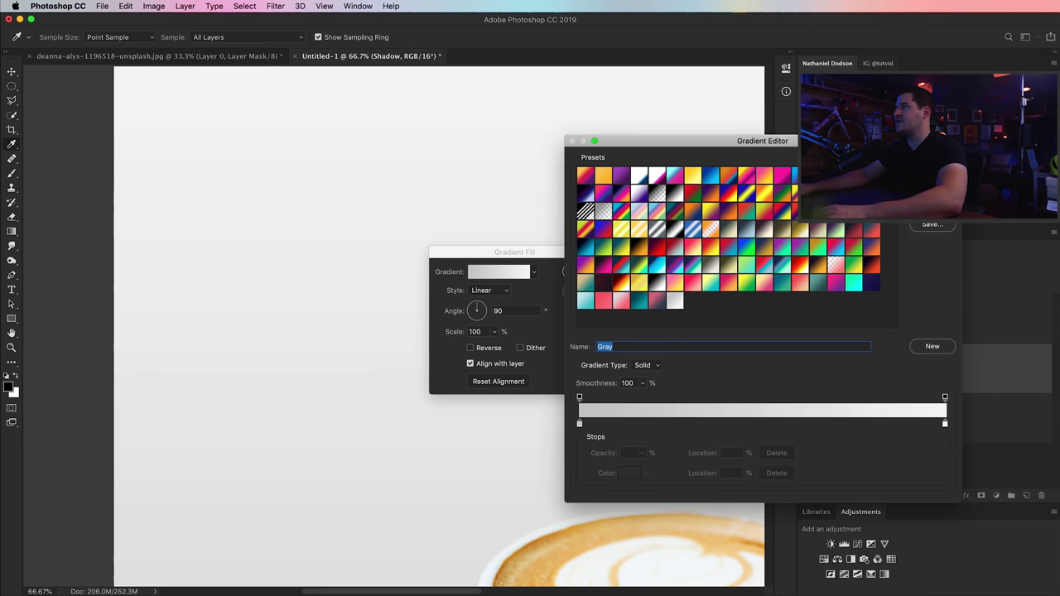
left_click(932, 162)
Make the new gradient fill reversed and radial, and reposition its bright centre behind the cup
key("super+minus")
key("super+minus")
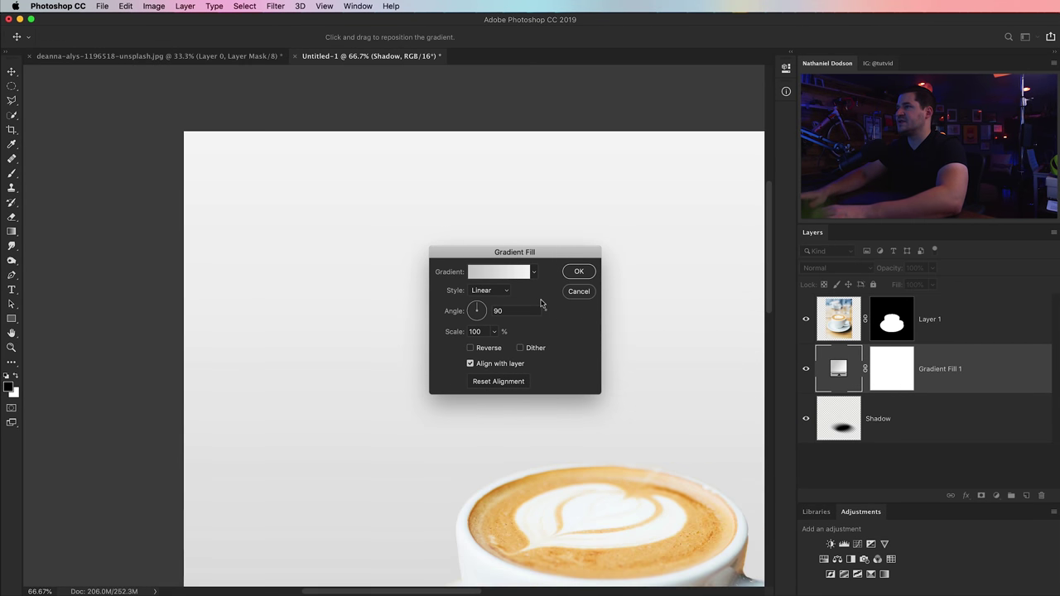
left_click_drag(589, 415, 414, 270)
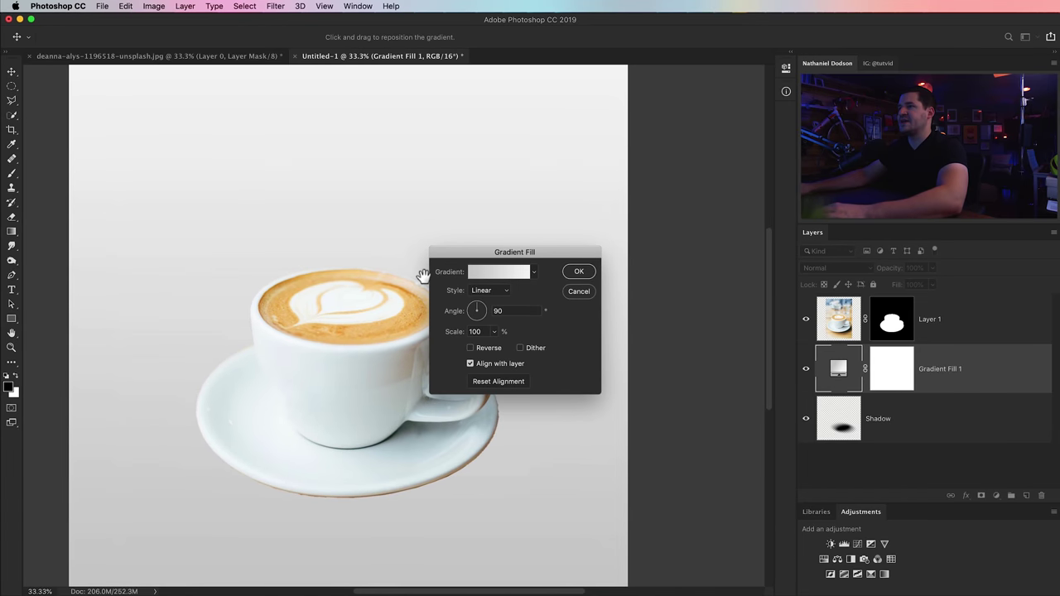
left_click(471, 347)
left_click(497, 290)
left_click(487, 301)
left_click_drag(475, 192, 477, 325)
Set the radial gradient's scale to 220% and apply the fill
double_click(478, 331)
type("220")
key("Tab")
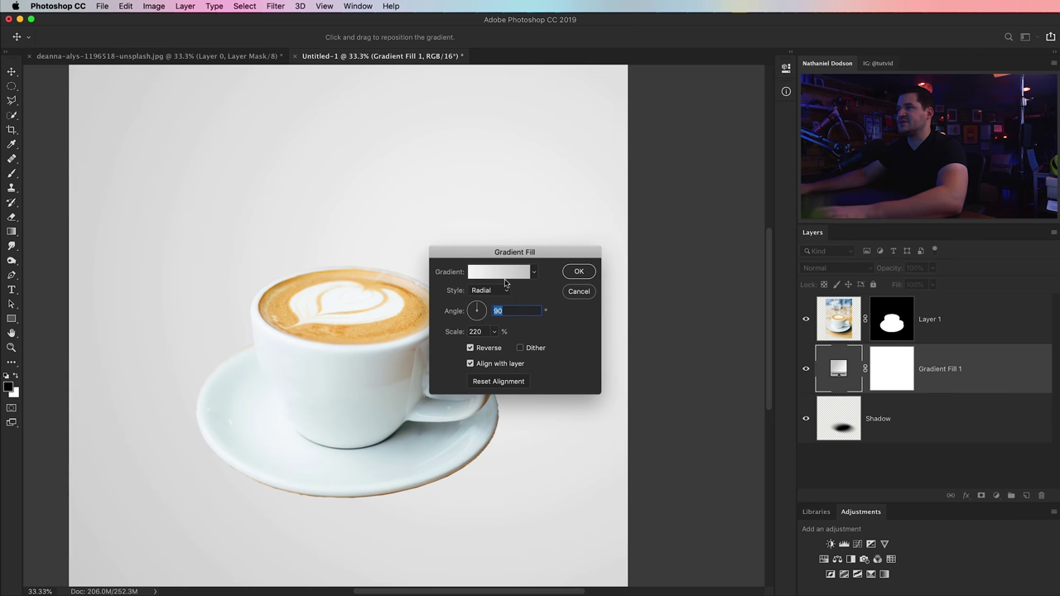
left_click(584, 280)
key("z")
left_click(583, 277, "alt")
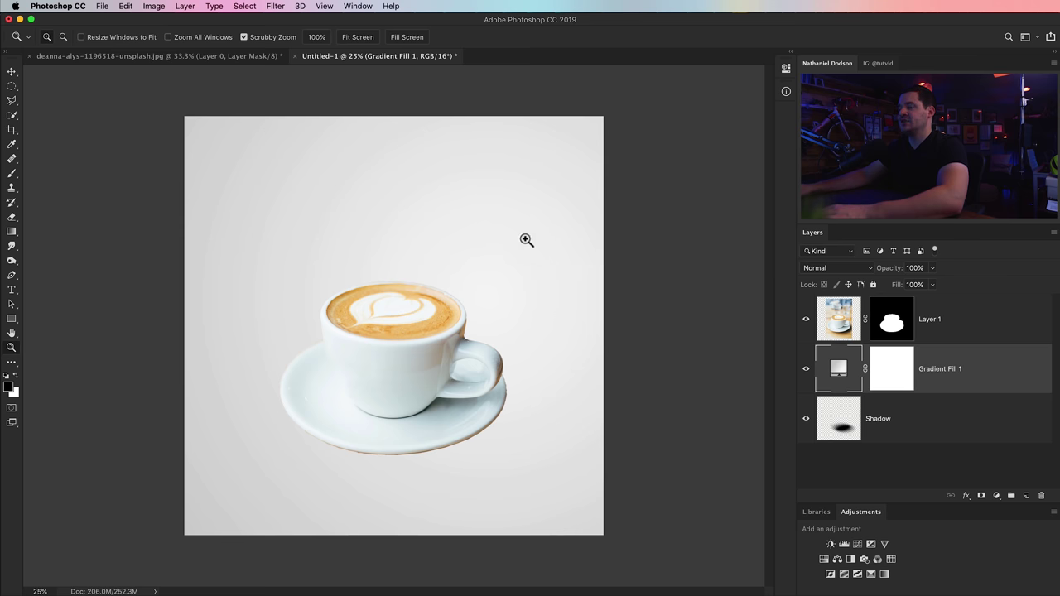
Move the Gradient Fill 1 layer beneath the Shadow layer
left_click(293, 214)
left_click(292, 214)
left_click_drag(293, 215, 363, 297)
mouse_move(390, 212)
left_mouse_down()
mouse_move(412, 241)
mouse_move(486, 262)
left_mouse_up()
left_click_drag(956, 369, 955, 432)
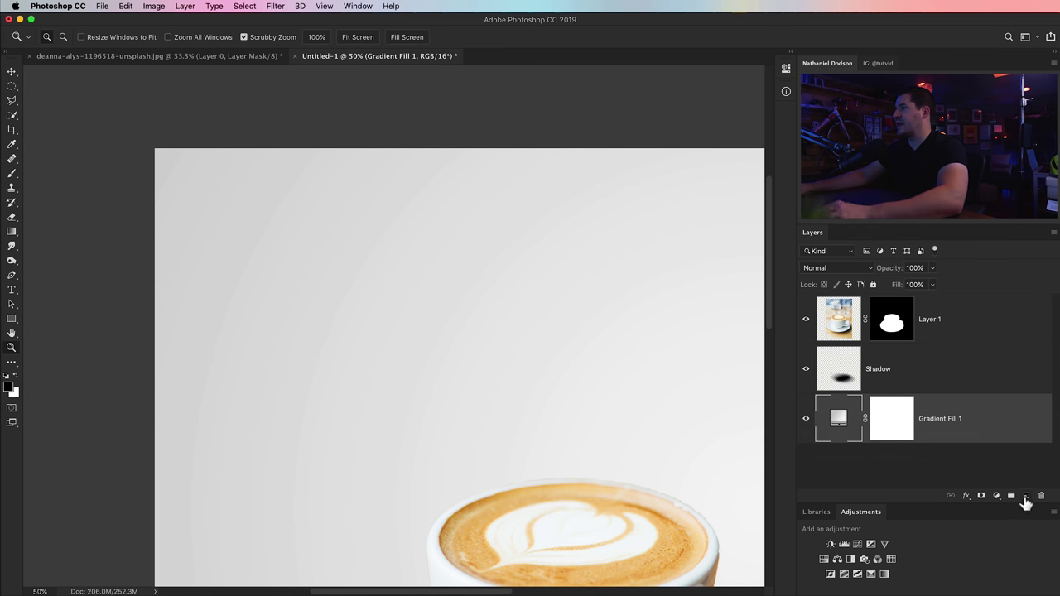
Convert the Gradient Fill 1 layer to a smart object
left_click_drag(632, 336, 519, 190)
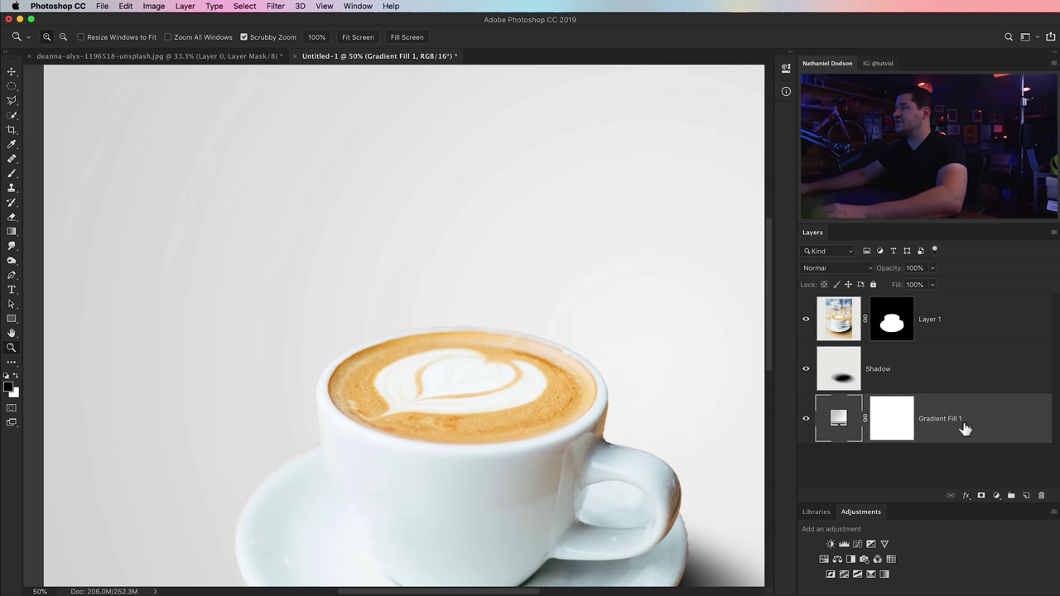
right_click(929, 408)
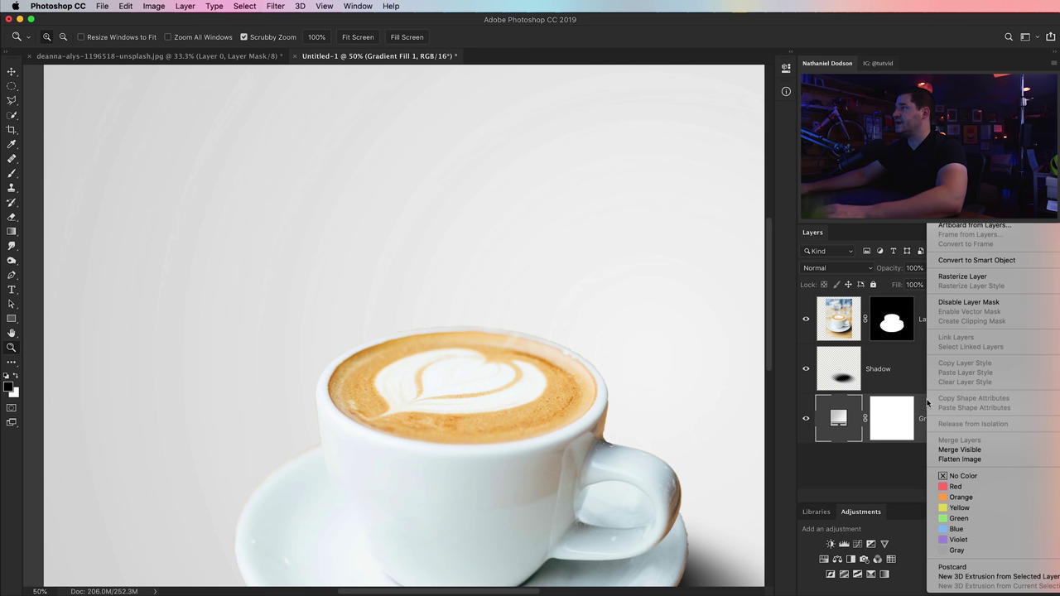
left_click(969, 260)
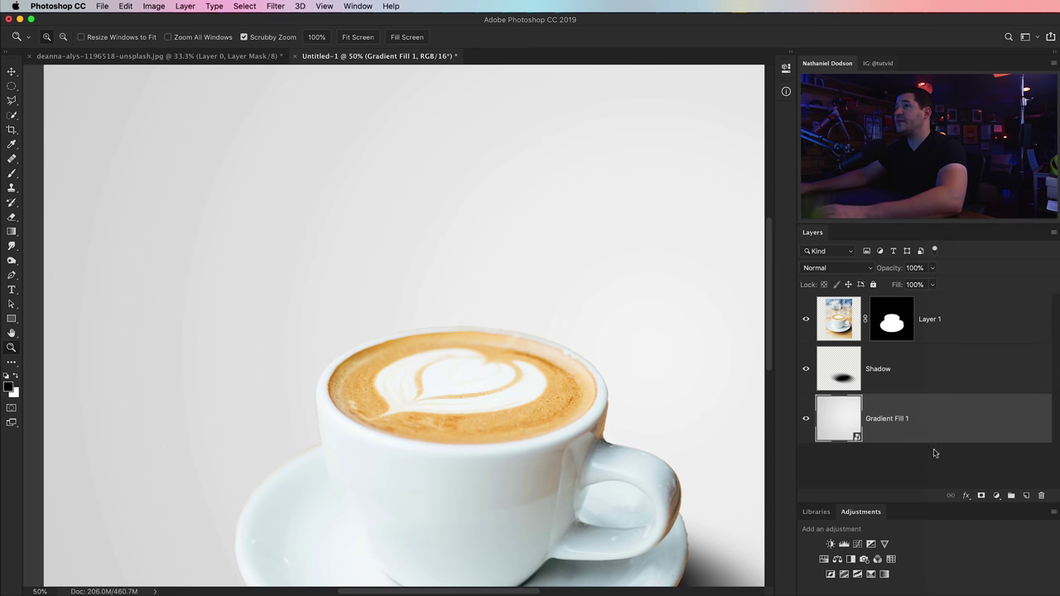
Apply a Camera Raw filter with a small amount of grain to Gradient Fill 1 to break up the background banding
left_click(277, 8)
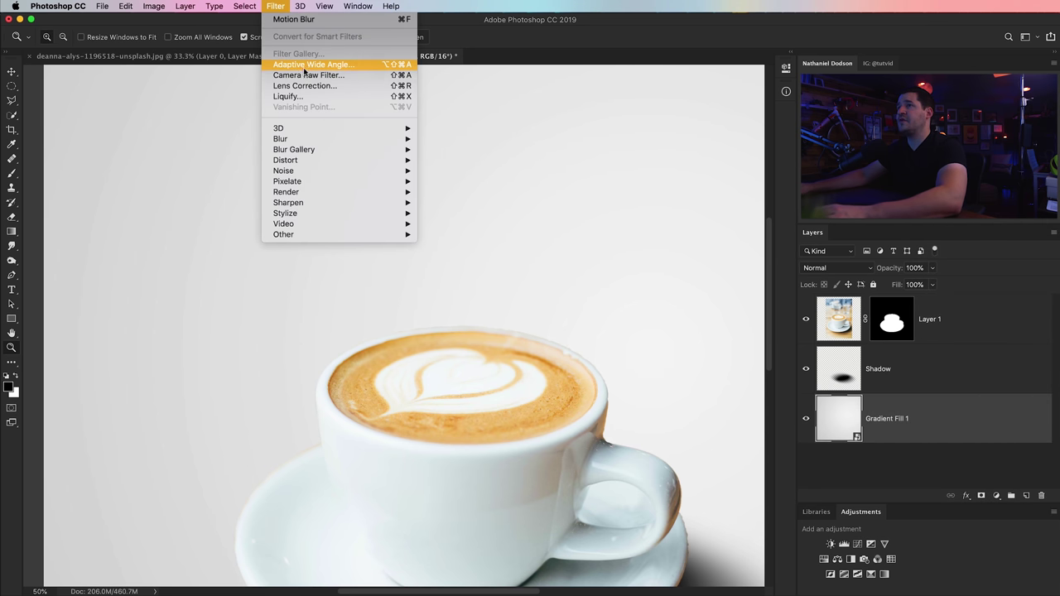
left_click(303, 76)
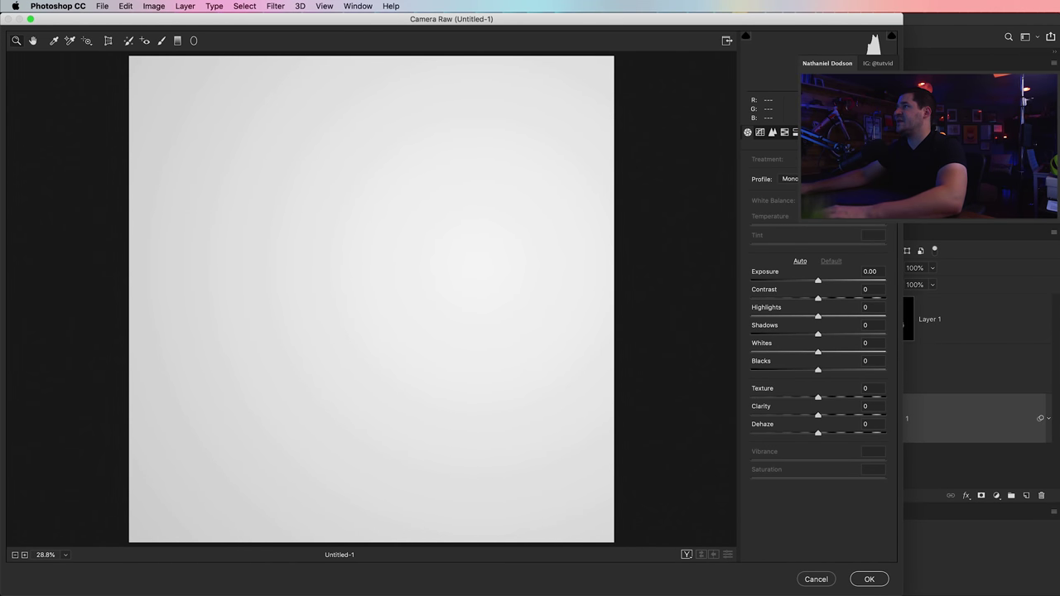
left_click(821, 133)
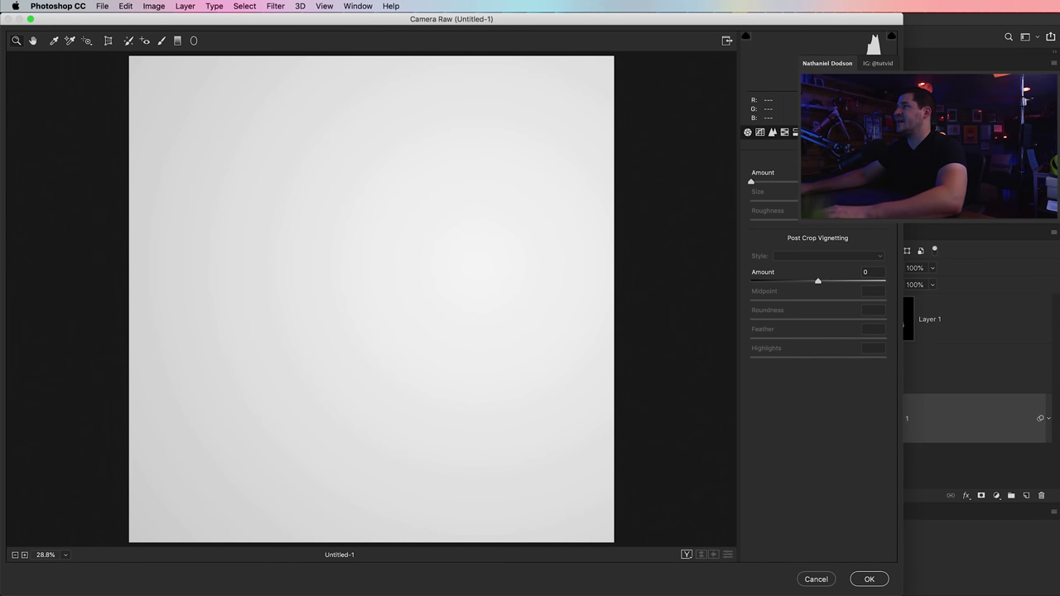
left_click(787, 182)
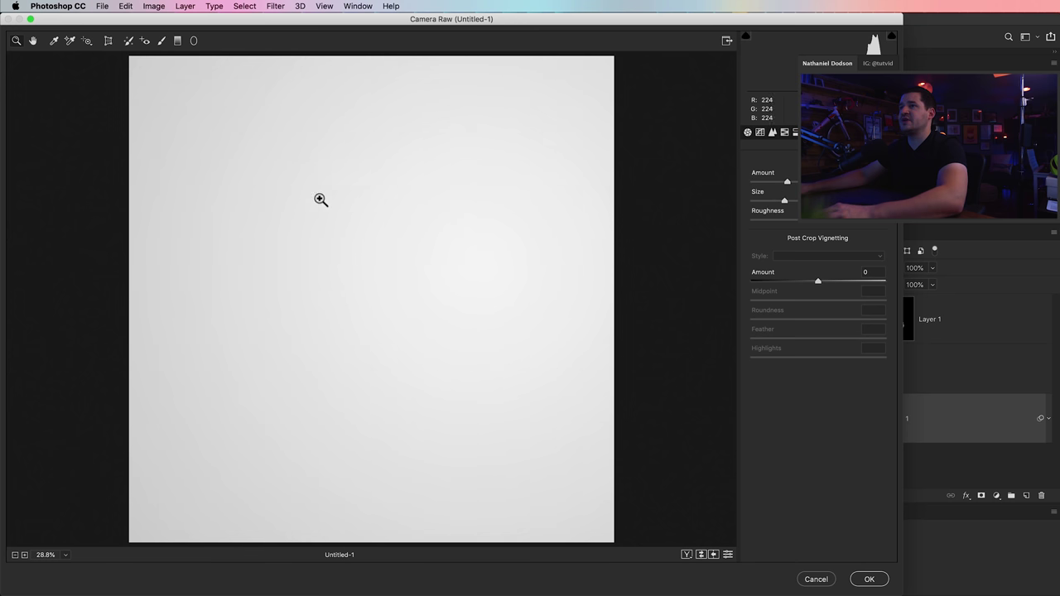
left_click(276, 164)
left_click(276, 164)
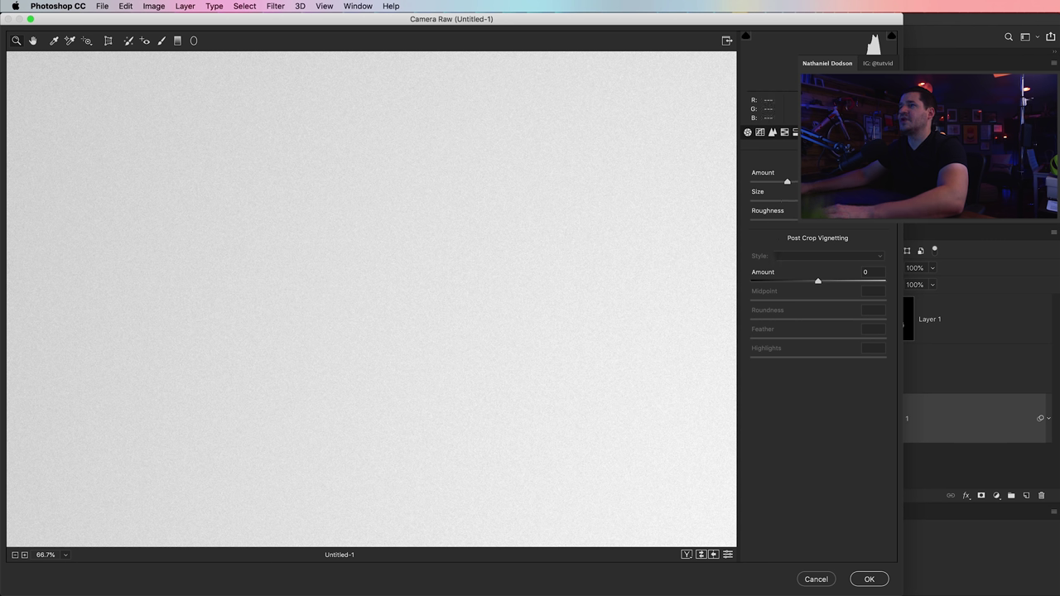
left_click_drag(785, 179, 766, 186)
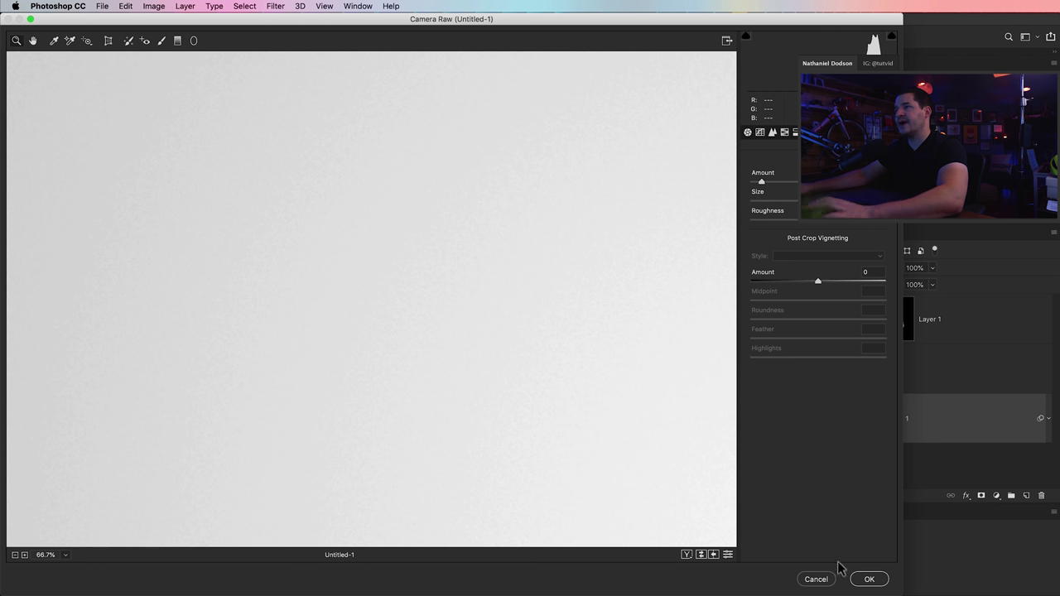
left_click(869, 579)
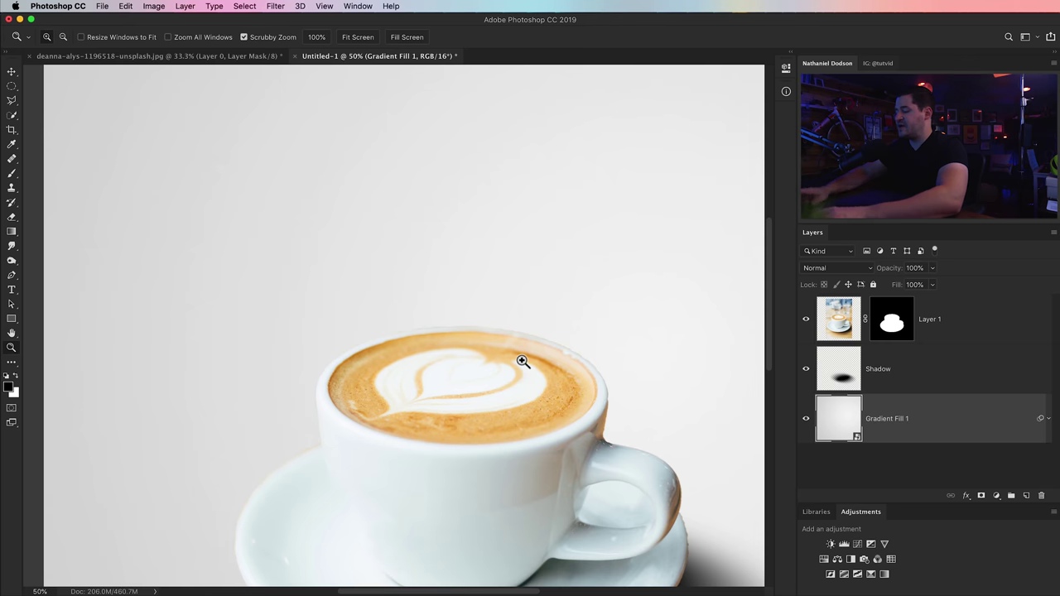
key("super+minus")
key("super+minus")
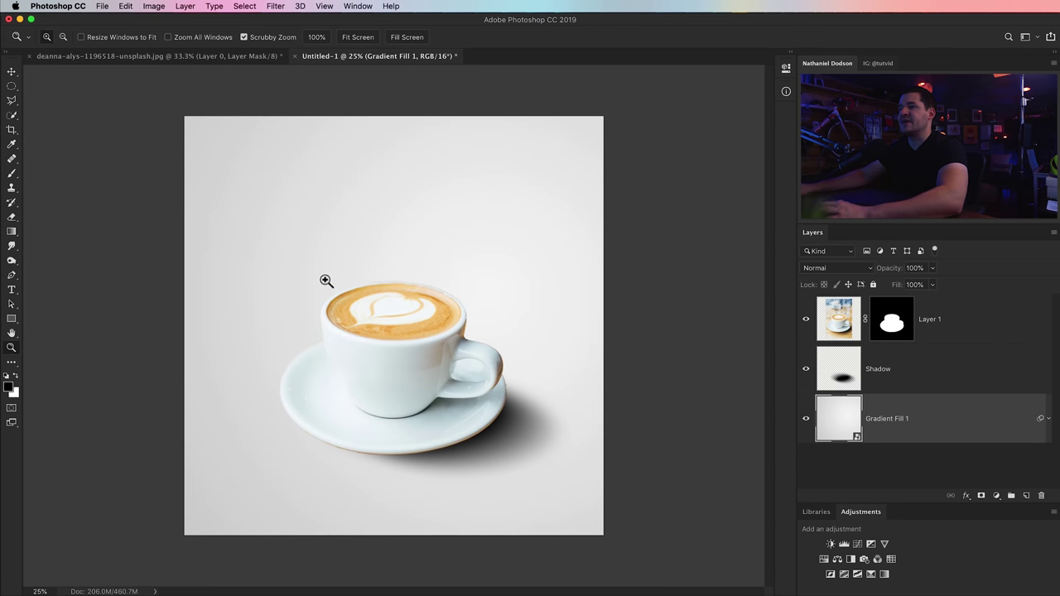
Select the entire coffee surface inside the cup's rim on Layer 1 with the Quick Selection tool
left_click(976, 316)
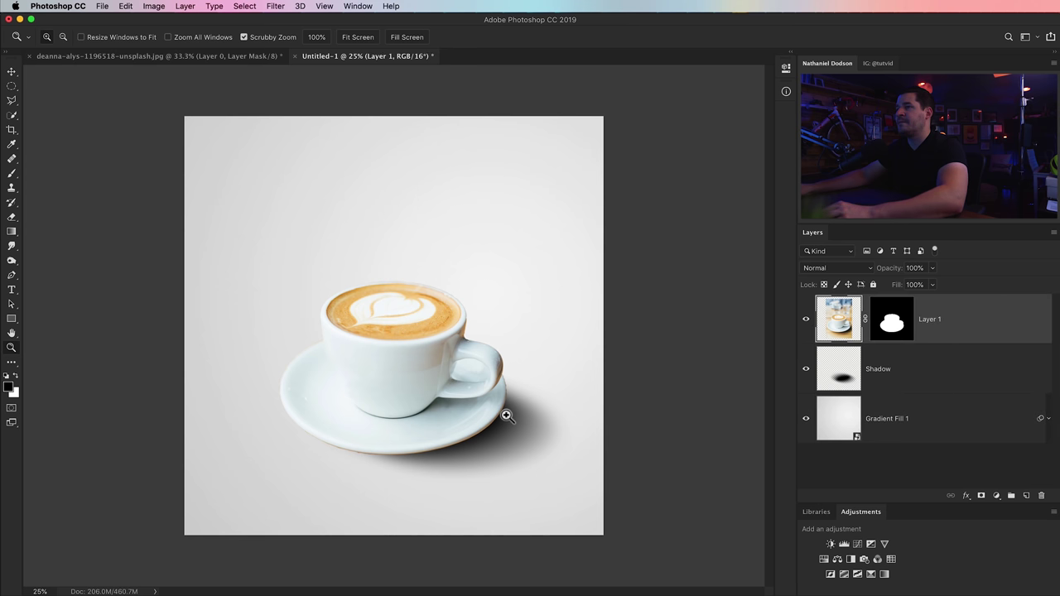
left_click(386, 326)
left_click(386, 326)
left_click(389, 327)
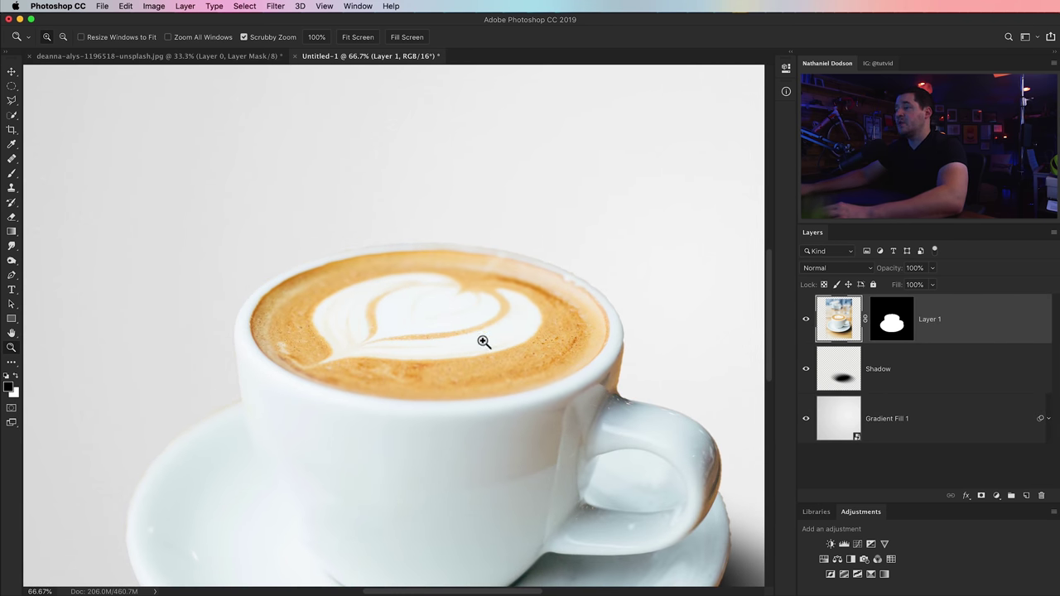
left_click(446, 333)
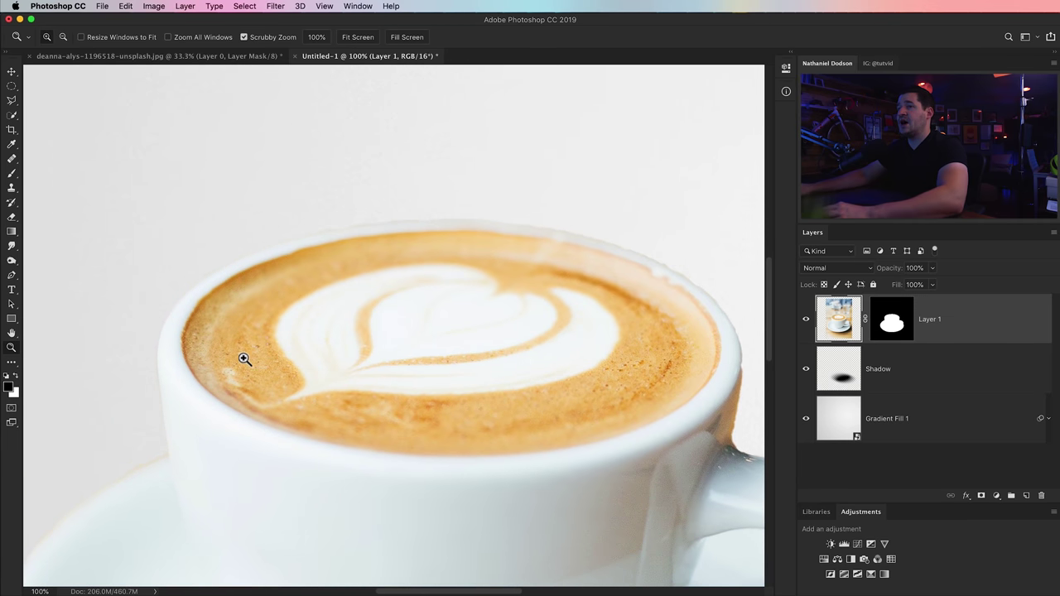
left_click(12, 113)
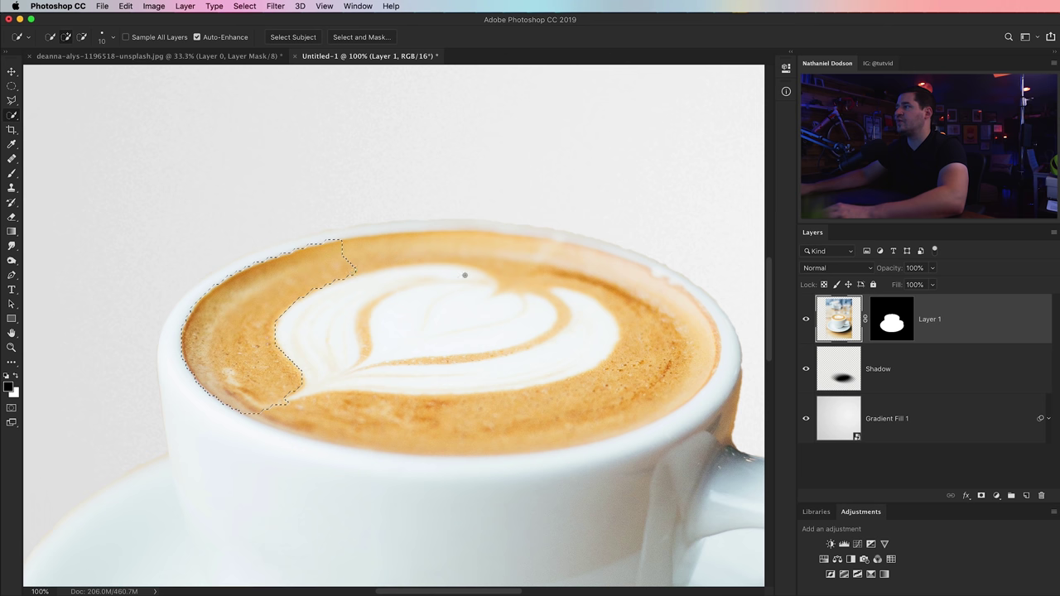
mouse_move(356, 248)
left_mouse_down()
mouse_move(591, 267)
mouse_move(673, 348)
left_mouse_up()
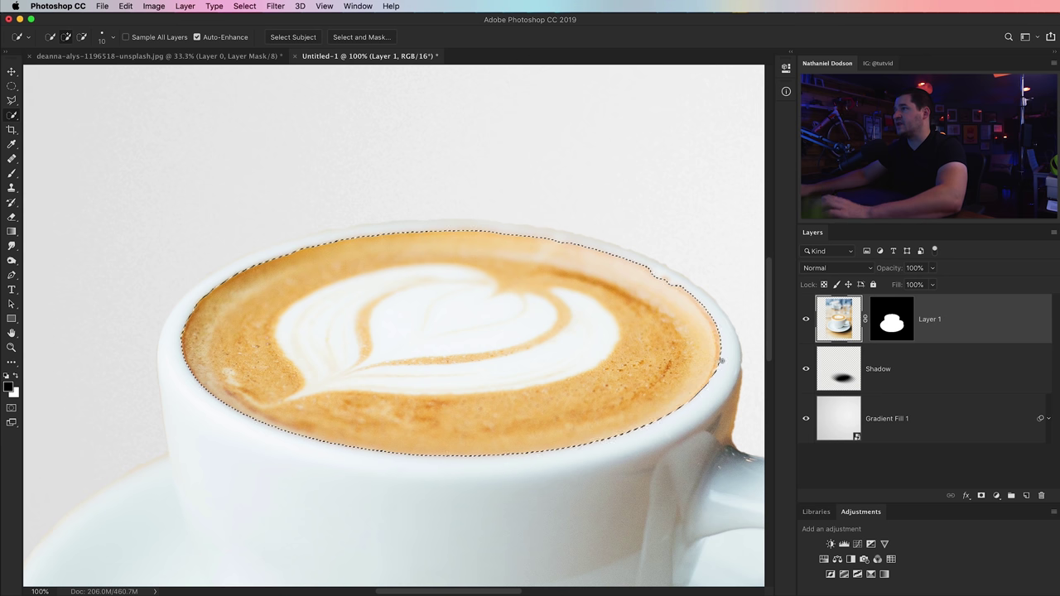
Add a Hue/Saturation adjustment layer masked to the coffee selection and shift its hue to bright magenta
left_click(996, 495)
scroll(1023, 534, "down", 3)
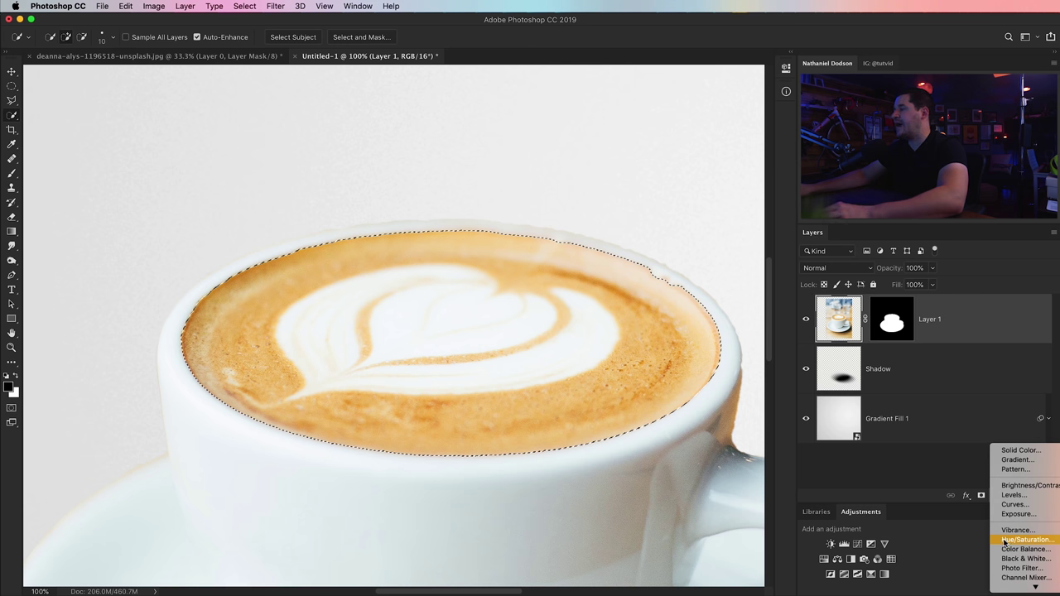
left_click(962, 481)
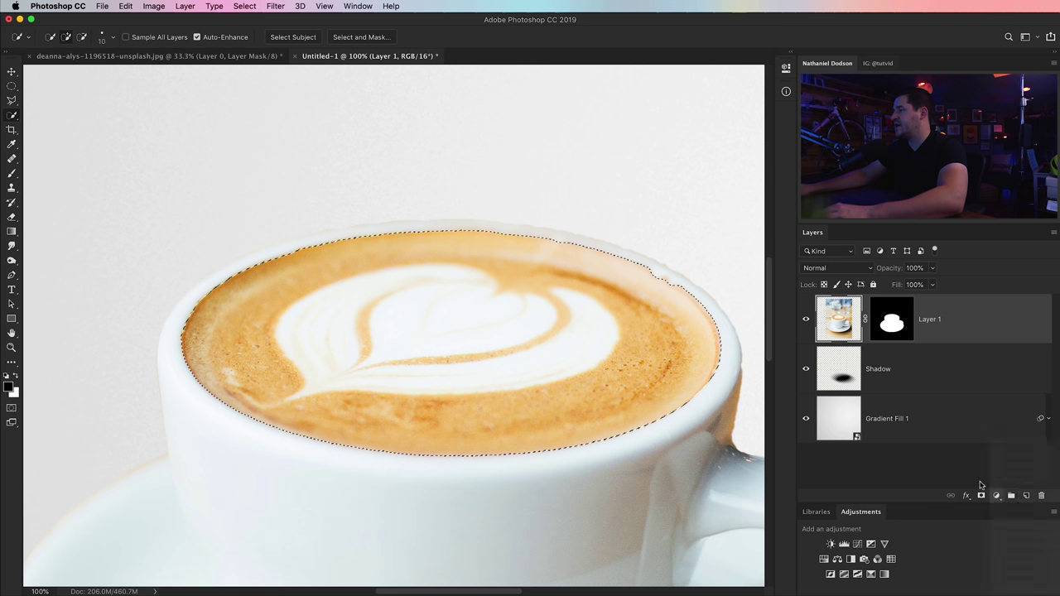
left_click(996, 496)
scroll(1019, 528, "down", 4)
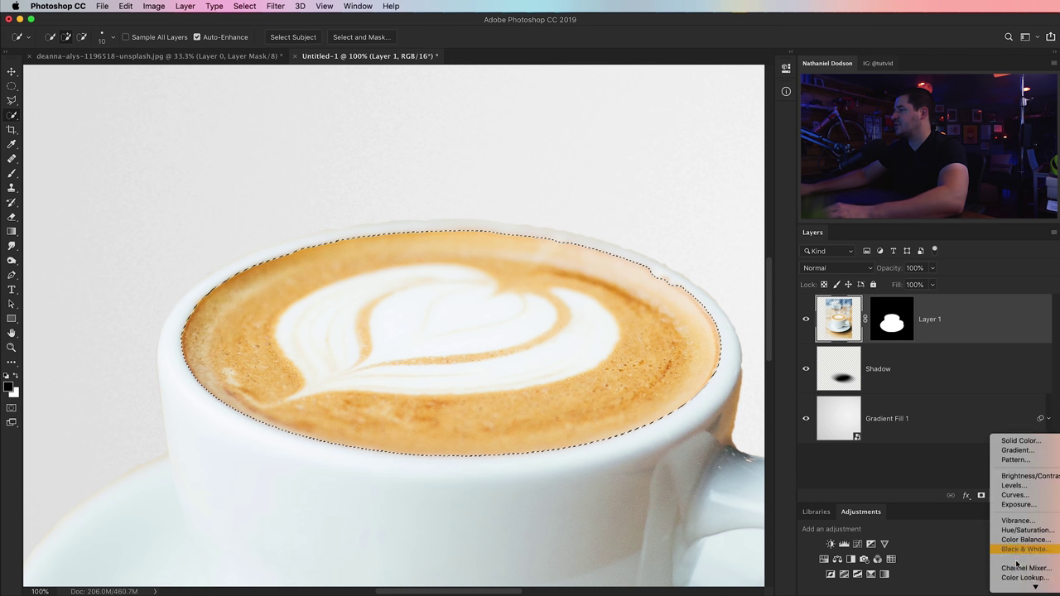
left_click(1021, 530)
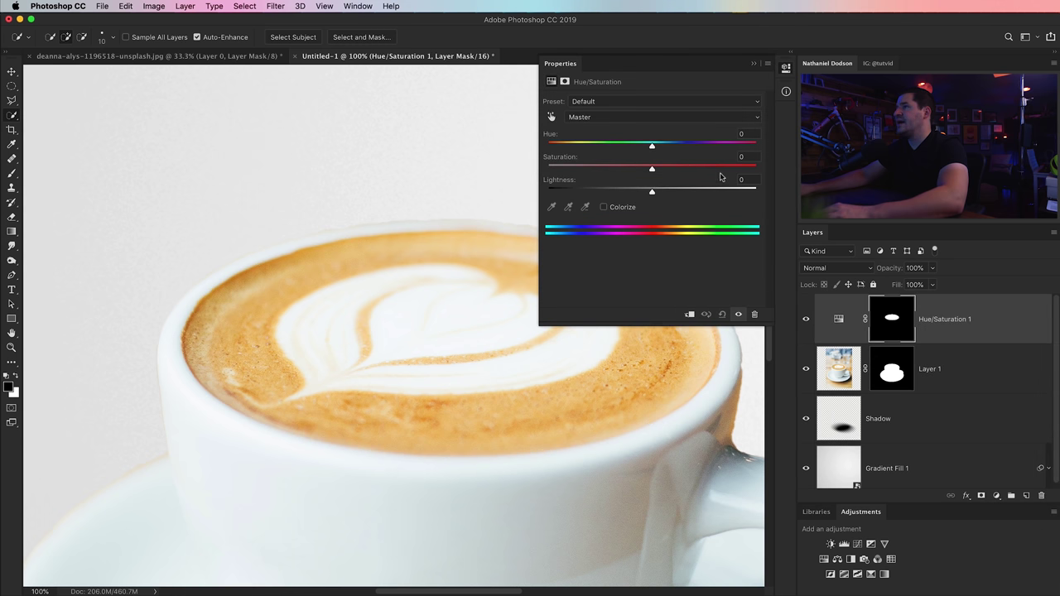
left_click_drag(681, 147, 585, 148)
left_click(787, 69)
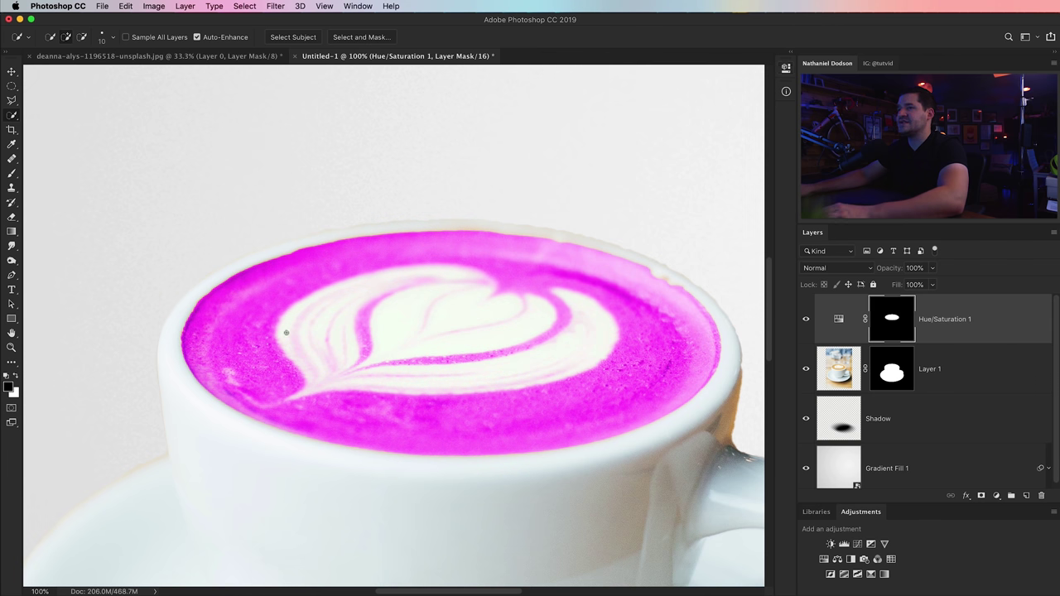
Feather the Hue/Saturation 1 mask by 7.8 px to soften the recoloured coffee's edge against the cup rim
key("z")
left_click(712, 323)
left_click(711, 377)
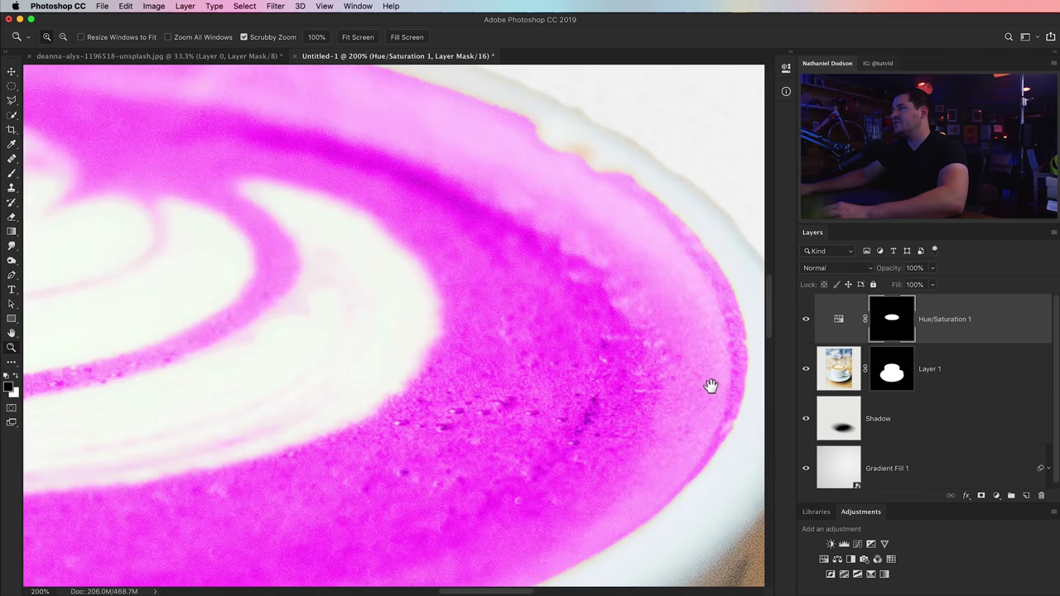
left_click_drag(712, 386, 614, 485)
left_click_drag(390, 313, 636, 362)
left_click_drag(204, 325, 619, 308)
left_click_drag(571, 252, 431, 398)
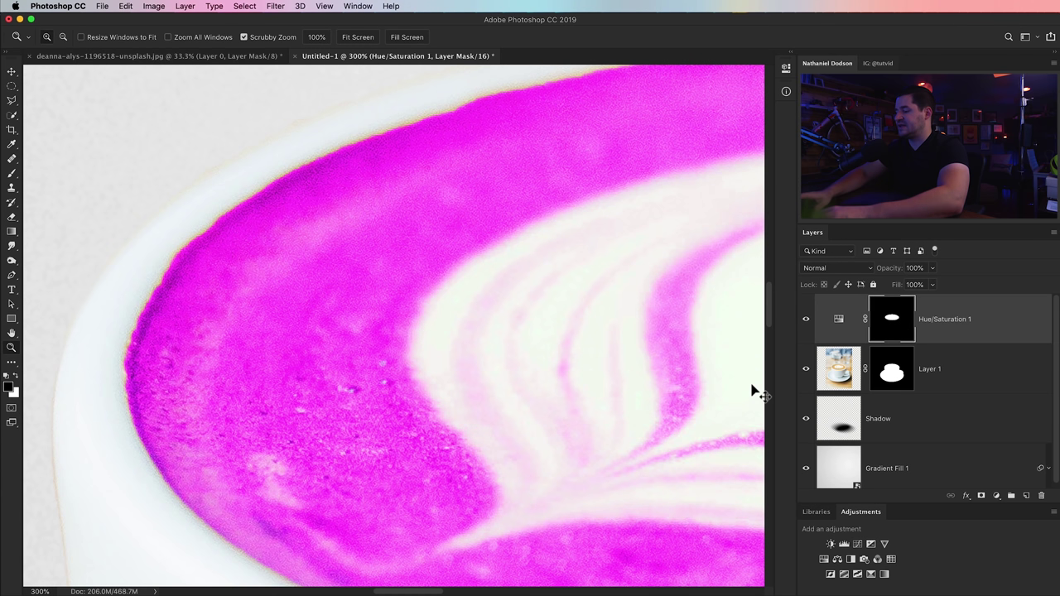
key("super+minus")
left_click_drag(612, 355, 533, 315)
left_click(789, 70)
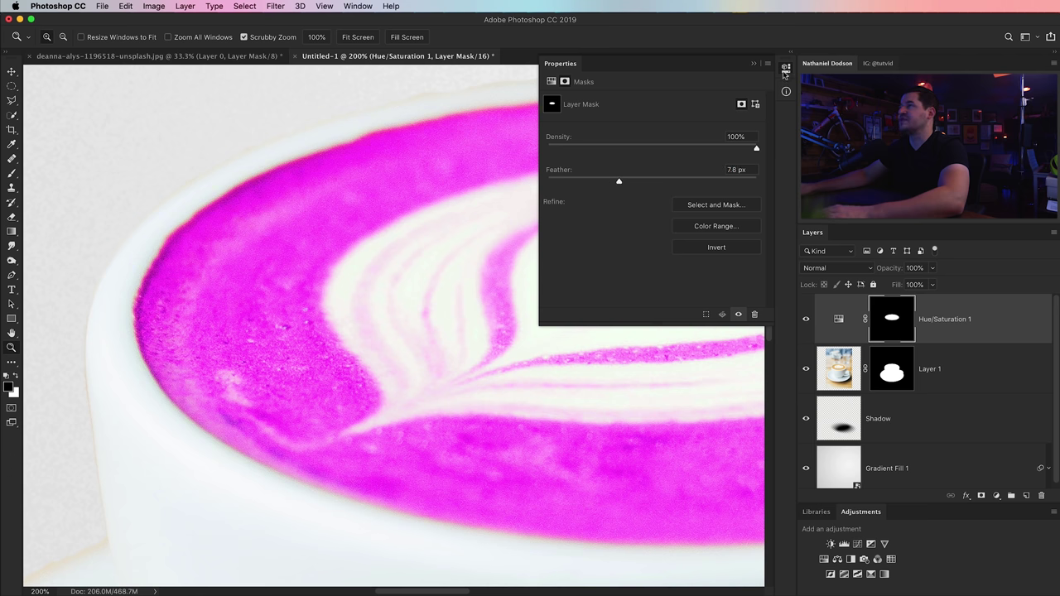
left_click(785, 73)
left_click_drag(721, 185, 241, 251)
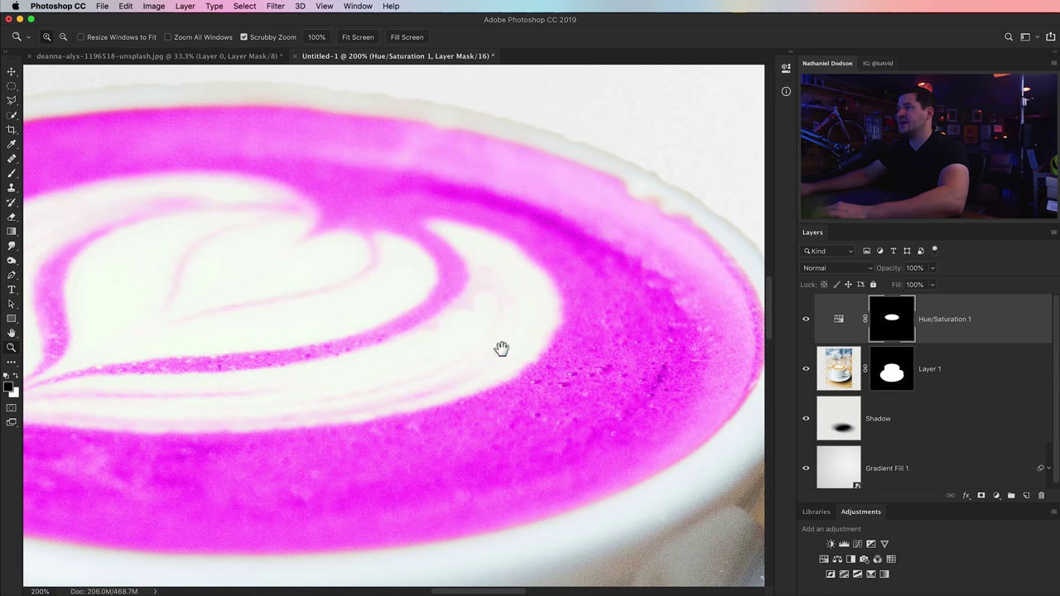
key("super+minus")
key("super+minus")
key("super+minus")
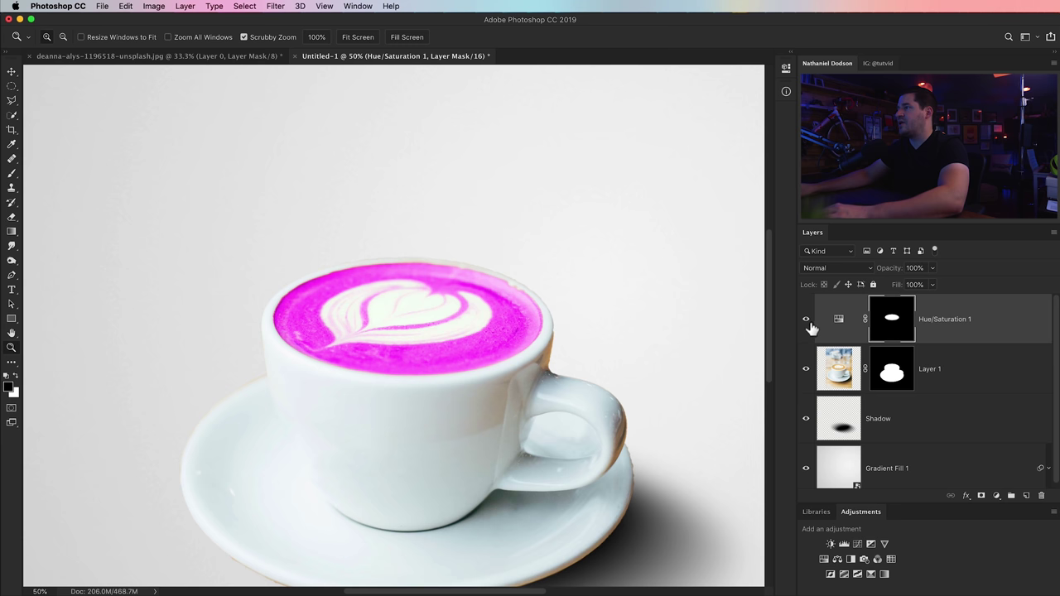
Hide the Hue/Saturation 1 layer to bring back the coffee's original colour
left_click(806, 320)
key("super+minus")
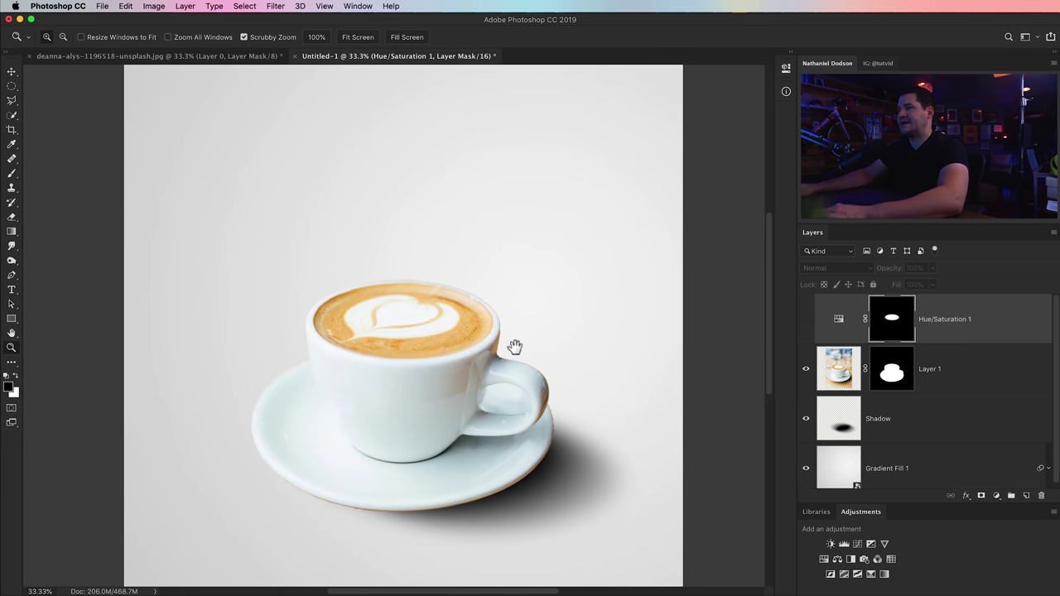
left_click_drag(514, 347, 507, 321)
Rename Layer 1 as Cup
left_click(852, 374)
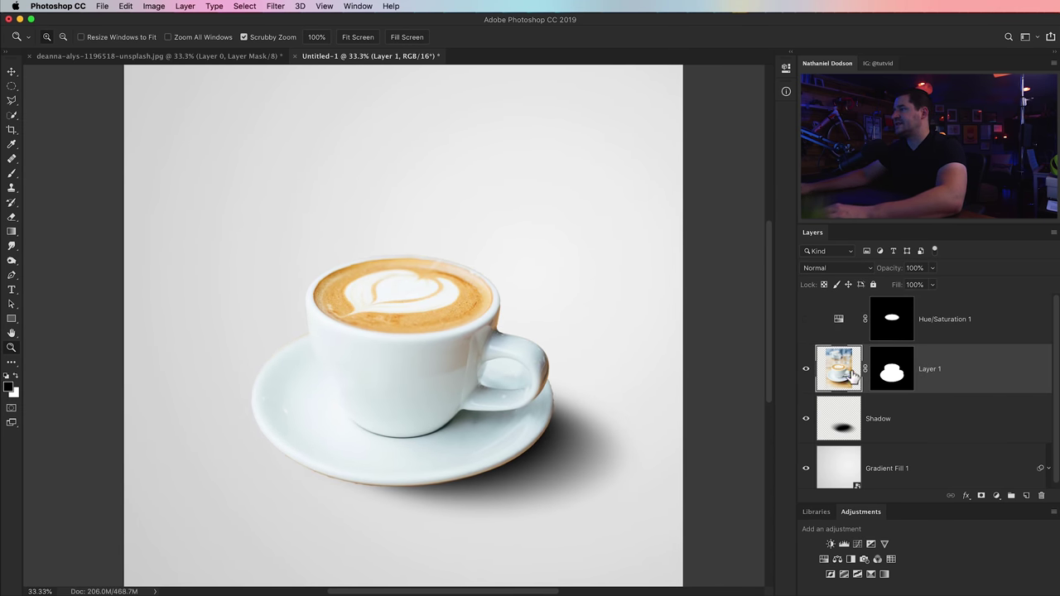
double_click(929, 369)
type("Cup")
key("Return")
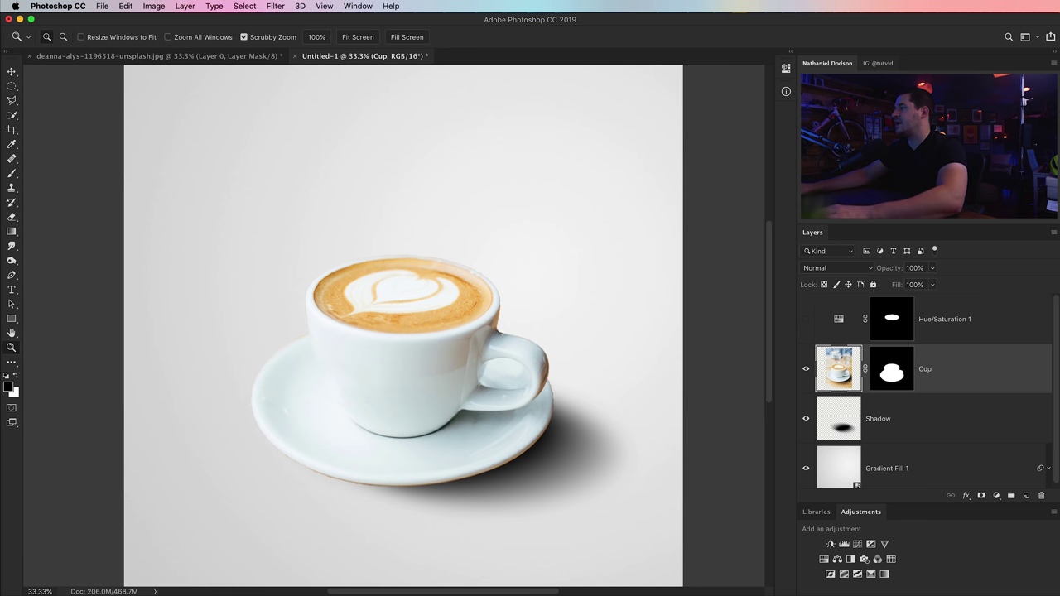
Add a Vibrance adjustment clipped to the Cup layer and lower its saturation to -72
left_click(884, 547)
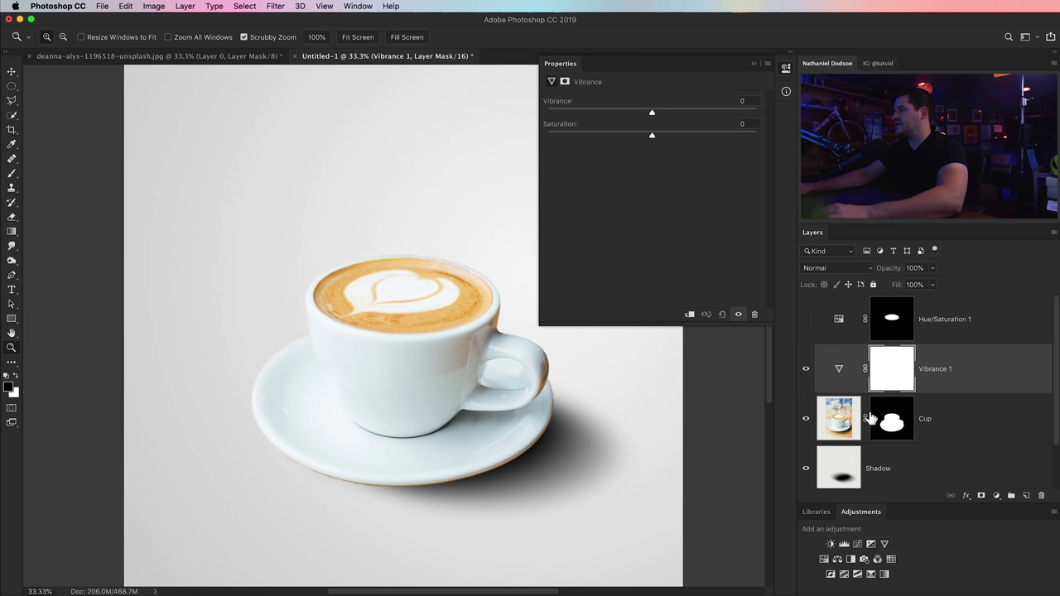
left_click(693, 318)
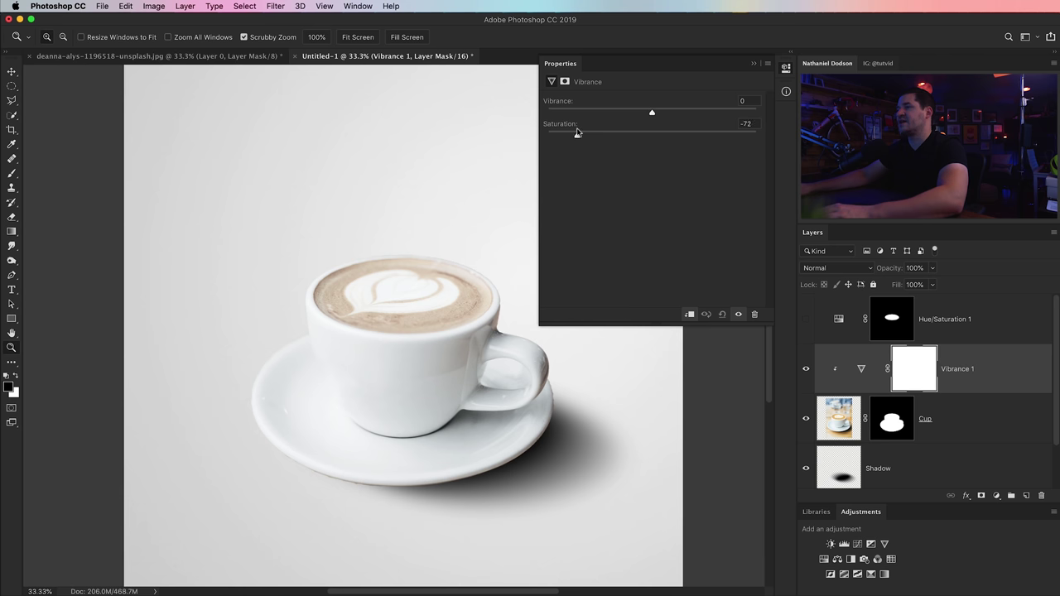
left_click(785, 69)
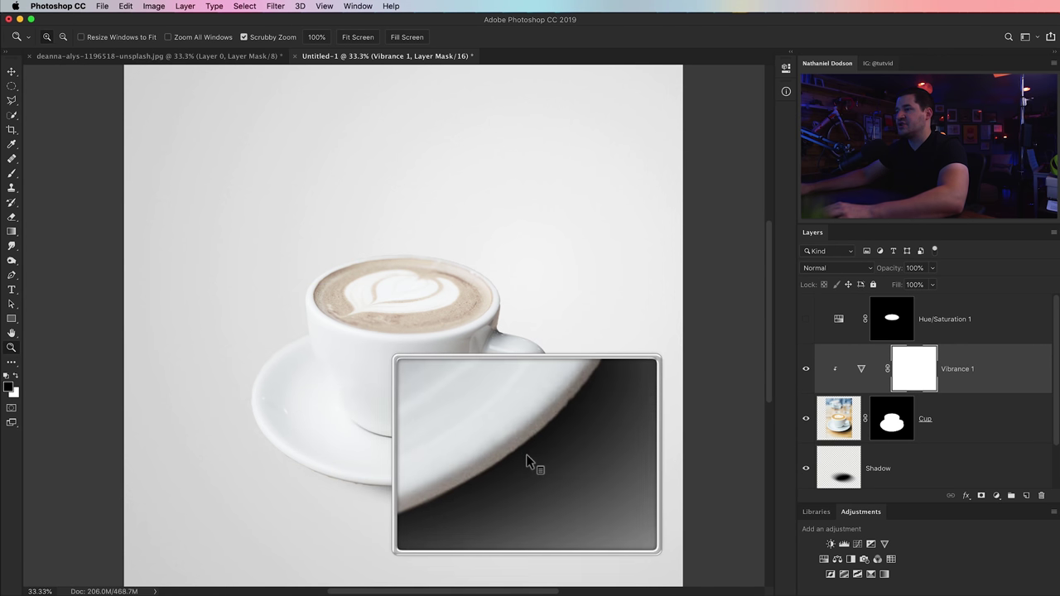
Examine the saucer's lower edge up close for leftover fringe from the cut-out
left_click_drag(342, 484, 259, 342)
scroll(587, 456, "down", 3)
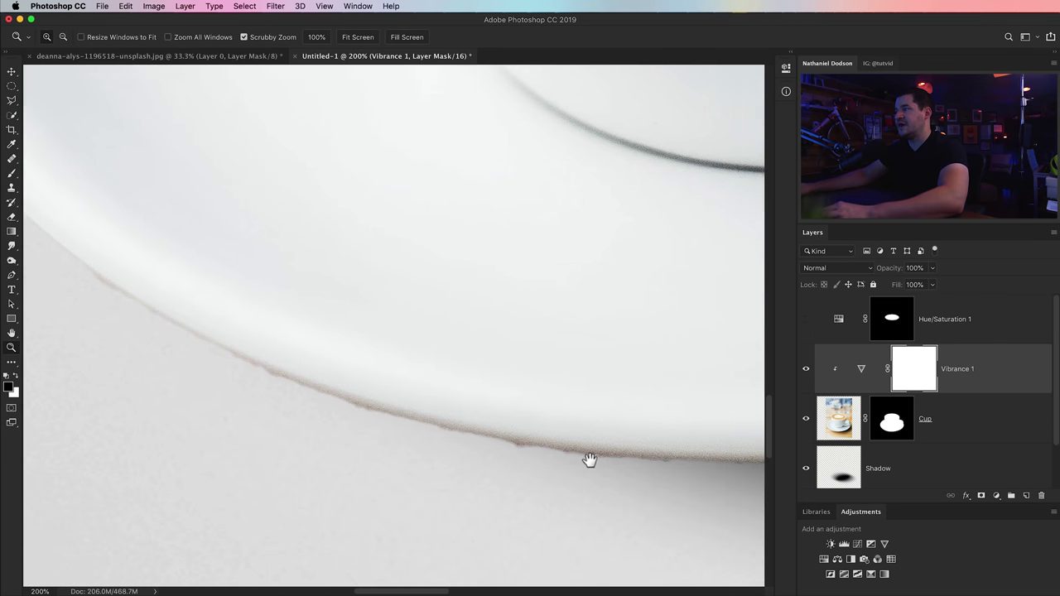
key("super+minus")
key("super+minus")
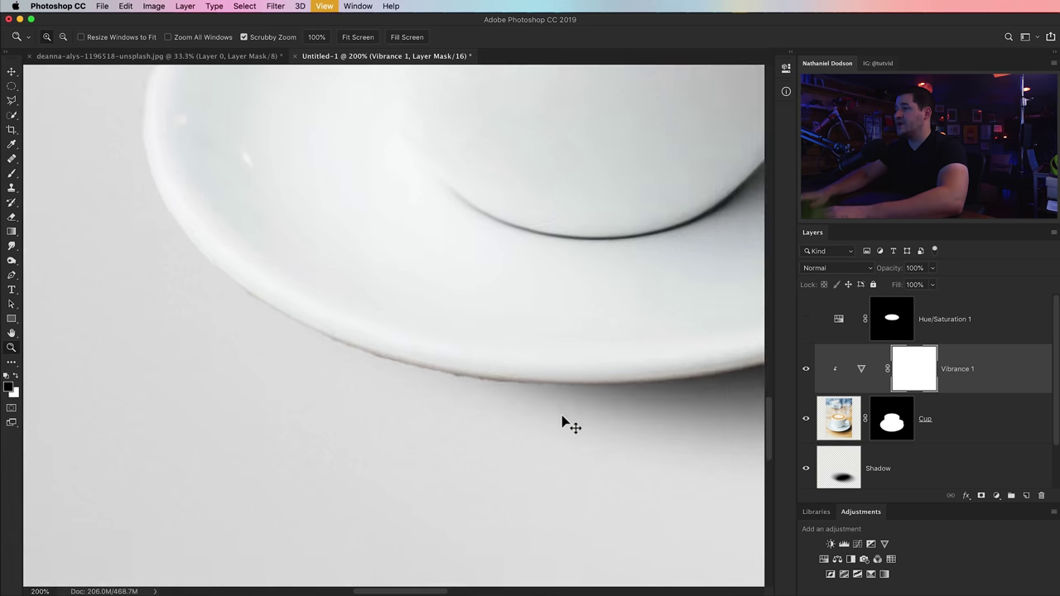
Load the Cup layer's mask as a selection, make the mask active, and nudge the selection slightly upward inside the saucer's lower edge
left_click_drag(555, 406, 550, 422)
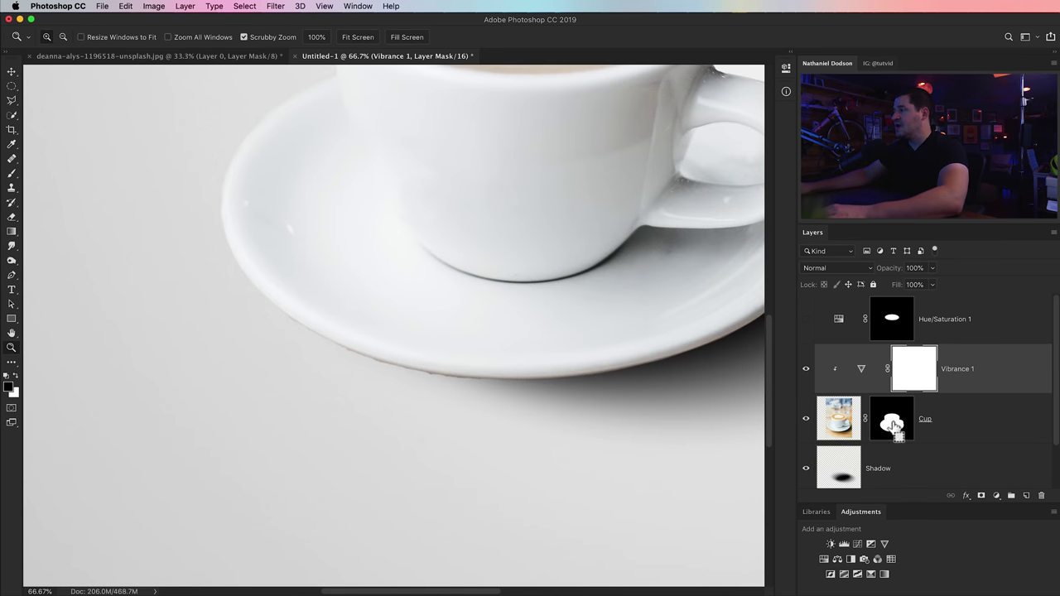
left_click(892, 425, "super")
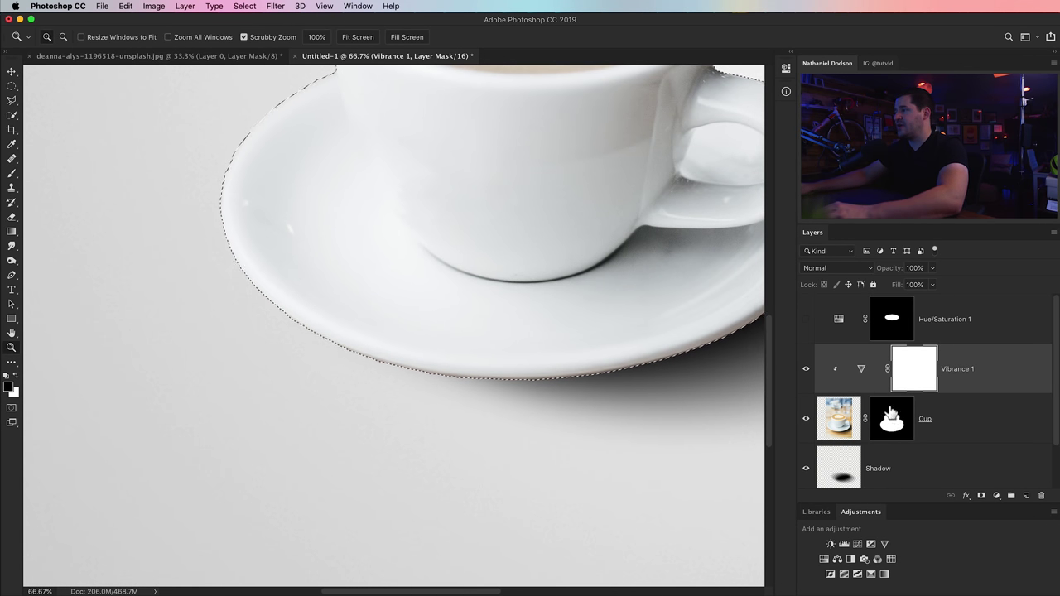
left_click(899, 424)
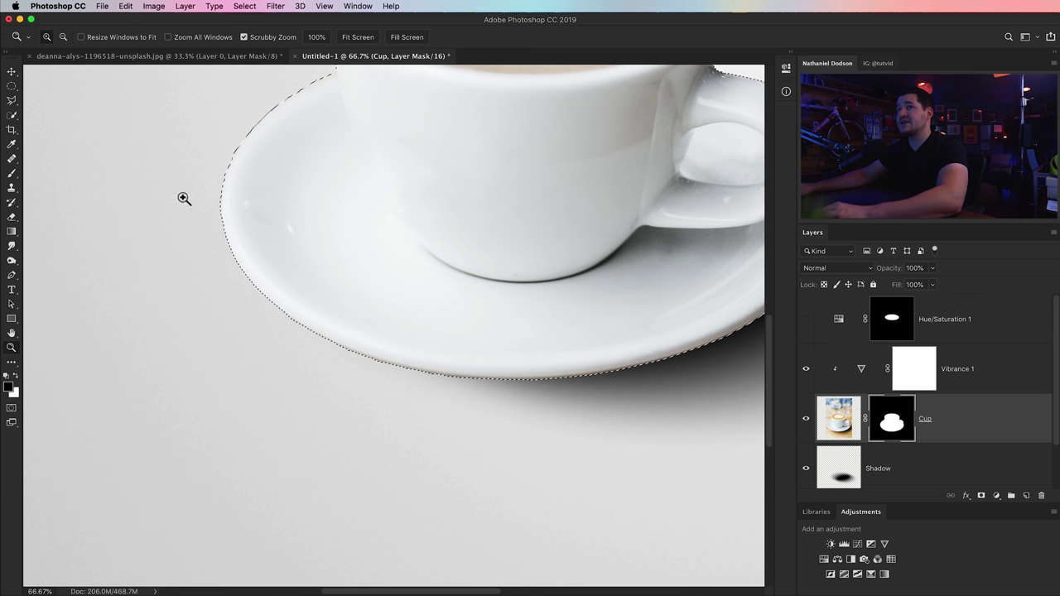
left_click(11, 86)
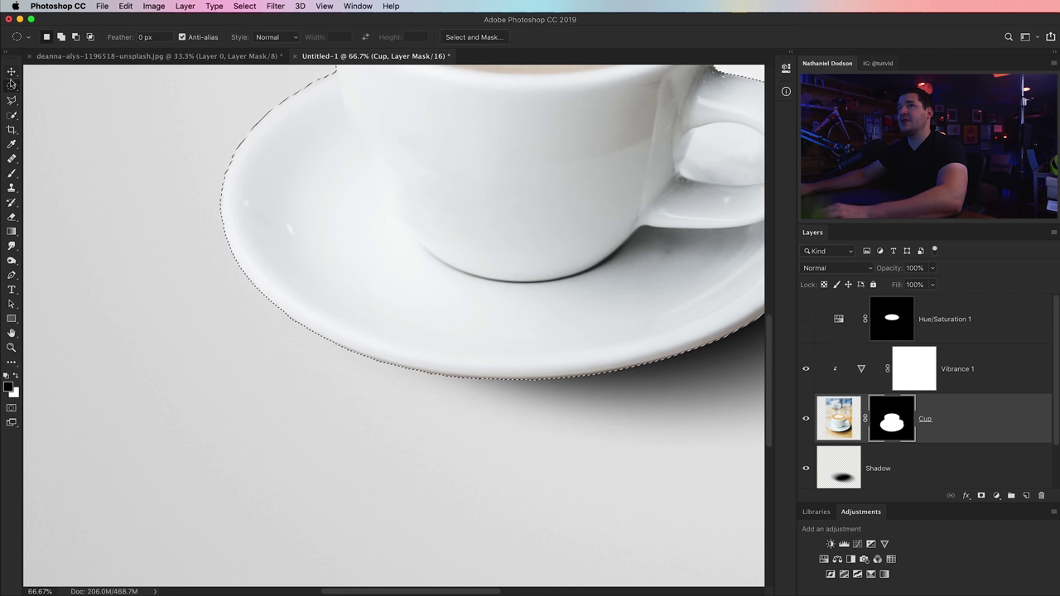
left_click(437, 365, "super")
left_click(437, 365, "super")
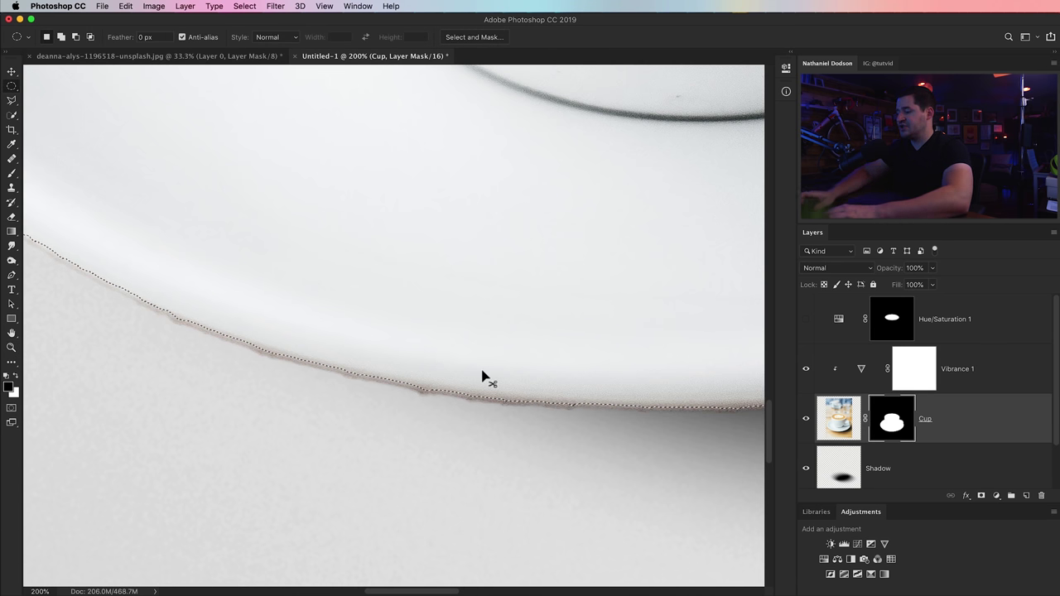
key("super+minus")
key("super+minus")
key("super+minus")
key("super+minus")
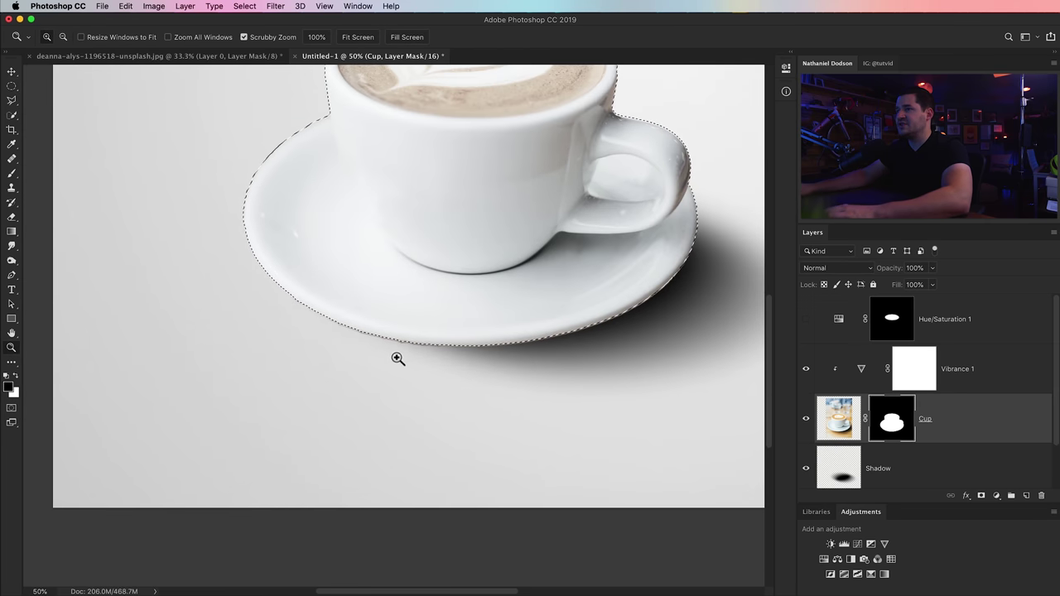
left_click(396, 354, "super")
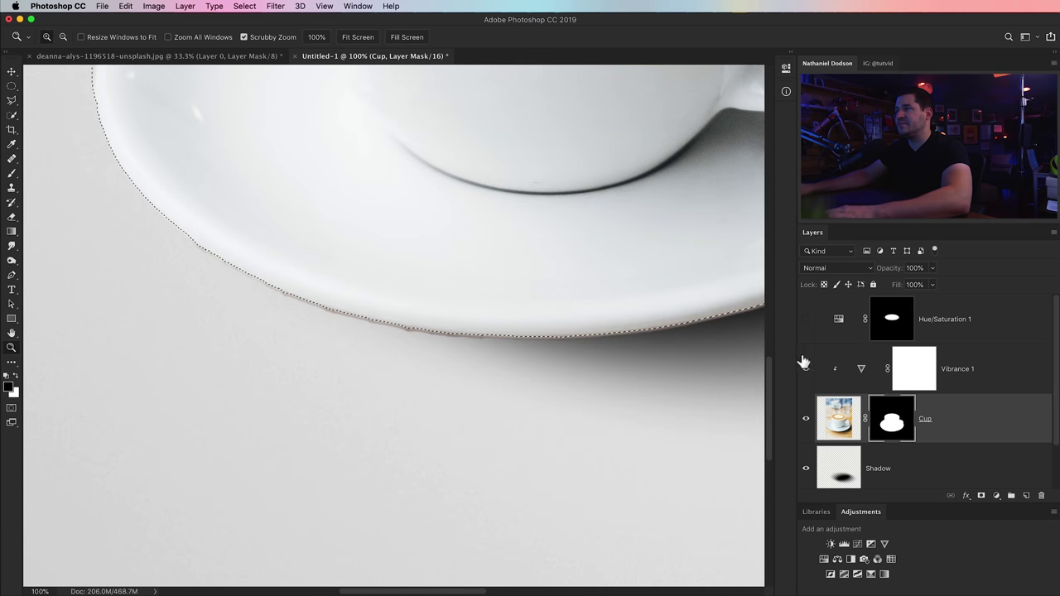
Invert the selection, paint the fringe below the saucer black on the Cup mask with a 200 px brush, and deselect
left_click(8, 173)
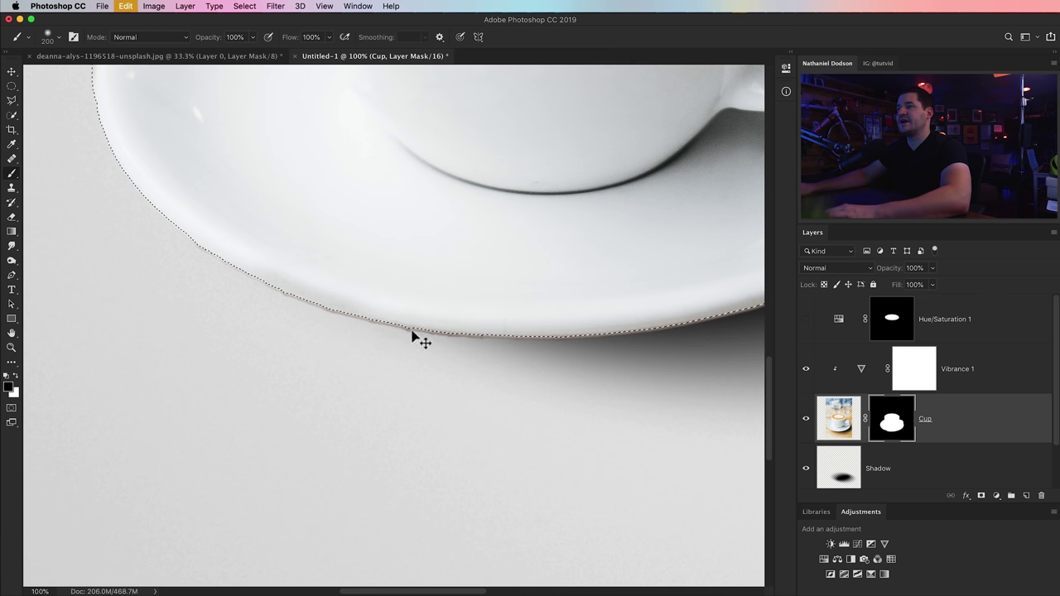
left_click(246, 6)
left_click(253, 52)
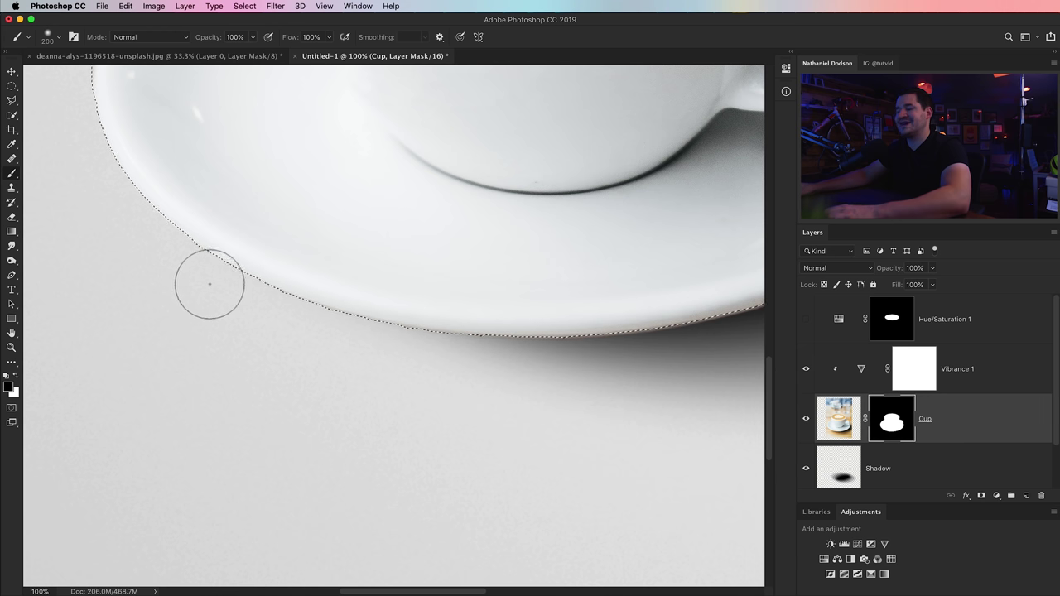
key("super+d")
key("super+minus")
key("super+minus")
key("super+minus")
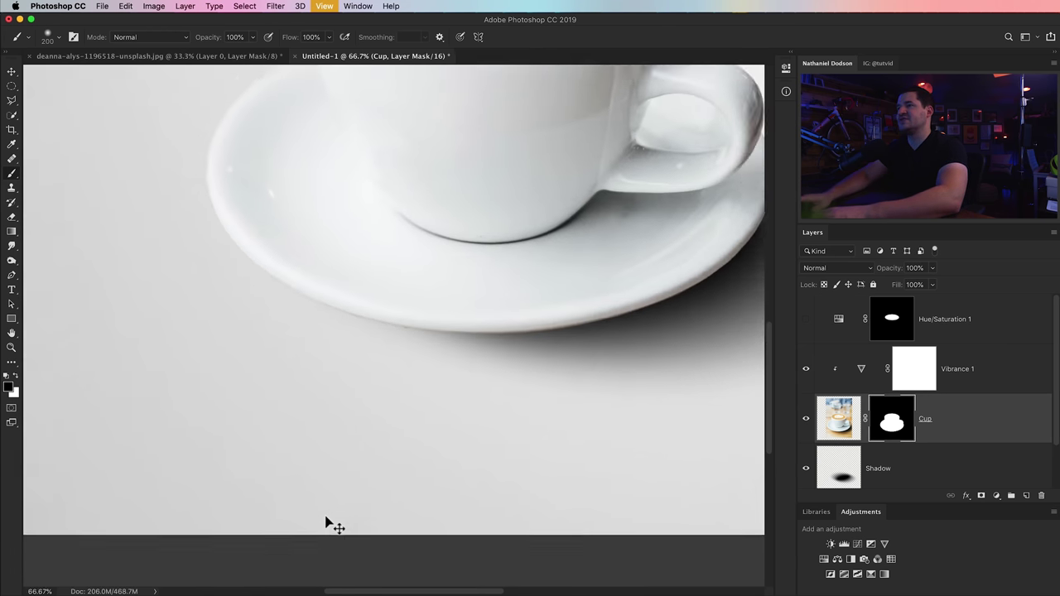
Paint out the remaining bump on the saucer's lower edge in the Cup mask with a 15 px black brush
key("z")
left_click_drag(385, 390, 413, 318)
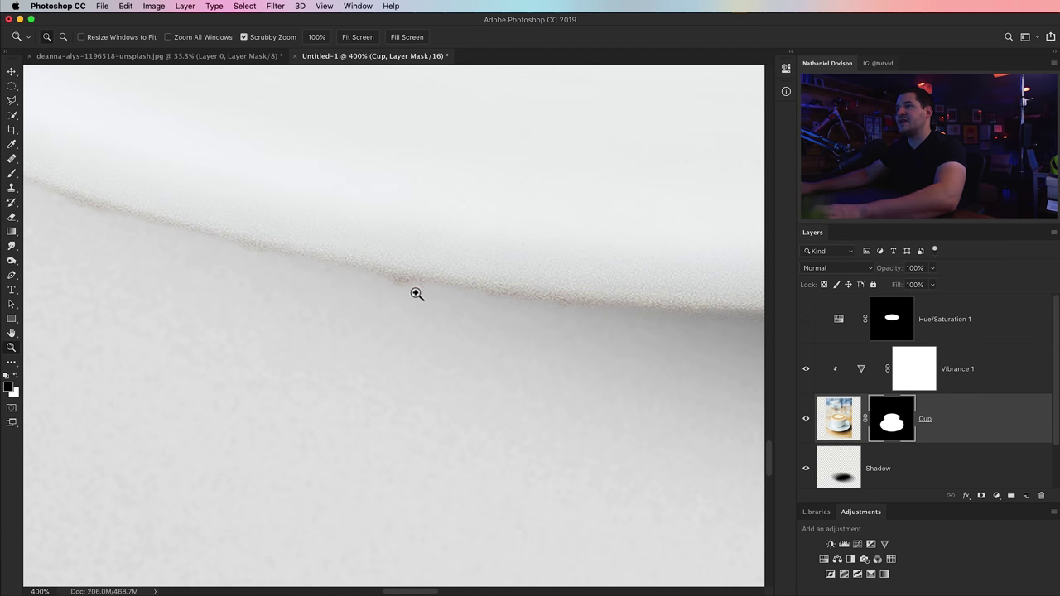
key("b")
key("bracketright")
key("bracketleft")
key("bracketleft")
key("bracketleft")
key("bracketleft")
key("bracketleft")
key("bracketleft")
key("bracketleft")
key("bracketleft")
key("bracketleft")
key("bracketleft")
key("bracketleft")
key("bracketleft")
key("bracketleft")
key("bracketleft")
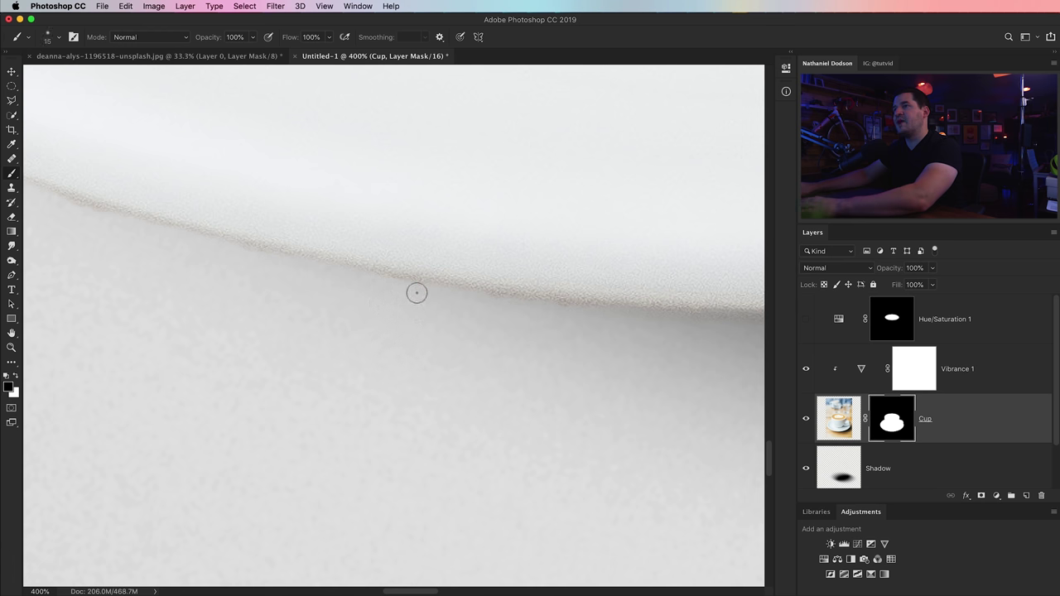
key("super+minus")
key("super+minus")
key("super+minus")
key("super+minus")
key("super+minus")
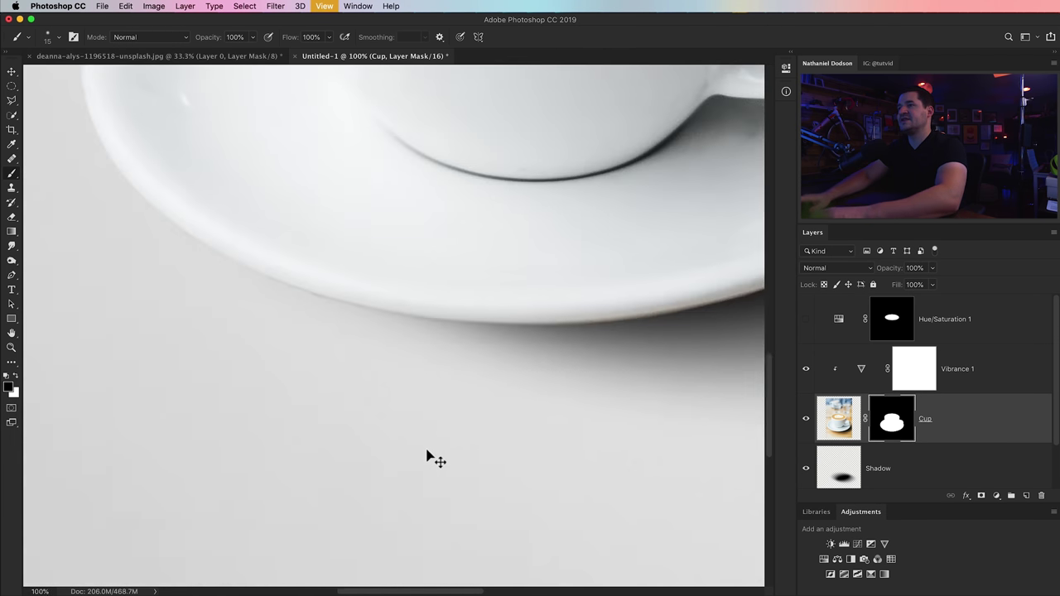
key("super+minus")
key("super+minus")
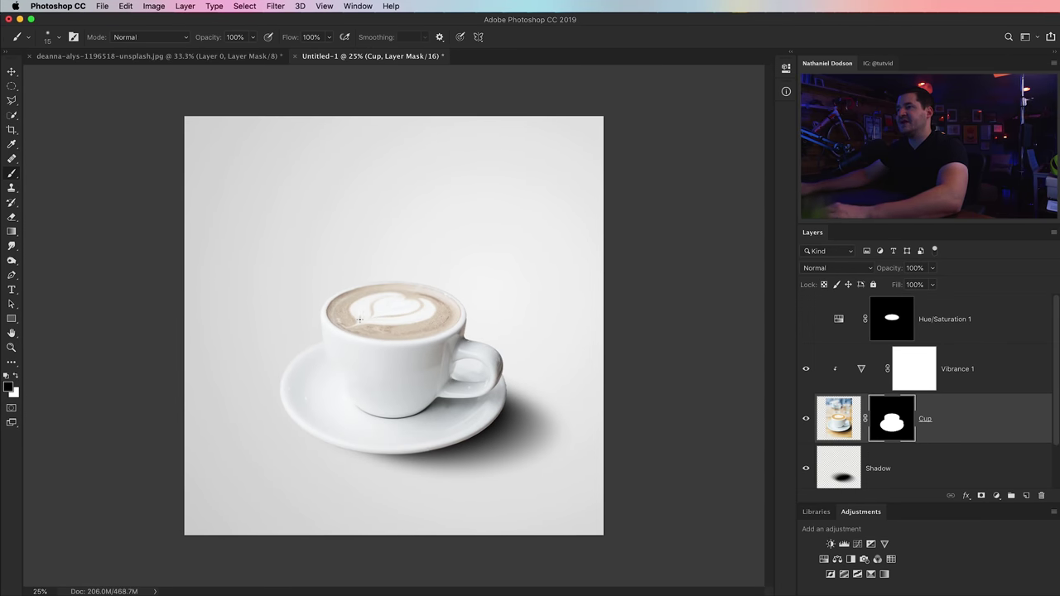
Select the Vibrance 1 layer, and open the unmasked Chicago skyline JPG from the 17FEAT7-cityInCupComposite folder in Photoshop CC 2019
key("v")
left_click(970, 371)
key("super+Tab")
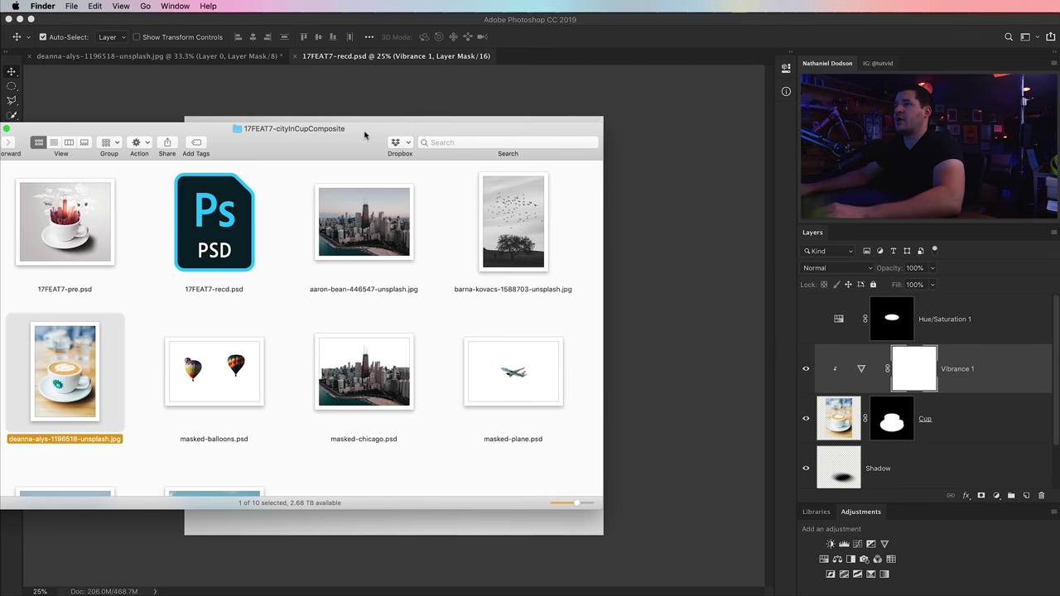
left_click_drag(364, 135, 629, 145)
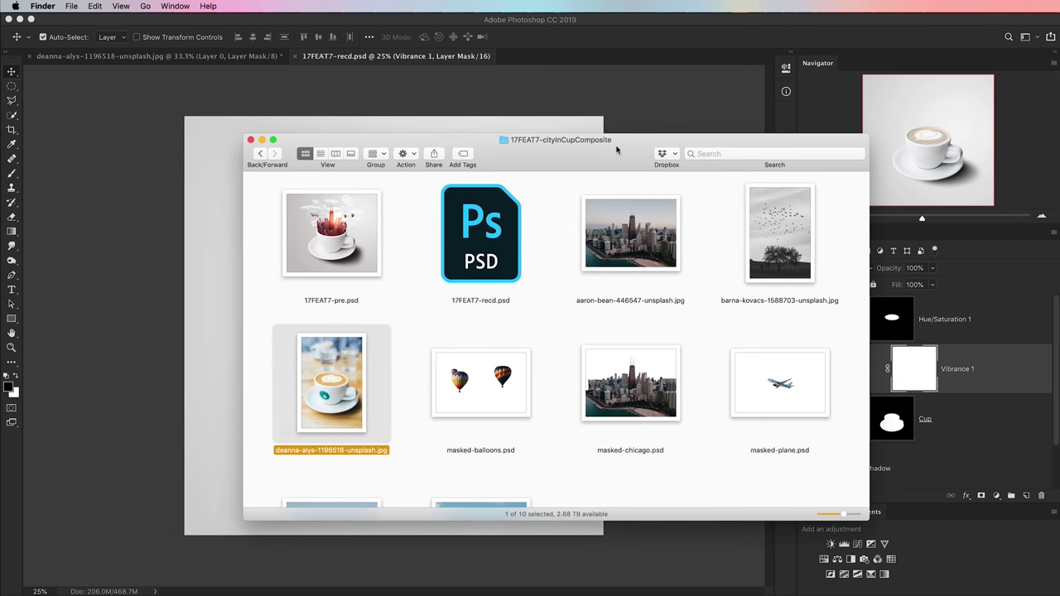
left_click(640, 228)
right_click(624, 249)
mouse_move(659, 262)
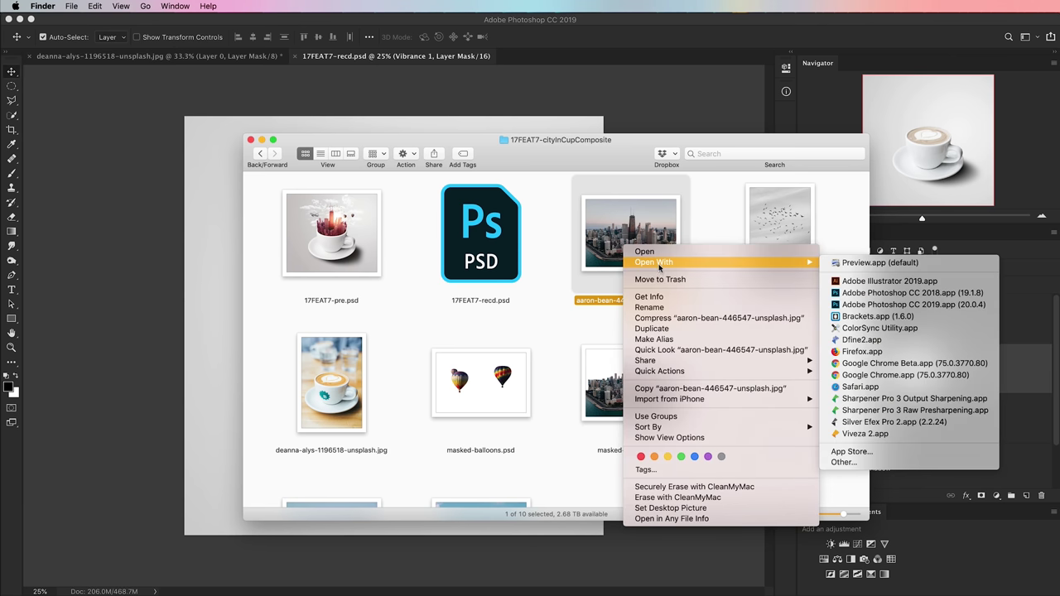
left_click(944, 306)
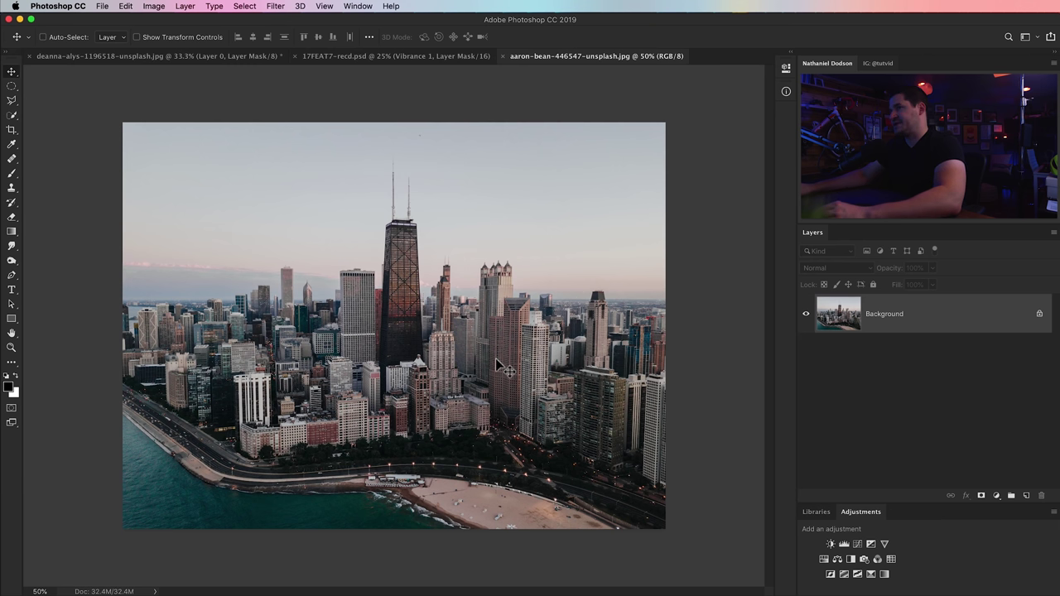
Select the whole sky on both sides of the tallest tower with the Quick Selection tool
key("z")
left_click(496, 364)
left_click_drag(414, 283, 498, 332)
left_click_drag(648, 279, 552, 297)
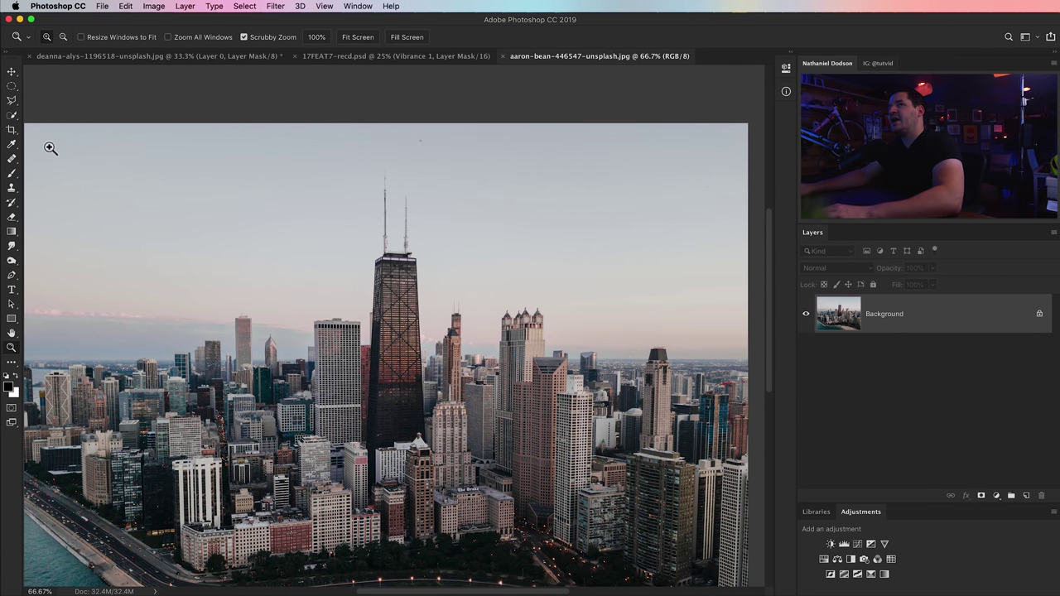
left_click(12, 116)
mouse_move(106, 334)
left_mouse_down()
mouse_move(207, 333)
mouse_move(282, 265)
mouse_move(419, 229)
left_mouse_up()
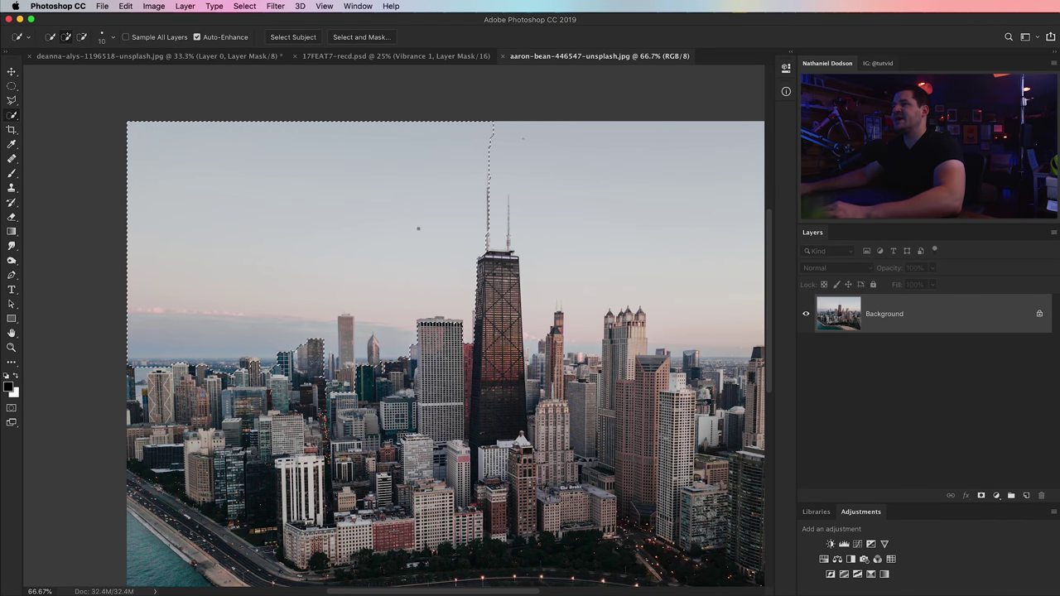
mouse_move(539, 200)
left_mouse_down()
mouse_move(627, 267)
mouse_move(675, 270)
left_mouse_up()
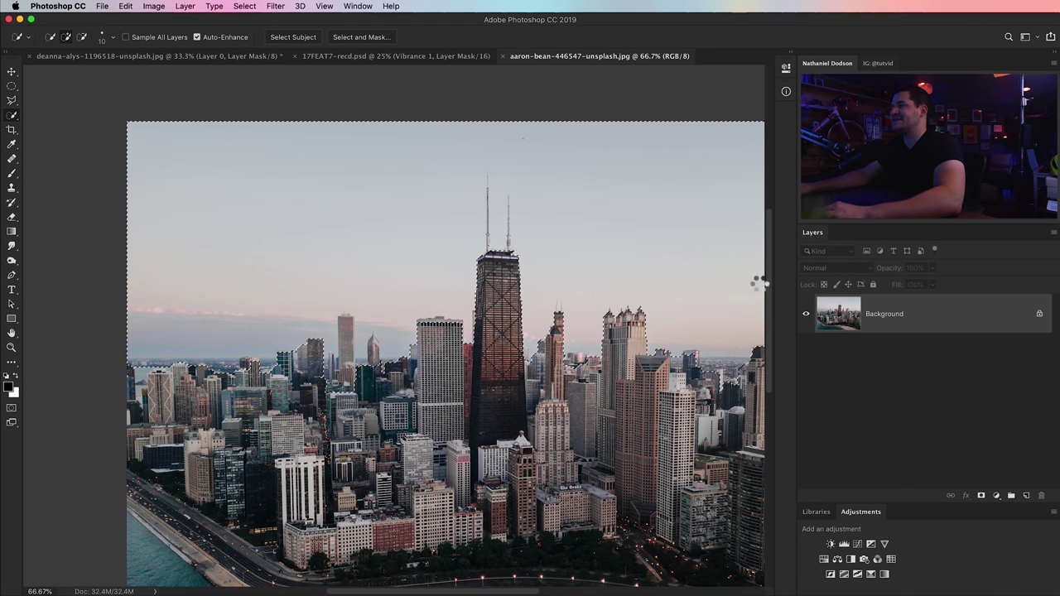
left_click_drag(338, 373, 208, 338)
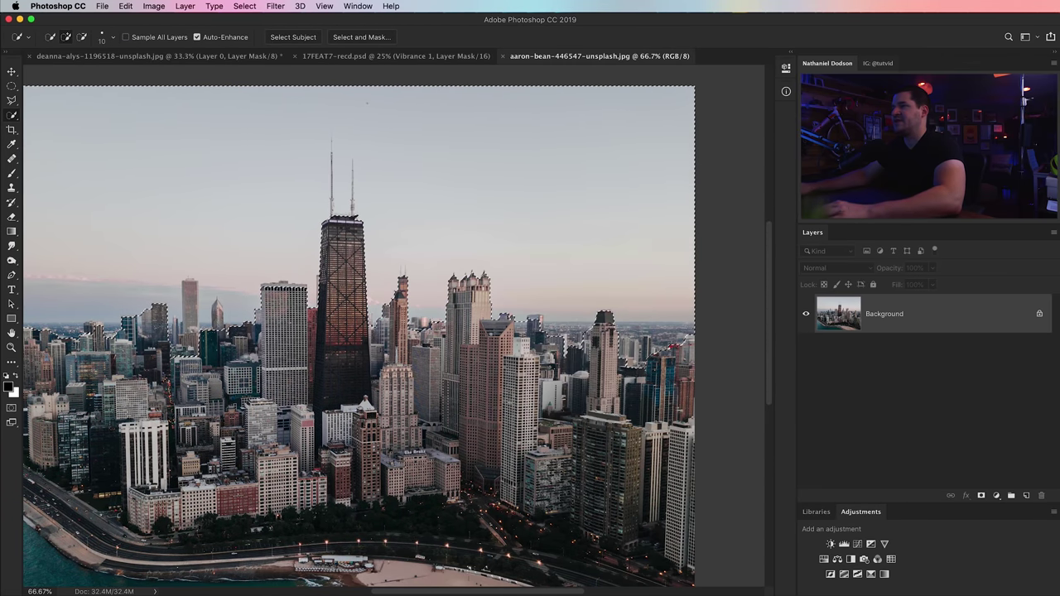
Try to correct the sky selection around the distant two-tone tower with the Polygonal Lasso at 2 px feather
scroll(331, 348, "left", 6)
key("z")
left_click(256, 359)
left_click_drag(256, 360, 286, 360)
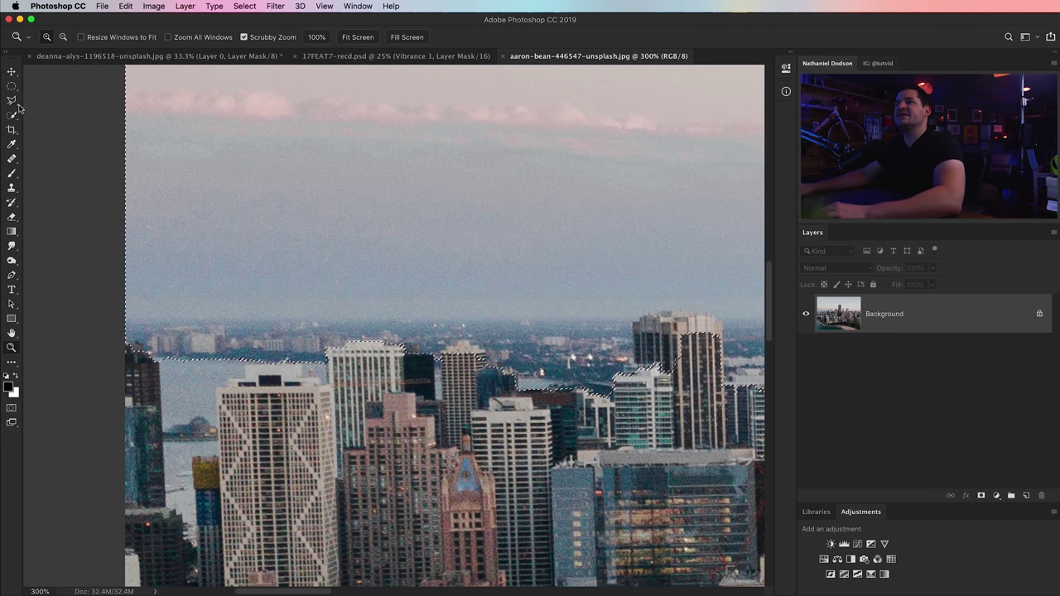
left_click_drag(13, 103, 52, 110)
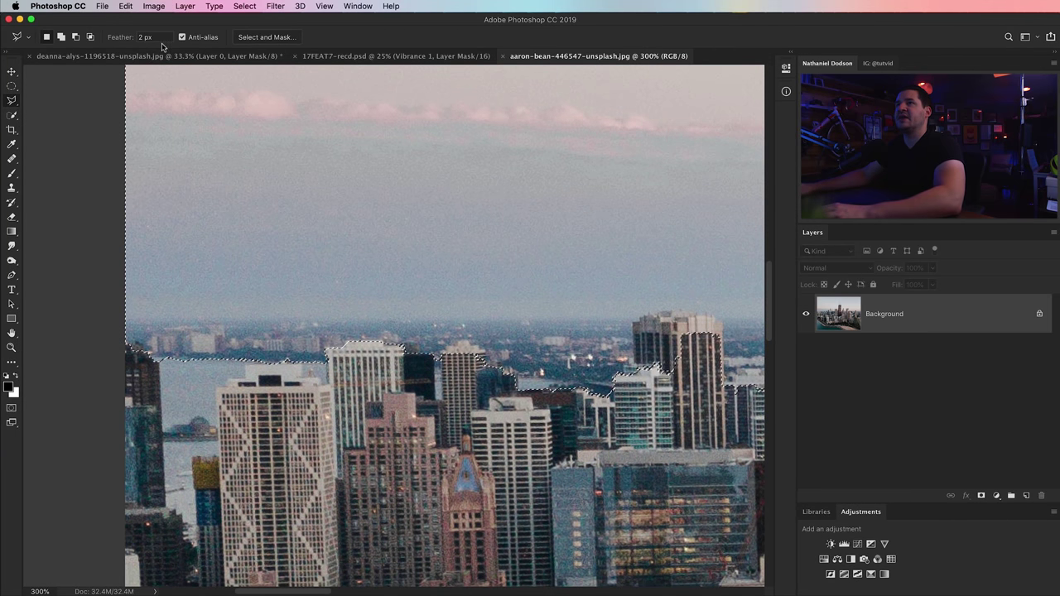
scroll(384, 324, "right", 5)
scroll(384, 323, "down", 2)
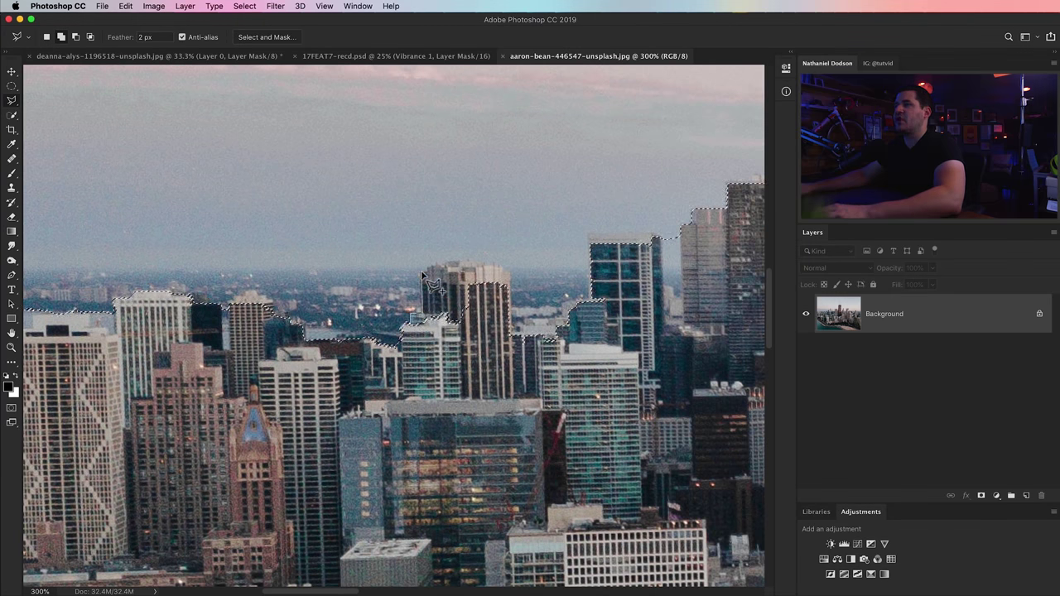
mouse_move(455, 265)
left_mouse_down()
mouse_move(492, 269)
mouse_move(522, 331)
mouse_move(589, 300)
mouse_move(503, 385)
mouse_move(414, 336)
left_mouse_up()
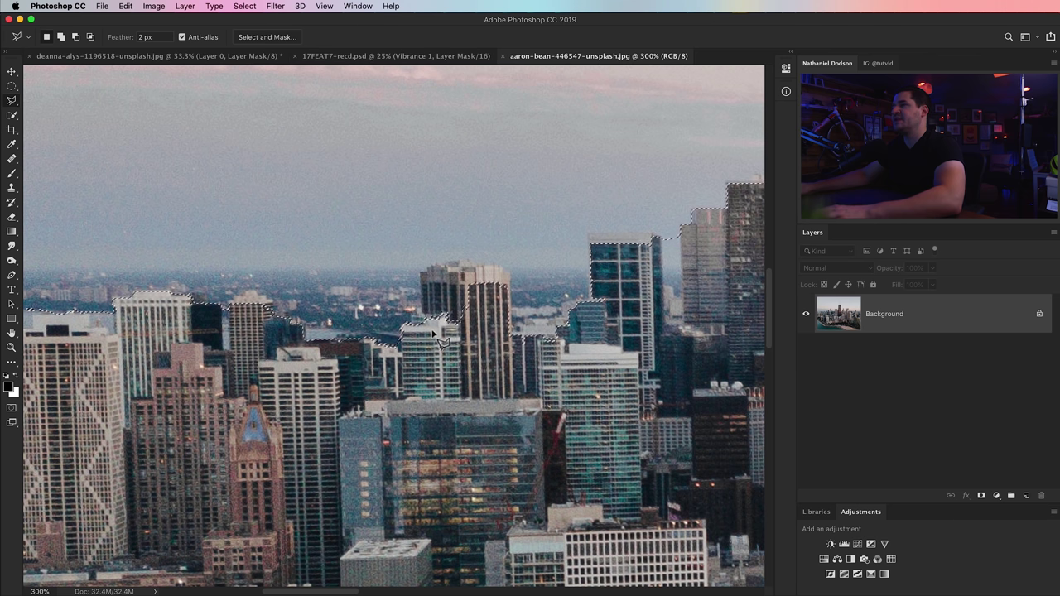
key("super+0")
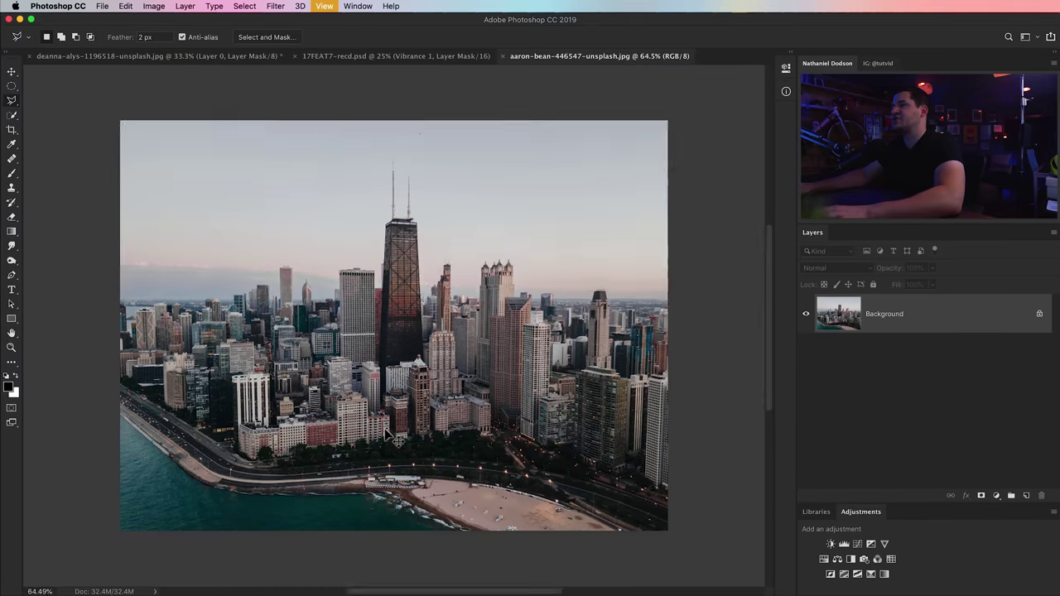
Examine the sky selection's edge along the distant buildings in the left part of the skyline
key("v")
left_click(14, 114)
key("z")
left_click(210, 317)
left_click(209, 316)
left_click(203, 315)
left_click_drag(201, 314, 491, 396)
left_click(12, 100)
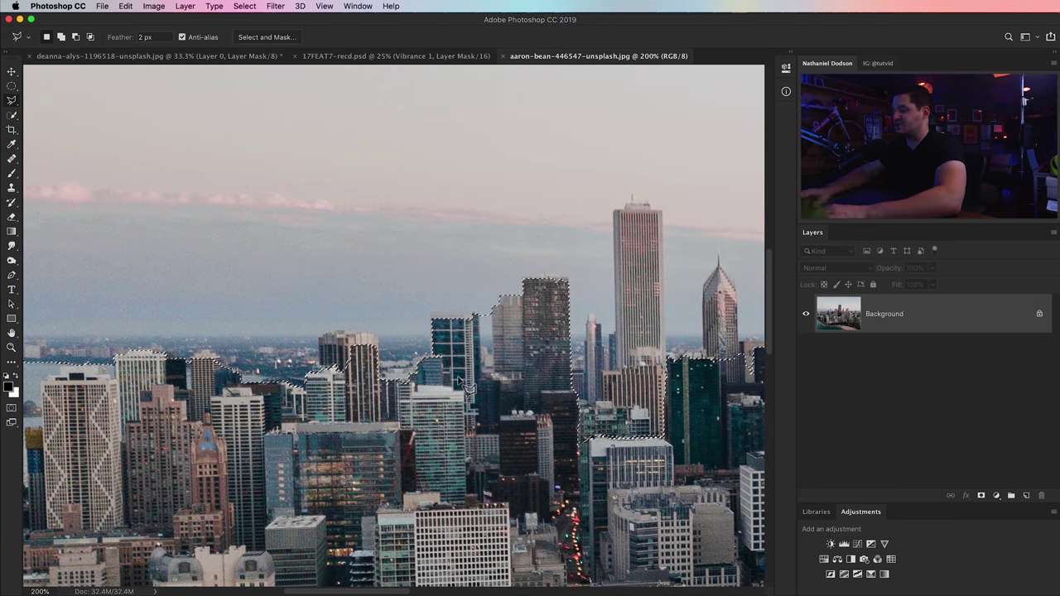
key("super+minus")
key("super+minus")
key("super+minus")
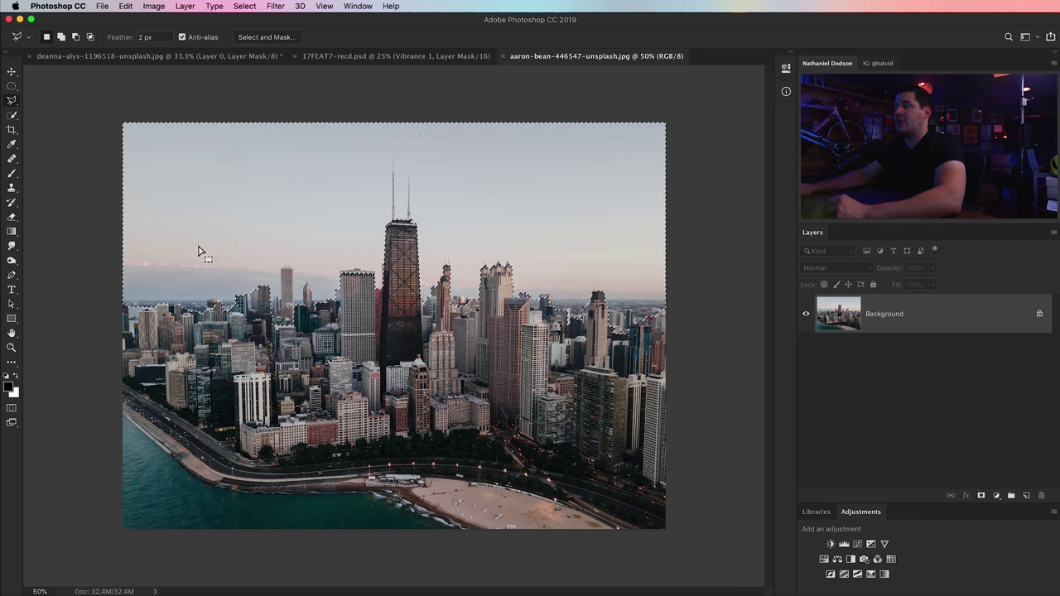
Invert the selection to the city, and add the missed distant towers to it with the Polygonal Lasso
left_click(240, 7)
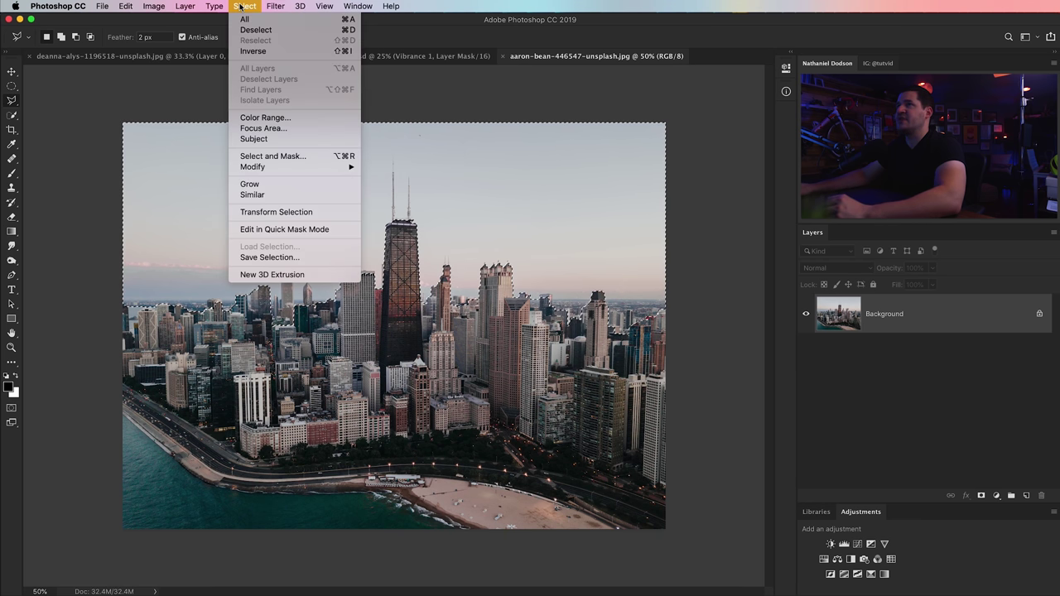
left_click(257, 52)
key("z")
left_click_drag(210, 397, 460, 374)
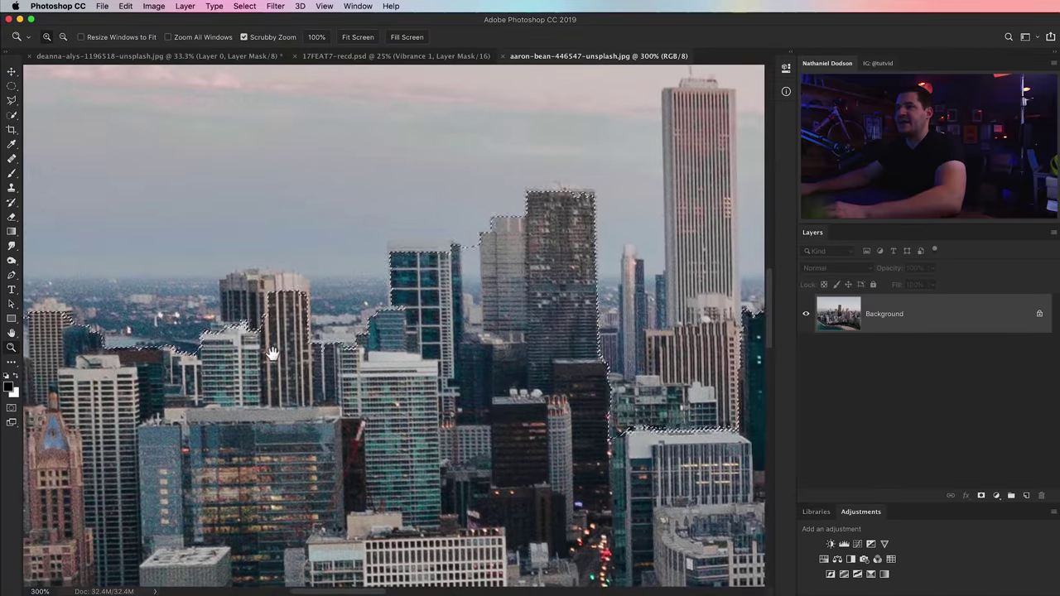
left_click_drag(276, 355, 316, 383)
left_click(302, 352)
left_click_drag(303, 344, 346, 351)
key("l")
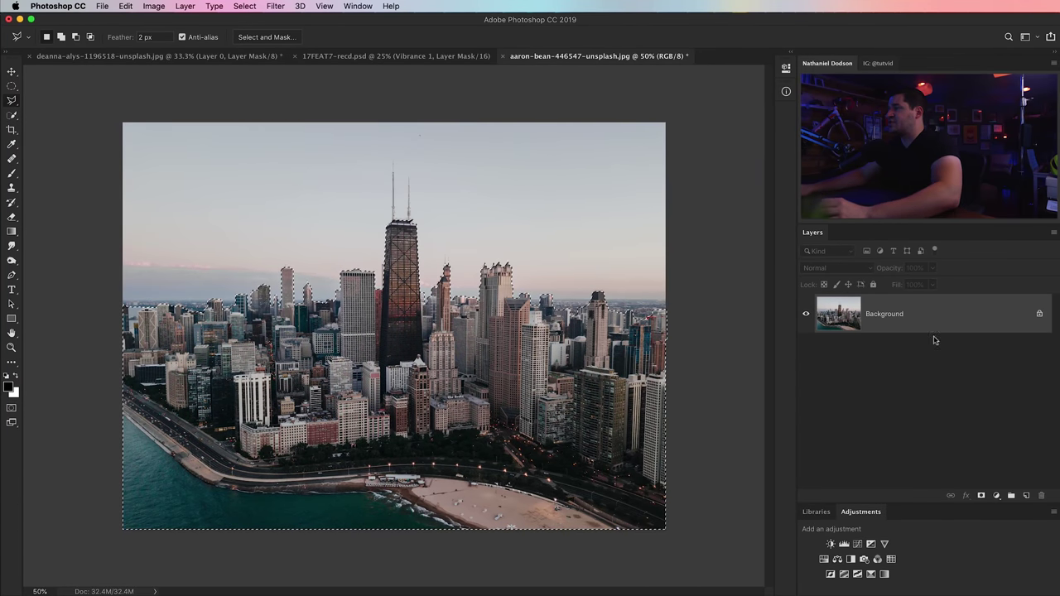
Add a layer mask from the city selection to hide the sky, and inspect the top of the tallest tower
left_click(981, 495)
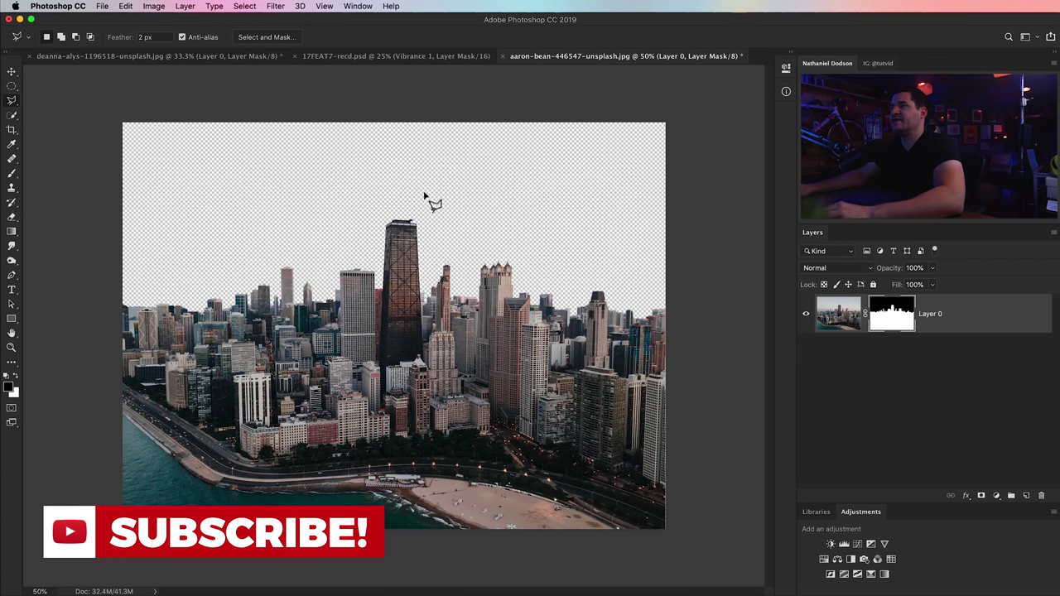
key("z")
left_click(400, 230)
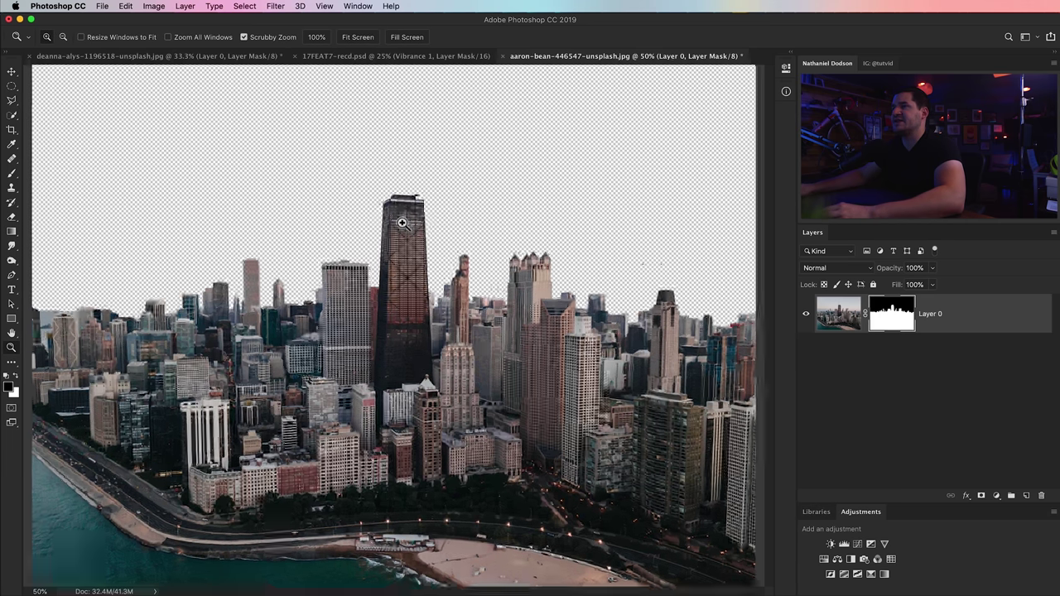
left_click(402, 222)
left_click(403, 222)
left_click_drag(416, 199, 416, 397)
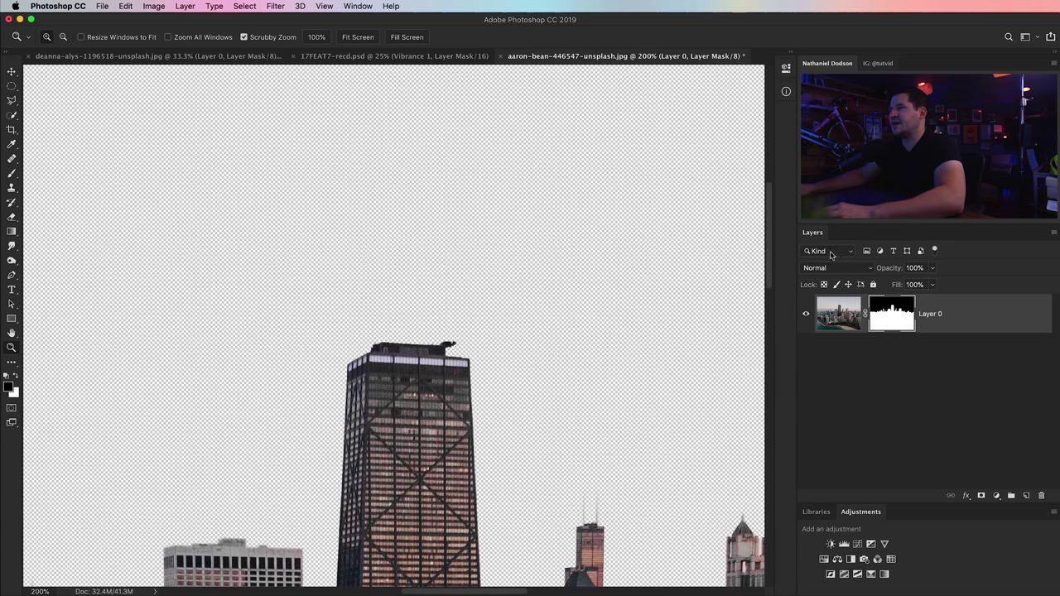
Compare the tallest tower's top with the layer mask off and on, and undo the mask to return to the city selection
left_click(912, 313, "shift")
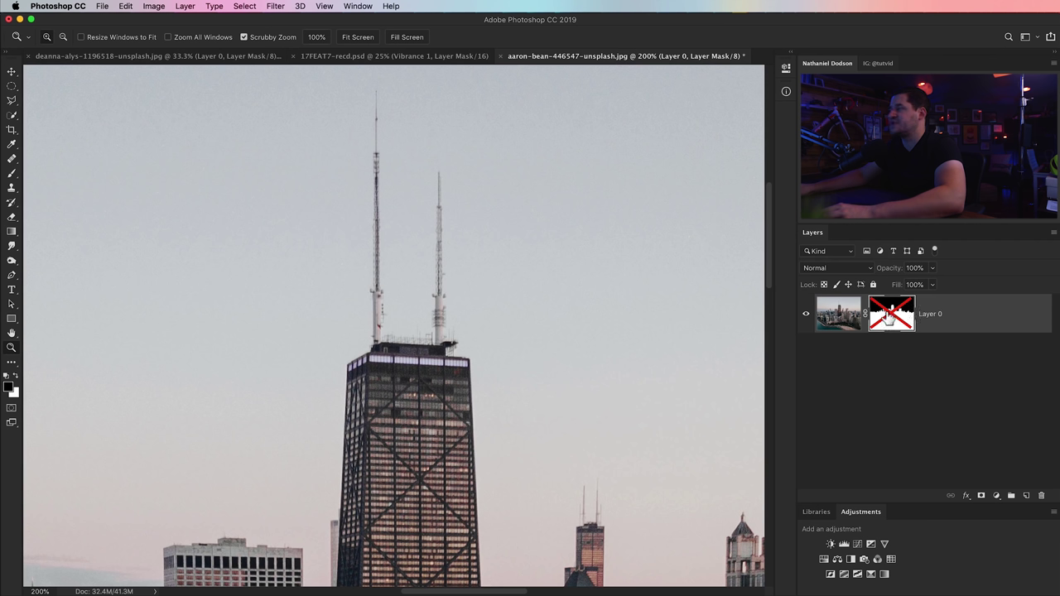
left_click(891, 318, "shift")
left_click(893, 320, "shift")
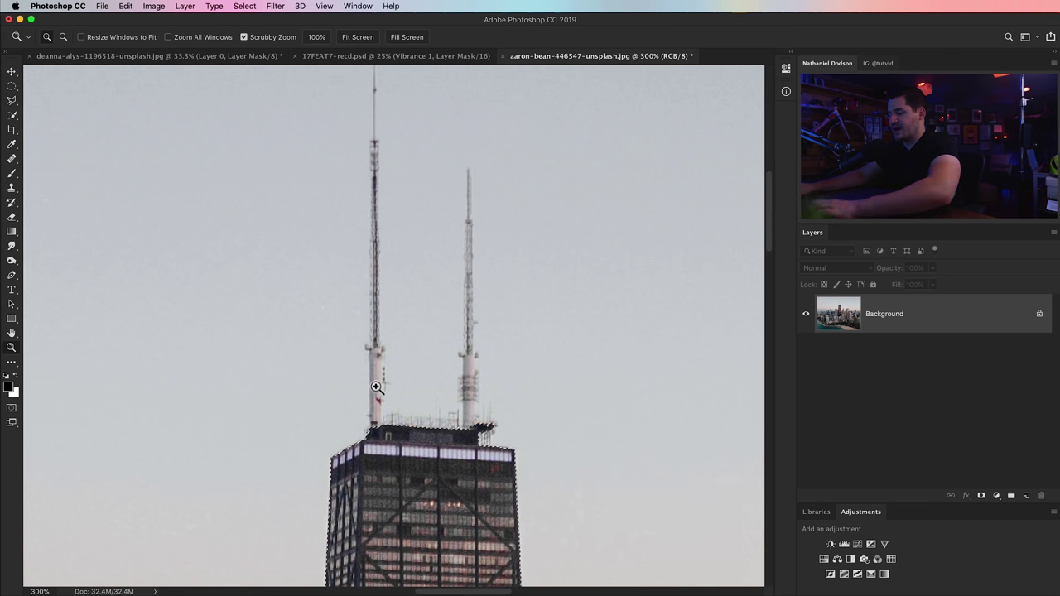
Add the taller left antenna of the tallest tower to the city selection with the Polygonal Lasso
key("l")
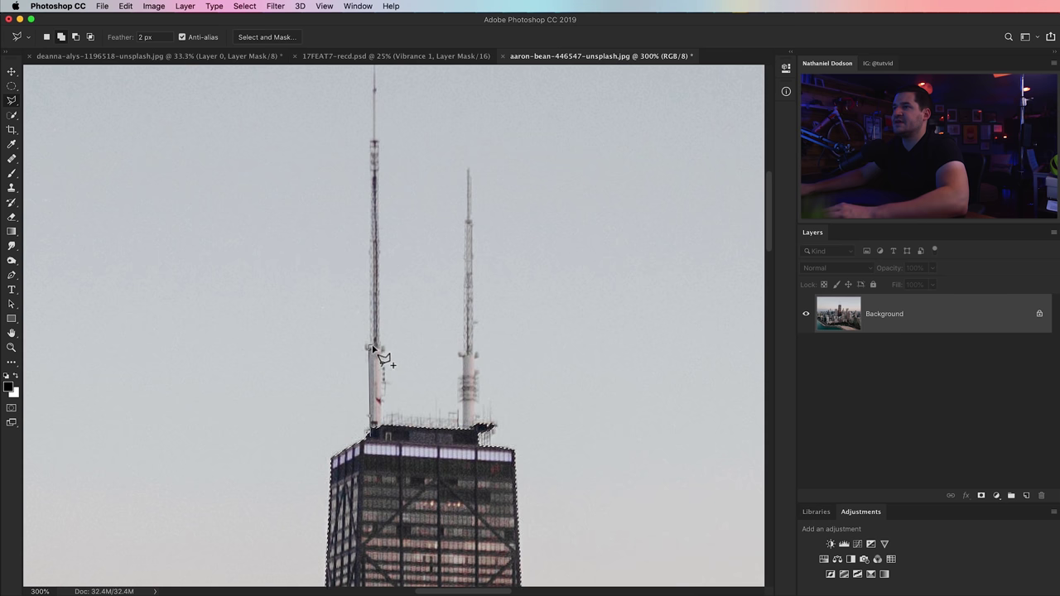
scroll(374, 356, "up", 3)
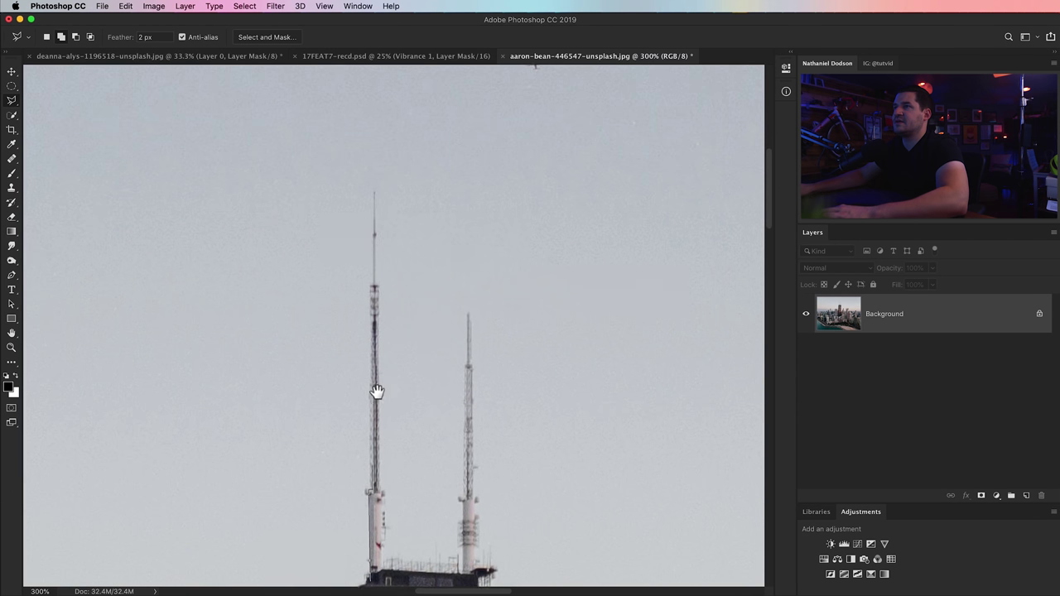
left_click(374, 193)
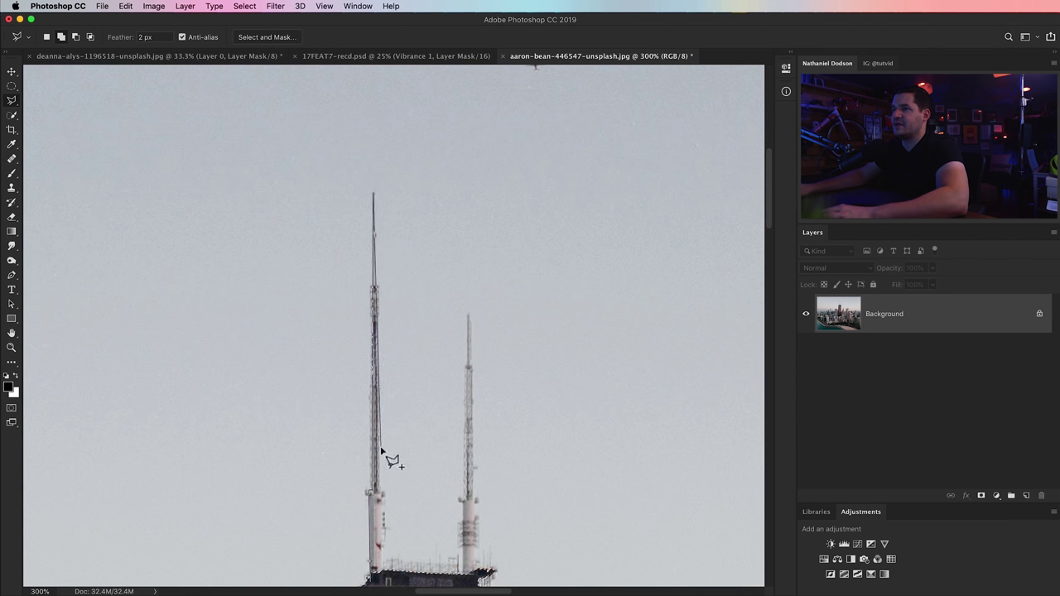
left_click(384, 494)
left_click(375, 585)
left_click(493, 571)
Add the shorter right antenna on the same tower to the selection, outlining it from the roof to its tip
left_click(461, 571)
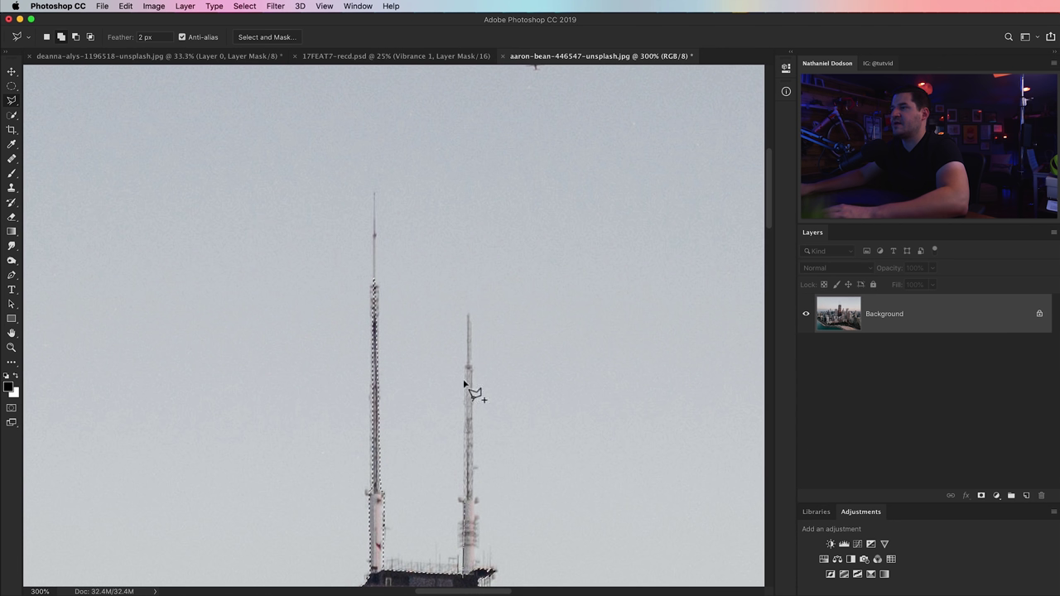
left_click(467, 316)
left_click_drag(476, 544, 474, 414)
left_click(466, 450)
left_click_drag(462, 520, 476, 497)
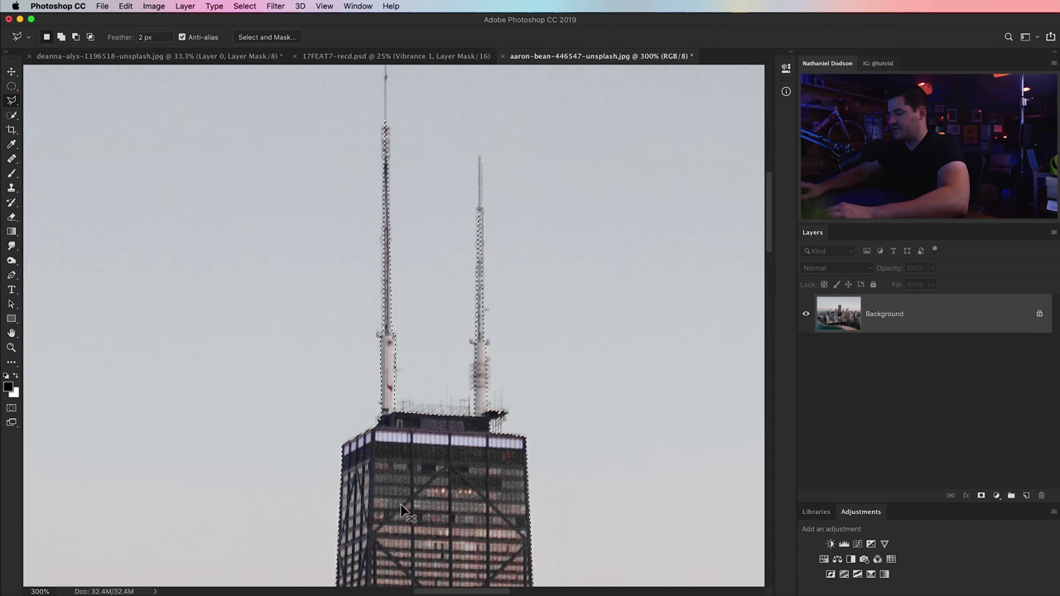
Add a layer mask from the completed city selection to hide the sky, and check the skyline across the whole image
key("super+minus")
key("super+minus")
key("super+minus")
left_click_drag(455, 324, 542, 222)
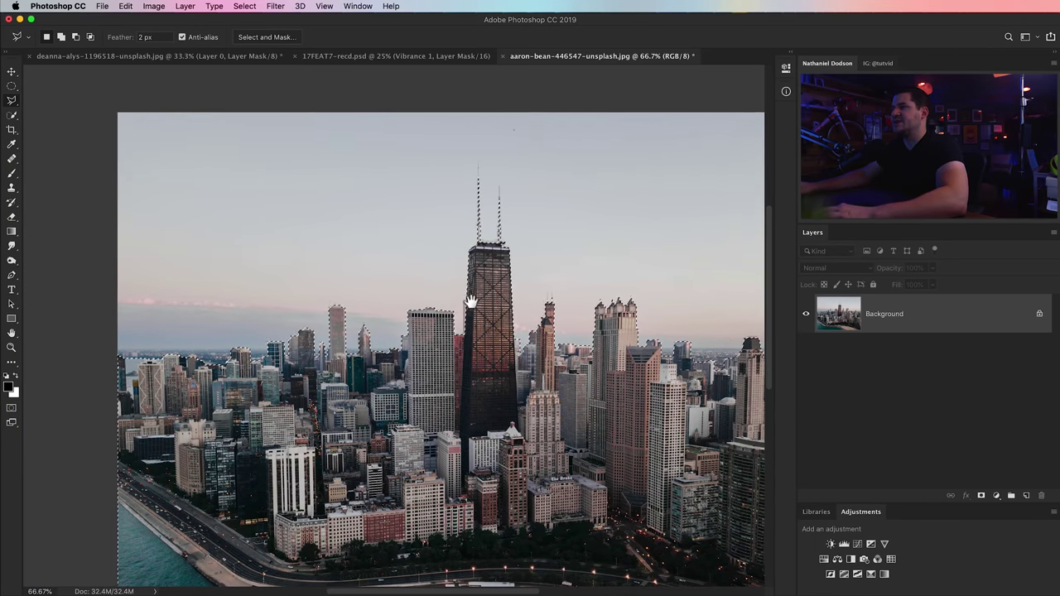
left_click(981, 496)
left_click_drag(561, 368, 531, 406)
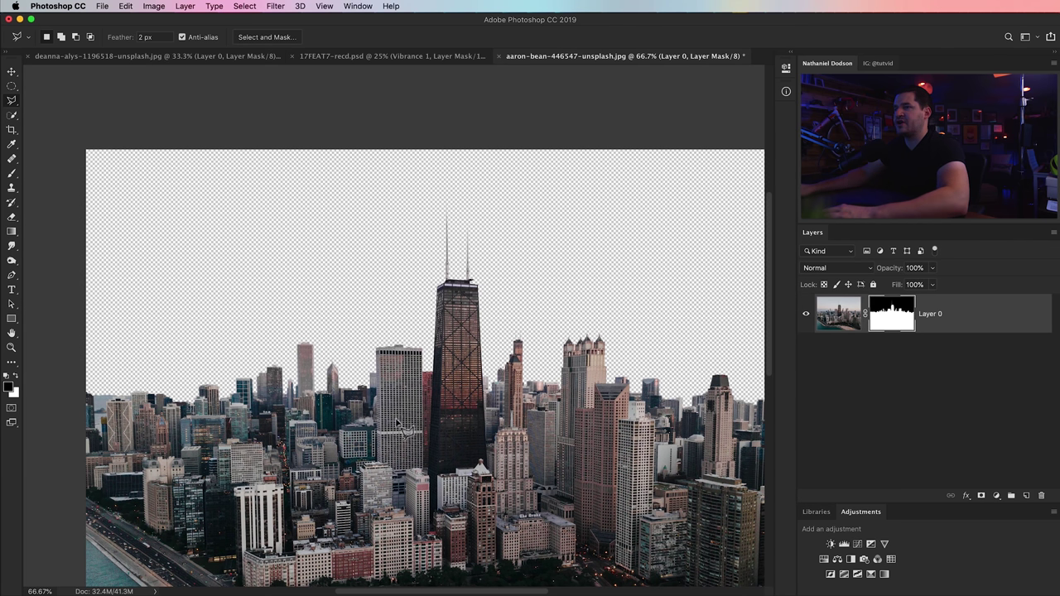
scroll(348, 289, "down", 5)
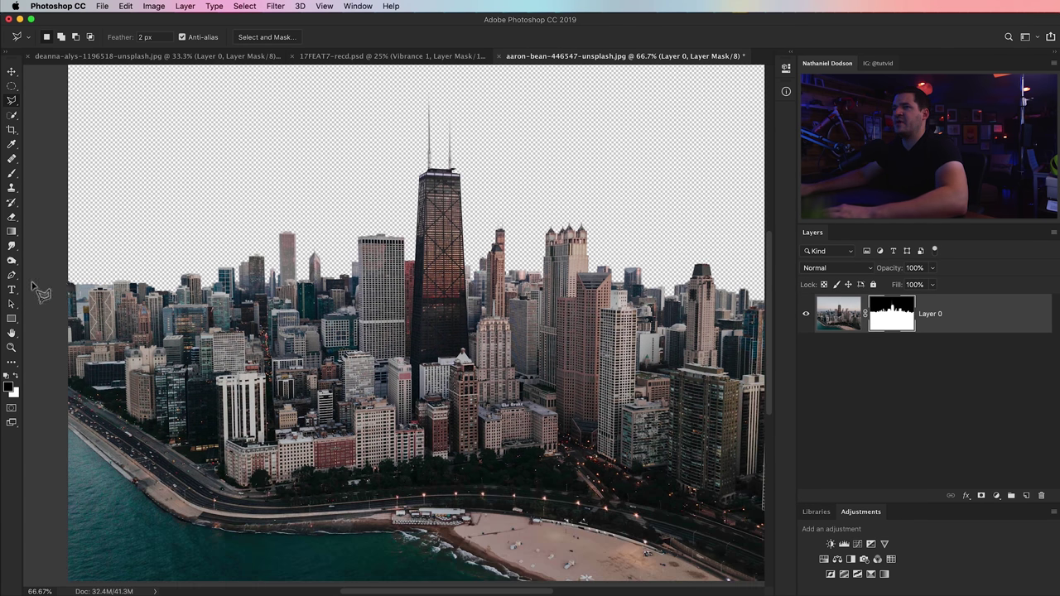
left_click_drag(534, 397, 289, 397)
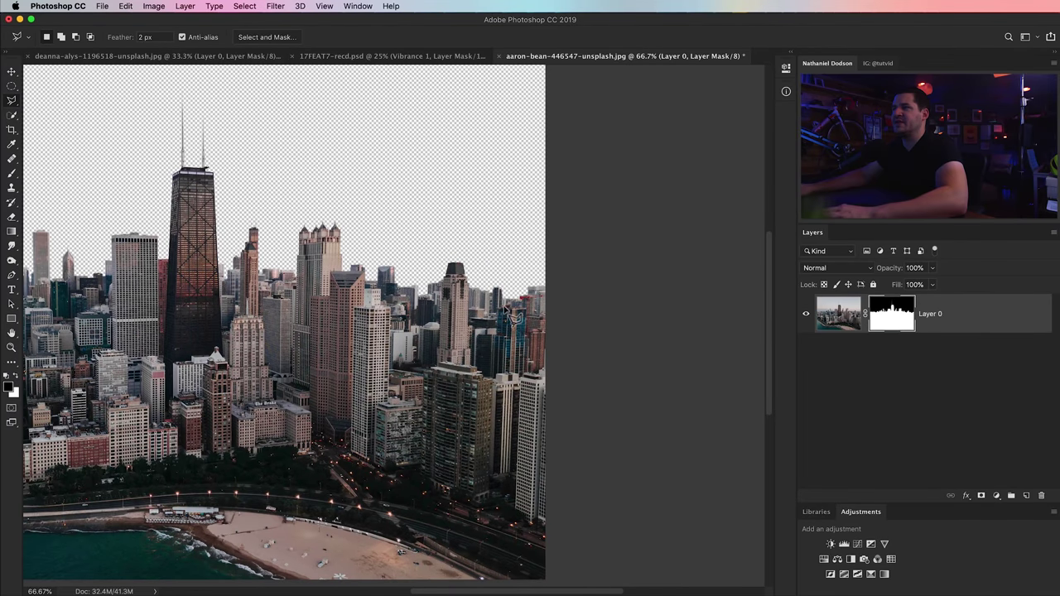
left_click_drag(307, 315, 531, 386)
key("super+minus")
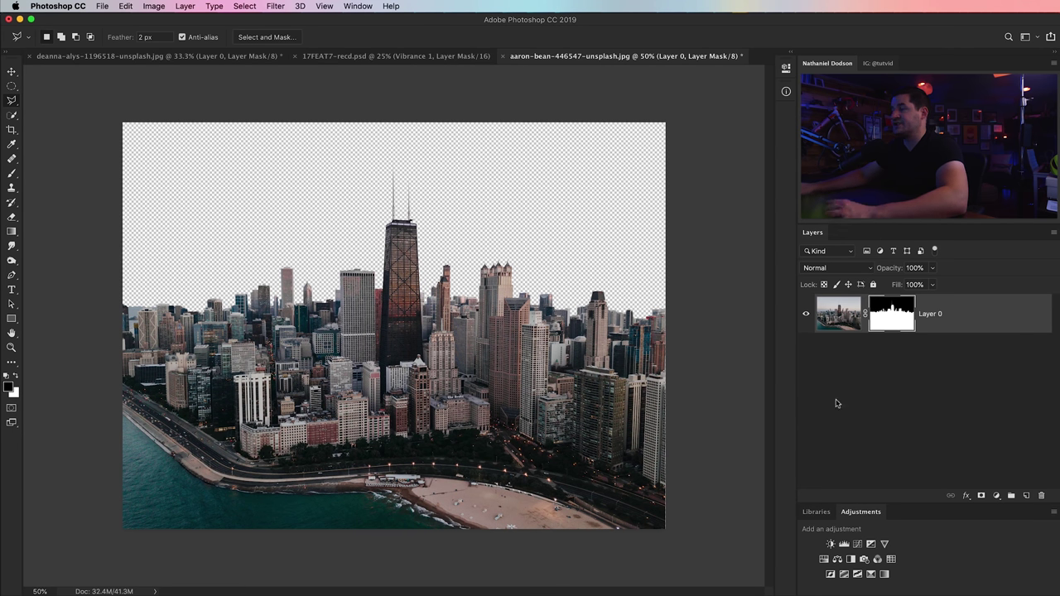
Duplicate the masked city layer, hide the original as a backup, and apply the layer mask on the copy
key("super+j")
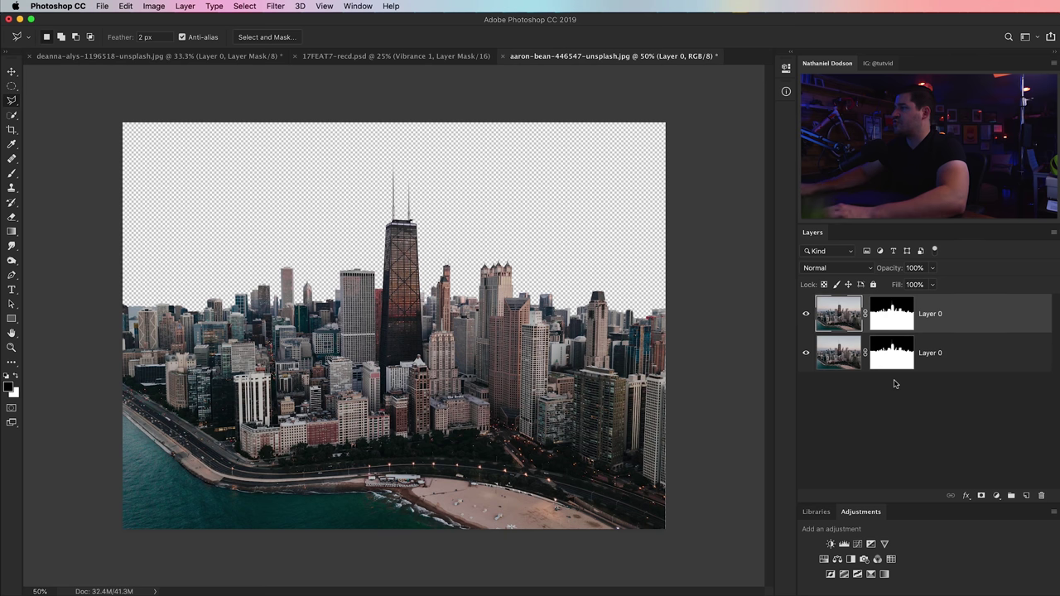
left_click(892, 315)
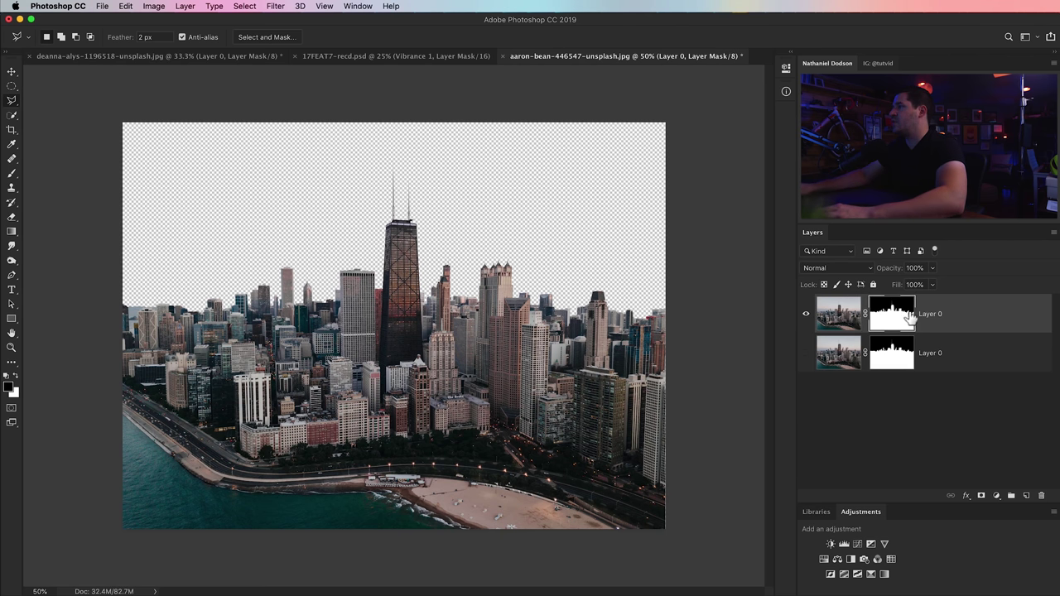
right_click(892, 315)
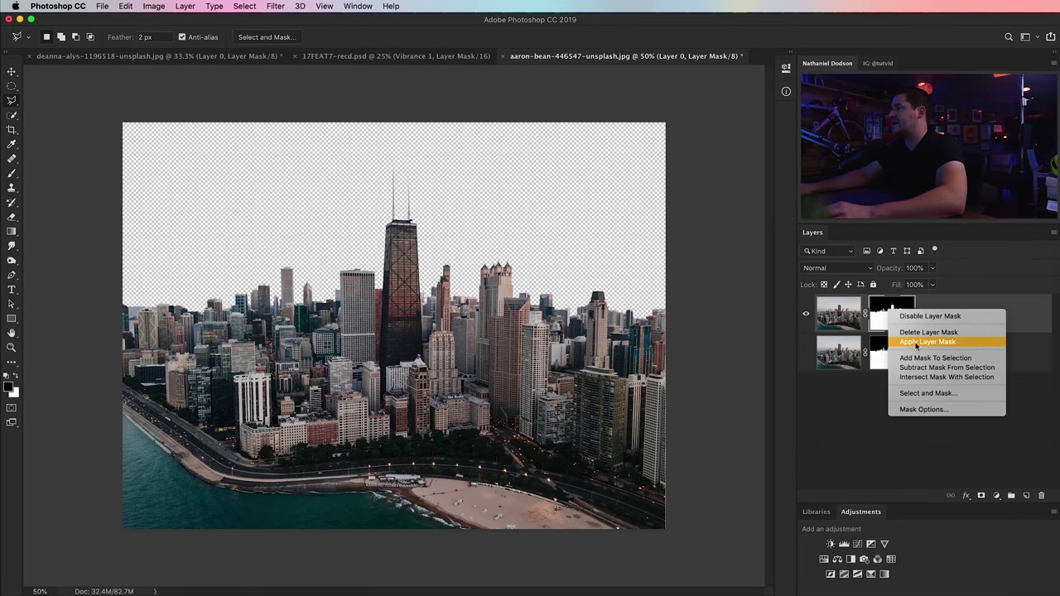
left_click(895, 340)
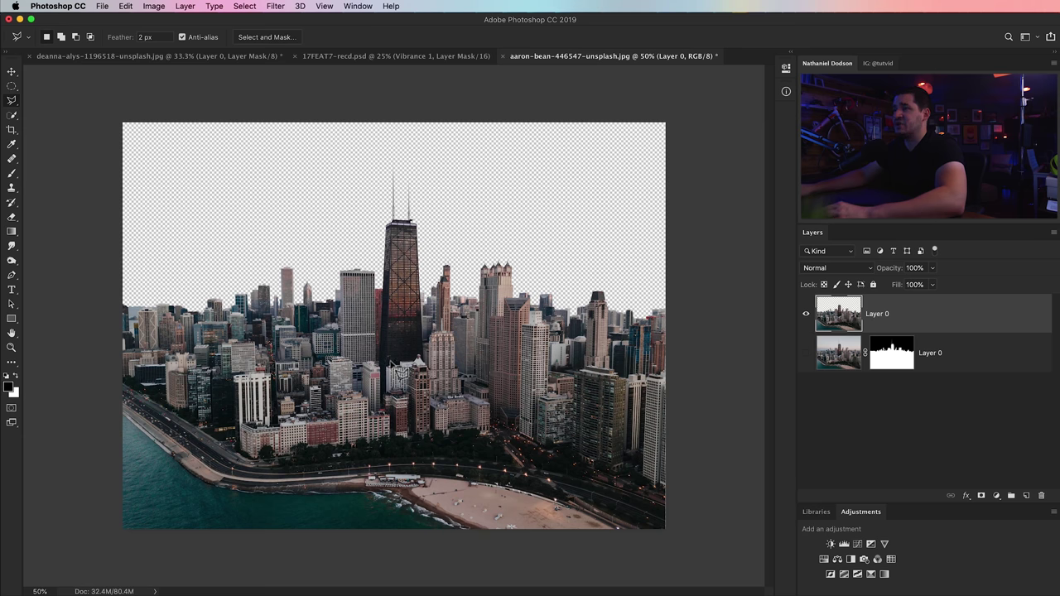
Examine the cut-out edges along the distant buildings and around the tallest tower
key("z")
left_click(293, 312)
left_click(294, 312)
left_click(293, 312)
left_click_drag(358, 356, 459, 362)
key("super+minus")
key("super+minus")
key("super+minus")
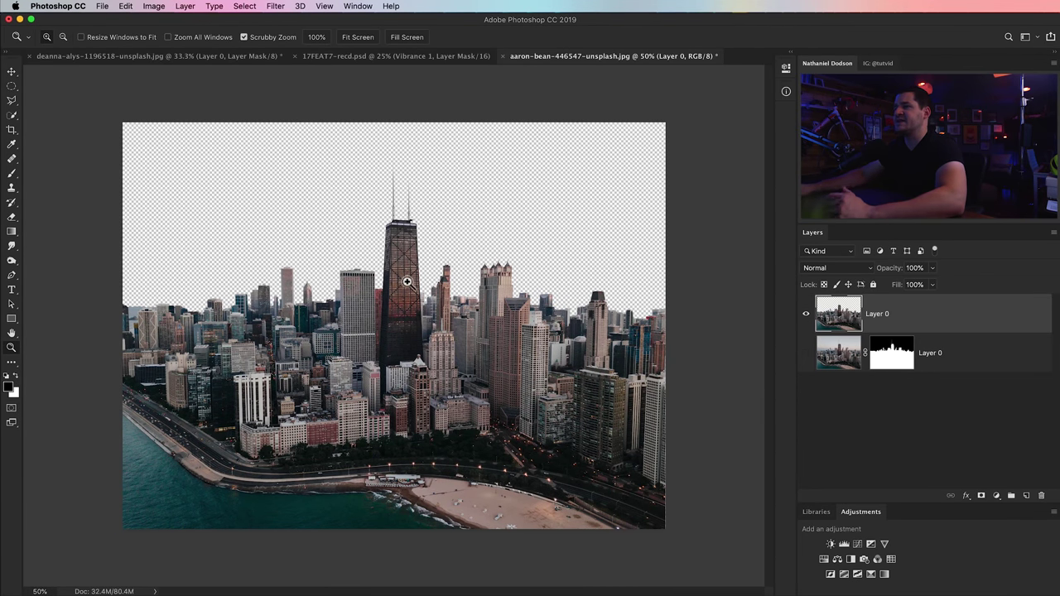
scroll(444, 254, "up", 5)
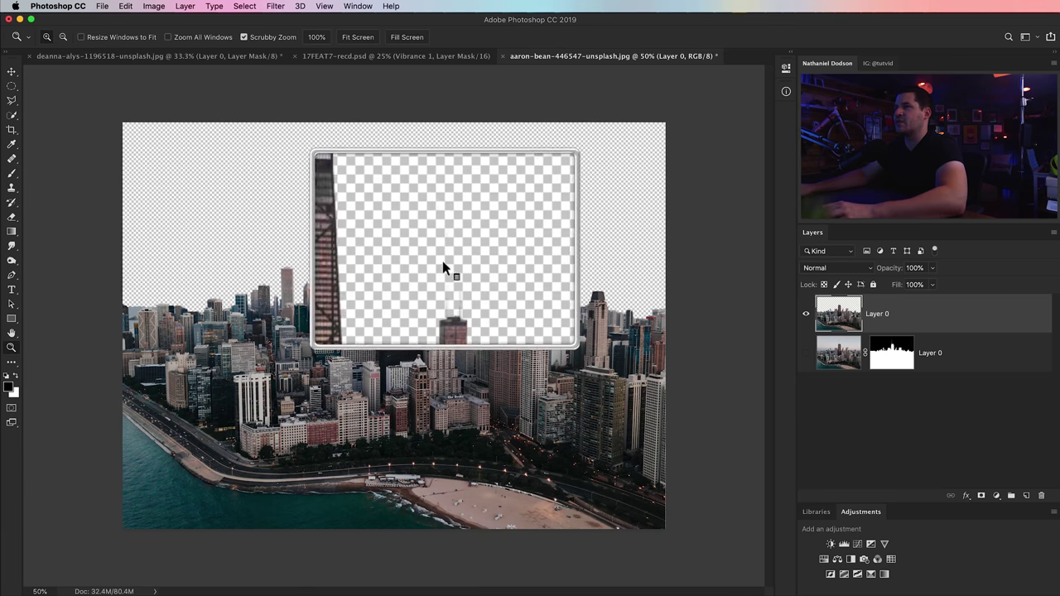
scroll(446, 275, "down", 5)
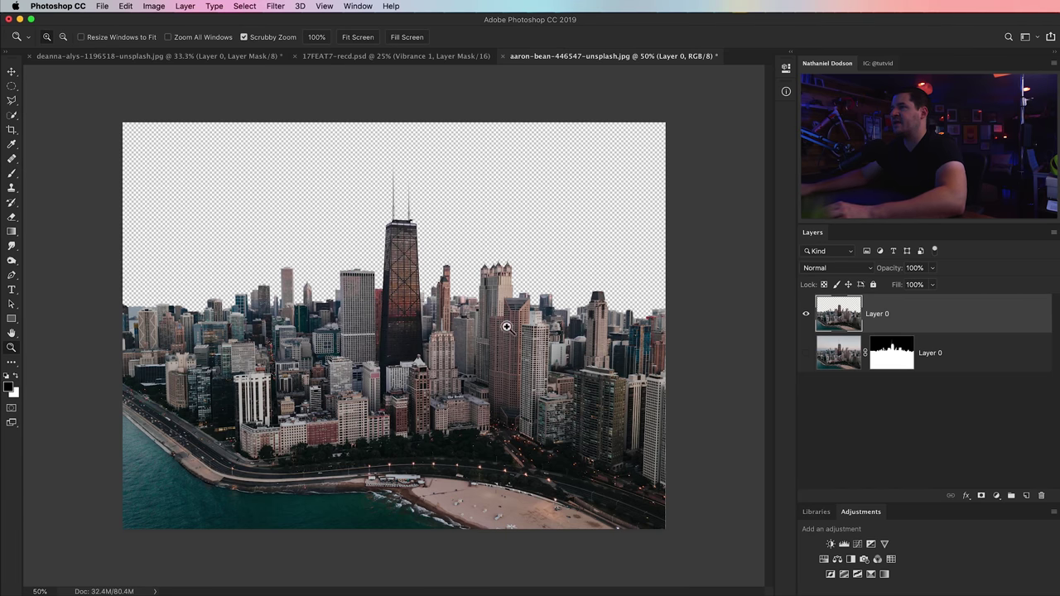
Start a Polygonal Lasso outline at the pointed tower left of the tallest one, following building edges down its right side and along the street
left_click(274, 299)
left_click(239, 291)
left_click_drag(245, 304, 321, 319)
key("l")
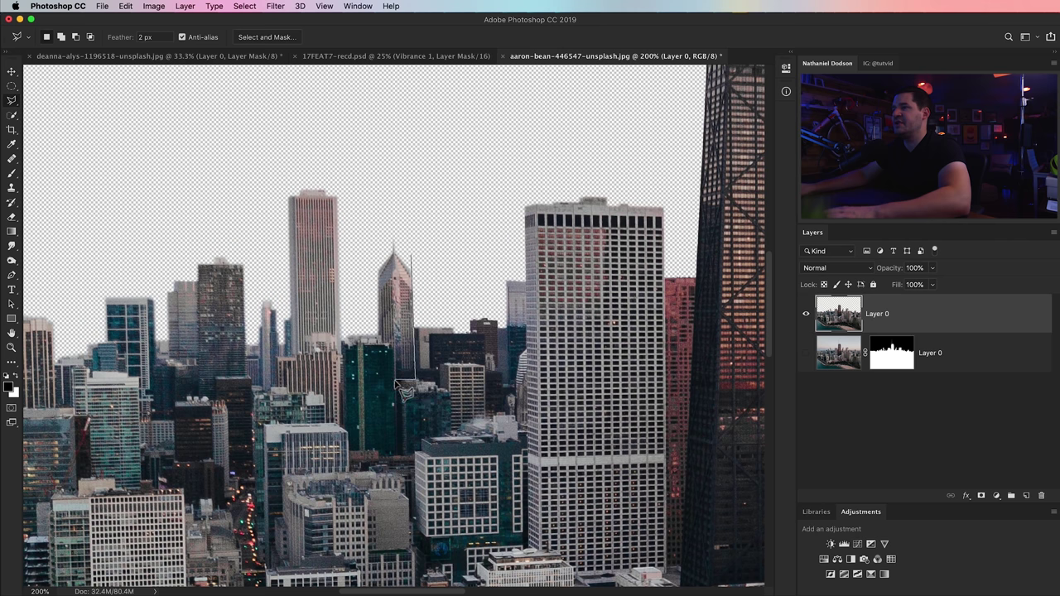
left_click(397, 380)
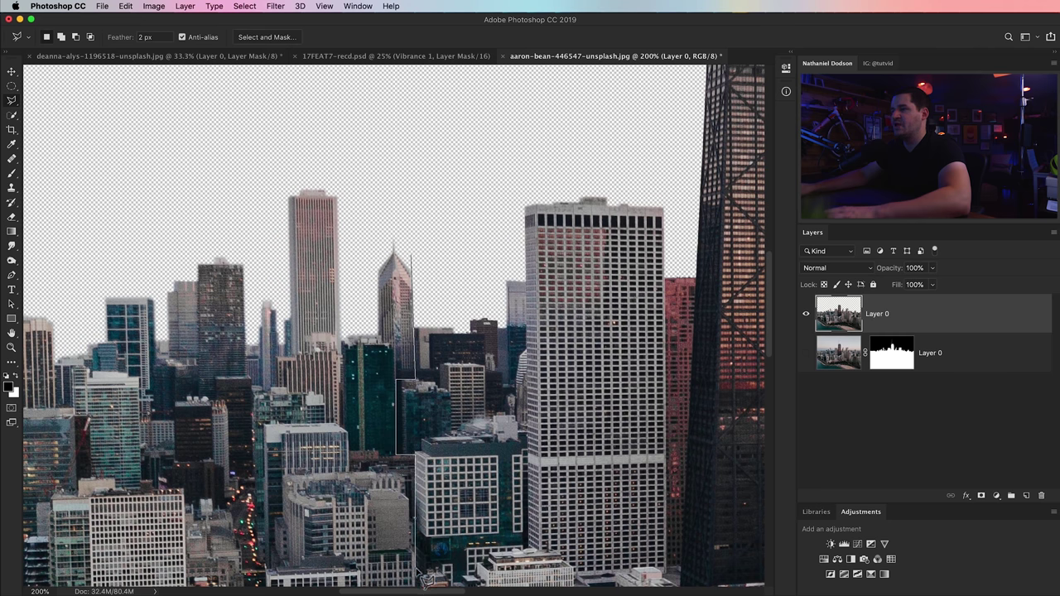
scroll(433, 250, "down", 10)
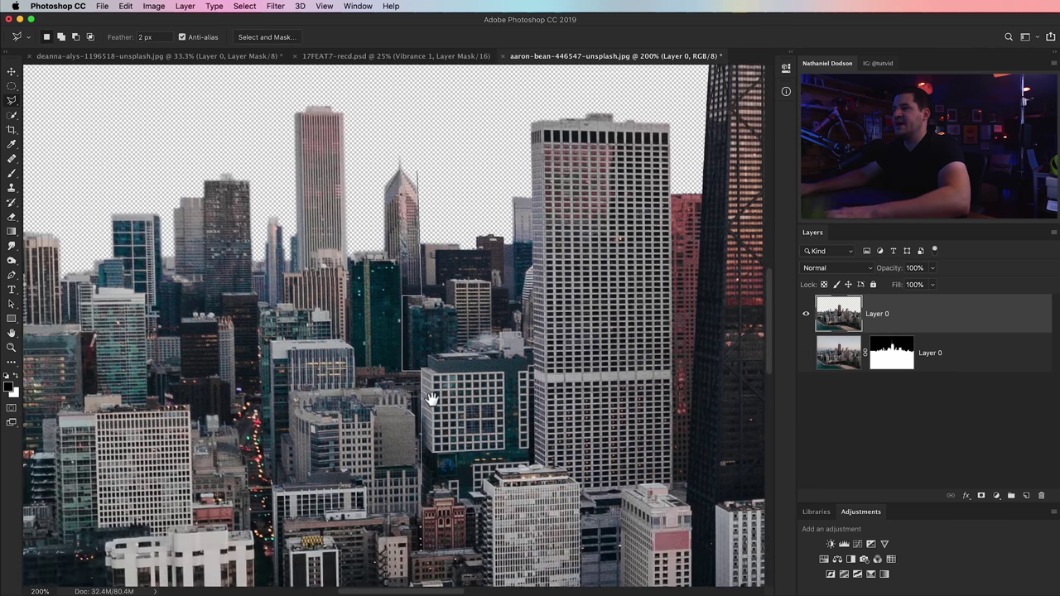
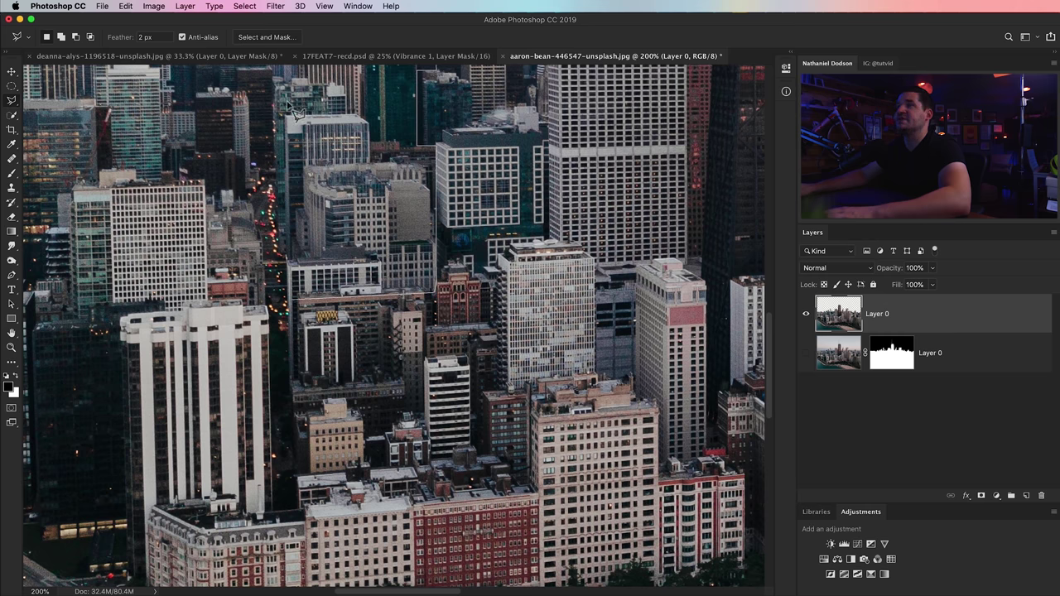
scroll(301, 146, "up", 5)
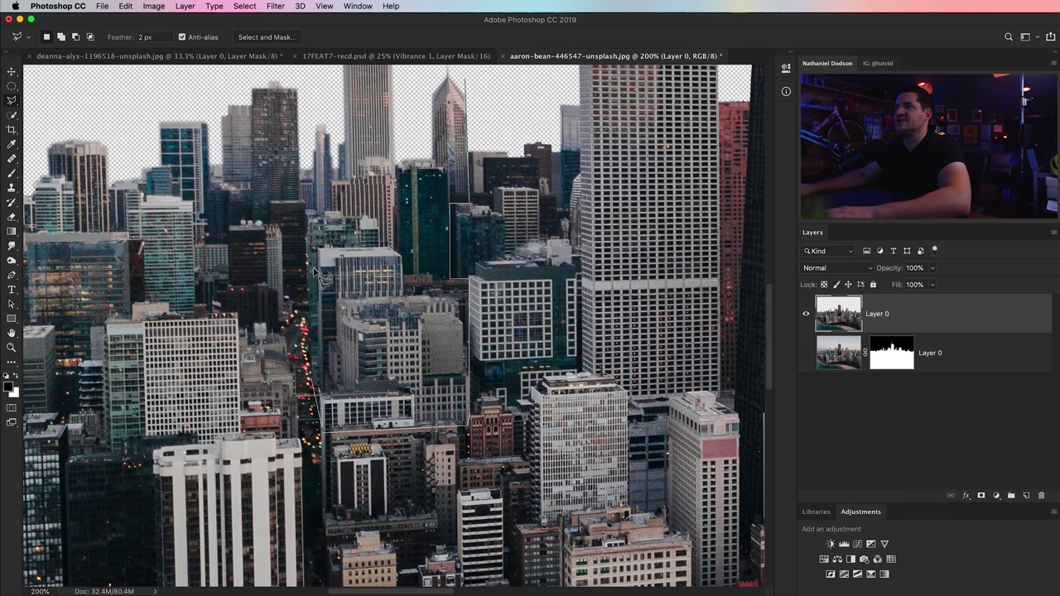
mouse_move(310, 223)
left_mouse_down()
mouse_move(344, 301)
mouse_move(373, 269)
left_mouse_up()
key("BackSpace")
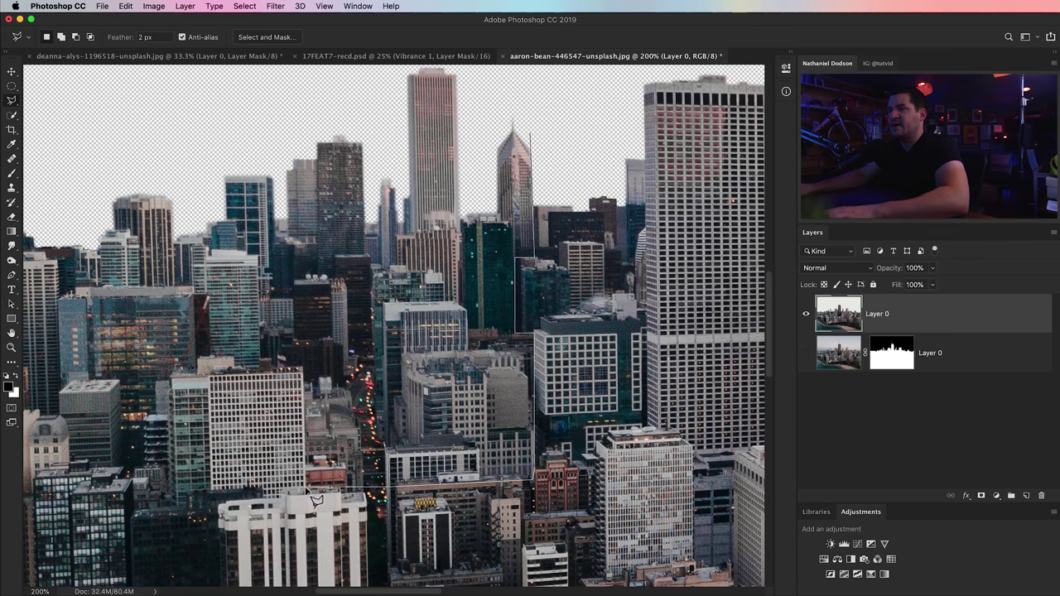
Continue the outline up the left side of the building group and over the distant towers' tops to close the selection
left_click(214, 495)
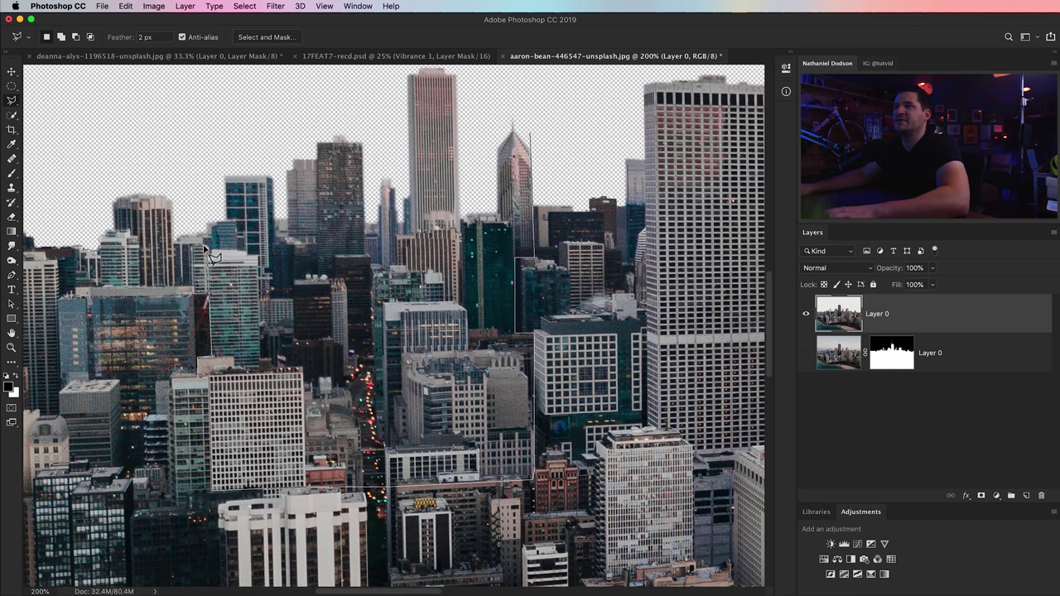
left_click(206, 120)
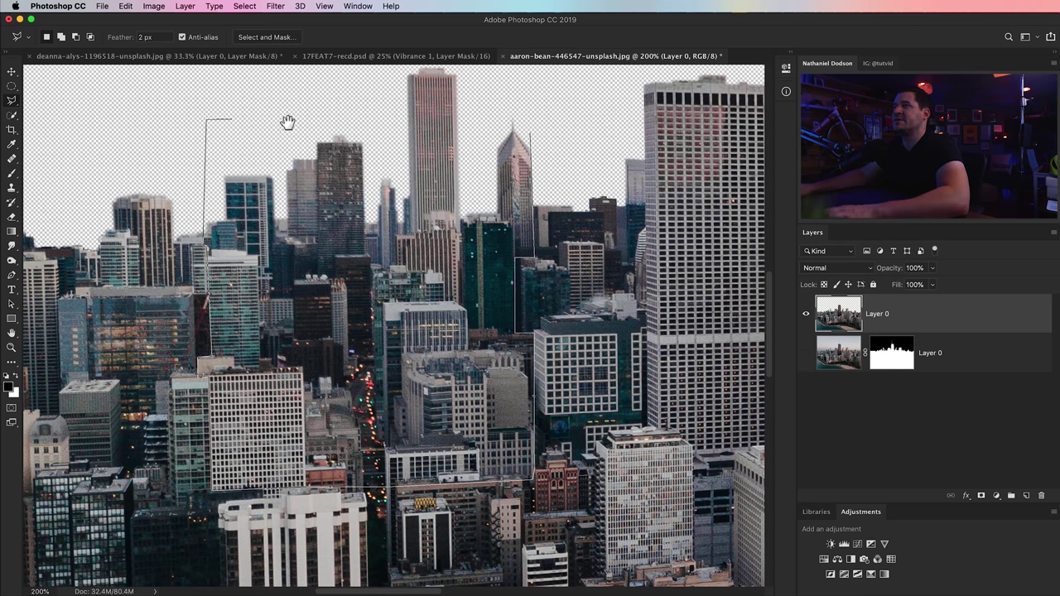
left_click_drag(284, 124, 202, 284)
left_click(290, 179)
left_click(395, 179)
left_click(444, 305)
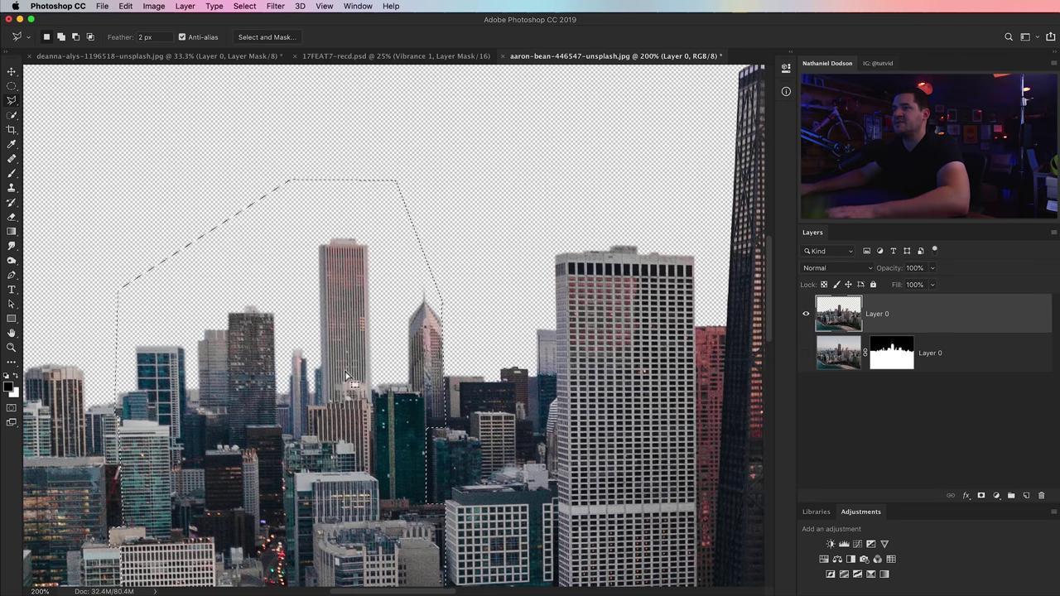
Try to shift the selected building group to the right with the Move tool, and undo the move
key("super+minus")
key("super+minus")
left_click_drag(297, 364, 246, 379)
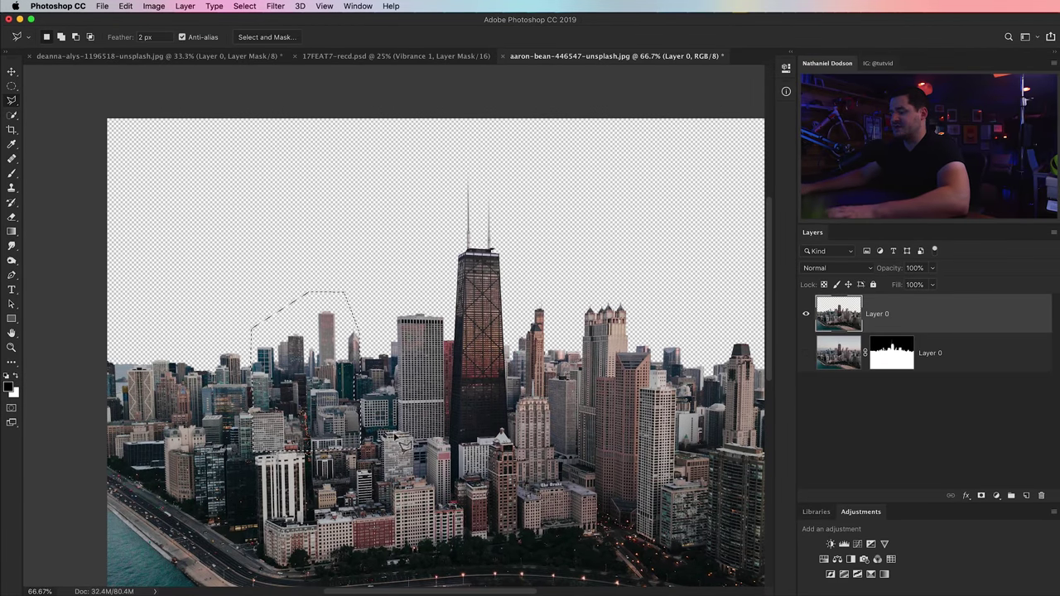
left_click(11, 72)
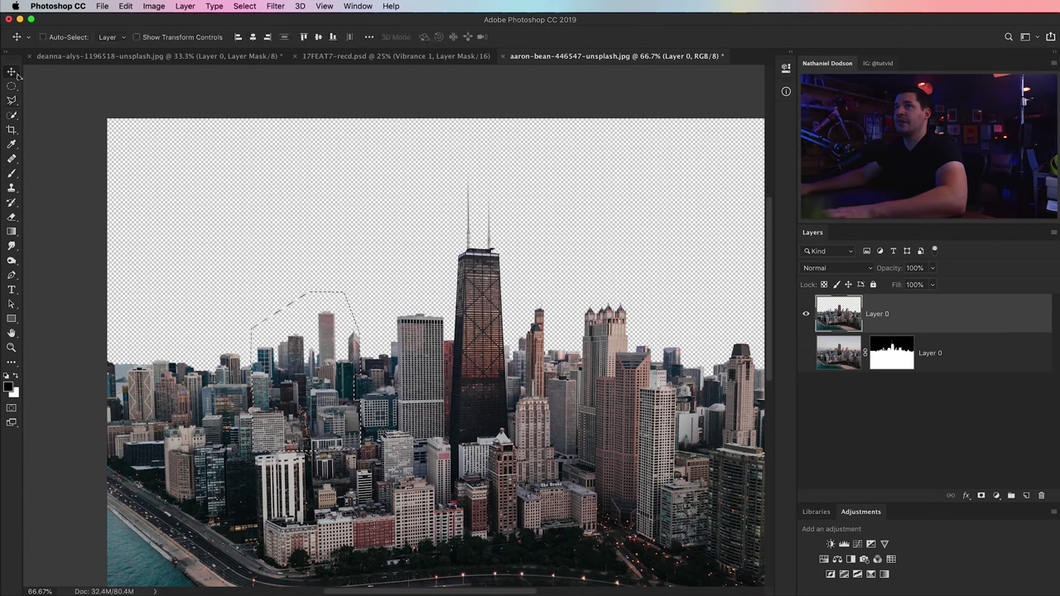
left_click_drag(246, 401, 345, 401)
key("super+z")
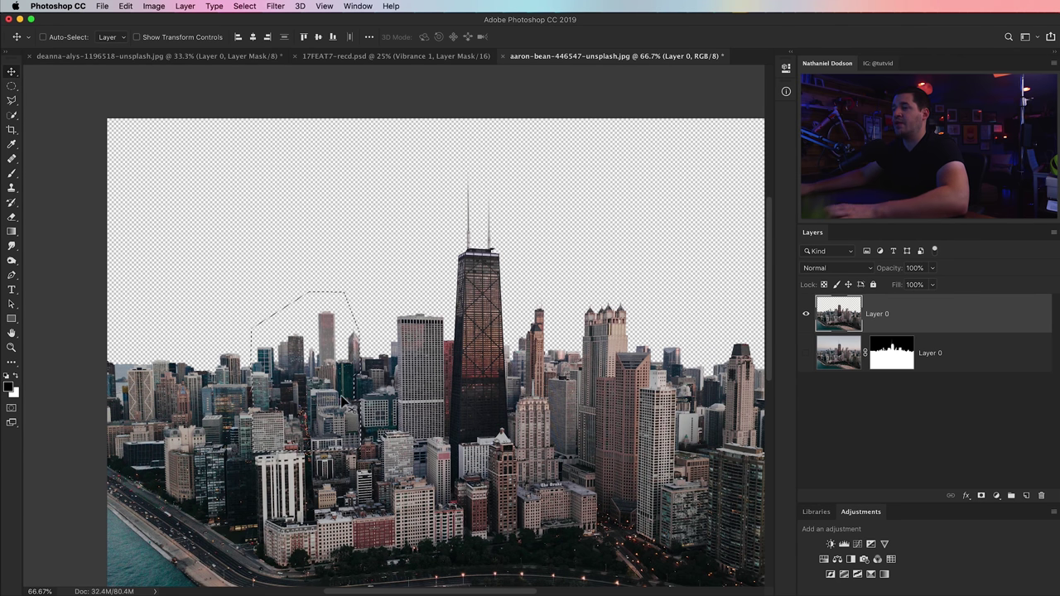
Try cutting the selected buildings onto a new layer with Layer Via Cut and moving them to the right, and undo both
left_click(186, 6)
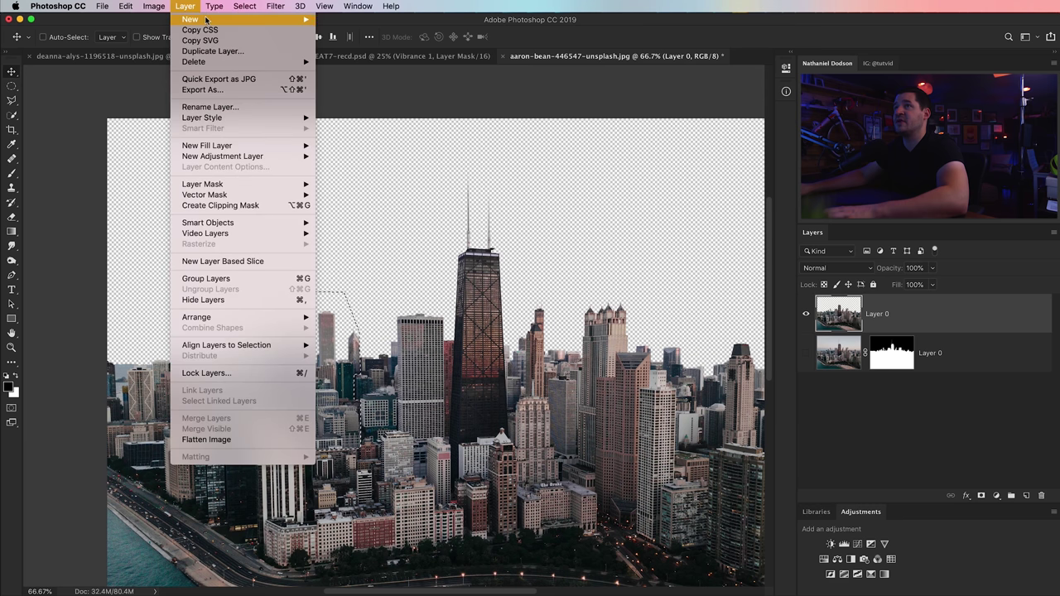
mouse_move(198, 19)
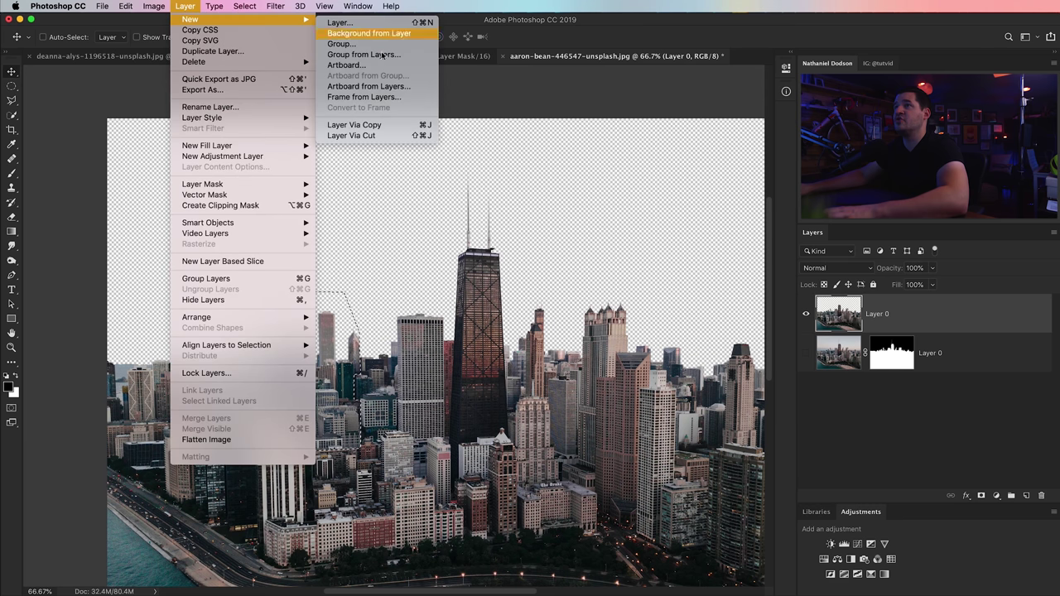
left_click(369, 136)
key("z")
left_click(299, 385)
key("v")
left_click_drag(338, 388, 432, 387)
key("ctrl+z")
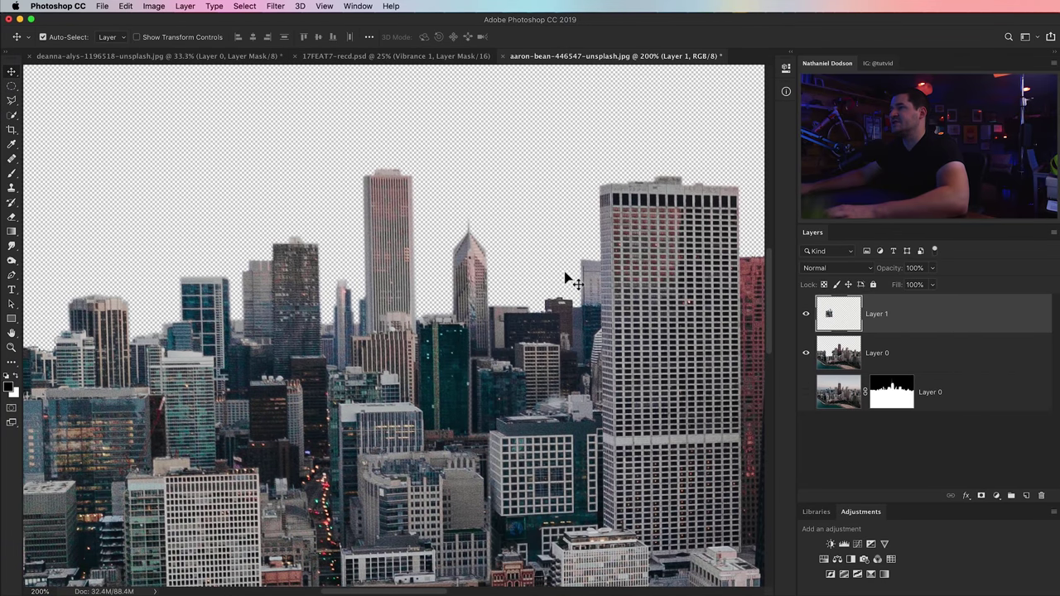
key("ctrl+z")
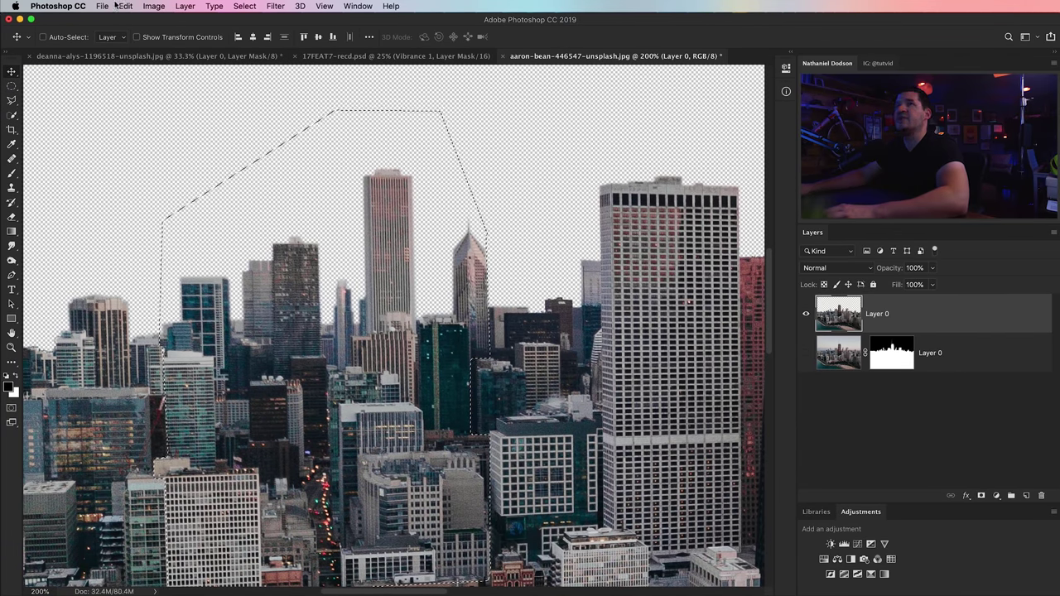
Cut the selected buildings onto a new layer, move them right toward the wide tower, and nudge them into place
key("ctrl+shift+z")
left_click_drag(462, 271, 513, 270)
left_click_drag(448, 414, 479, 414)
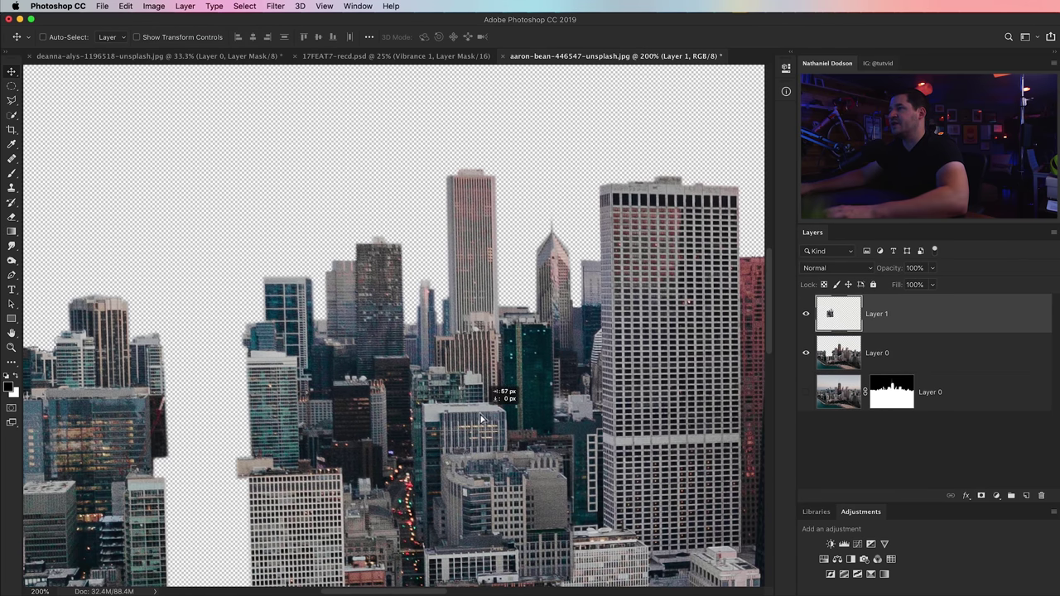
scroll(591, 260, "down", 5)
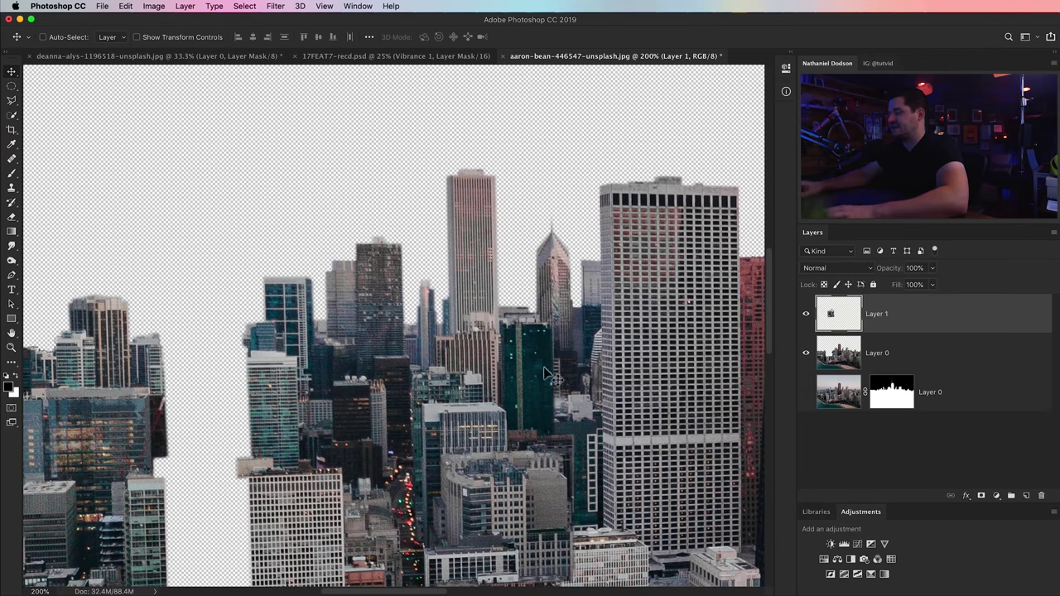
key("shift+Right")
key("shift+Right")
key("Left")
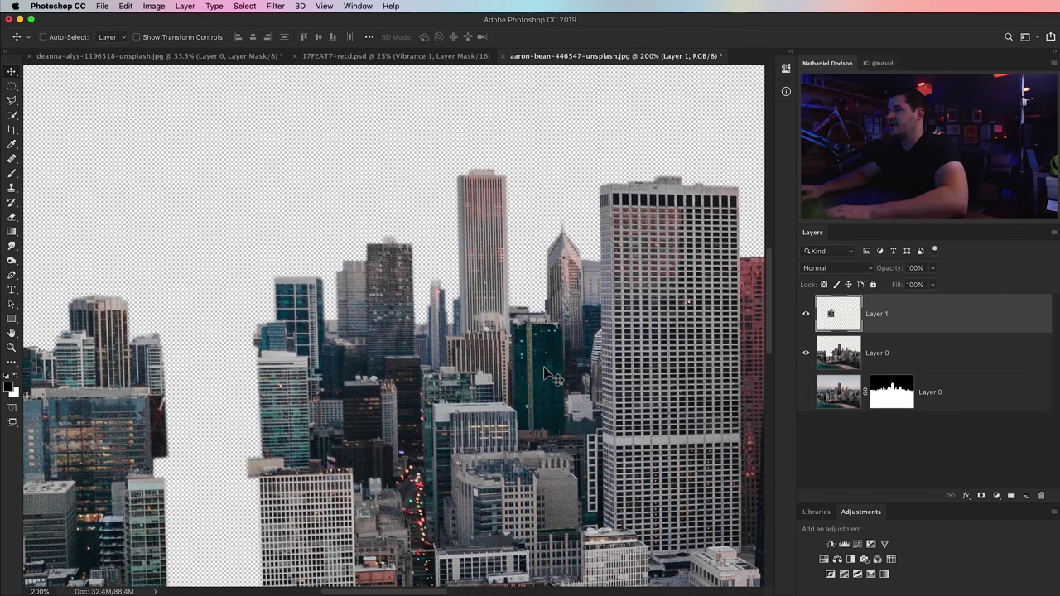
scroll(545, 375, "down", 5)
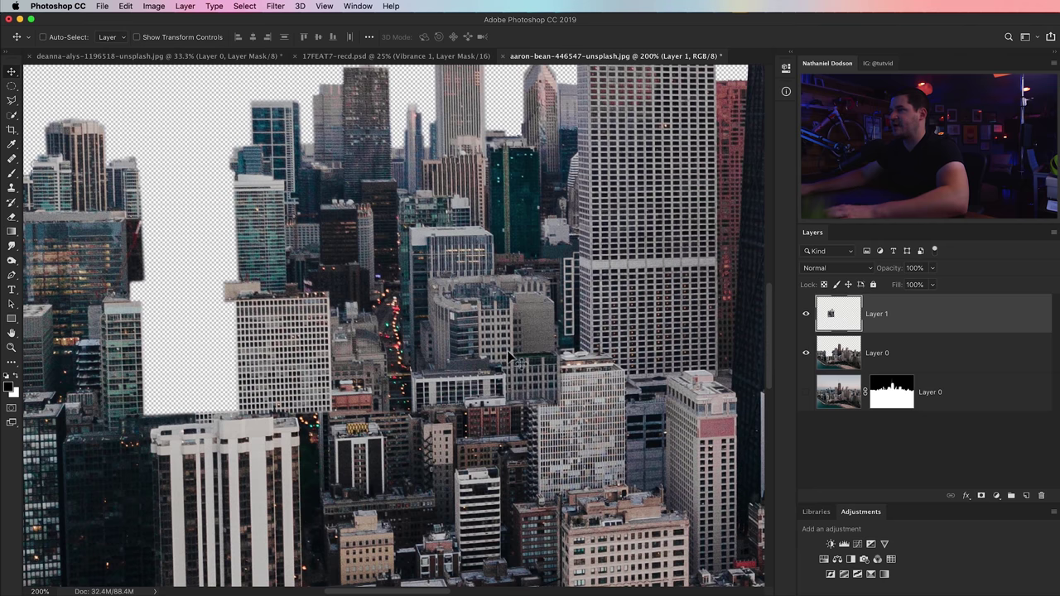
Lower Layer 1 to 66% opacity, delete the part covering the white building's top corner, deselect, and restore 100% opacity
left_click_drag(886, 275, 882, 275)
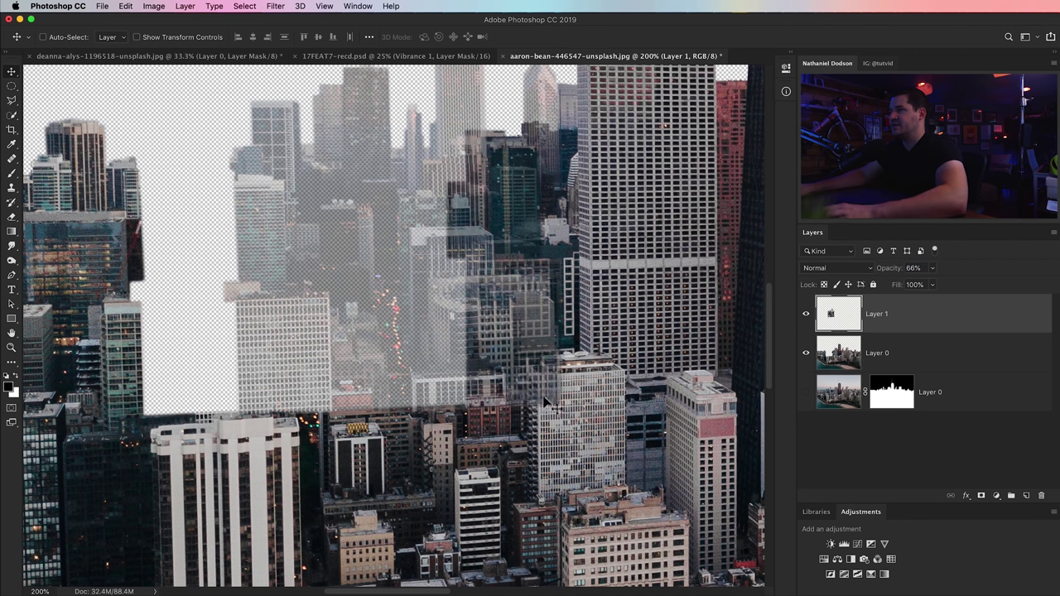
key("l")
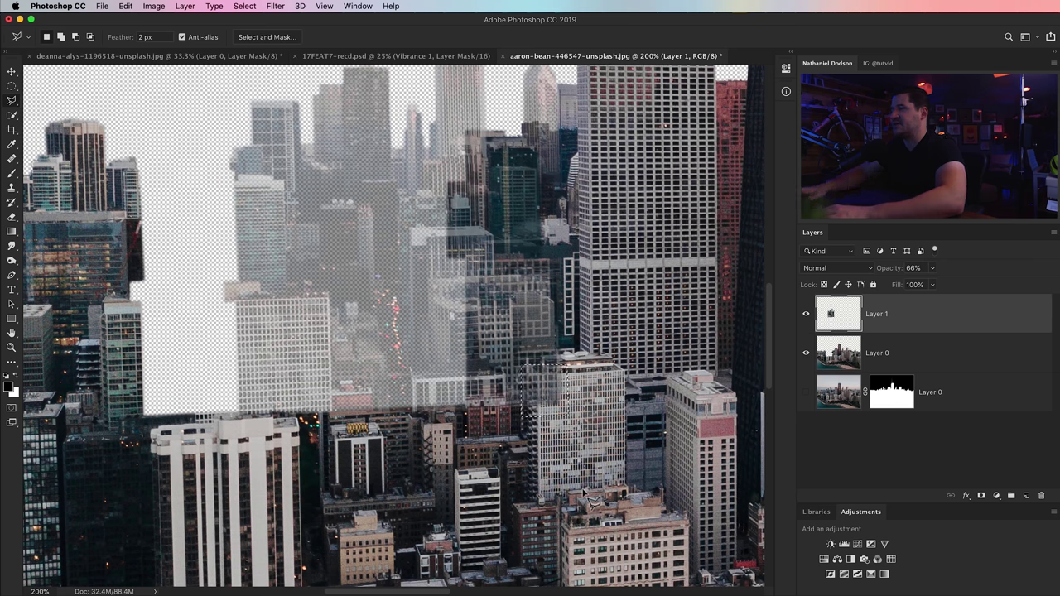
key("Delete")
key("super+d")
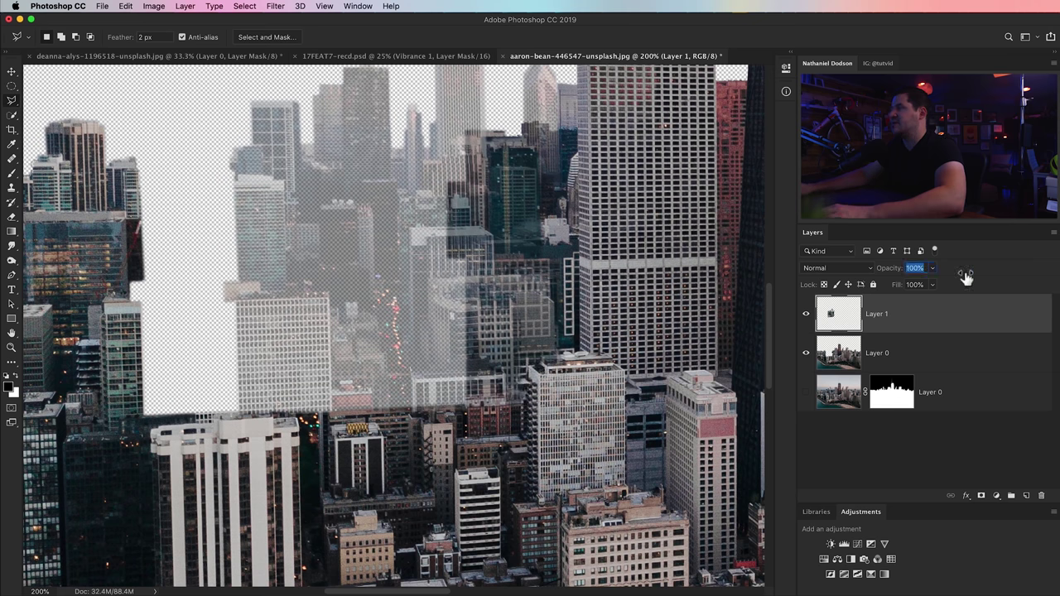
left_click_drag(966, 277, 969, 271)
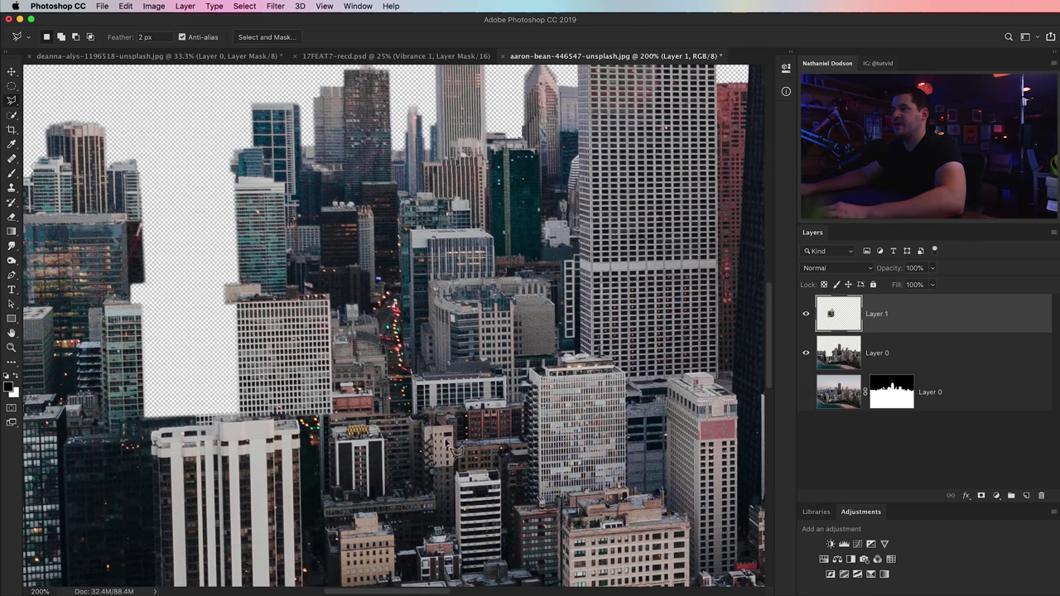
Preview Layer 1 at 50% opacity, try deleting a small piece at its lower edge, and undo the deletion
left_click_drag(435, 379, 447, 397)
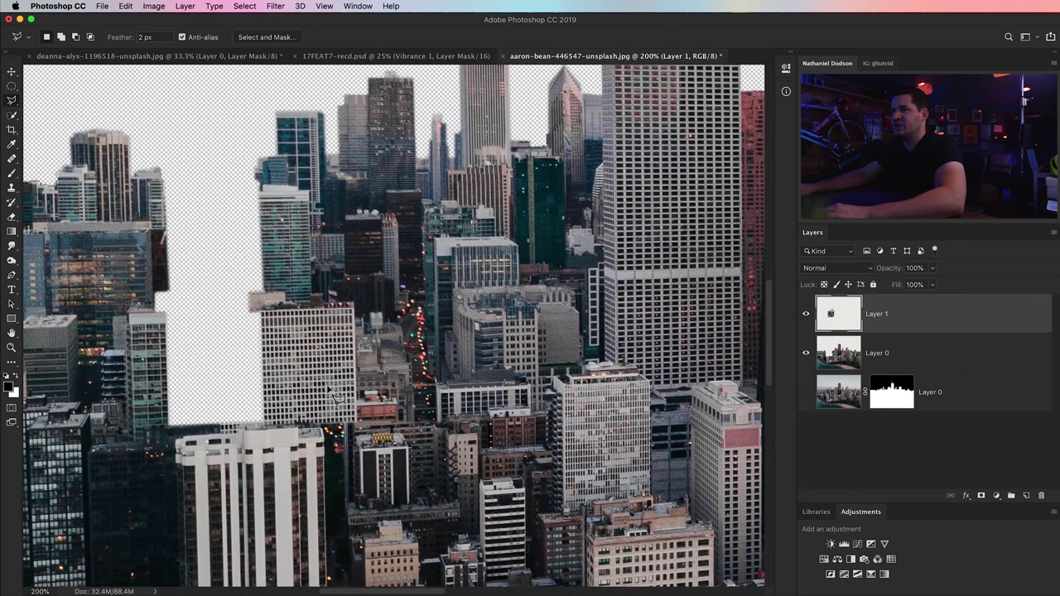
left_click_drag(334, 350, 402, 353)
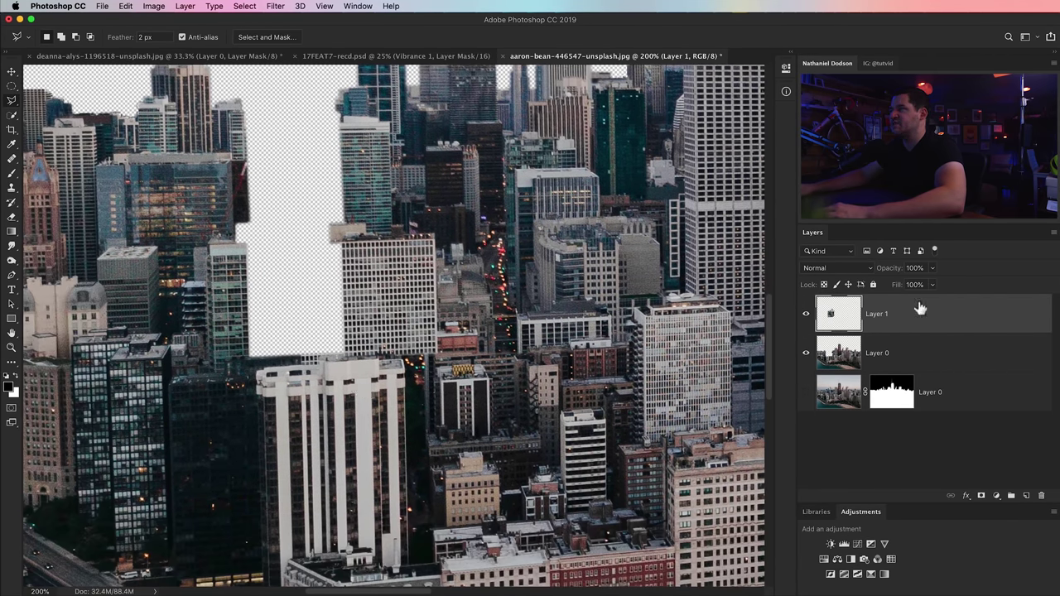
key("5")
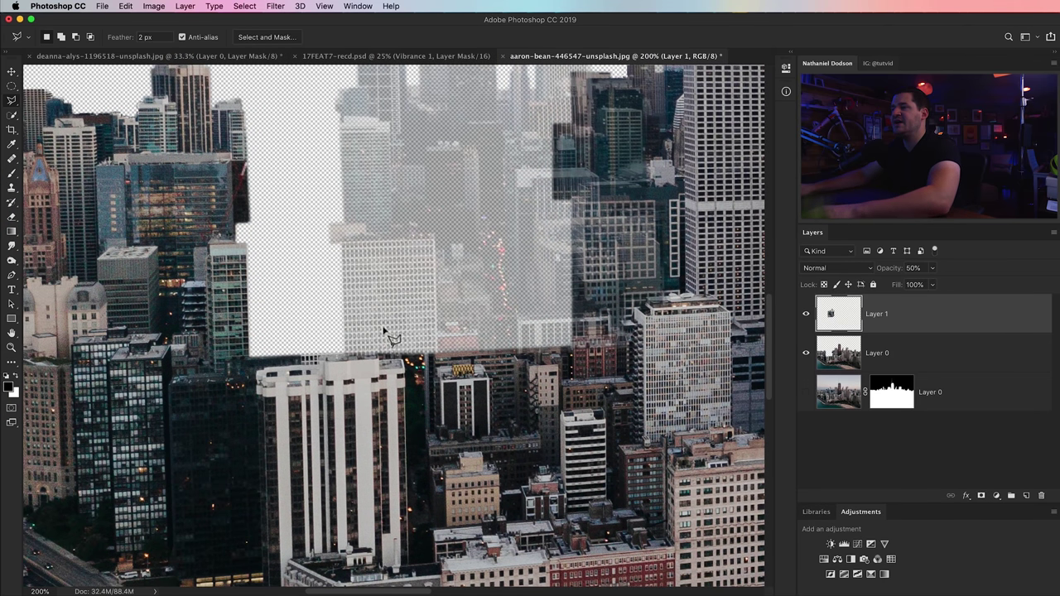
key("0")
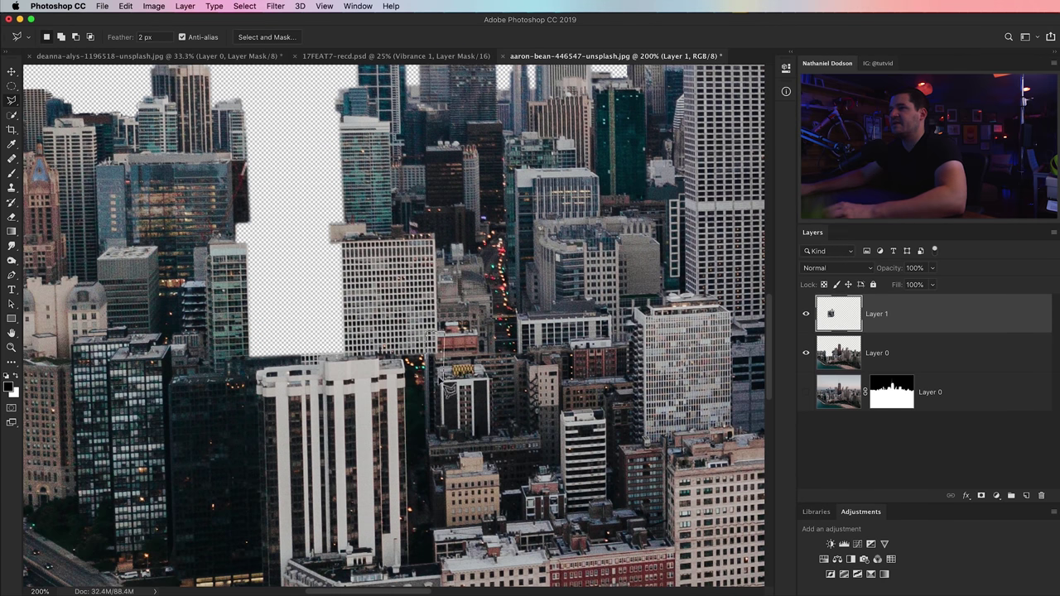
key("Delete")
key("super+d")
key("super+z")
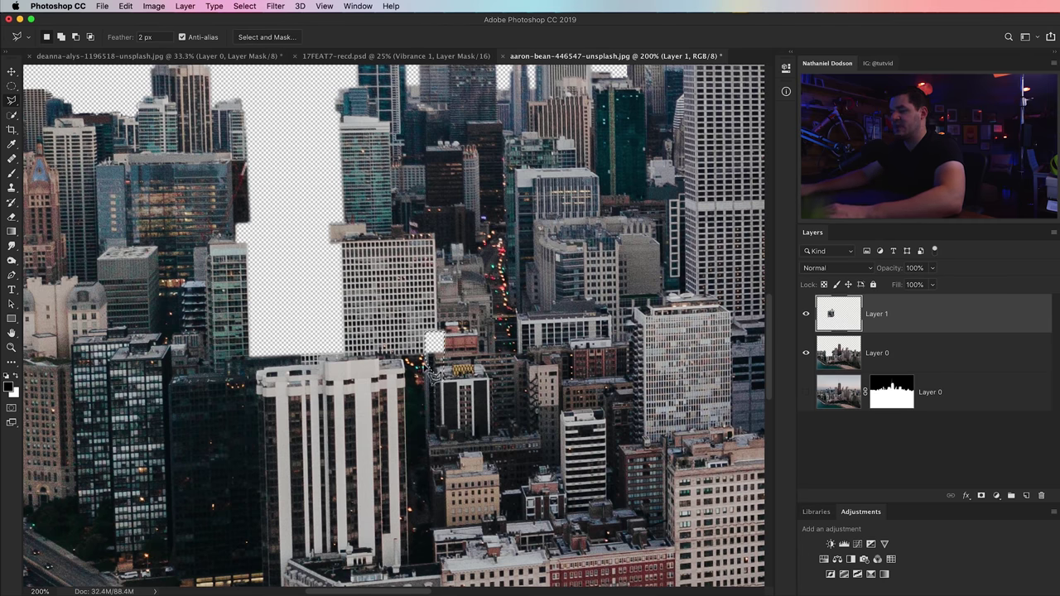
left_click(806, 316)
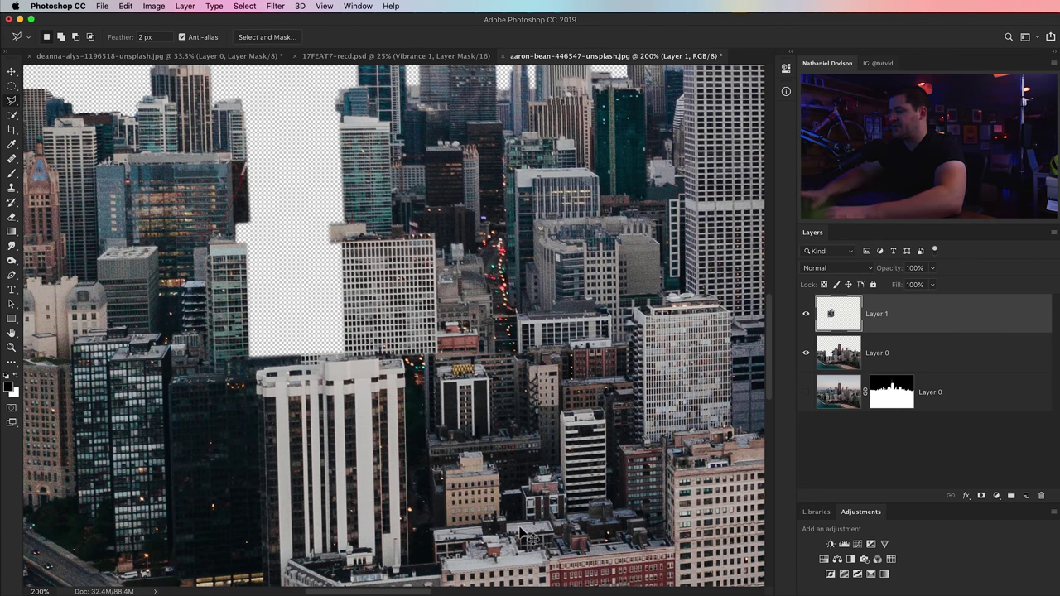
Start a Polygonal Lasso outline at the street beside The Drake hotel, following the hotel roof and rising along the building group's left side
key("super+minus")
key("super+minus")
left_click_drag(438, 350, 307, 421)
left_click_drag(522, 331, 393, 328)
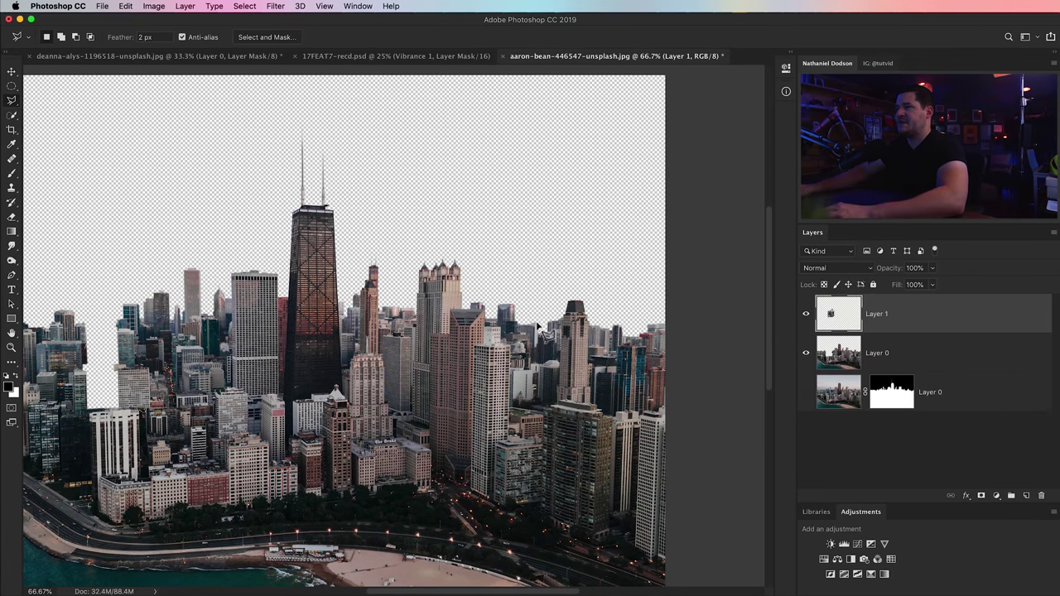
key("super+plus")
key("super+plus")
left_click_drag(425, 570, 376, 418)
left_click(455, 550)
left_click(373, 510)
left_click(352, 456)
left_click(401, 486)
left_click_drag(406, 281, 405, 514)
left_click(419, 172)
Carry the outline around the building tops and down beside the curved tower to the street, closing the selection
left_click(686, 282)
left_click_drag(723, 324, 473, 82)
left_click(684, 80)
left_click(678, 281)
left_click(690, 283)
left_click(690, 404)
left_click(548, 410)
scroll(546, 501, "down", 5)
left_click(536, 462)
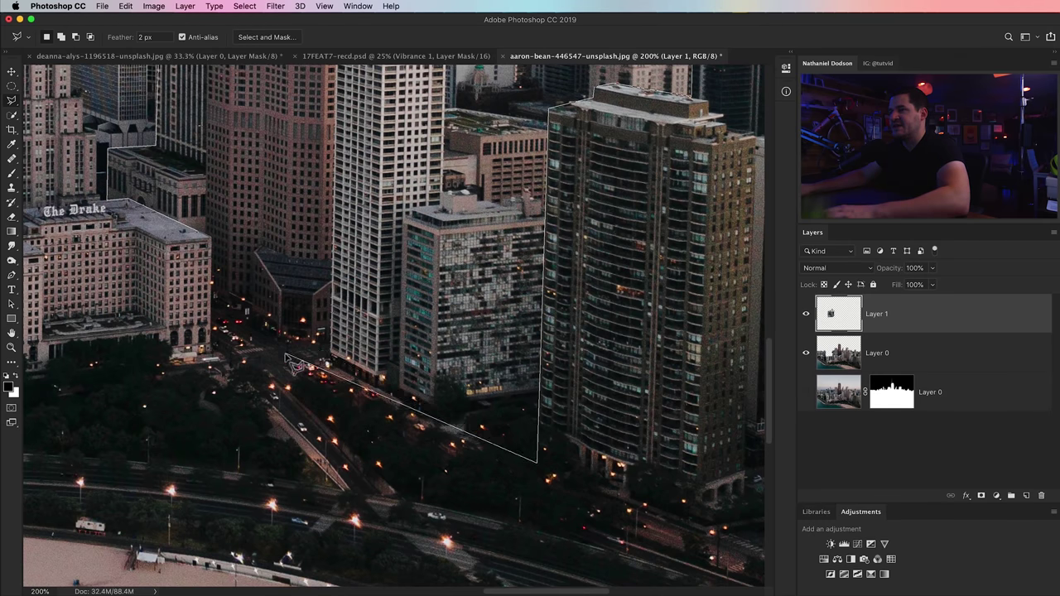
left_click(205, 233)
Cut the selected buildings from Layer 0 onto a new layer and move them left toward the tallest tower
key("super+shift+j")
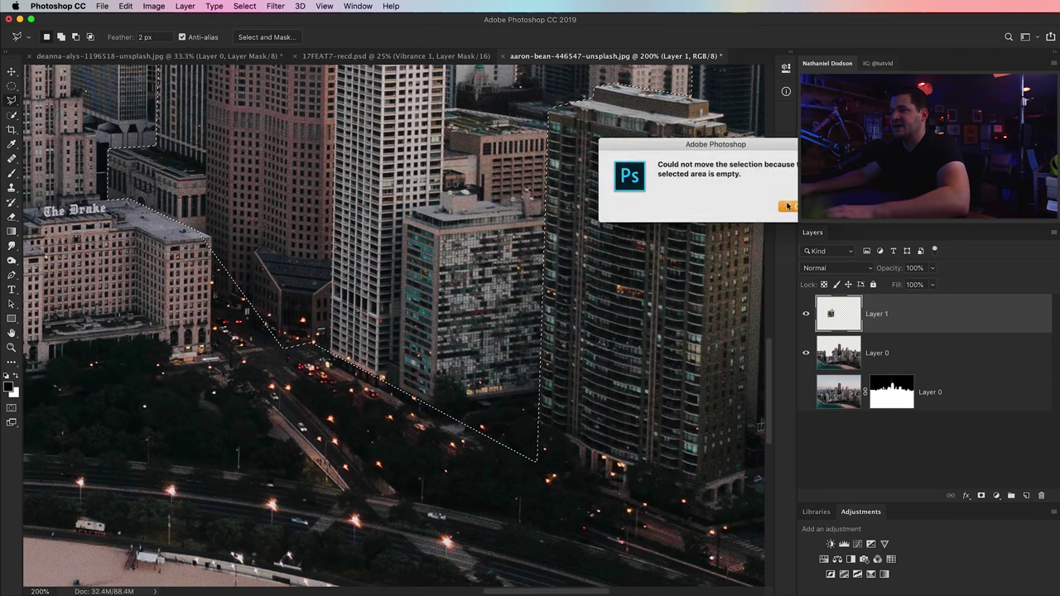
key("Return")
key("super+minus")
key("super+minus")
left_click(890, 353)
key("super+shift+j")
left_click(403, 256, "super")
left_click_drag(490, 305, 440, 304)
Lower Layer 2 to 50% opacity and outline the part overlapping The Drake hotel with the Polygonal Lasso
key("5")
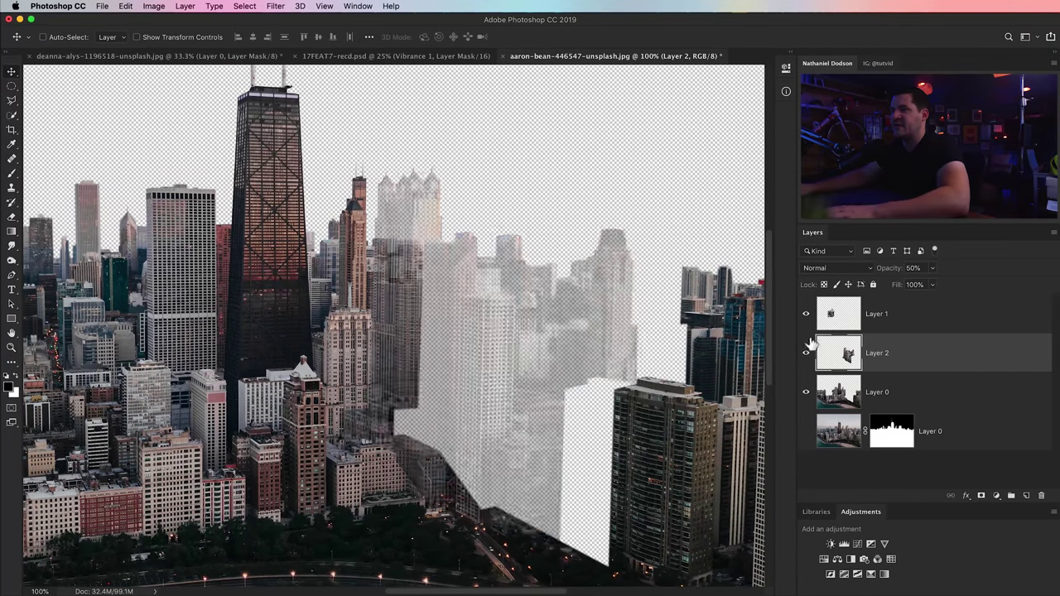
left_click(452, 497, "super")
key("l")
left_click(426, 567)
left_click(428, 365)
left_click(300, 313)
left_click(114, 329)
left_click(426, 566)
Subtract a small area near the hotel's corner from the selection, delete the overlap, deselect, and restore Layer 2 to 100% opacity
key("super+z")
left_click(440, 419, "alt")
left_click(406, 363)
left_click(385, 334)
left_click(459, 344)
left_click(440, 419)
key("Delete")
key("super+z")
key("Delete")
key("super+d")
key("0")
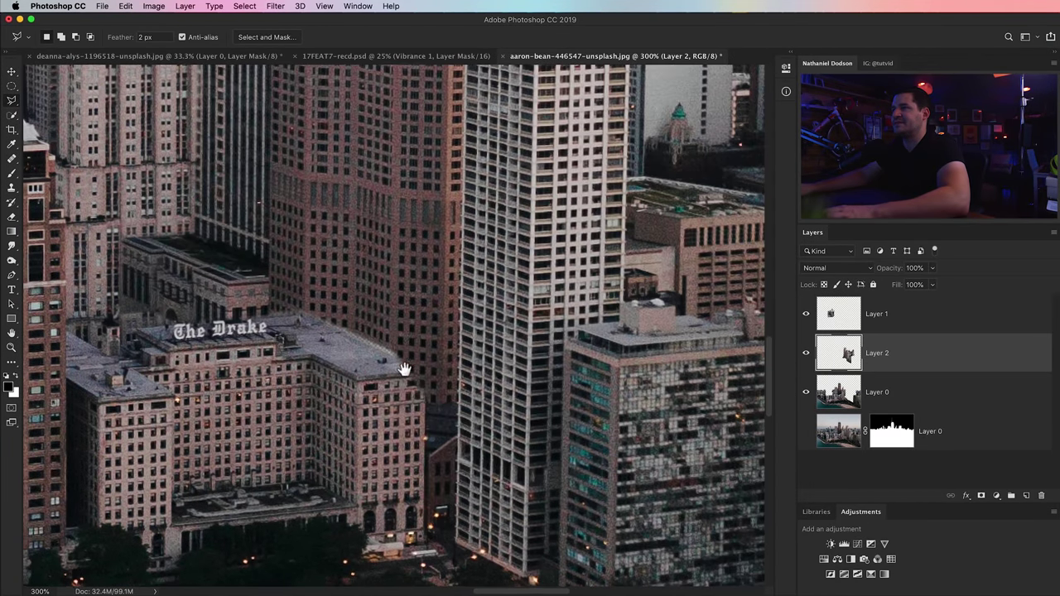
Undo the last changes, delete the selected overlap again, deselect, and return Layer 2 to 100% opacity
key("super+z")
key("super+z")
key("super+z")
key("Delete")
key("super+d")
key("0")
Group Layer 1, Layer 2 and the cut-out Layer 0, and compare the group with the original masked skyline
key("super+plus")
key("super+0")
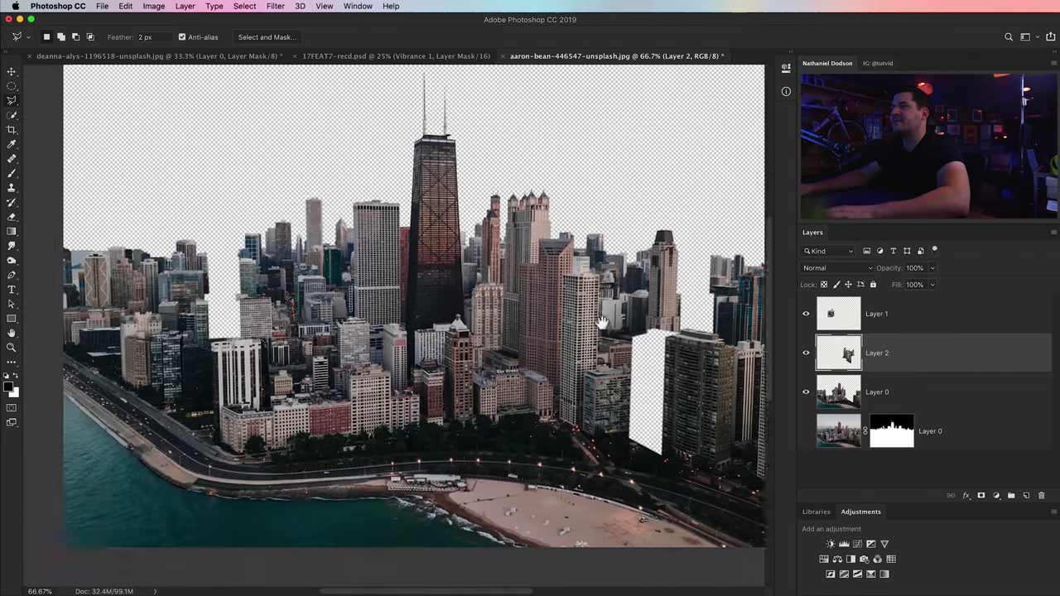
key("super+minus")
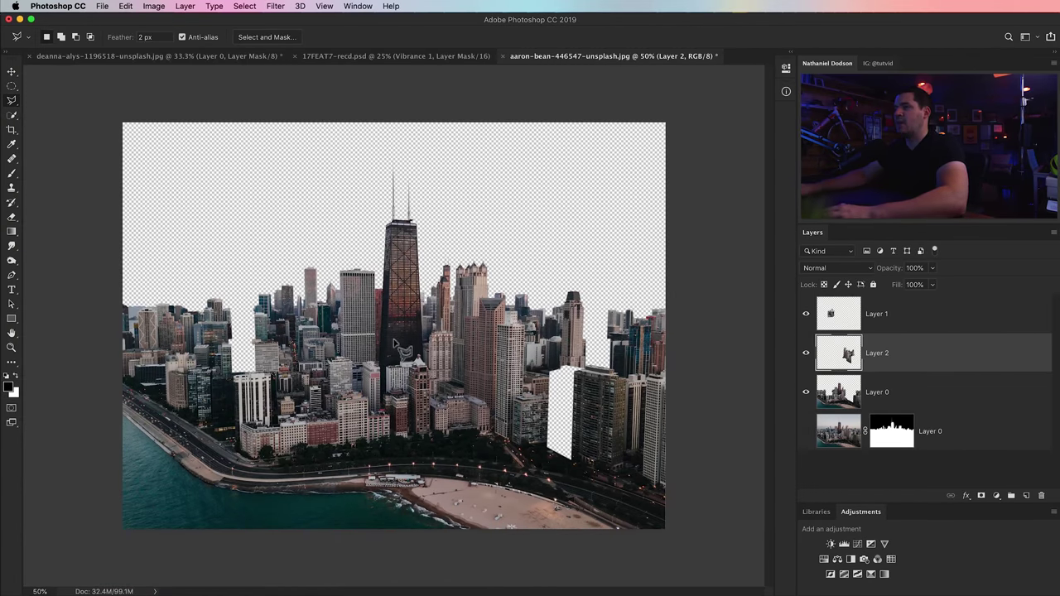
left_click(896, 398, "shift")
left_click(901, 320, "shift")
key("super+g")
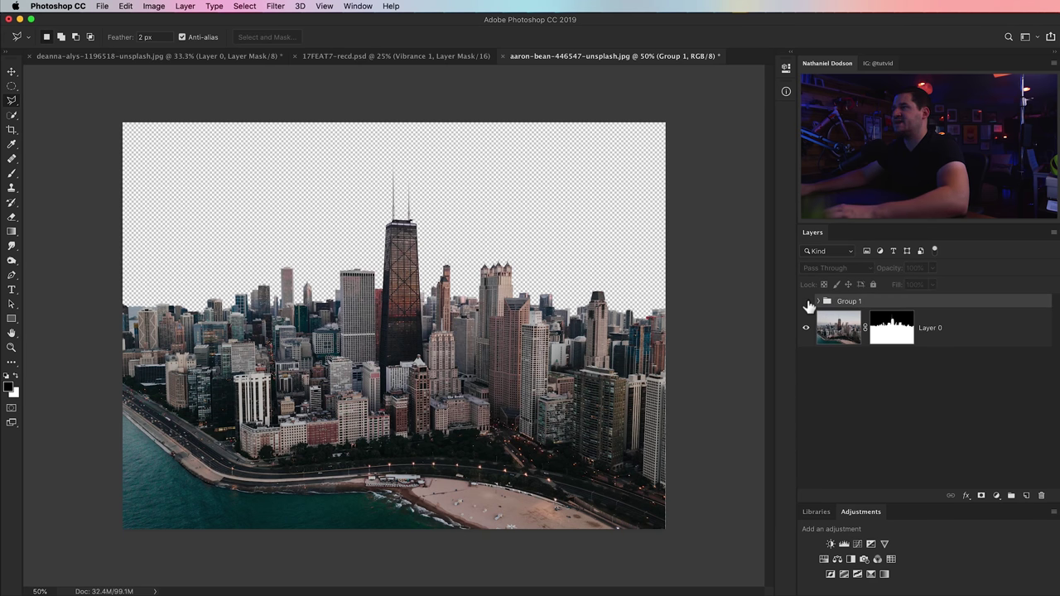
left_click(806, 302)
left_click(806, 328)
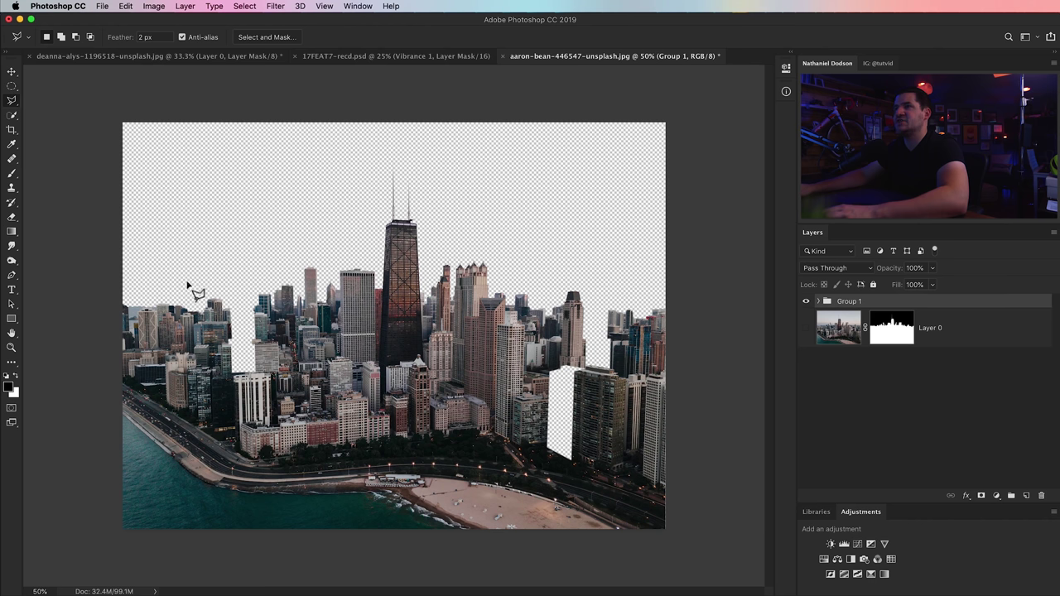
Select a rectangle around the central skyline, stamp the visible layers into a merged layer, and copy the selected area to a new layer
left_click_drag(11, 84, 67, 88)
left_click_drag(296, 241, 545, 511)
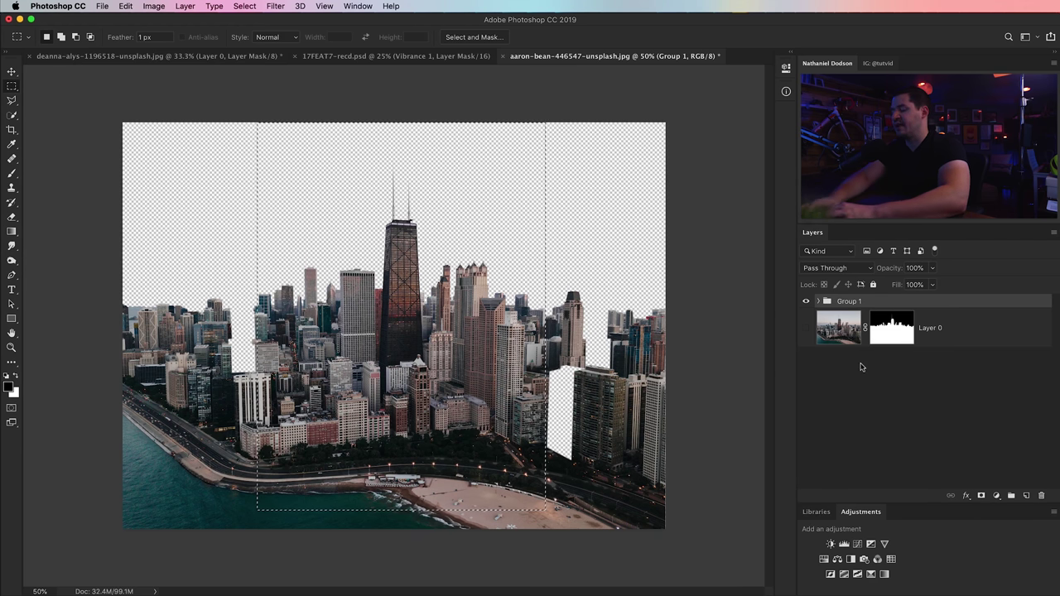
key("alt+shift+super+e")
key("super+shift+d")
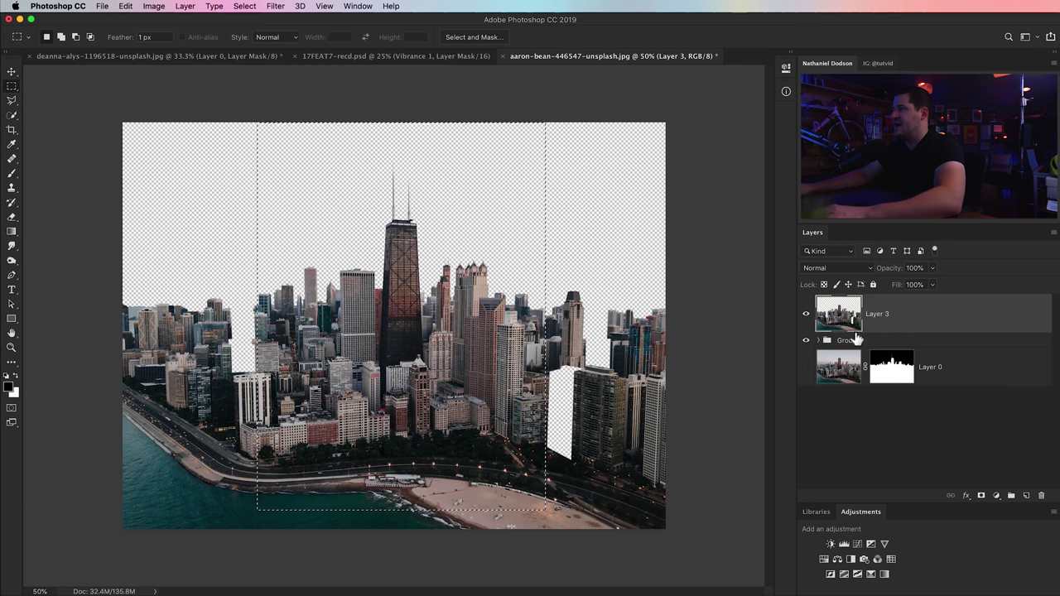
key("super+j")
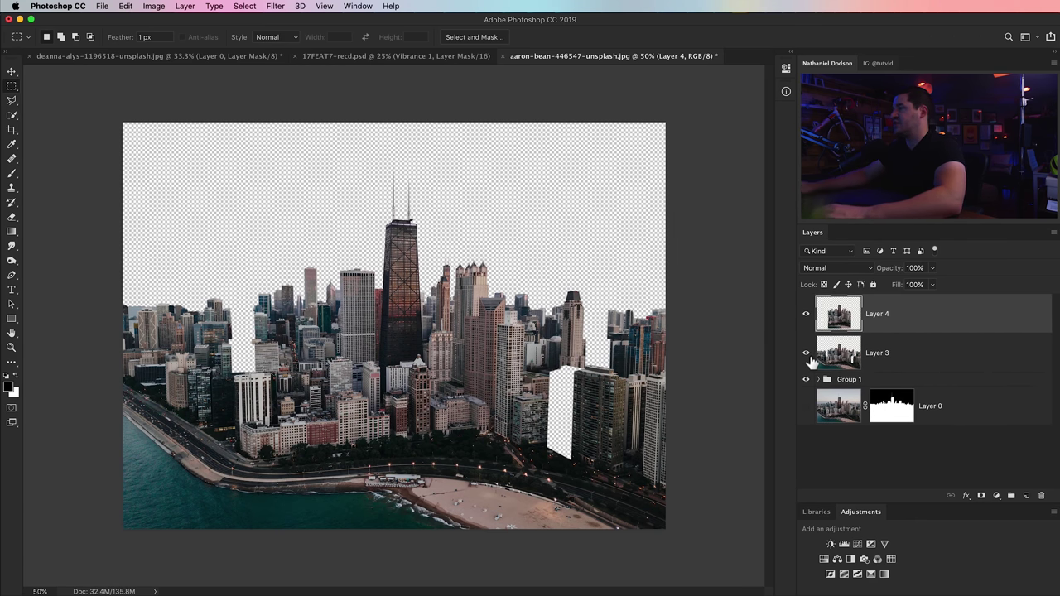
Delete the merged Layer 3 and show only the cropped skyline on Layer 4
left_click(856, 354)
key("BackSpace")
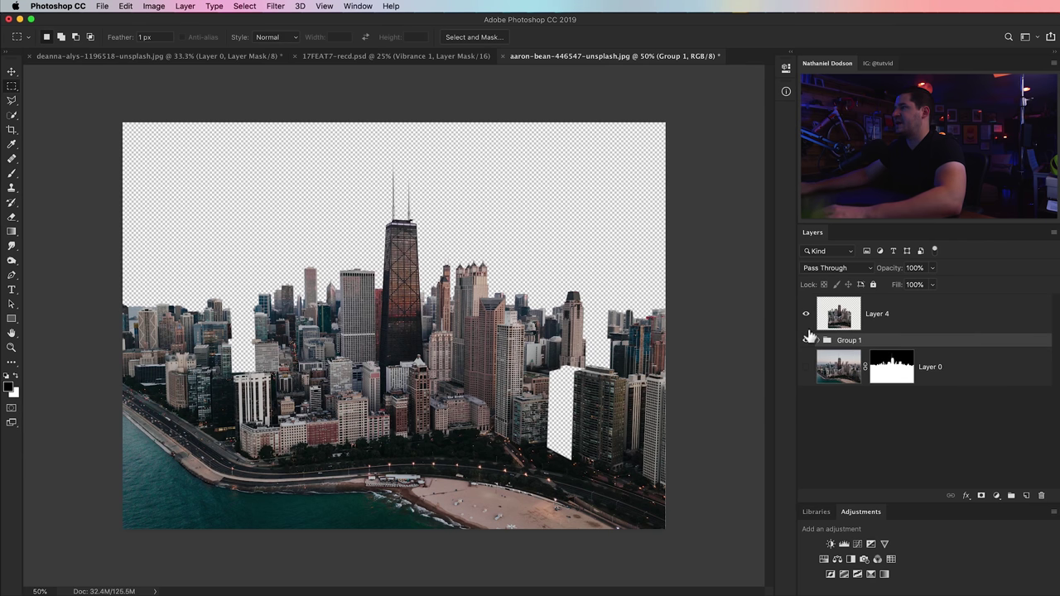
left_click(807, 315, "alt")
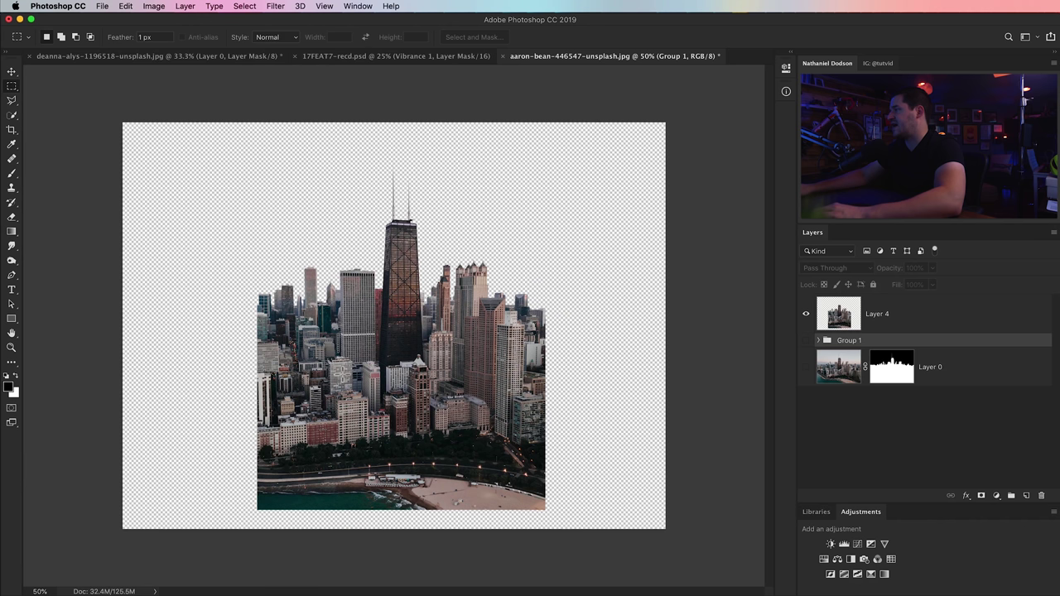
Try bringing Group 1 into 17FEAT7-recd.psd despite the depth difference, and delete the group from that document
key("v")
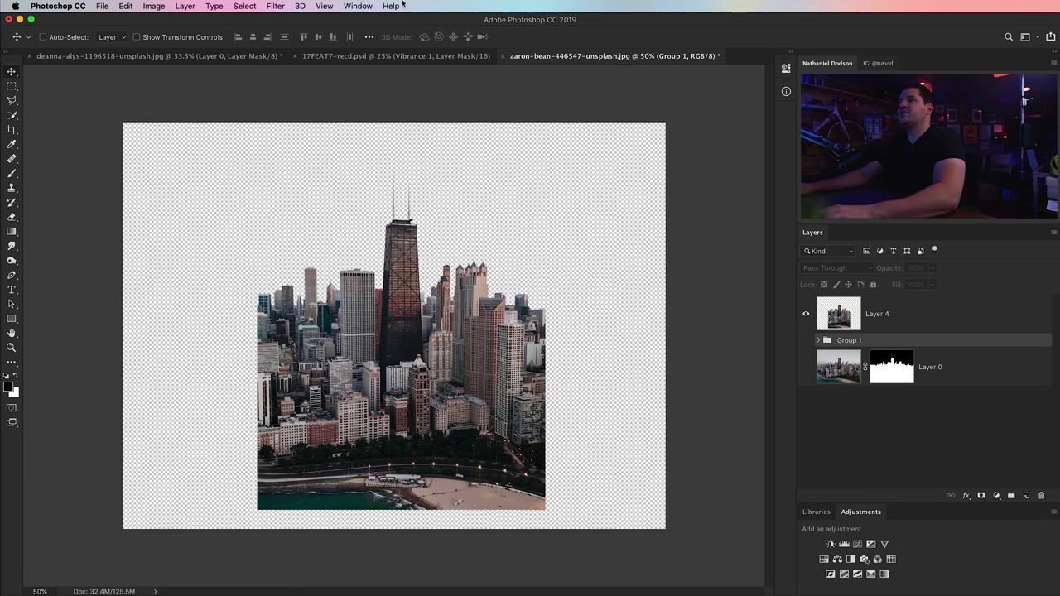
left_click(382, 58)
left_click_drag(400, 293, 678, 276)
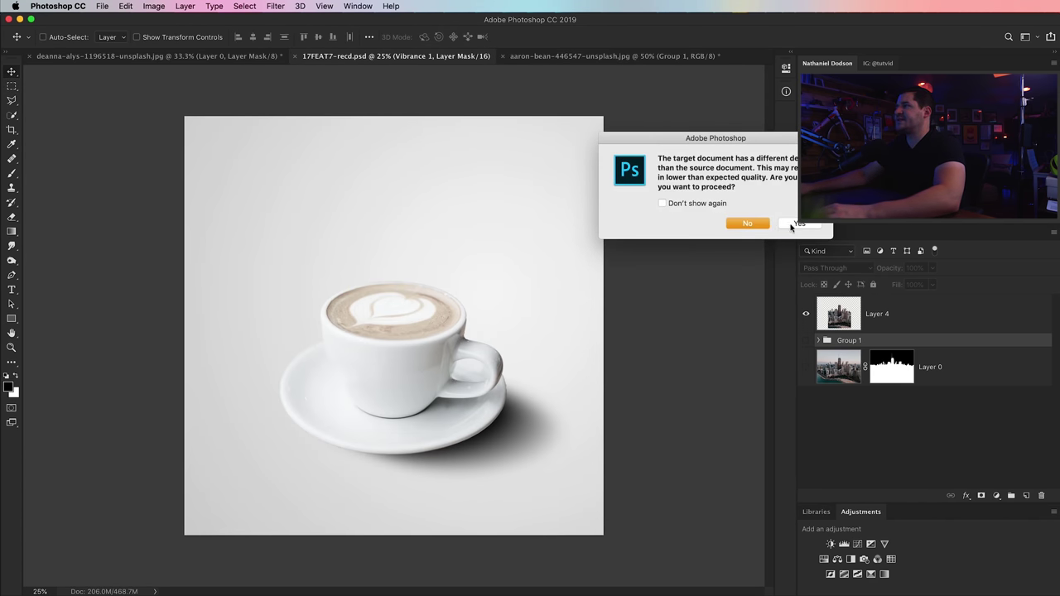
left_click(792, 226)
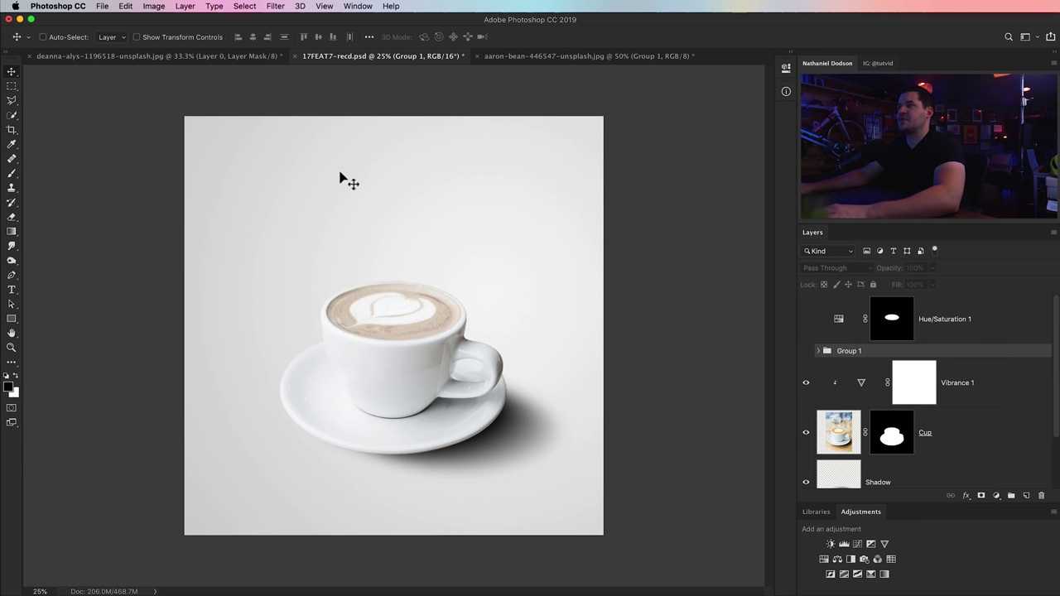
left_click(820, 352)
left_click(820, 352)
key("Delete")
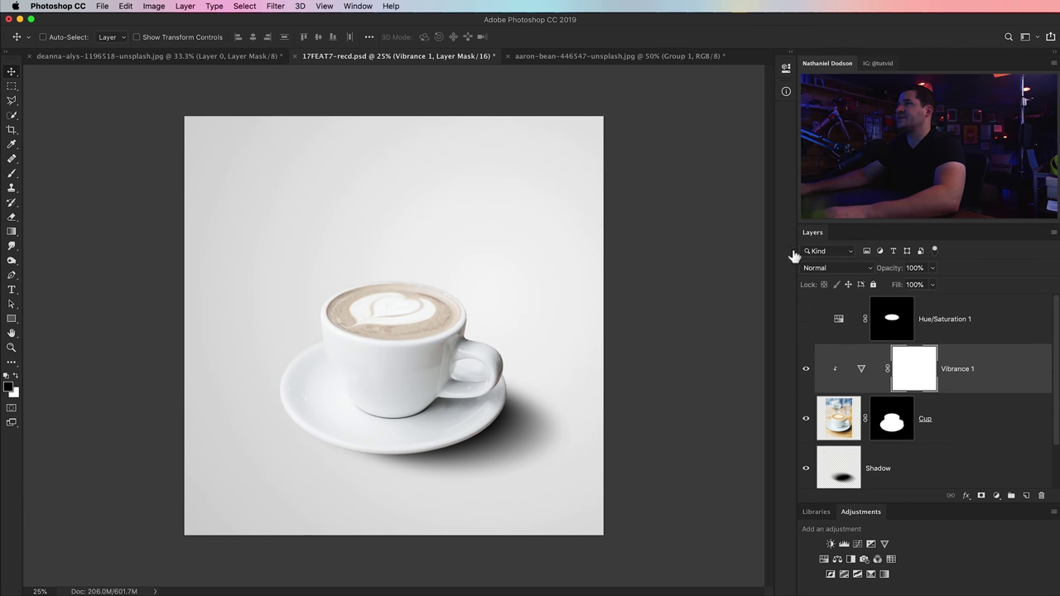
Copy Layer 4 from the skyline document into 17FEAT7-recd.psd, accept the depth difference, and position the skyline over the cup
left_click(618, 58)
left_click(888, 318)
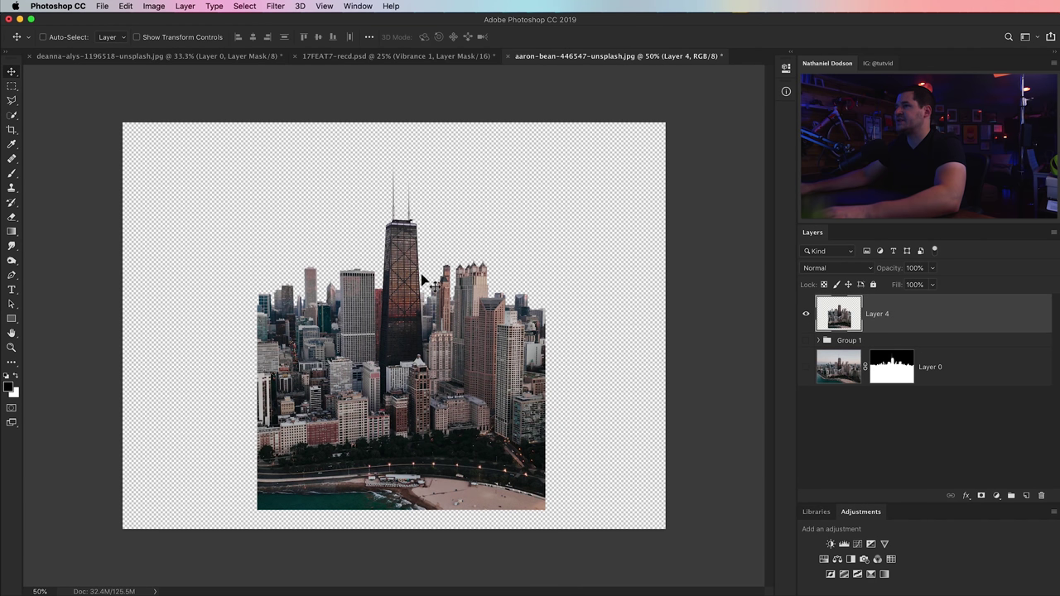
left_click_drag(400, 342, 411, 268)
left_click(733, 221)
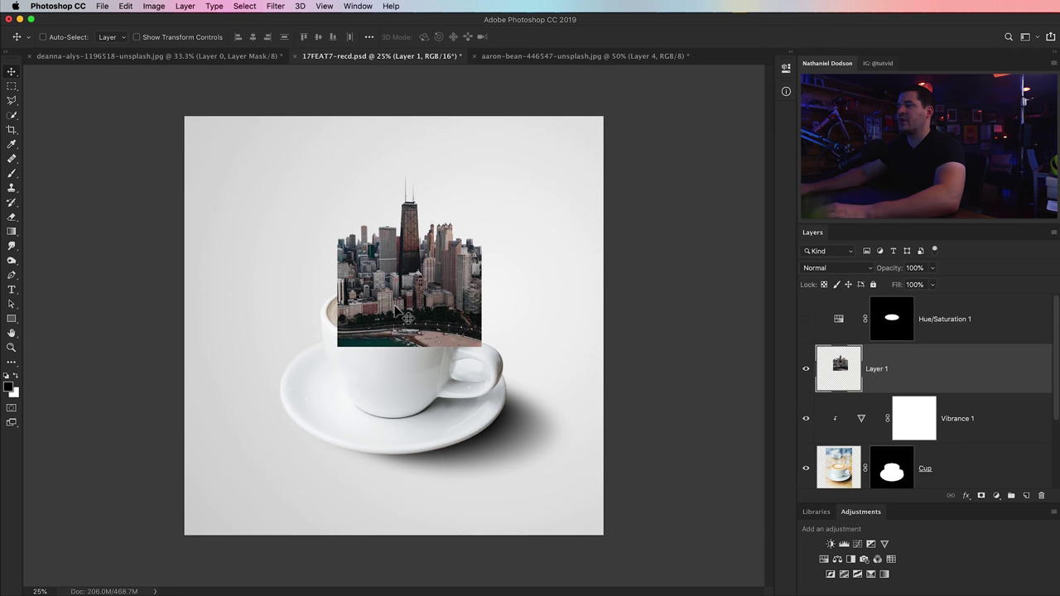
key("z")
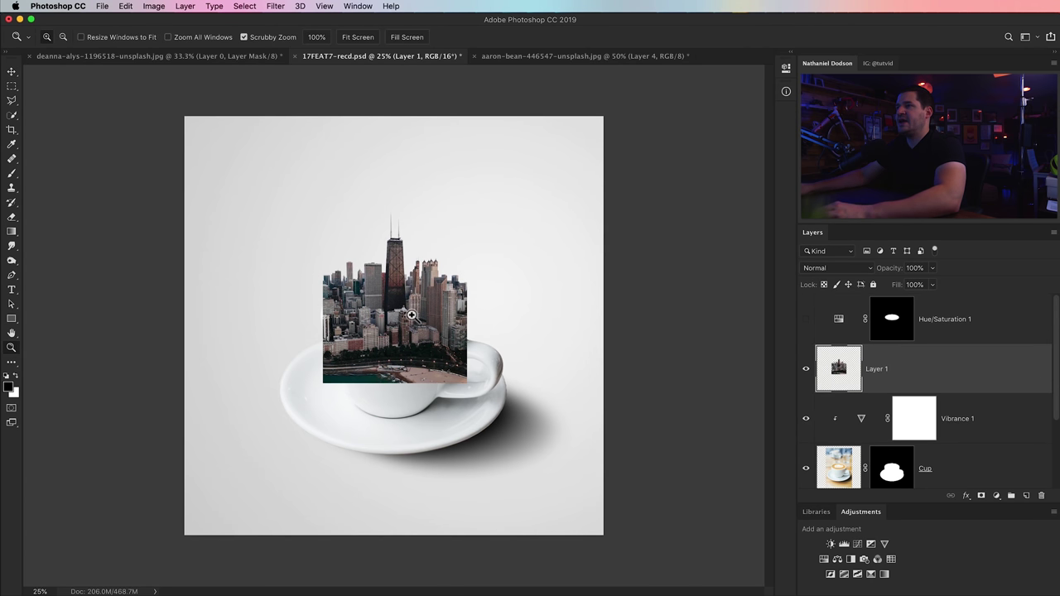
Lower Layer 1's opacity to 29% and reposition the skyline so its base overlaps the coffee surface in the cup
left_click(412, 334)
key("v")
left_click_drag(414, 340, 410, 268)
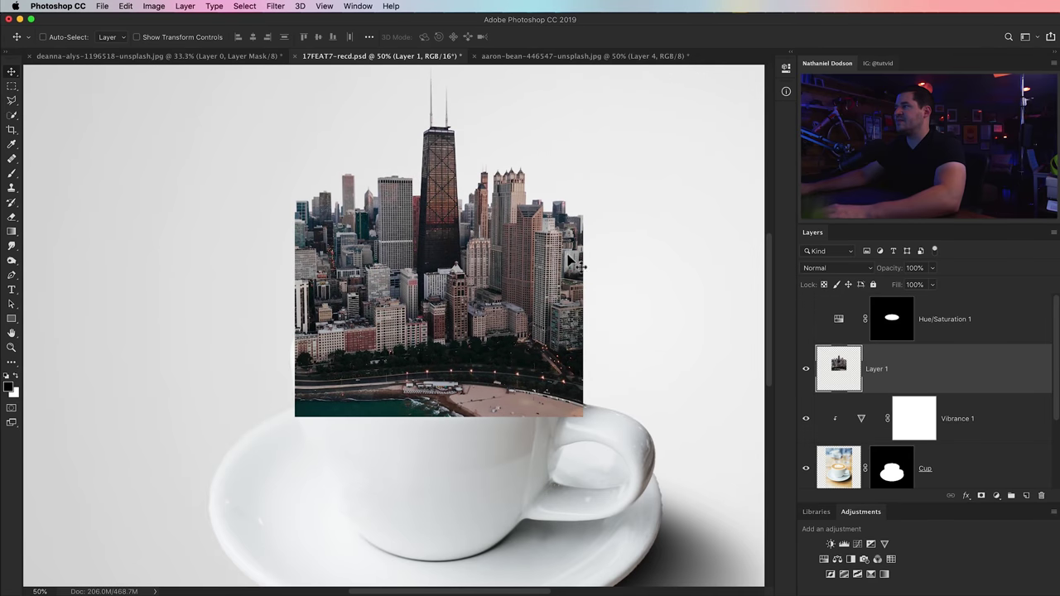
left_click_drag(876, 273, 846, 268)
mouse_move(468, 305)
left_mouse_down()
mouse_move(485, 318)
mouse_move(456, 308)
left_mouse_up()
scroll(473, 319, "up", 2)
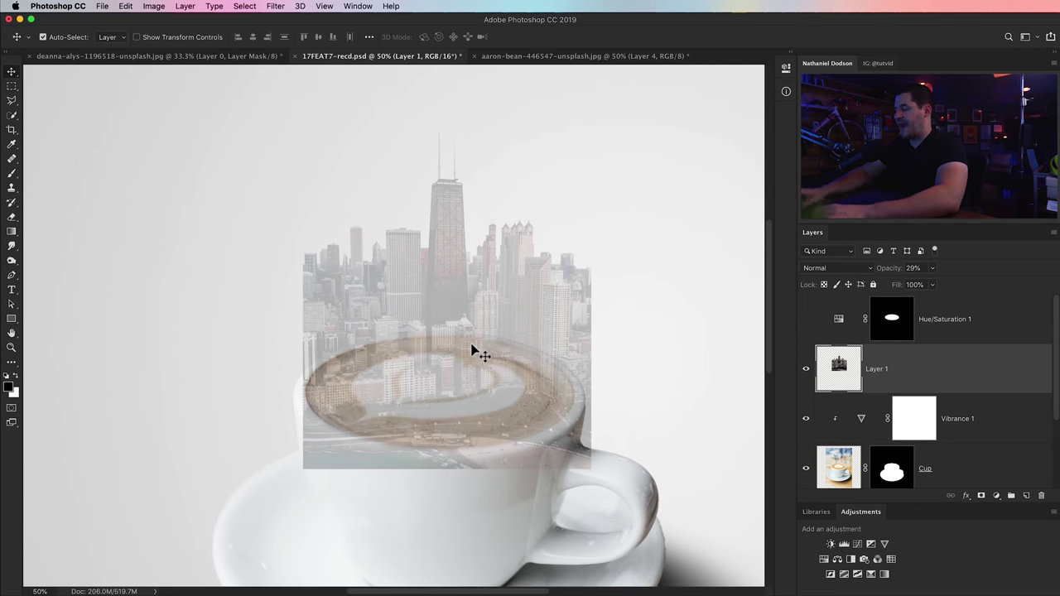
key("super+minus")
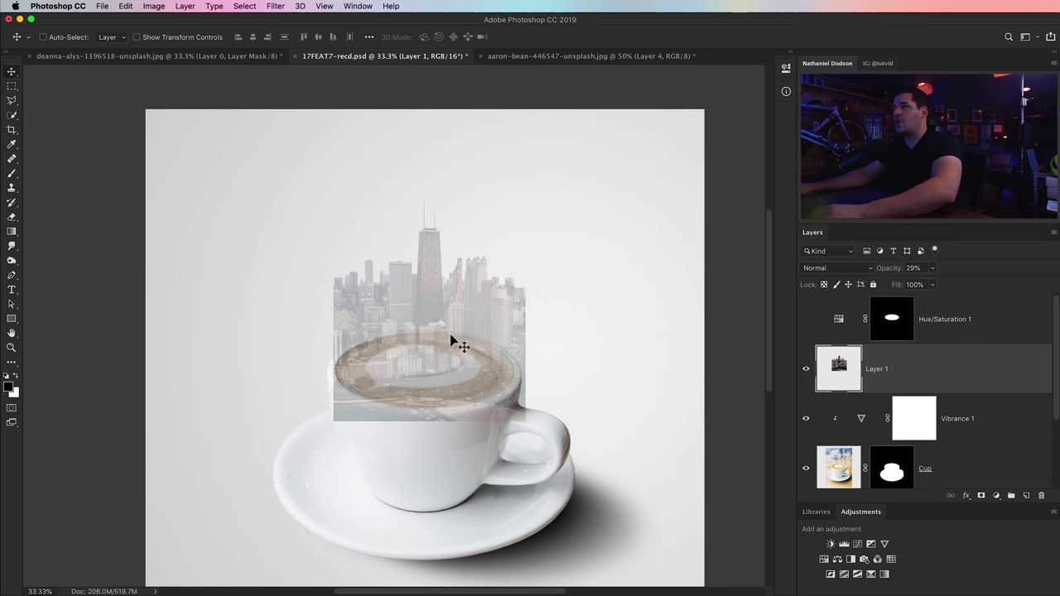
Apply a Perspective transform to the skyline, widening its upper edge and narrowing its lower edge to match the cup's taper
left_click(125, 5)
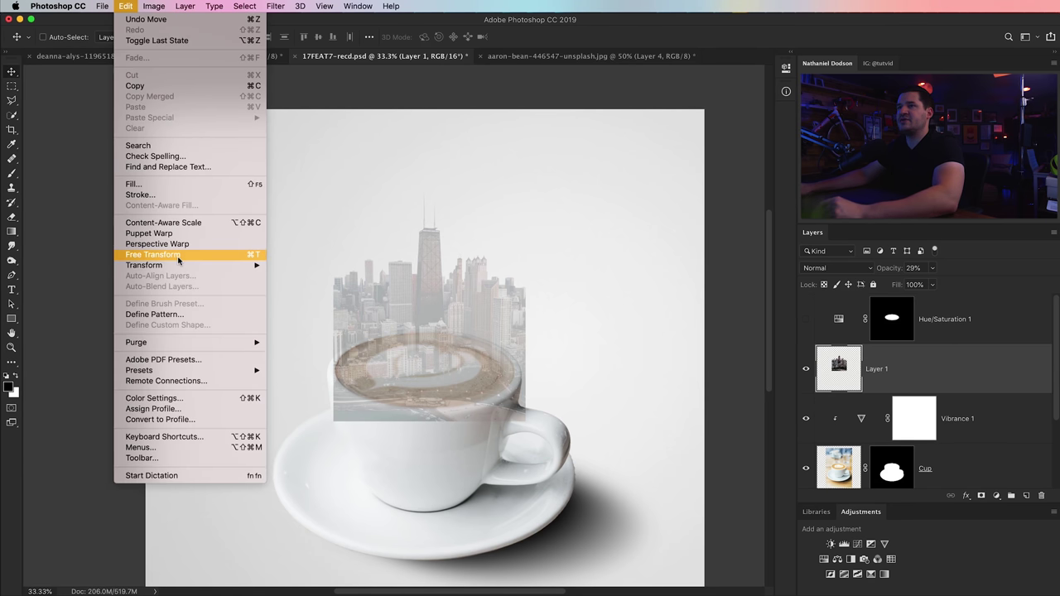
mouse_move(244, 265)
left_click(315, 327)
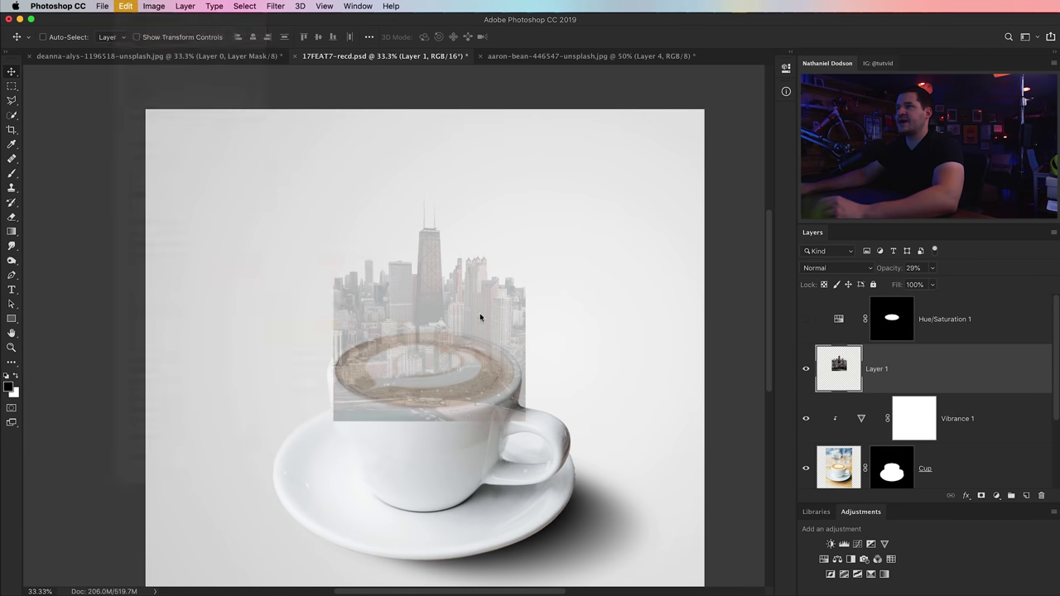
left_click_drag(525, 187, 549, 186)
left_click_drag(527, 425, 513, 422)
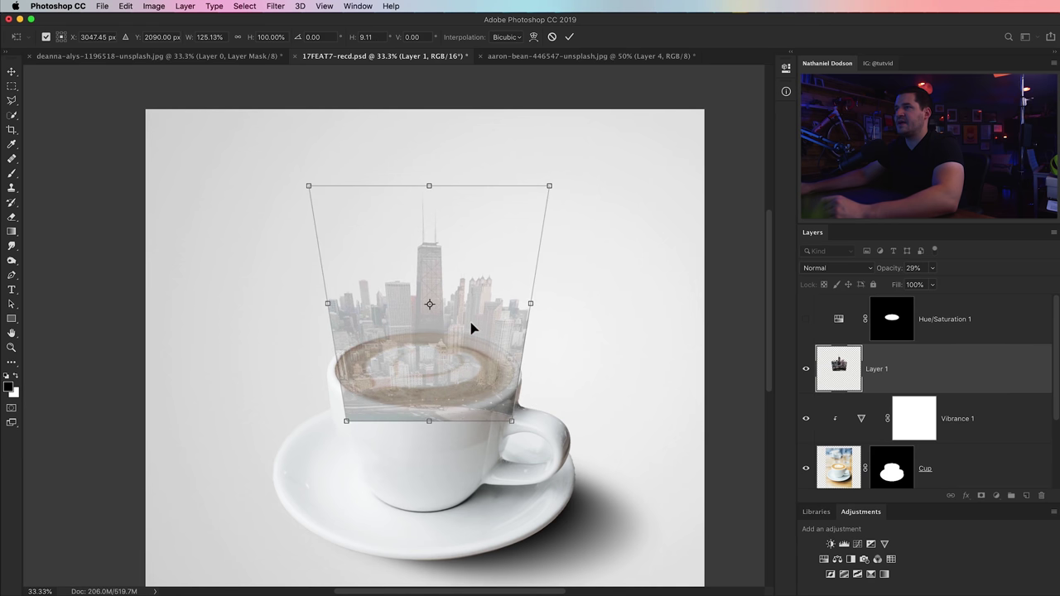
Scale the tapered skyline to about 145% width and 106% height, and apply the transform
right_click(473, 324)
left_click(482, 344)
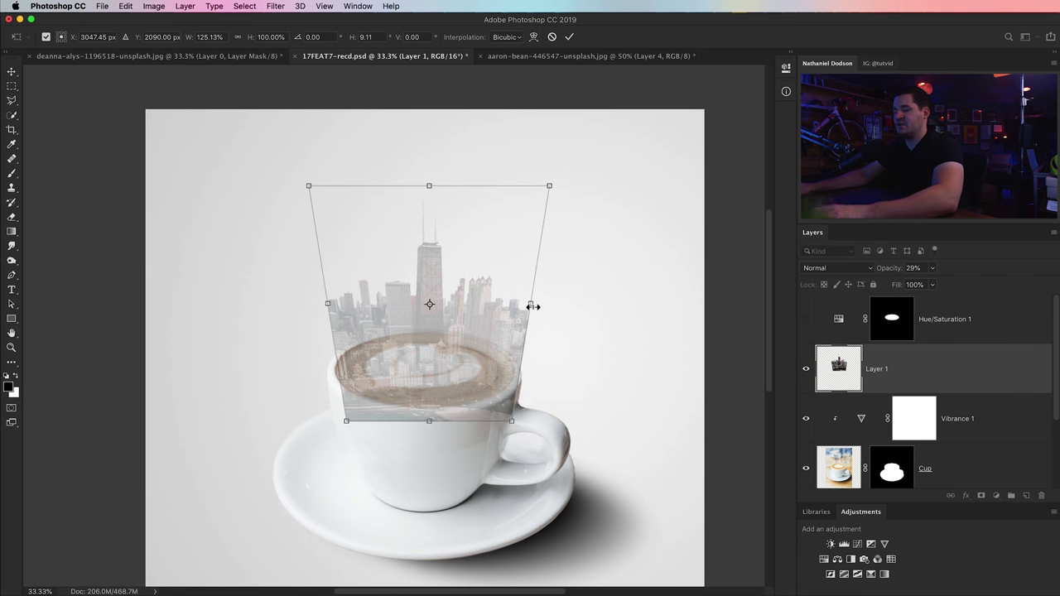
left_click_drag(534, 307, 546, 308)
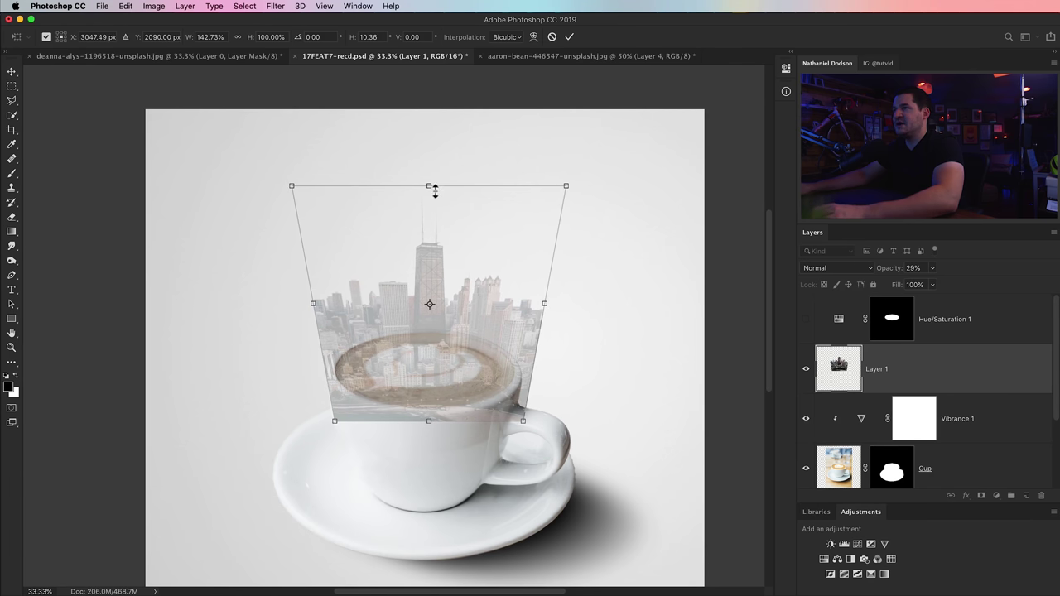
left_click_drag(432, 187, 434, 178)
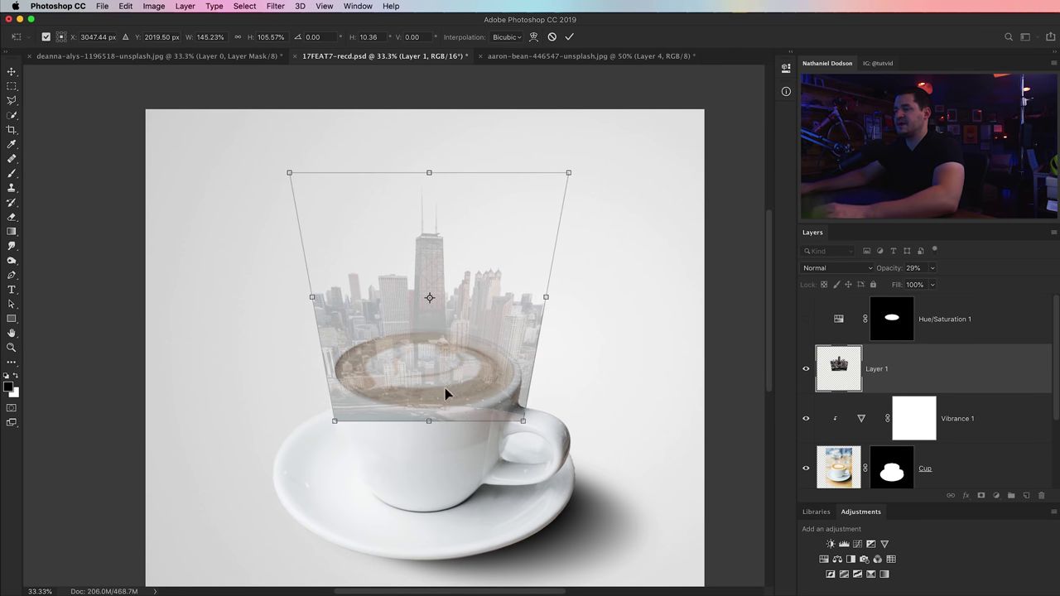
left_click(566, 37)
Nudge the skyline layer left to align the tall building on its right side with the cup's inner rim
key("z")
left_click(395, 367)
left_click_drag(405, 369, 374, 314)
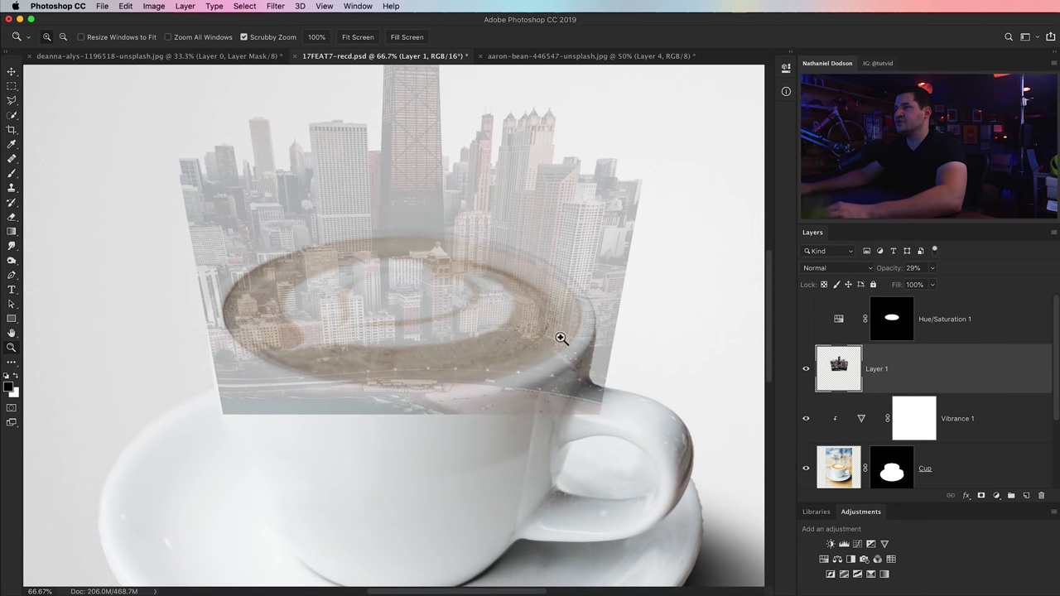
left_click(596, 297)
left_click(596, 296)
left_click_drag(585, 282, 471, 498)
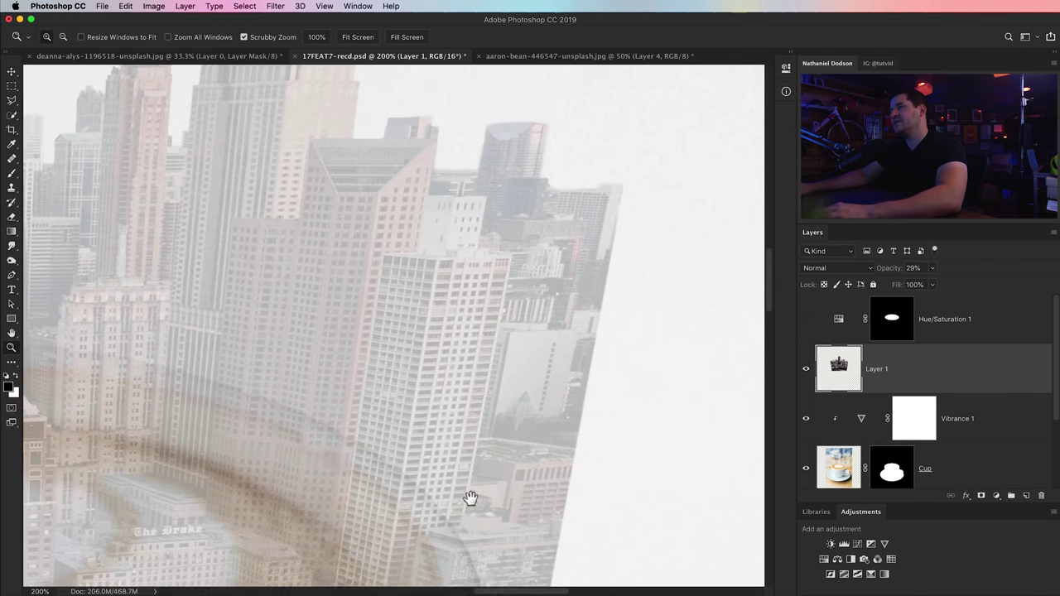
left_click_drag(527, 384, 598, 259)
key("super+minus")
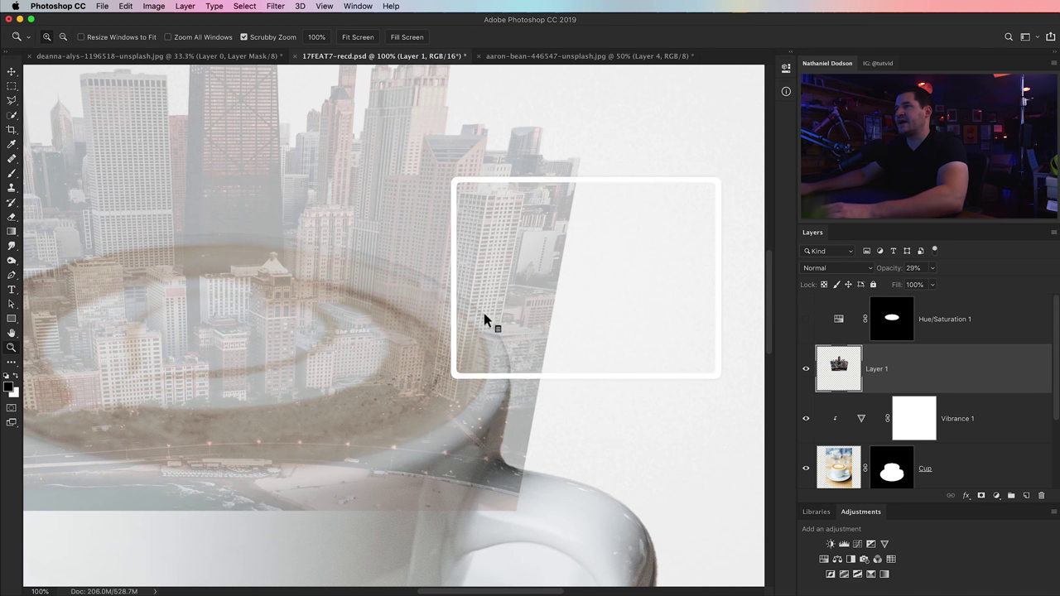
scroll(489, 302, "up", 5)
scroll(536, 217, "down", 5)
key("v")
key("shift+Left")
key("shift+Left")
key("shift+Left")
key("shift+Left")
key("shift+Left")
key("shift+Left")
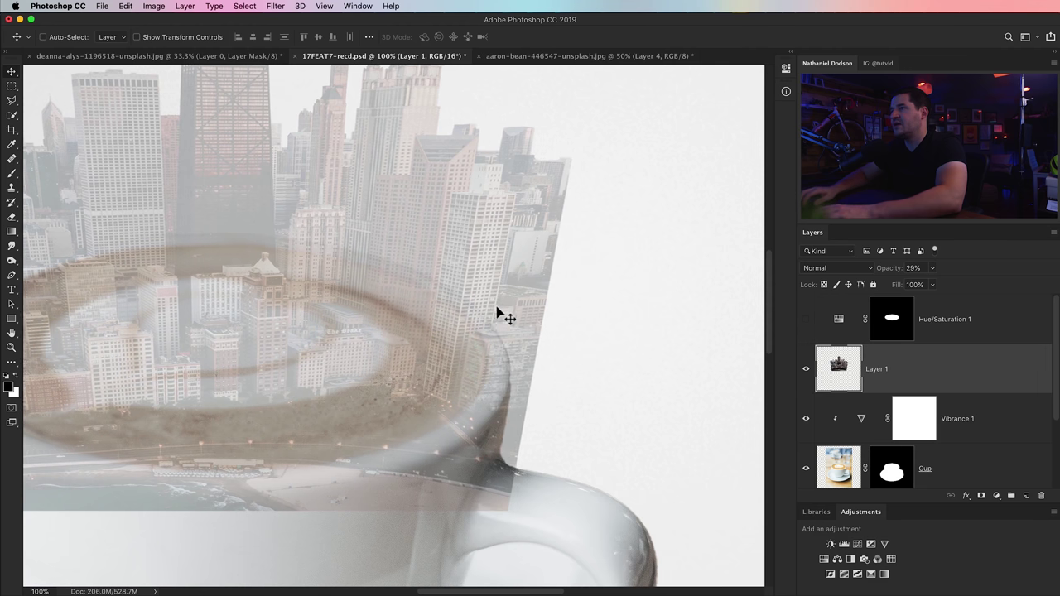
key("Left")
key("Left")
key("Left")
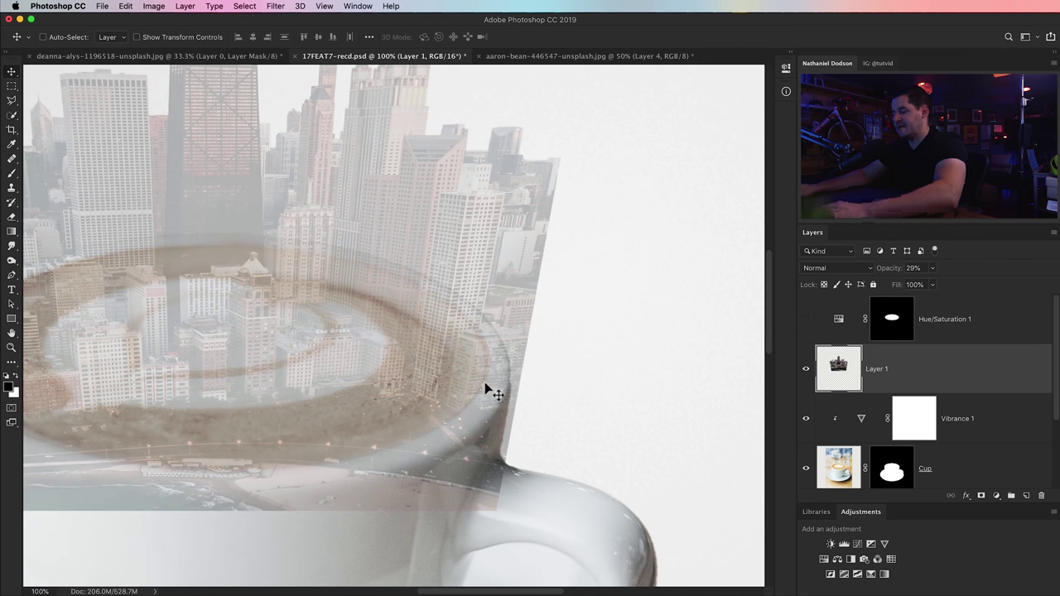
Outline the excess buildings beyond the skyline's right tower with the Polygonal Lasso and hide them with a layer mask on Layer 1
key("l")
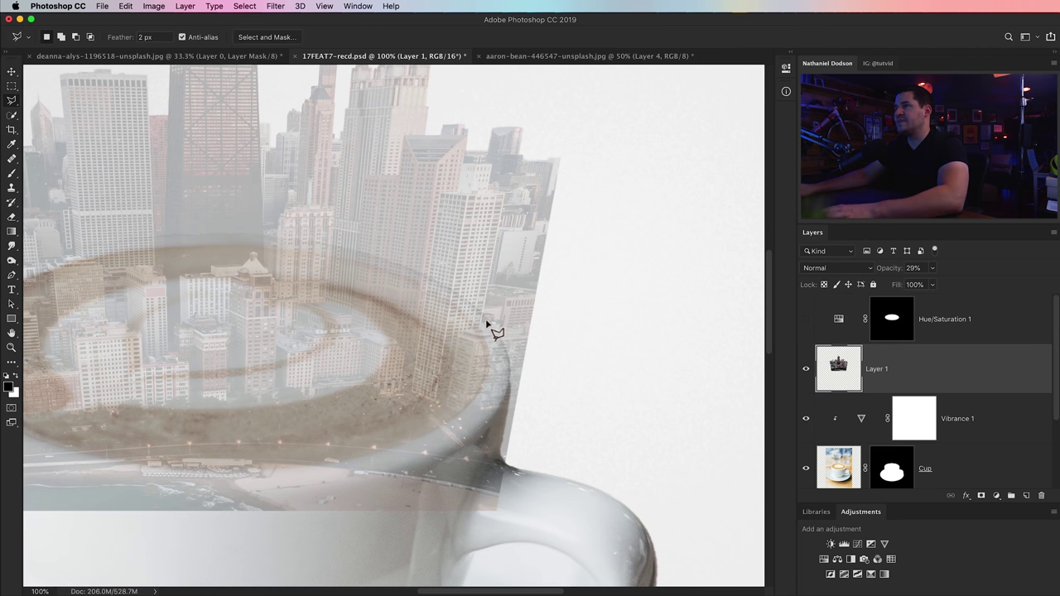
left_click(478, 332)
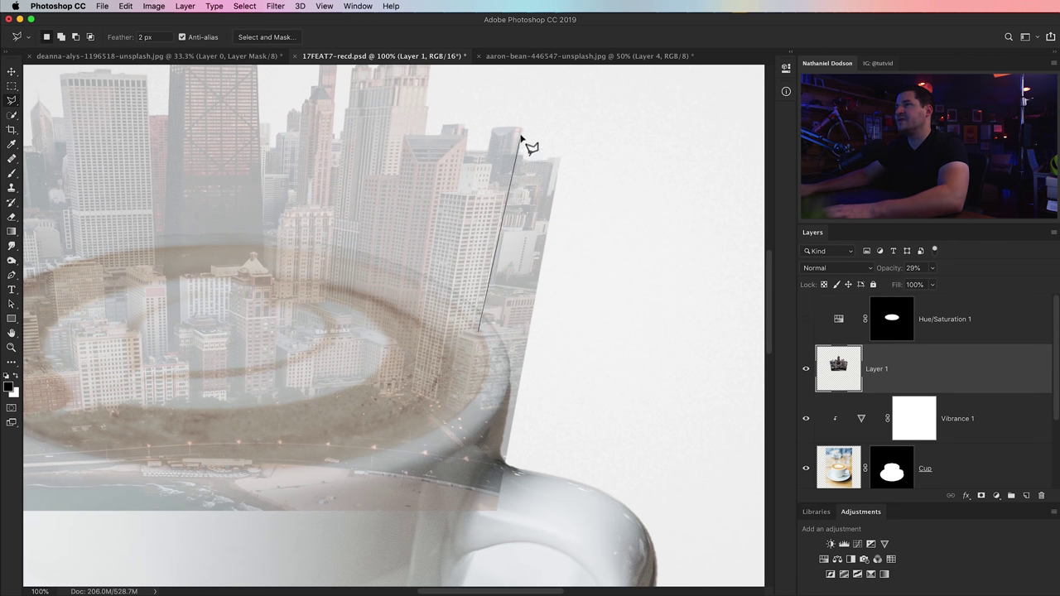
left_click(609, 291)
left_click(539, 507)
left_click(382, 567)
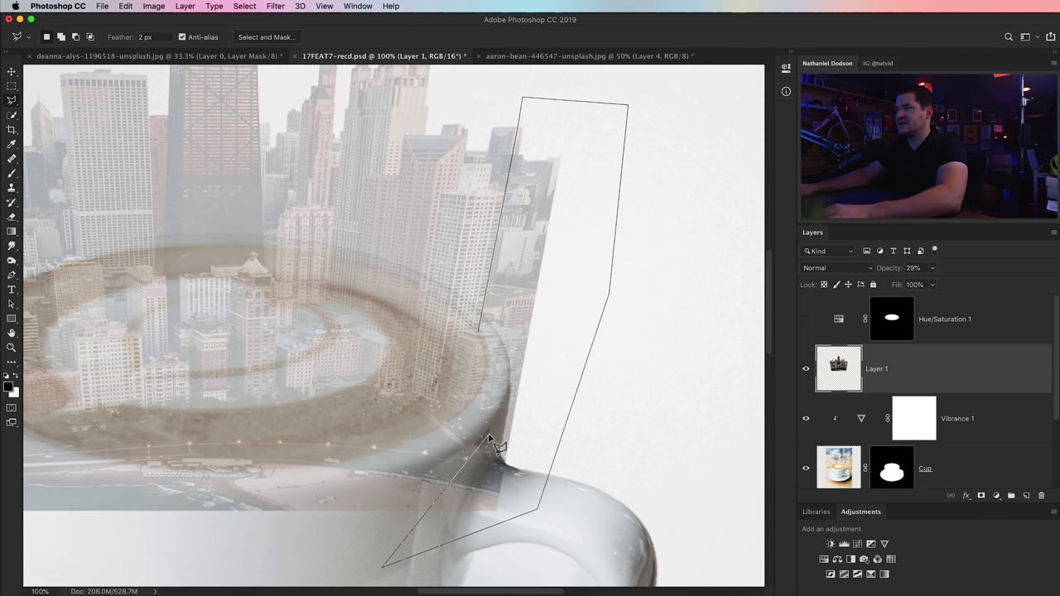
left_click(479, 336)
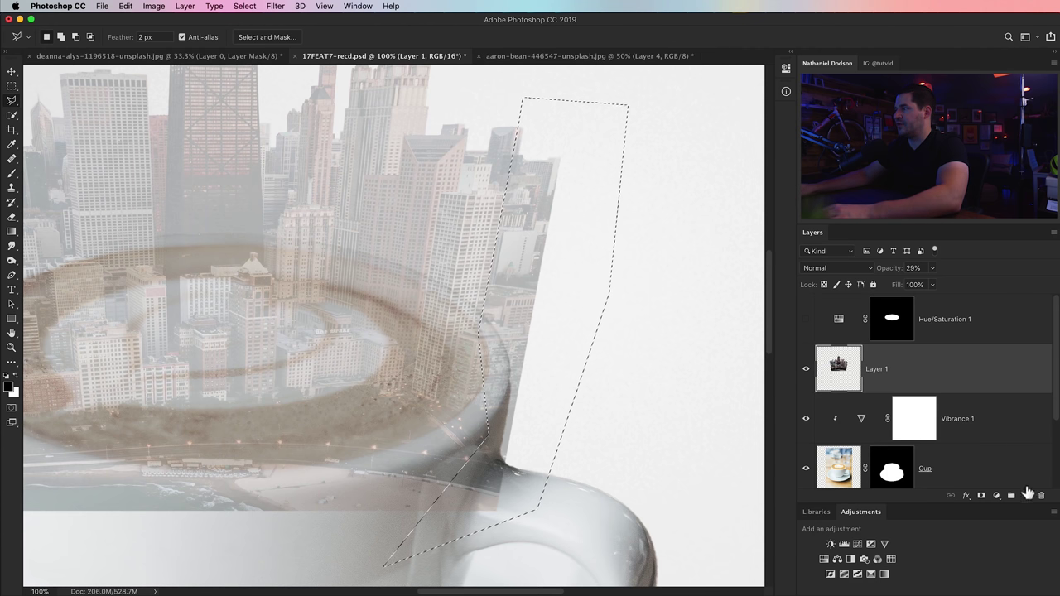
left_click(981, 496, "alt")
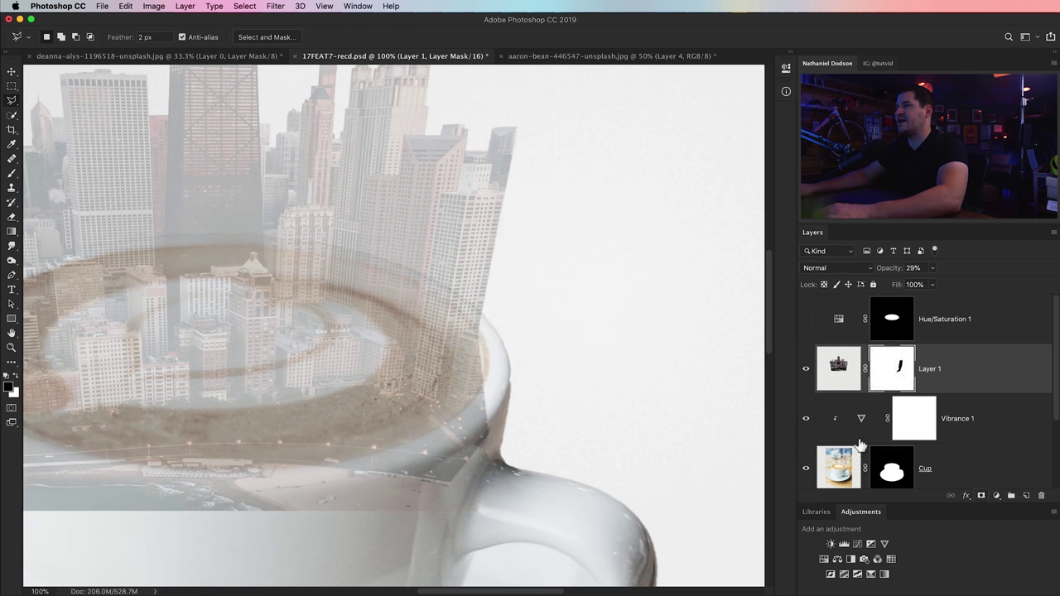
Outline the excess strip of buildings along the skyline's left edge with the Polygonal Lasso, following the cup's slant
left_click_drag(504, 355, 580, 334)
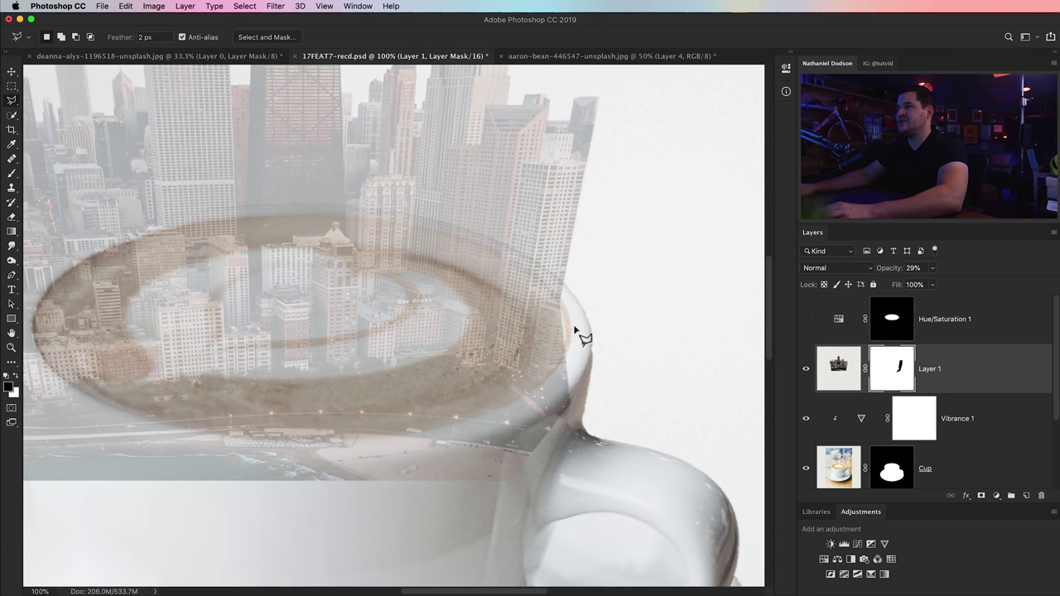
scroll(571, 318, "down", 3)
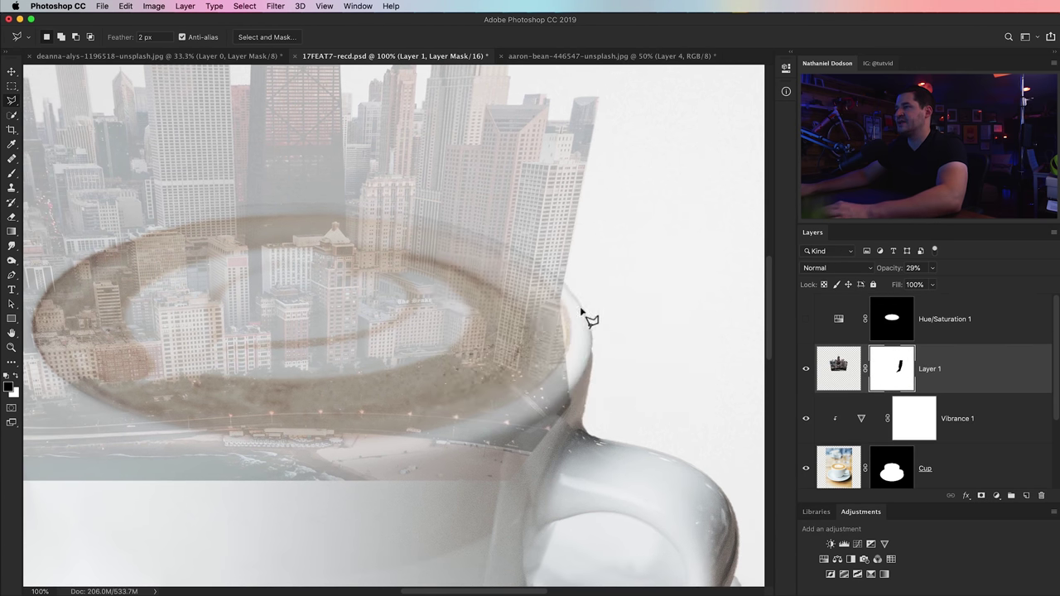
left_click_drag(431, 341, 631, 345)
left_click_drag(205, 358, 263, 385)
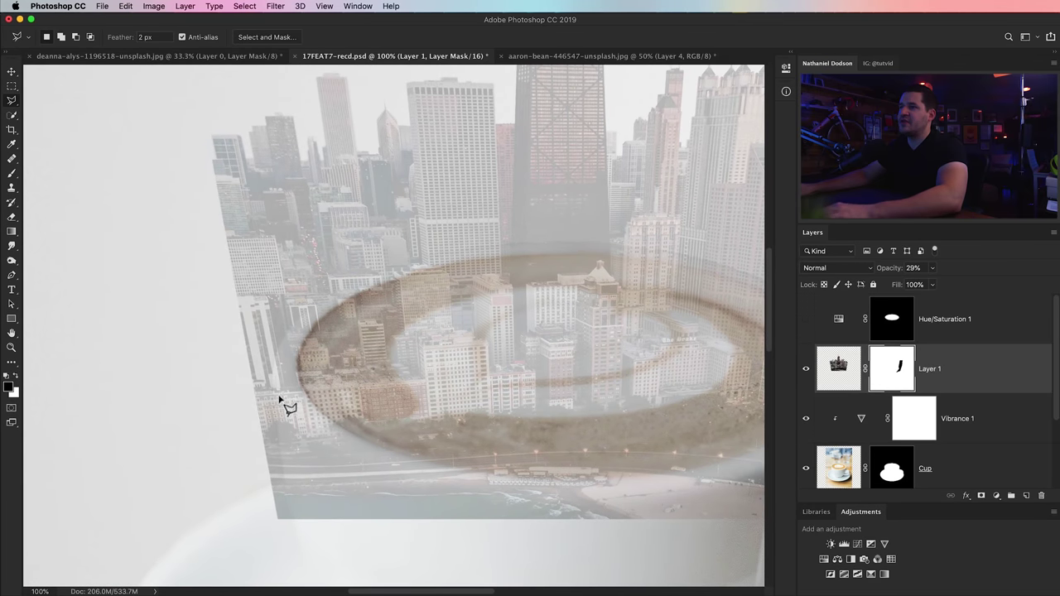
scroll(272, 189, "up", 3)
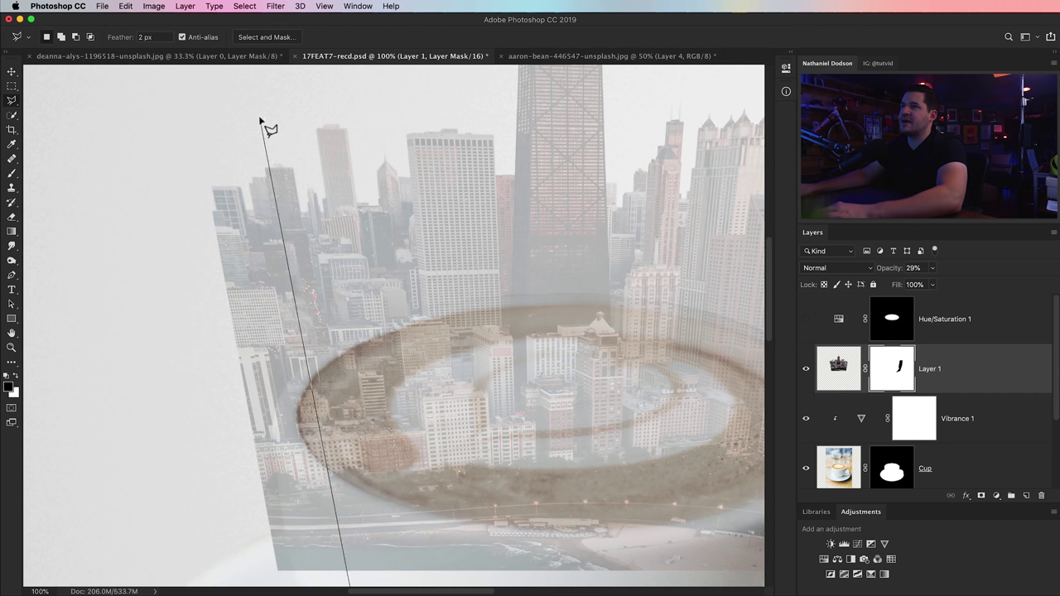
left_click_drag(136, 321, 149, 71)
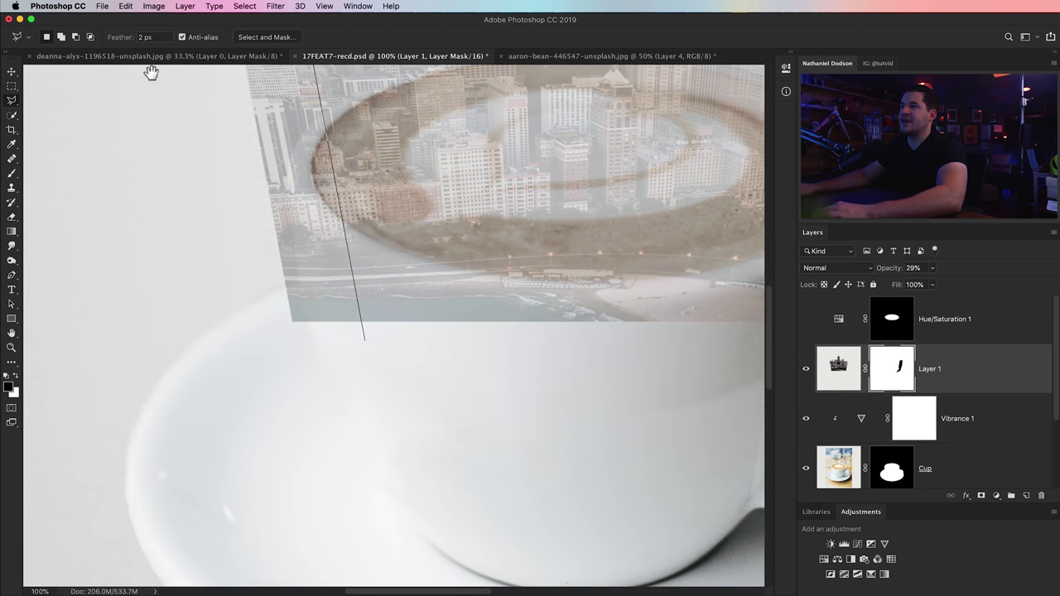
left_click(368, 340)
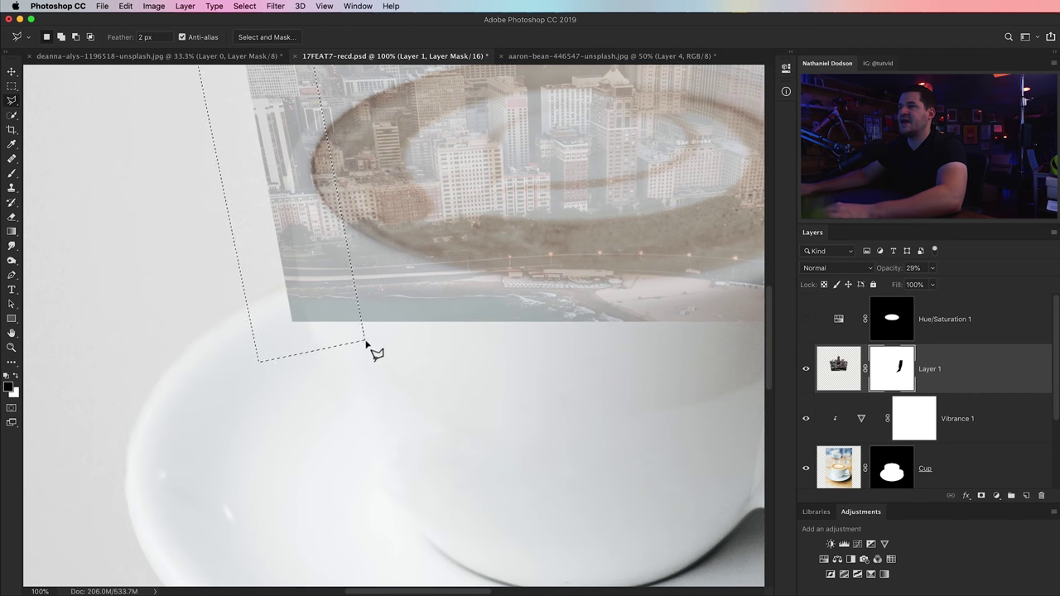
left_click_drag(350, 262, 349, 446)
Shift the strip selection slightly left, fill it with black on Layer 1's mask, and deselect
key("m")
key("Left")
key("Left")
key("Left")
key("Left")
key("Left")
key("Left")
key("Left")
key("Left")
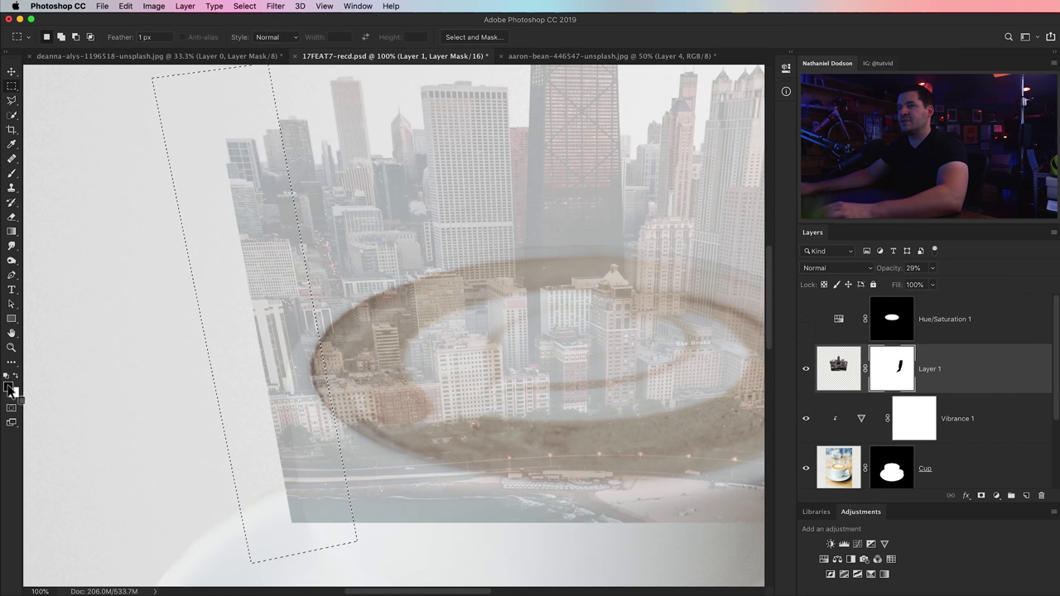
key("alt+BackSpace")
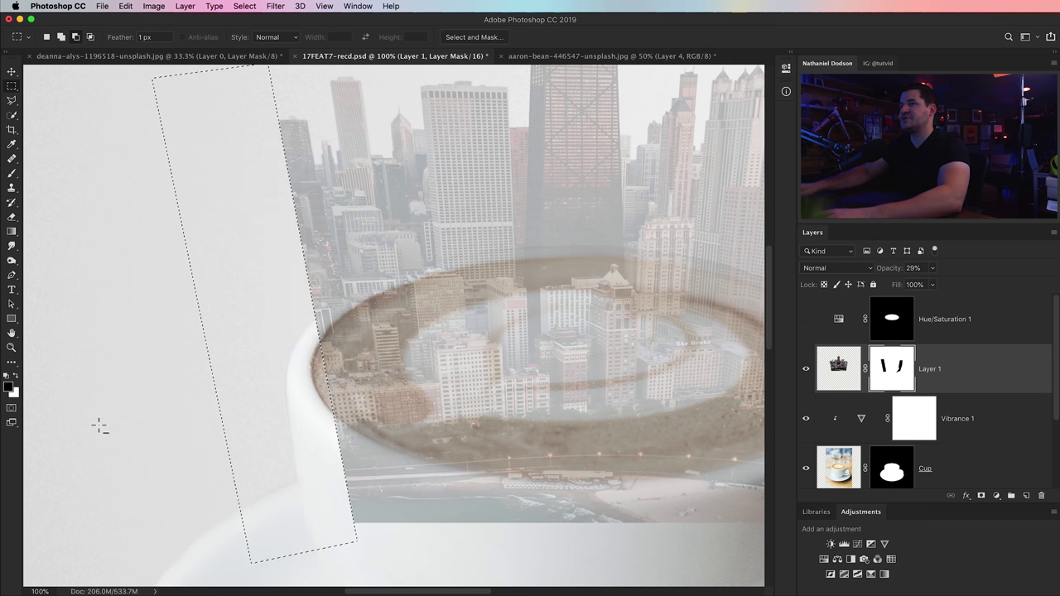
key("super+d")
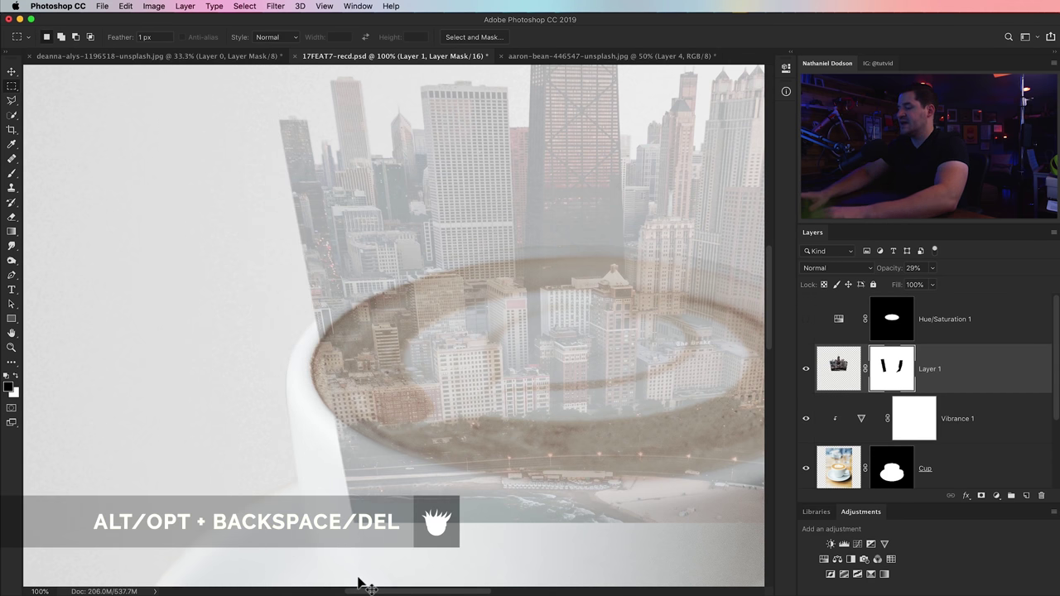
Restore Layer 1's opacity to 100%
key("super+0")
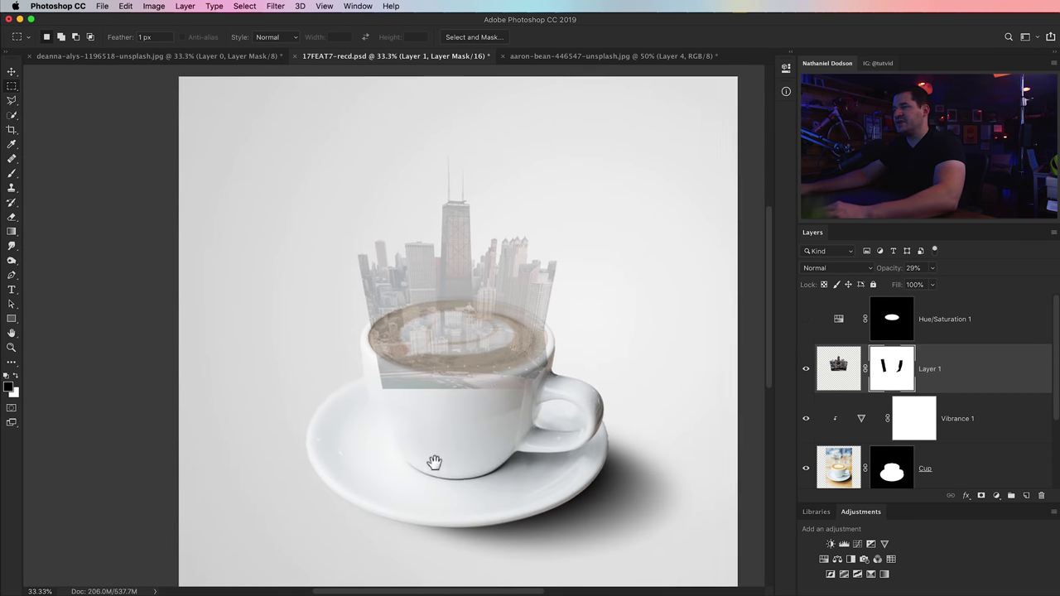
left_click_drag(434, 462, 424, 508)
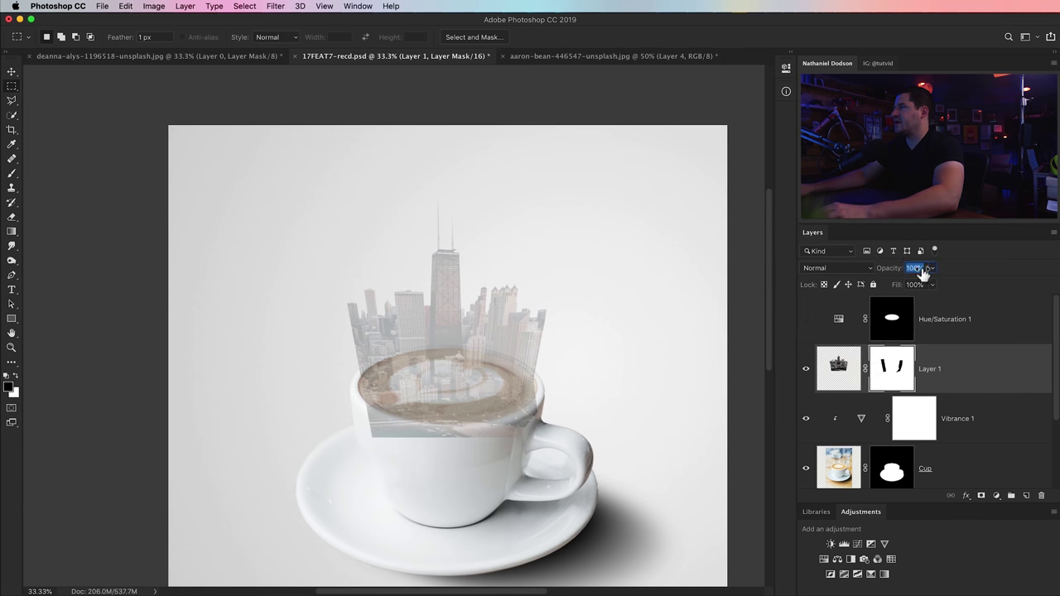
left_click_drag(922, 269, 922, 266)
Load the Hue/Saturation 1 mask as a selection of the coffee surface and make Layer 1's mask active for editing
right_click(891, 318)
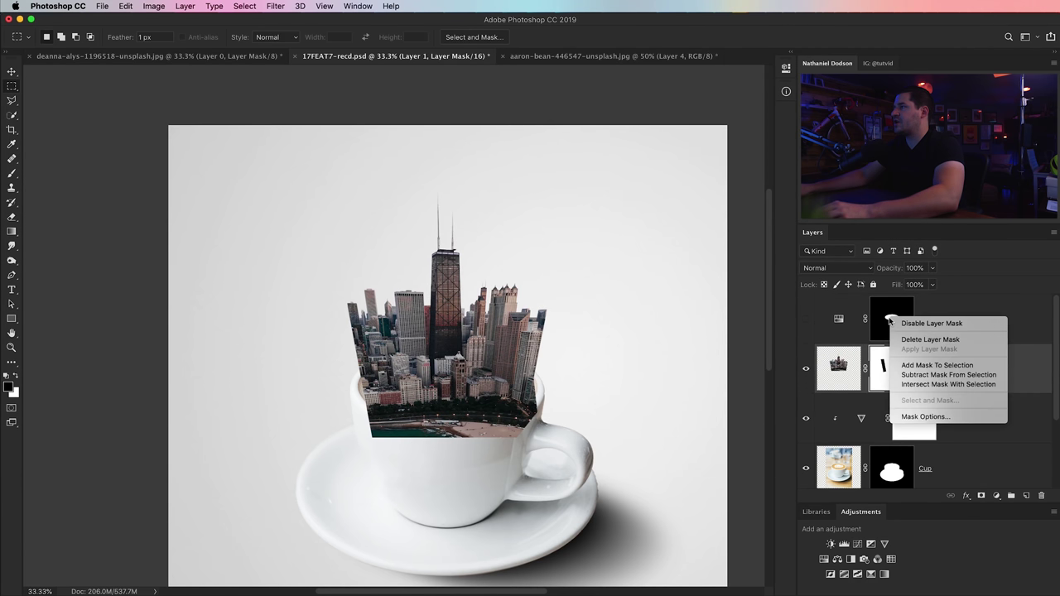
left_click_drag(892, 318, 894, 323)
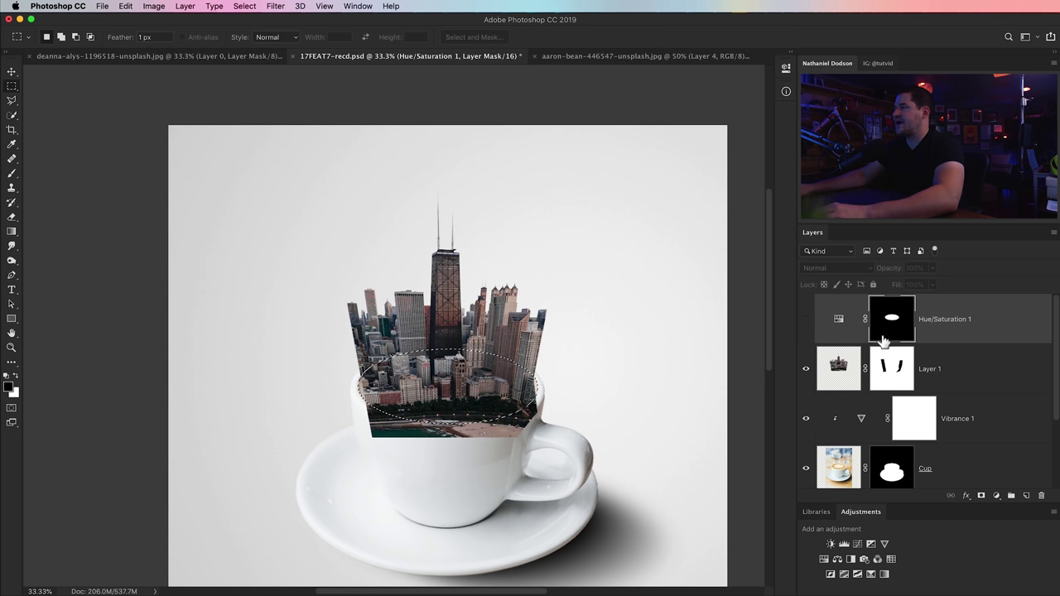
left_click(886, 372)
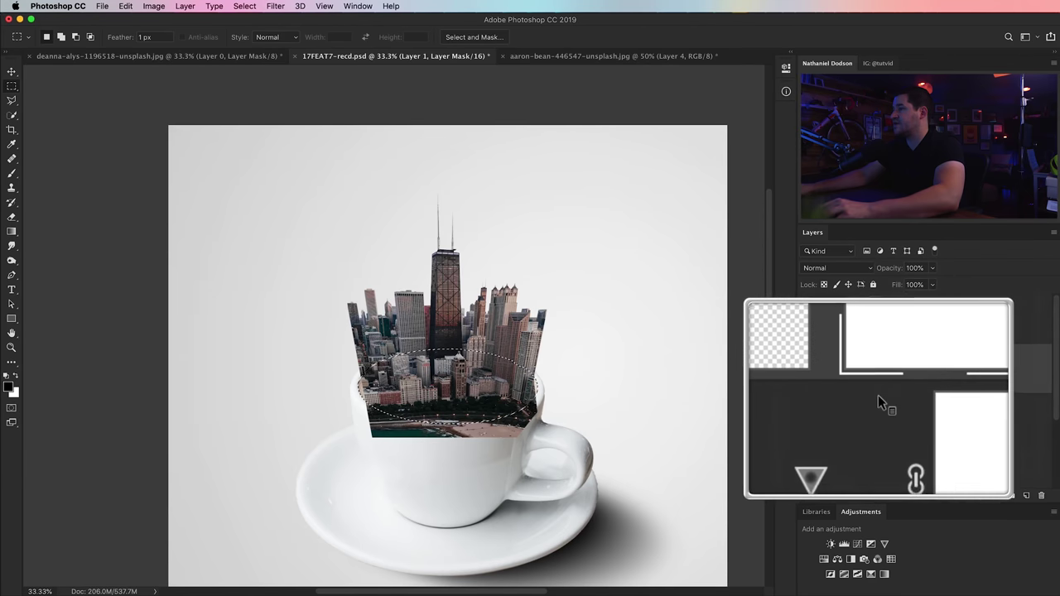
key("z")
left_click(364, 391)
left_click(364, 391)
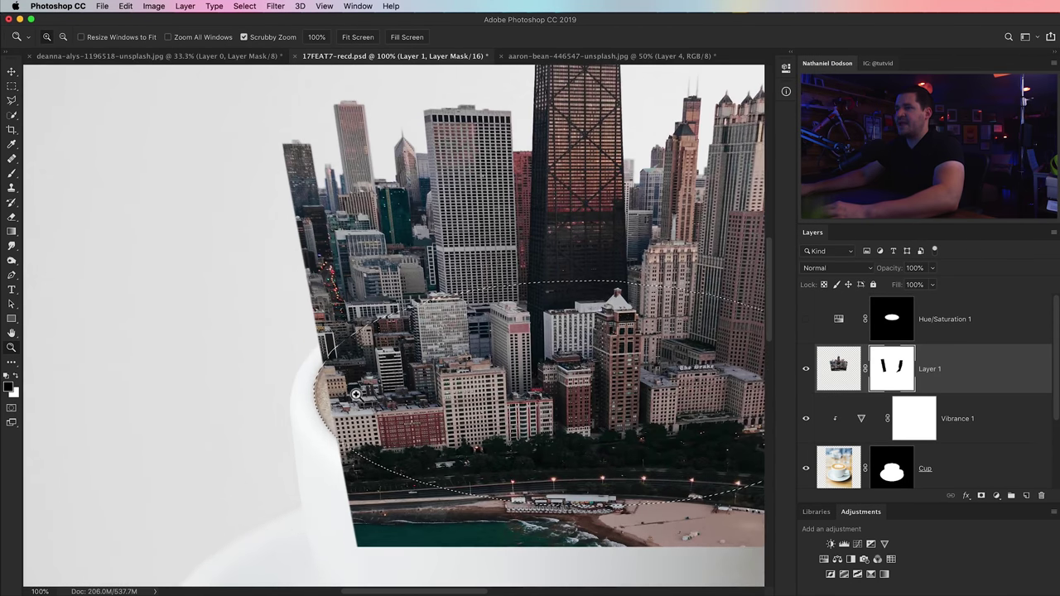
Paint white on Layer 1's mask with a 60 px brush, restoring the city inside the selected cup opening along its side rims
left_click(358, 394)
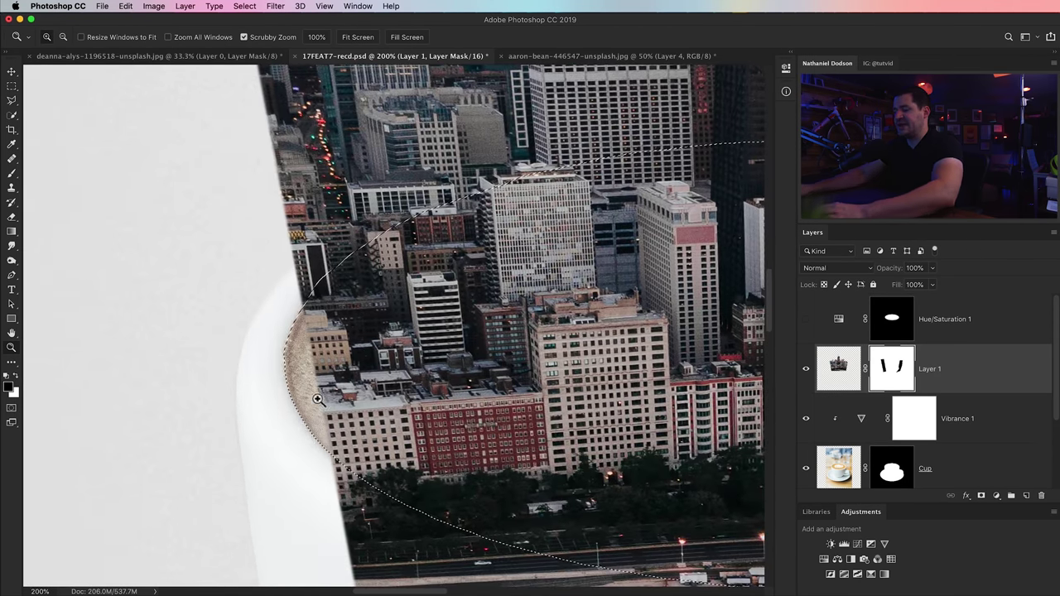
left_click(11, 173)
key("]")
key("]")
key("]")
key("]")
key("x")
key("bracketright")
key("bracketright")
key("bracketright")
mouse_move(327, 453)
left_mouse_down()
mouse_move(304, 364)
mouse_move(313, 319)
mouse_move(347, 460)
mouse_move(295, 359)
left_mouse_up()
left_click_drag(614, 478, 161, 497)
left_click_drag(547, 414, 168, 386)
mouse_move(491, 467)
left_mouse_down()
mouse_move(521, 412)
mouse_move(523, 360)
mouse_move(530, 393)
left_mouse_up()
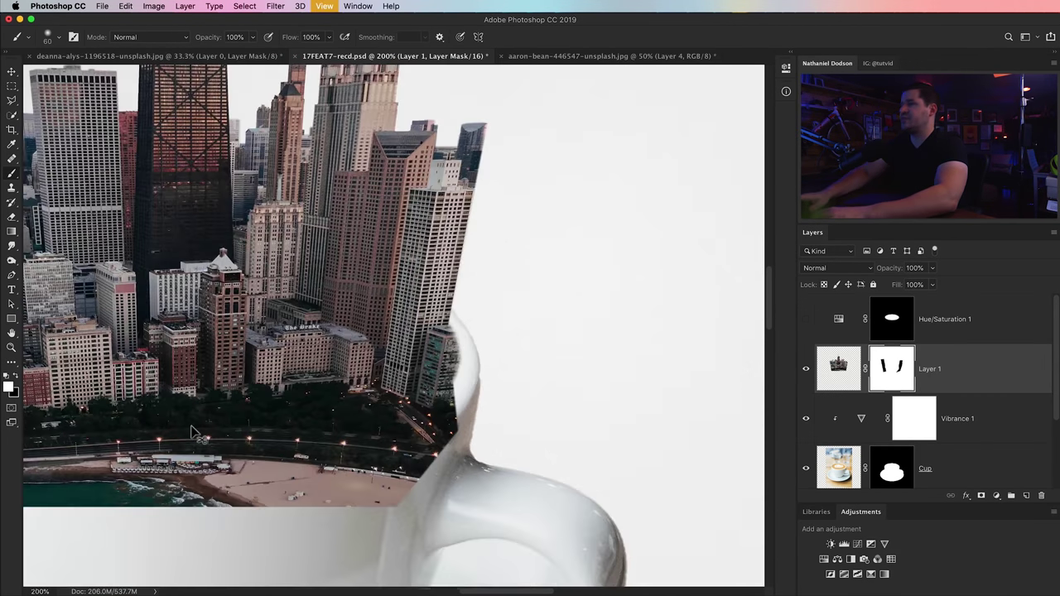
Invert the elliptical selection of the cup opening
key("super+minus")
key("super+minus")
key("super+minus")
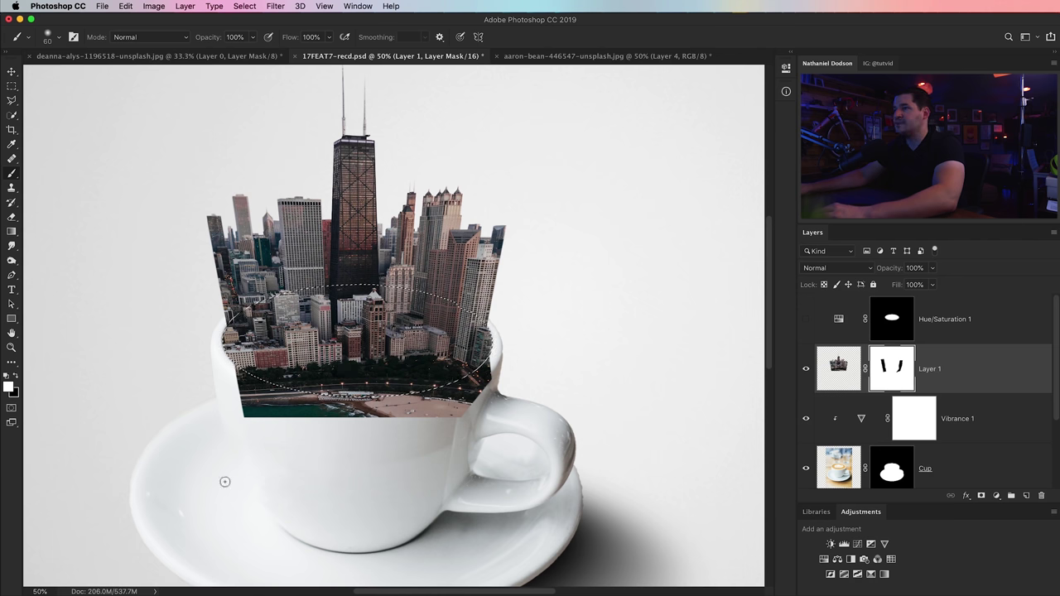
left_click(253, 5)
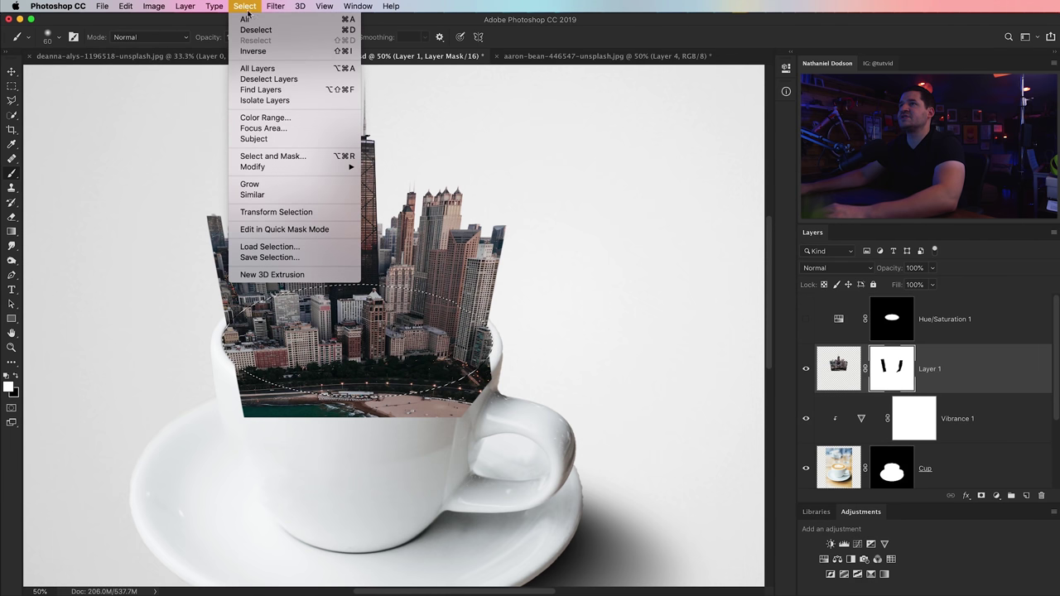
left_click(259, 52)
Paint black on Layer 1's mask with a large brush of 175 to 300 px, hiding the city below the cup's front rim, and deselect
key("super+minus")
key("super+minus")
key("super+minus")
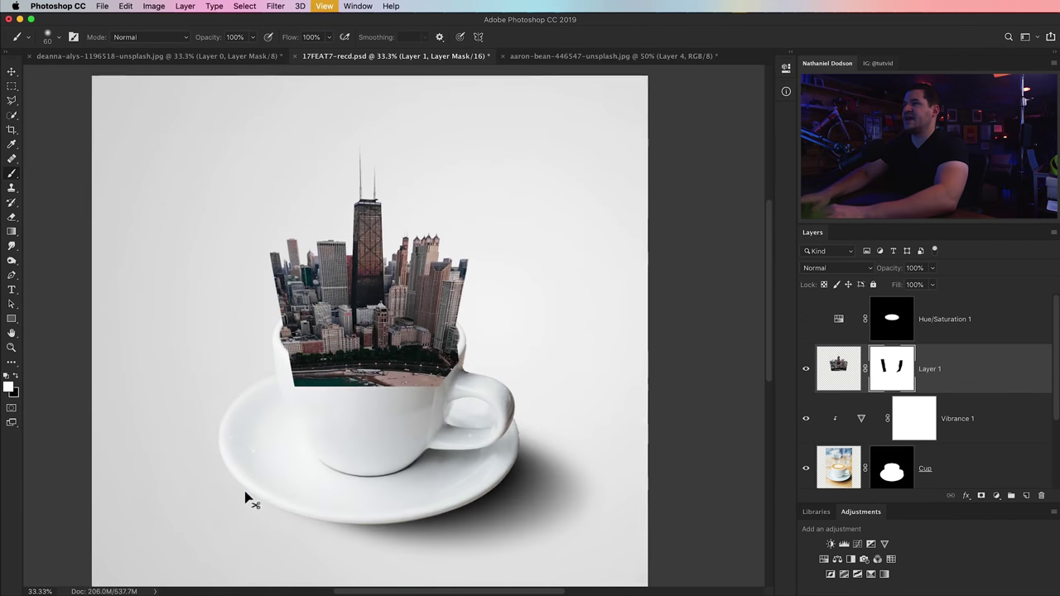
left_click(367, 347, "super")
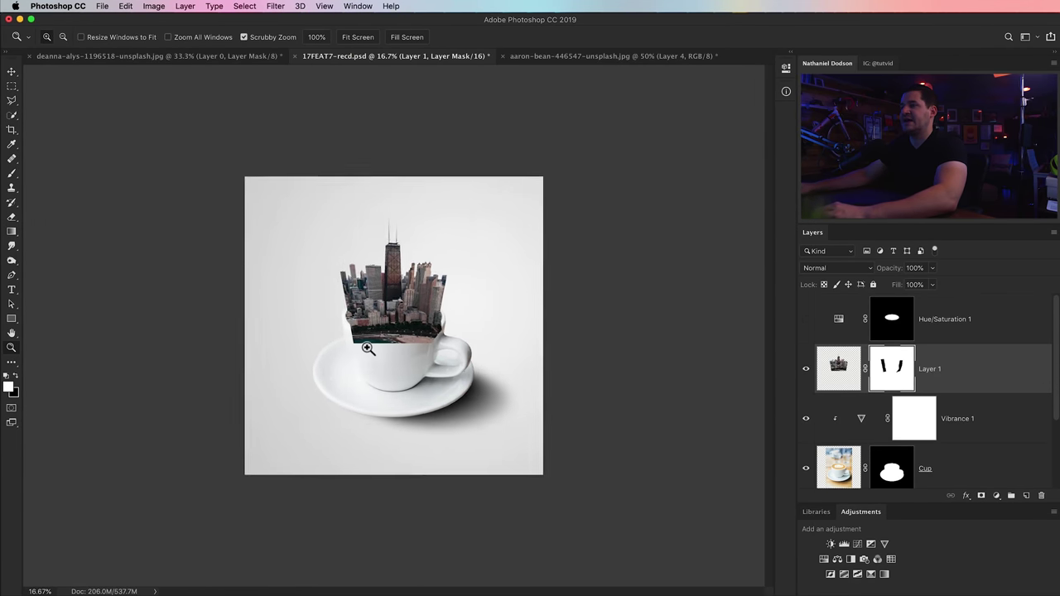
left_click(367, 348, "super")
left_click(367, 348, "super")
left_click(367, 347, "super")
left_click(323, 325, "super")
left_click_drag(329, 341, 343, 353)
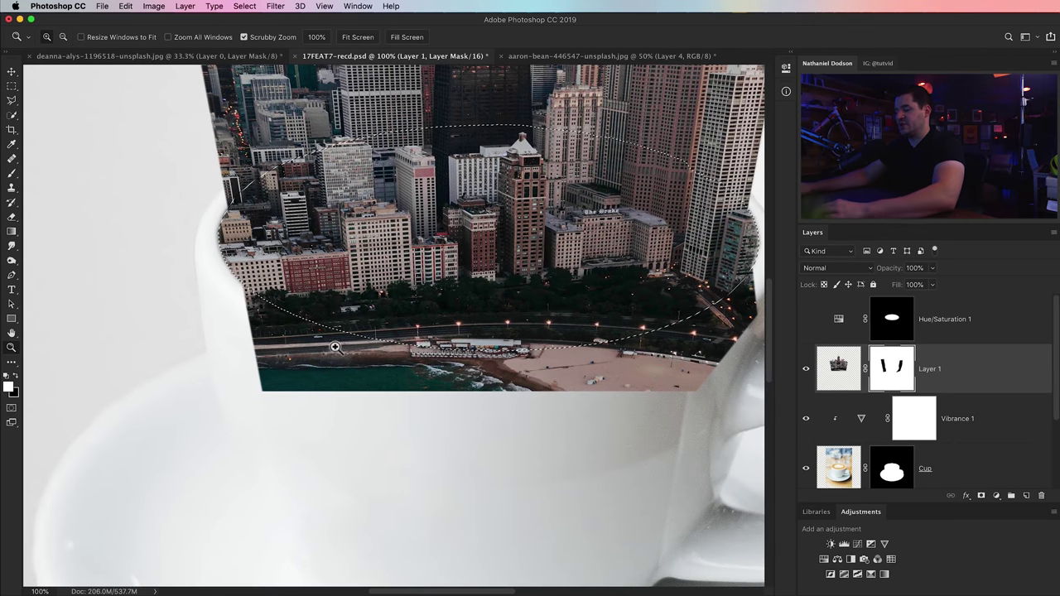
key("b")
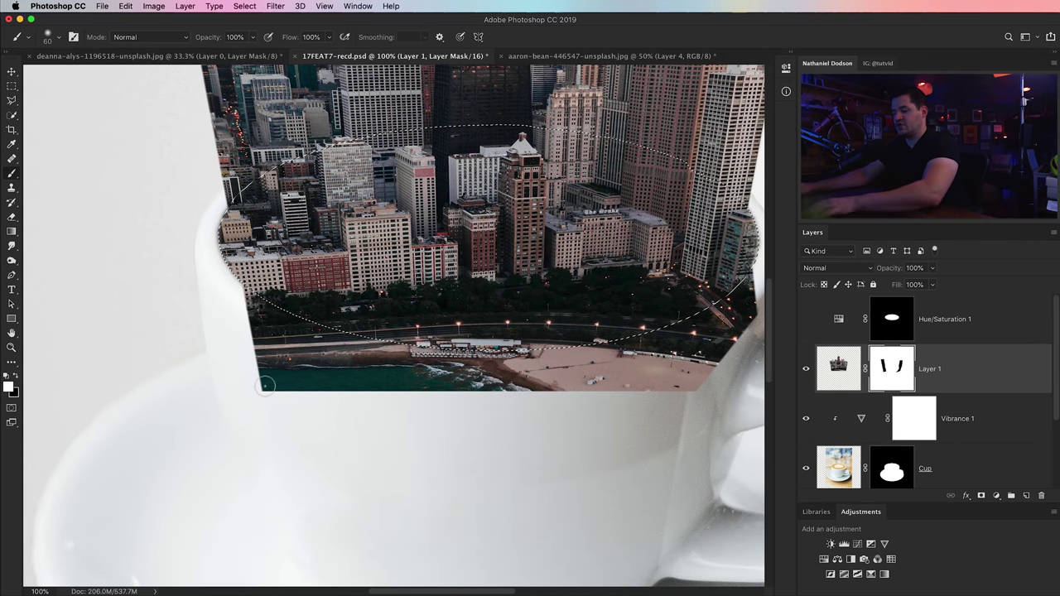
left_click(16, 377)
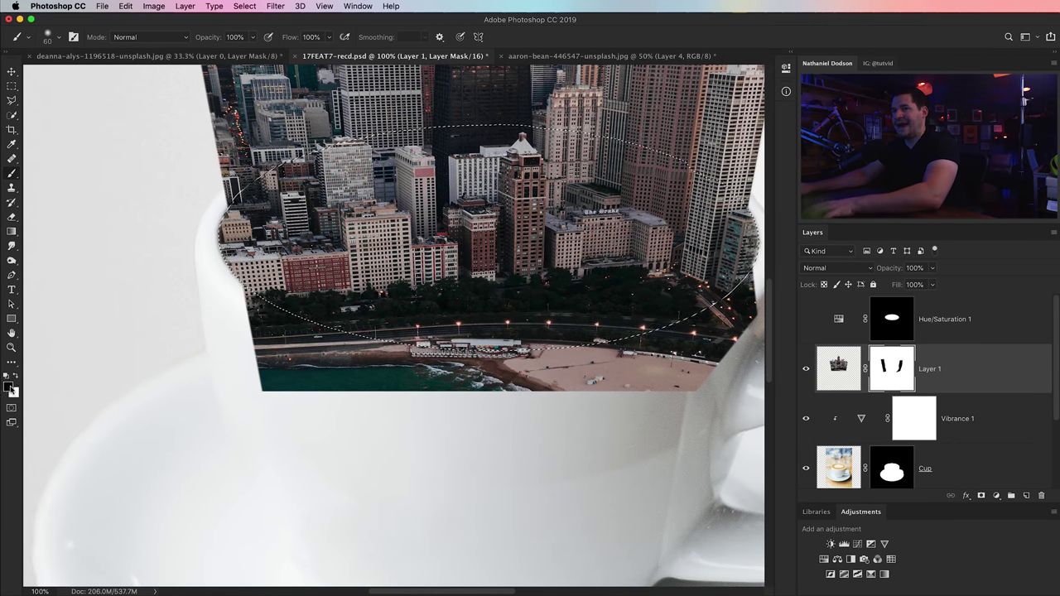
key("bracketright")
key("bracketright")
key("bracketright")
key("bracketright")
key("bracketright")
key("bracketright")
key("bracketright")
key("bracketright")
key("bracketright")
key("bracketright")
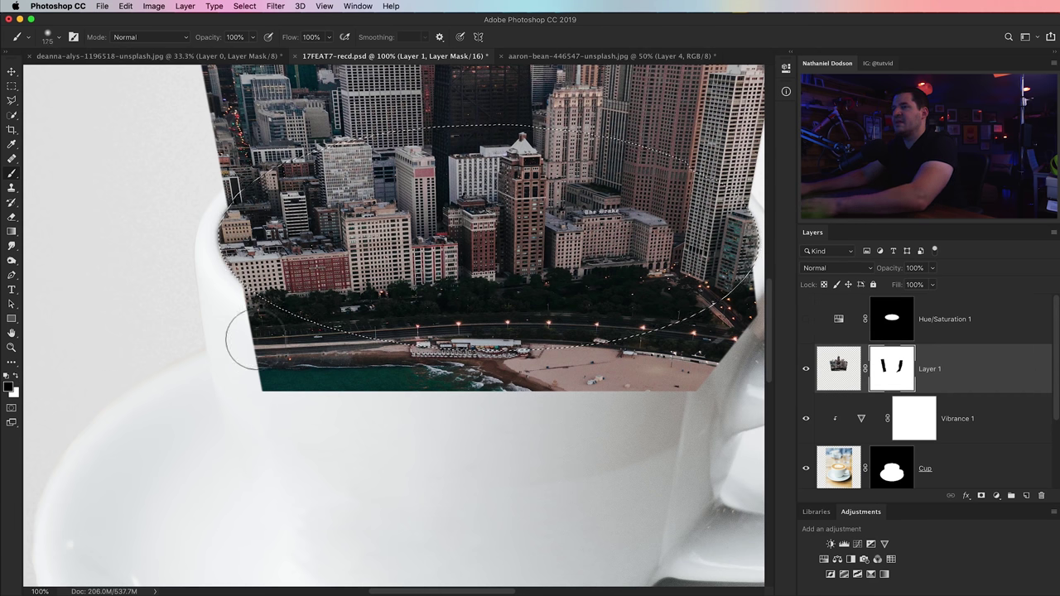
mouse_move(248, 314)
left_mouse_down()
mouse_move(433, 395)
mouse_move(359, 347)
mouse_move(243, 386)
mouse_move(634, 373)
mouse_move(670, 350)
mouse_move(653, 373)
mouse_move(537, 402)
mouse_move(591, 308)
mouse_move(488, 393)
left_mouse_up()
key("super+d")
key("super+0")
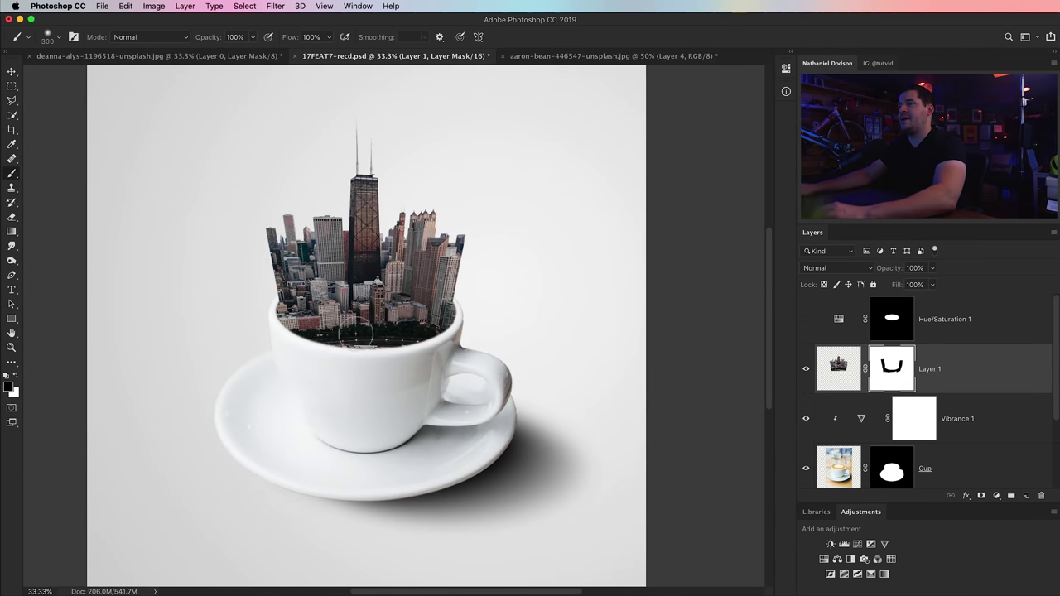
Compare the city at the cup's right rim with Layer 1's mask switched off and on
key("z")
left_click_drag(452, 292, 478, 292)
left_click(478, 292)
left_click(457, 300)
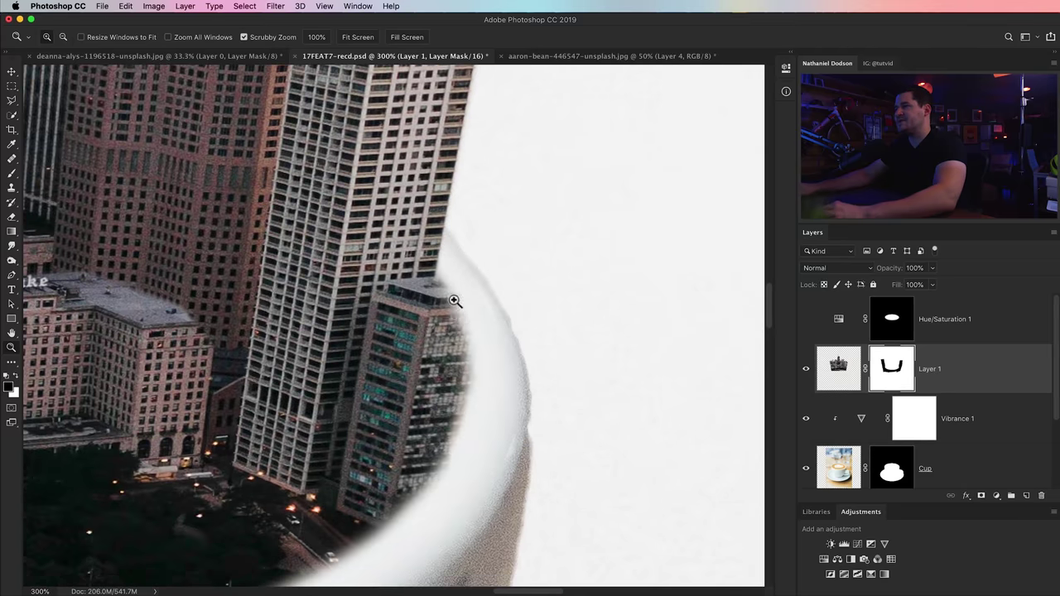
left_click(902, 373, "shift")
left_click(902, 373, "shift")
left_click(902, 374, "shift")
left_click(901, 373, "shift")
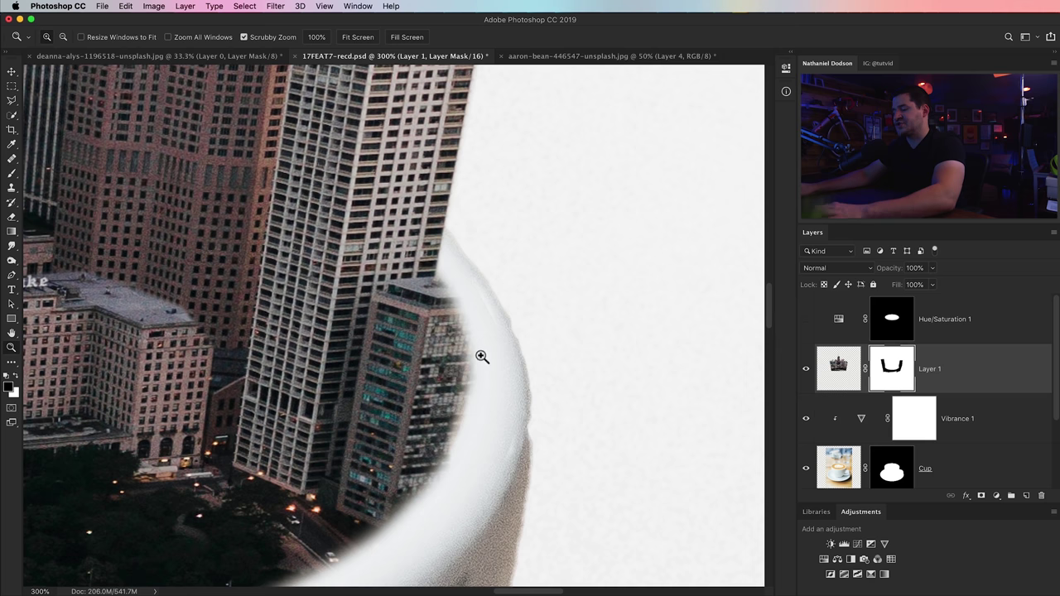
Paint white on Layer 1's mask with a 20 px brush, restoring the upper corner of the small building over the cup's right rim
key("b")
key("bracketleft")
key("bracketleft")
key("bracketleft")
key("bracketleft")
key("bracketleft")
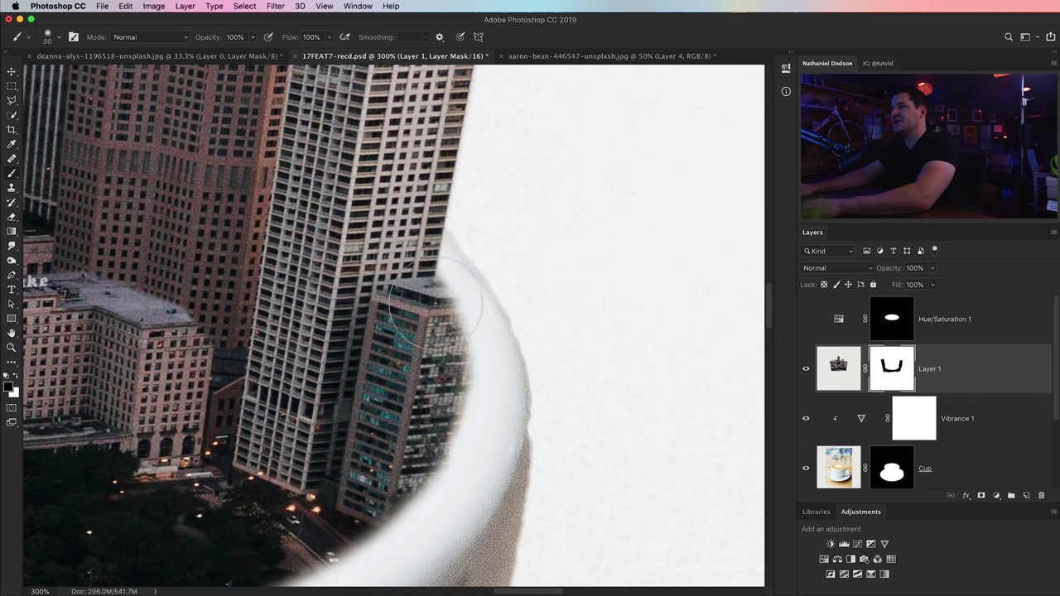
right_click(422, 323)
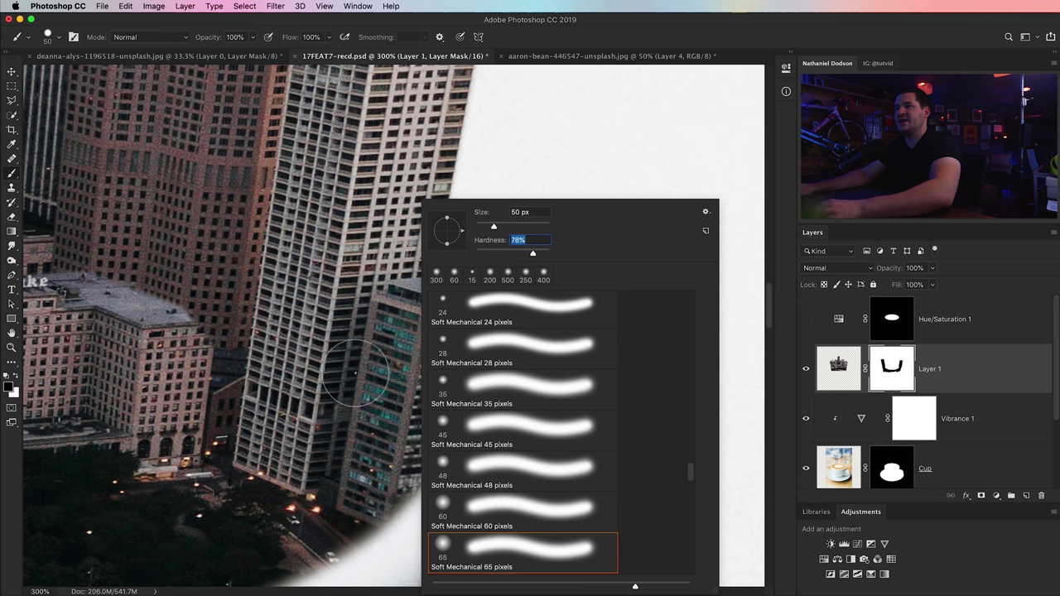
key("Return")
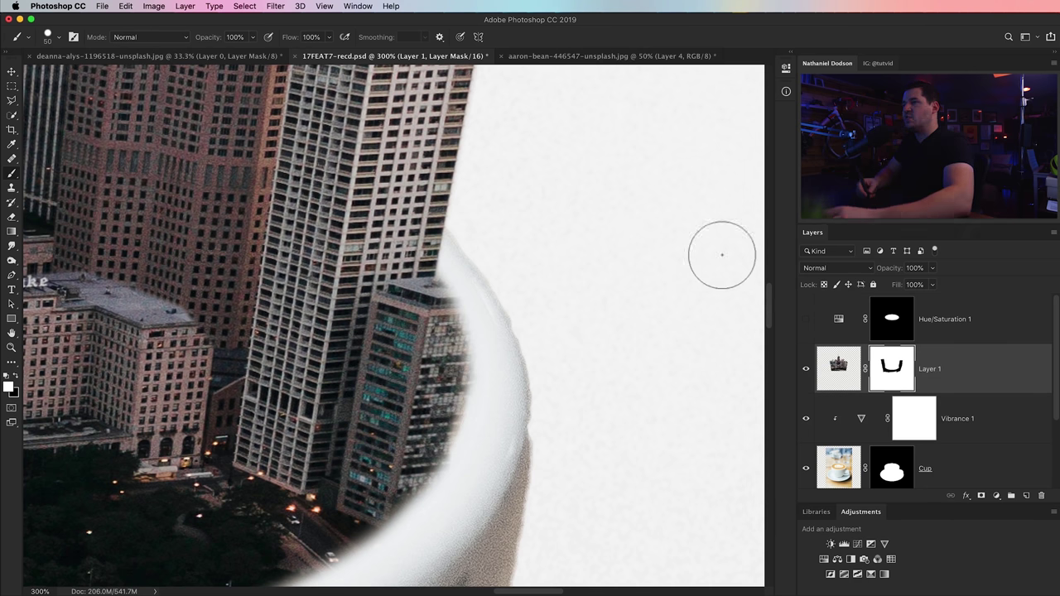
key("bracketleft")
key("bracketleft")
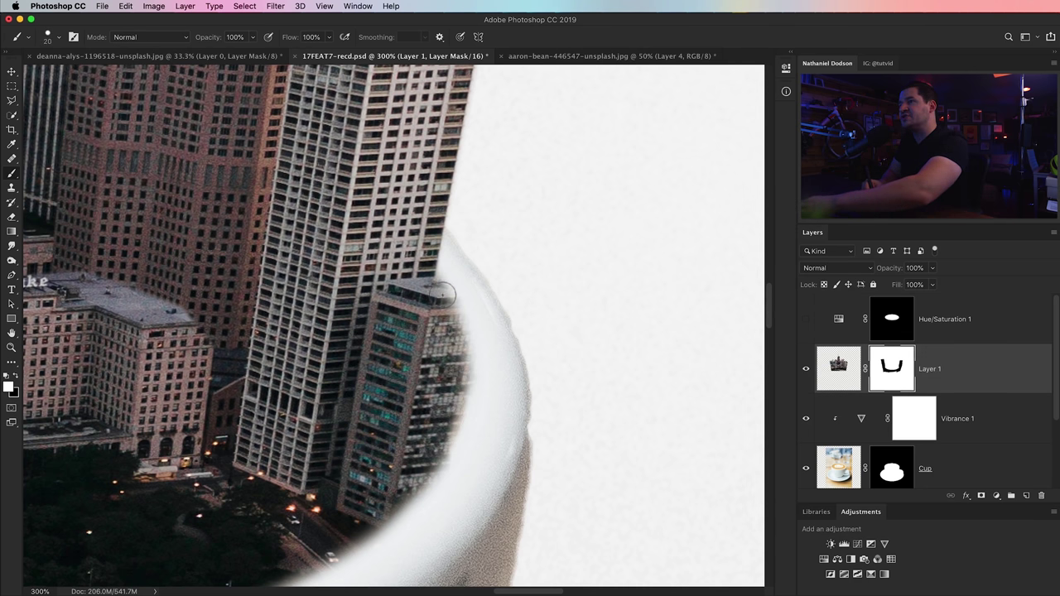
left_click_drag(464, 302, 470, 318)
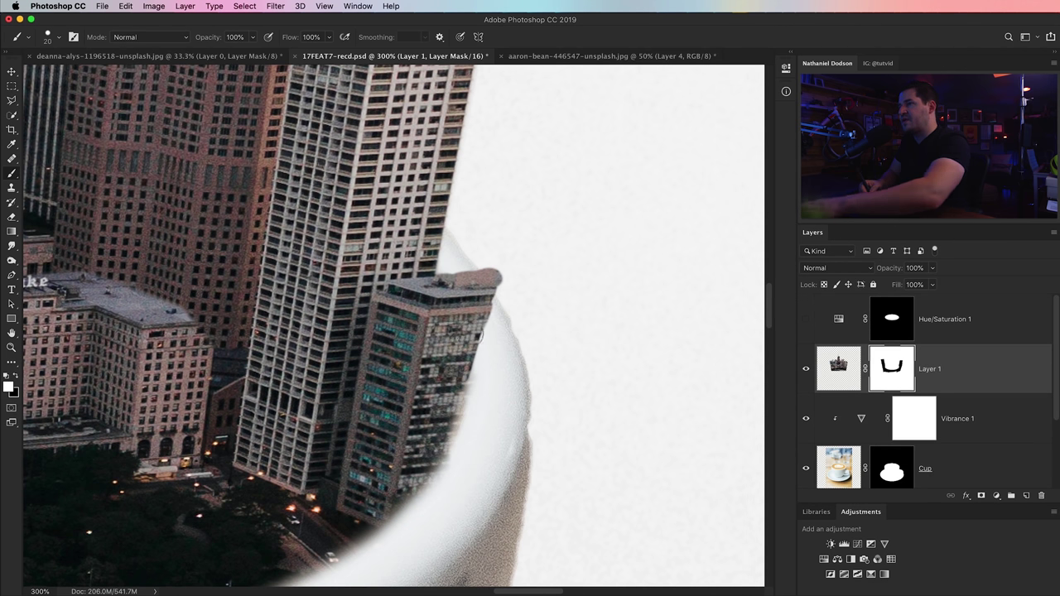
Outline the restored building corner with the Polygonal Lasso, invert the selection and trim the mask outside it with black
key("l")
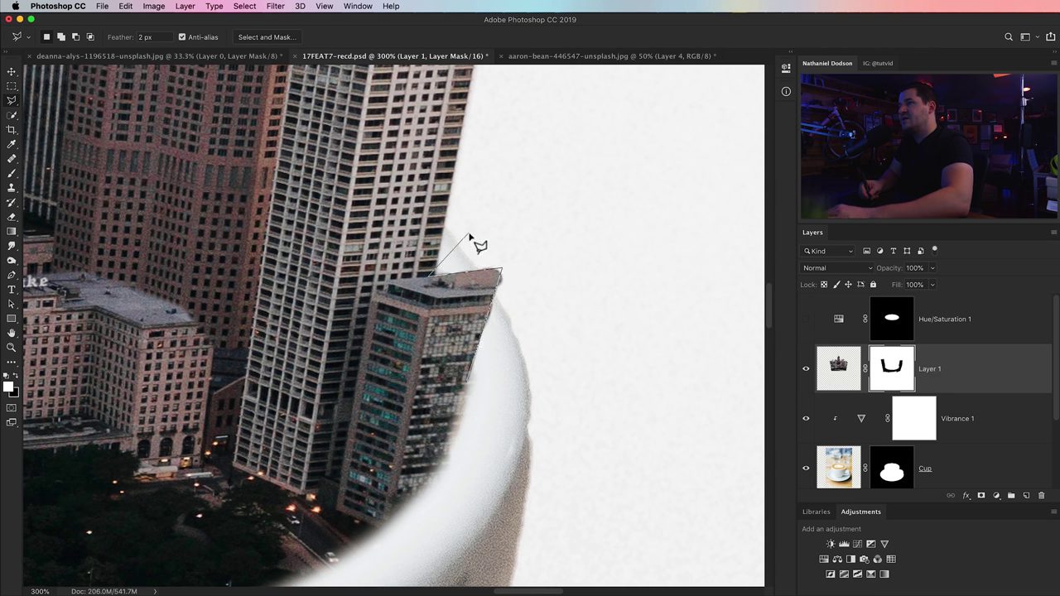
left_click(469, 384)
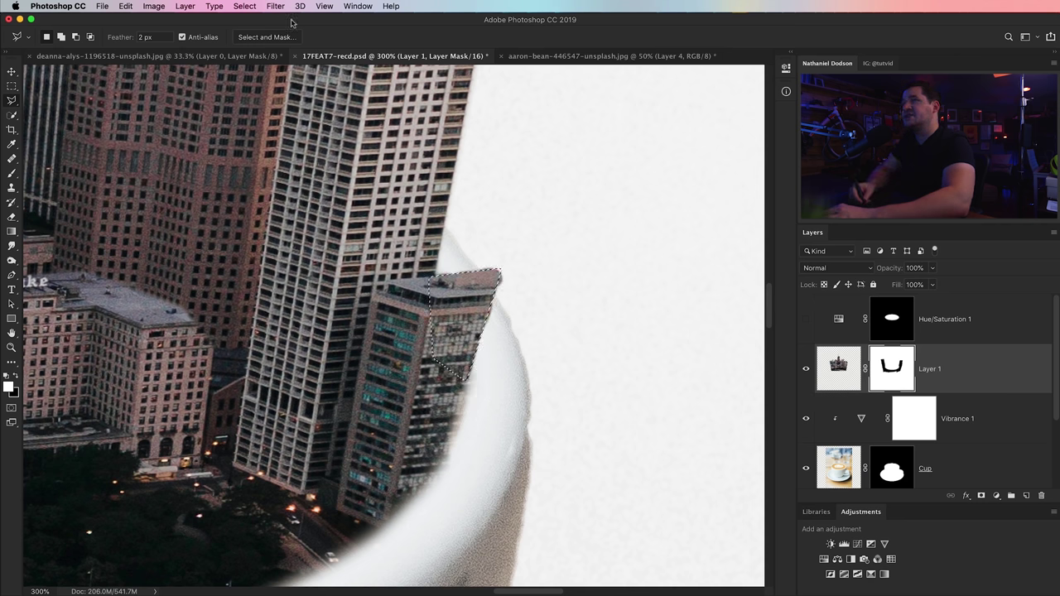
left_click(247, 8)
left_click(263, 52)
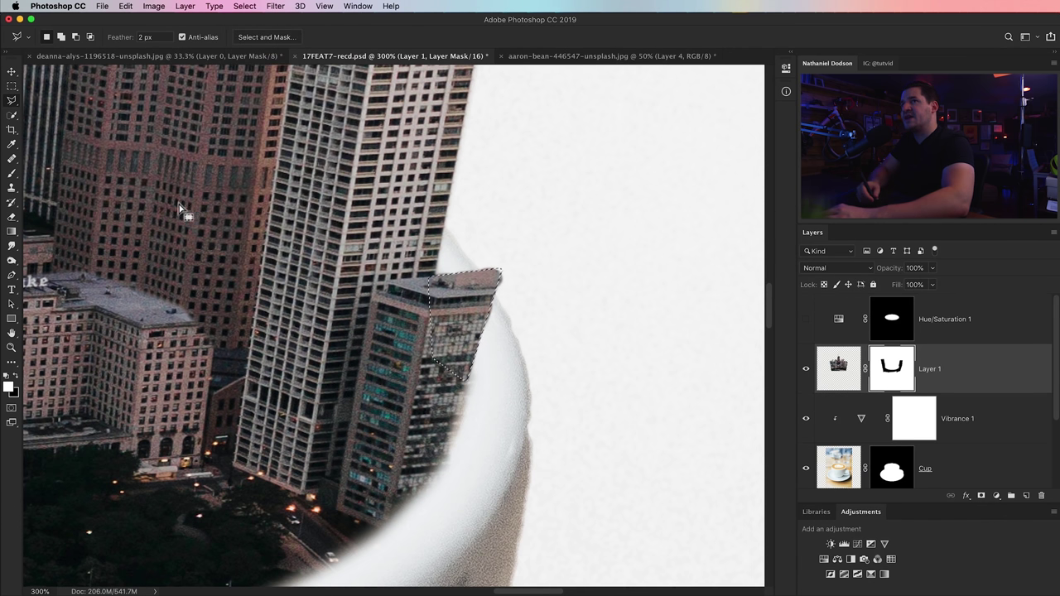
left_click(12, 173)
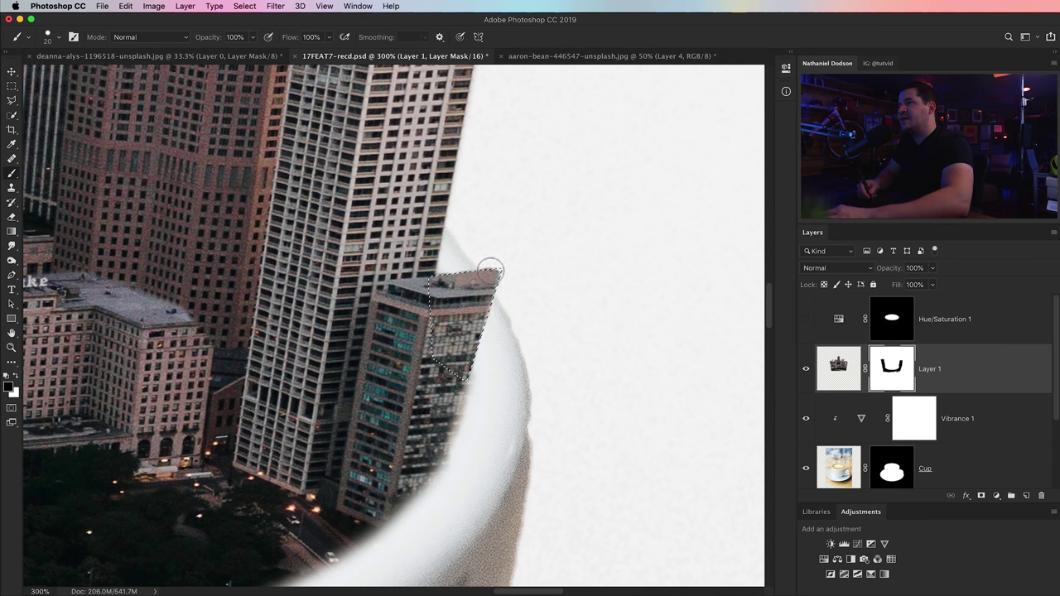
key("super+d")
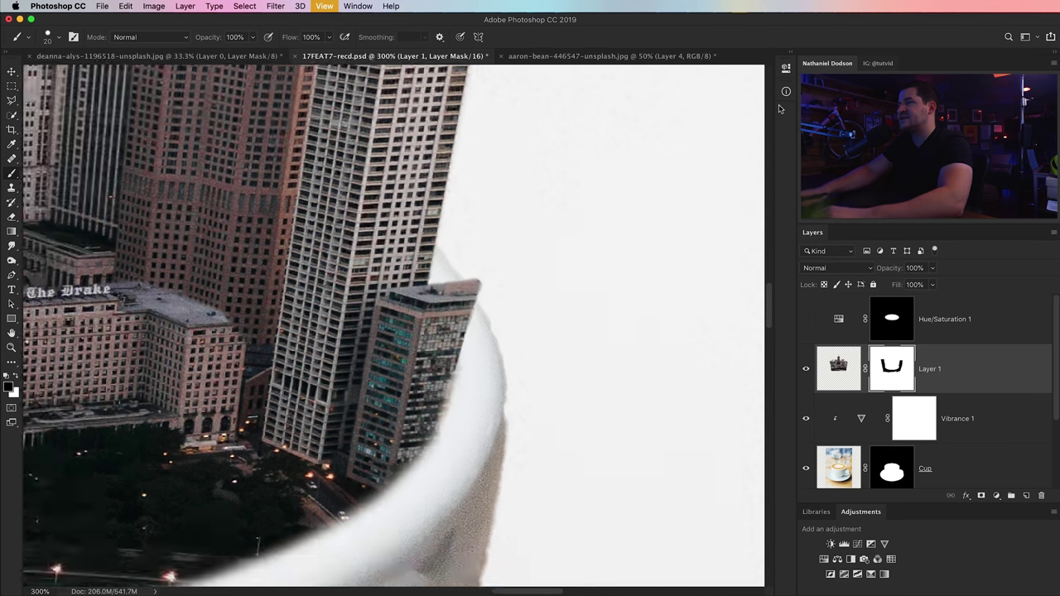
Examine the city's left edge above the cup rim with Layer 1's mask switched off and on
key("super+0")
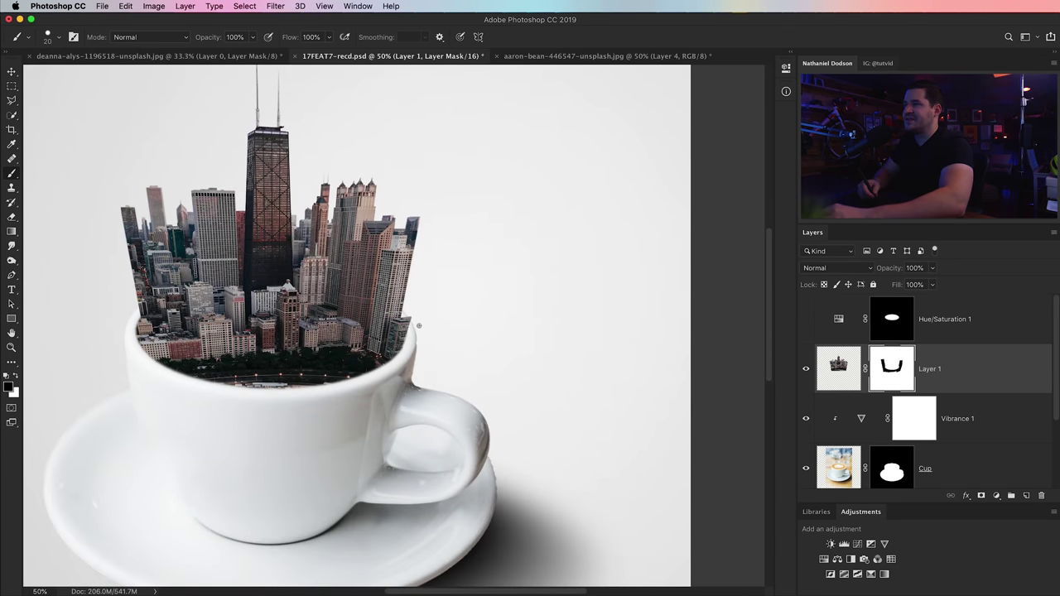
key("z")
double_click(237, 324)
left_click_drag(171, 333, 345, 378)
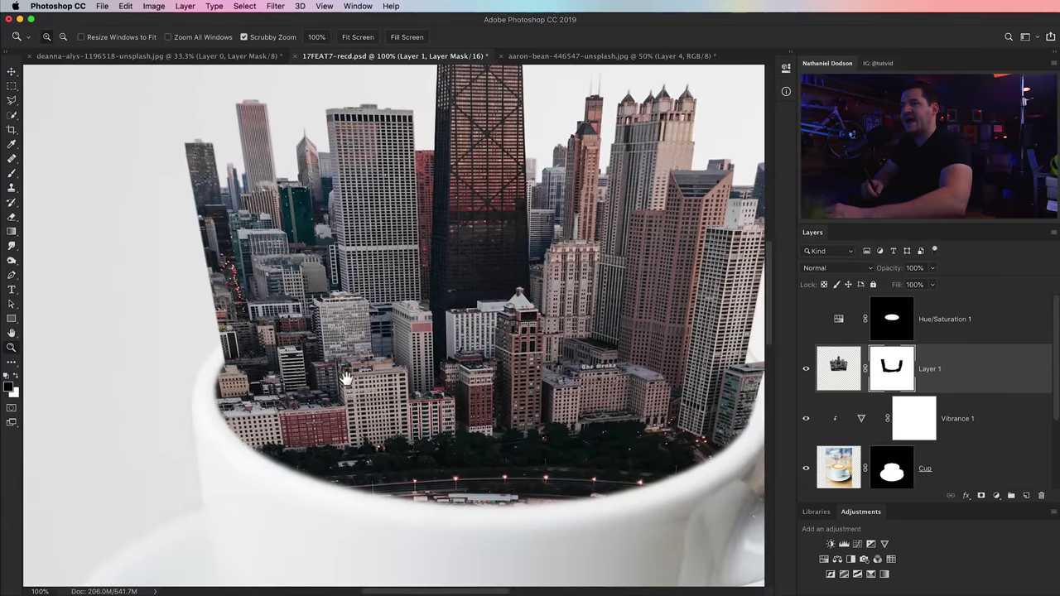
left_click_drag(204, 352, 302, 415)
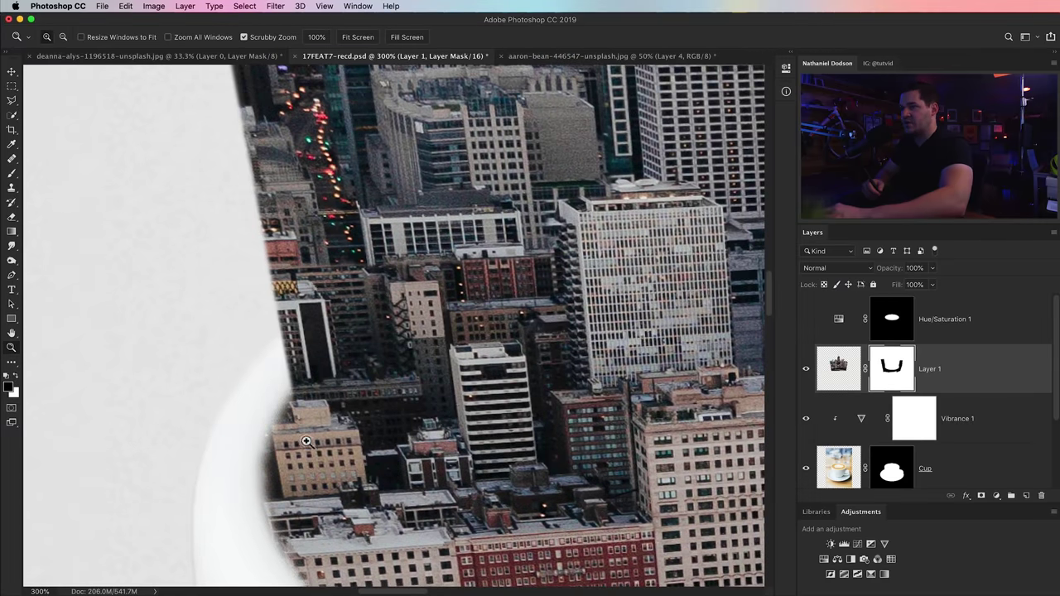
key("l")
key("super+1")
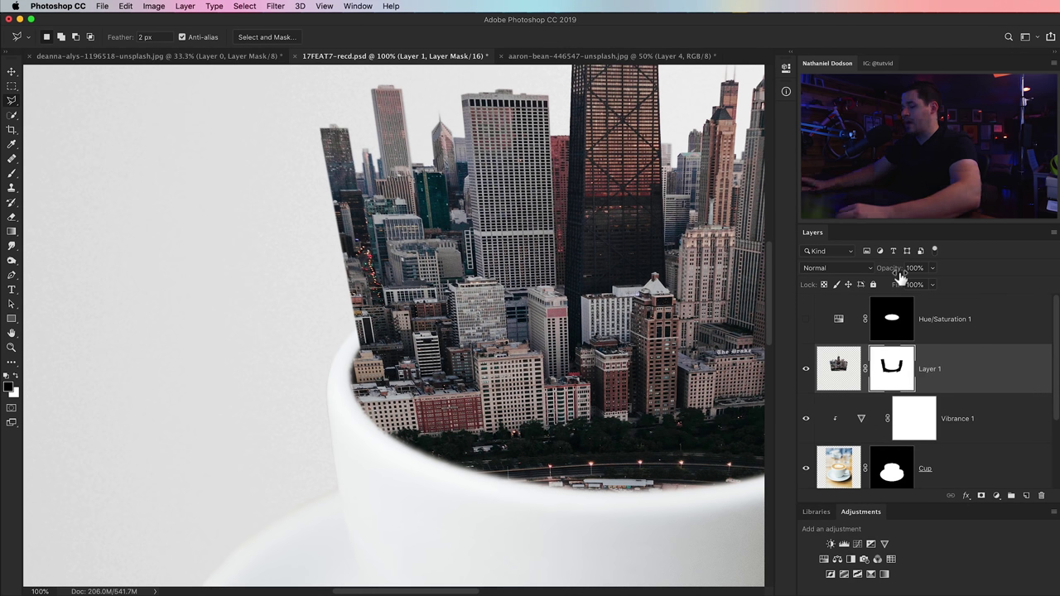
left_click(891, 369, "shift")
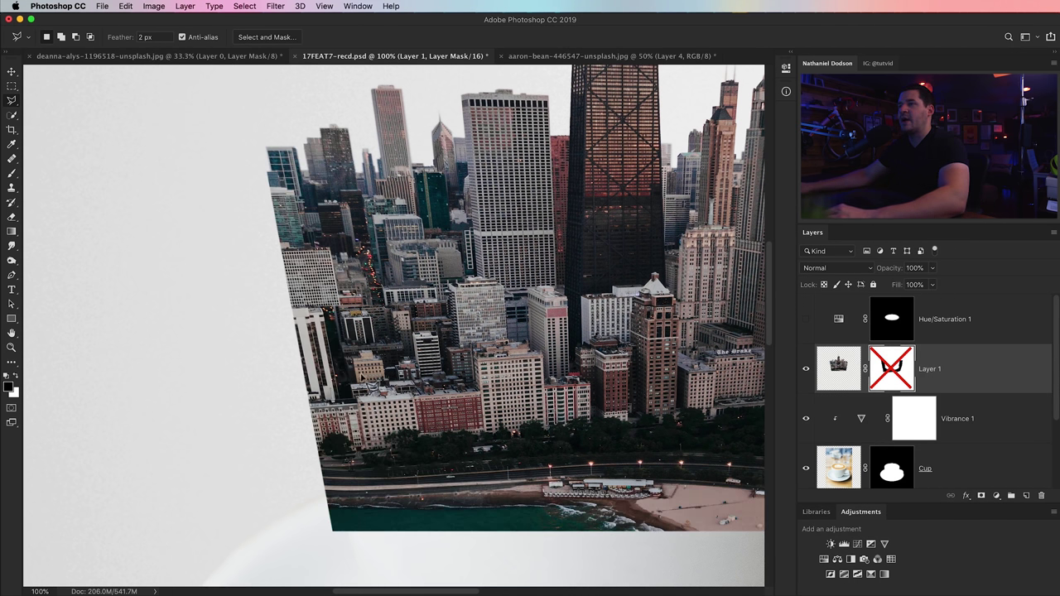
left_click(891, 369, "shift")
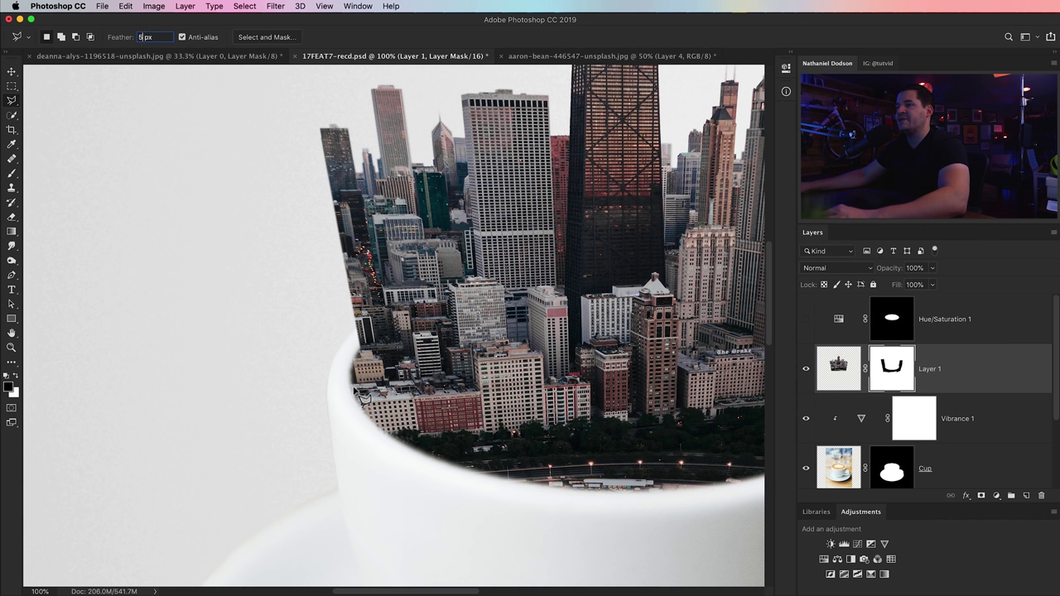
Select a strip along the city's left edge with the Polygonal Lasso at 5 px feather, fill it white on Layer 1's mask and deselect
left_click(348, 374)
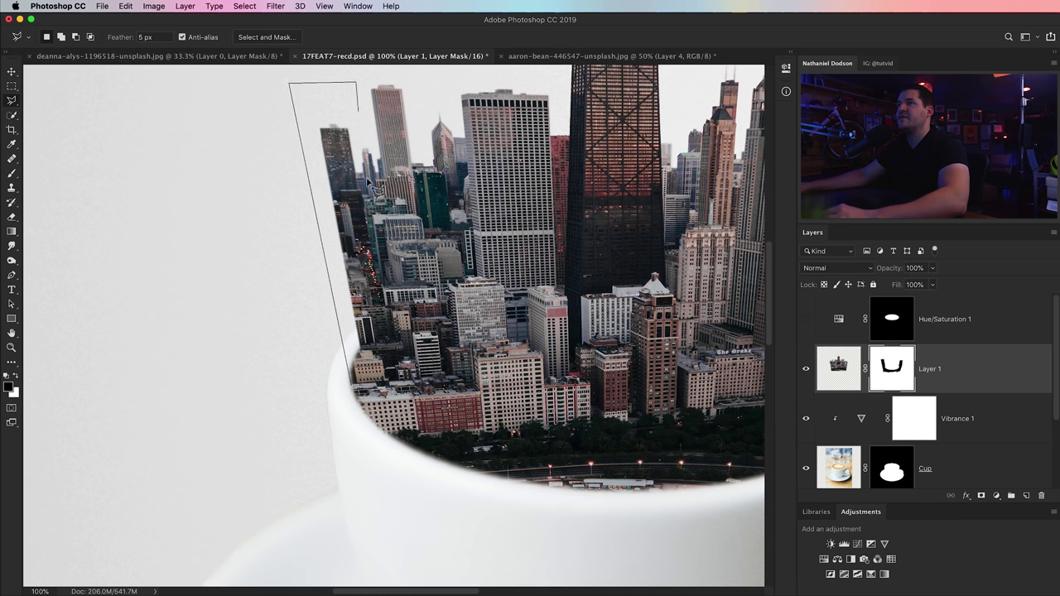
left_click(403, 394)
left_click(358, 392)
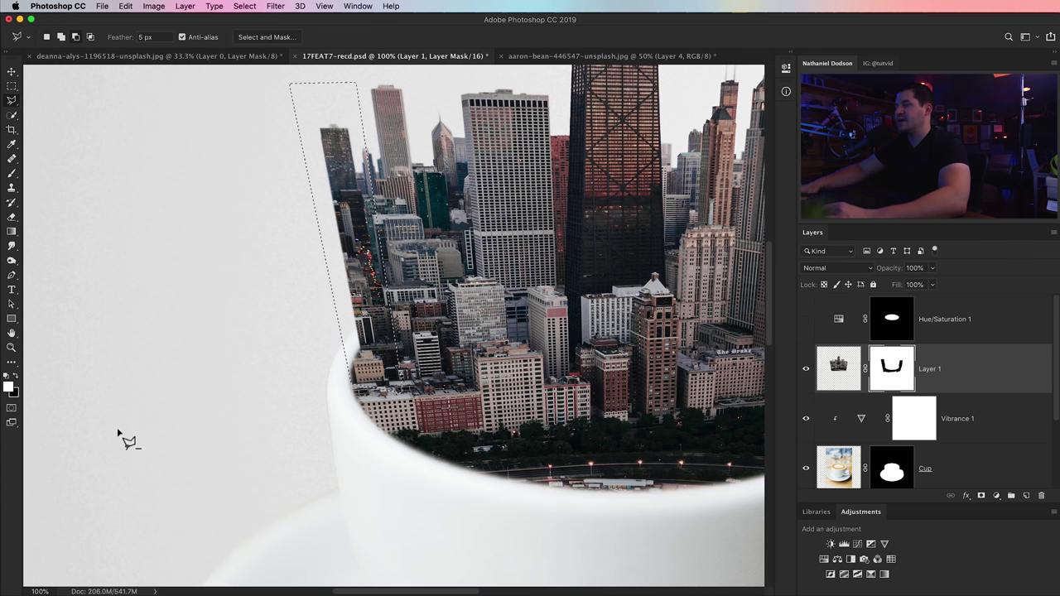
key("alt+BackSpace")
key("super+d")
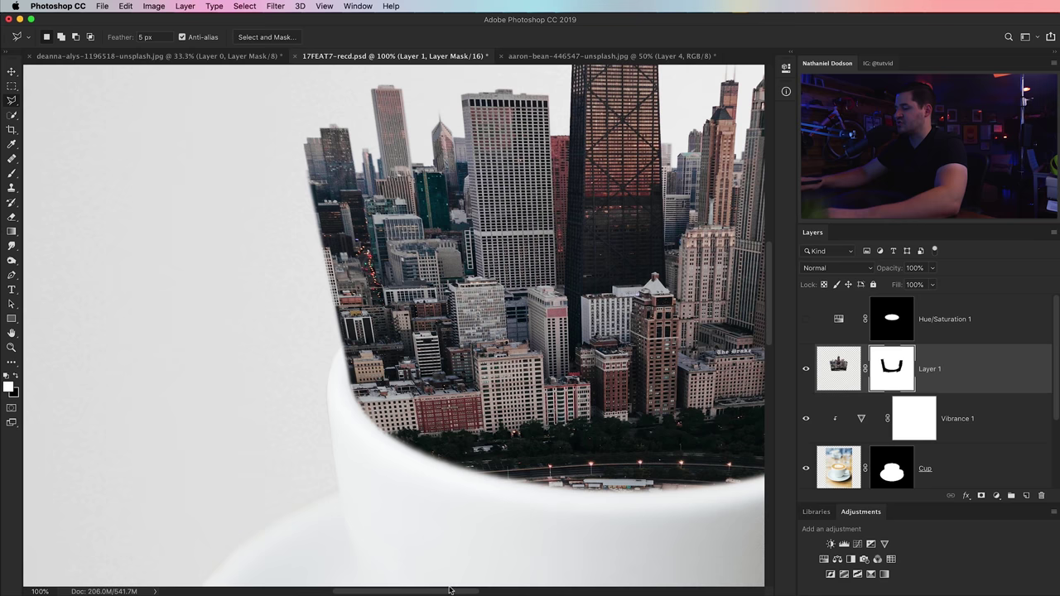
Examine the city's right edge above the cup rim with Layer 1's mask switched off and on
key("super+0")
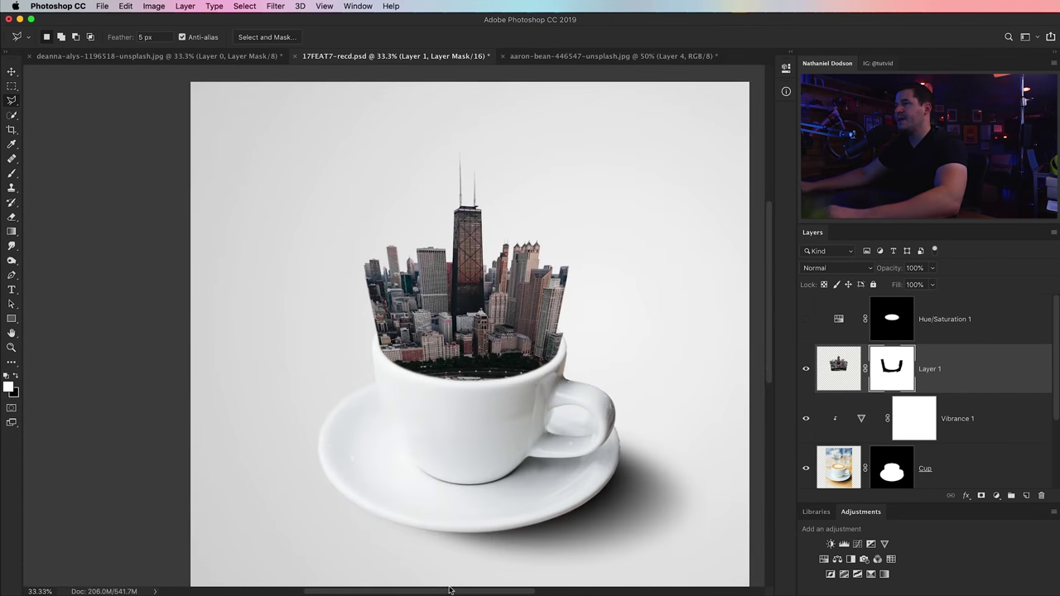
key("z")
left_click(564, 338)
left_click(564, 338)
left_click(563, 338)
left_click_drag(564, 338, 511, 356)
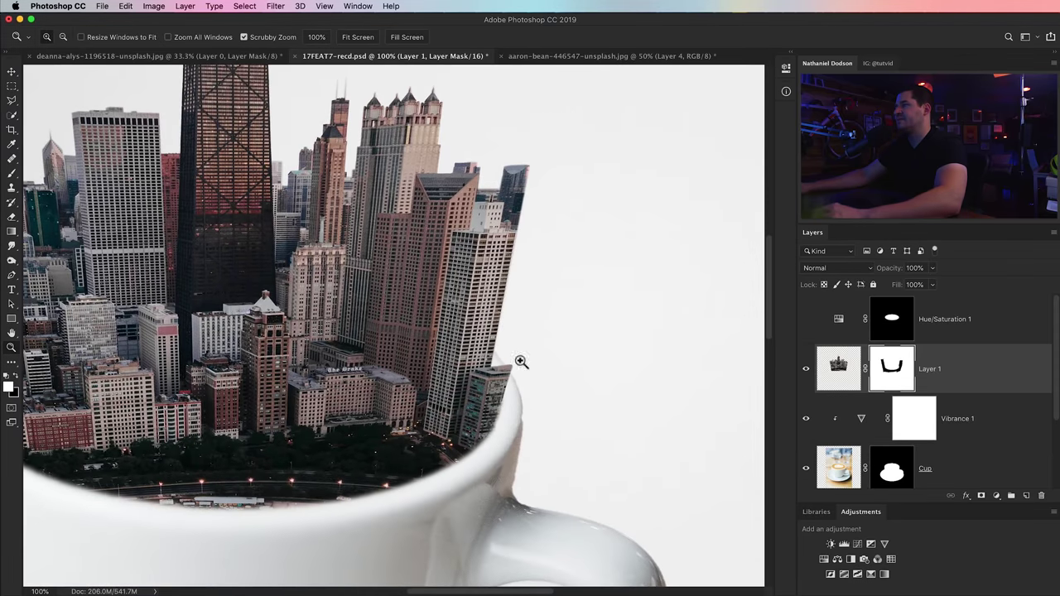
left_click(897, 374, "shift")
left_click(899, 373, "shift")
left_click_drag(541, 264, 616, 270)
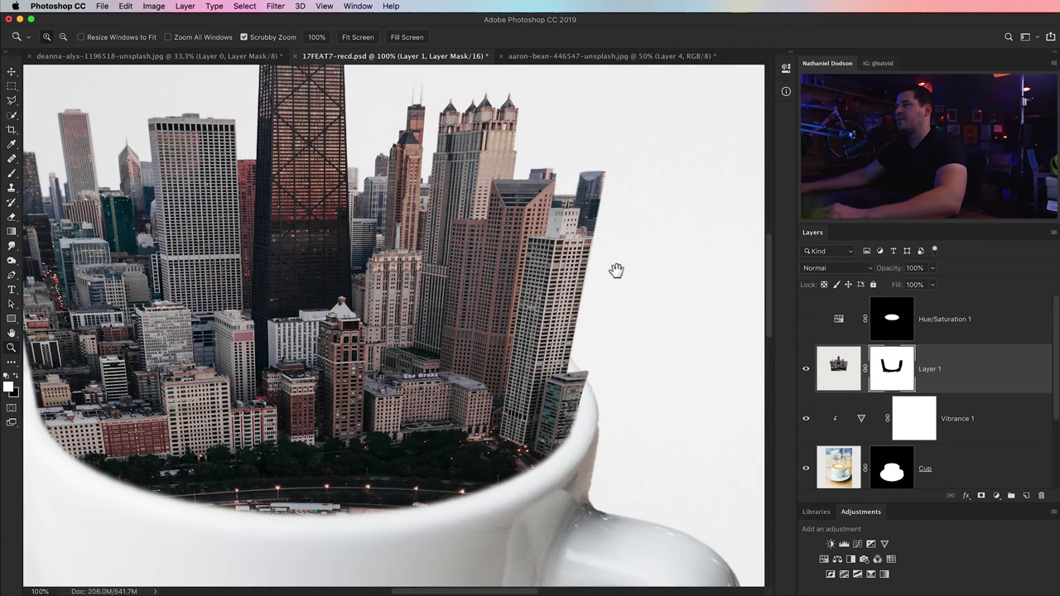
Outline the leftover background buildings behind the peaked-roof and white towers at the city's right edge with the Polygonal Lasso at 5 px feather
left_click(600, 235)
left_click(561, 246)
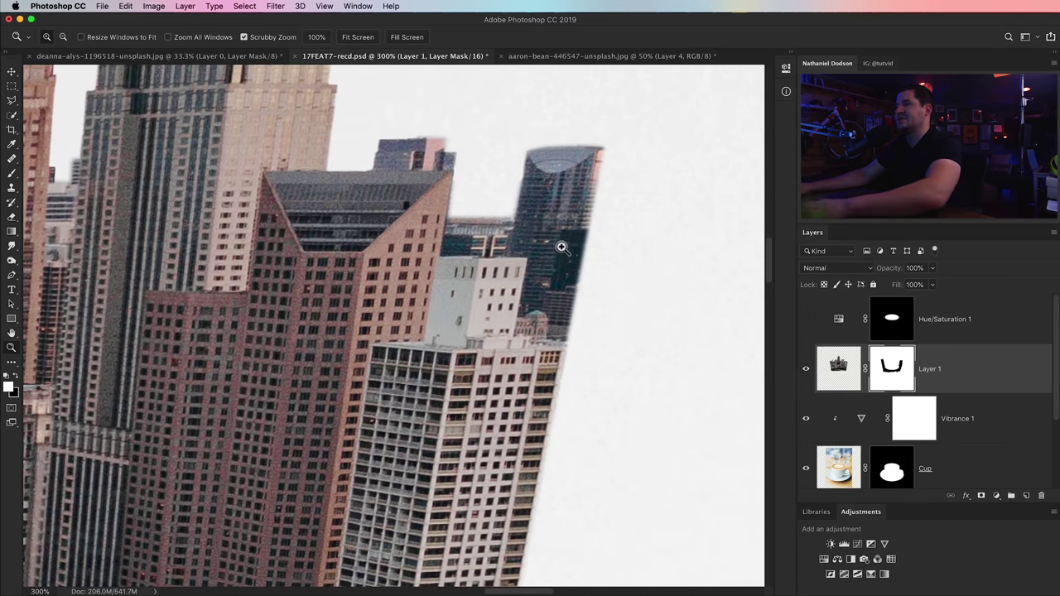
key("l")
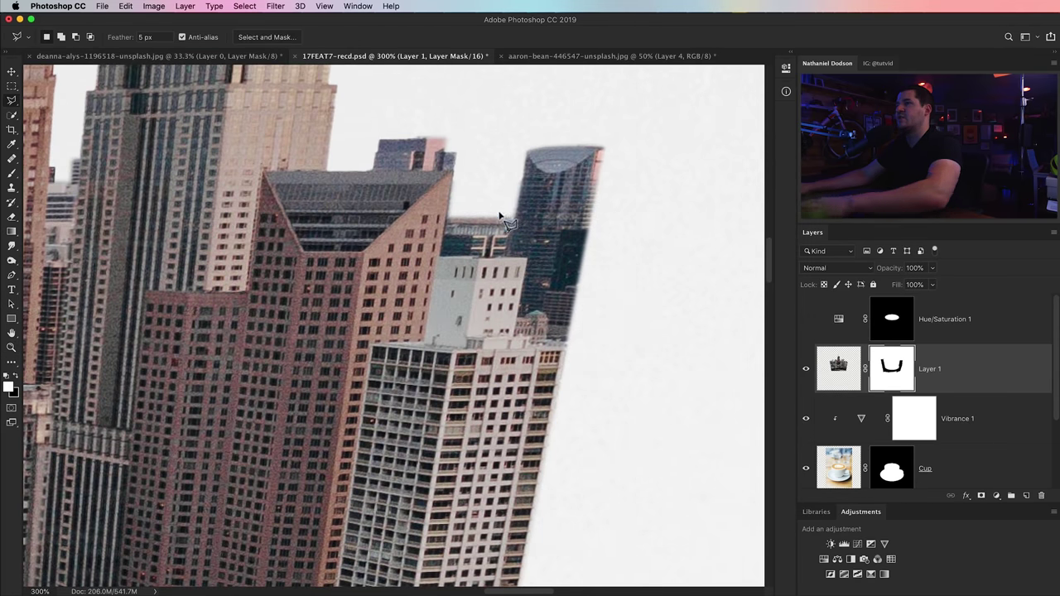
left_click(359, 171)
left_click(454, 172)
left_click(447, 217)
left_click(443, 256)
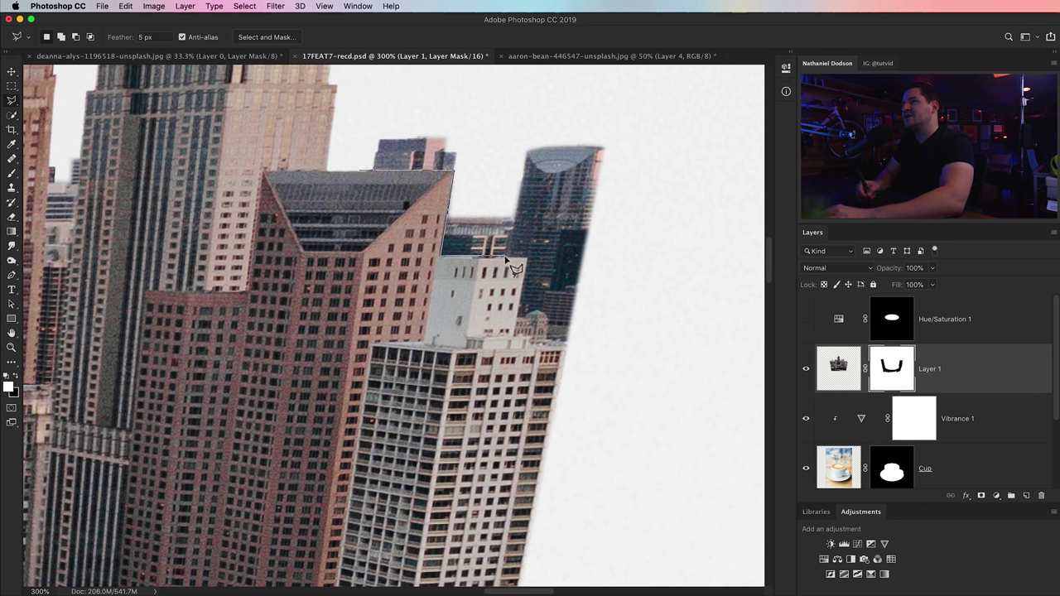
left_click(527, 257)
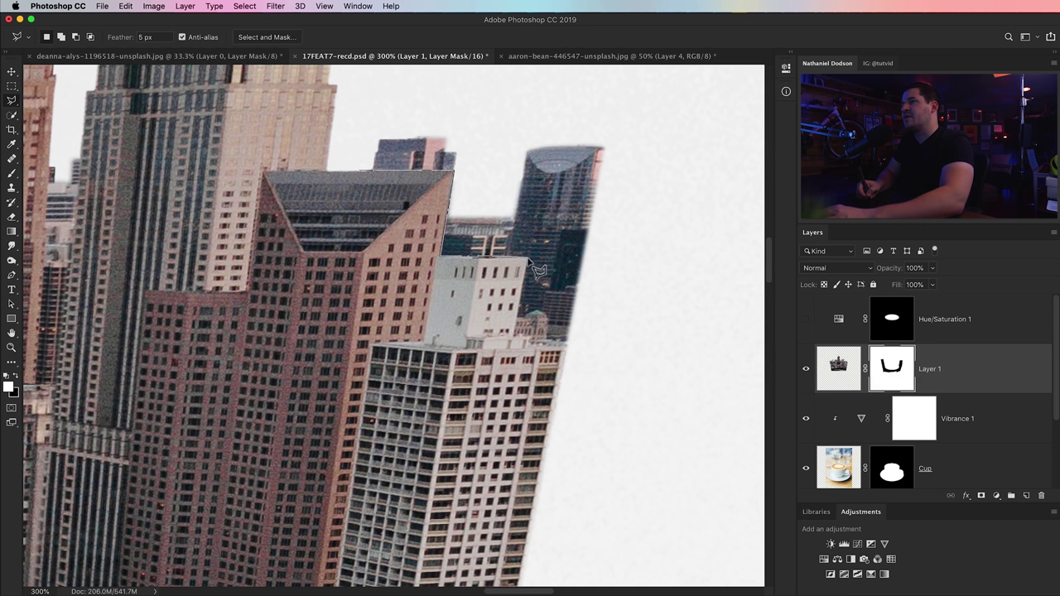
left_click(519, 318)
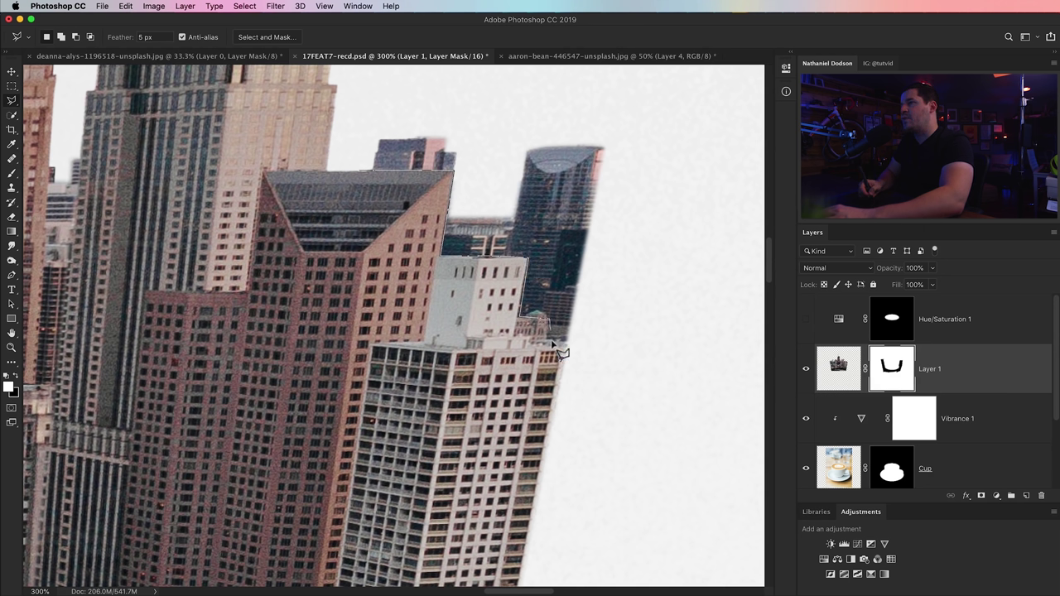
left_click(572, 343)
left_click(641, 224)
left_click(647, 108)
left_click(538, 93)
left_click(381, 105)
left_click(352, 131)
left_click(349, 156)
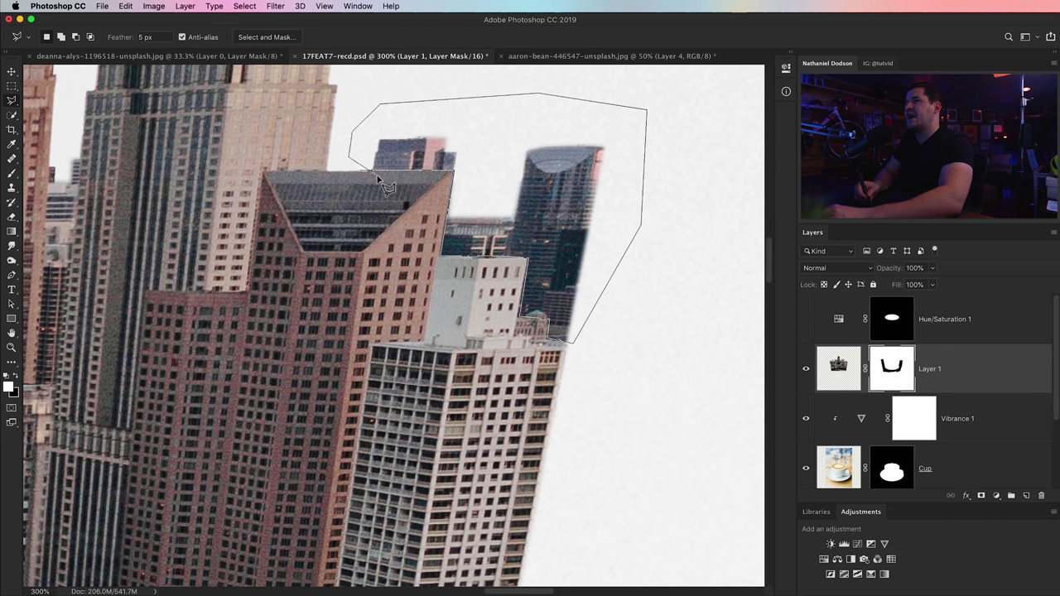
left_click(361, 173)
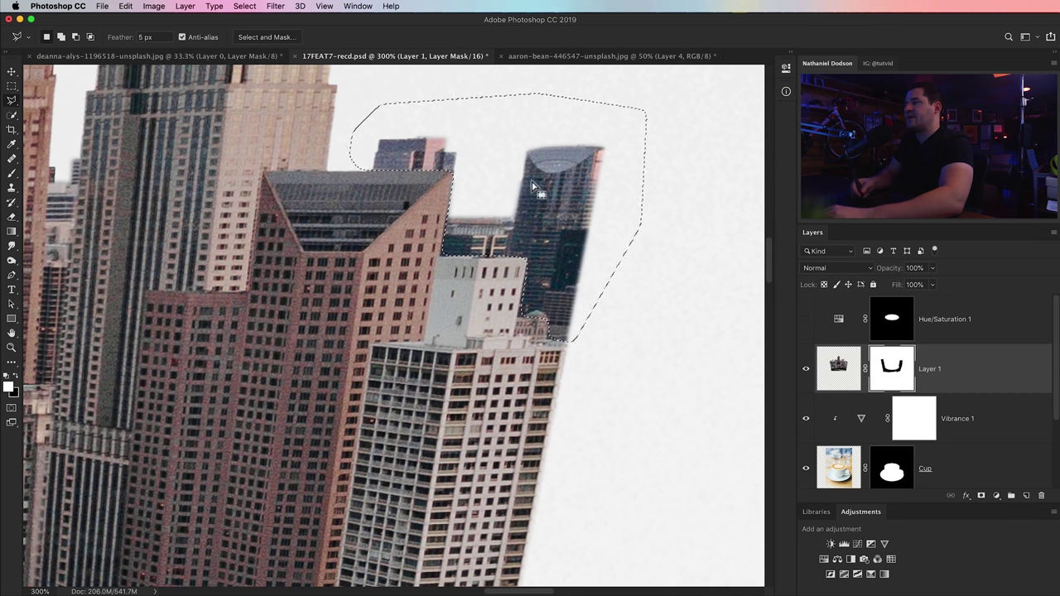
Try to hide the selected background buildings by filling the selection with black on Layer 1's mask, then undo the fill and deselect
left_click(16, 377)
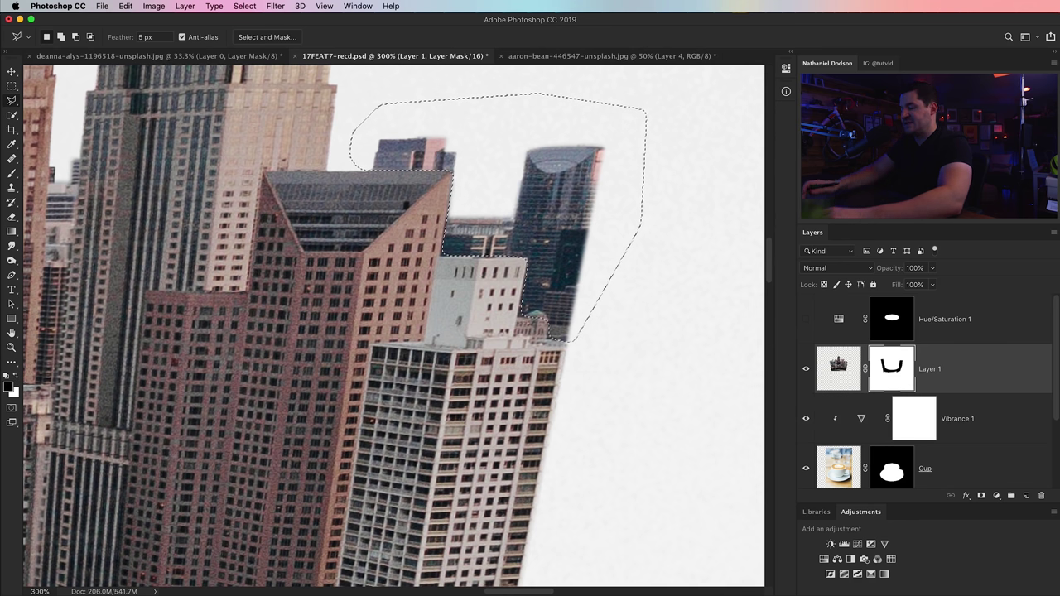
key("alt+BackSpace")
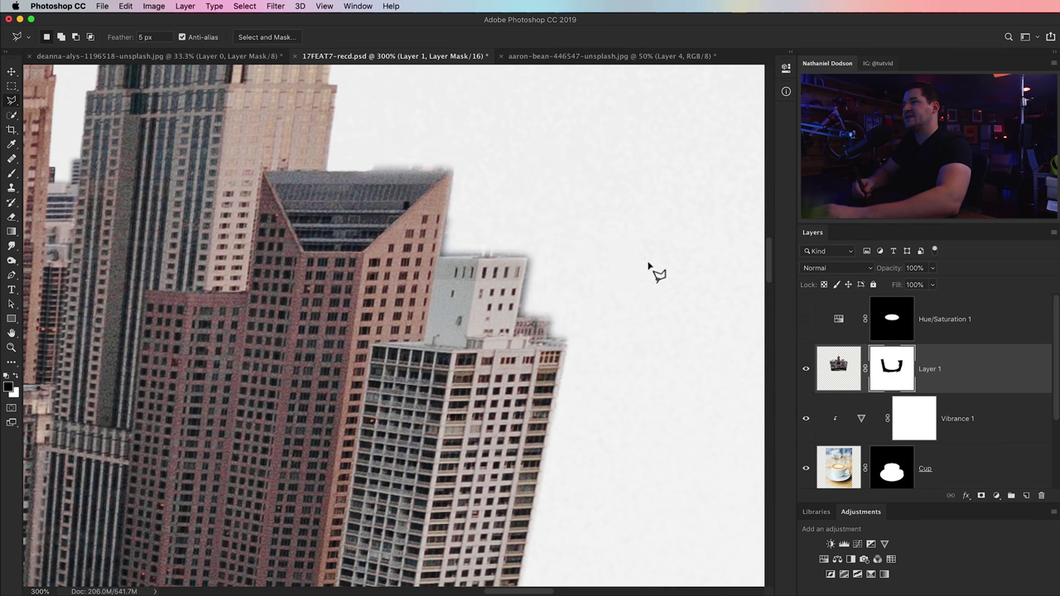
key("super+BackSpace")
key("super+d")
Reselect the background buildings at the city's right edge with the Polygonal Lasso at 1 px feather, fill them black on Layer 1's mask and deselect
double_click(139, 37)
type("1")
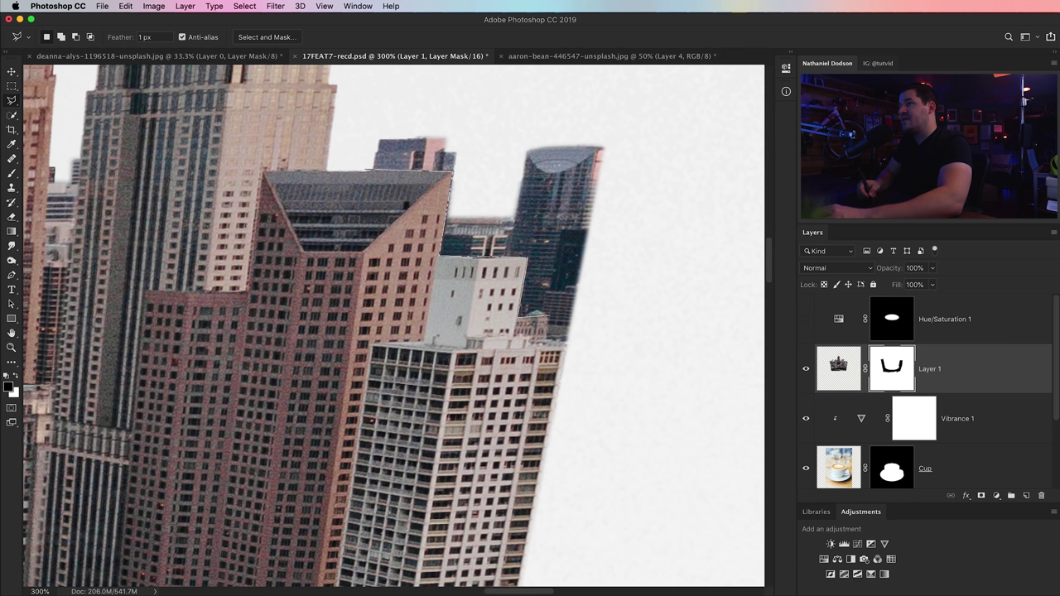
double_click(406, 204)
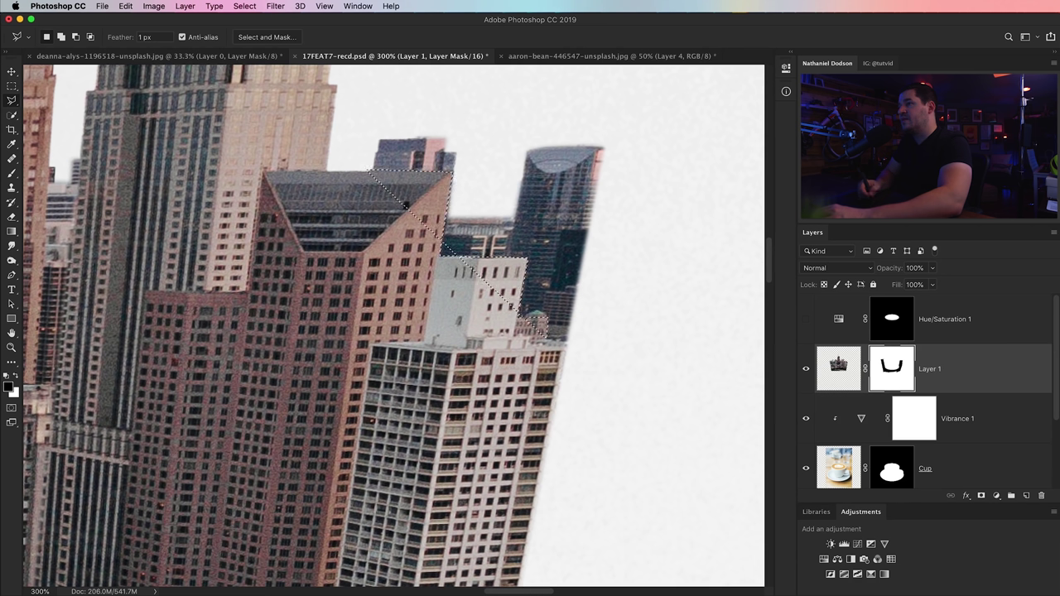
key("ctrl+d")
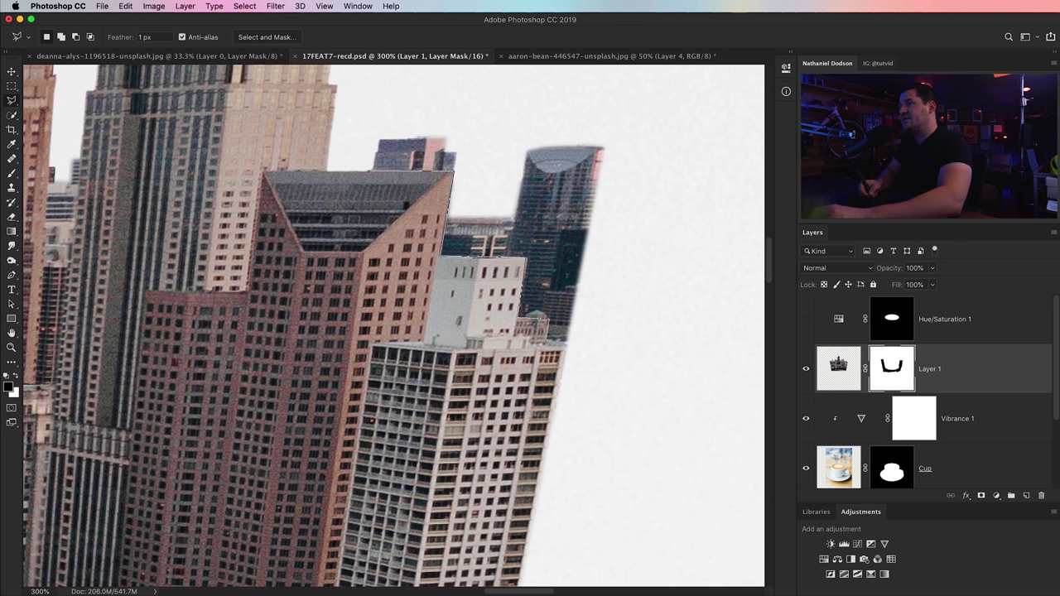
left_click(661, 116)
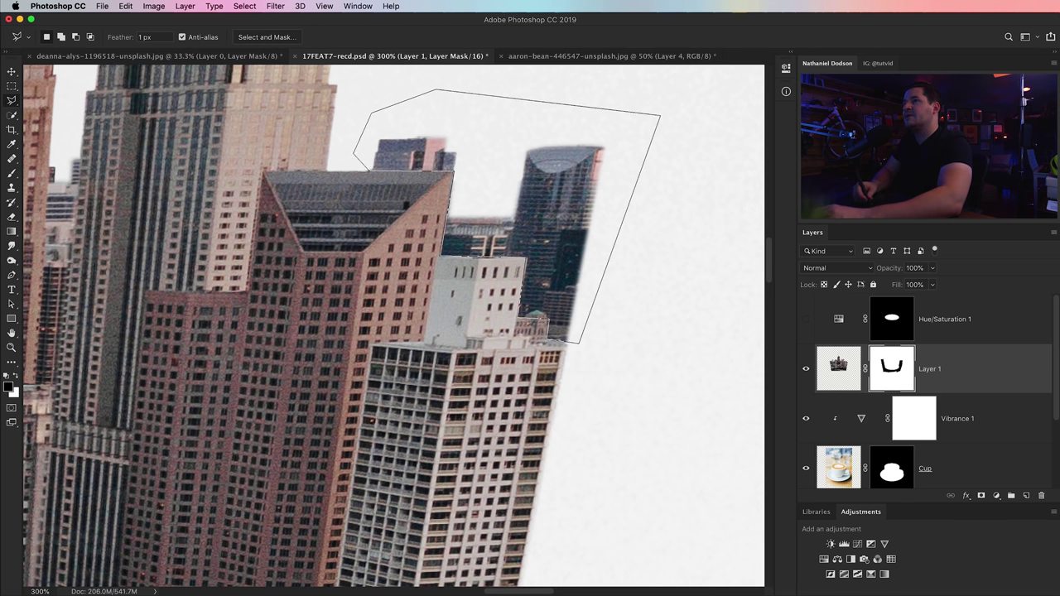
left_click(580, 342)
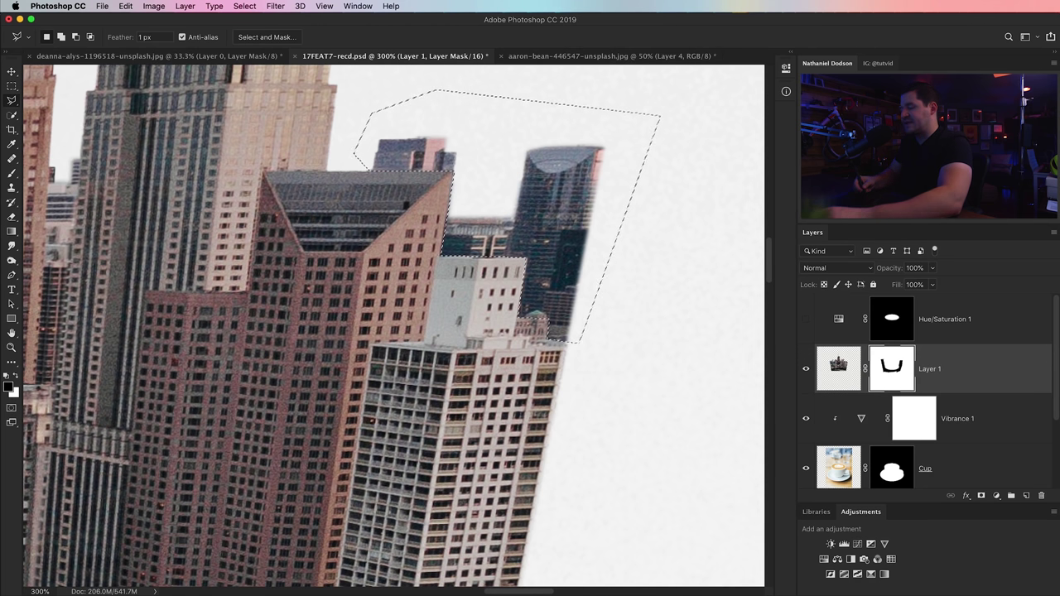
key("alt+BackSpace")
key("super+d")
Examine the trimmed skyline and the whole cup composite at reduced magnification
key("super+minus")
key("super+minus")
key("super+minus")
key("super+minus")
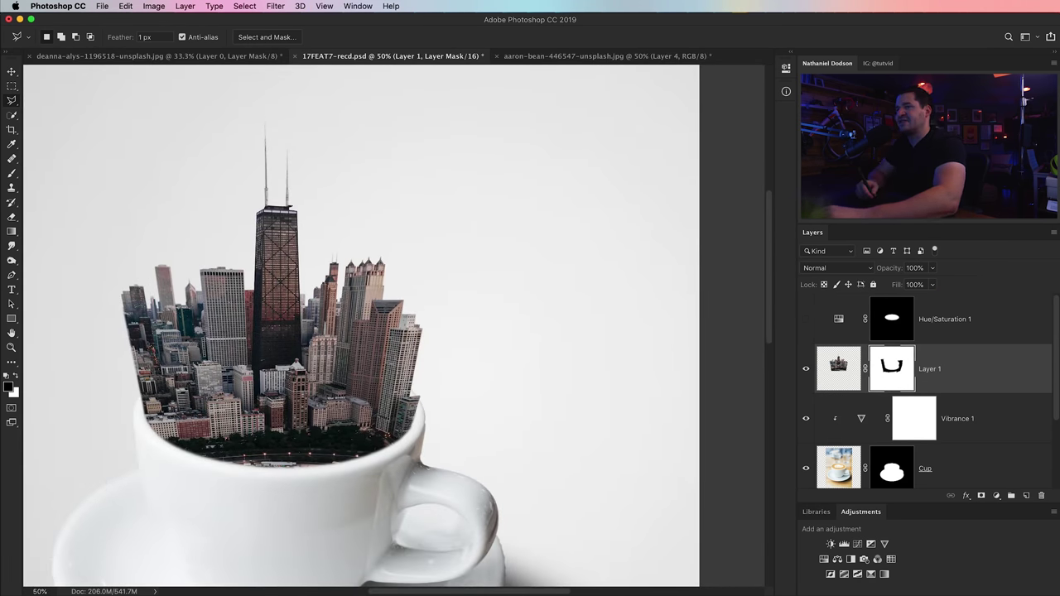
left_click_drag(364, 332, 431, 320)
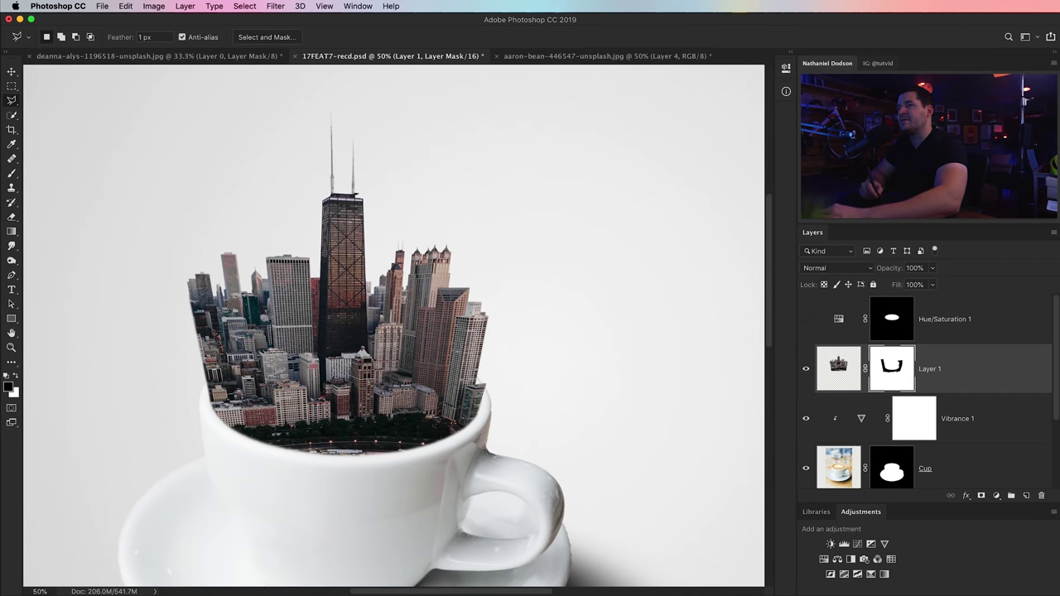
scroll(361, 332, "right", 3)
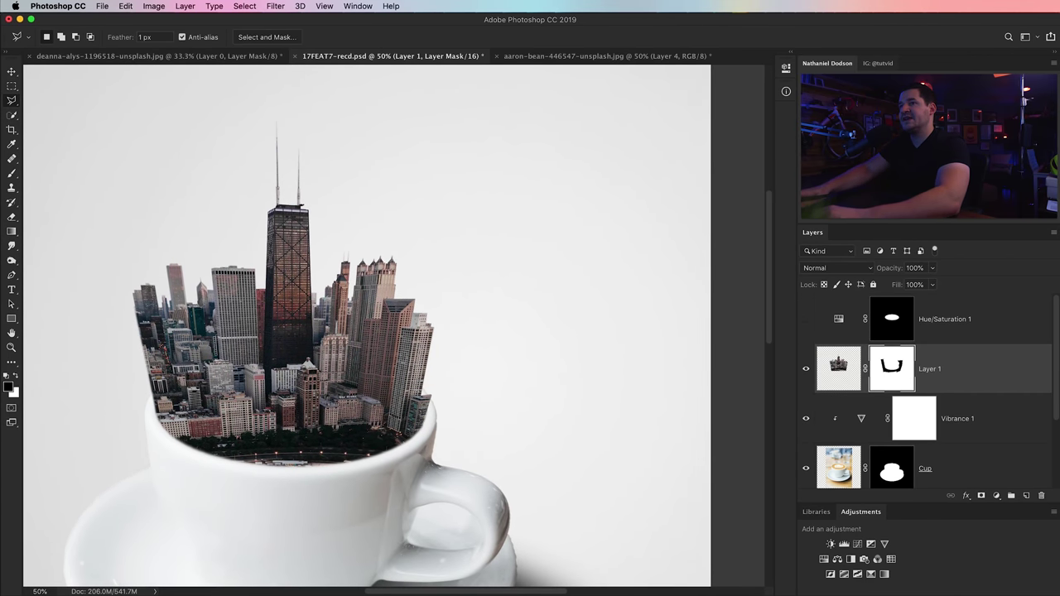
key("super+minus")
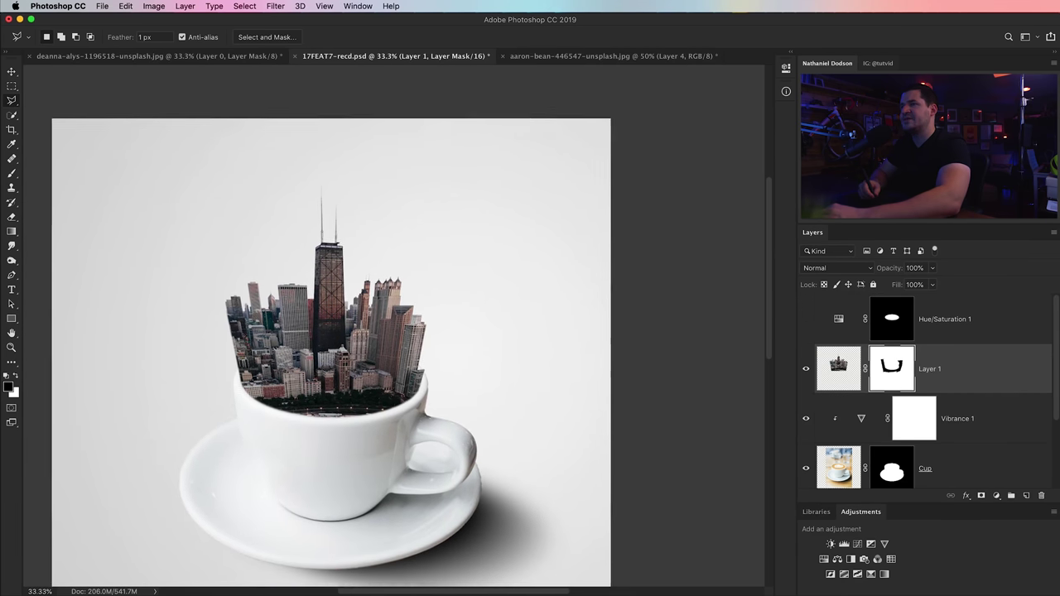
left_click_drag(356, 331, 402, 311)
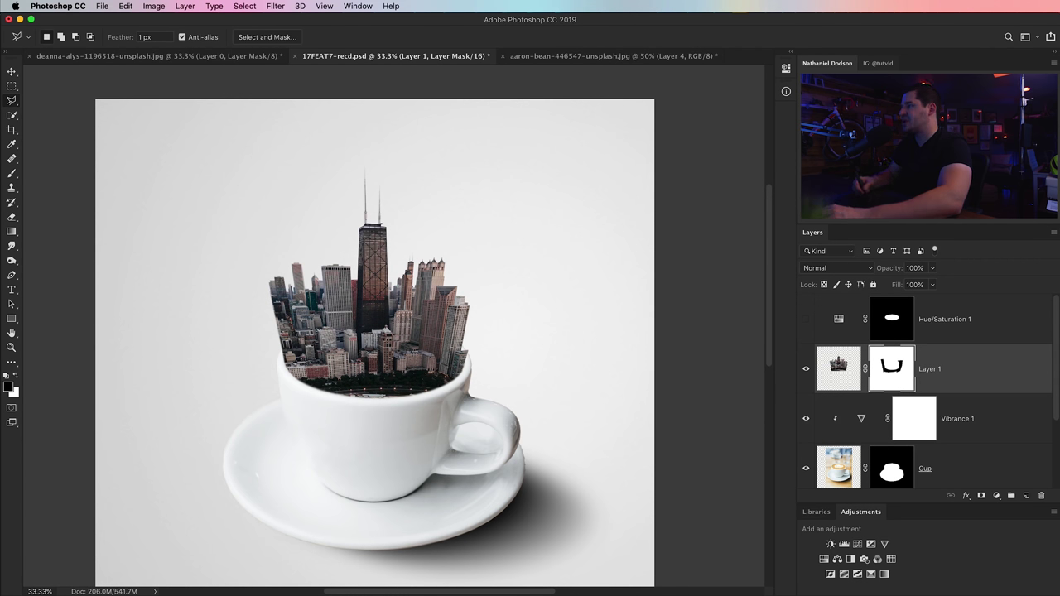
Add a Curves adjustment clipped to Layer 1, raising the black point to output 14 and setting a point at input 61, output 81
left_click(996, 495)
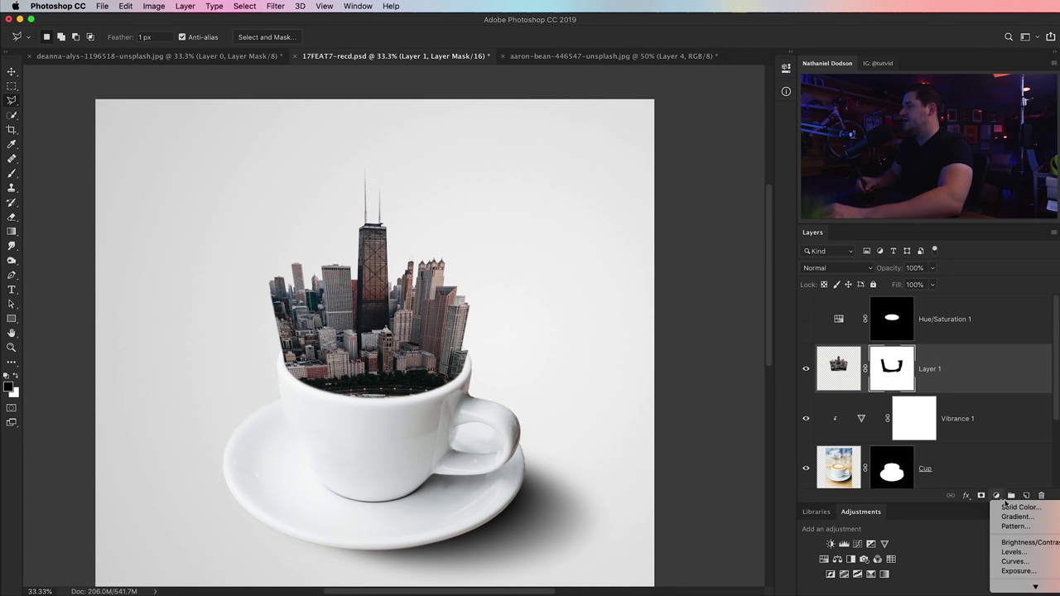
left_click(1017, 553)
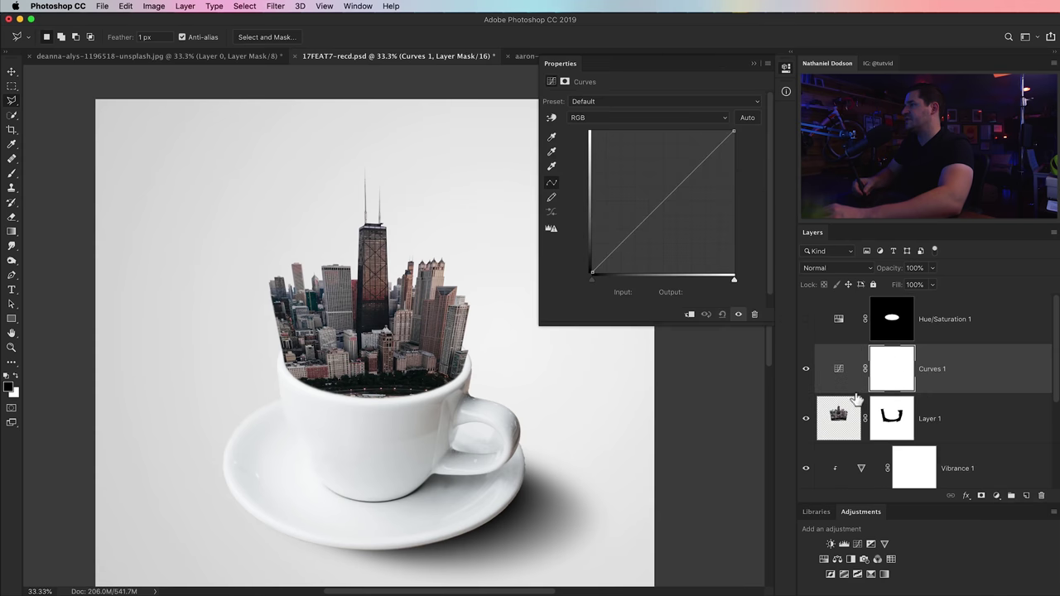
left_click(690, 315)
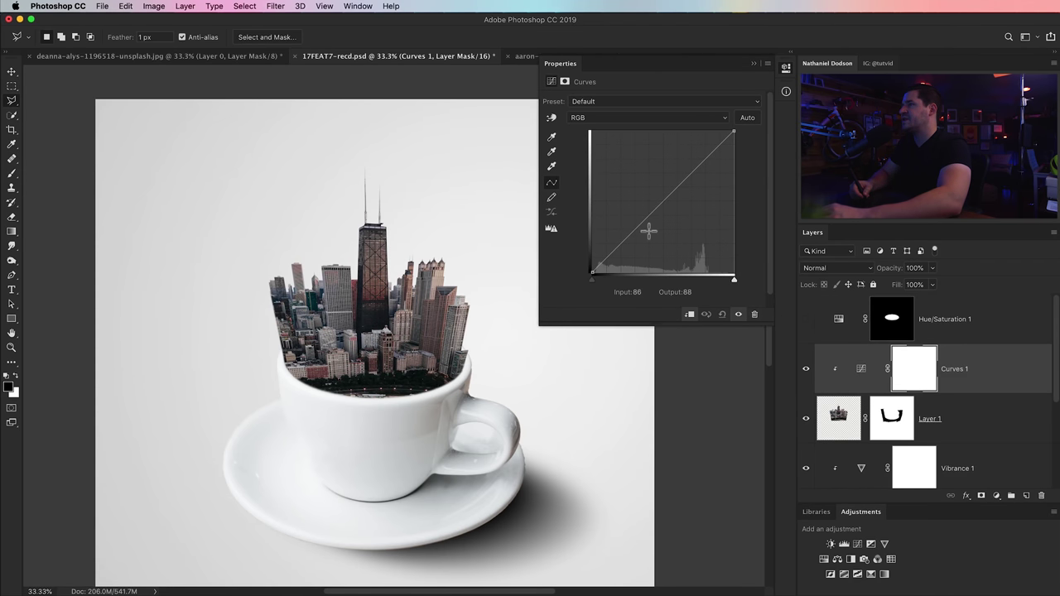
left_click_drag(592, 274, 592, 265)
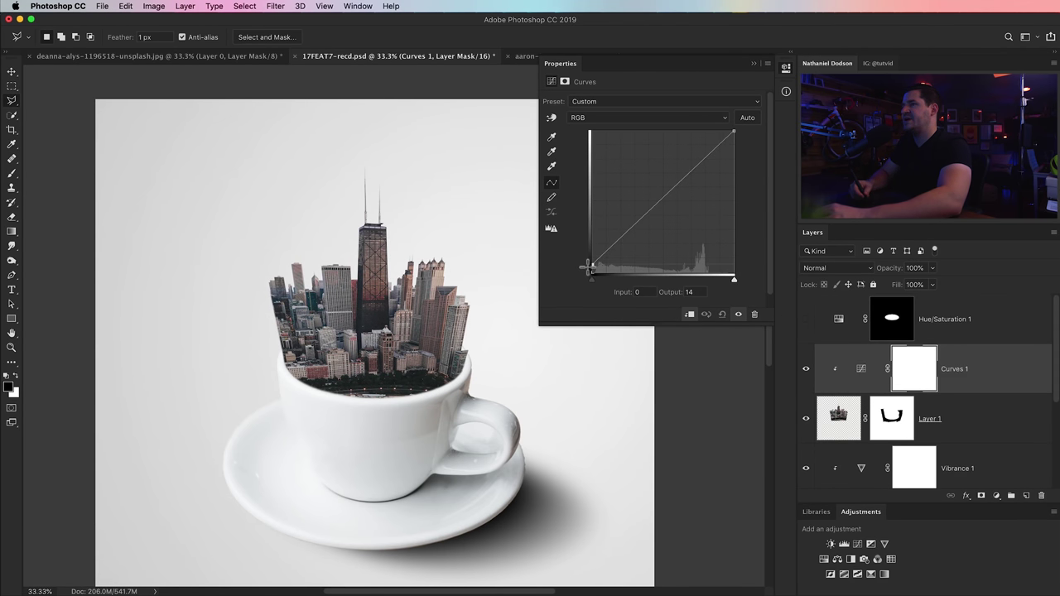
left_click_drag(632, 233, 630, 231)
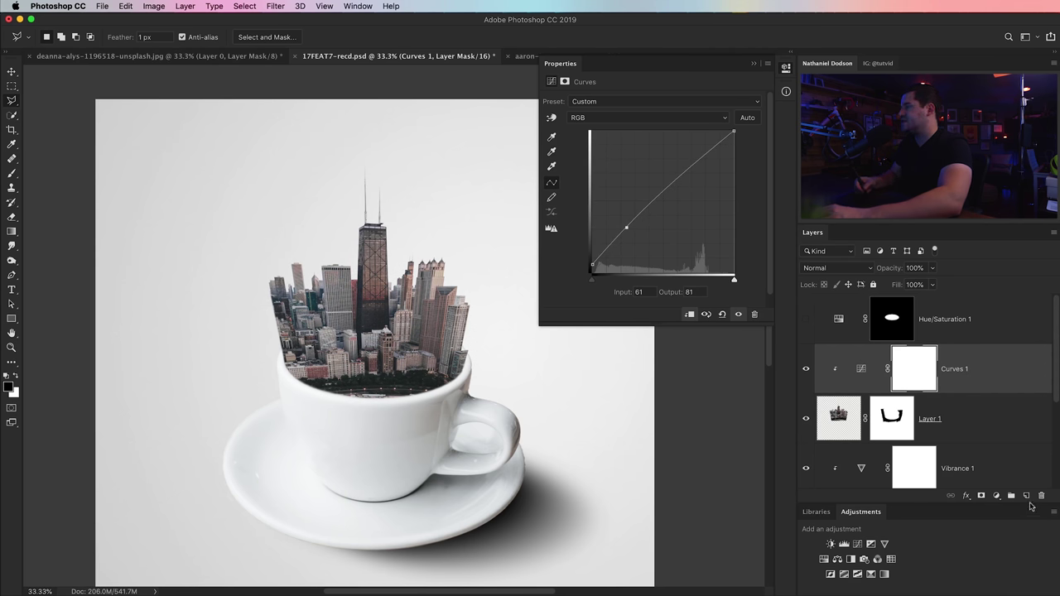
Add a second Curves adjustment clipped to the city layer and set its blend mode to Multiply
left_click(997, 496)
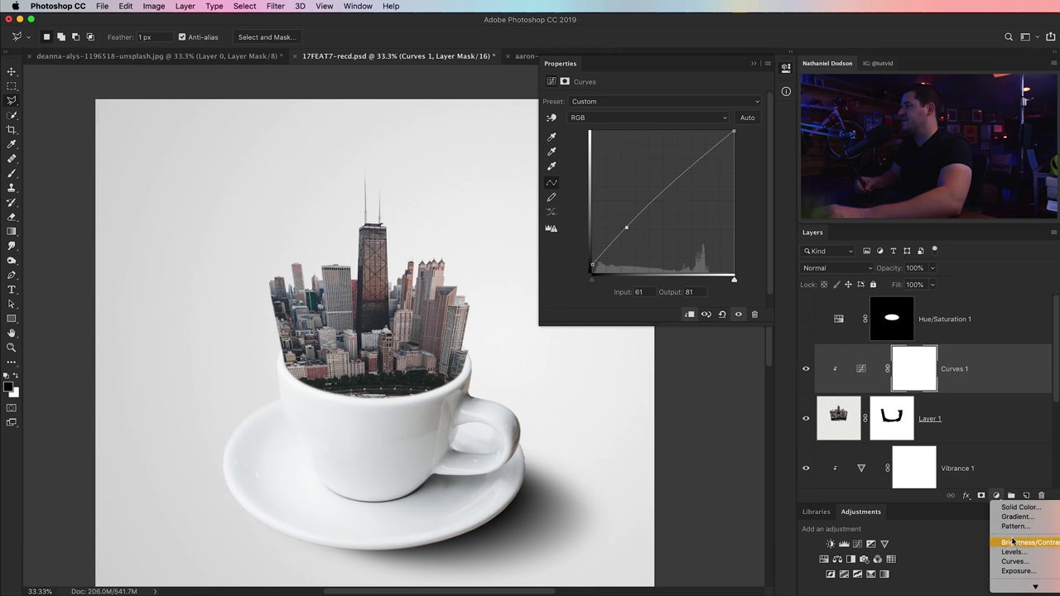
left_click(1011, 563)
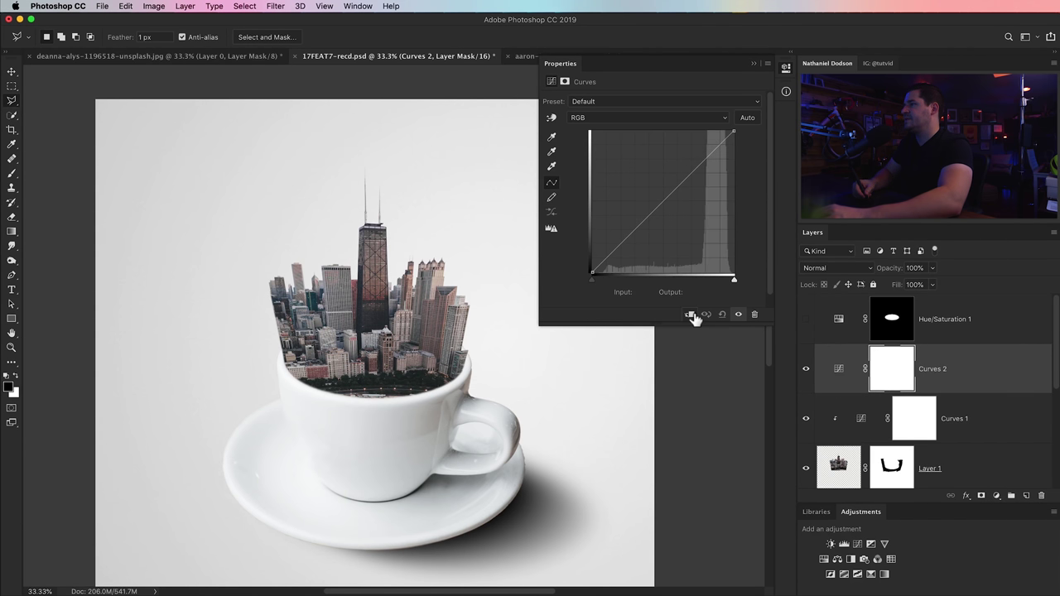
left_click(690, 315)
left_click(843, 269)
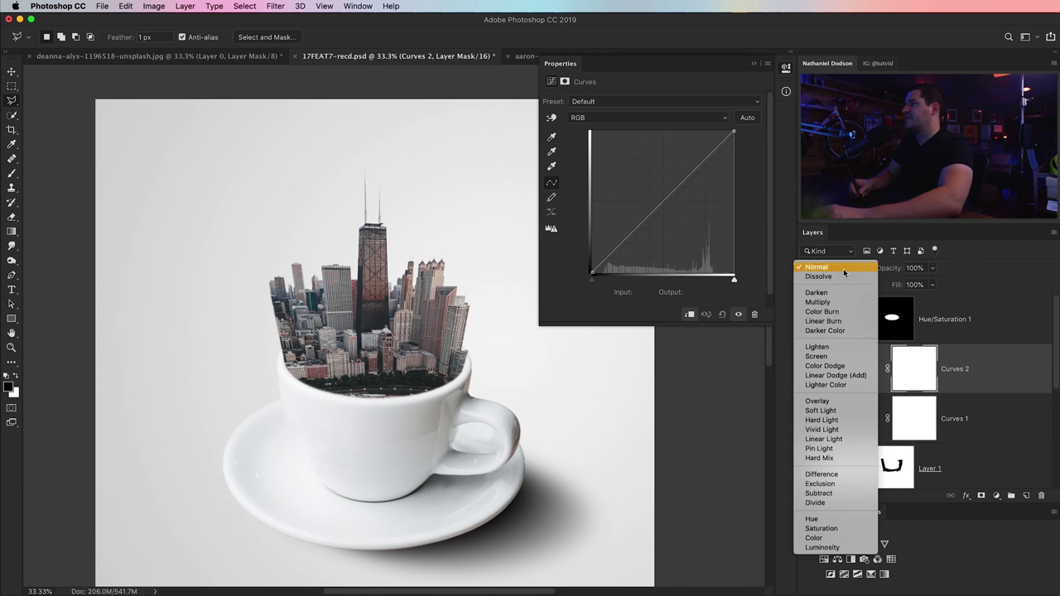
left_click(818, 303)
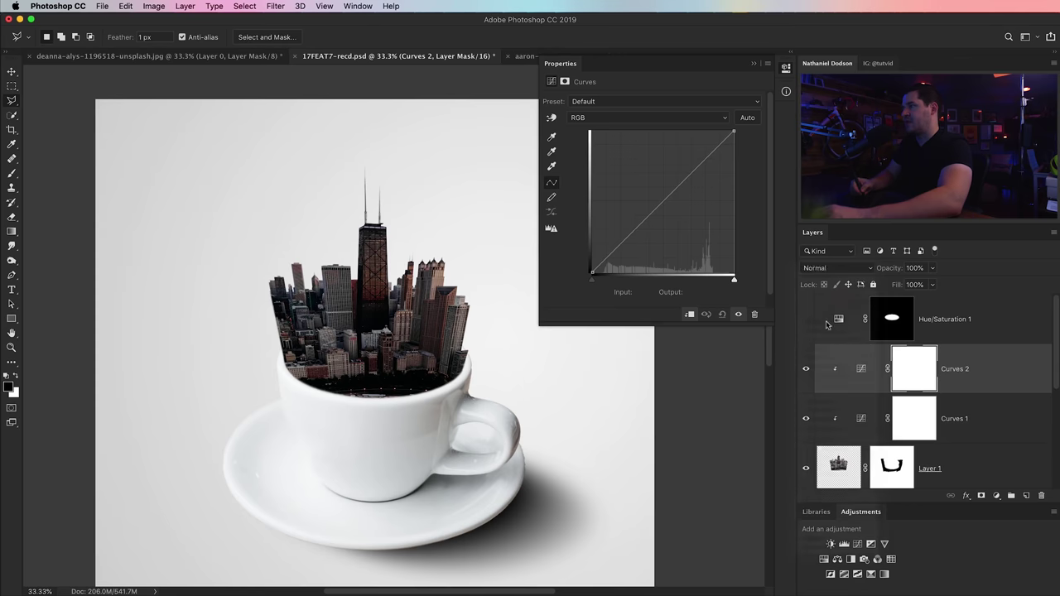
Invert the Curves 2 layer mask to black
left_click(915, 363)
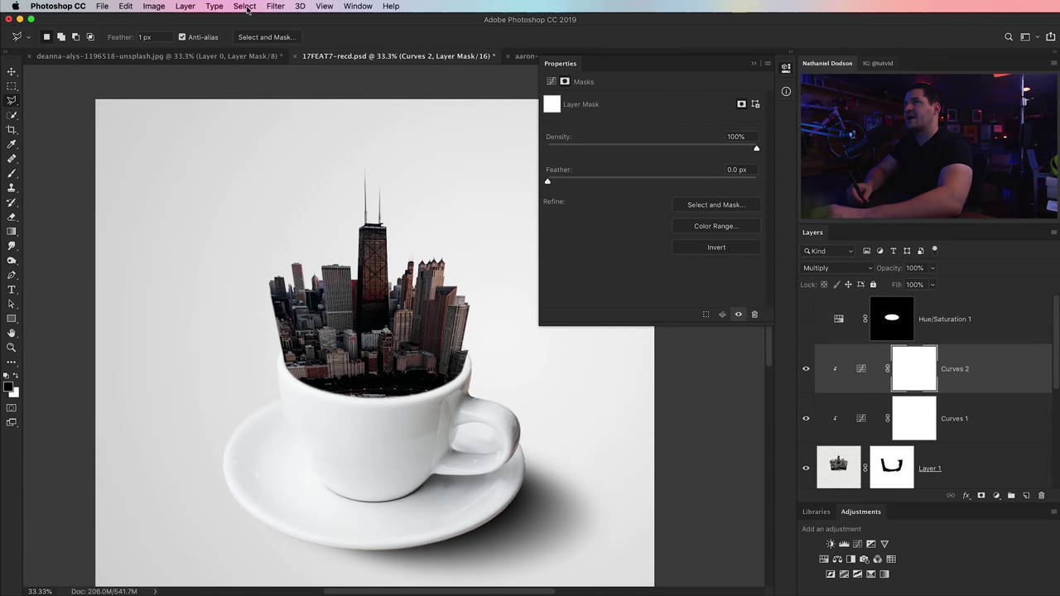
left_click(150, 7)
mouse_move(200, 38)
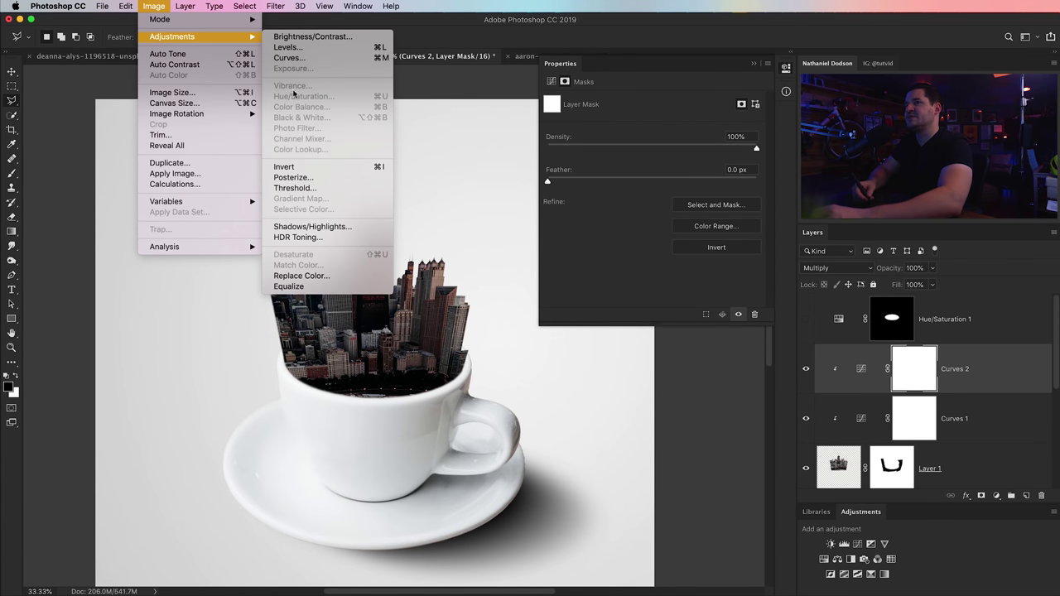
left_click(375, 168)
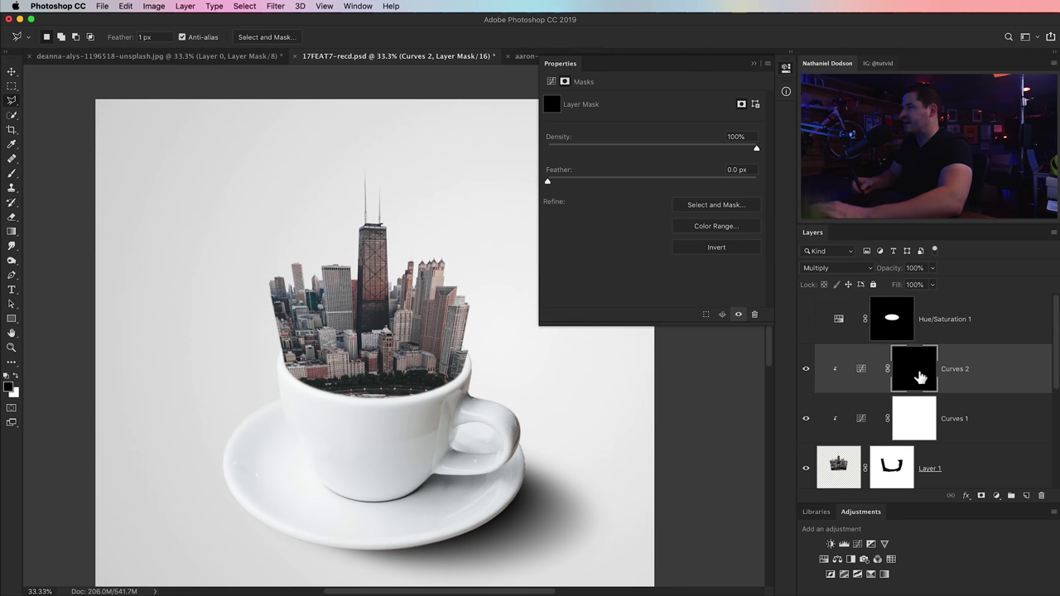
Set up a soft round brush at 400 px with 17% opacity for painting on the Curves 2 mask
key("z")
left_click(379, 353)
left_click(386, 371)
left_click_drag(415, 377, 404, 396)
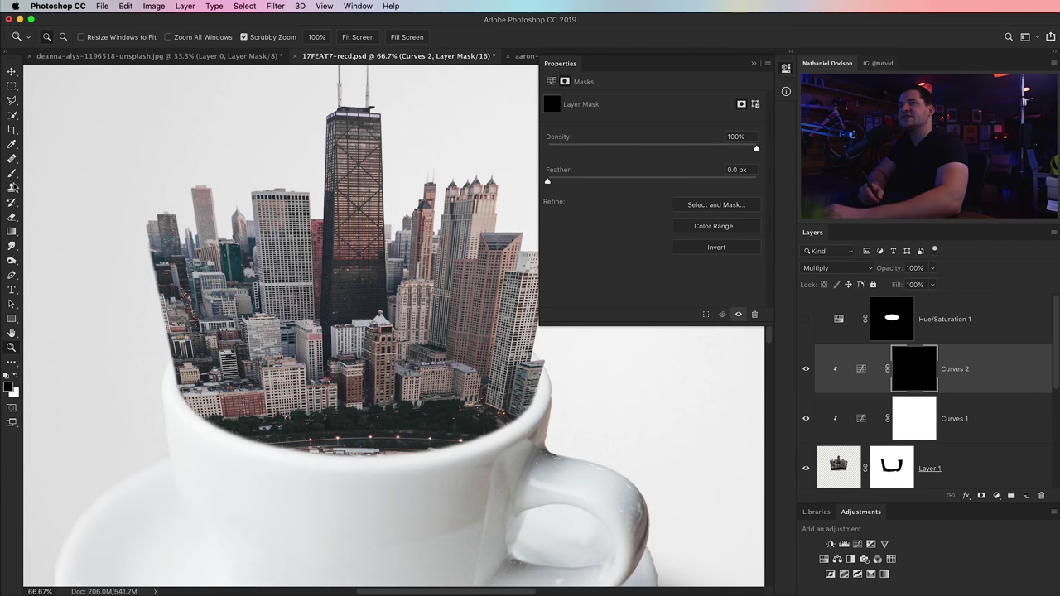
key("b")
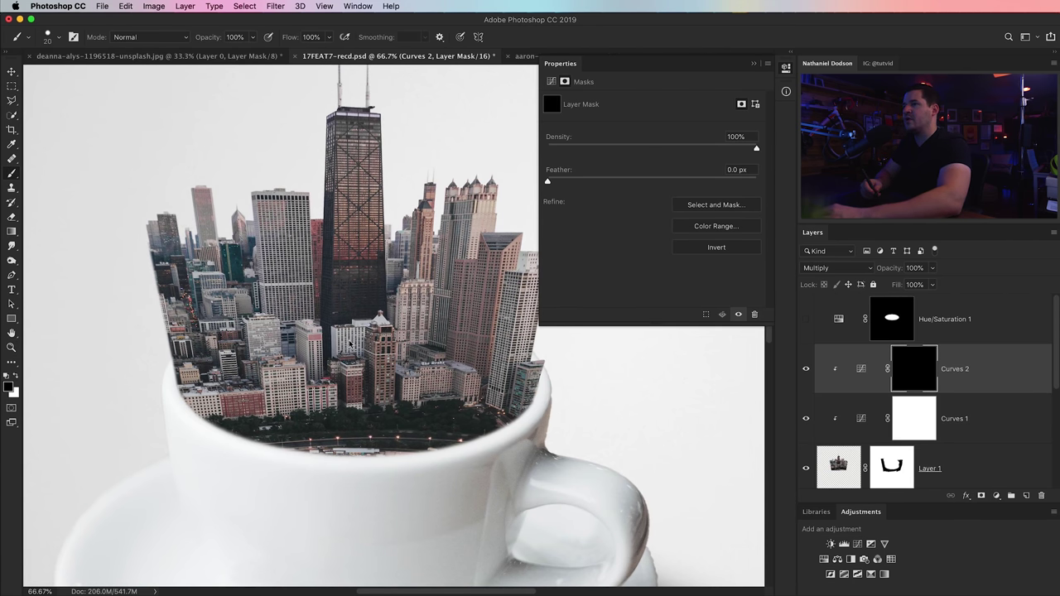
right_click(348, 343)
left_click_drag(430, 226, 433, 230)
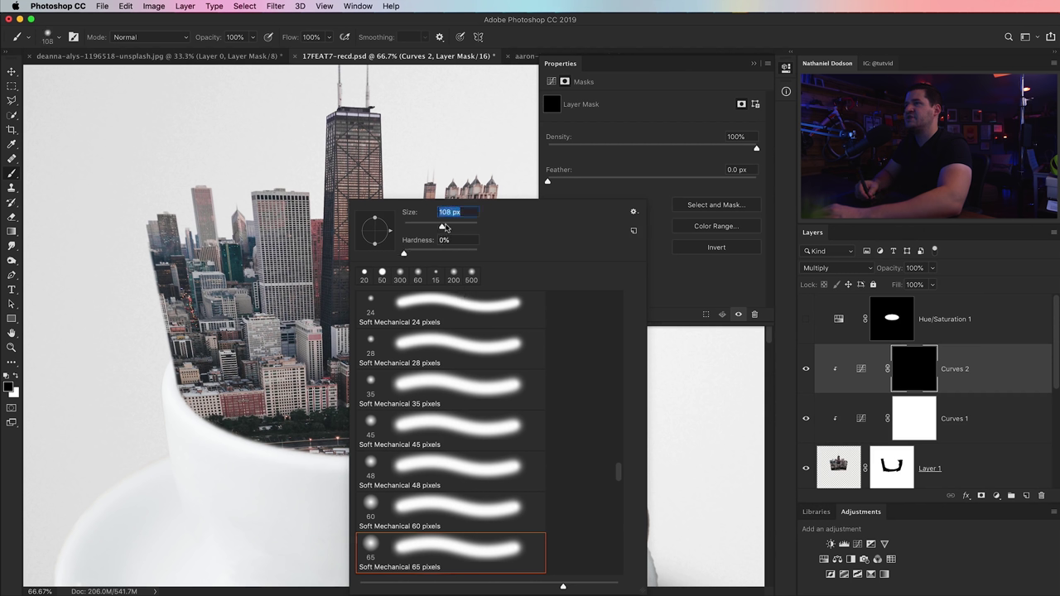
left_click_drag(464, 230, 463, 229)
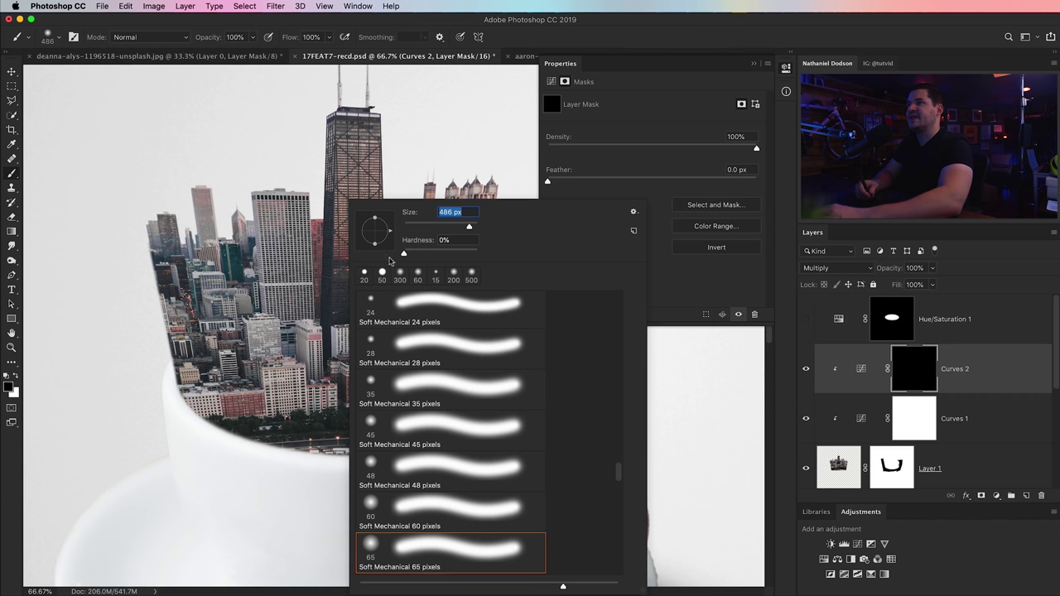
type("400")
key("Tab")
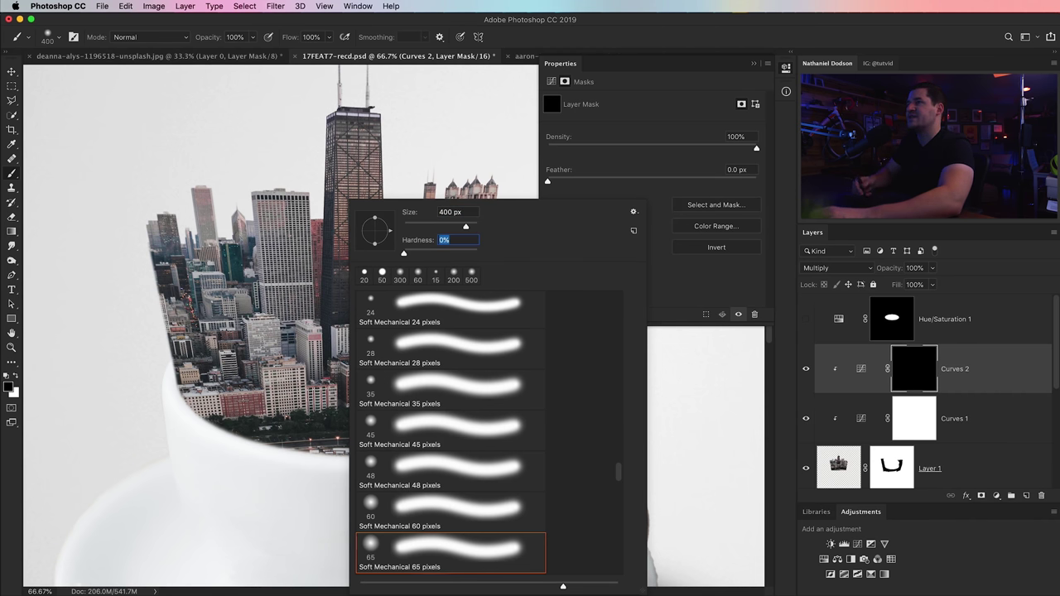
key("Return")
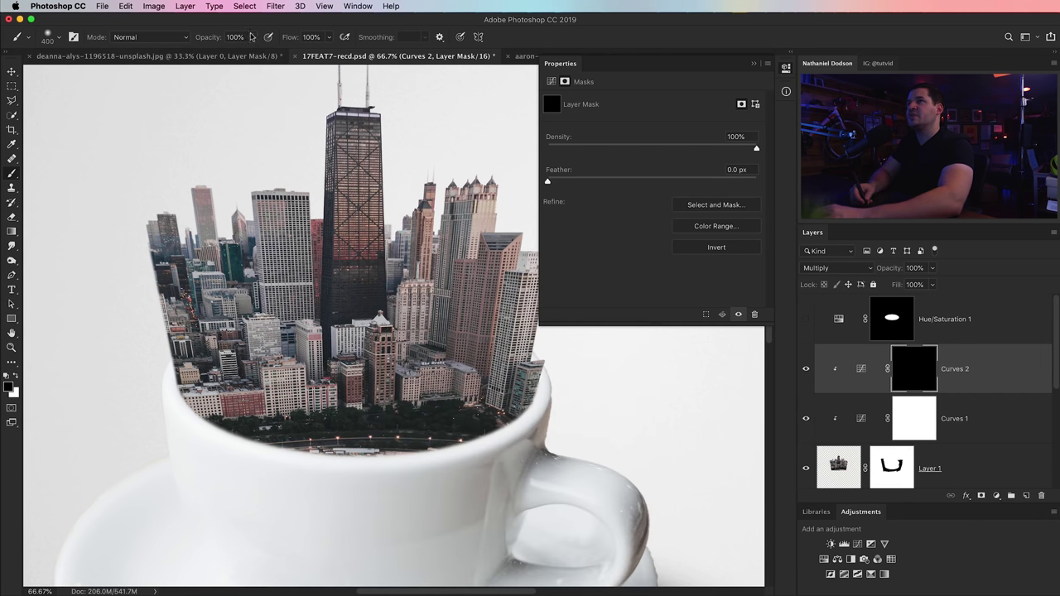
left_click_drag(208, 53, 209, 53)
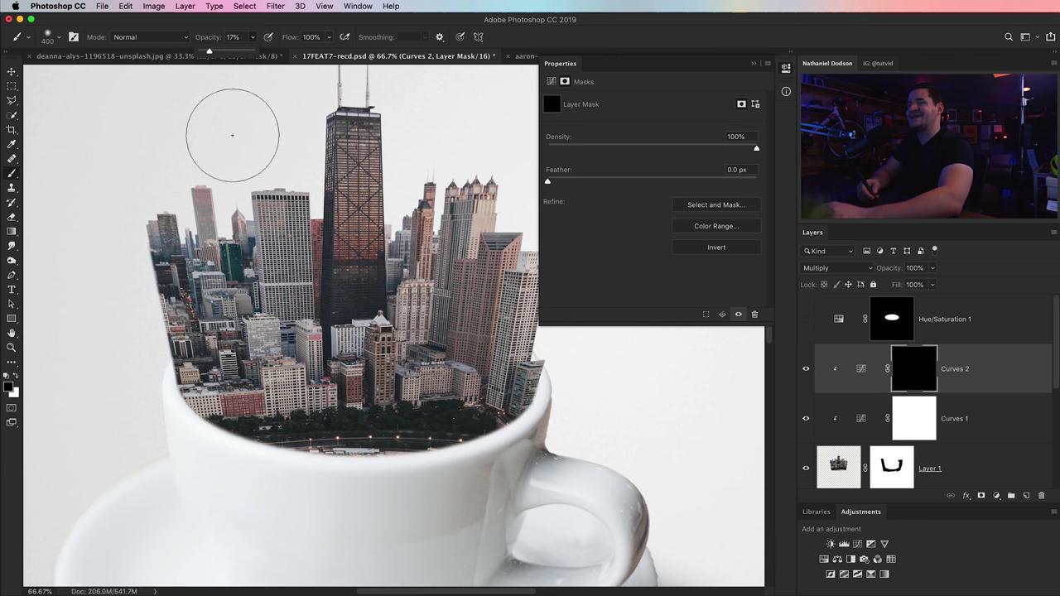
Paint white on the Curves 2 mask across the lower city along the cup's rim, and compare the image with and without the shading
left_click(15, 376)
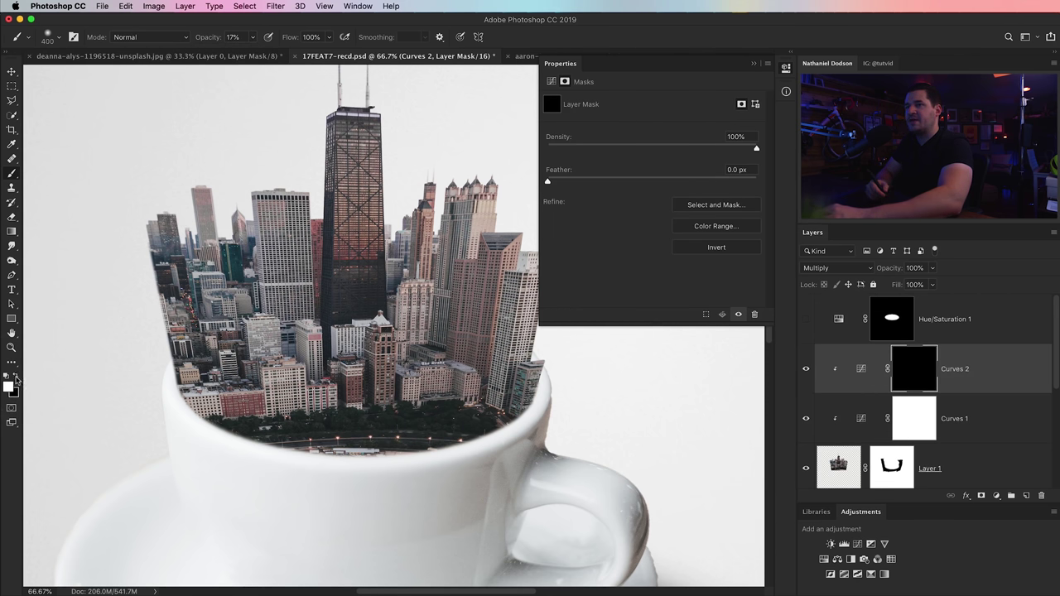
mouse_move(214, 396)
left_mouse_down()
mouse_move(217, 388)
mouse_move(323, 423)
mouse_move(488, 389)
mouse_move(485, 341)
mouse_move(414, 319)
mouse_move(334, 316)
mouse_move(344, 274)
mouse_move(340, 298)
mouse_move(274, 389)
mouse_move(219, 341)
mouse_move(231, 414)
mouse_move(356, 414)
mouse_move(523, 371)
mouse_move(452, 428)
mouse_move(289, 423)
mouse_move(368, 431)
mouse_move(293, 336)
mouse_move(220, 315)
mouse_move(299, 413)
mouse_move(464, 364)
mouse_move(485, 379)
mouse_move(451, 294)
mouse_move(217, 335)
mouse_move(270, 410)
mouse_move(439, 419)
mouse_move(436, 406)
mouse_move(510, 342)
mouse_move(474, 317)
mouse_move(401, 403)
mouse_move(354, 402)
left_mouse_up()
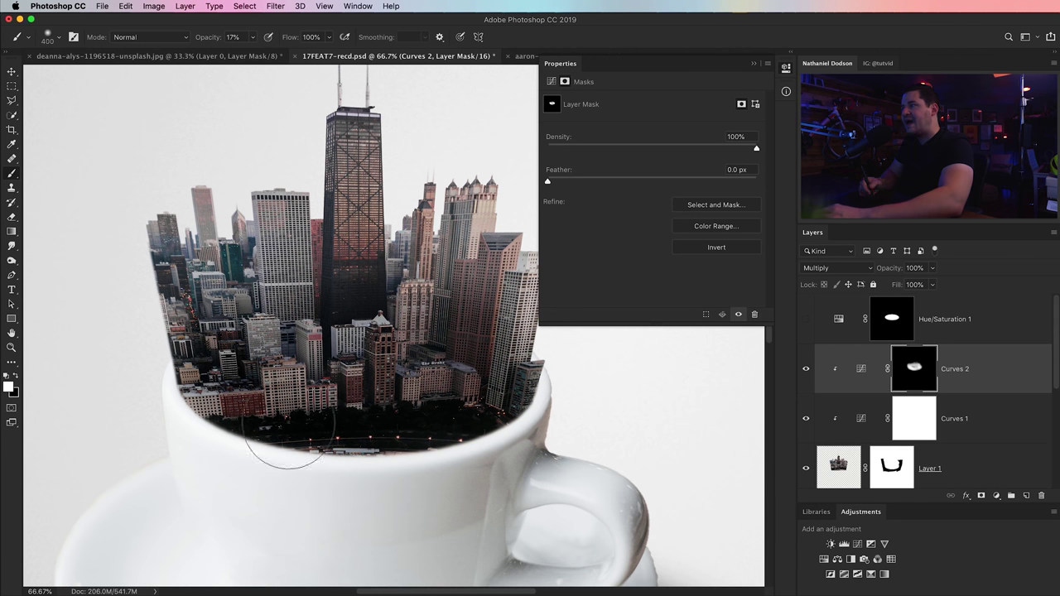
left_click(806, 372)
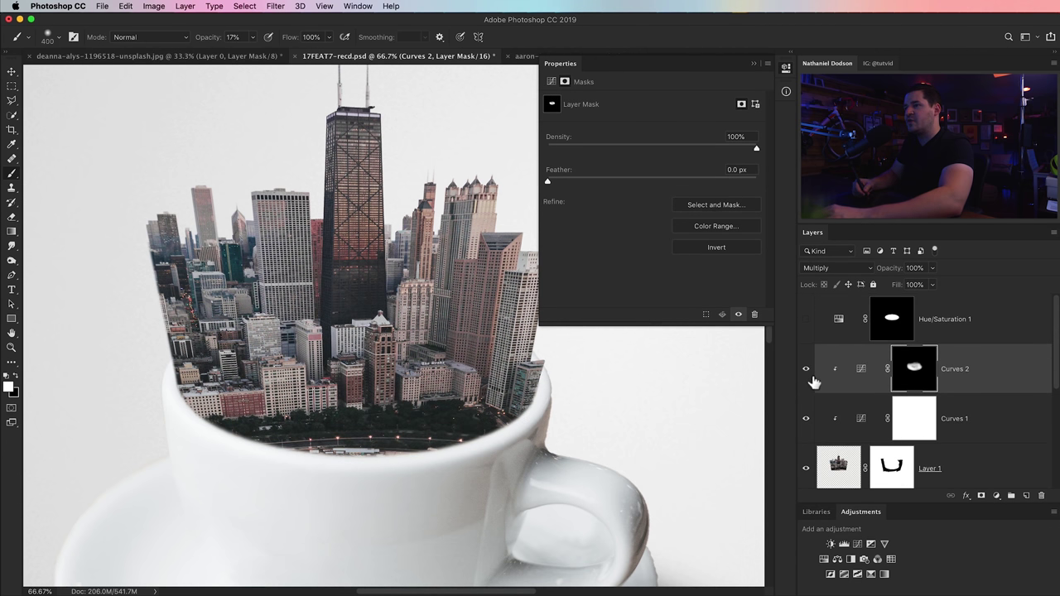
left_click(810, 376)
left_click(806, 368)
left_click(807, 368)
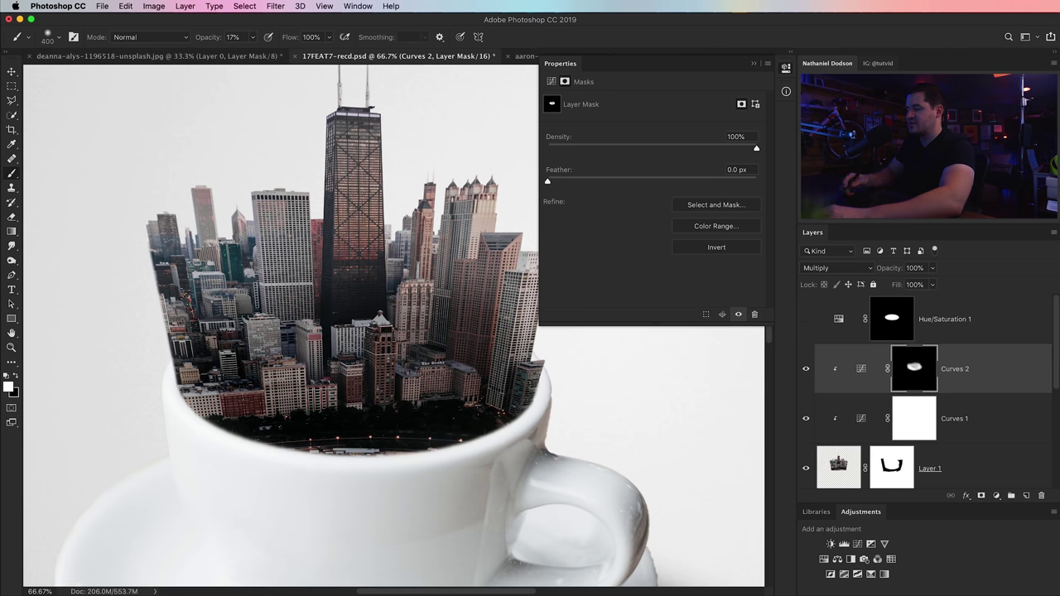
key("super+minus")
key("super+minus")
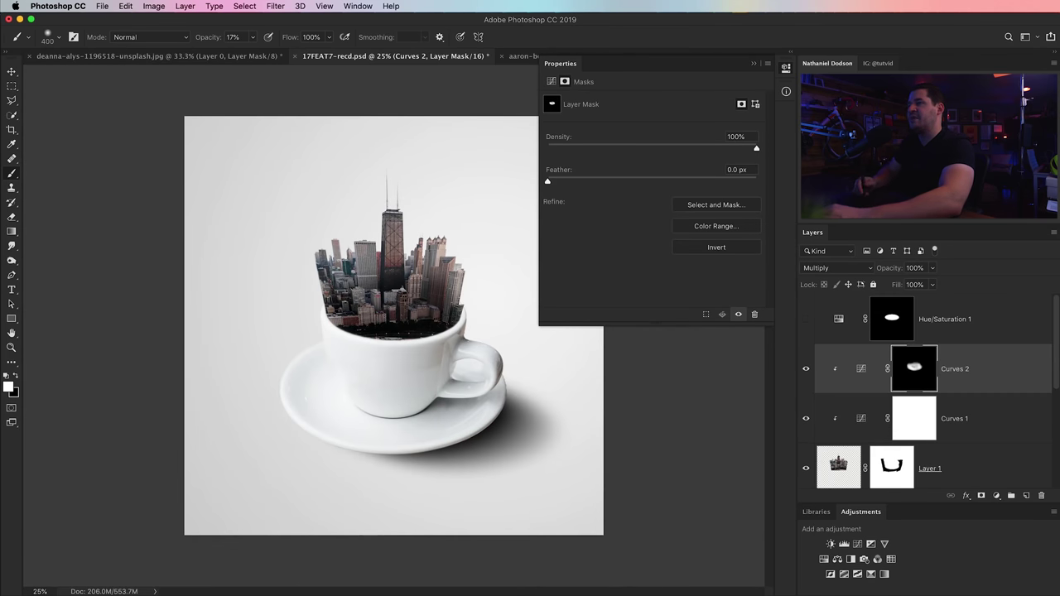
left_click(786, 69)
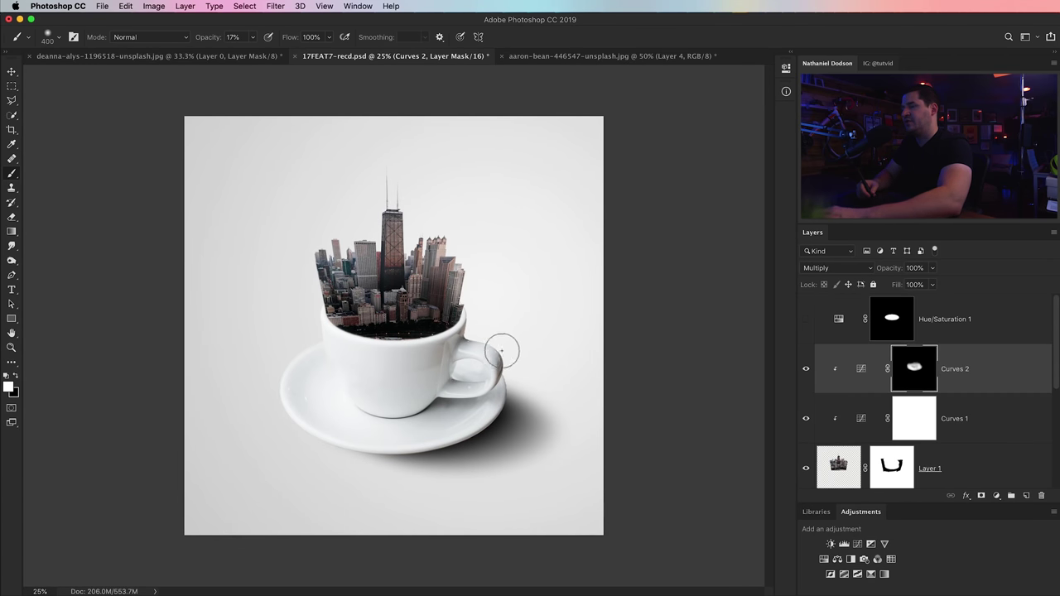
Add a Color Balance adjustment clipped to the city, with midtones at Cyan-Red +39 and Yellow-Blue about -24
key("v")
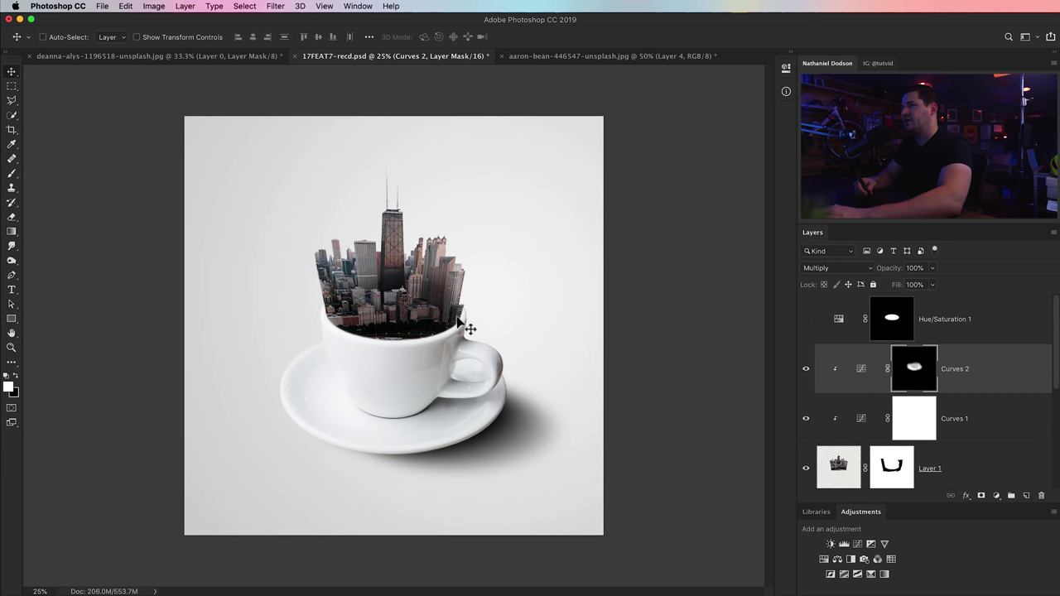
left_click(996, 496)
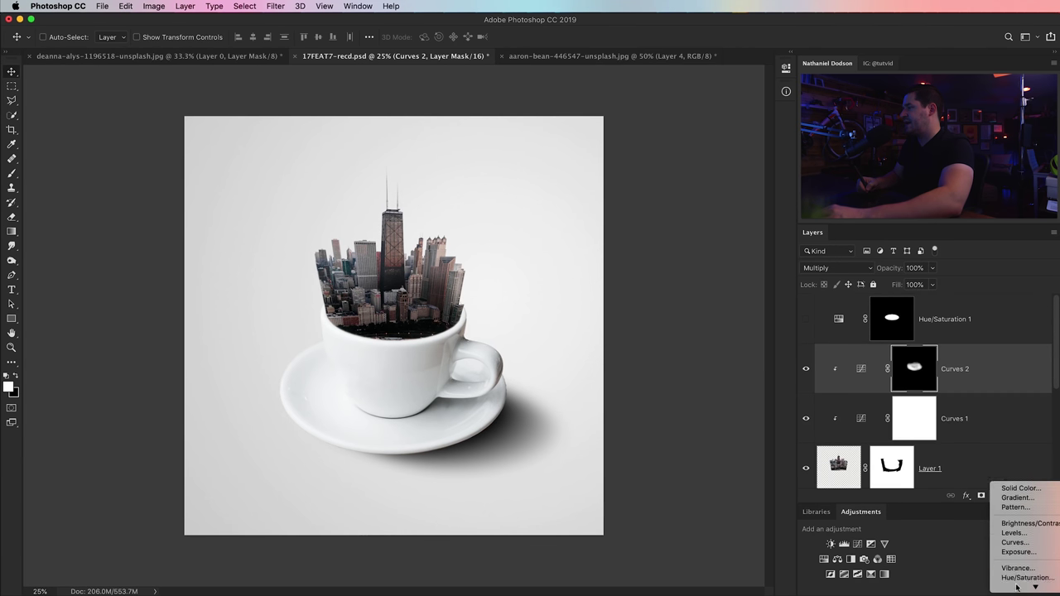
left_click(1025, 501)
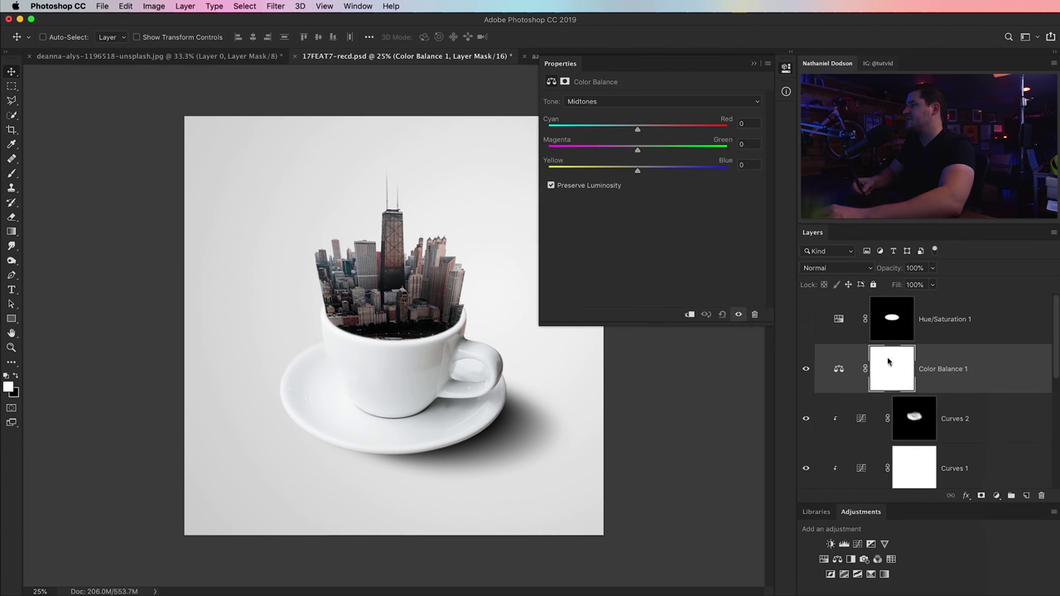
left_click(691, 317)
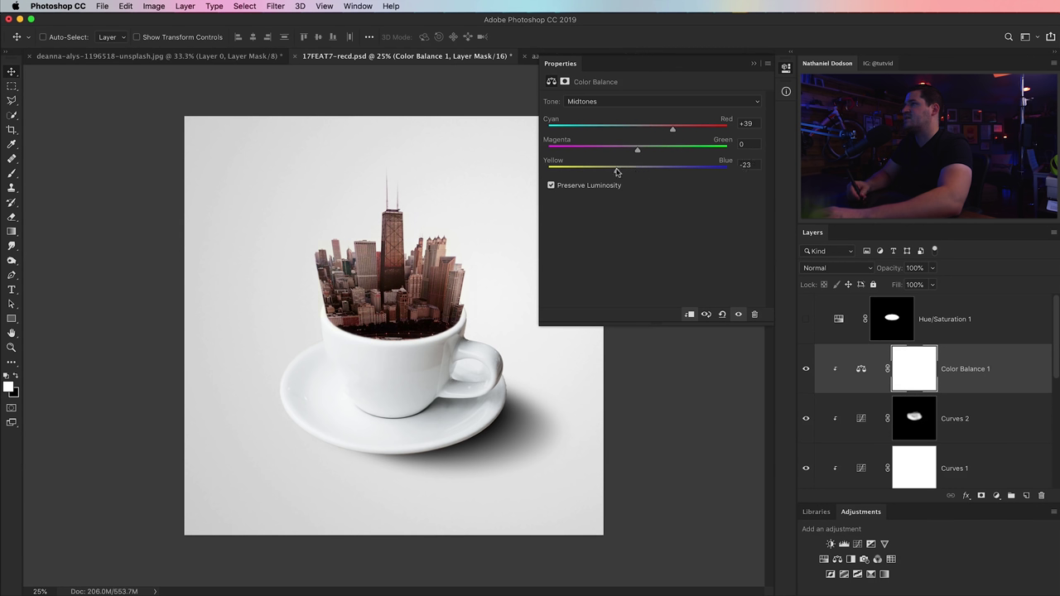
Set the Color Balance highlights to Cyan-Red +11, Magenta-Green +5 and Yellow-Blue about -12
left_click(656, 101)
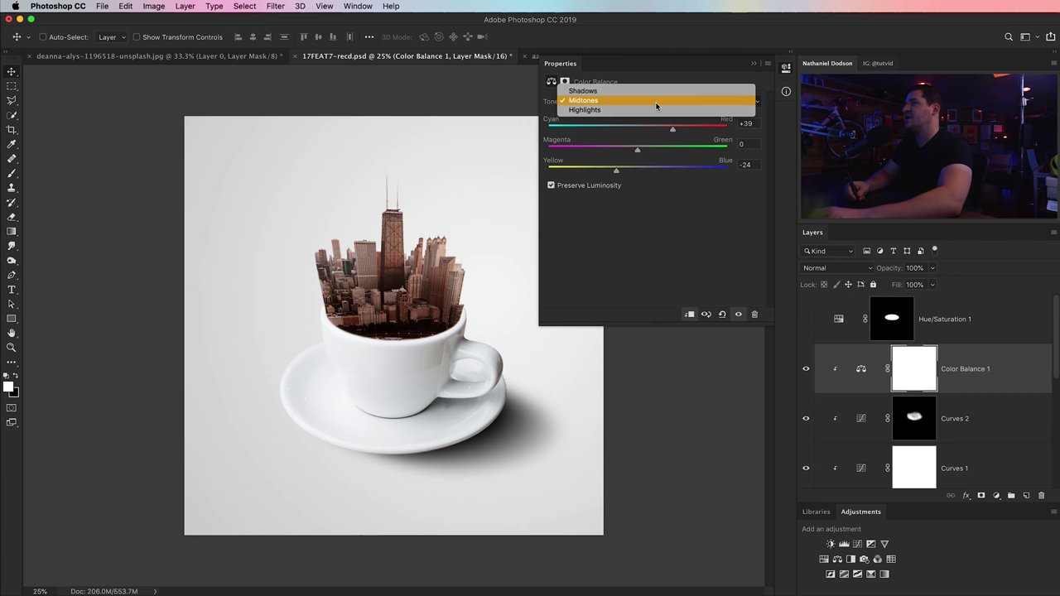
left_click(652, 91)
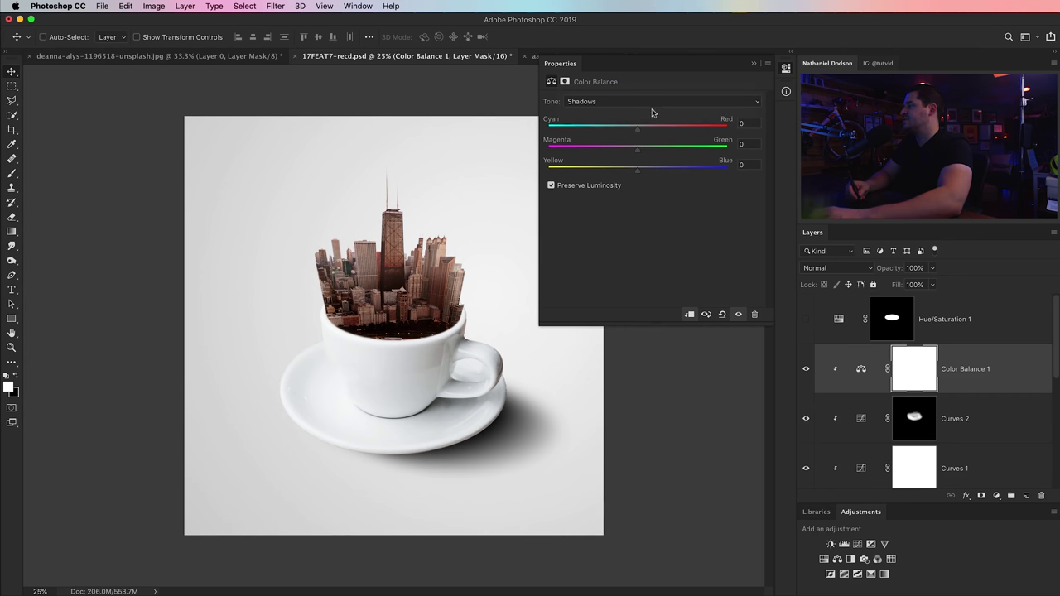
left_click(664, 102)
left_click(651, 129)
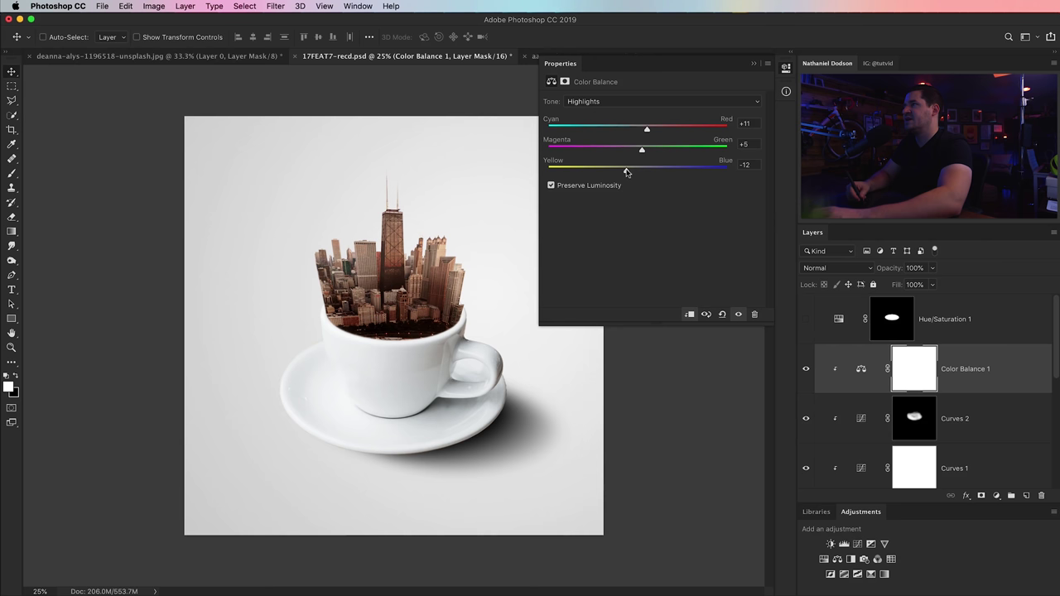
Set the Color Balance shadows to Cyan-Red +33, Magenta-Green -23 and Yellow-Blue +24
left_click(646, 102)
left_click(650, 83)
left_click_drag(652, 128, 660, 131)
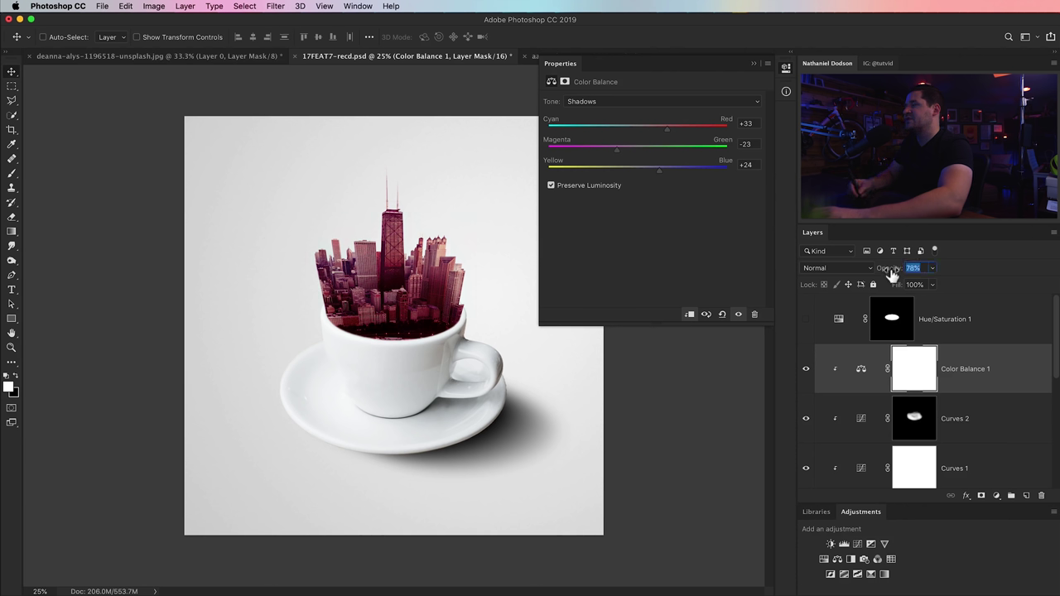
Reduce the Color Balance 1 layer's opacity to 38% and compare the city with and without the colour shift
left_click_drag(881, 275, 897, 276)
left_click(806, 369)
left_click(808, 370)
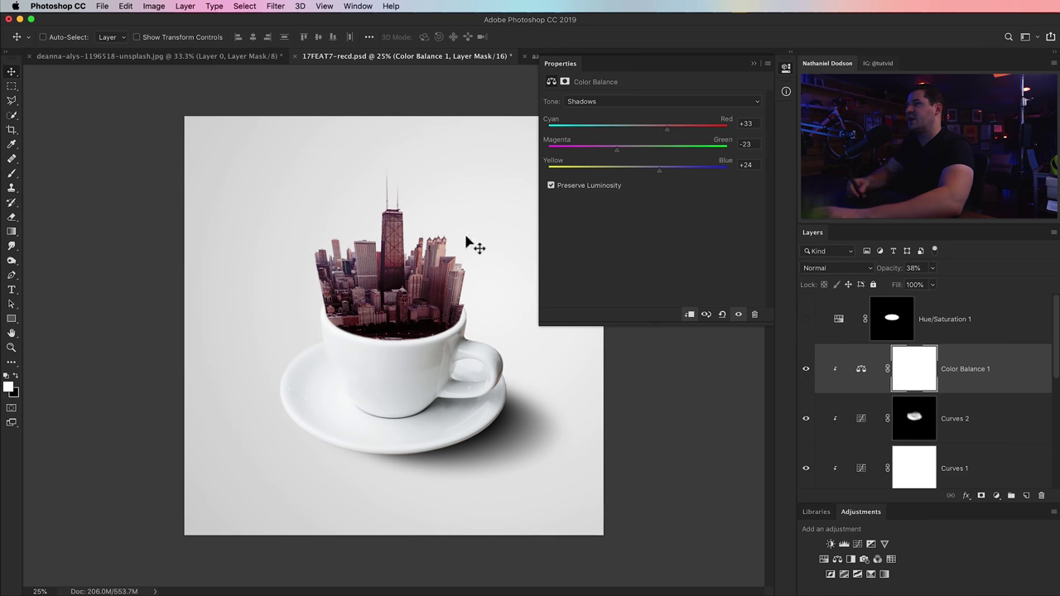
left_click(786, 70)
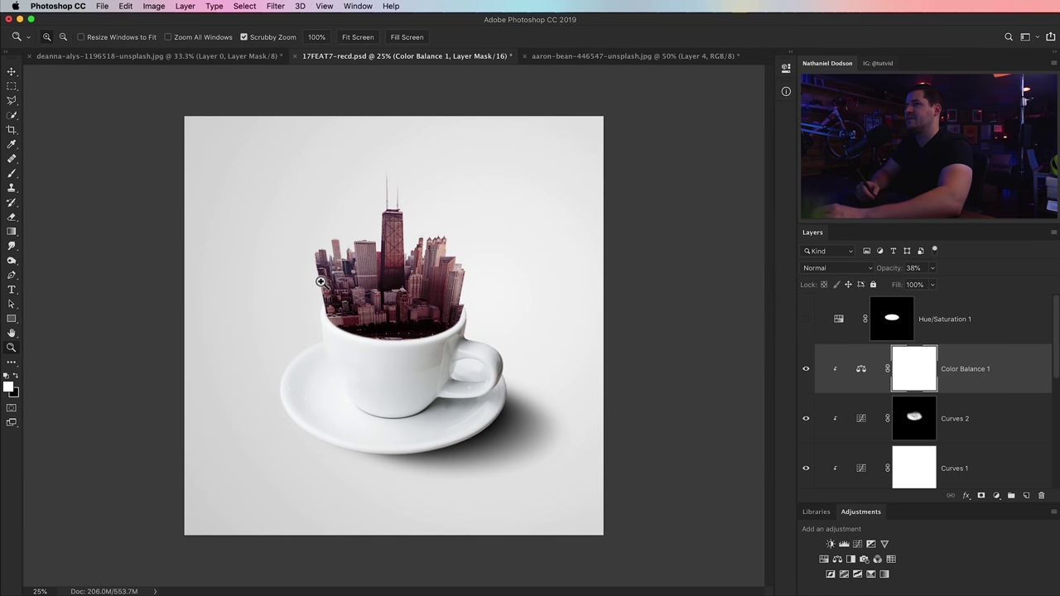
Target Layer 1's mask and switch to the Polygonal Lasso at the city's straight-cut left edge
left_click(321, 291)
left_click(320, 295)
left_click(311, 300)
left_click(304, 300)
left_click_drag(268, 272, 324, 340)
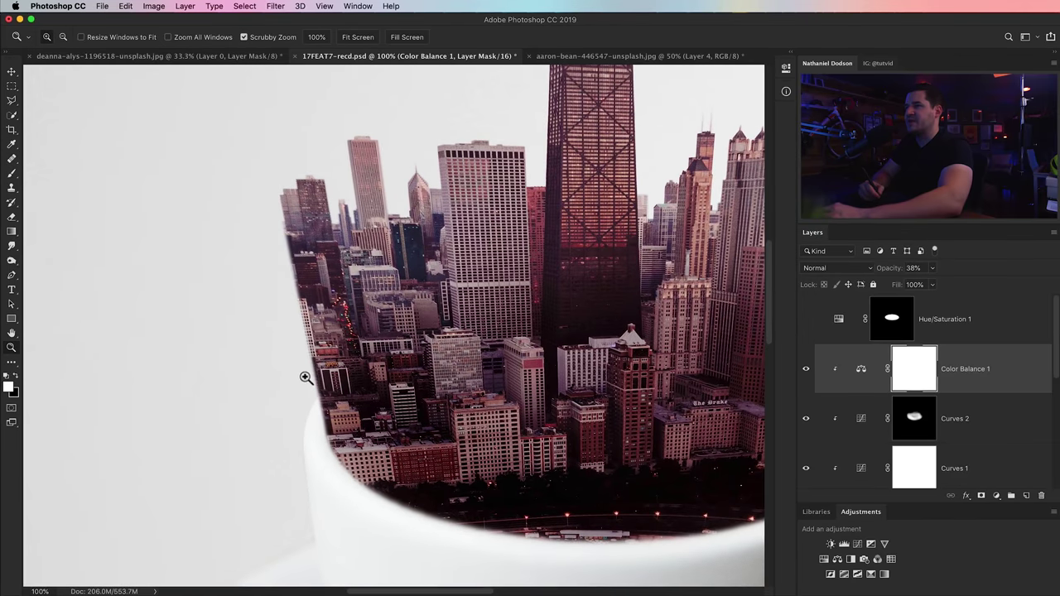
scroll(305, 378, "up", 2)
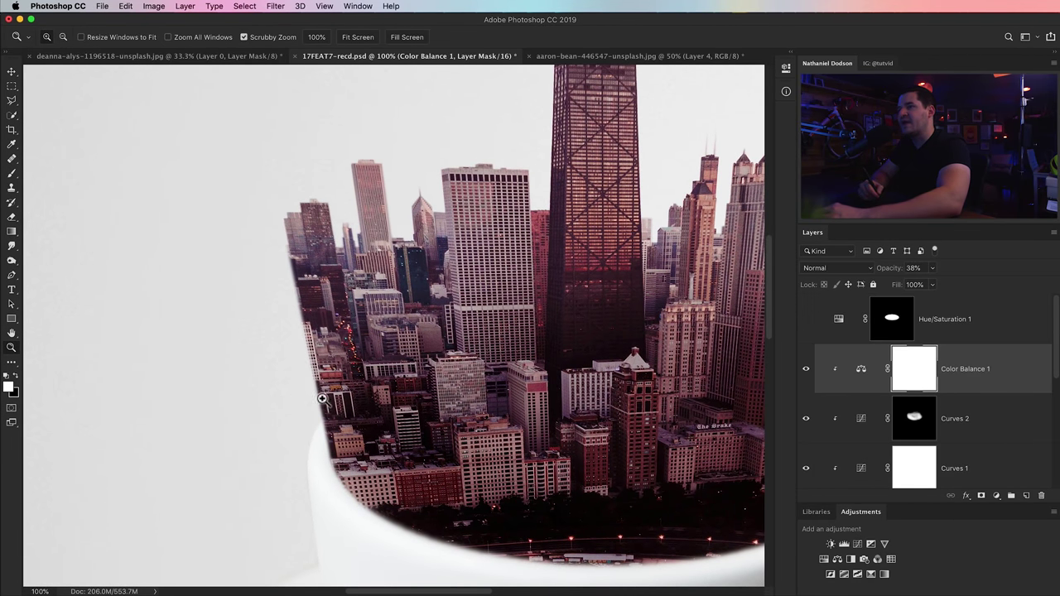
left_click(332, 307)
left_click(323, 308)
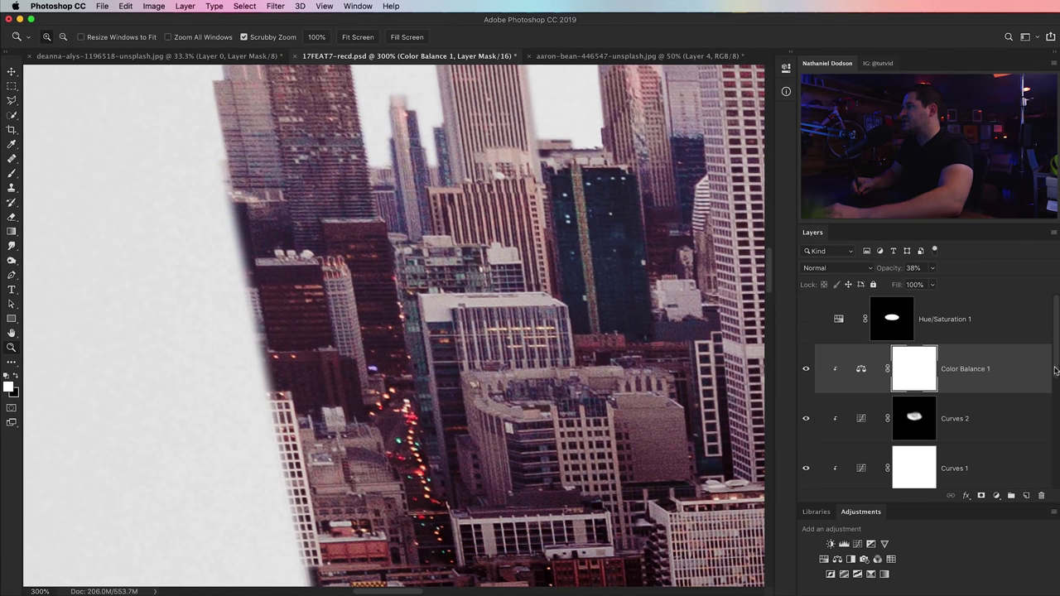
scroll(986, 398, "down", 3)
left_click(905, 377)
scroll(514, 354, "up", 3)
scroll(513, 354, "left", 2)
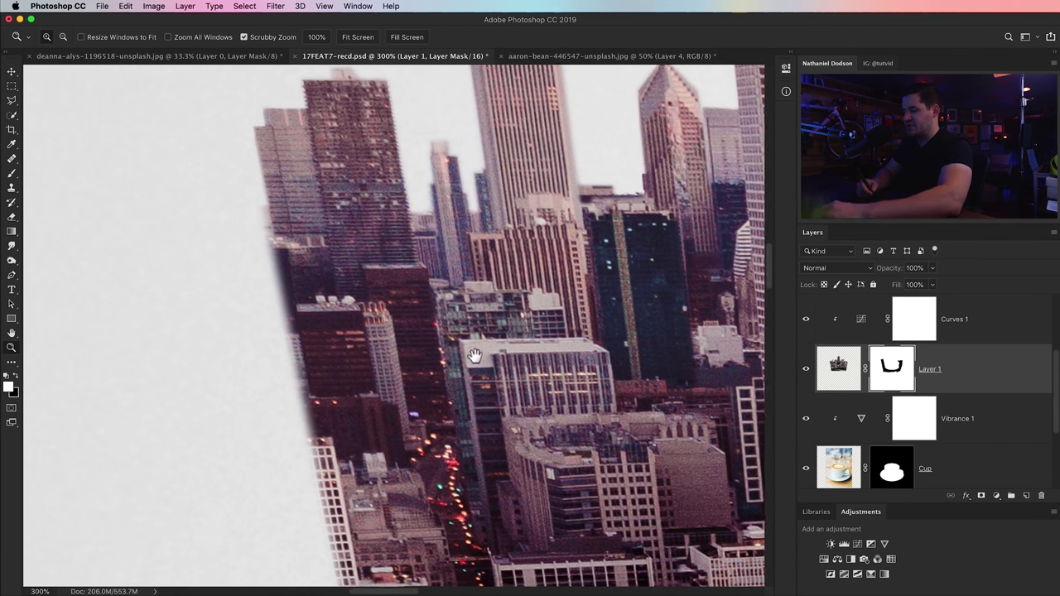
key("l")
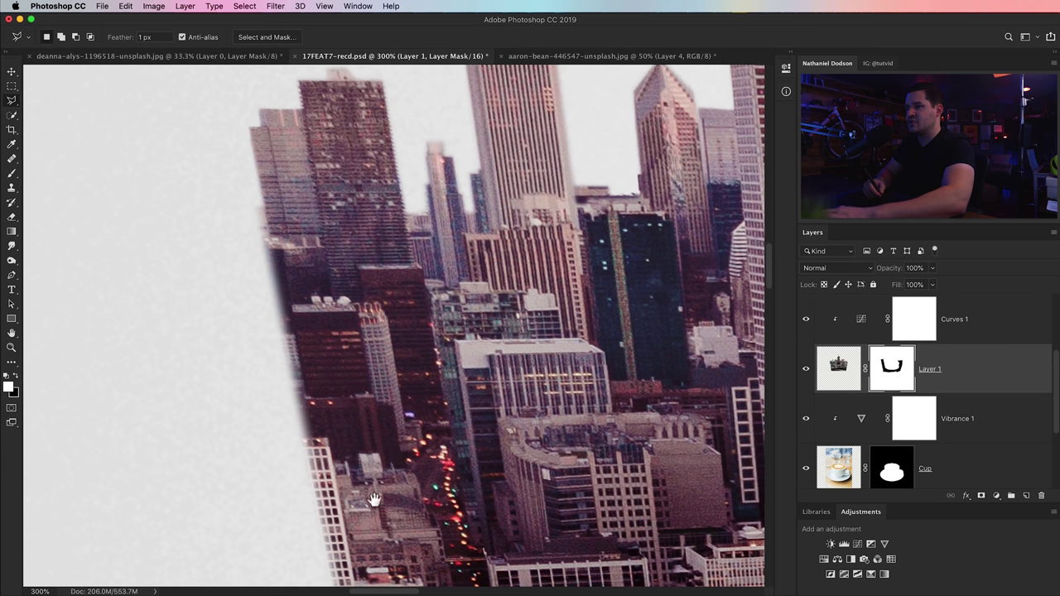
scroll(368, 489, "down", 5)
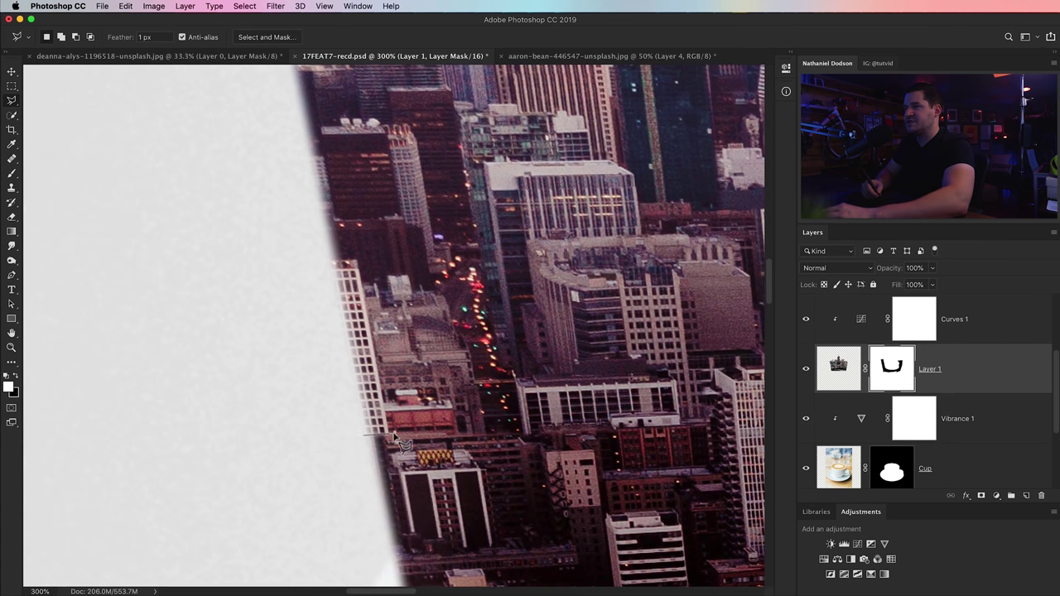
Outline the city's cut-off left edge with the Polygonal Lasso, following the building contours from the white grid facade up to the tall tower's roof
left_click(387, 433)
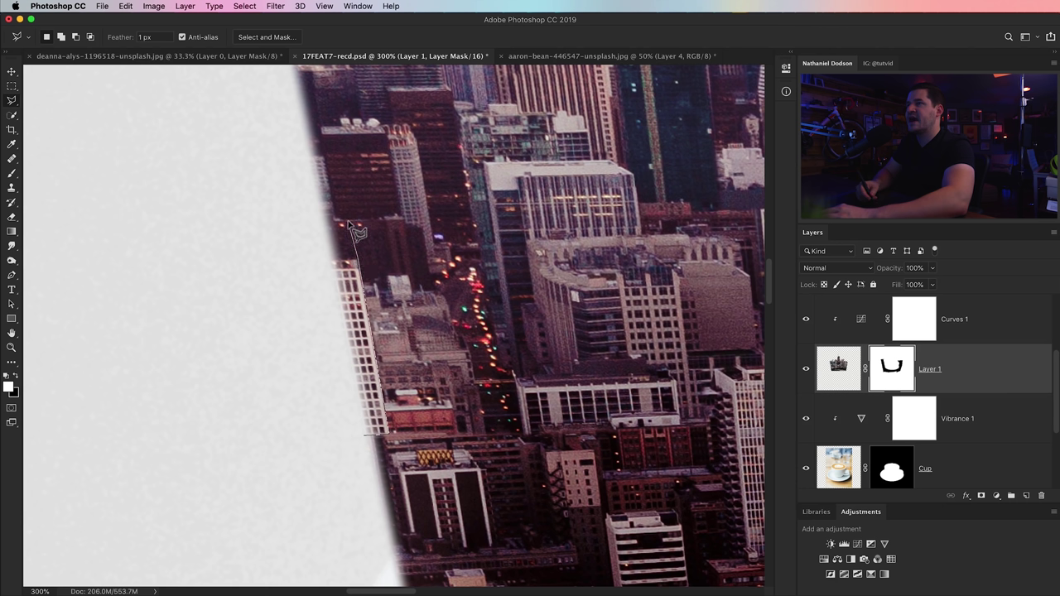
key("Escape")
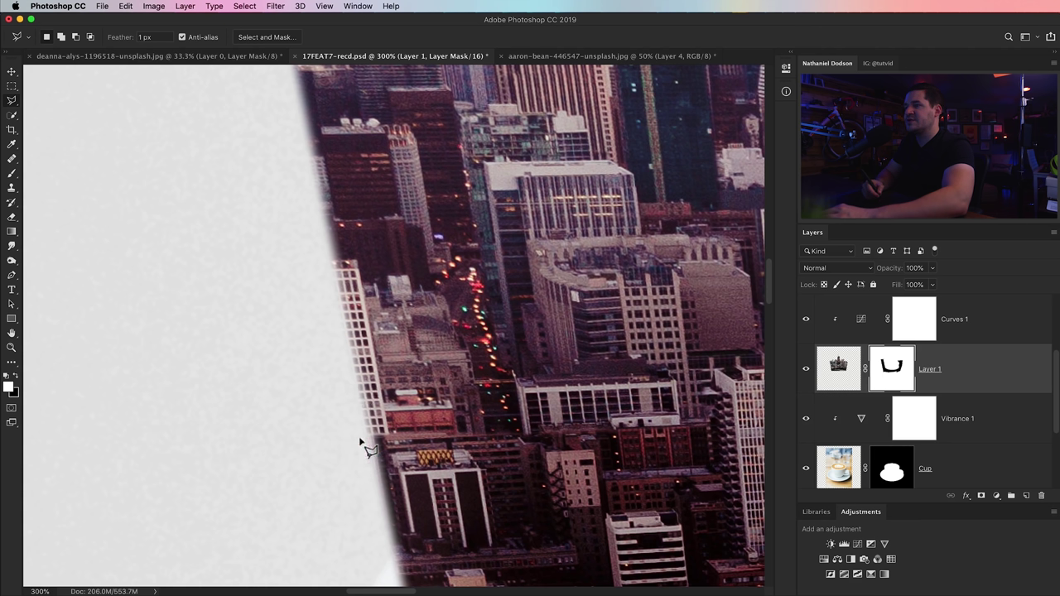
left_click(389, 434)
left_click(358, 259)
left_click(407, 259)
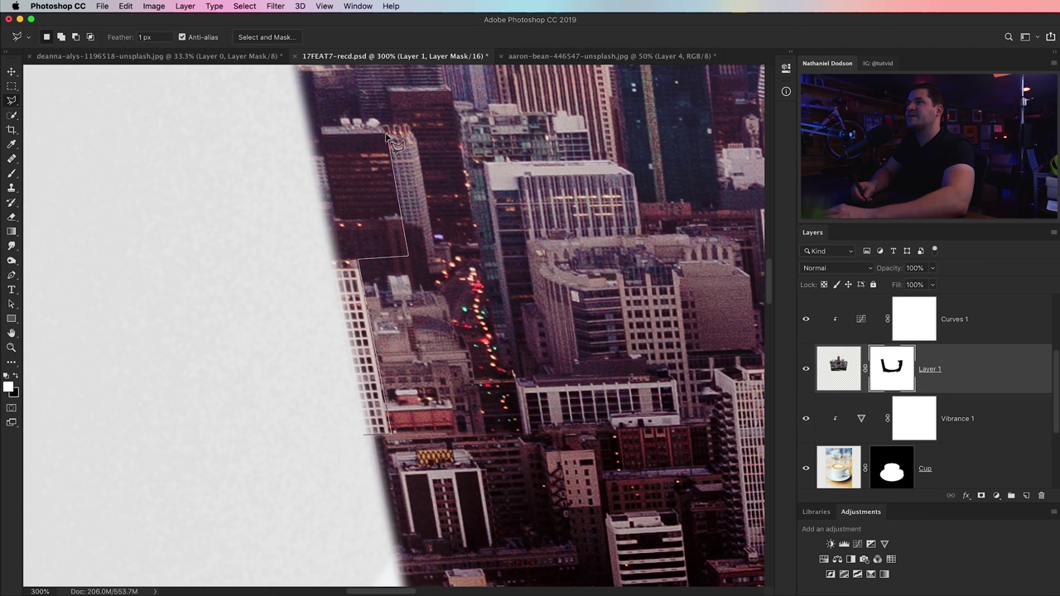
left_click(387, 90)
left_click_drag(414, 115, 429, 411)
key("BackSpace")
key("BackSpace")
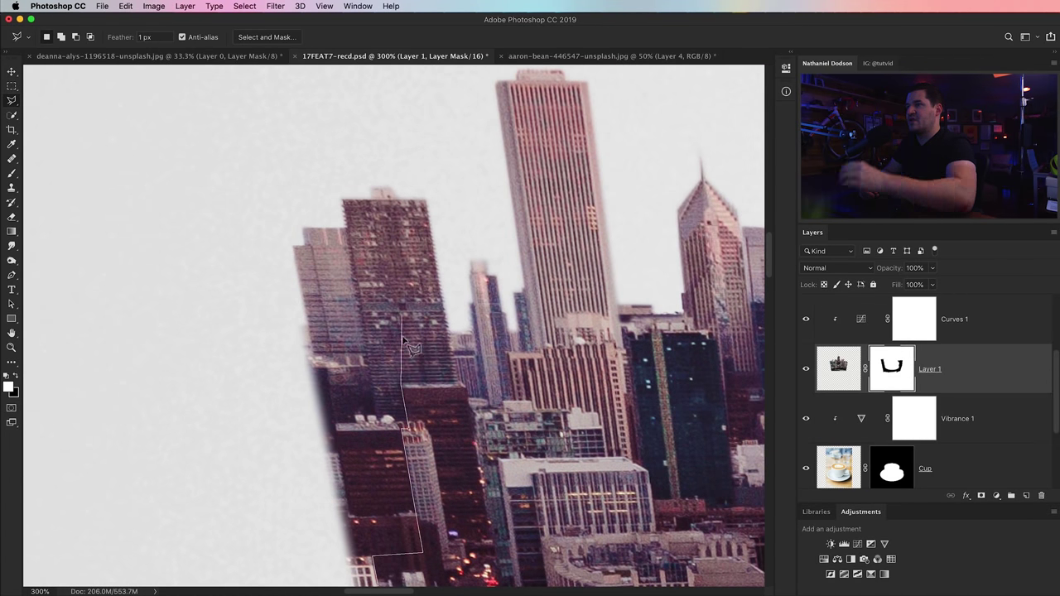
left_click(400, 384)
left_click(425, 385)
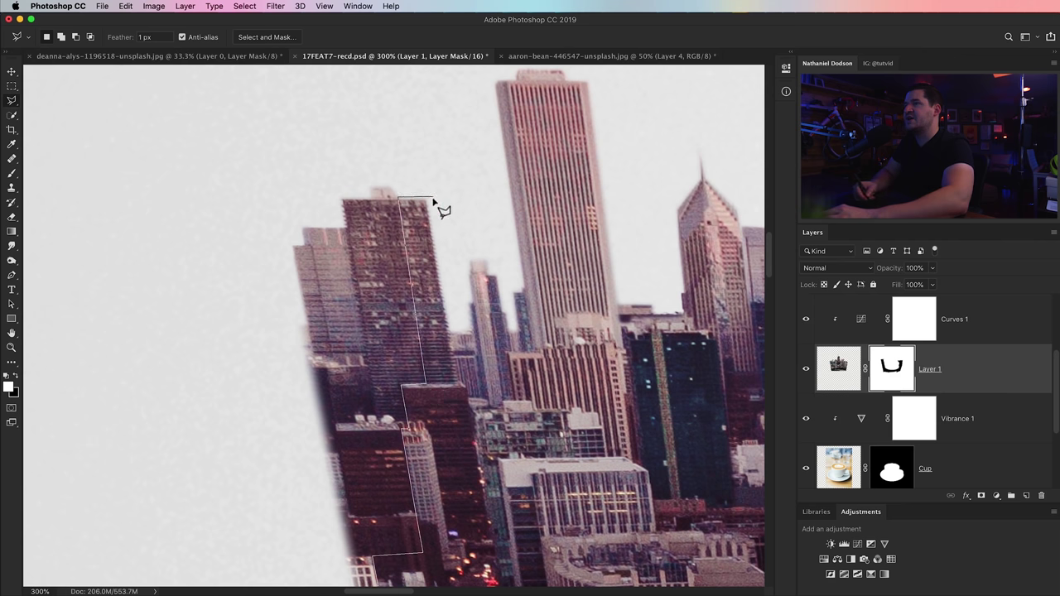
left_click(418, 168)
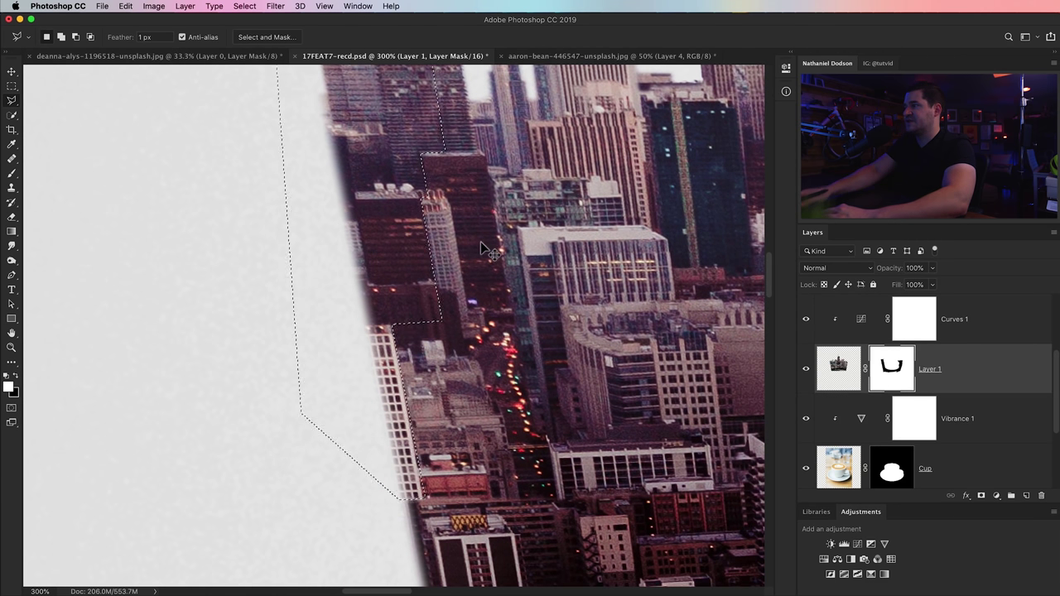
Fill the outlined area of Layer 1's mask with black to hide the city's cut-off left edge, and clear the selection
key("super+minus")
key("super+minus")
key("super+minus")
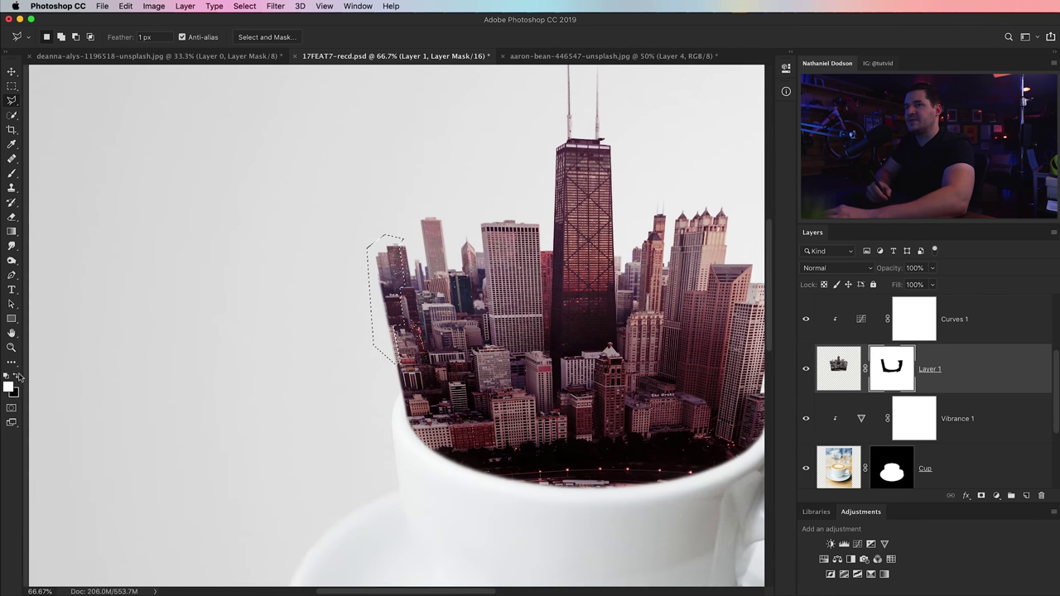
key("BackSpace")
key("ctrl+d")
left_click_drag(607, 319, 298, 322)
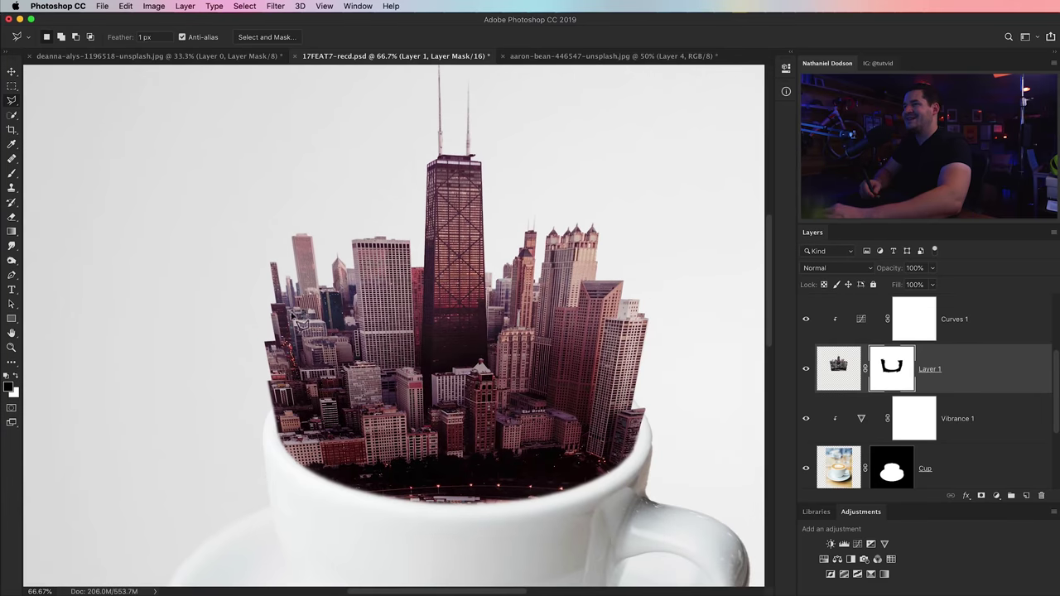
Outline the city's soft left edge just above the cup rim with the Polygonal Lasso, mask it out of Layer 1, and deselect
key("z")
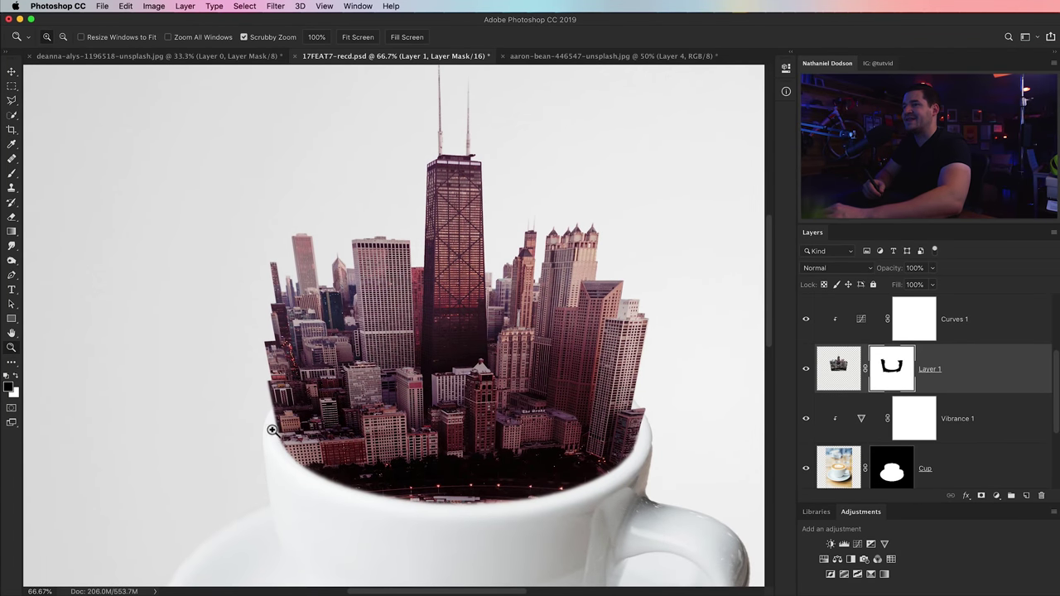
left_click_drag(267, 419, 293, 355)
key("l")
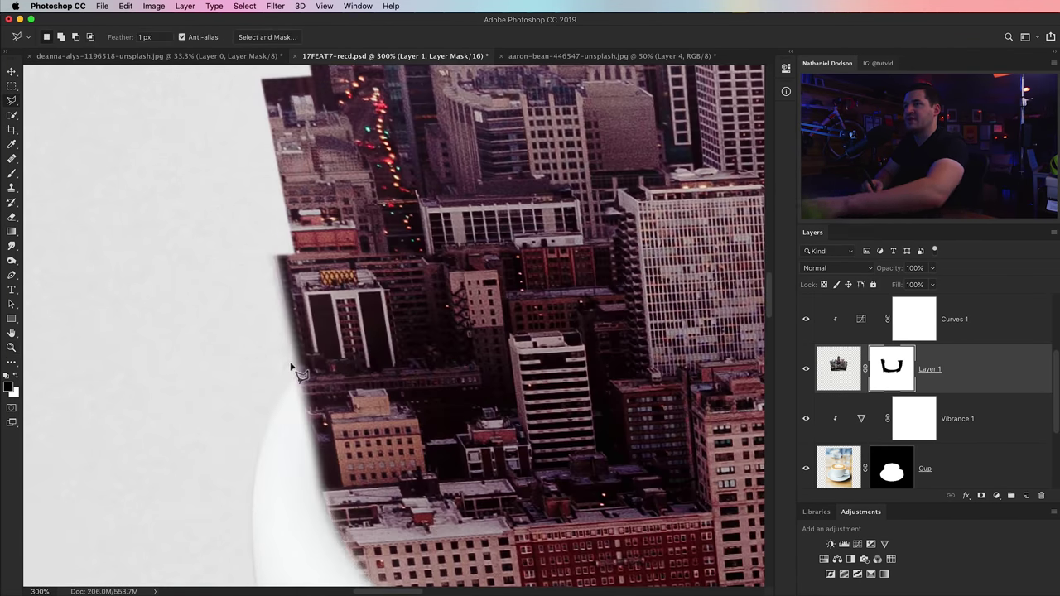
left_click(275, 252)
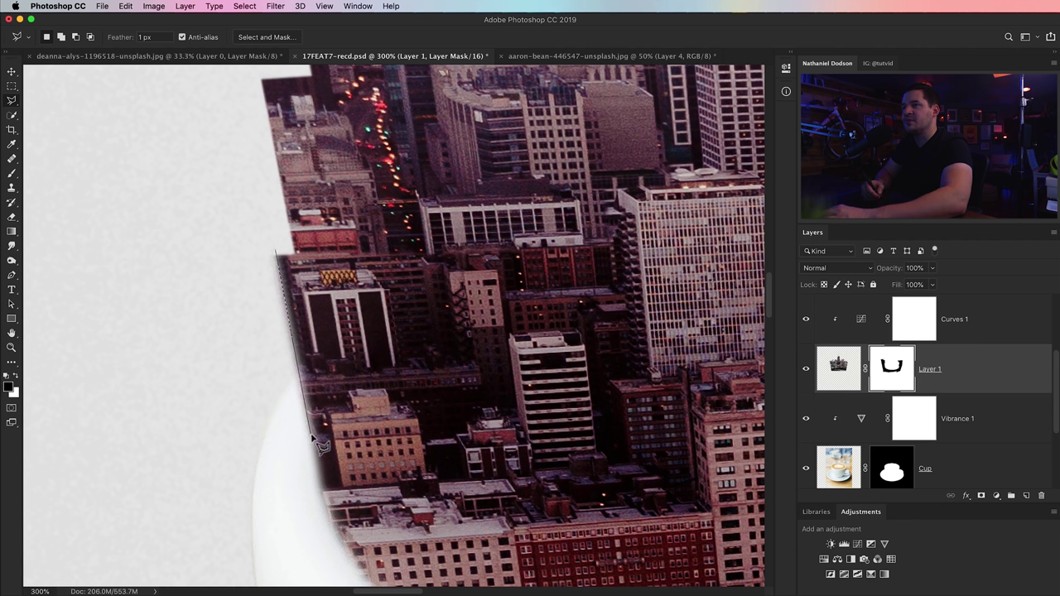
left_click(232, 458)
left_click(218, 311)
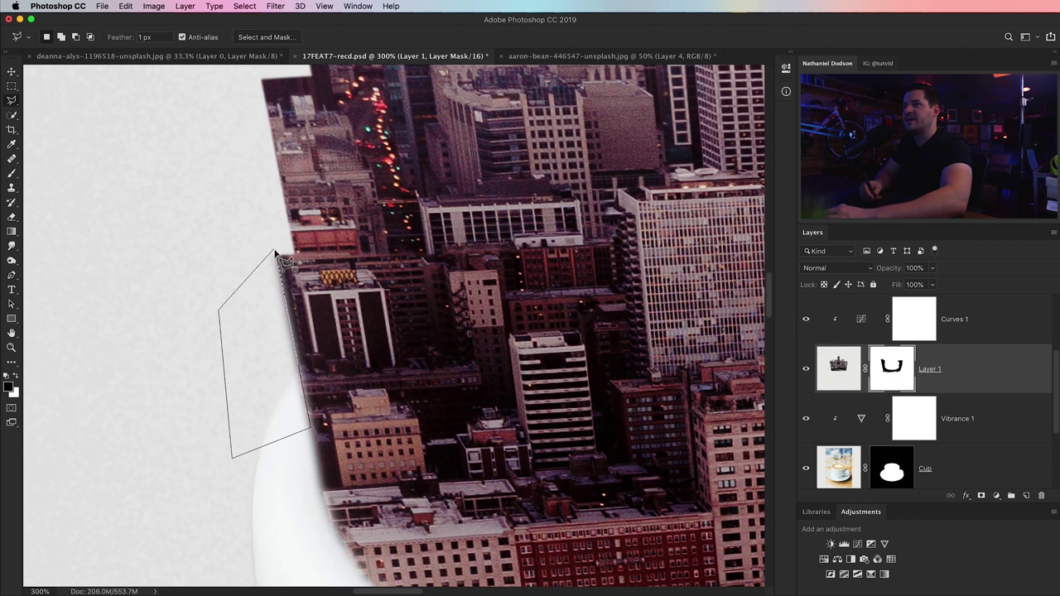
left_click(276, 253)
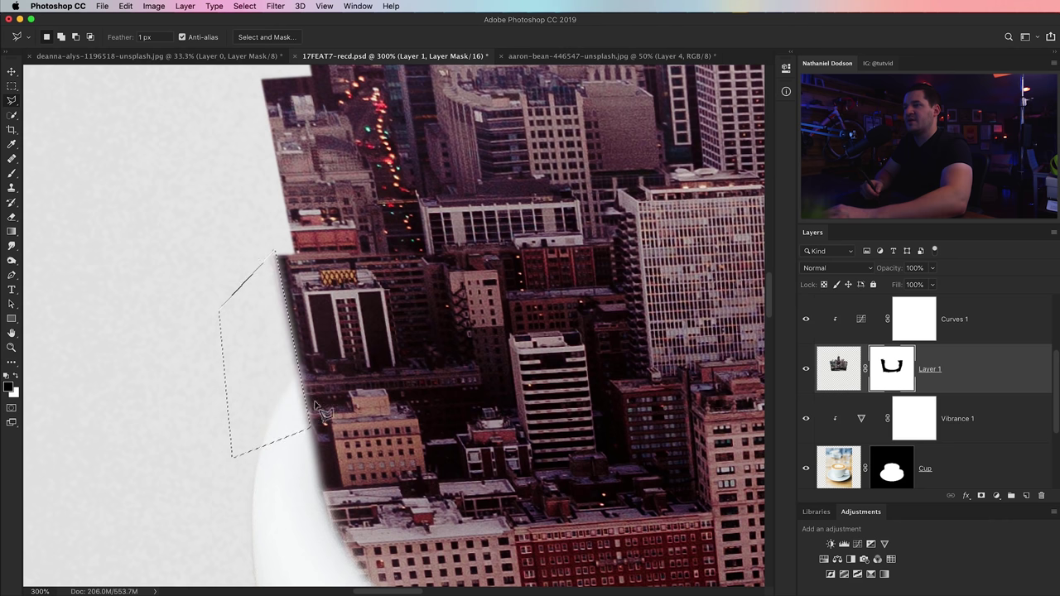
key("cmd+d")
key("cmd+0")
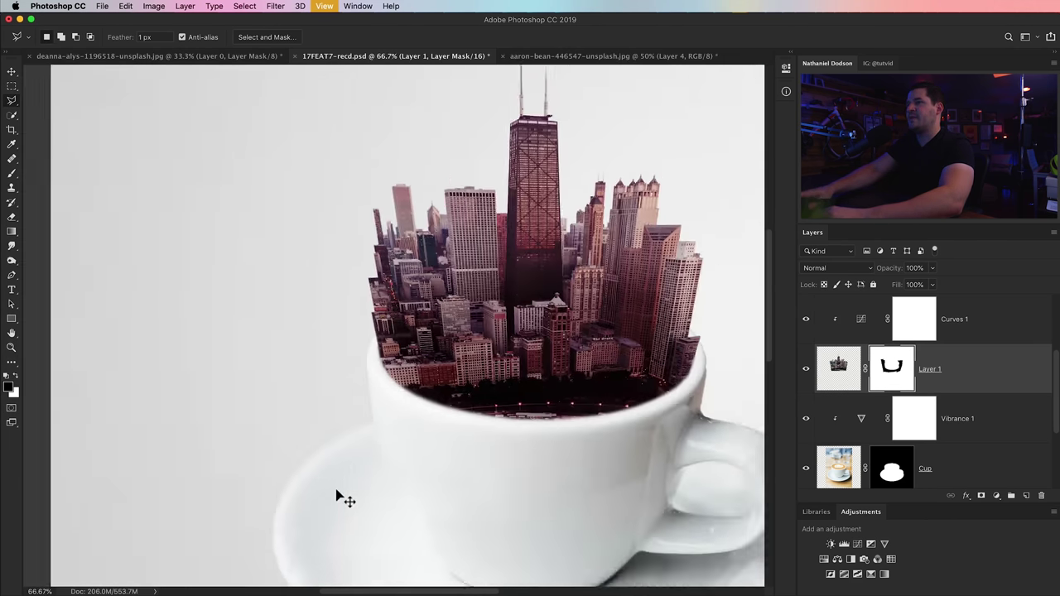
Add a new layer above Color Balance 1 and name it ShadowInner
left_click_drag(548, 277, 506, 343)
scroll(931, 379, "up", 3)
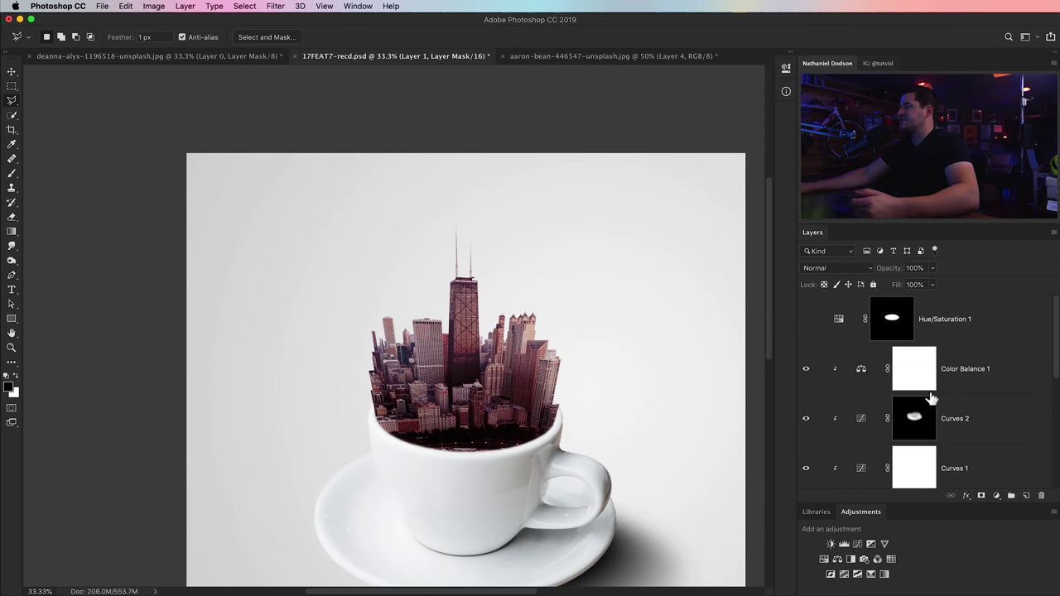
left_click(1027, 496)
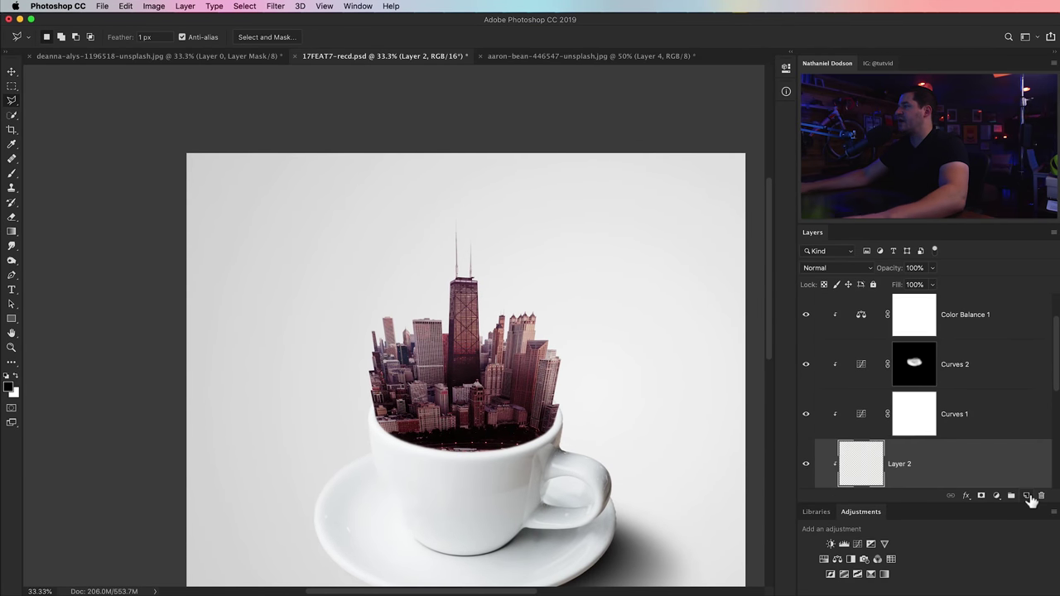
key("ctrl+z")
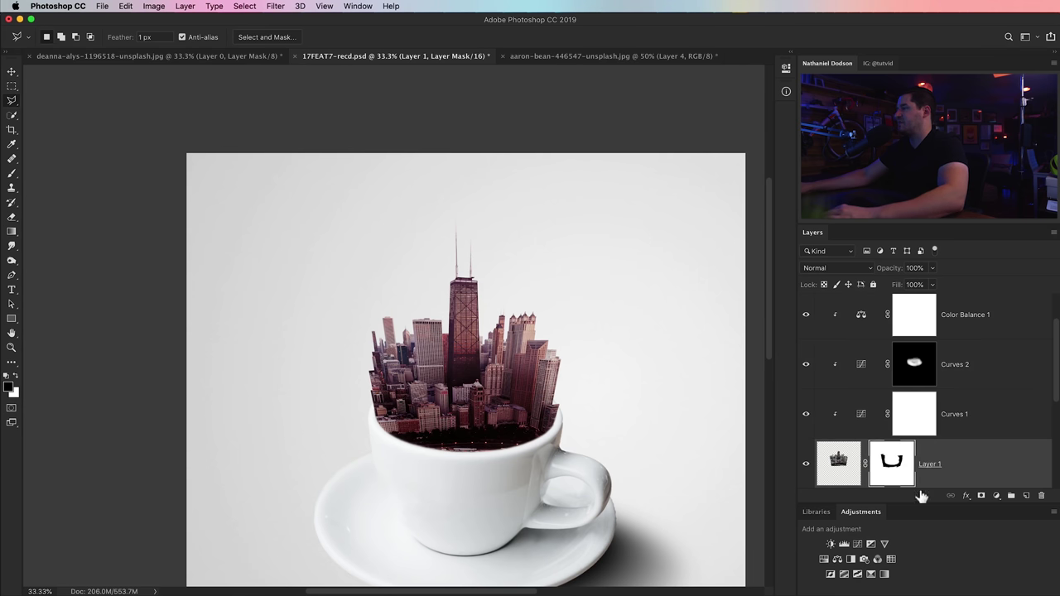
scroll(914, 400, "up", 2)
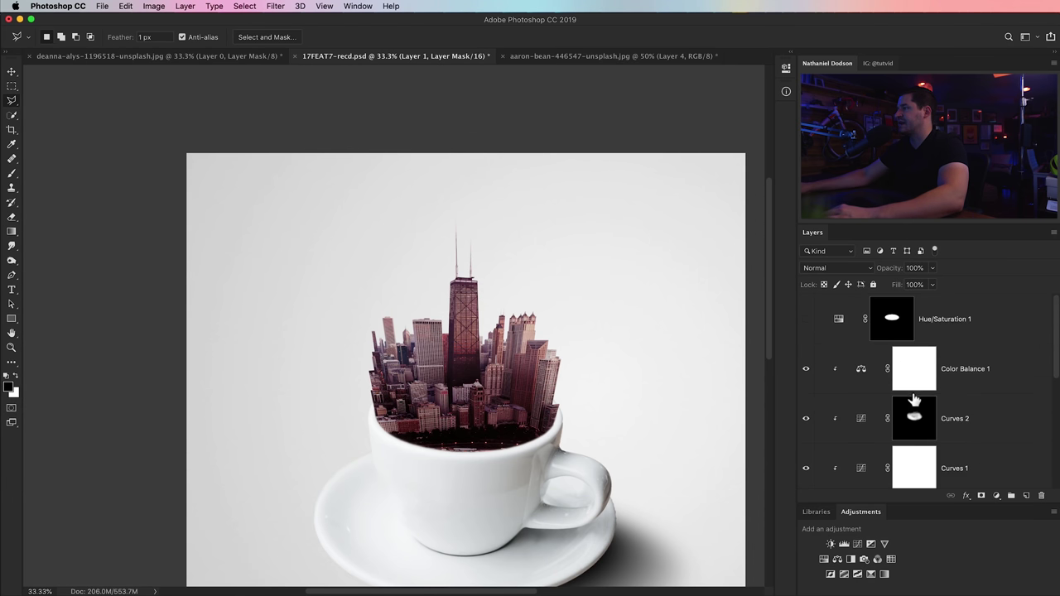
left_click(950, 368)
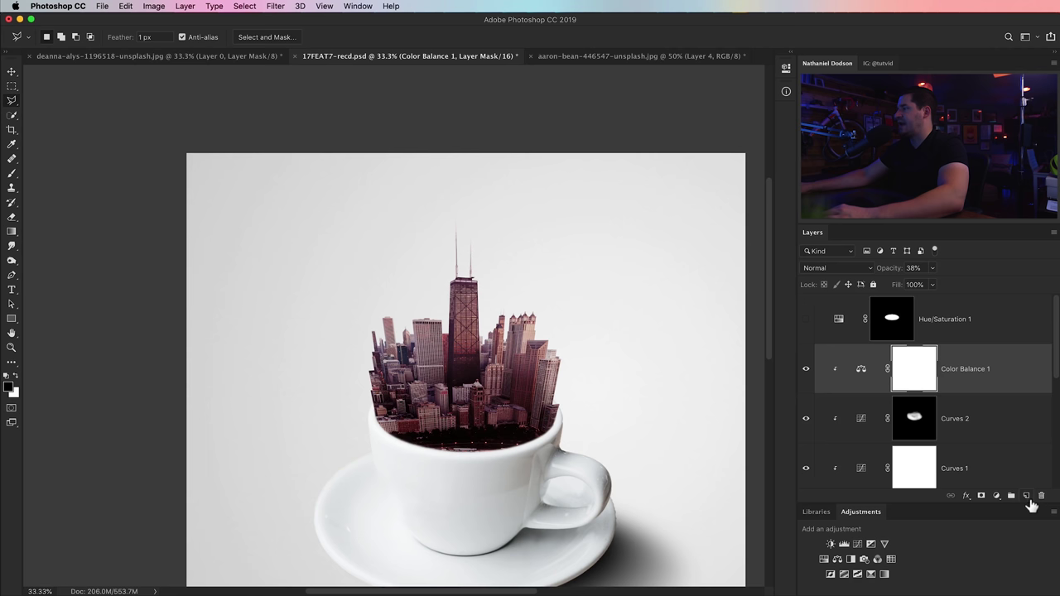
left_click(1026, 496)
double_click(869, 367)
type("Sad")
type("adowInner")
key("Return")
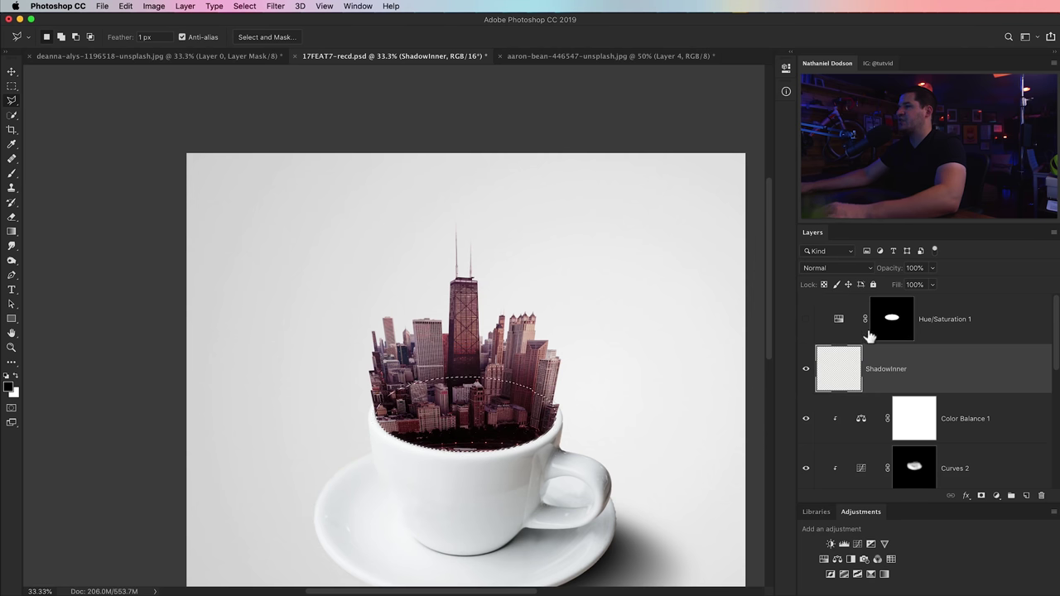
Within the cup-opening selection, paint black shading along the inner rim with a 600 px brush at 37% opacity, and deselect
key("z")
left_click(450, 438)
left_click(468, 439)
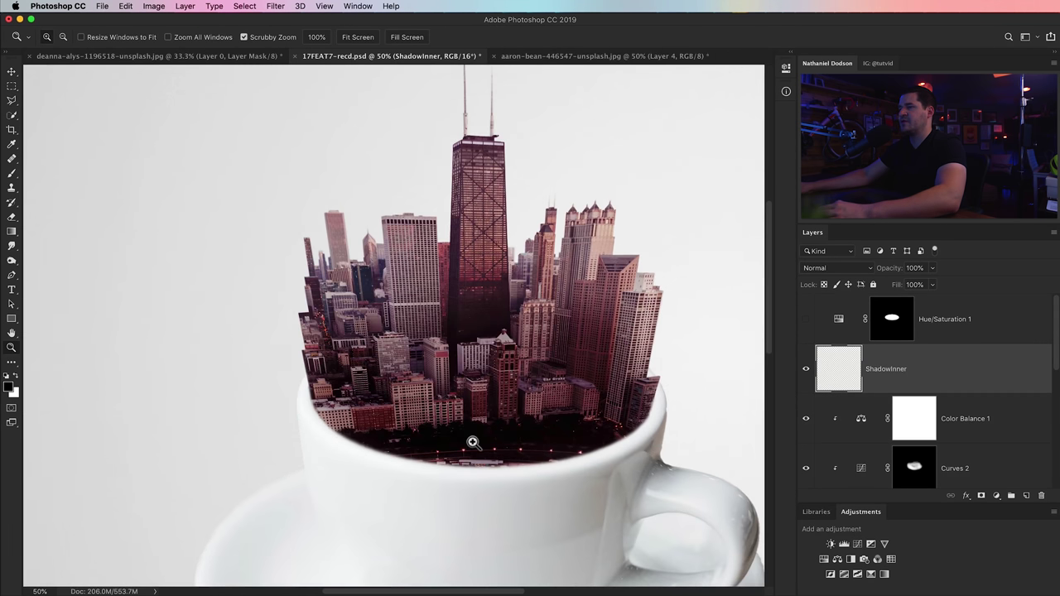
left_click(402, 414)
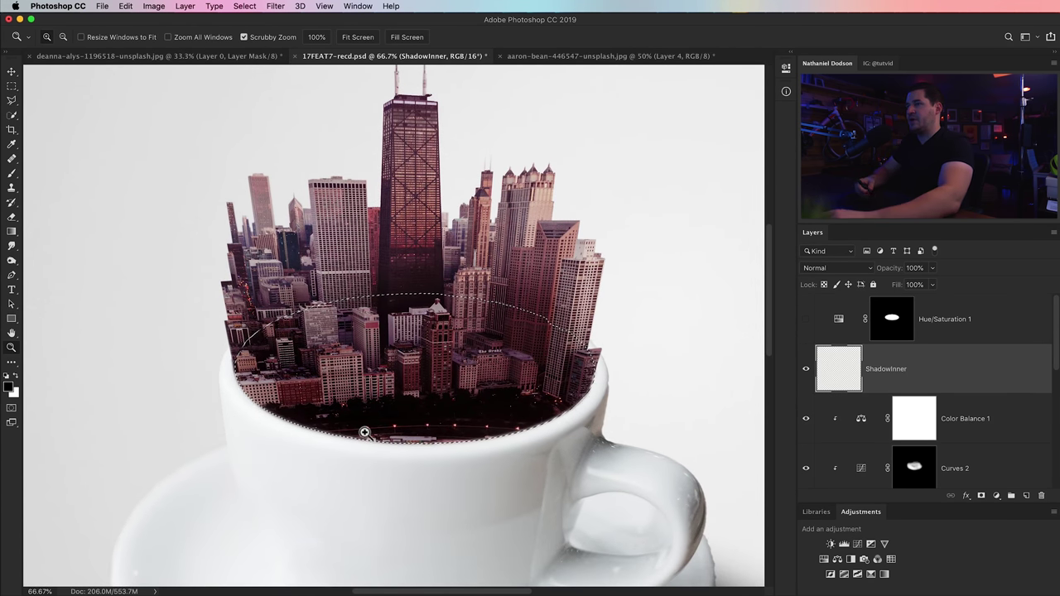
left_click(12, 175)
key("bracketright")
key("bracketright")
left_click(252, 39)
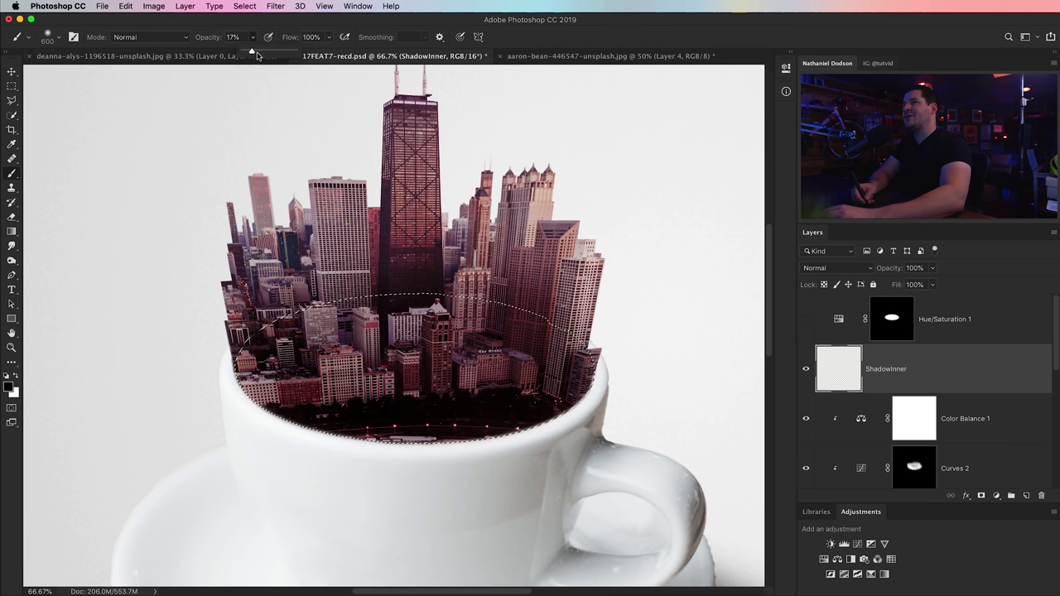
left_click(205, 430)
mouse_move(206, 424)
left_mouse_down()
mouse_move(286, 478)
mouse_move(230, 438)
mouse_move(321, 483)
mouse_move(410, 493)
mouse_move(394, 472)
mouse_move(329, 471)
mouse_move(431, 463)
mouse_move(484, 466)
mouse_move(412, 480)
mouse_move(487, 477)
mouse_move(615, 389)
left_mouse_up()
mouse_move(596, 447)
left_mouse_down()
mouse_move(641, 361)
mouse_move(593, 443)
left_mouse_up()
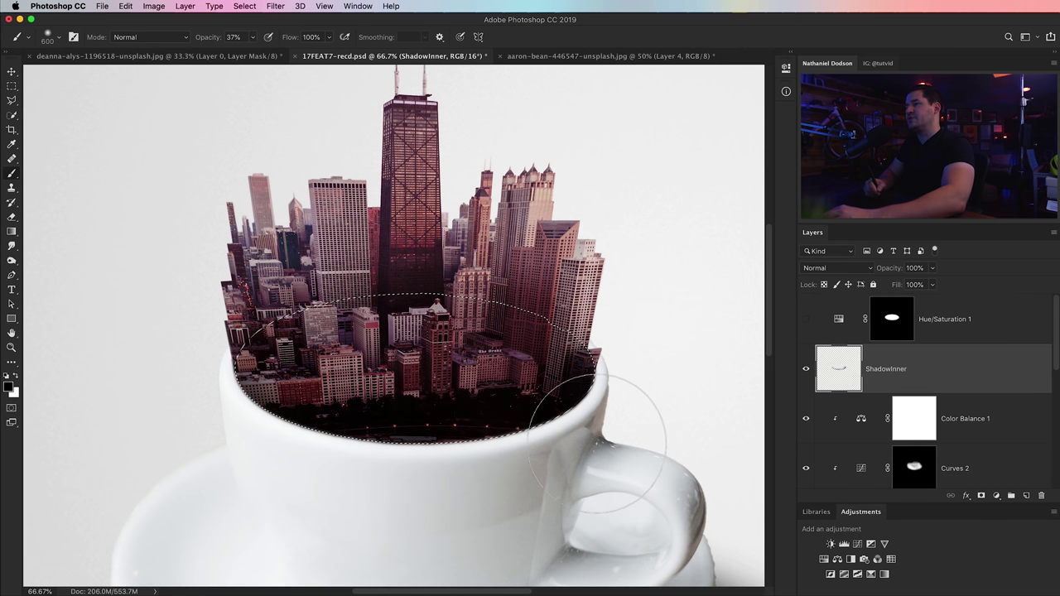
mouse_move(257, 438)
left_mouse_down()
mouse_move(218, 398)
mouse_move(214, 414)
mouse_move(210, 389)
left_mouse_up()
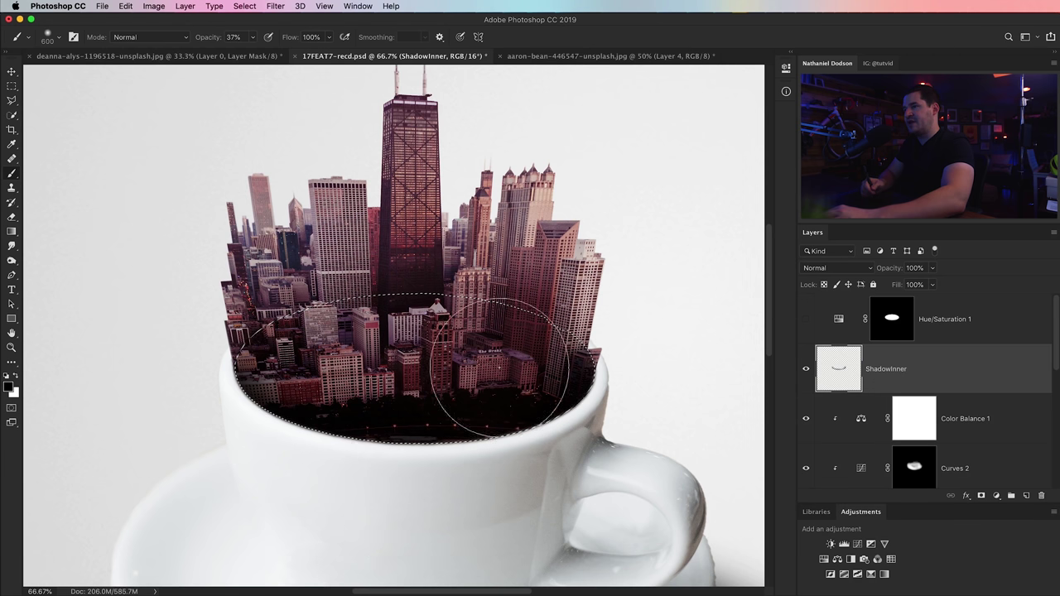
key("super+d")
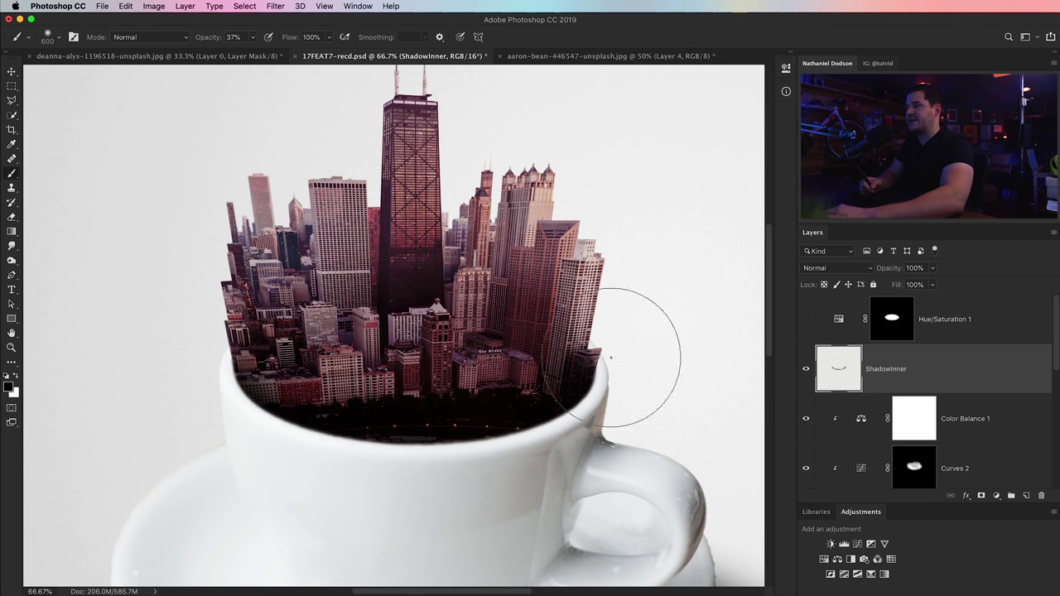
Reduce the brush to 80 px for detail shading on the small building at the cup's right rim
key("z")
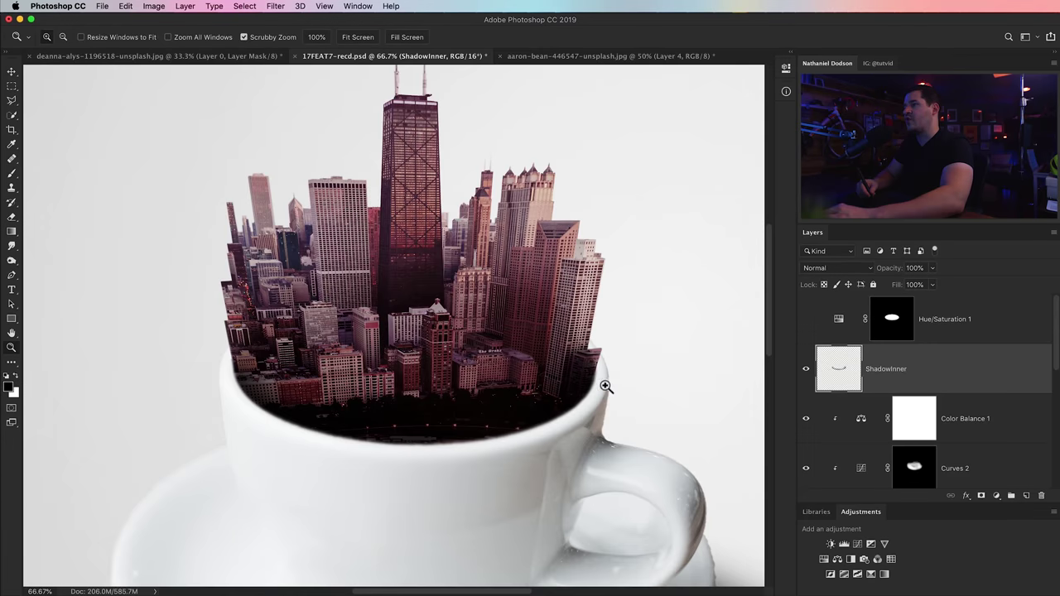
left_click(602, 374)
left_click_drag(602, 365, 608, 365)
key("b")
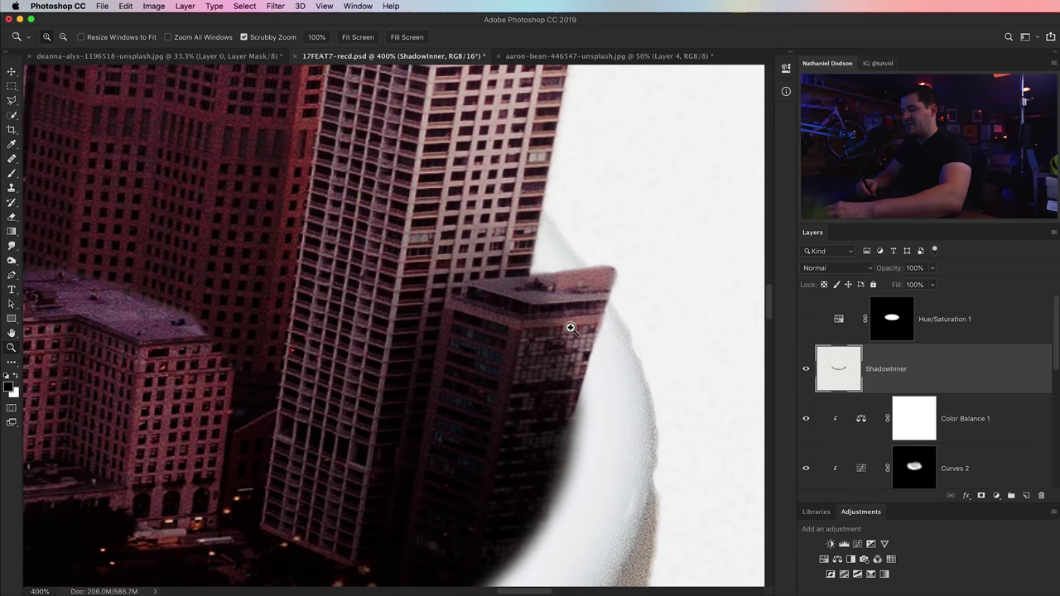
key("bracketleft")
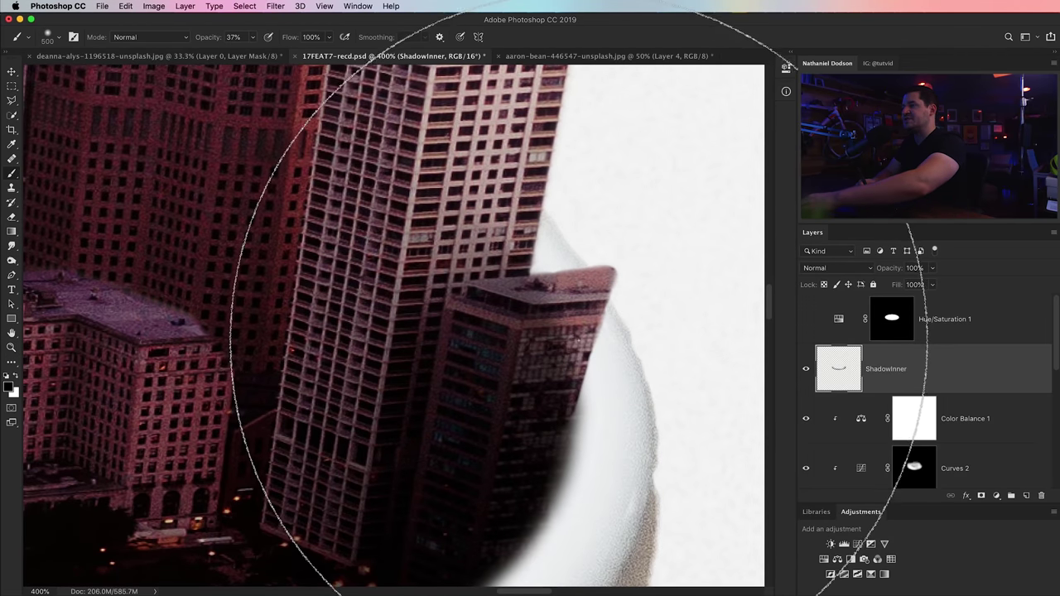
key("bracketleft")
key("bracketleft")
key("bracketleft")
key("bracketleft")
key("bracketleft")
key("bracketleft")
key("bracketleft")
key("bracketleft")
key("bracketleft")
key("bracketleft")
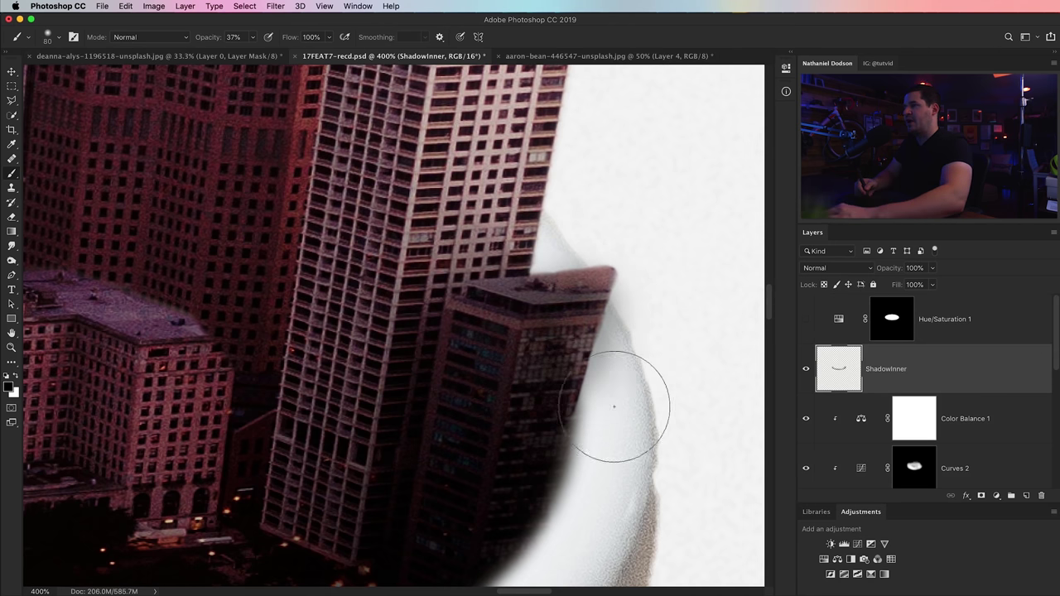
Try to cover the stray shading beside the small building with white strokes, reducing the brush to 50 px and 15 px
key("x")
left_click_drag(621, 282, 621, 319)
key("bracketleft")
key("bracketleft")
key("bracketleft")
key("bracketleft")
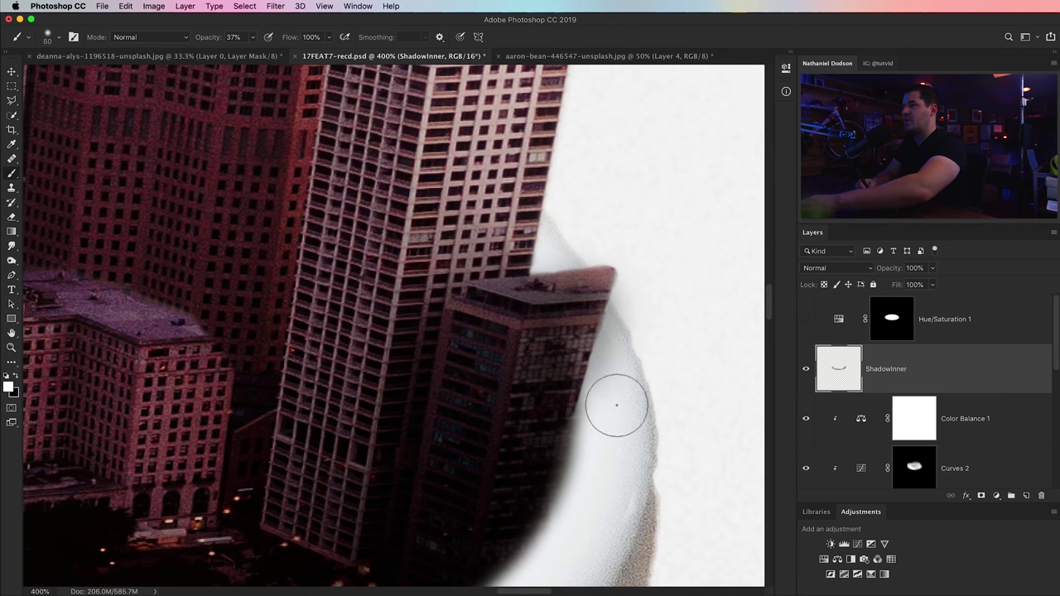
mouse_move(618, 405)
left_mouse_down()
mouse_move(630, 383)
mouse_move(627, 296)
left_mouse_up()
key("super+z")
key("bracketleft")
key("bracketleft")
key("bracketleft")
key("bracketleft")
key("bracketleft")
key("bracketleft")
left_click_drag(611, 361, 631, 286)
Undo the trial strokes beside the small building, back to the clean inner-rim shading
key("super+z")
key("super+z")
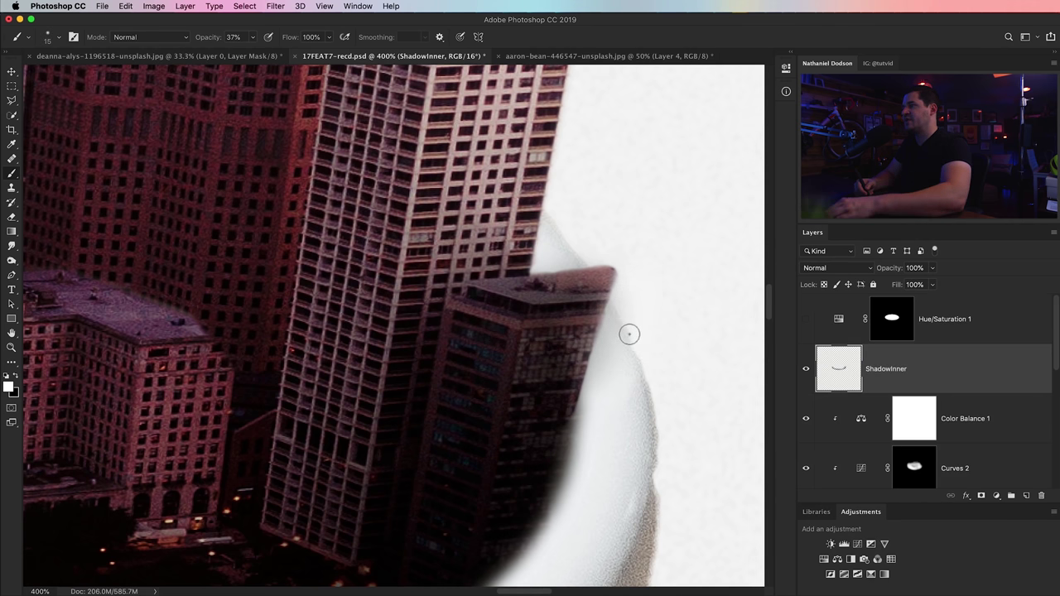
key("super+z")
key("super+z")
key("super+z")
key("super+z")
key("super+z")
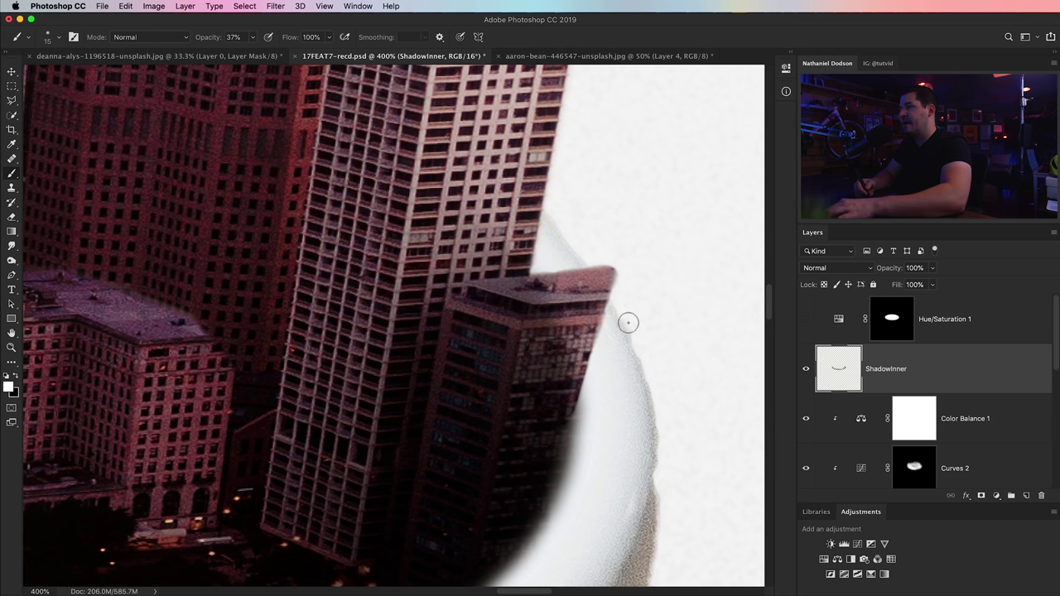
key("super+d")
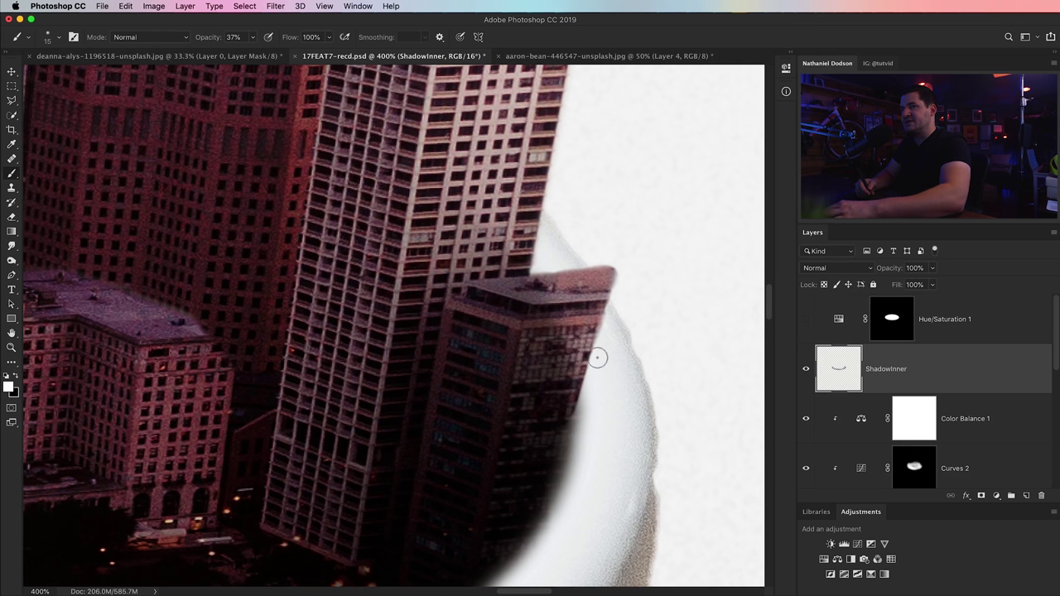
Paint black shading over the small building's right side and roof corner with a 15 px brush at 37% opacity
key("x")
left_click_drag(573, 386, 600, 320)
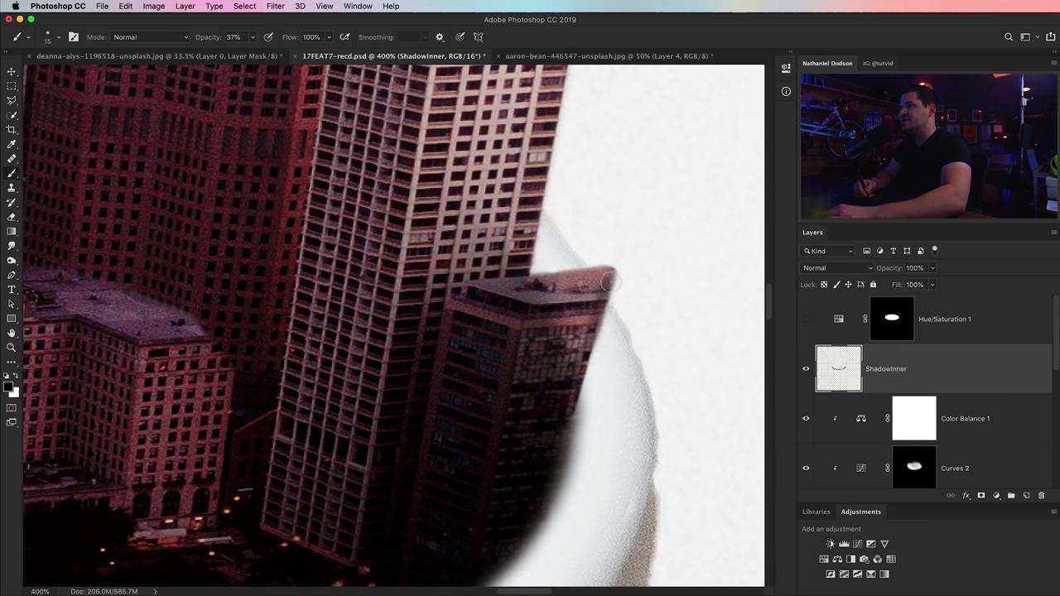
mouse_move(597, 279)
left_mouse_down()
mouse_move(531, 290)
mouse_move(563, 296)
mouse_move(552, 325)
mouse_move(596, 317)
left_mouse_up()
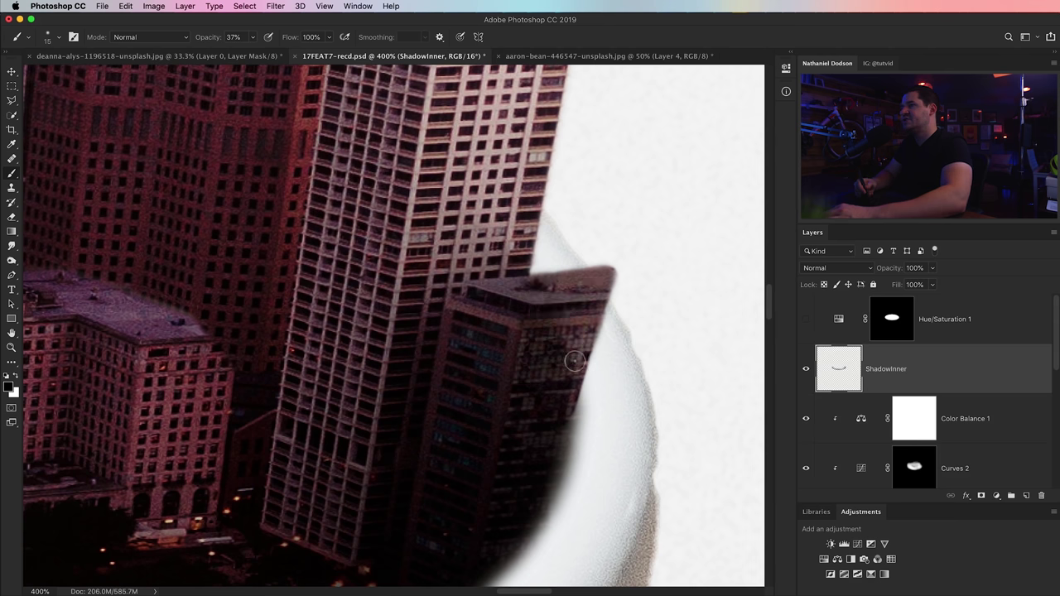
Review the whole cup and city composite and save the document
key("super+minus")
key("super+minus")
key("super+minus")
key("super+minus")
key("super+minus")
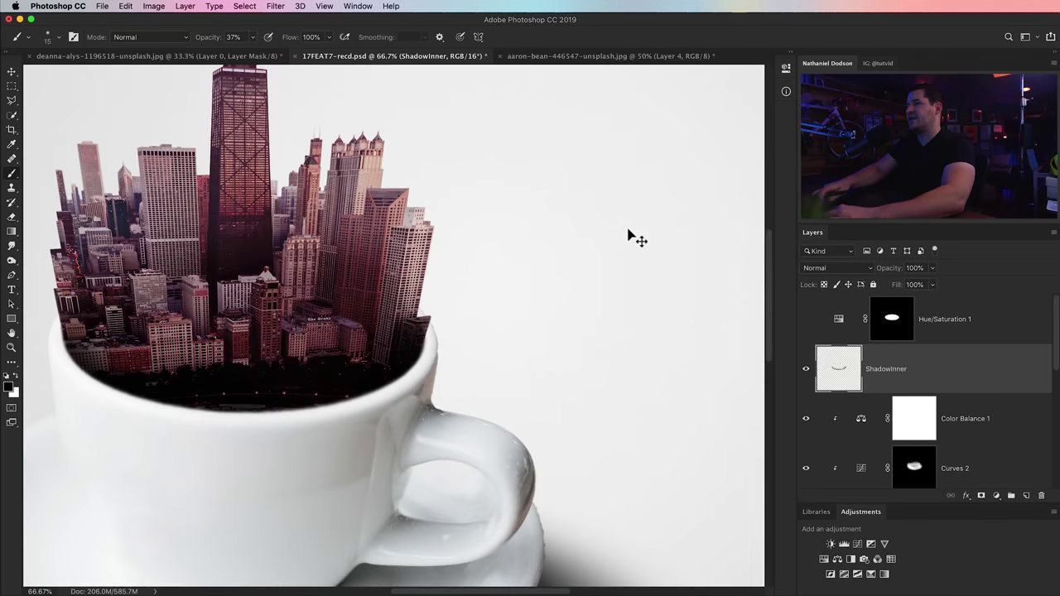
left_click_drag(392, 321, 508, 397)
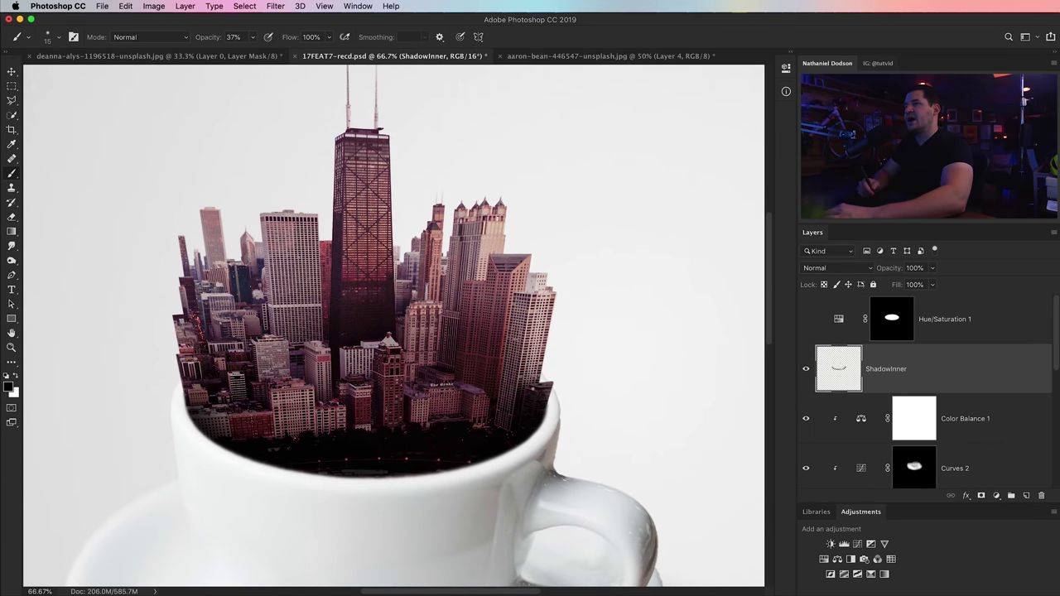
key("super+minus")
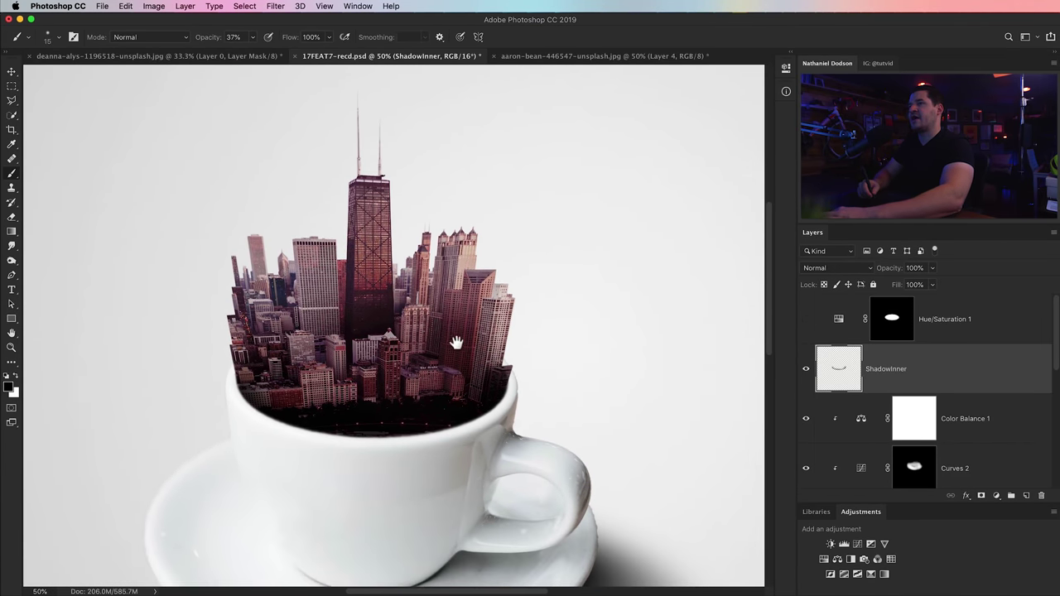
left_click_drag(455, 342, 478, 315)
key("super+minus")
scroll(473, 350, "up", 2)
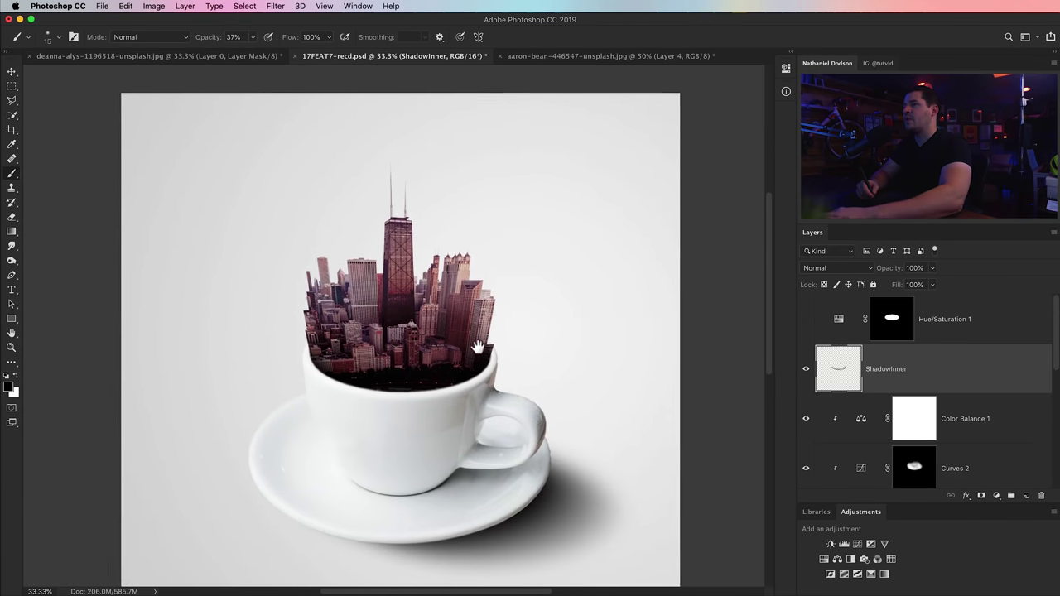
key("super+s")
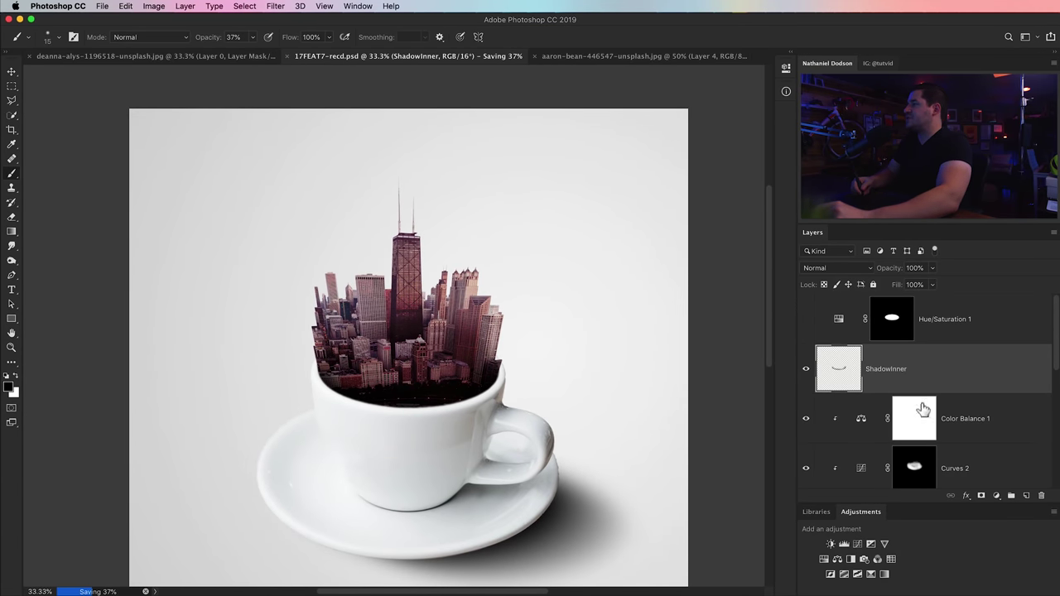
Add a new layer above the ShadowInner layer and name it Clouds
left_click(1027, 496)
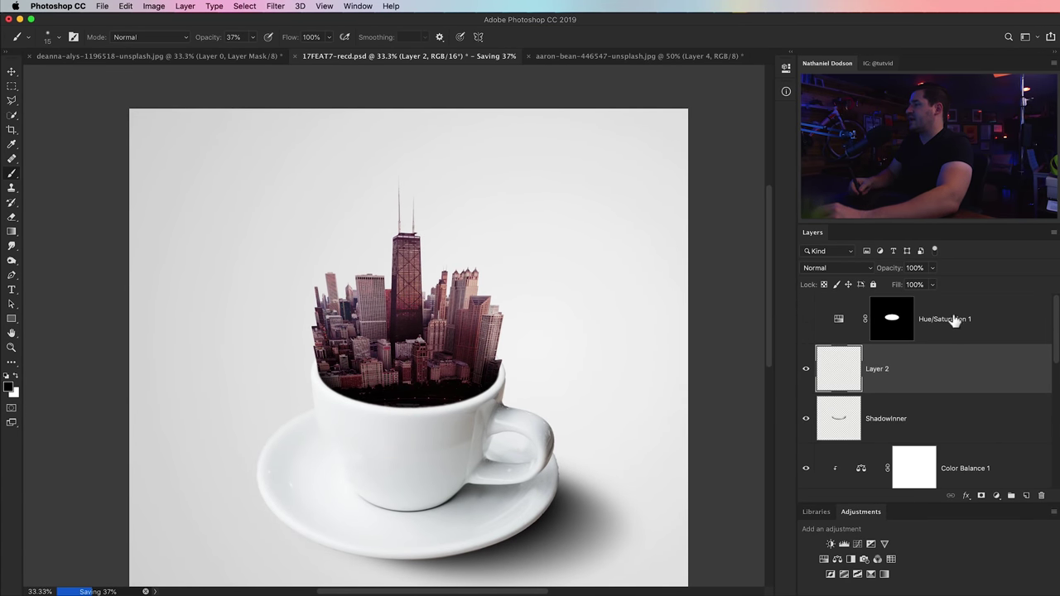
double_click(878, 369)
type("Clouds")
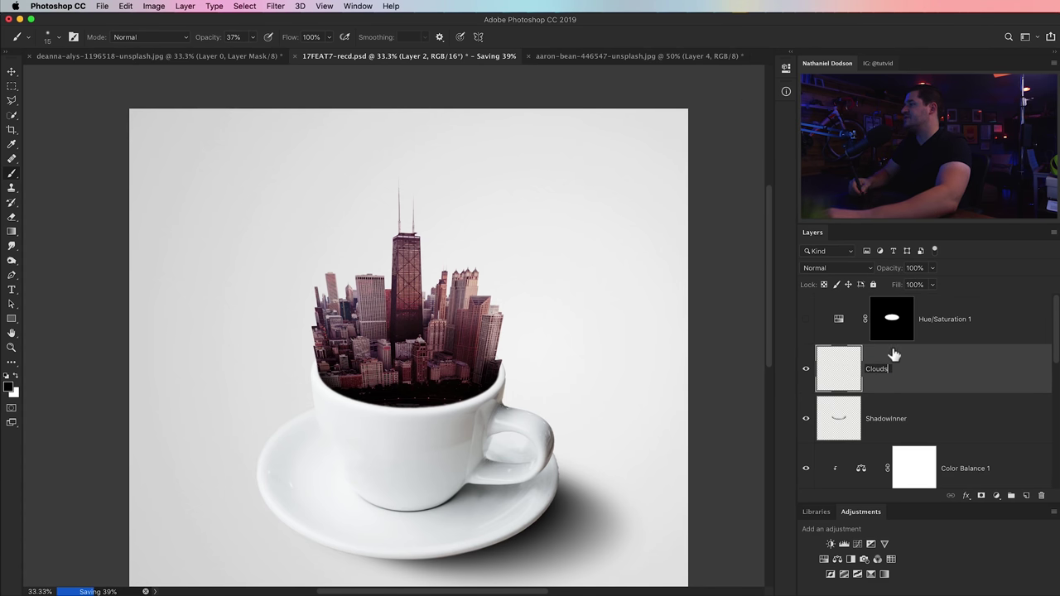
key("Return")
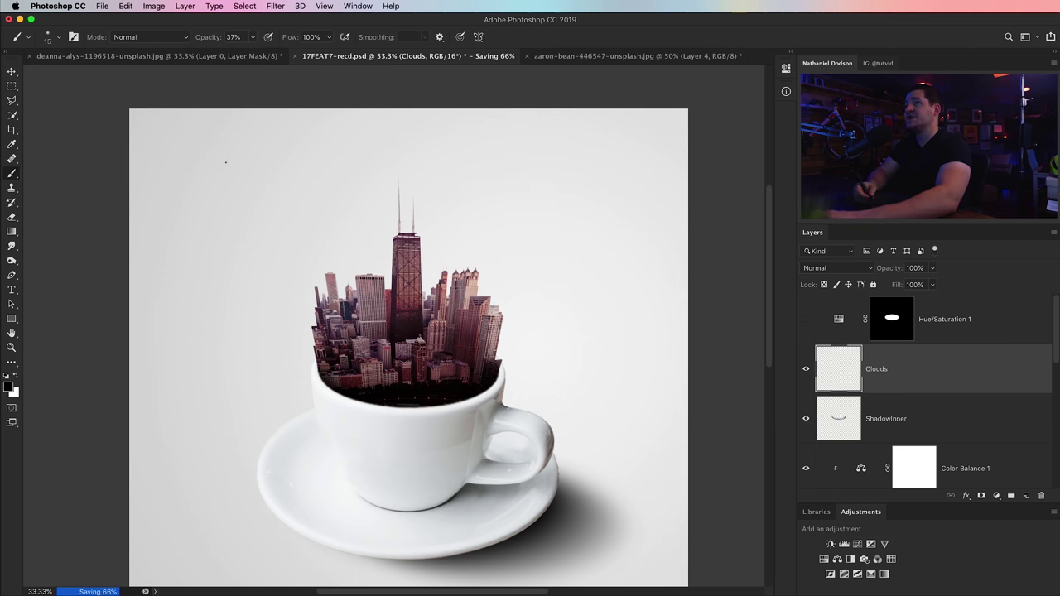
Stamp white clouds left of the tower with the Clouds1614 brush at 1614 px and 100% opacity
right_click(299, 176)
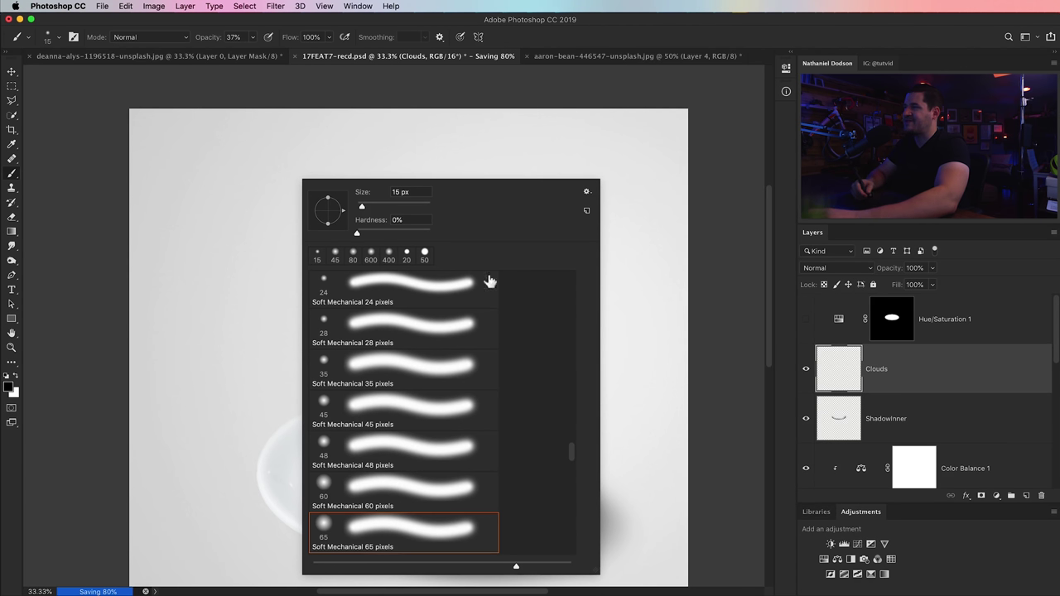
left_click_drag(569, 452, 570, 488)
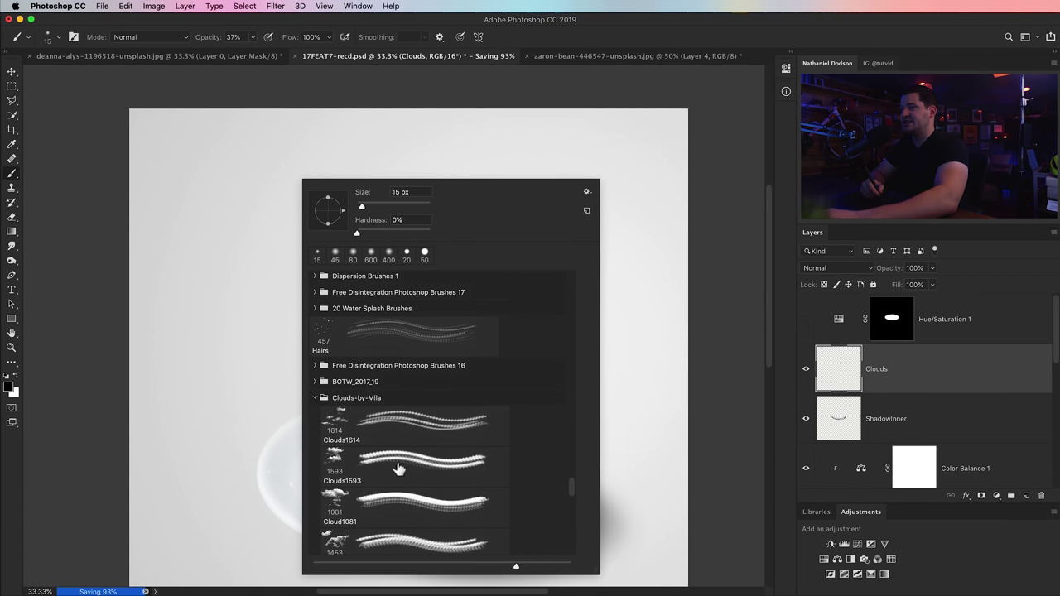
left_click(431, 424)
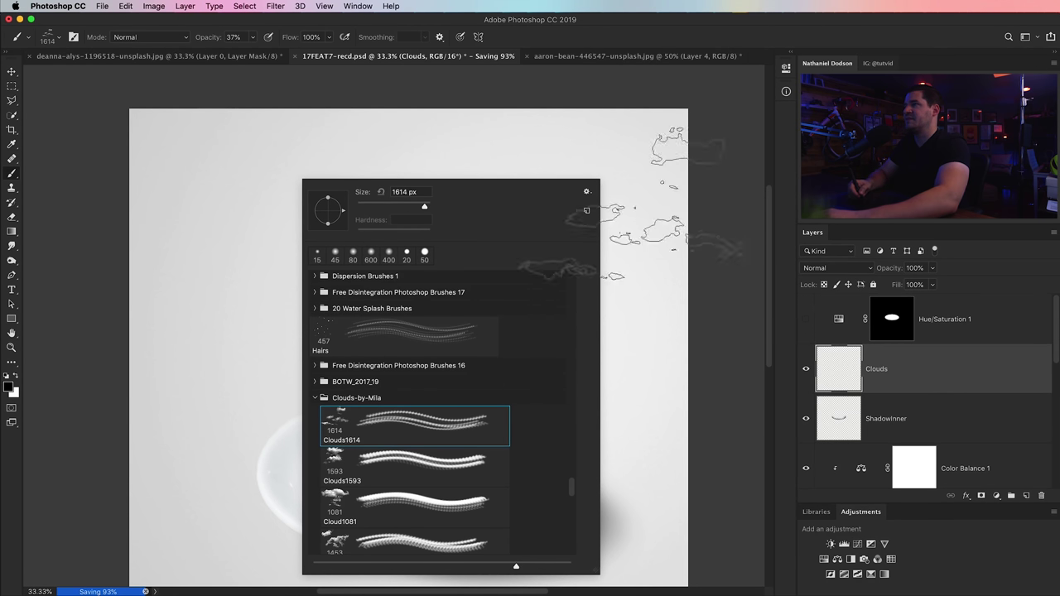
left_click(15, 377)
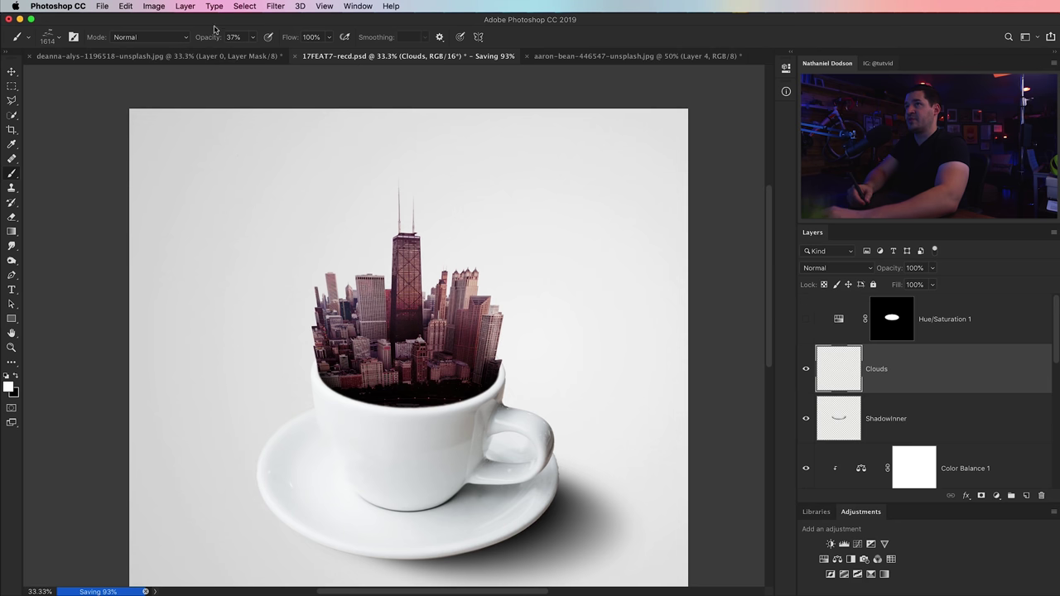
key("0")
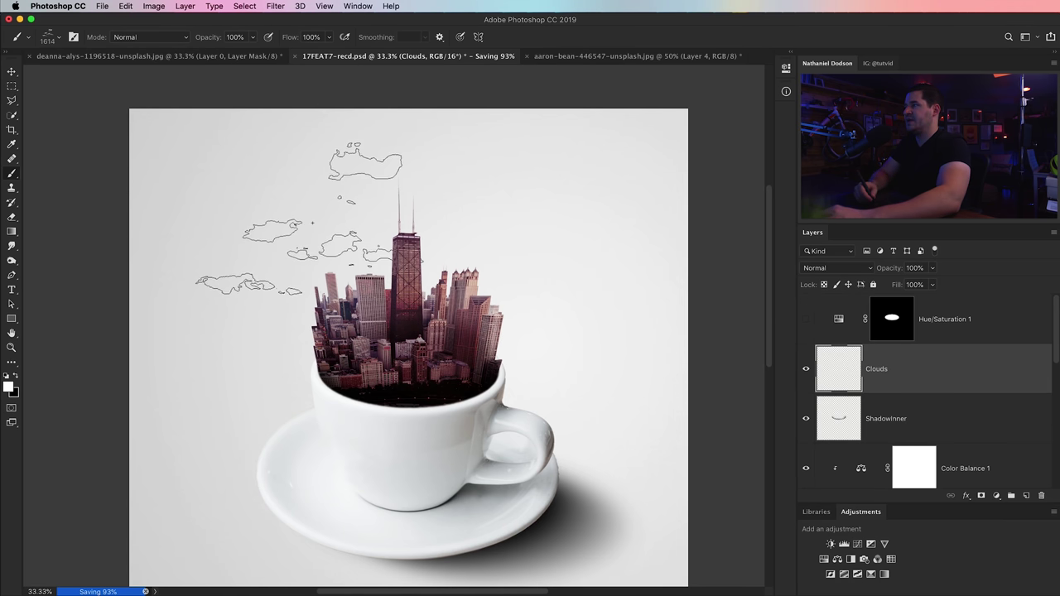
left_click(303, 230)
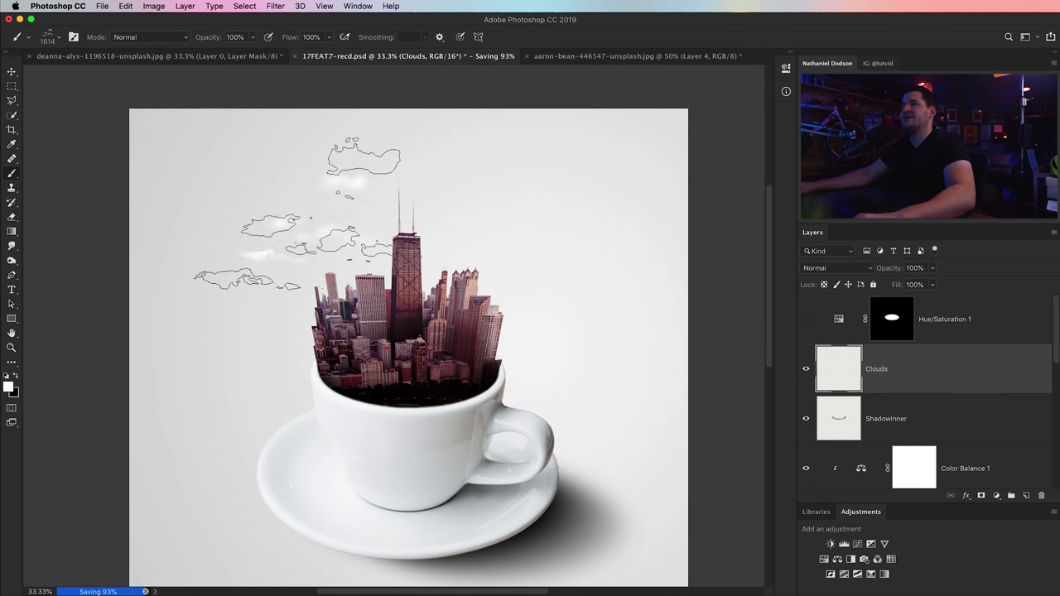
Stamp white clouds above the tower with the Clouds1453 brush and over the skyline's right side with the 1516 px cloud brush
right_click(437, 200)
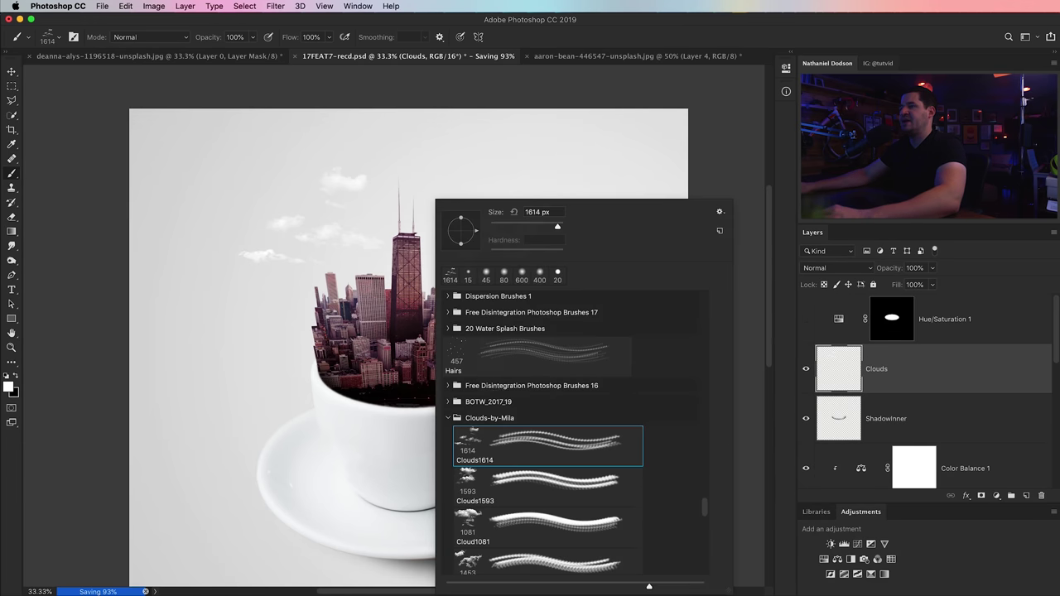
left_click(524, 563)
left_click(478, 157)
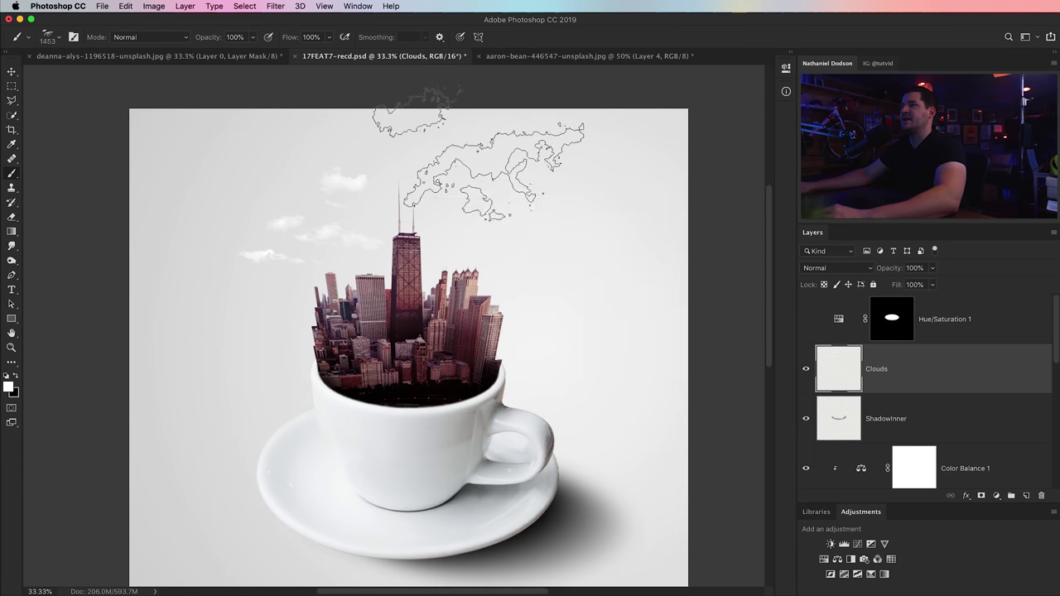
right_click(99, 296)
left_click(161, 248)
right_click(170, 455)
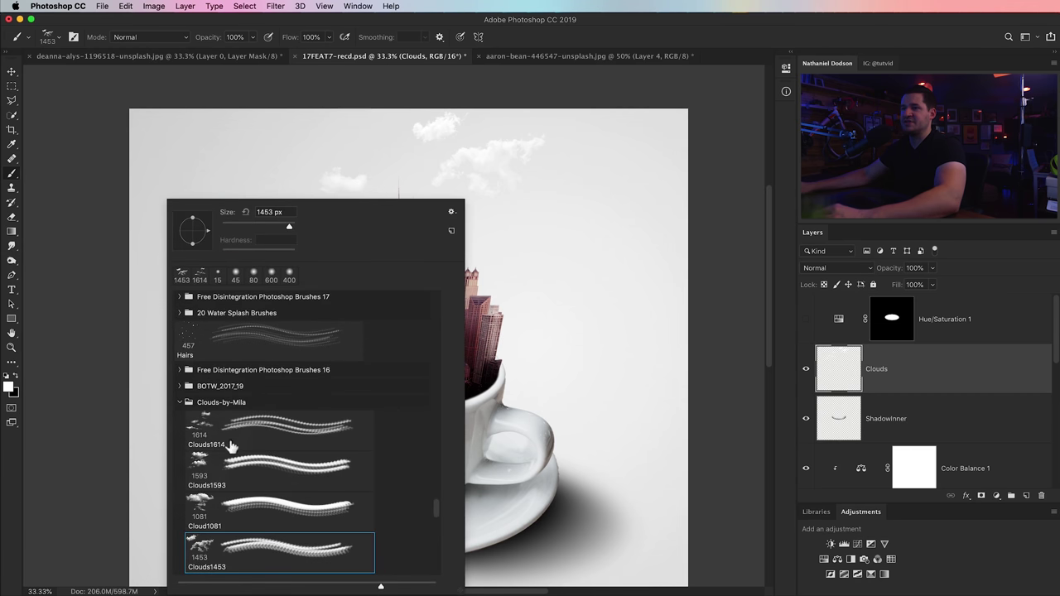
scroll(296, 515, "down", 3)
left_click(275, 469)
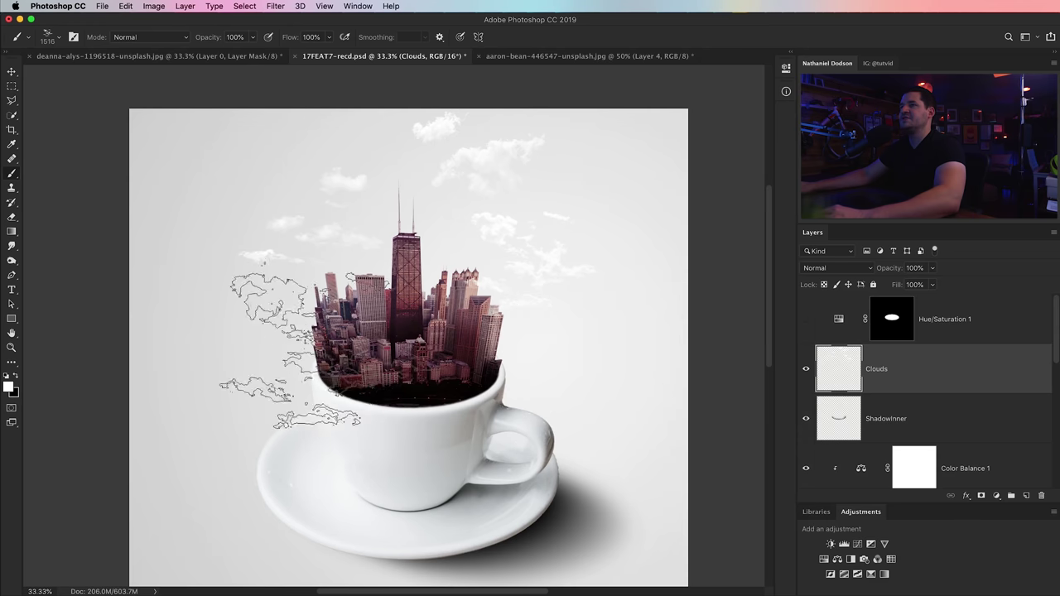
Stamp a white cloud just above the left buildings with the Cloud1000 brush at 1096 px
right_click(300, 328)
left_click(408, 464)
key("Return")
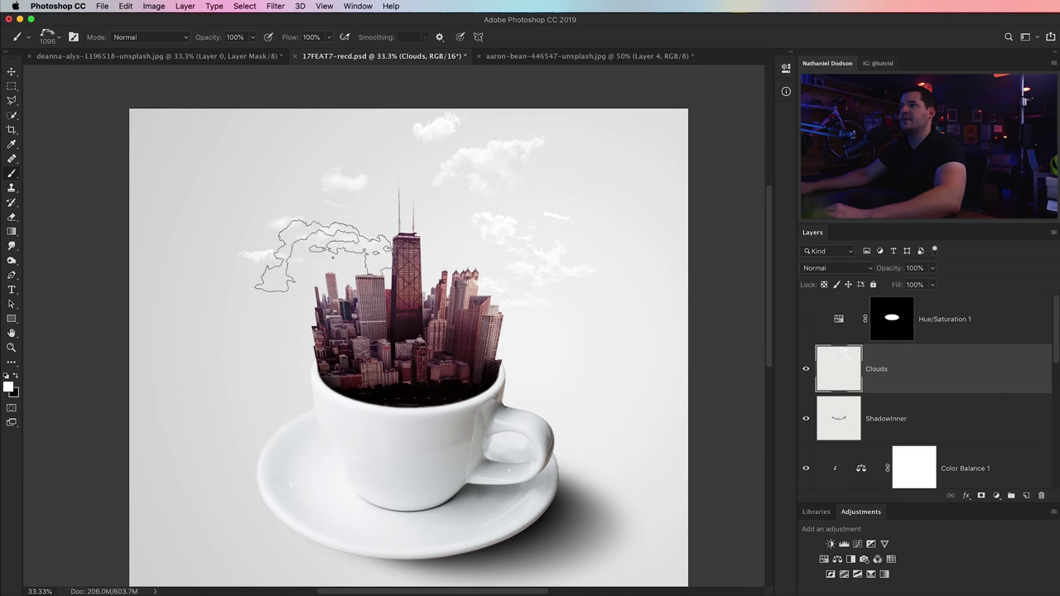
left_click(315, 265)
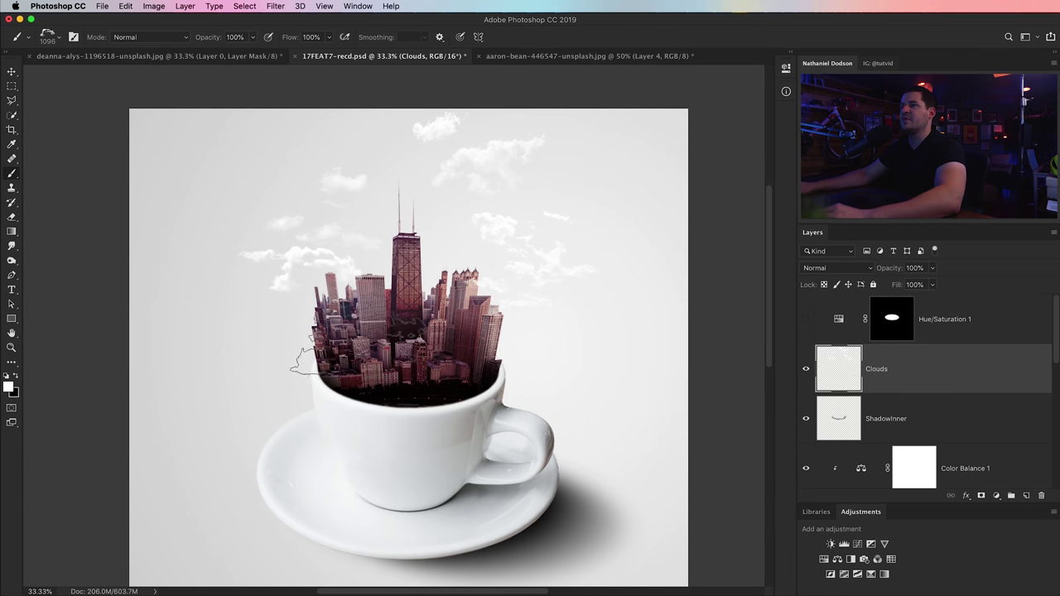
Stamp white clouds beside the tower and at the skyline's left edge with the Clouds563 brush
right_click(248, 402)
scroll(398, 492, "down", 3)
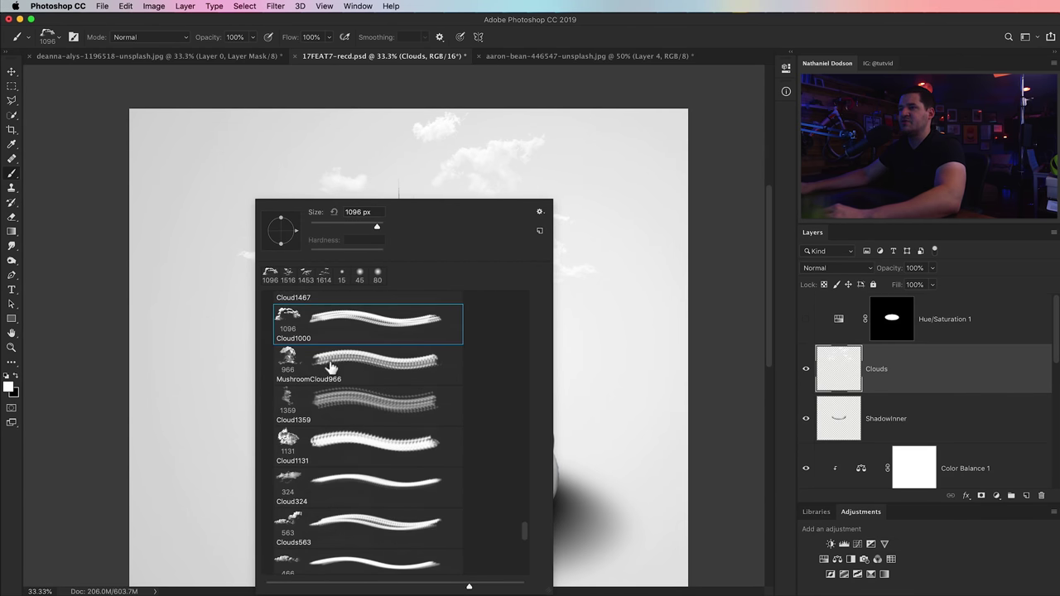
double_click(332, 521)
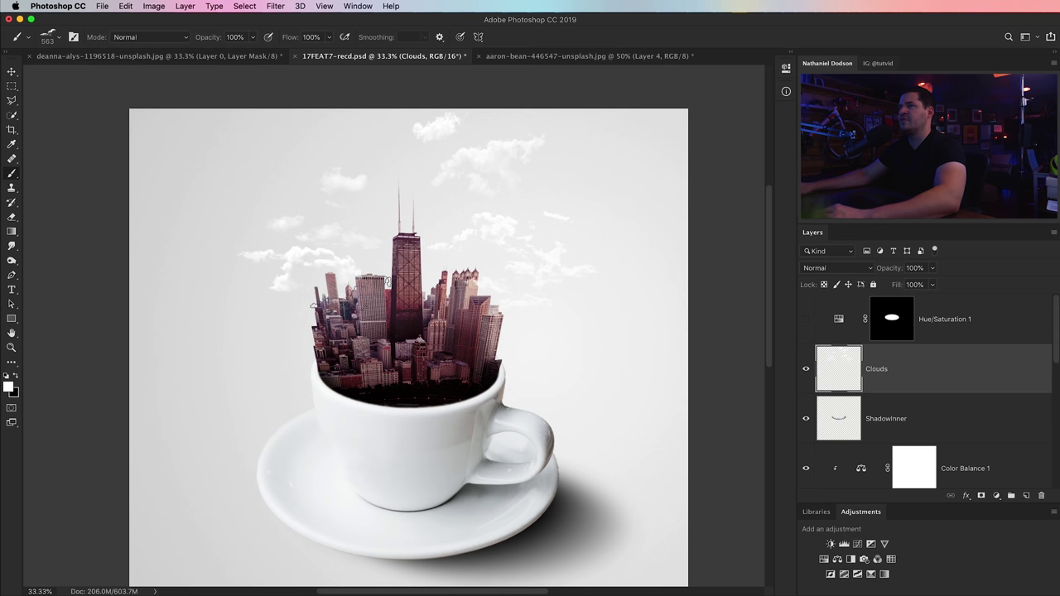
left_click(294, 292)
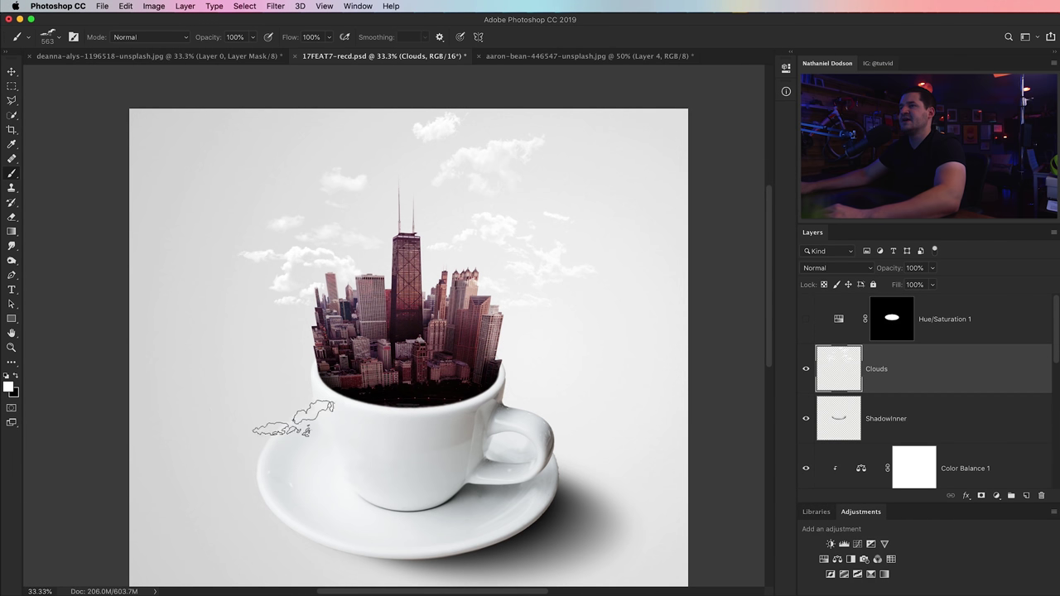
Stamp small white clouds around the antennas and upper left of the tower, using the Cloud618 and Clouds528 brushes
right_click(263, 382)
scroll(367, 539, "down", 5)
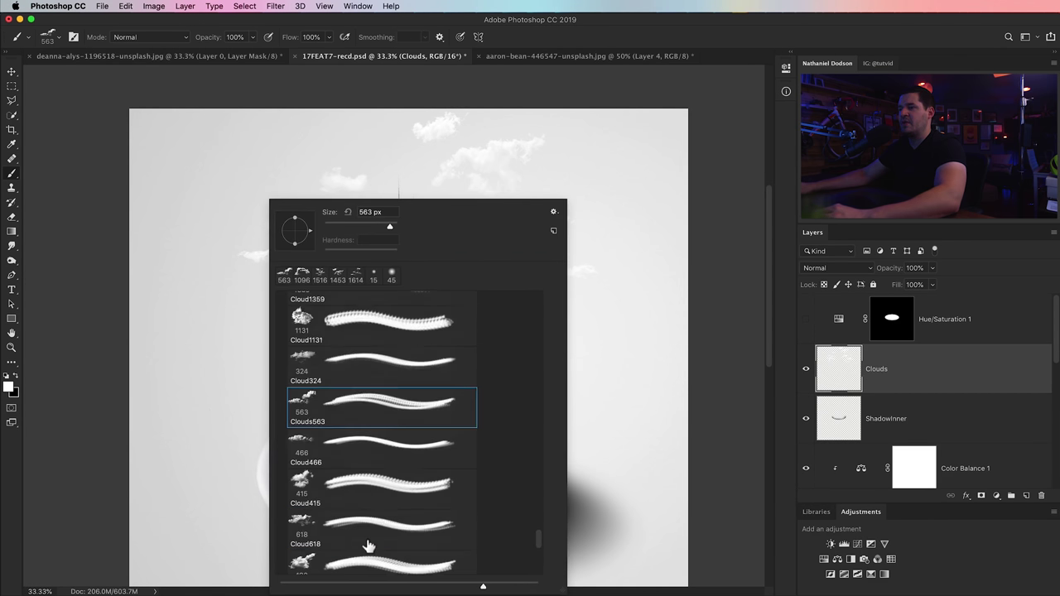
left_click(355, 464)
key("Return")
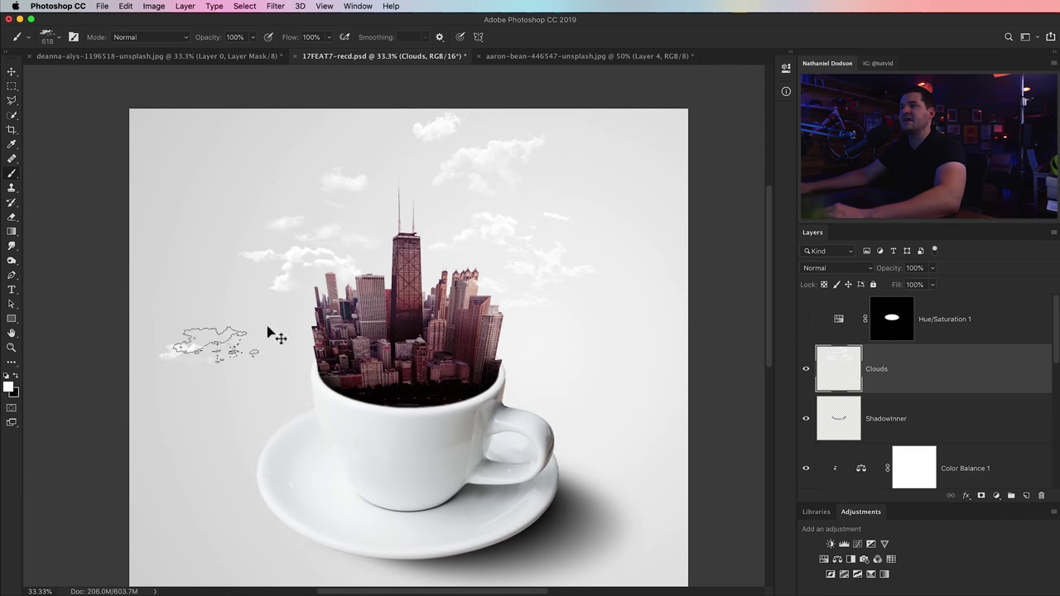
right_click(339, 273)
scroll(420, 439, "down", 3)
left_click(447, 465)
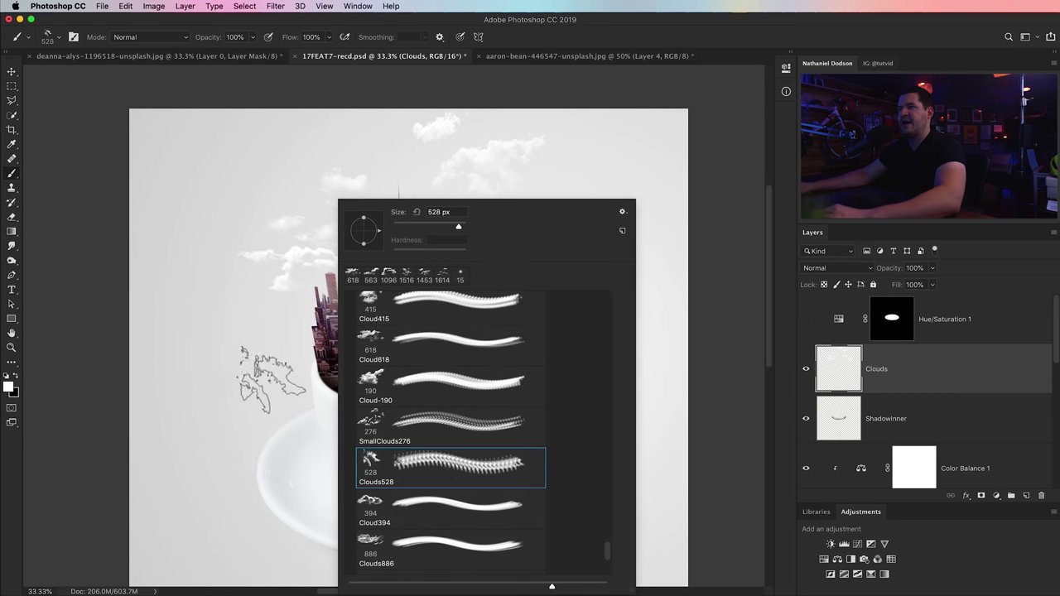
key("Return")
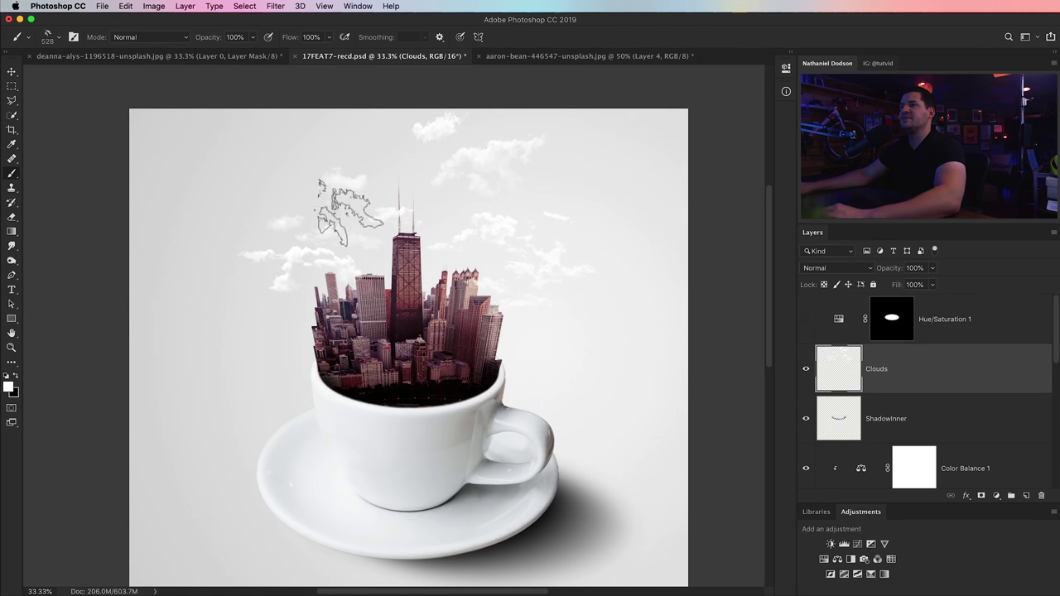
Stamp a white cloud across the tower's upper facade with the Clouds886 brush, undoing the trial placements elsewhere
right_click(479, 385)
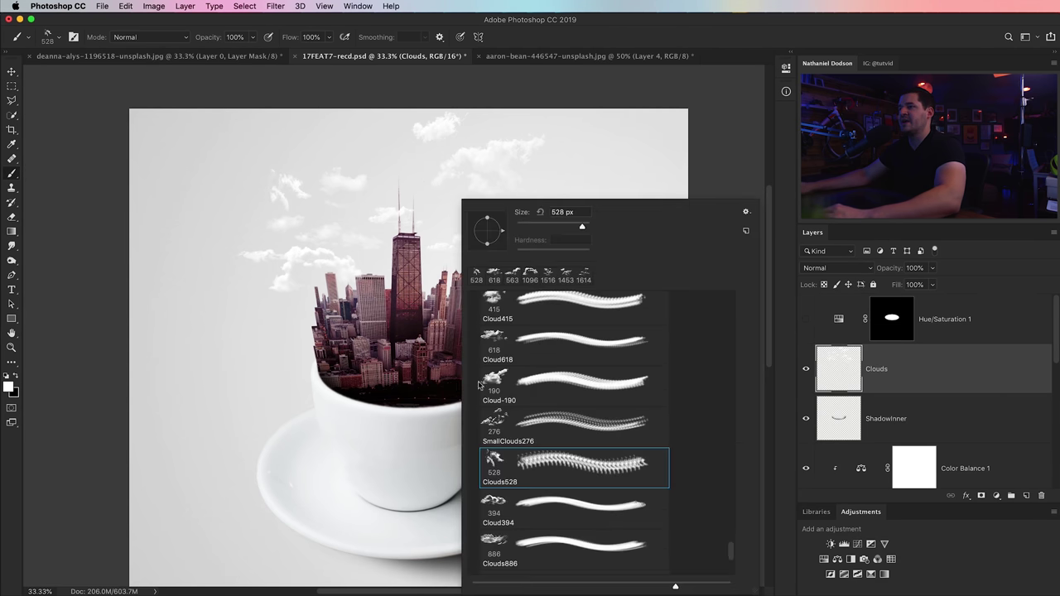
scroll(584, 530, "down", 1)
left_click(575, 513)
left_click(207, 346)
key("super+z")
left_click(224, 189)
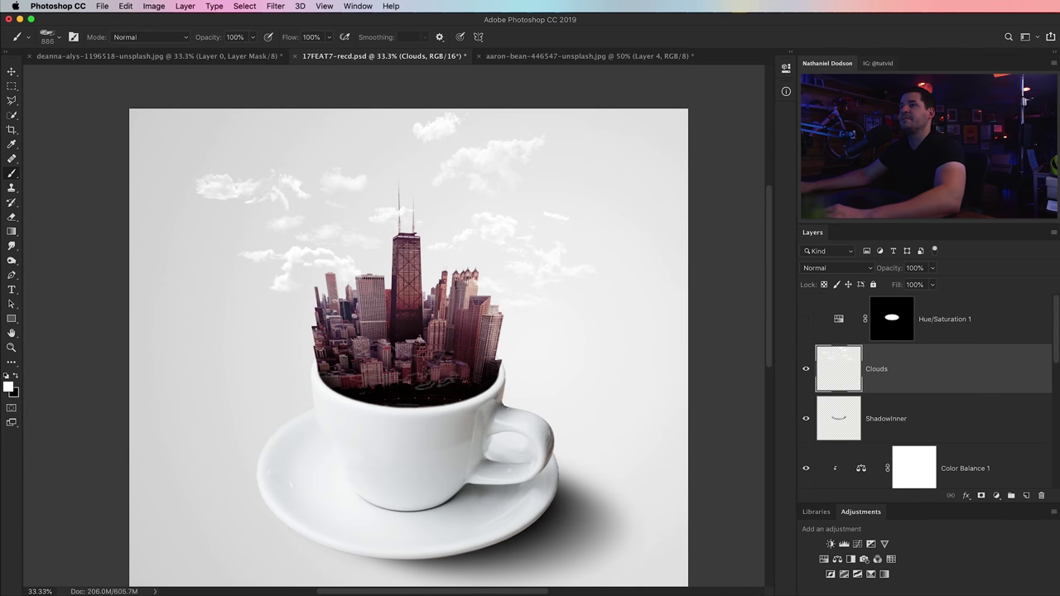
key("super+z")
left_click(406, 248)
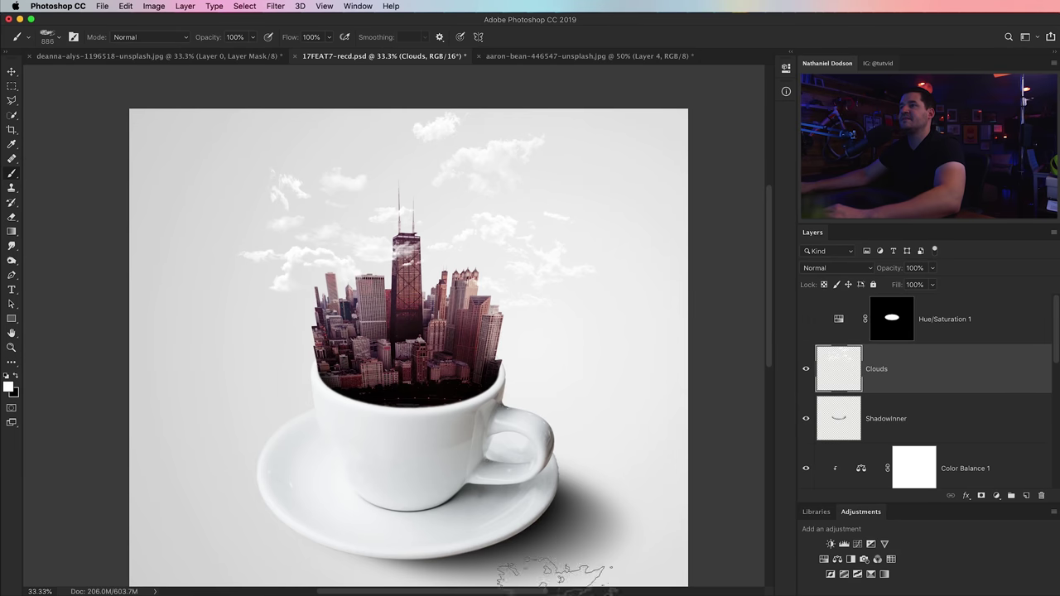
key("super+z")
left_click(406, 266)
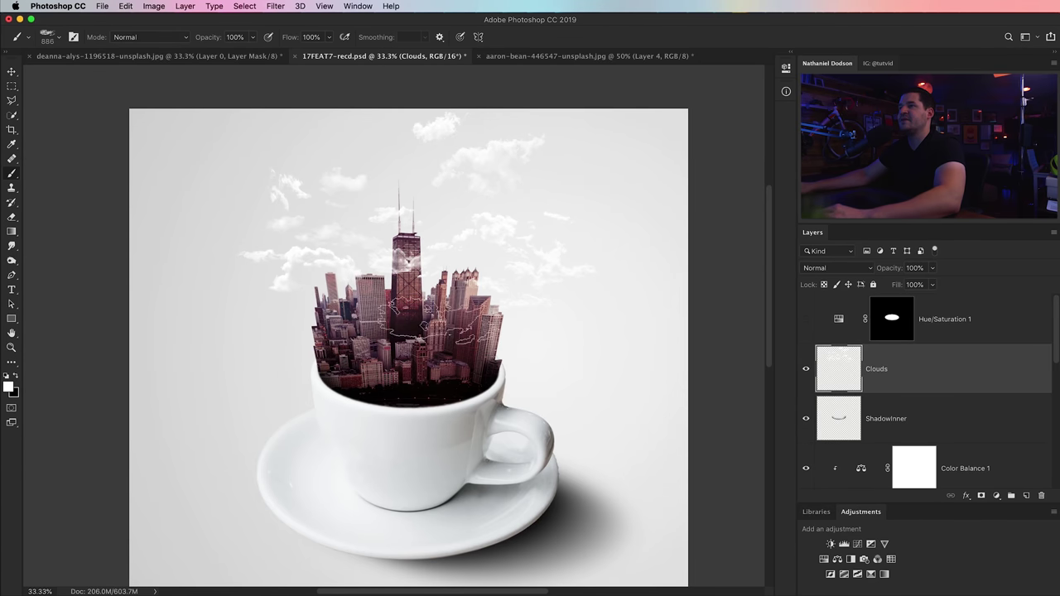
Stamp thin white clouds beside the skyline's left edge with the Clouds624 brush, undoing the surplus stamp
right_click(308, 439)
scroll(407, 508, "down", 3)
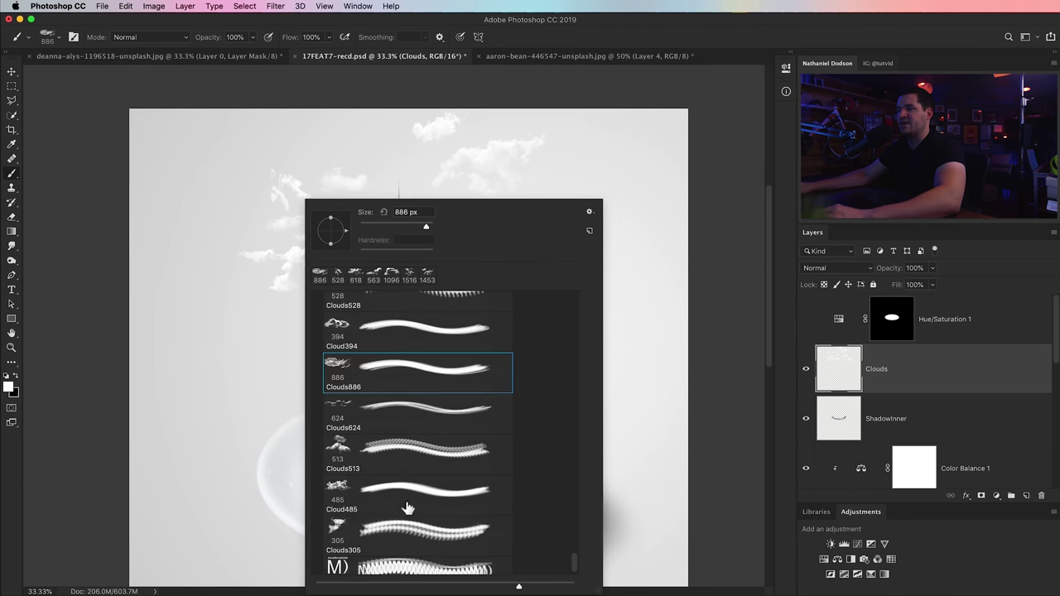
double_click(398, 410)
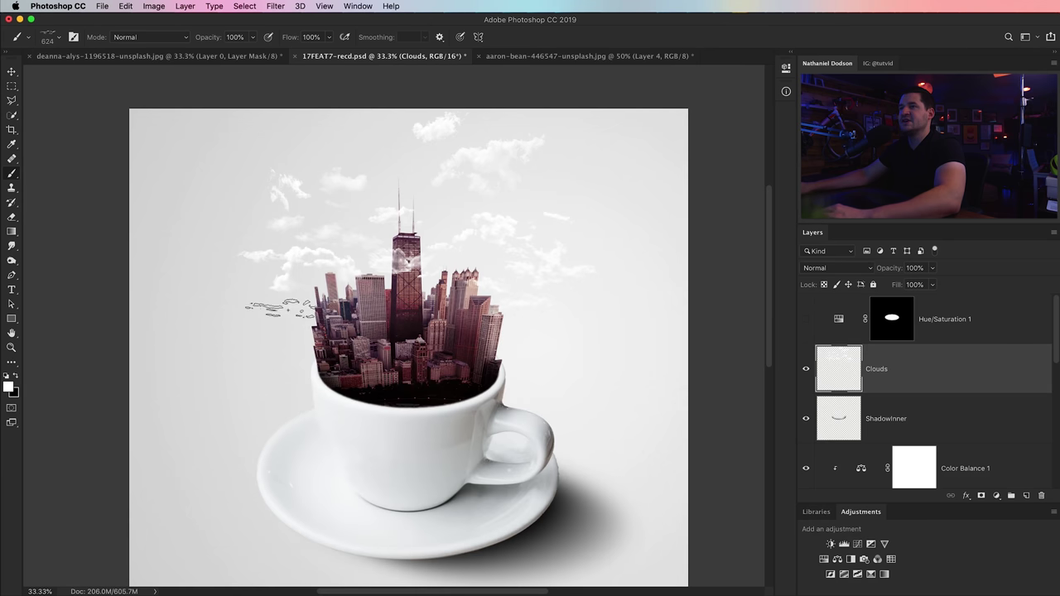
key("super+z")
key("v")
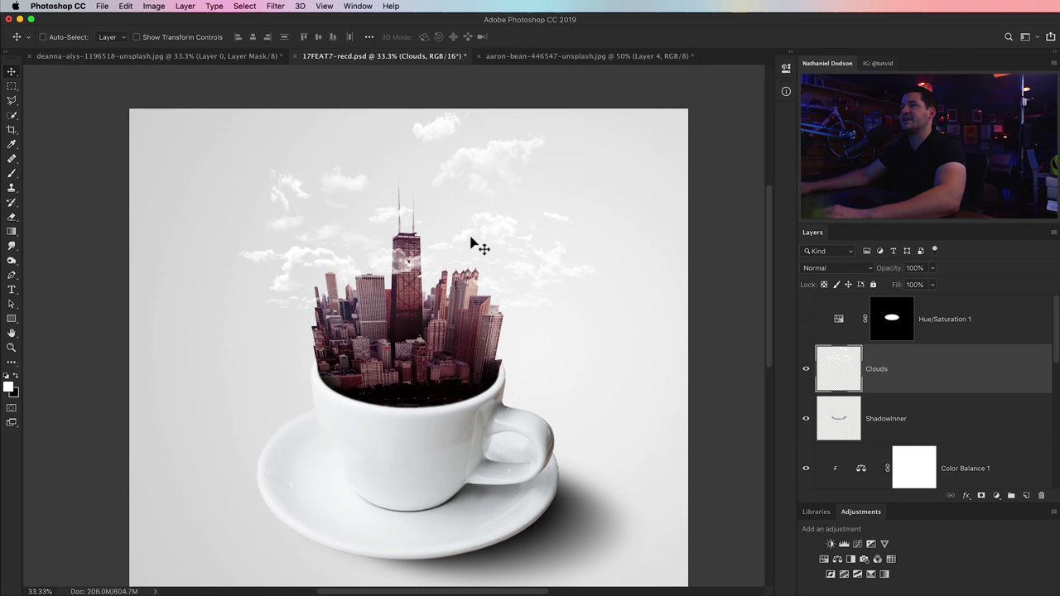
right_click(319, 265)
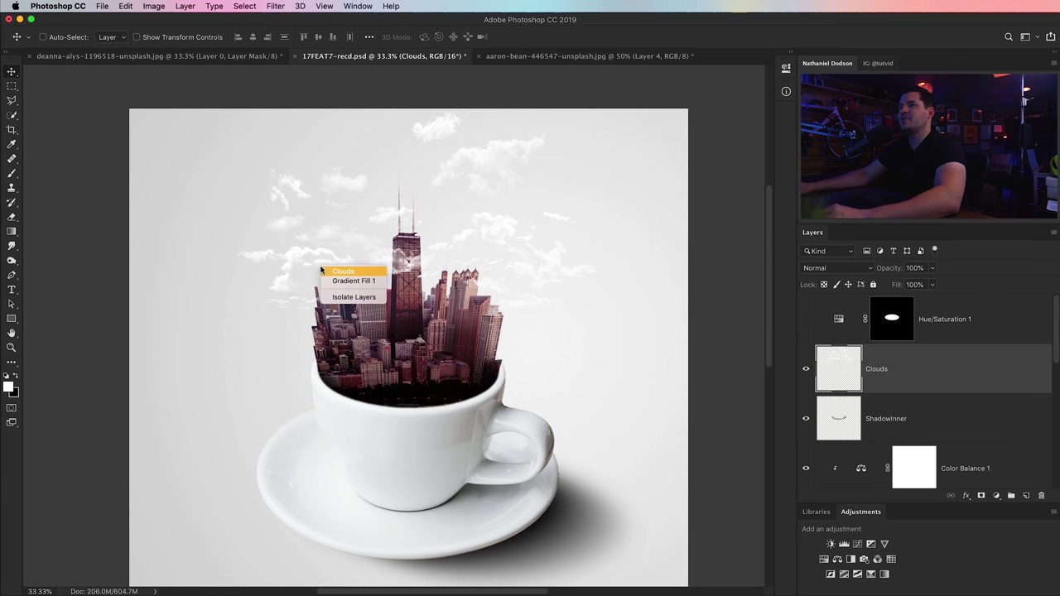
left_click(278, 257)
Stamp a small white cloud above the skyline, upper left of the antennas, with the Cloud485 brush
key("b")
right_click(178, 271)
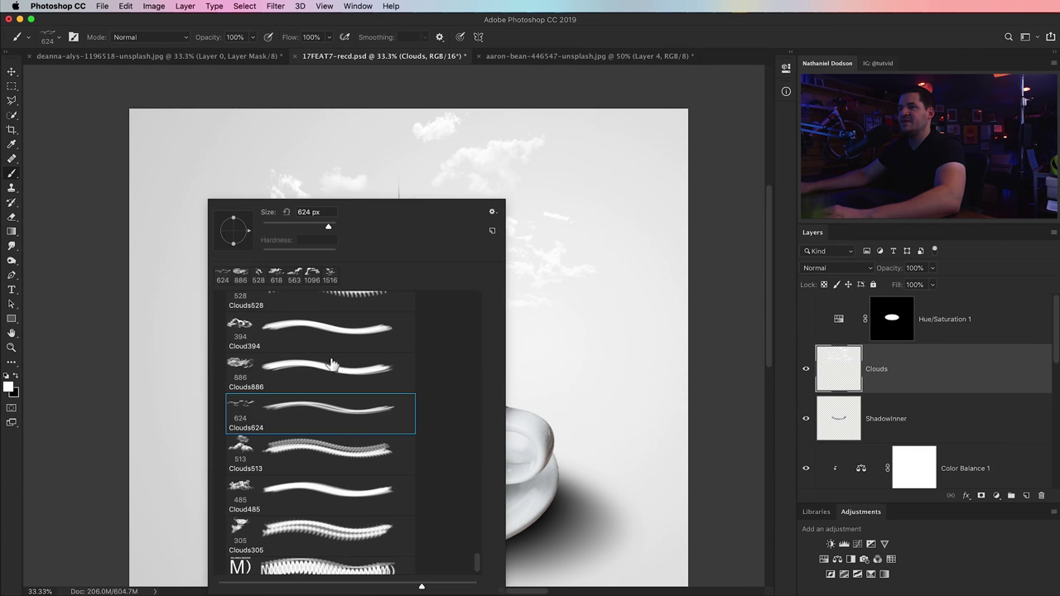
double_click(308, 488)
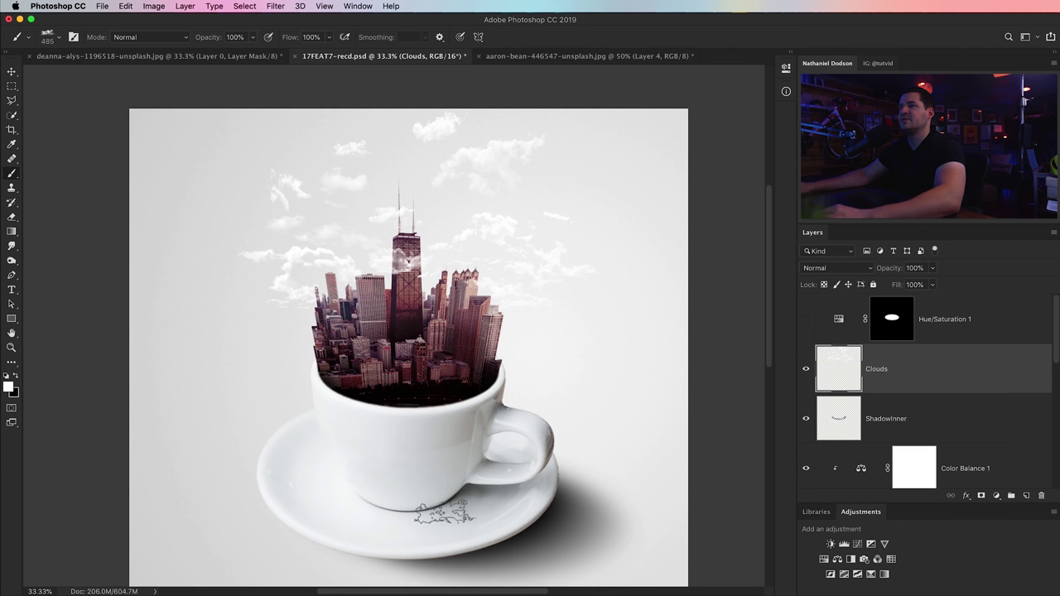
Load the outline of the city layer, Layer 1, as a selection while keeping the Clouds layer active
key("v")
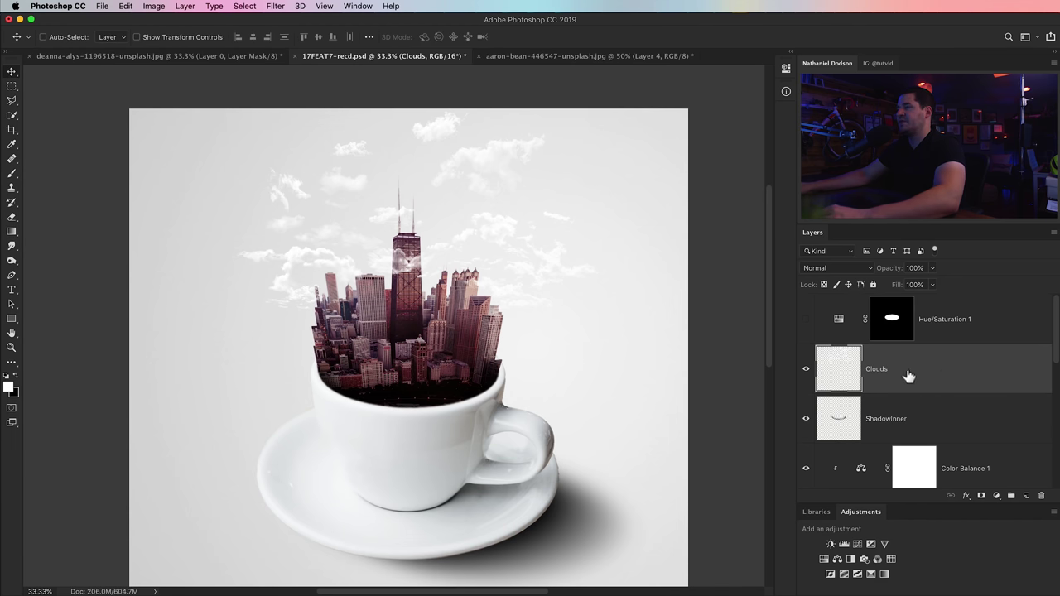
scroll(905, 398, "down", 5)
left_click(843, 396, "super")
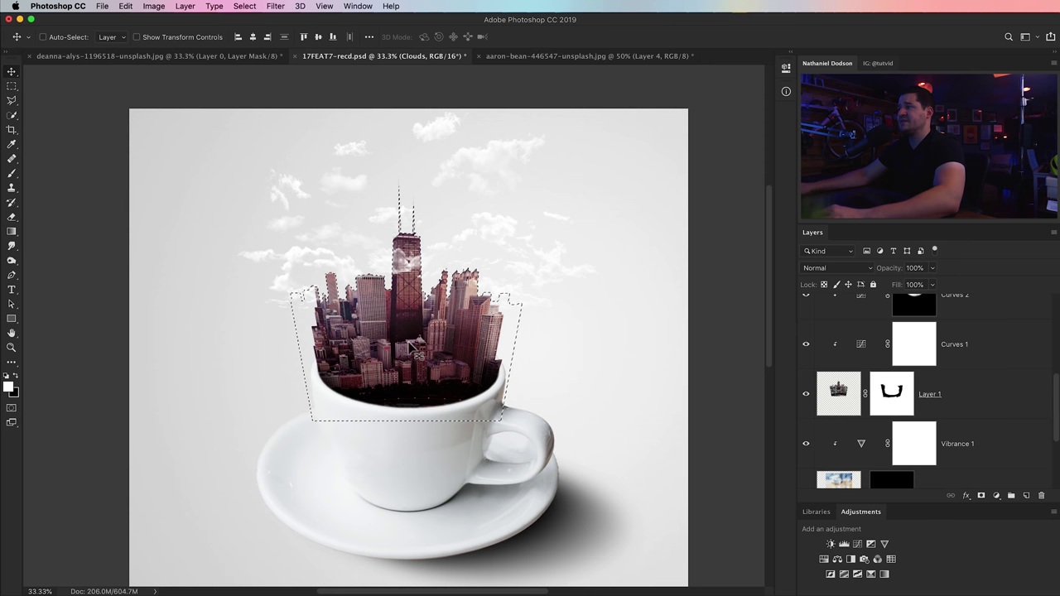
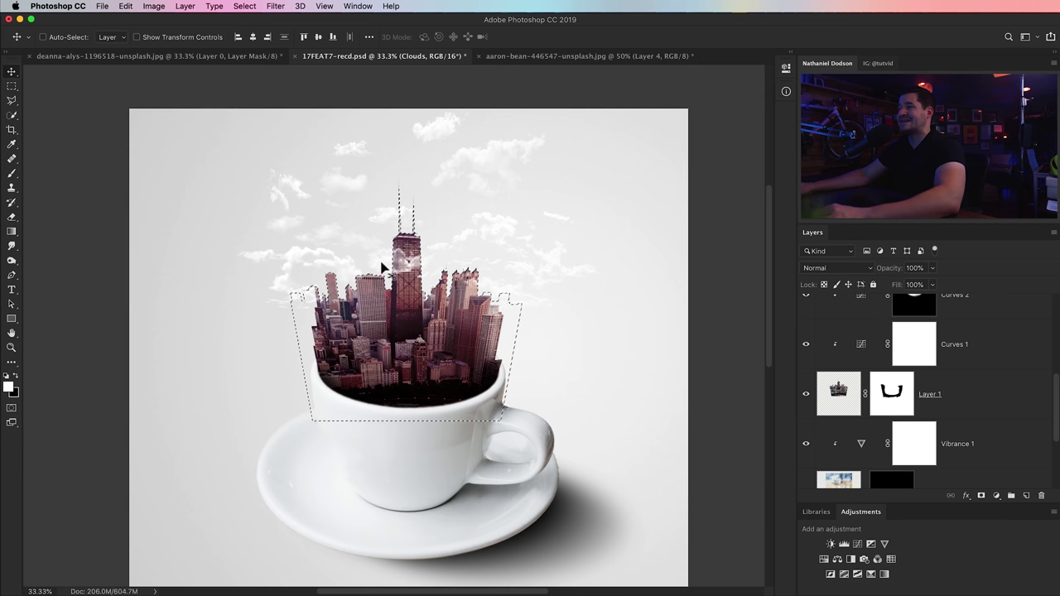
key("super+z")
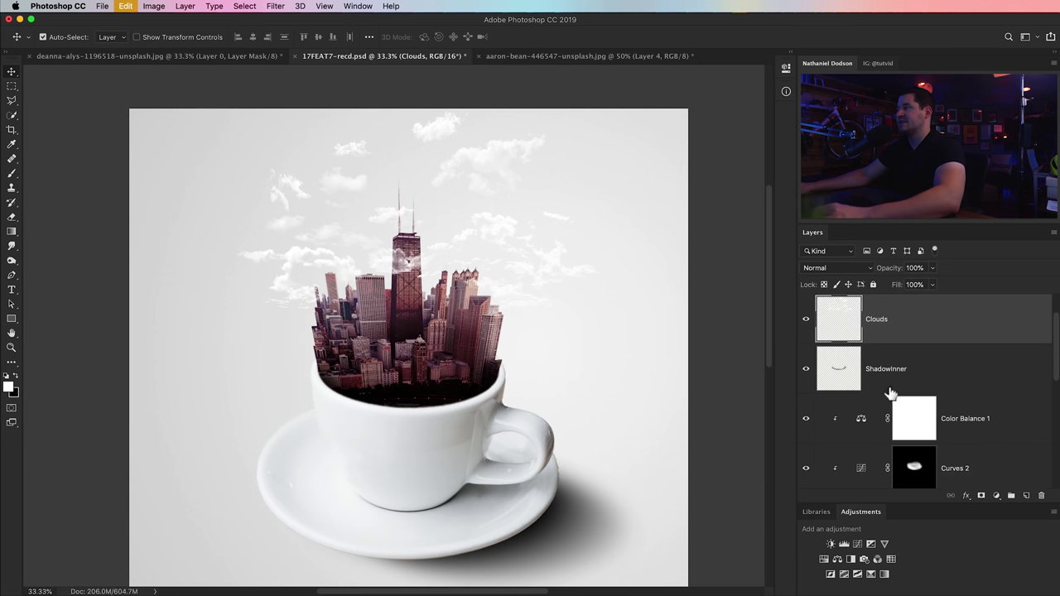
left_click(124, 6)
left_click(124, 7)
left_click(125, 8)
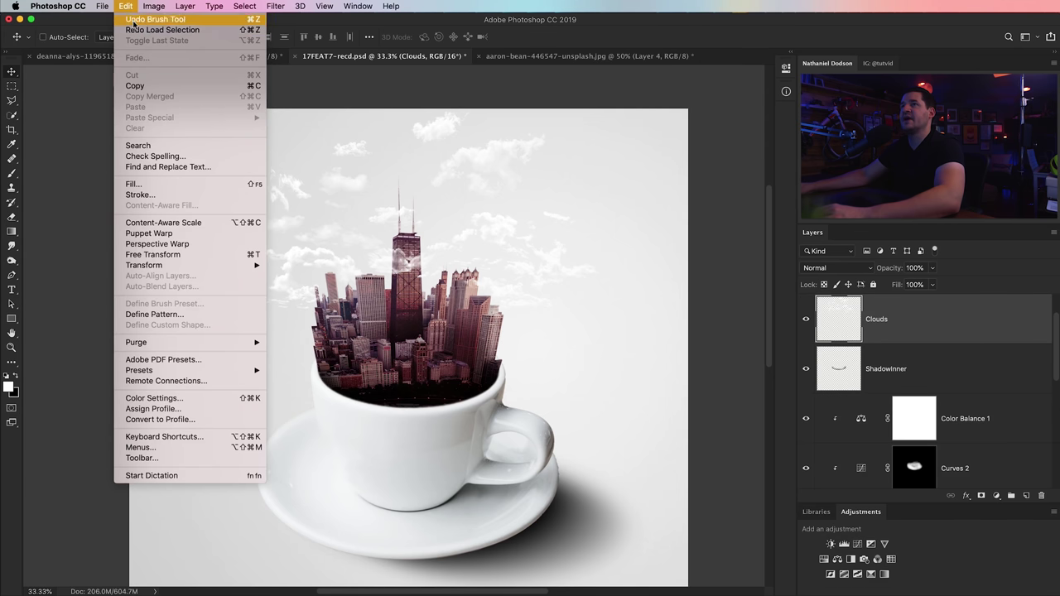
left_click(157, 29)
scroll(934, 437, "down", 5)
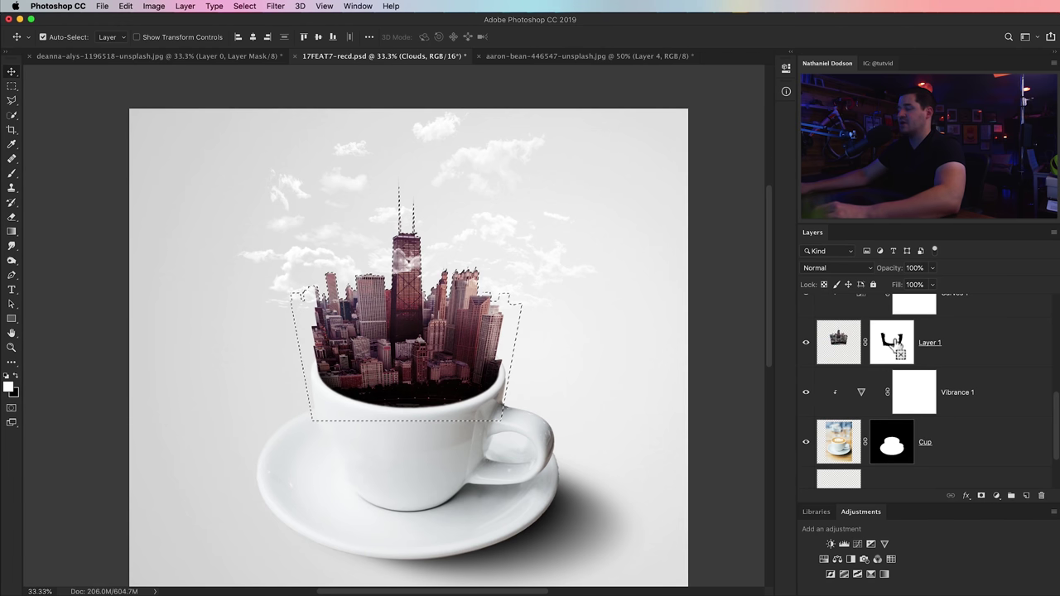
key("super+z")
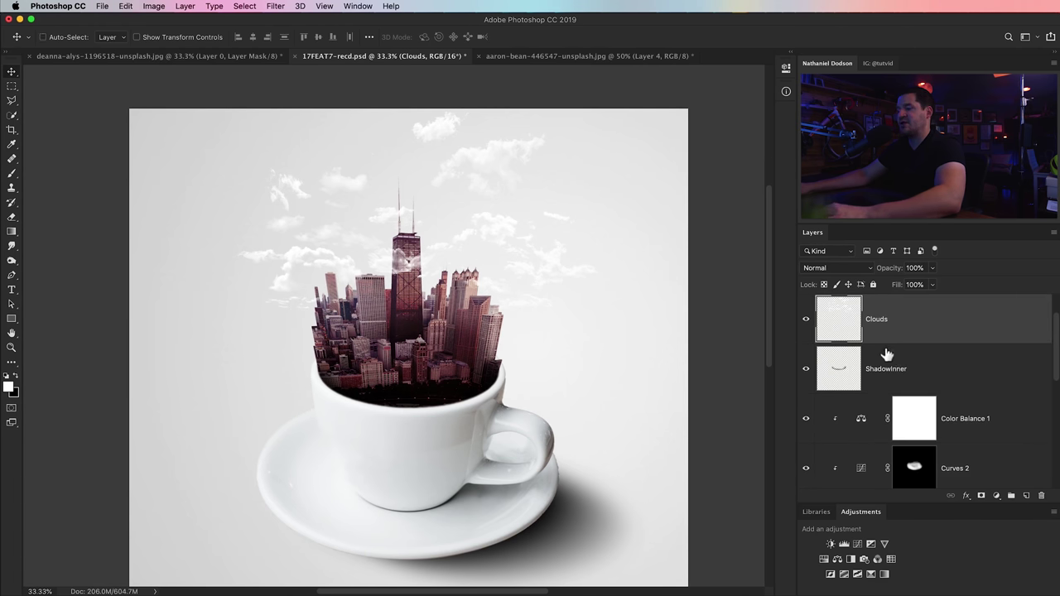
left_click(124, 6)
left_click(168, 31)
key("shift+super+z")
key("super+z")
Intersect the loaded city outline selection with Layer 1's layer mask
scroll(956, 420, "down", 5)
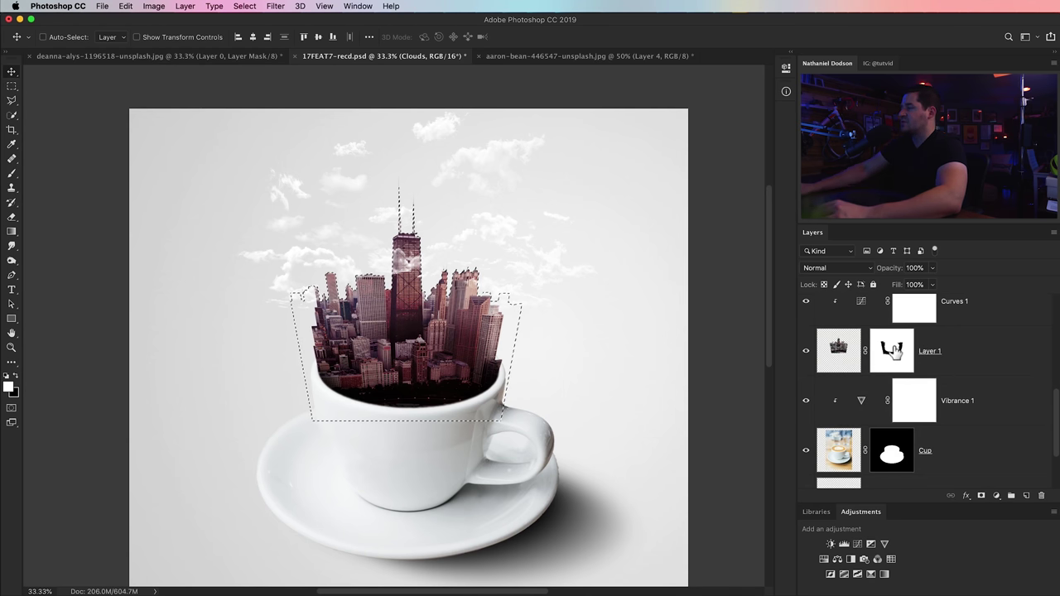
left_click(895, 351)
left_click_drag(913, 349, 895, 353)
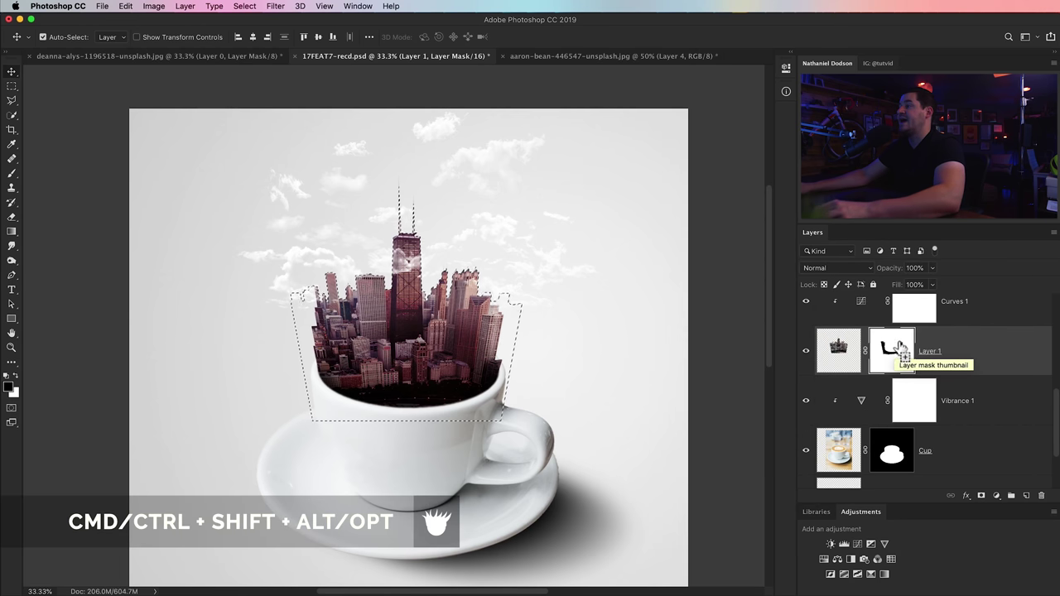
left_click(892, 355, "alt+shift+super")
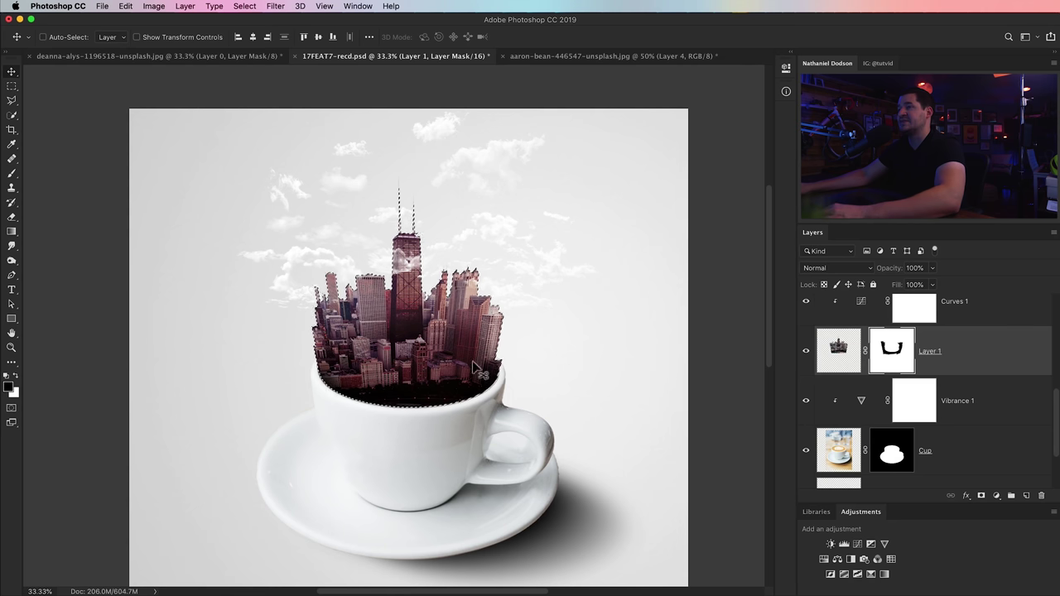
Add an inverted layer mask to the Clouds layer from the selection, hiding the clouds over the buildings
scroll(921, 404, "up", 5)
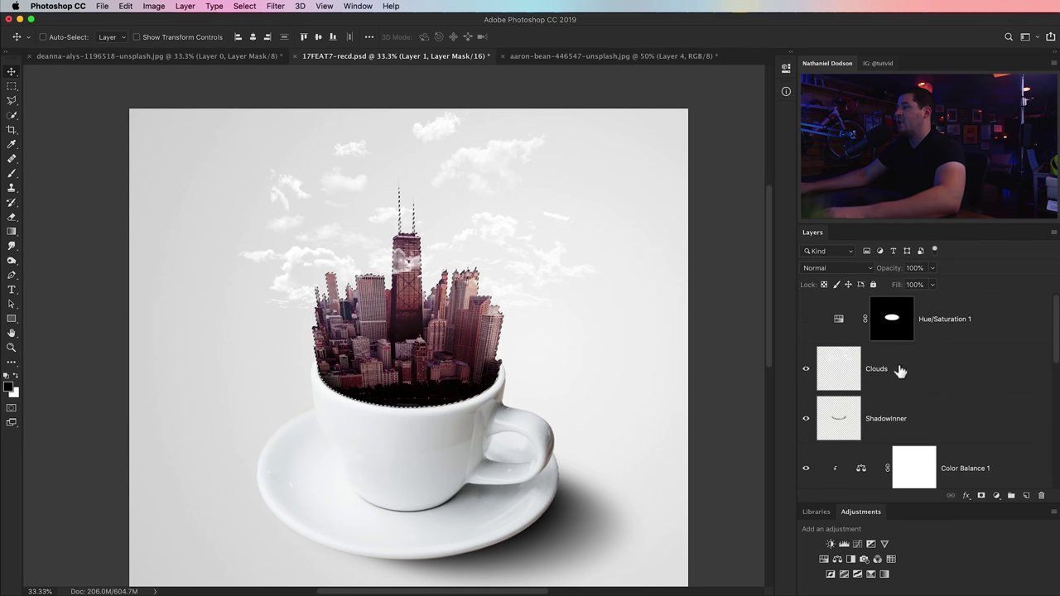
left_click(895, 374)
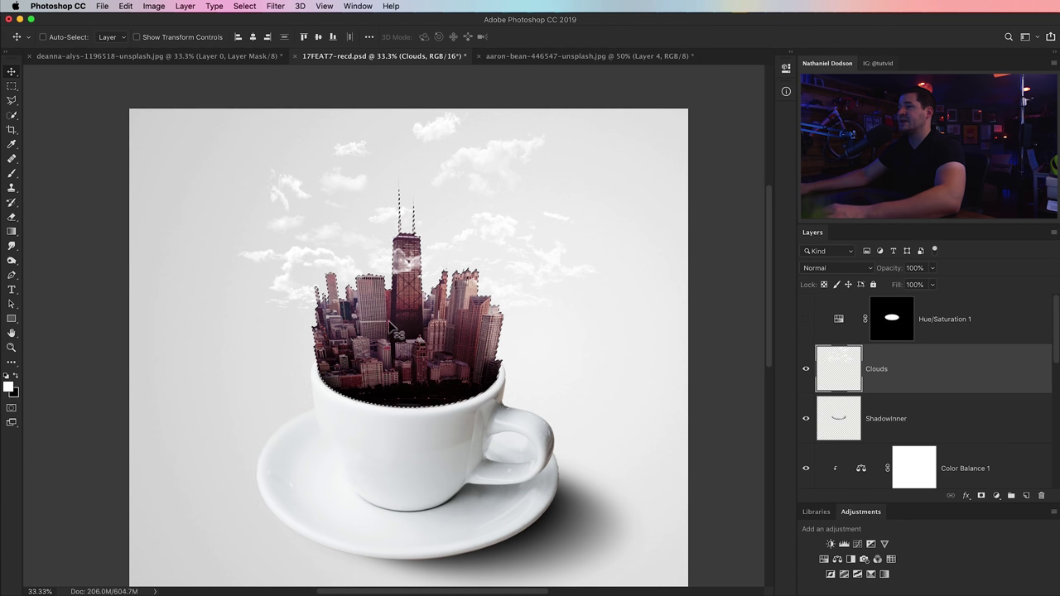
left_click(982, 497)
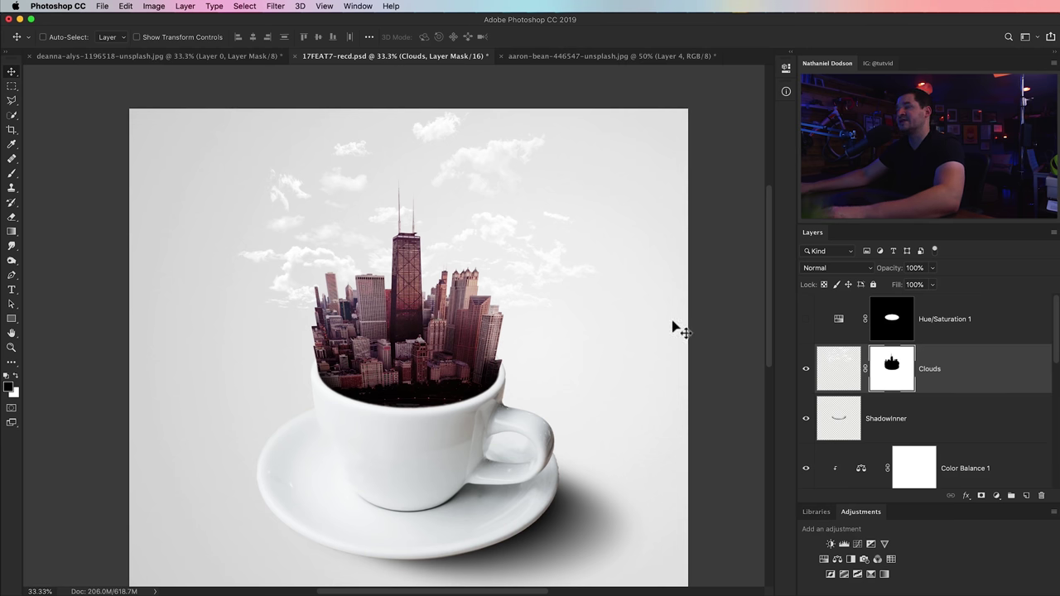
Switch to Finder and open masked-plane.psd from the 17FEAT7-cityInCupComposite folder in Photoshop
key("super+Tab")
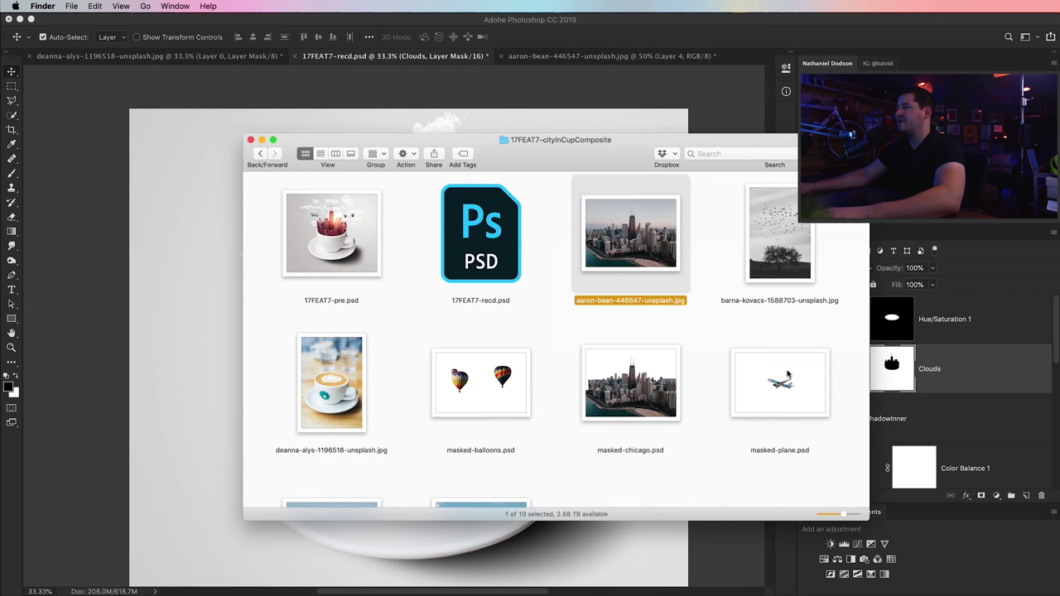
left_click(787, 373)
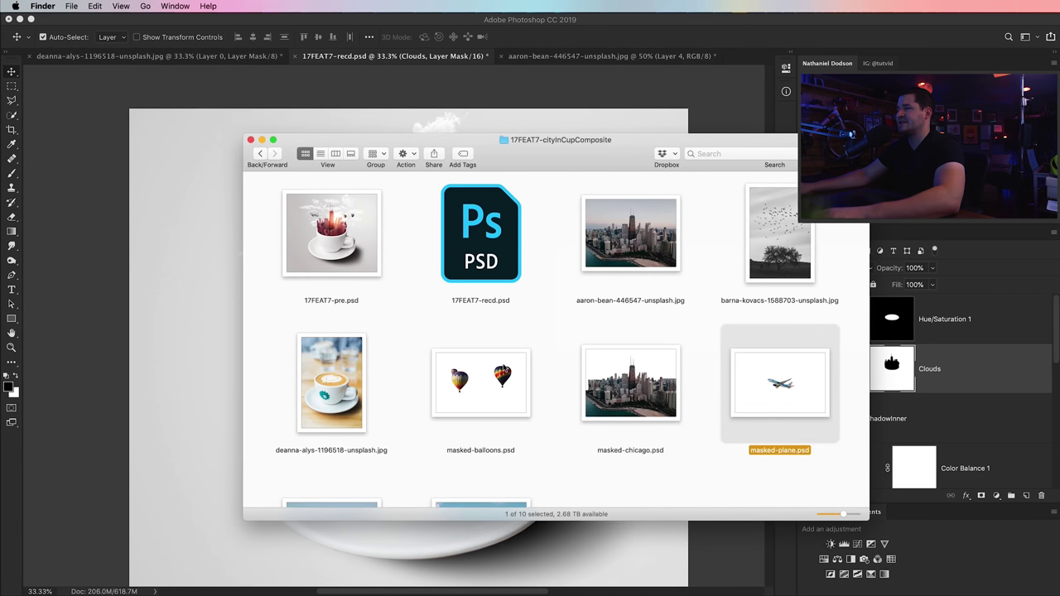
left_click(459, 380)
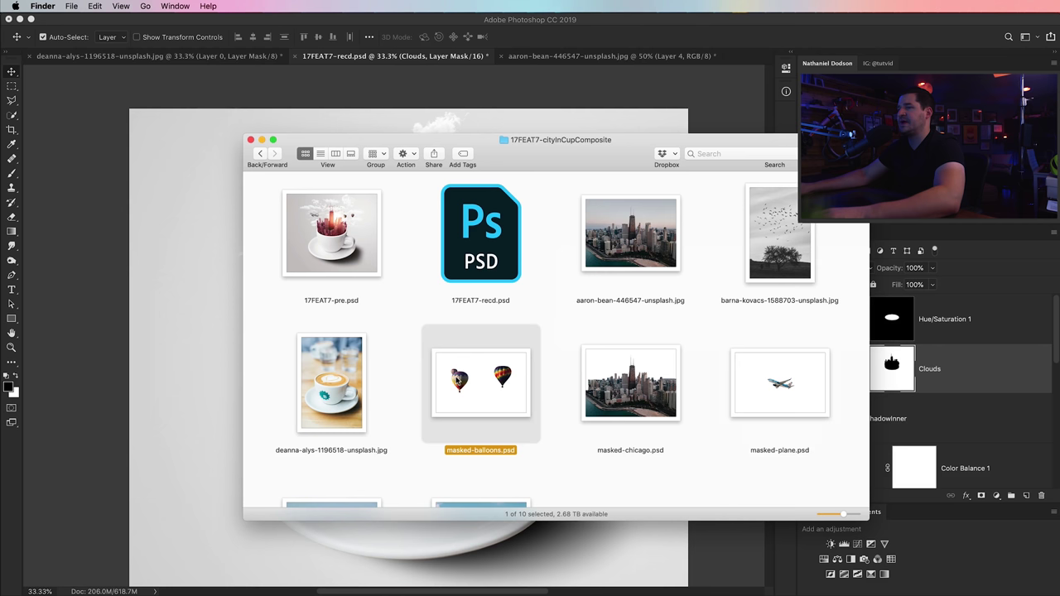
left_click(783, 392)
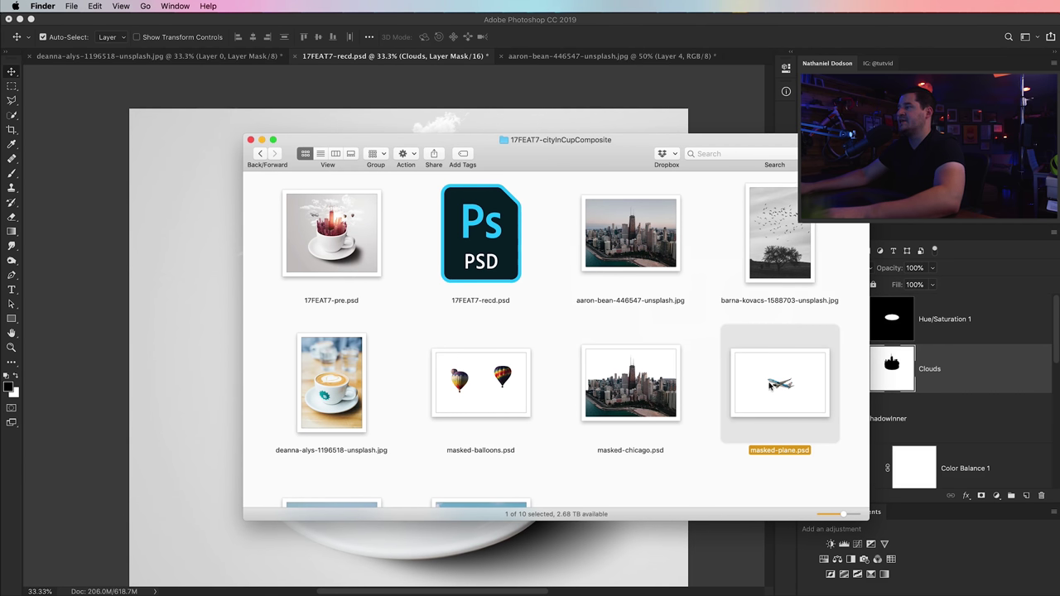
double_click(770, 385)
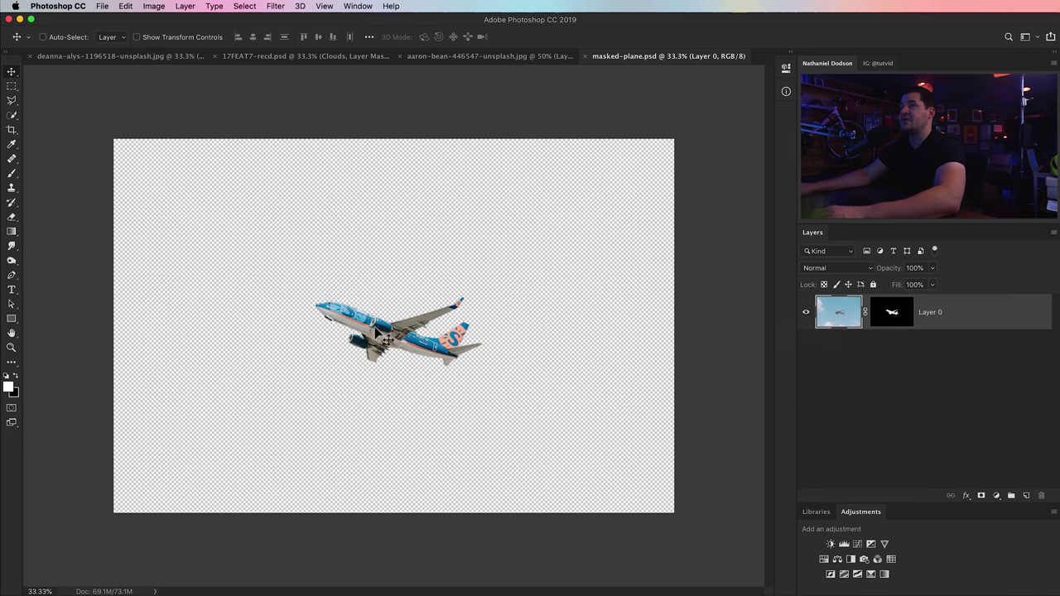
Copy the masked plane layer into 17FEAT7-recd.psd above the Clouds layer, accepting the different bit depth
left_click(326, 56)
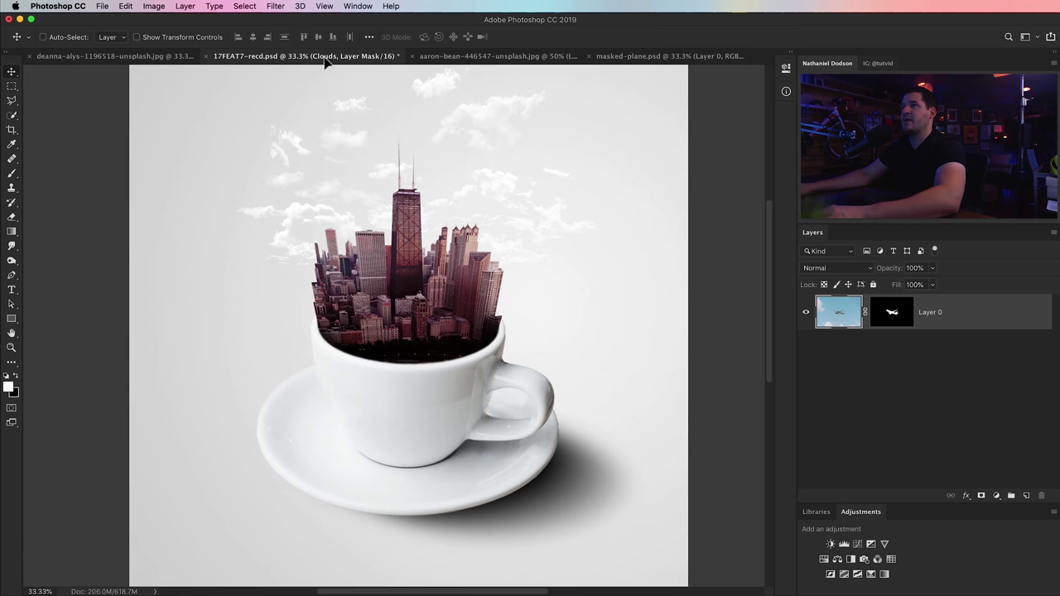
left_click_drag(341, 234, 536, 287)
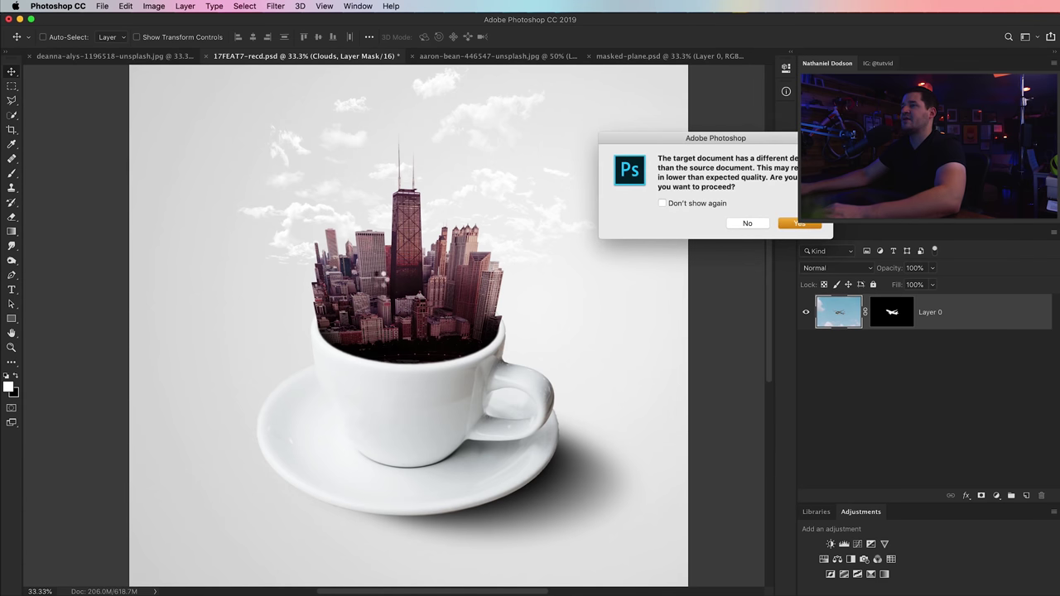
left_click(800, 224)
scroll(398, 352, "up", 5)
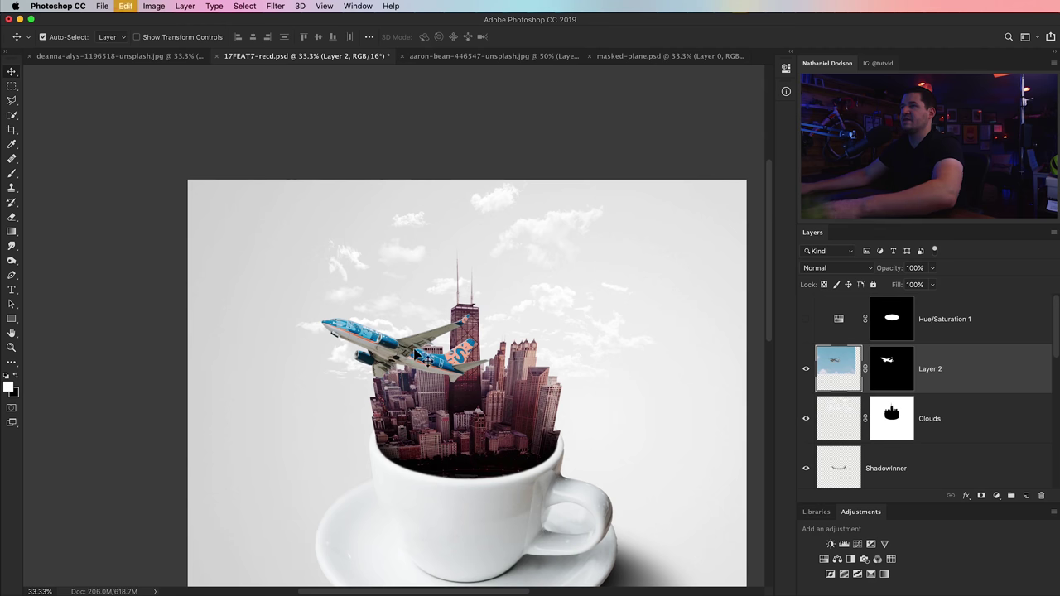
Scale the plane down with Free Transform and place it above the skyline's left edge, beside the tower
key("super+t")
left_click_drag(681, 156, 513, 266)
left_click_drag(419, 354, 350, 326)
key("Return")
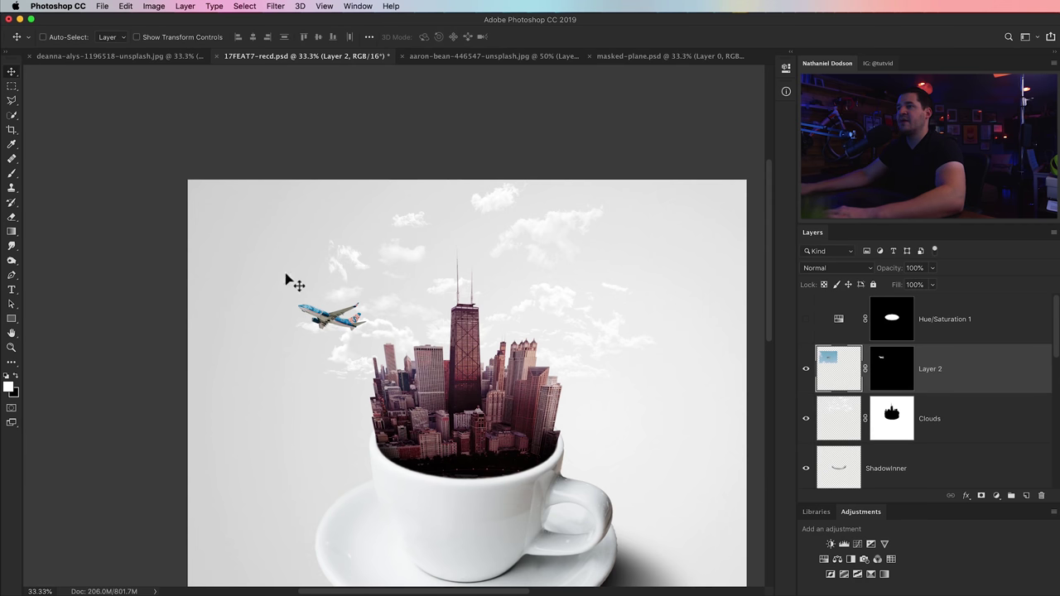
Delete the hidden Hue/Saturation 1 adjustment layer at the top of the stack together with its mask
left_click(836, 321)
left_click(1043, 497)
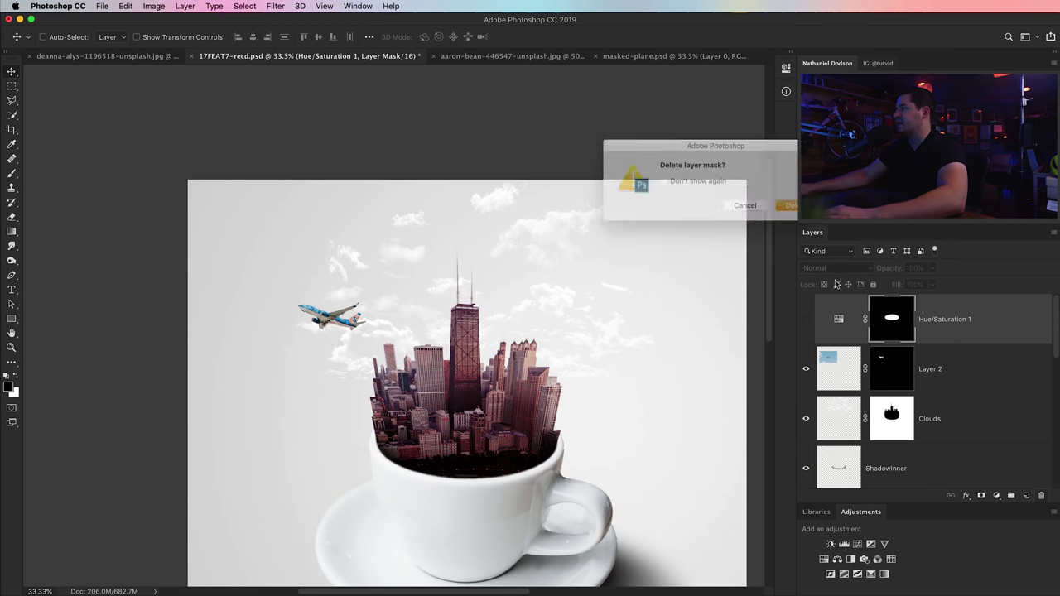
key("Return")
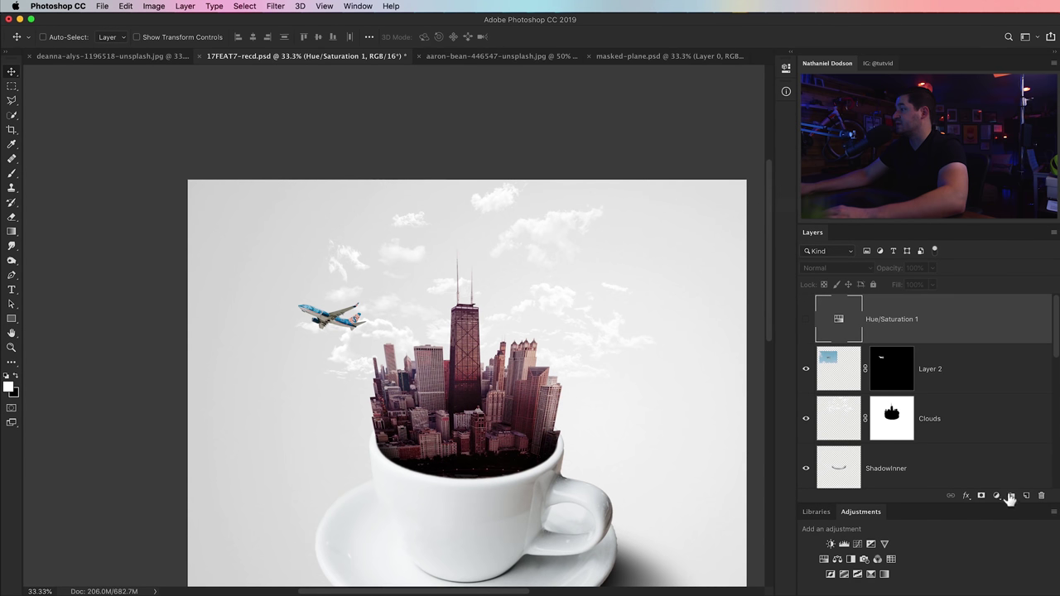
left_click(1049, 495)
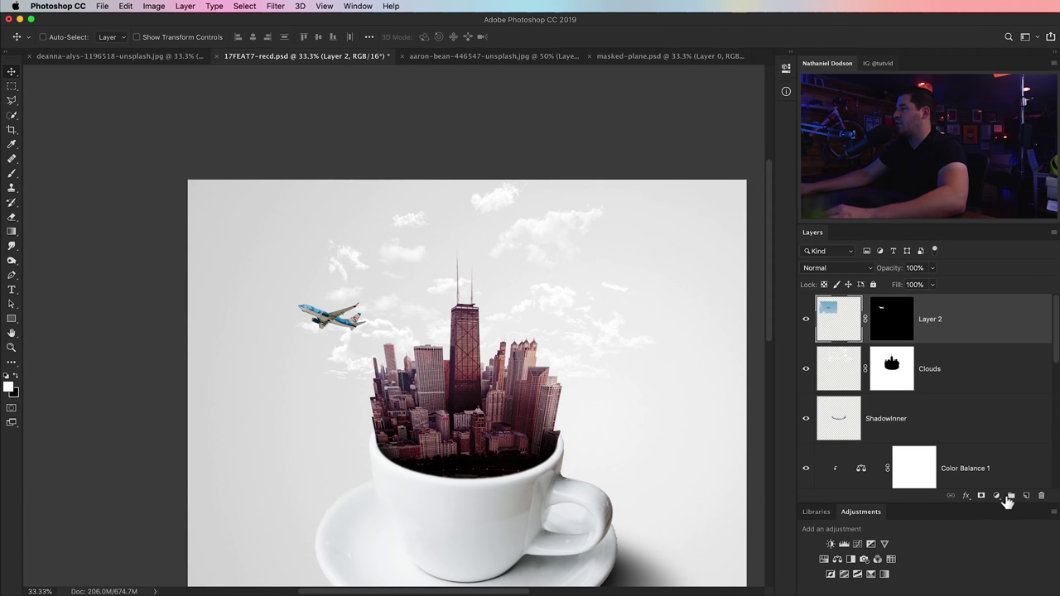
Add a Hue/Saturation adjustment clipped to the plane layer, with Hue +32, Saturation -75 and Lightness -2
left_click(998, 496)
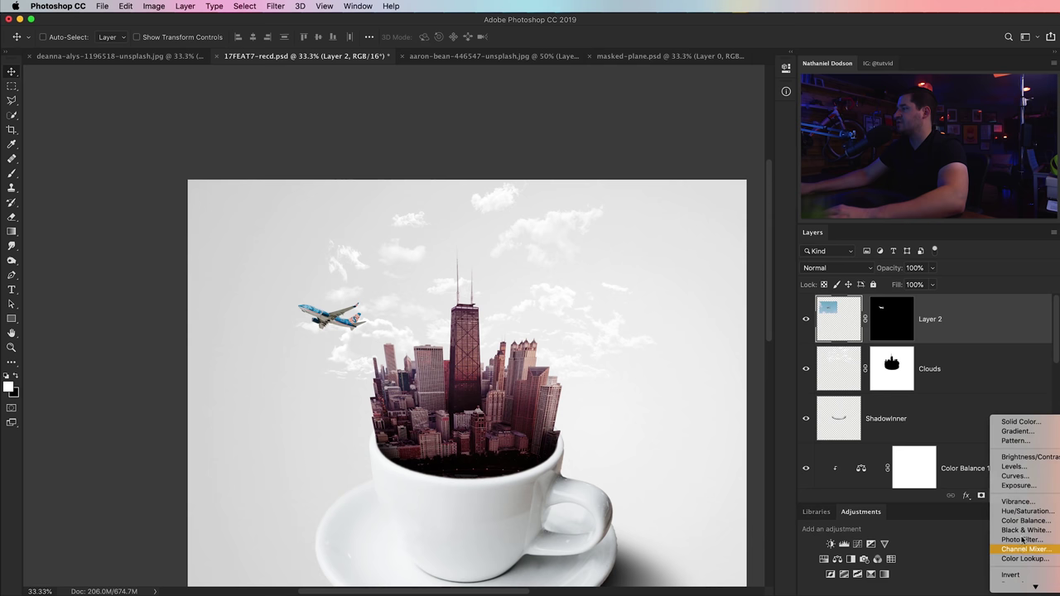
left_click(1026, 511)
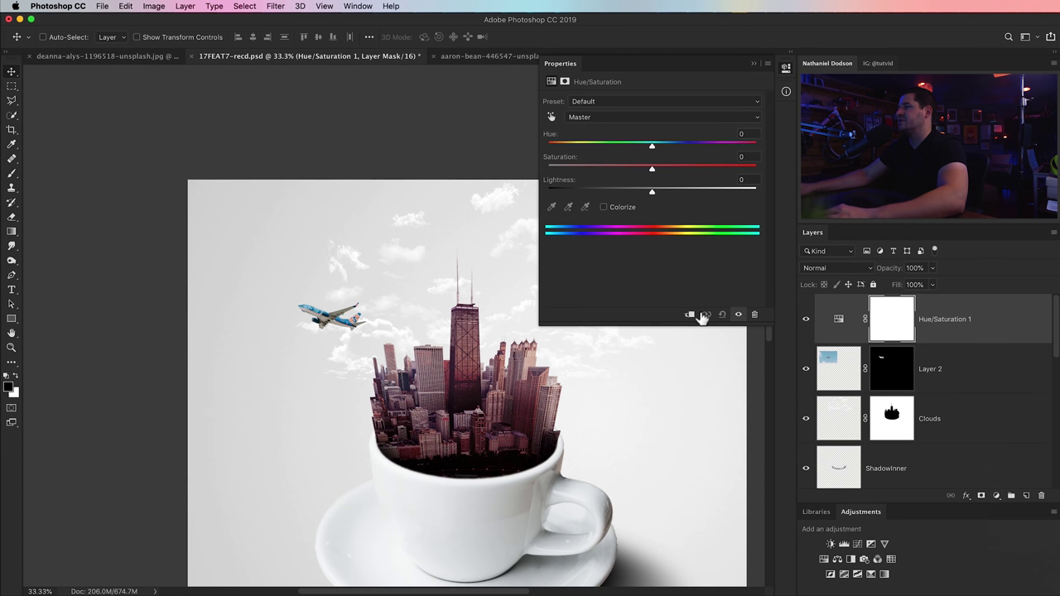
left_click(691, 314)
left_click_drag(654, 147, 723, 147)
left_click_drag(646, 171, 585, 171)
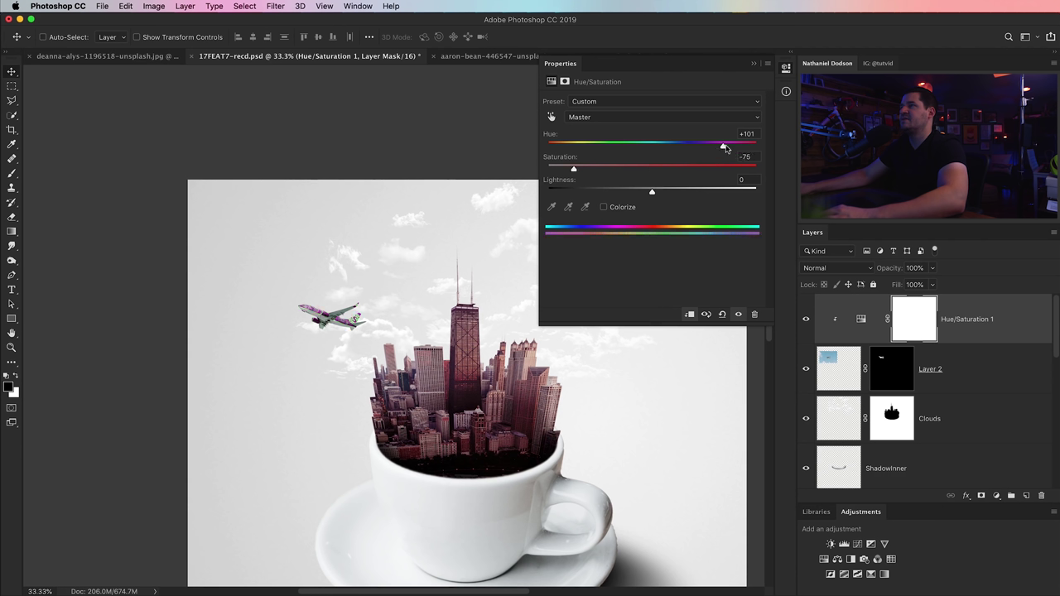
left_click_drag(723, 147, 686, 147)
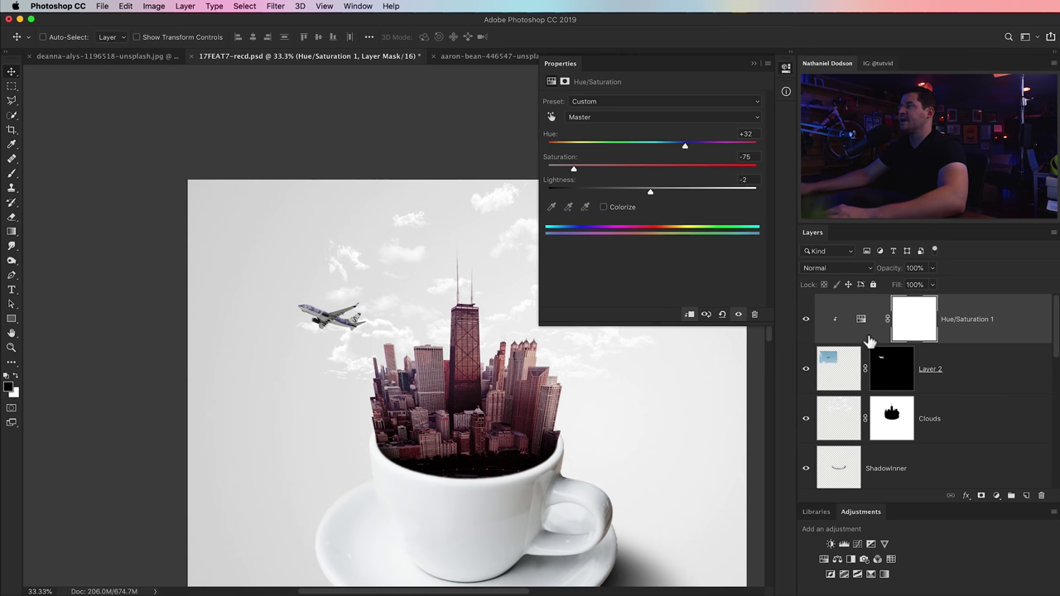
Rename the plane's layer Plane and move it with its clipped Hue/Saturation adjustment below the Clouds layer
double_click(928, 370)
type("POlane")
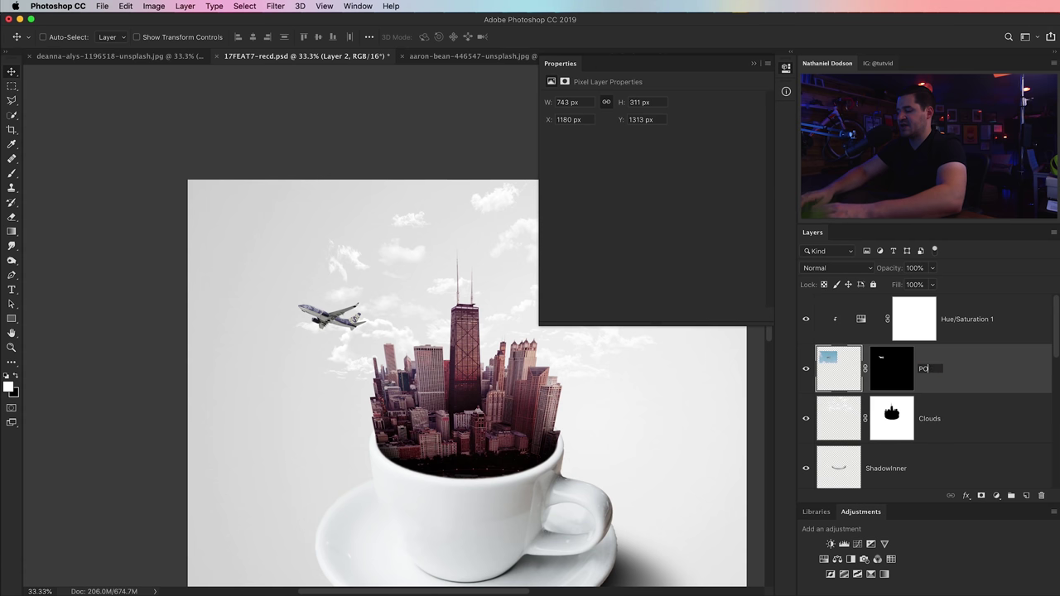
key("BackSpace")
key("Return")
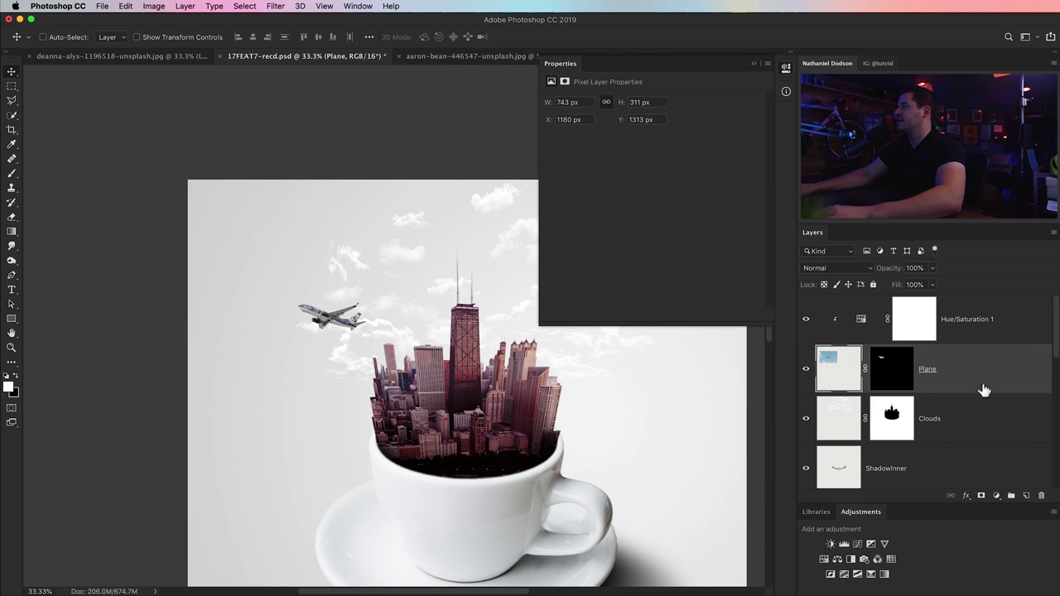
left_click(992, 323, "shift")
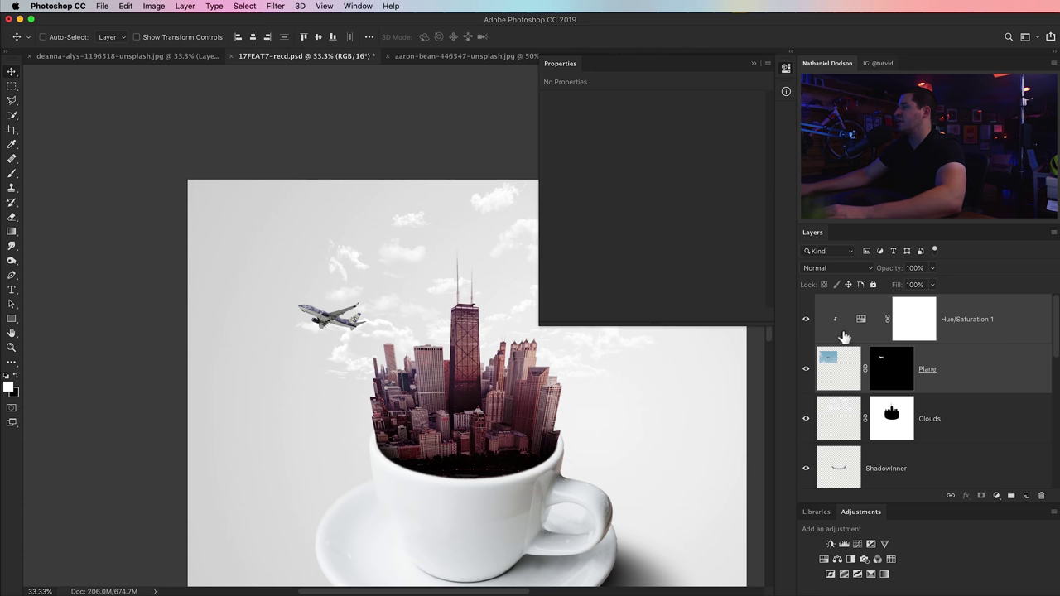
left_click_drag(845, 360, 846, 452)
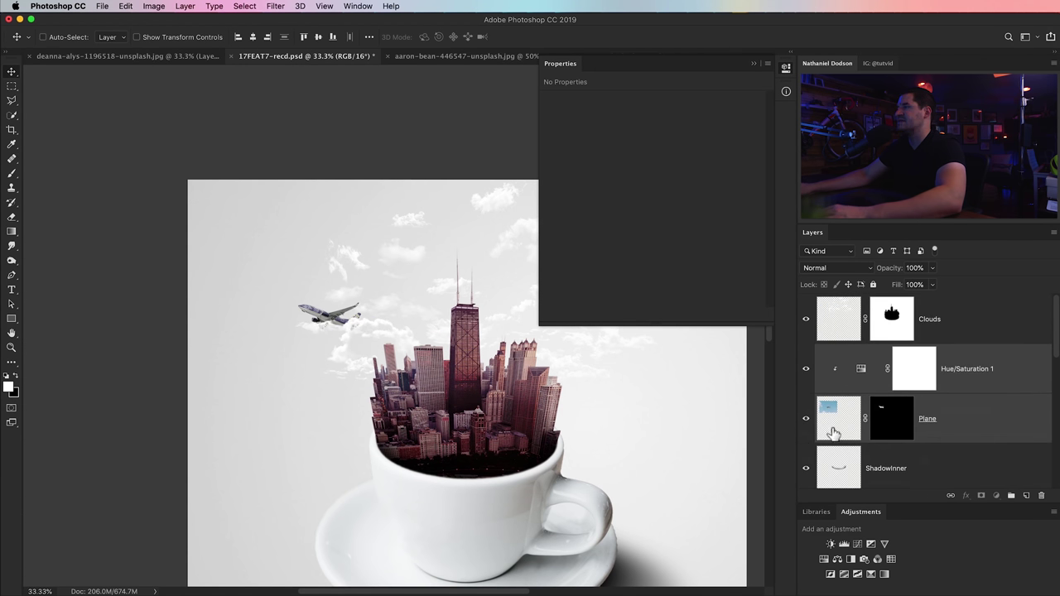
Reposition the plane among the clouds left of the tower, at about X 1392 px, Y 1264 px
left_click(833, 434)
mouse_move(331, 319)
left_mouse_down()
mouse_move(333, 310)
mouse_move(351, 316)
left_mouse_up()
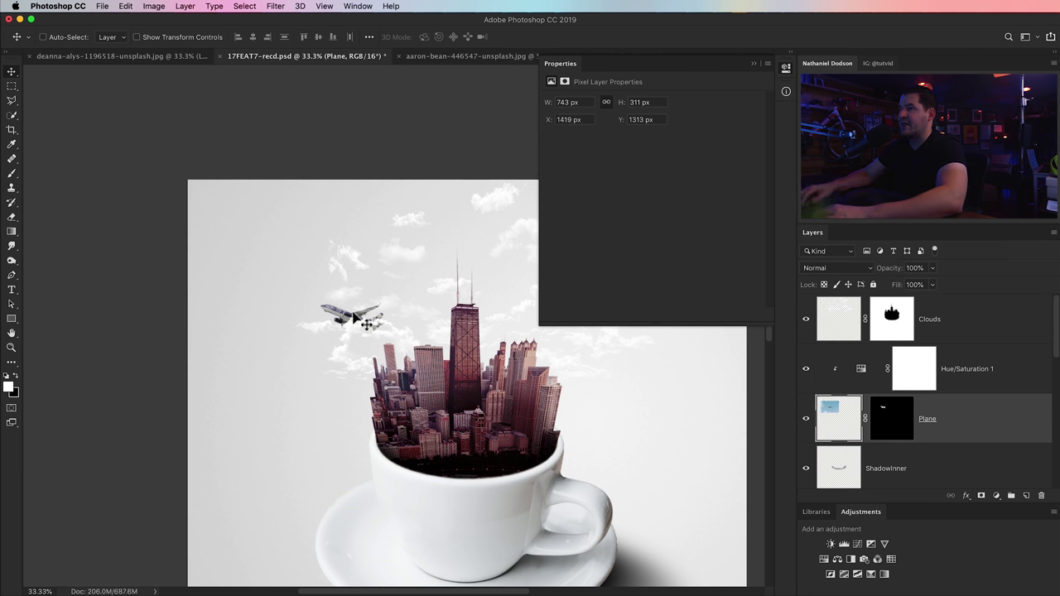
key("shift+Up")
key("shift+Up")
key("shift+Up")
key("Left")
key("Left")
key("Left")
key("Left")
key("Left")
key("Left")
key("Left")
key("Up")
key("Up")
key("Up")
key("Up")
key("Up")
key("Up")
key("Up")
key("Up")
key("Up")
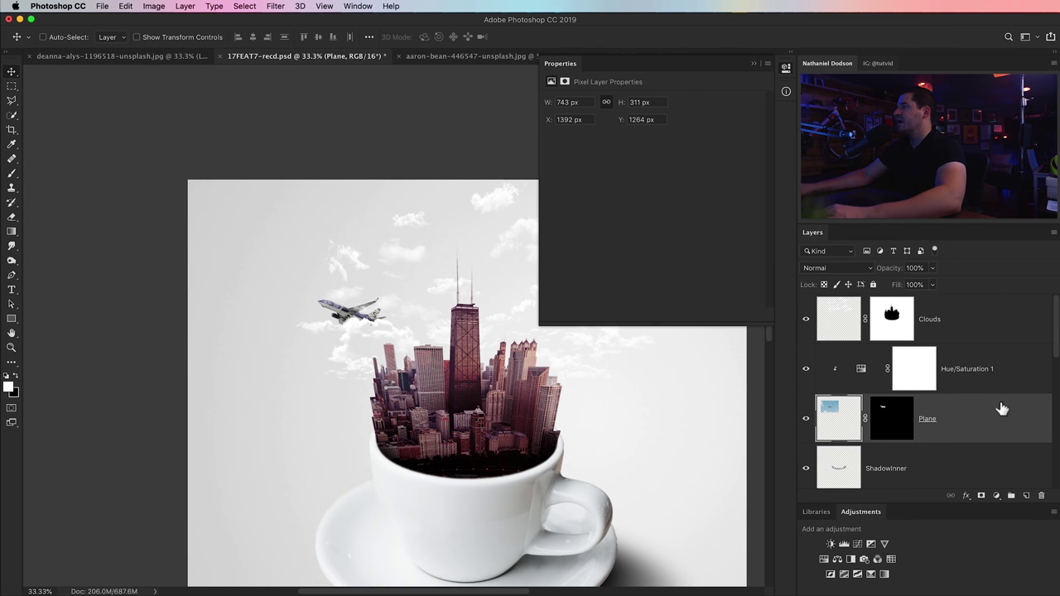
Open masked-balloons.psd from the Finder project folder in Photoshop and collapse the layer properties
key("super+Tab")
left_click(687, 295)
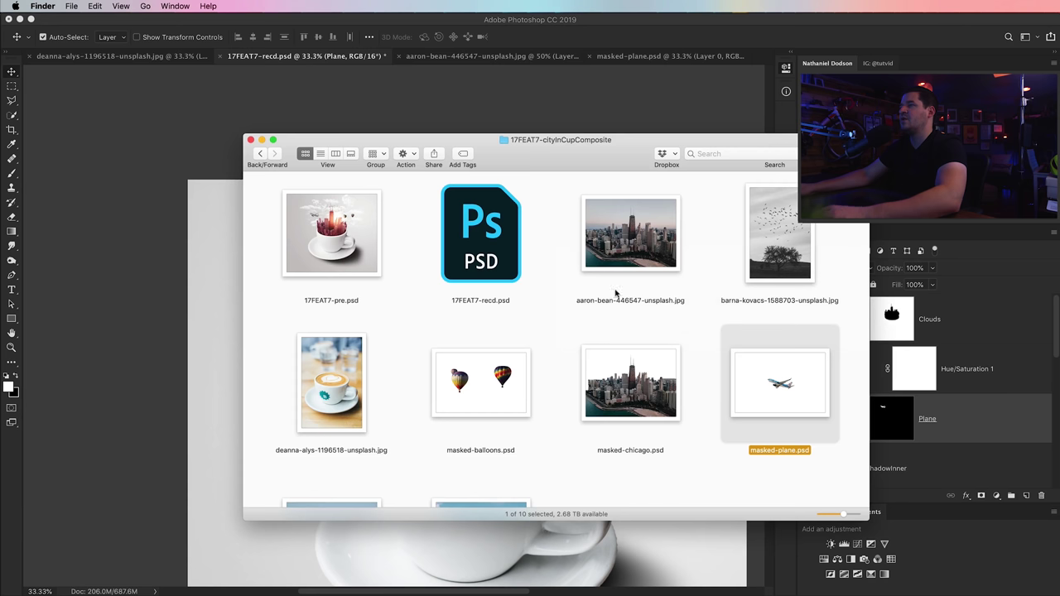
left_click(482, 374)
key("super+Tab")
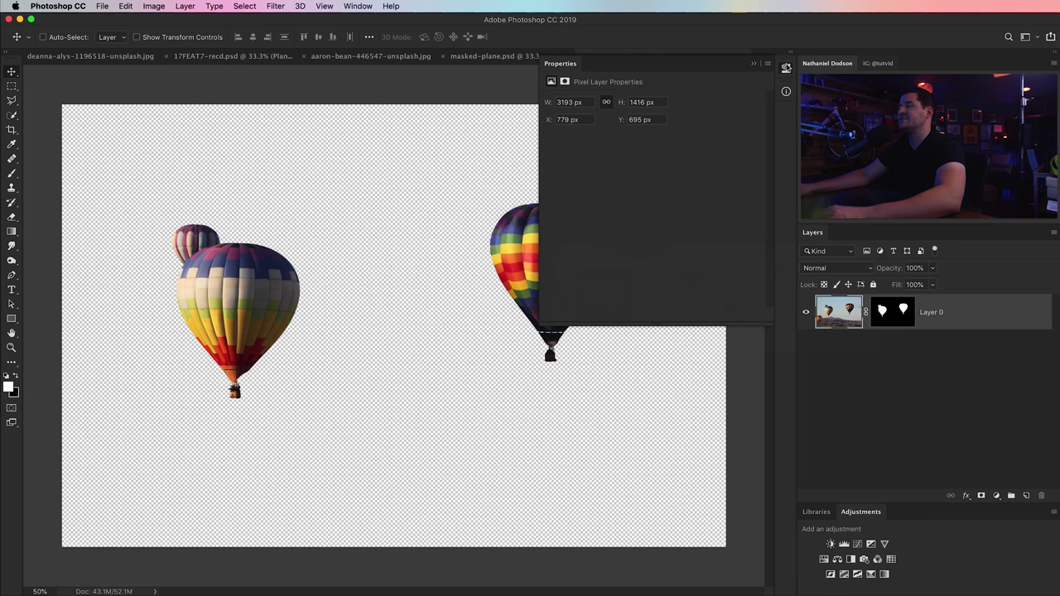
left_click(788, 67)
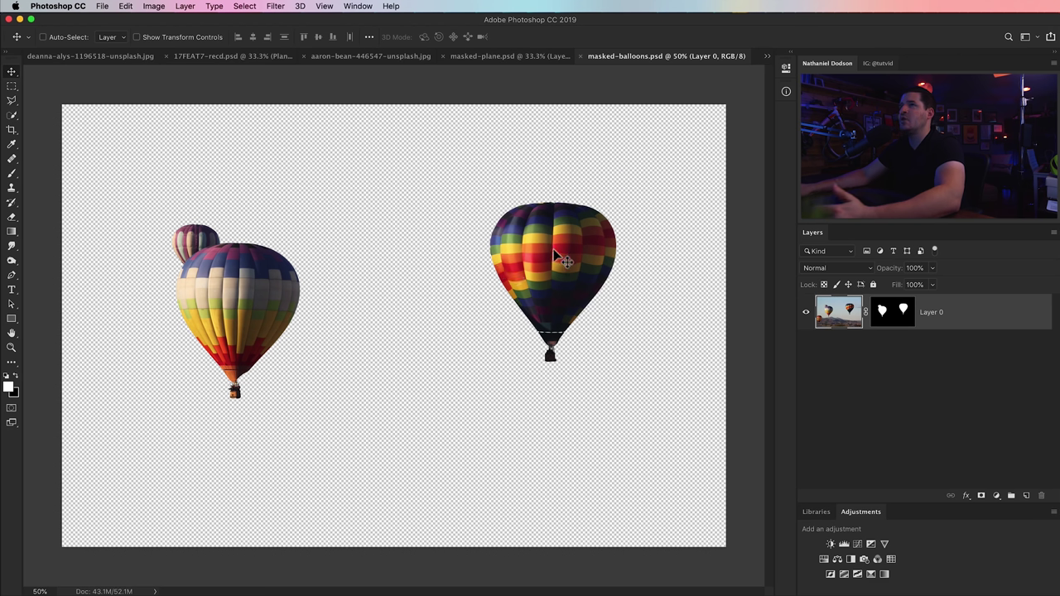
Bring the masked balloons layer into 17FEAT7-recd.psd despite the differing bit depth and place it unclipped above the plane's Hue/Saturation adjustment
left_click(207, 55)
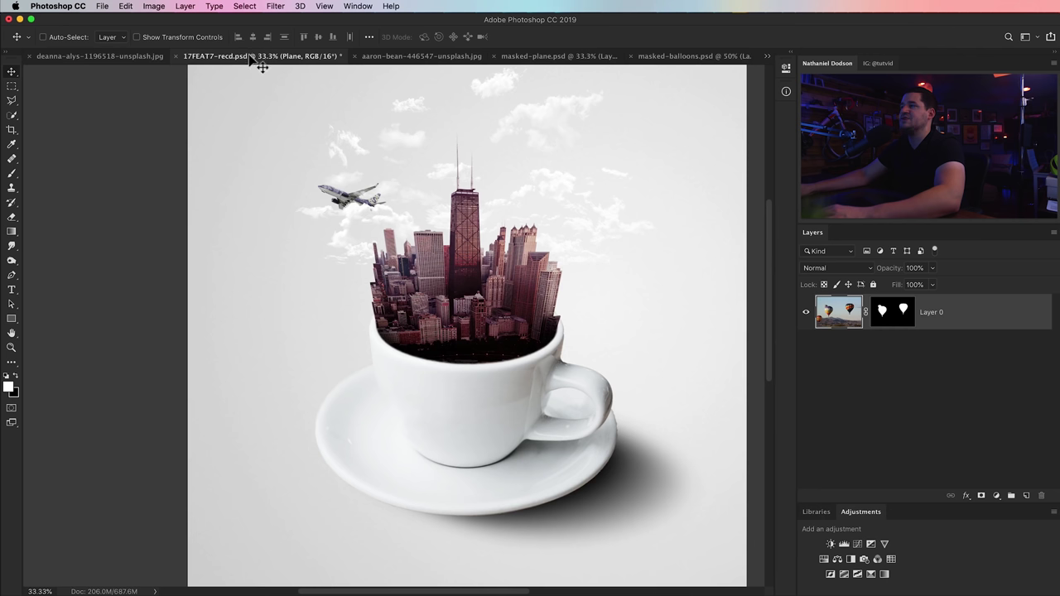
left_click_drag(468, 267, 468, 267)
key("y")
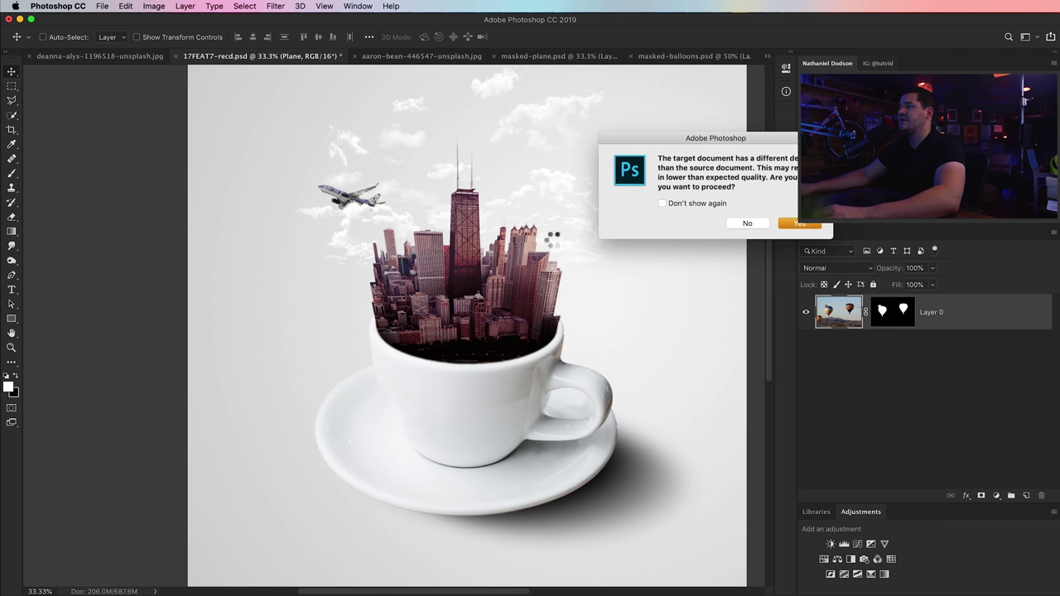
key("Return")
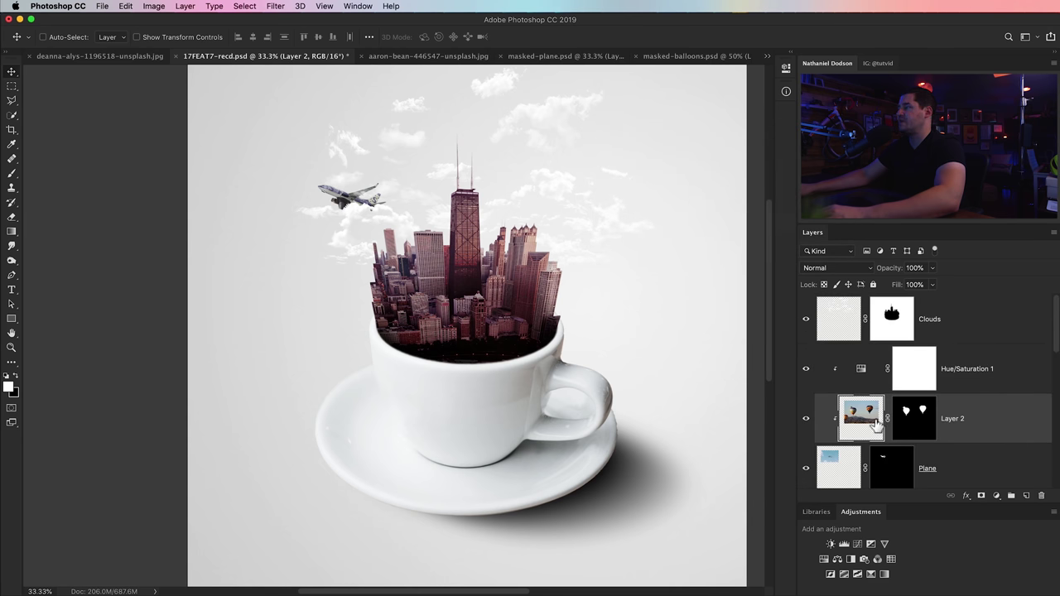
left_click_drag(860, 418, 865, 379)
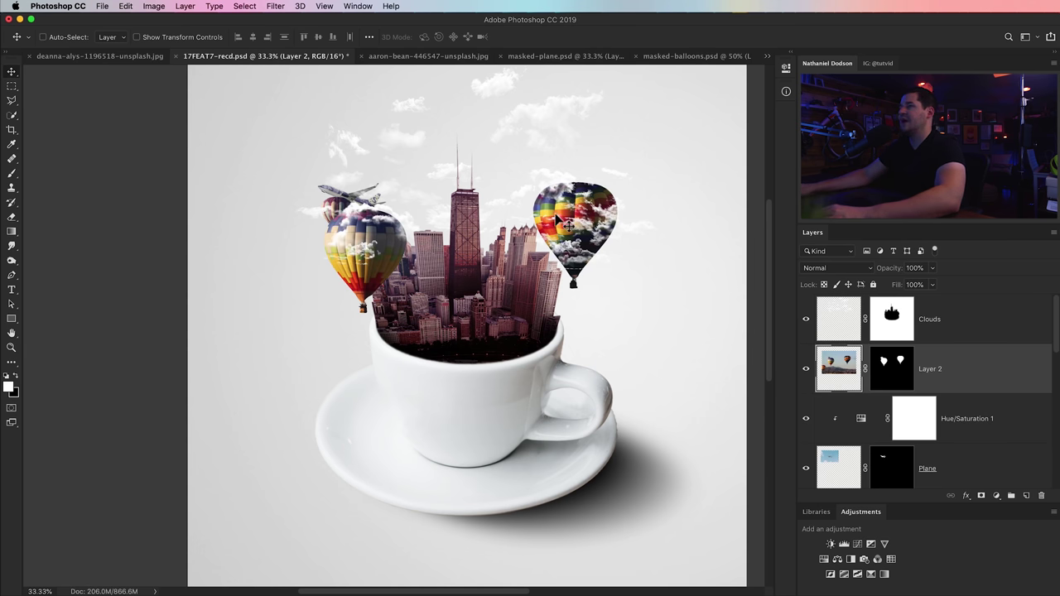
Scale the balloons to about 26.68% and position them in the sky right of the skyline, at about X 4430 px, Y 1692 px
left_click_drag(501, 346, 654, 211)
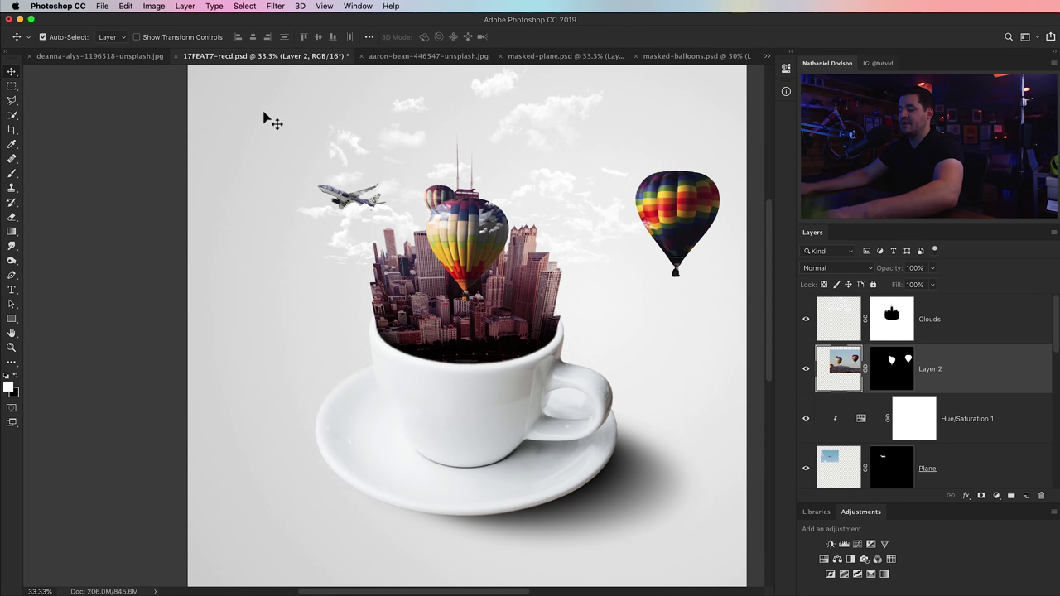
key("super+t")
left_click_drag(352, 106, 524, 213)
left_click_drag(612, 233, 636, 222)
key("Return")
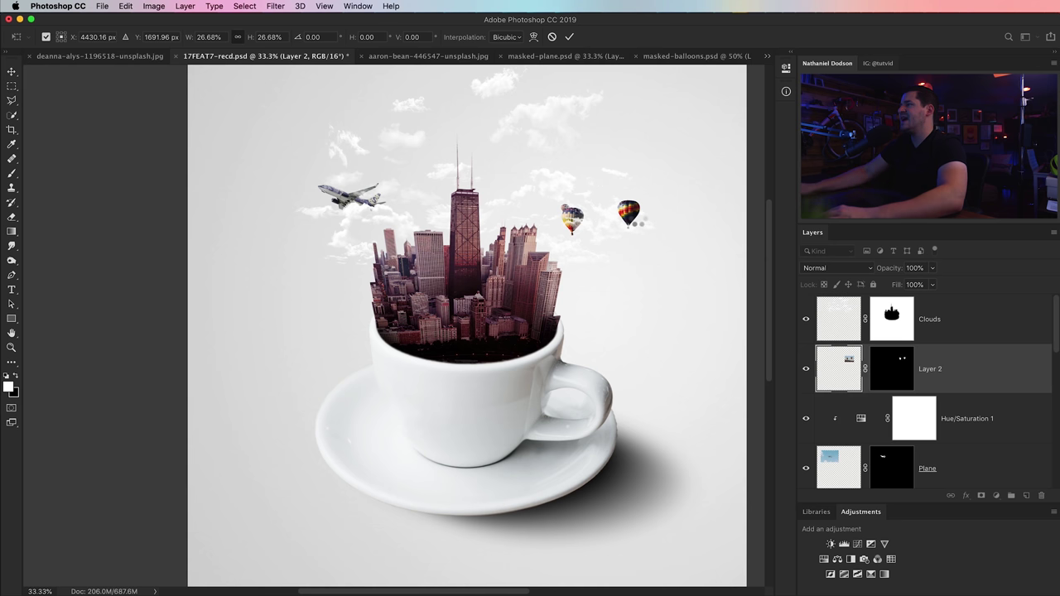
Move the balloons layer above the Clouds layer and set its opacity to 86%
left_click_drag(849, 367, 847, 317)
scroll(545, 286, "up", 5)
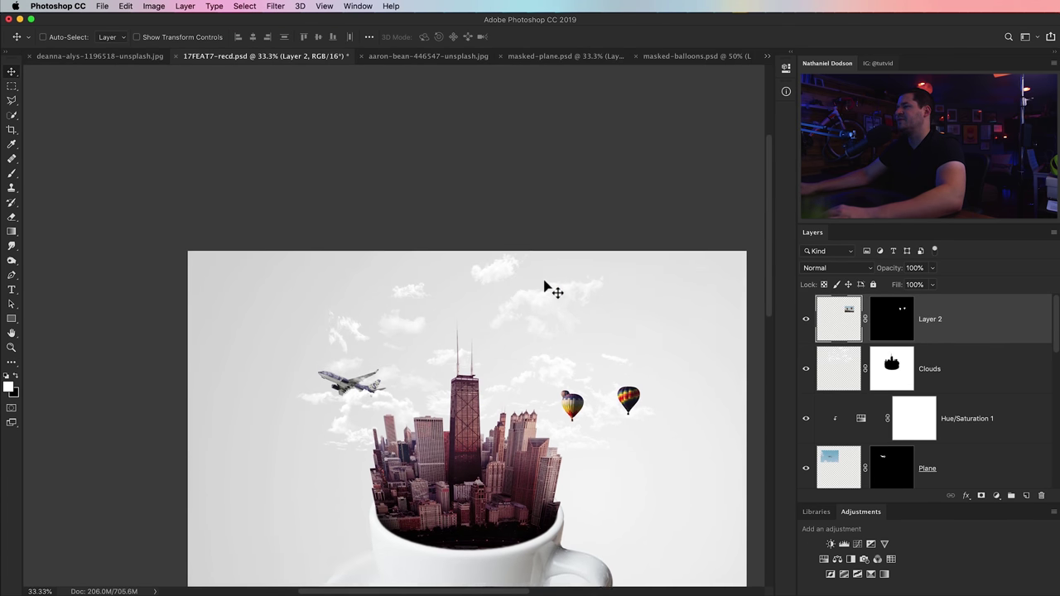
scroll(545, 285, "down", 5)
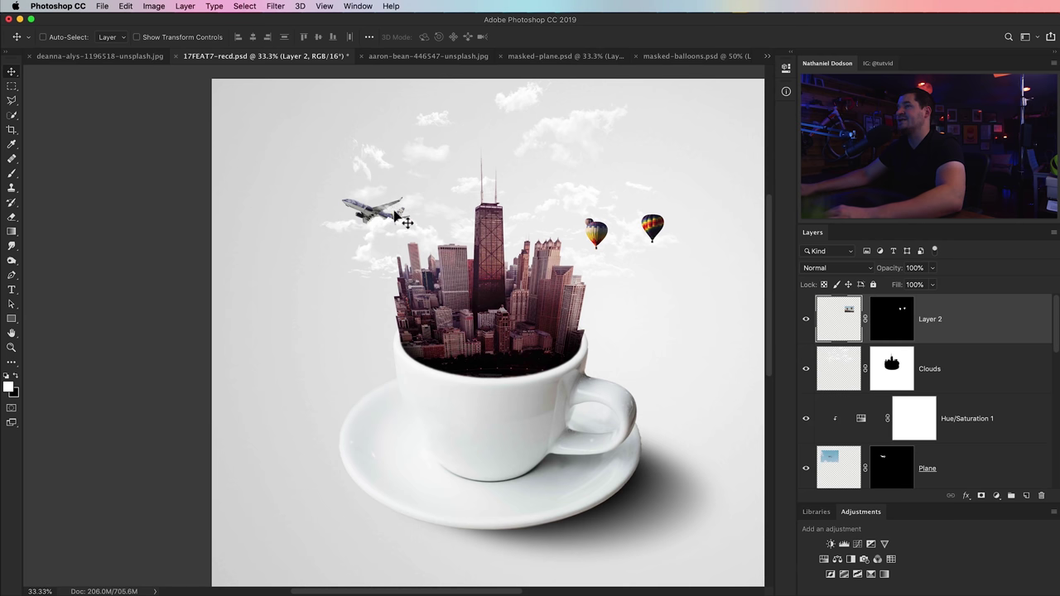
left_click_drag(901, 271, 892, 272)
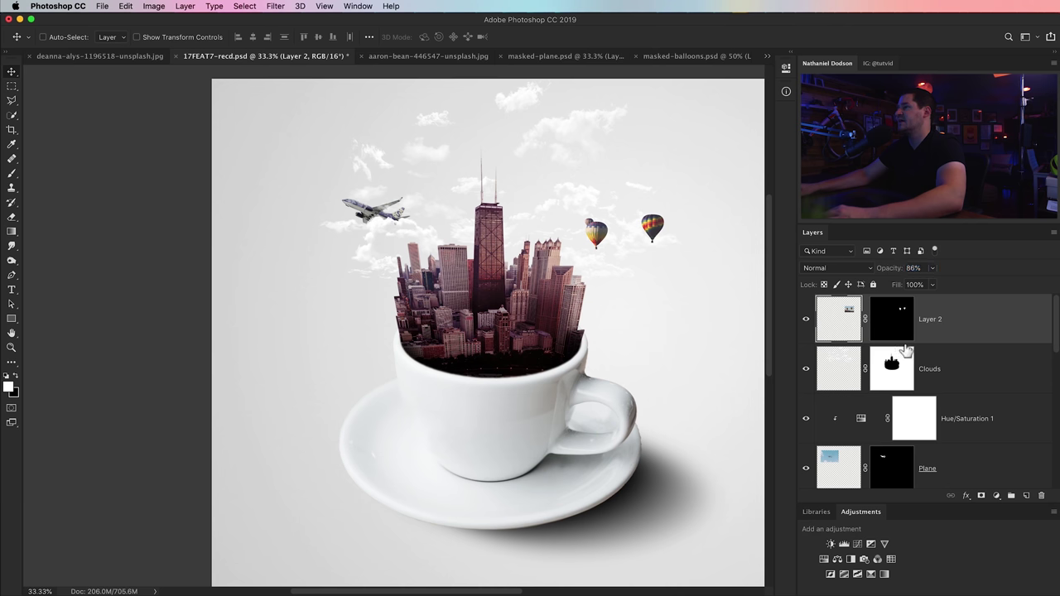
Add a Hue/Saturation adjustment clipped to the balloons layer with Saturation -32, and close its properties
left_click(997, 497)
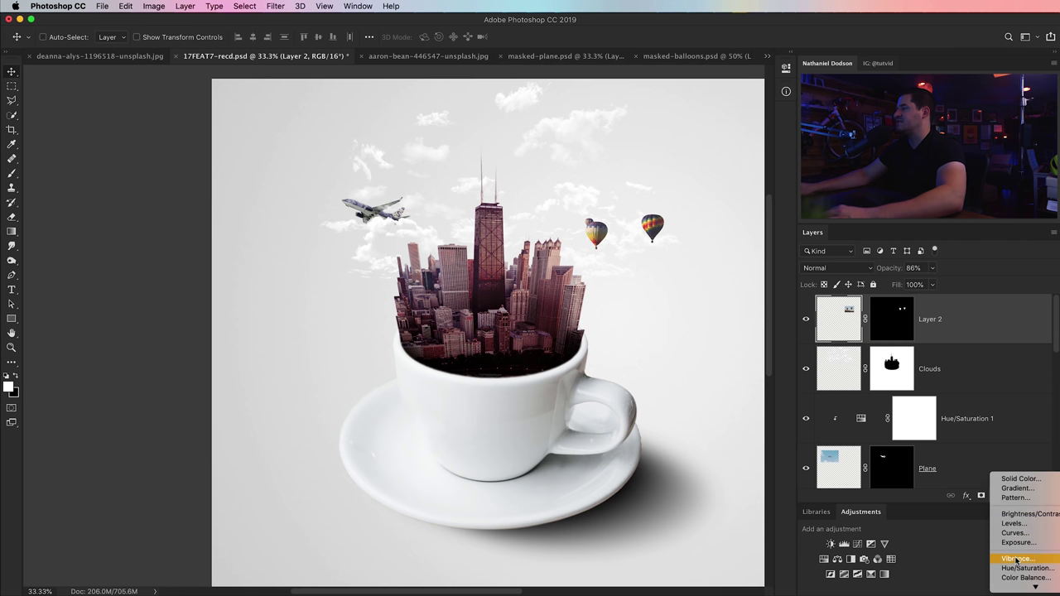
left_click(1025, 568)
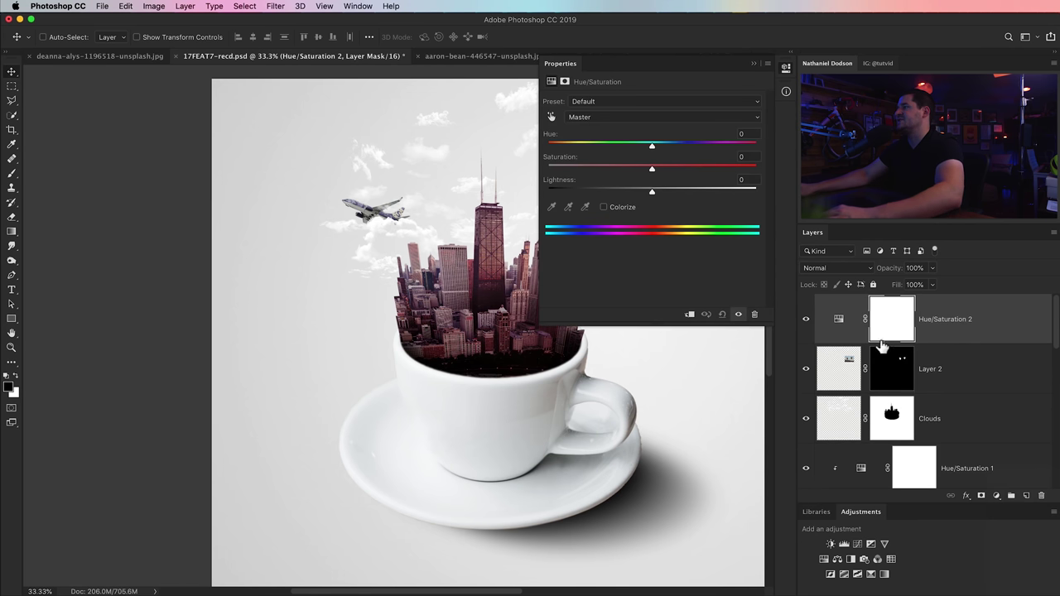
left_click(690, 315)
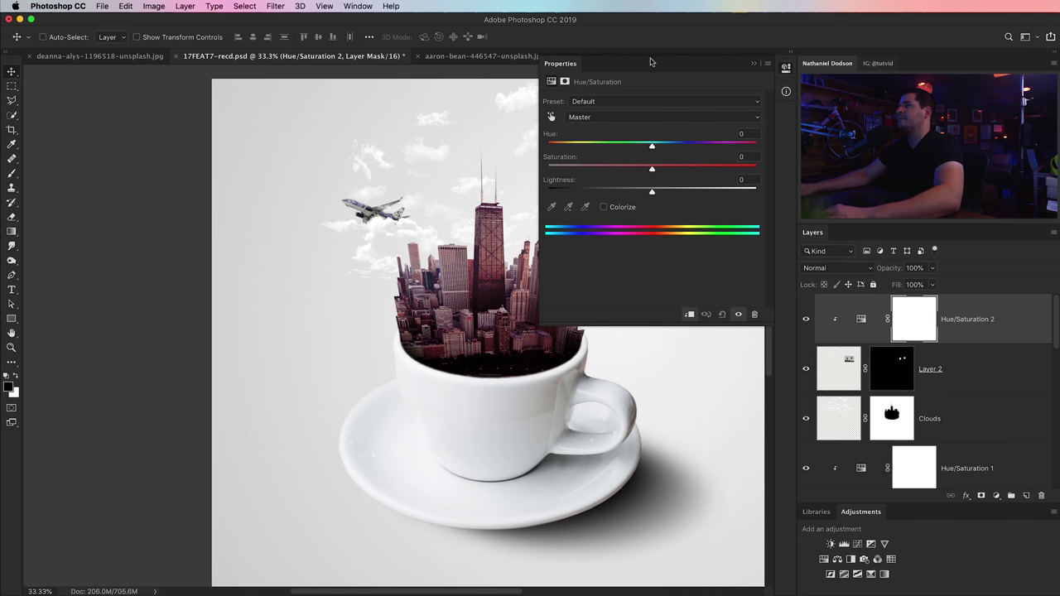
left_click_drag(650, 61, 289, 121)
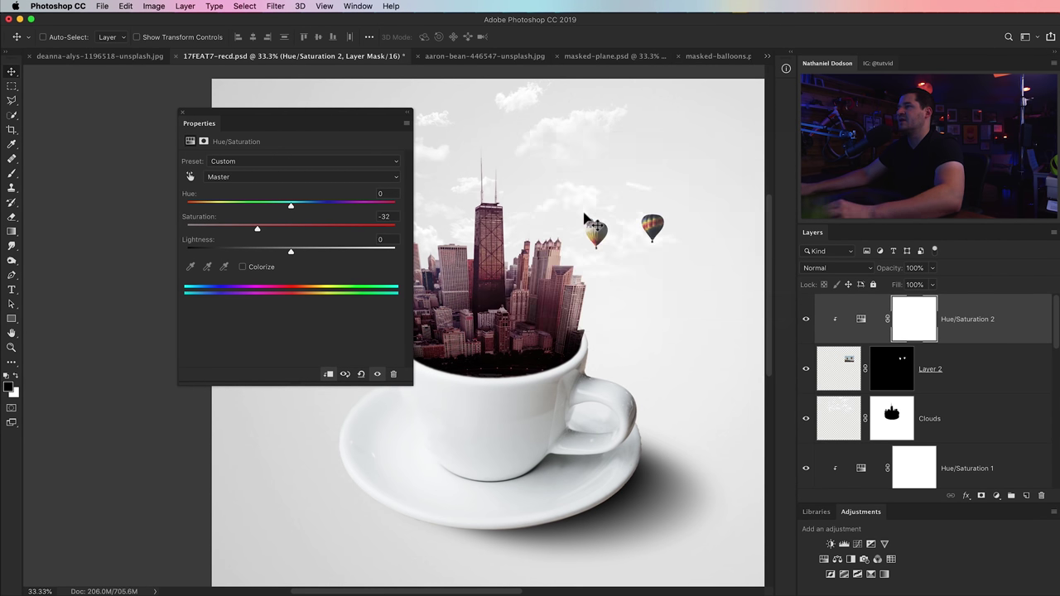
left_click_drag(203, 119, 779, 104)
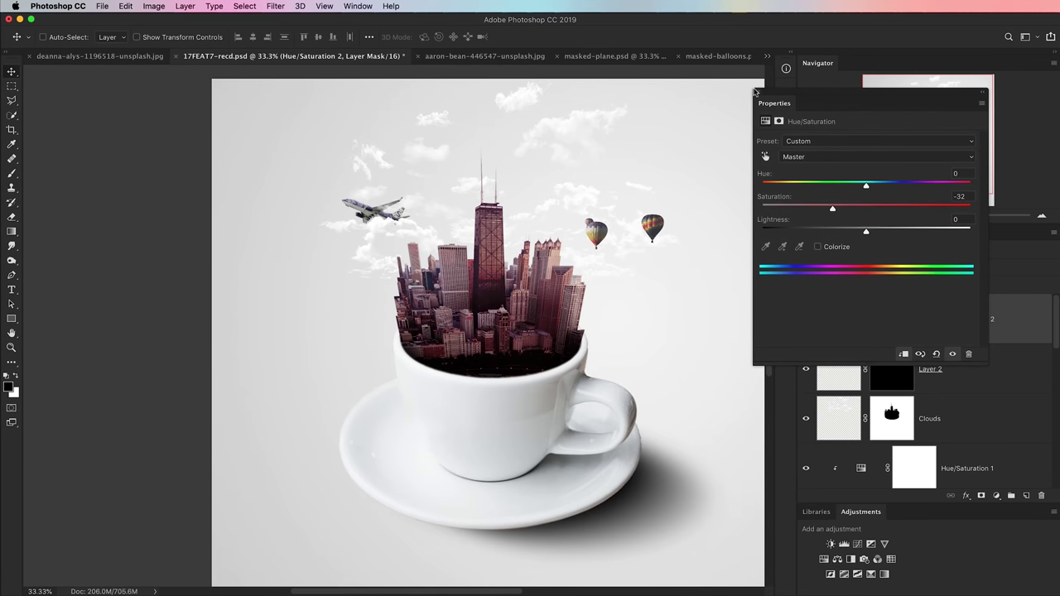
left_click(757, 91)
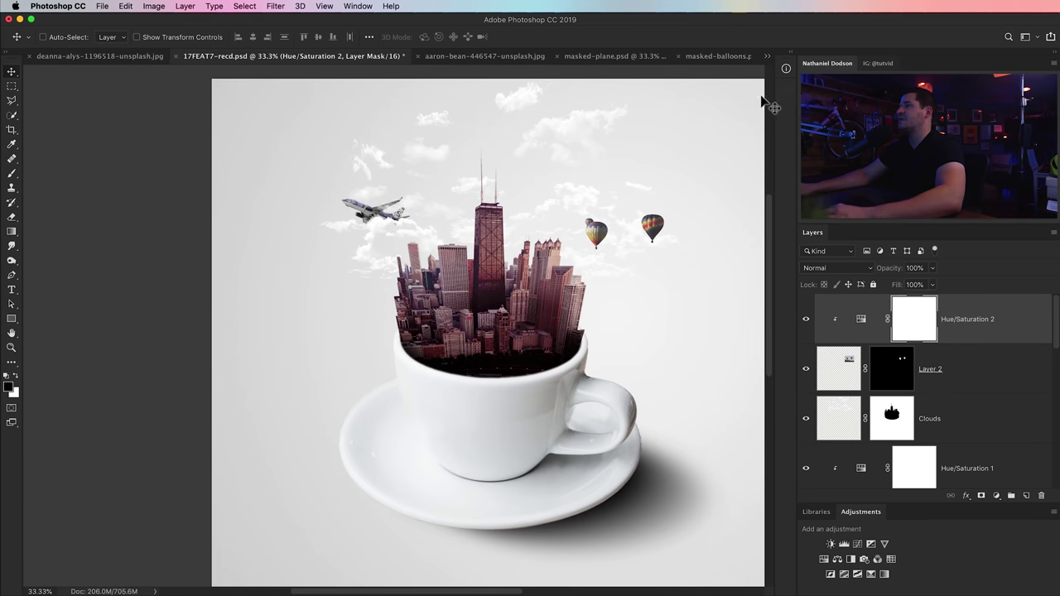
Rename the balloons' layer Balloons and select its clipped Hue/Saturation adjustment layer
double_click(930, 369)
type("Balloons")
key("Return")
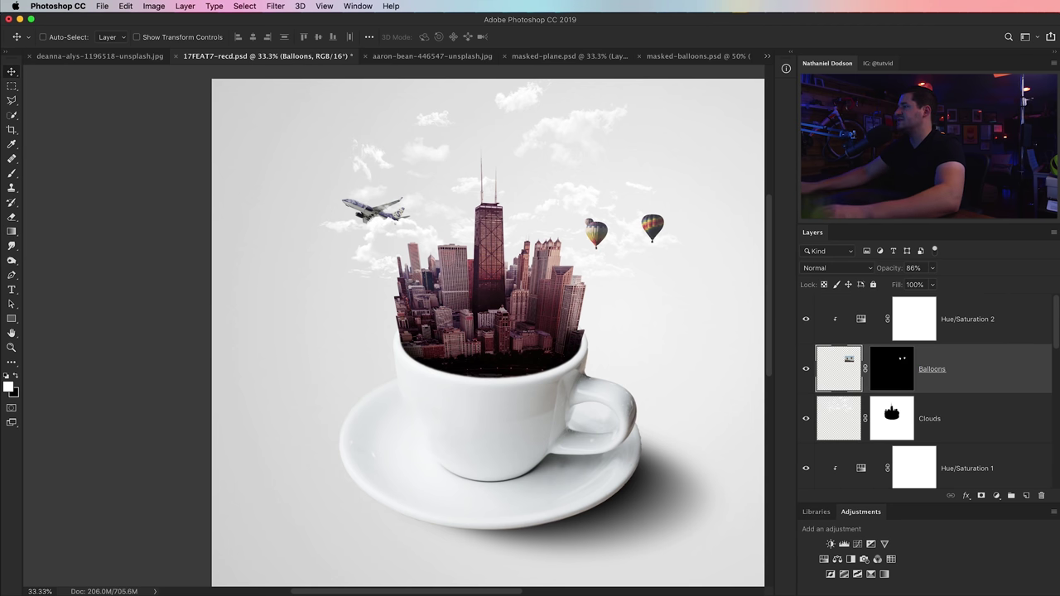
left_click(959, 329)
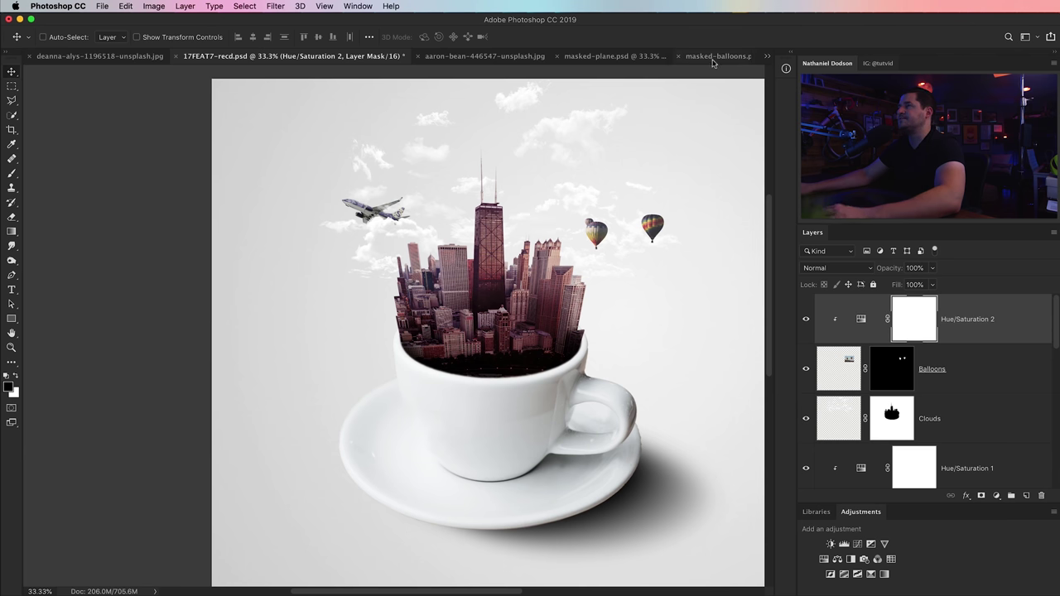
Switch to Finder and open the black-and-white JPG of birds above a tree from the project folder in Photoshop
left_click(485, 55)
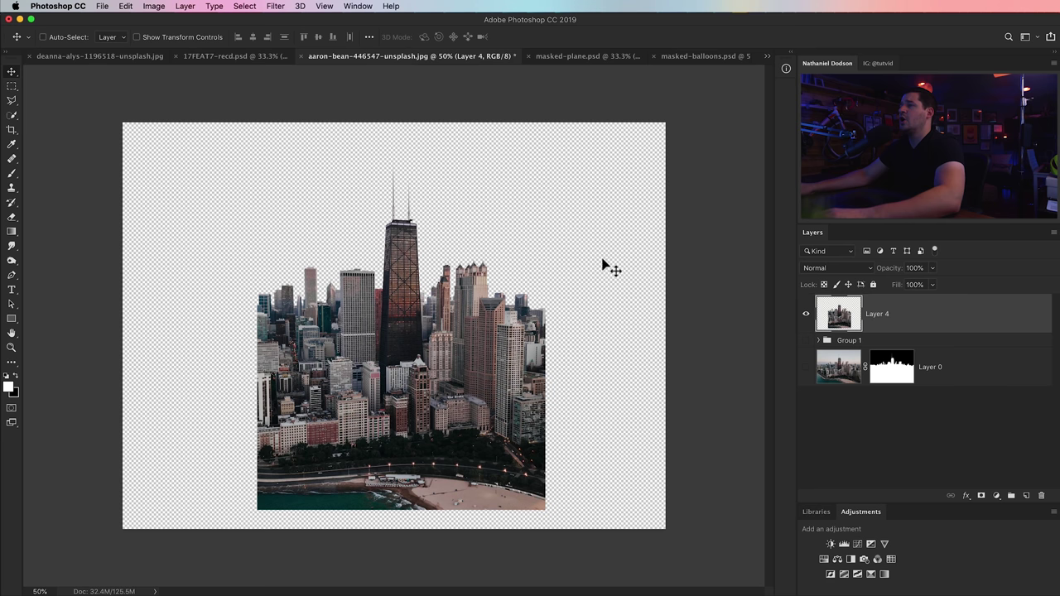
key("super+Tab")
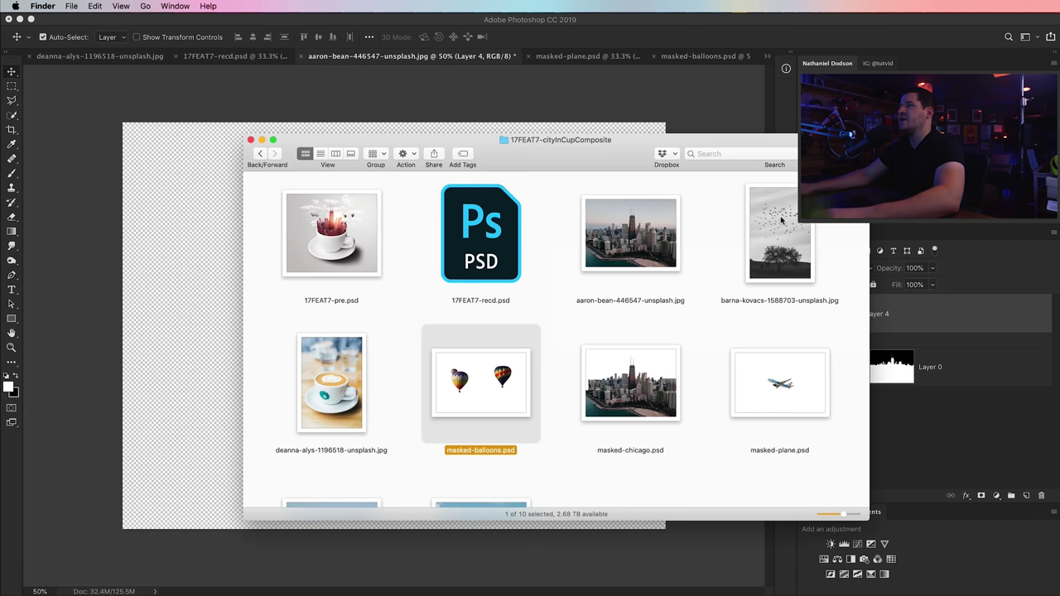
left_click(791, 223)
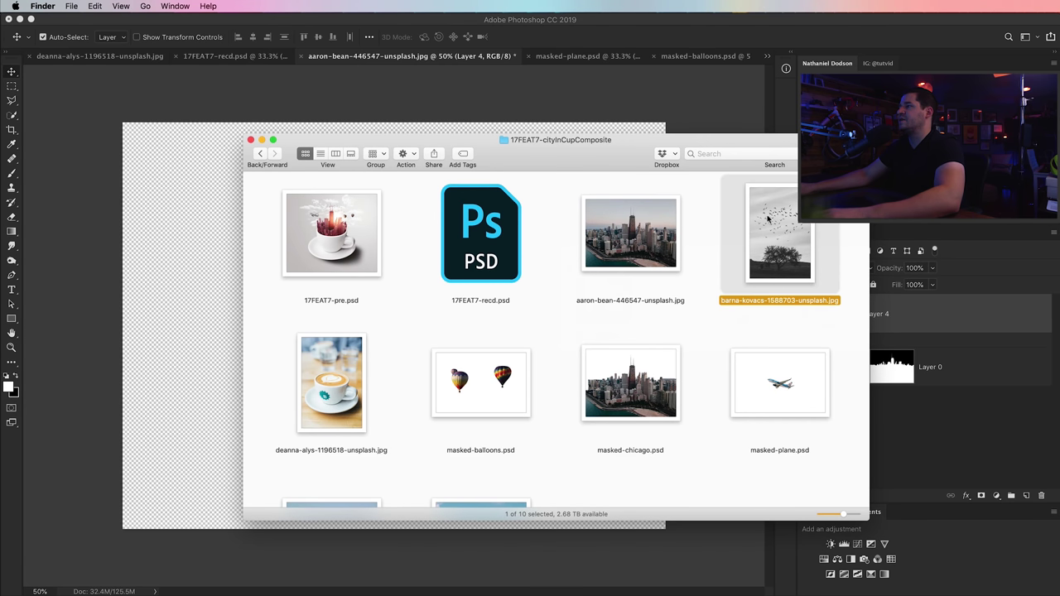
right_click(745, 230)
mouse_move(834, 249)
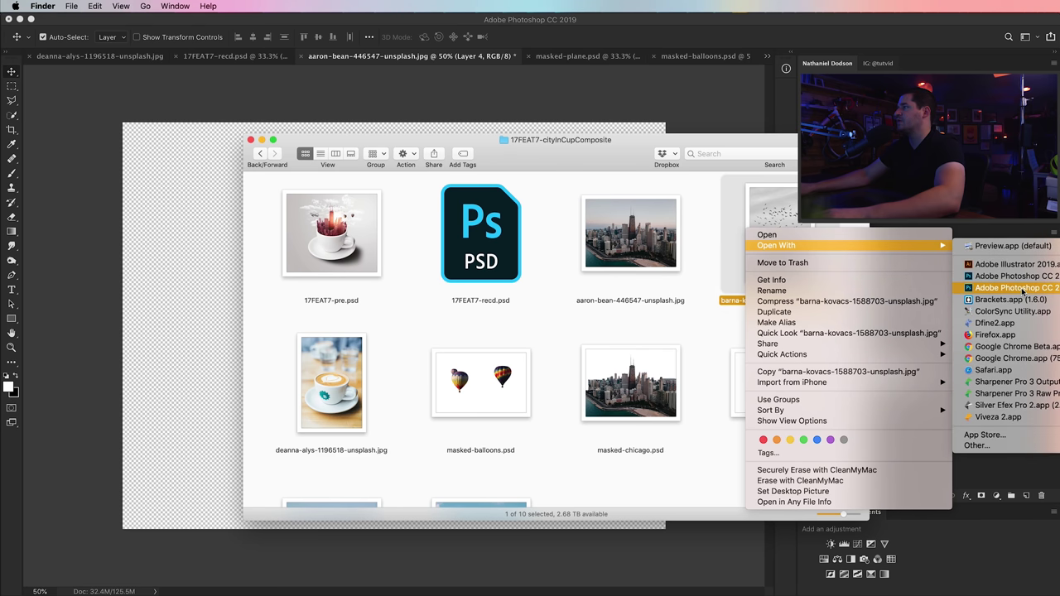
left_click(1019, 289)
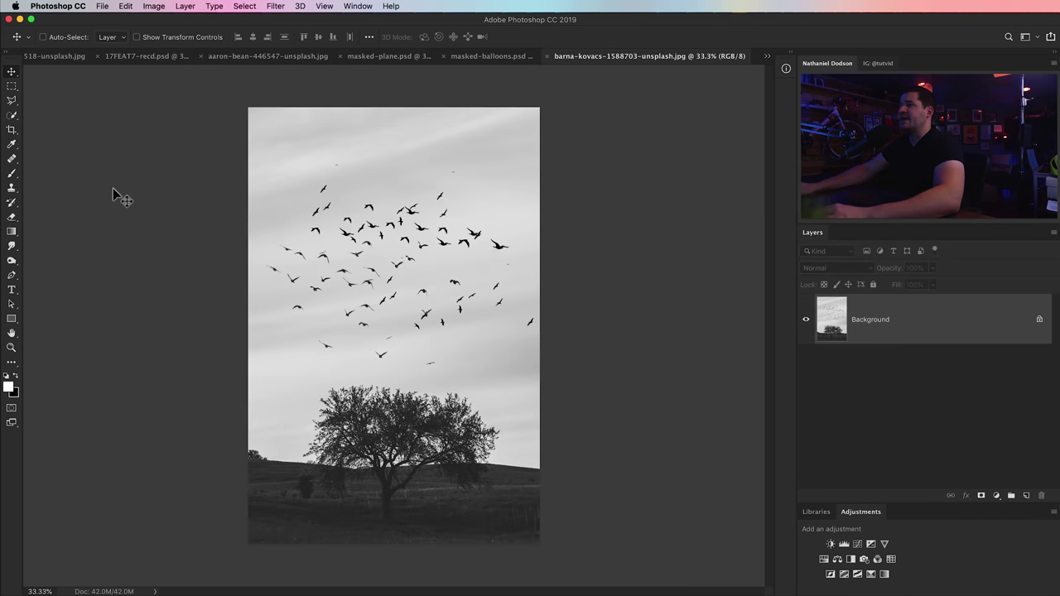
Copy a full-width rectangular area of sky containing all the birds to a new layer and delete the Background layer
left_click(12, 87)
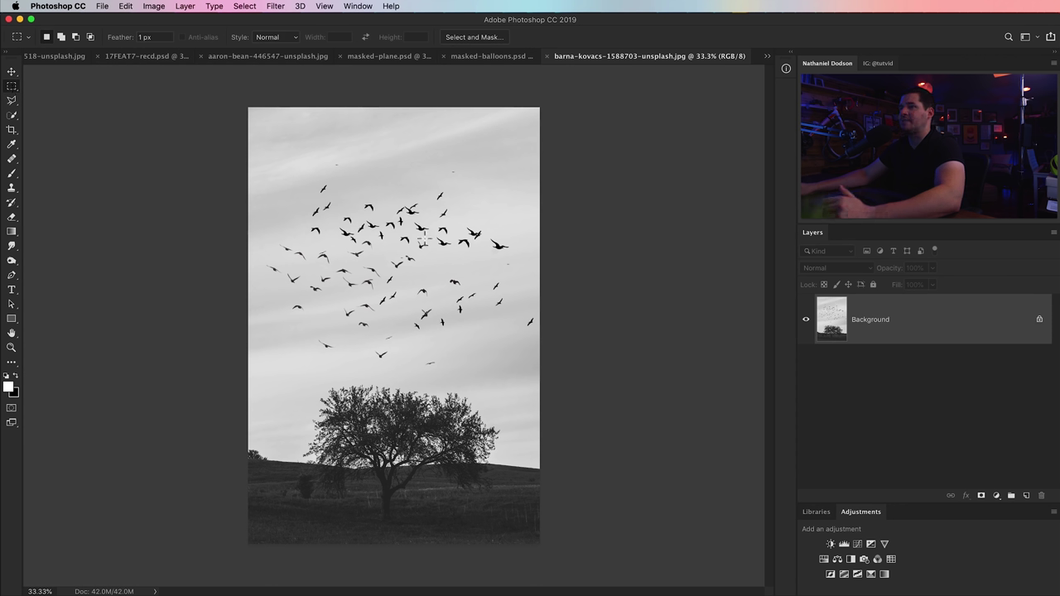
left_click_drag(246, 155, 603, 377)
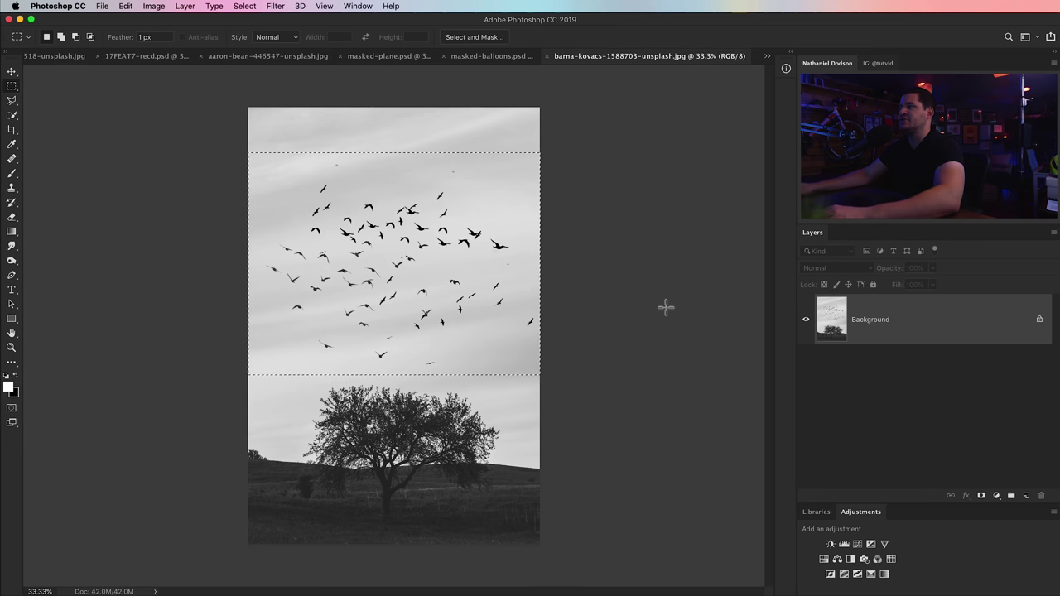
key("ctrl+j")
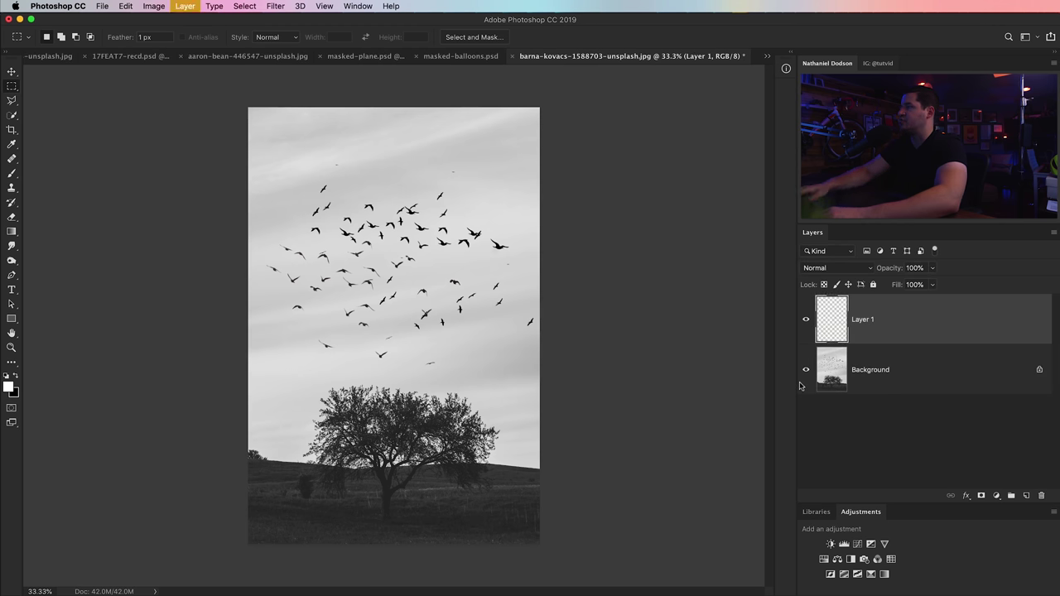
left_click(1039, 371)
left_click_drag(989, 372, 1042, 495)
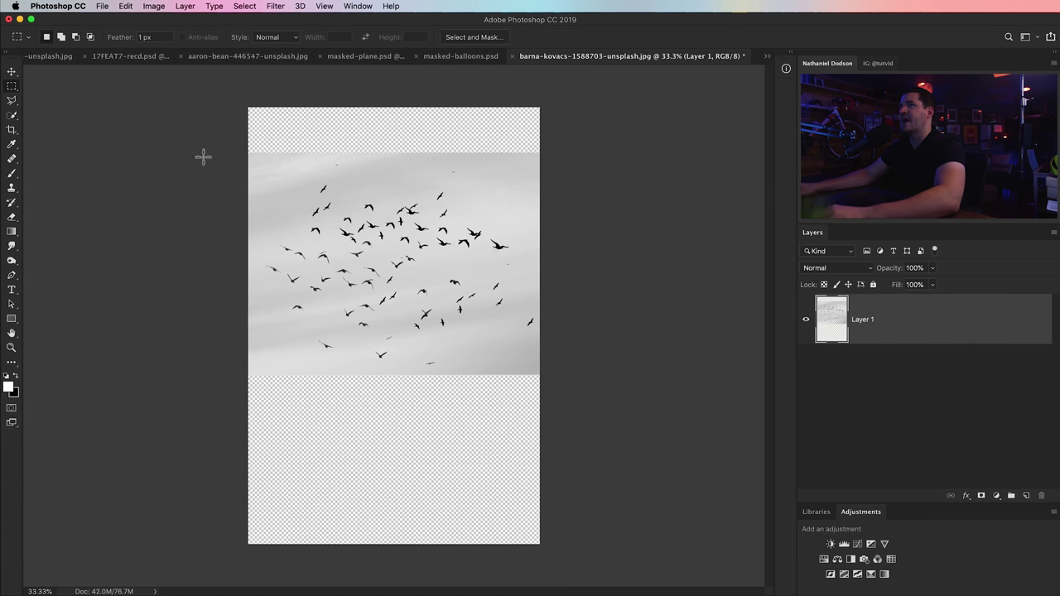
Trim the birds image based on transparent pixels
left_click(154, 5)
left_click(178, 137)
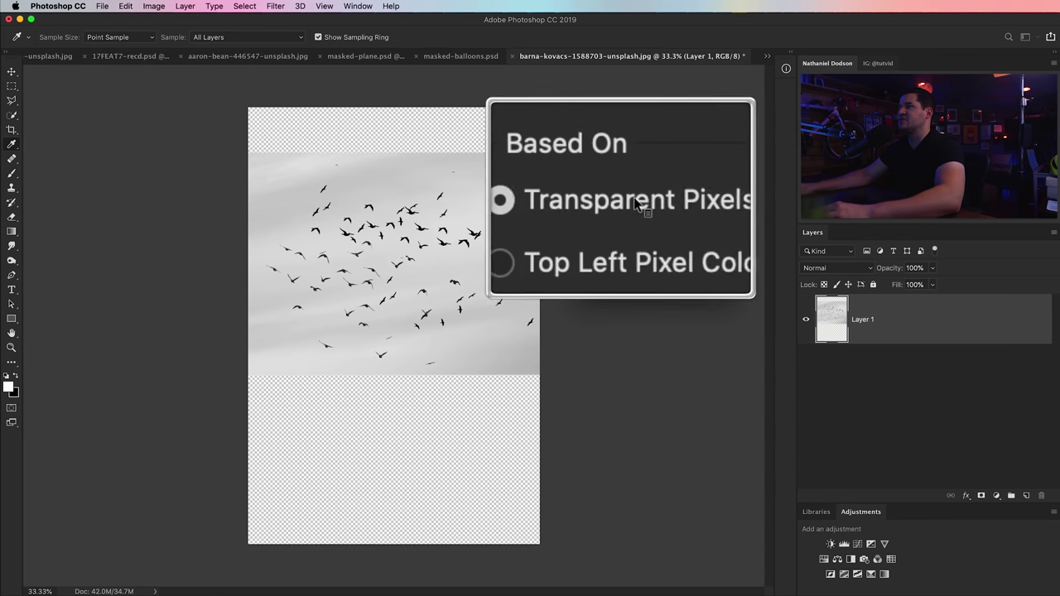
left_click(710, 189)
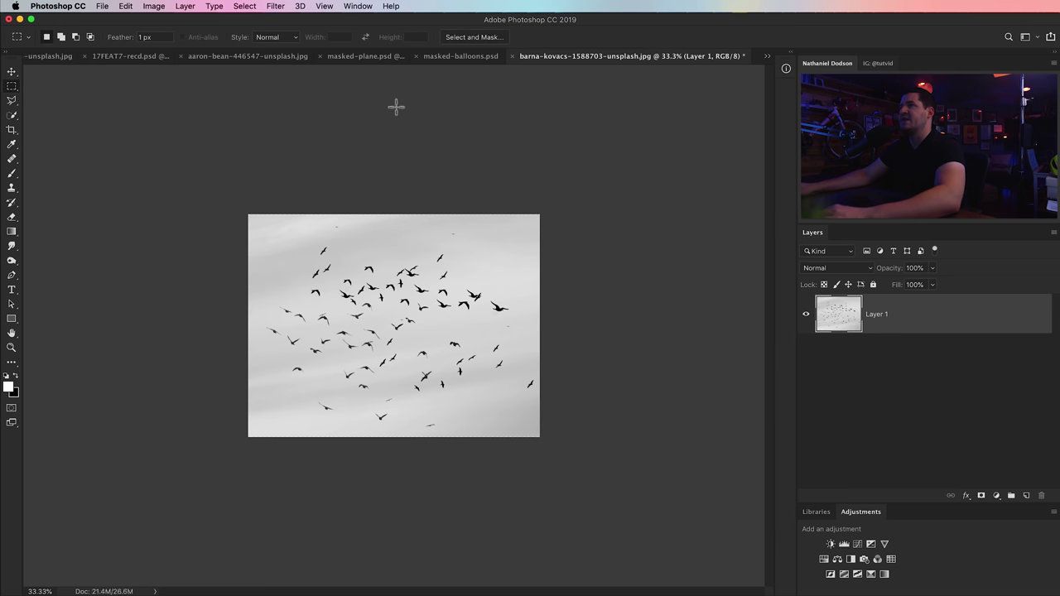
Display the birds image's channels with all of them in view and duplicate the Blue channel
left_click(358, 6)
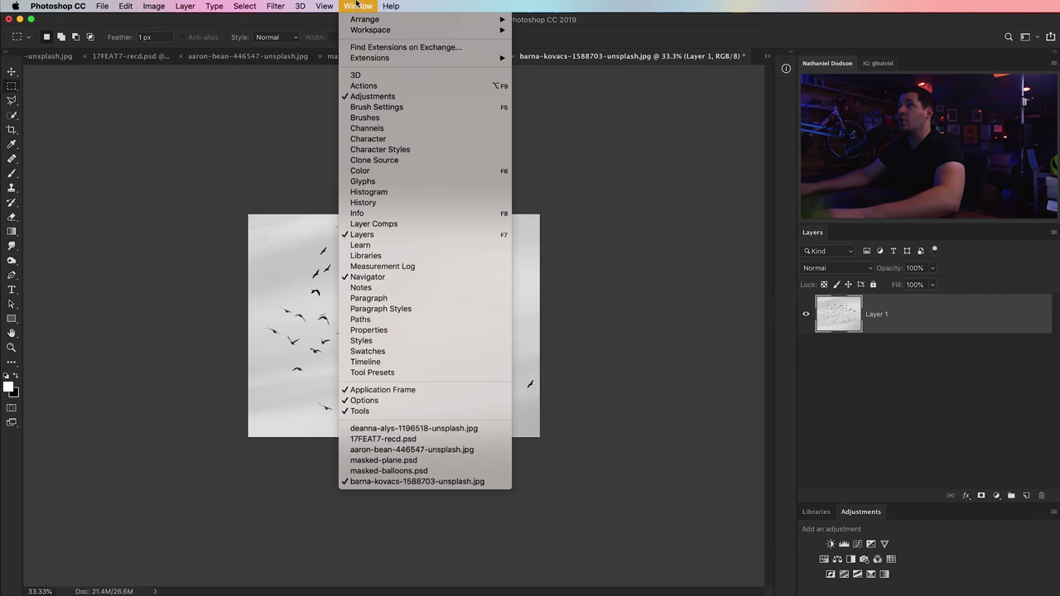
left_click(368, 129)
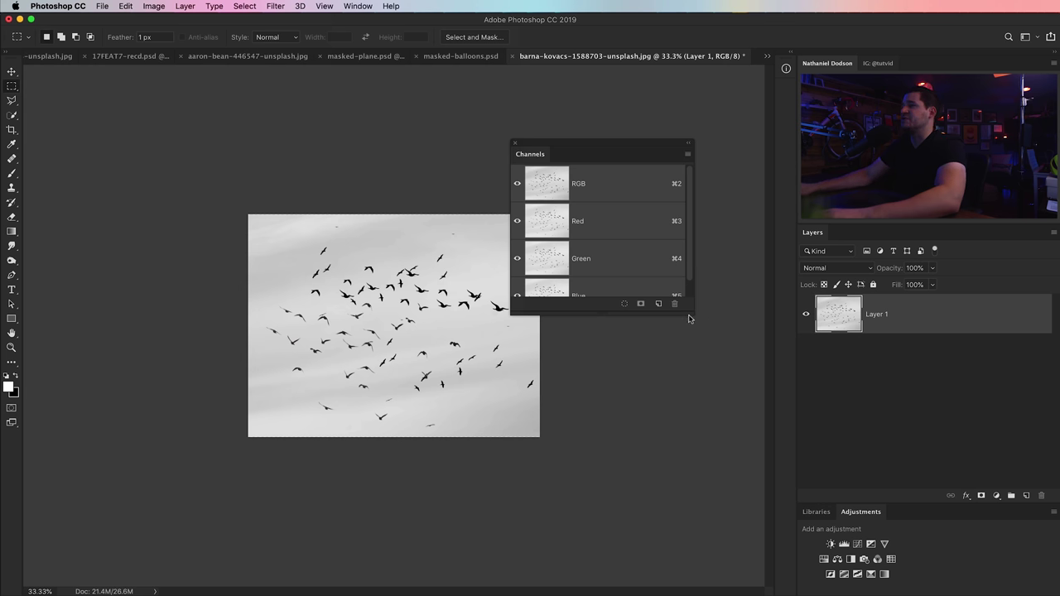
left_click_drag(693, 315, 753, 453)
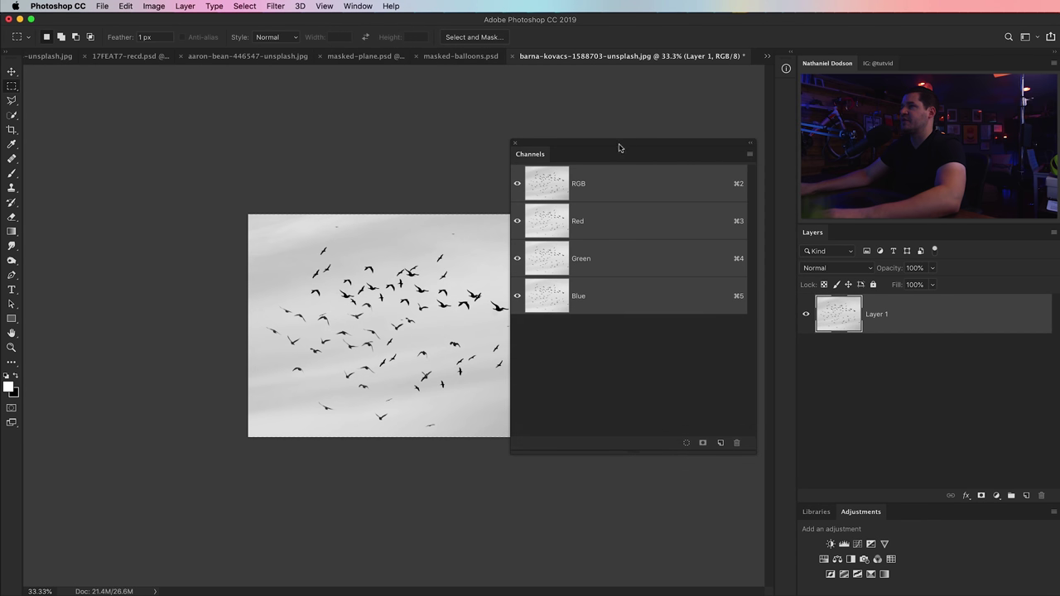
left_click_drag(620, 147, 681, 155)
left_click_drag(614, 319, 782, 449)
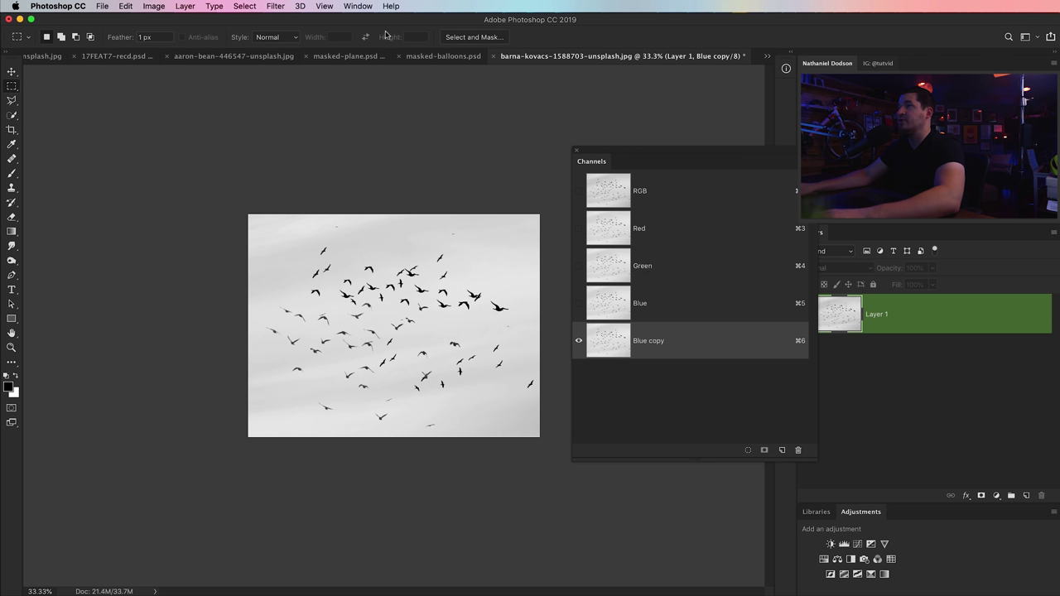
Apply Levels to the Blue copy channel with a black input of 55 and a white input of 174
left_click(154, 7)
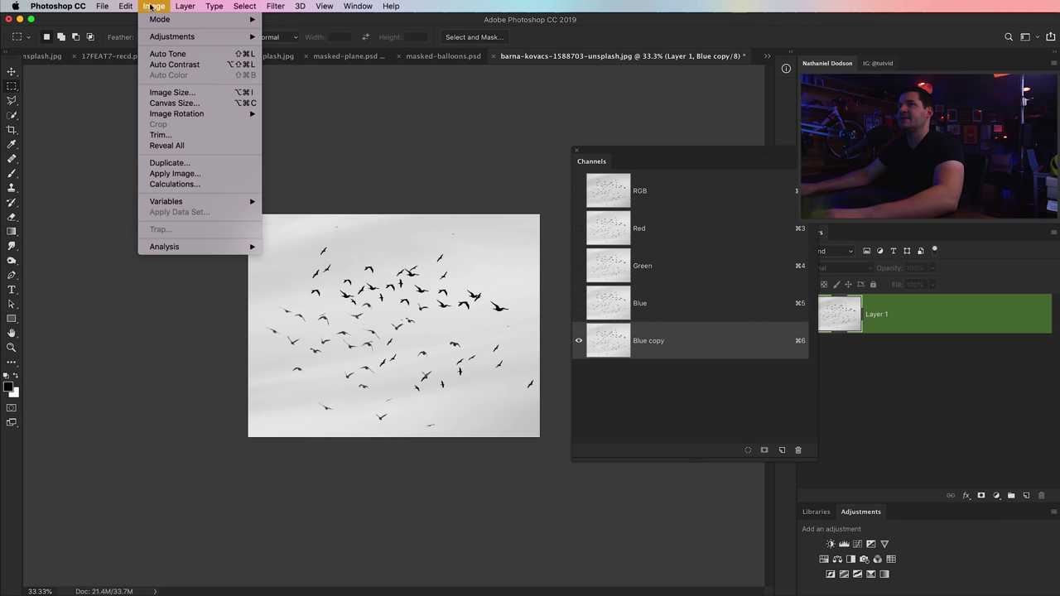
mouse_move(187, 40)
left_click(288, 47)
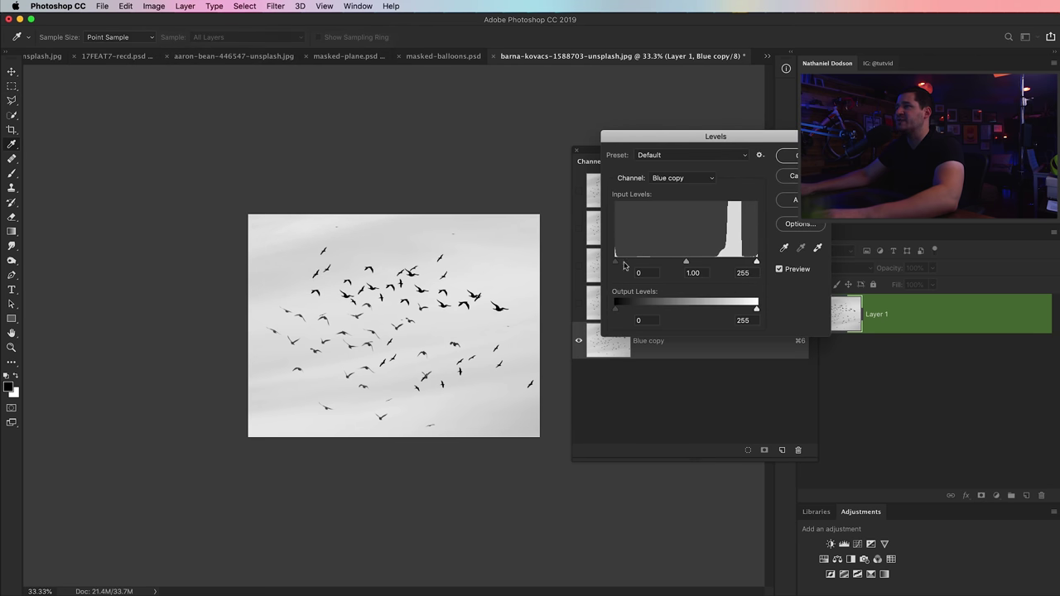
left_click_drag(629, 266, 636, 265)
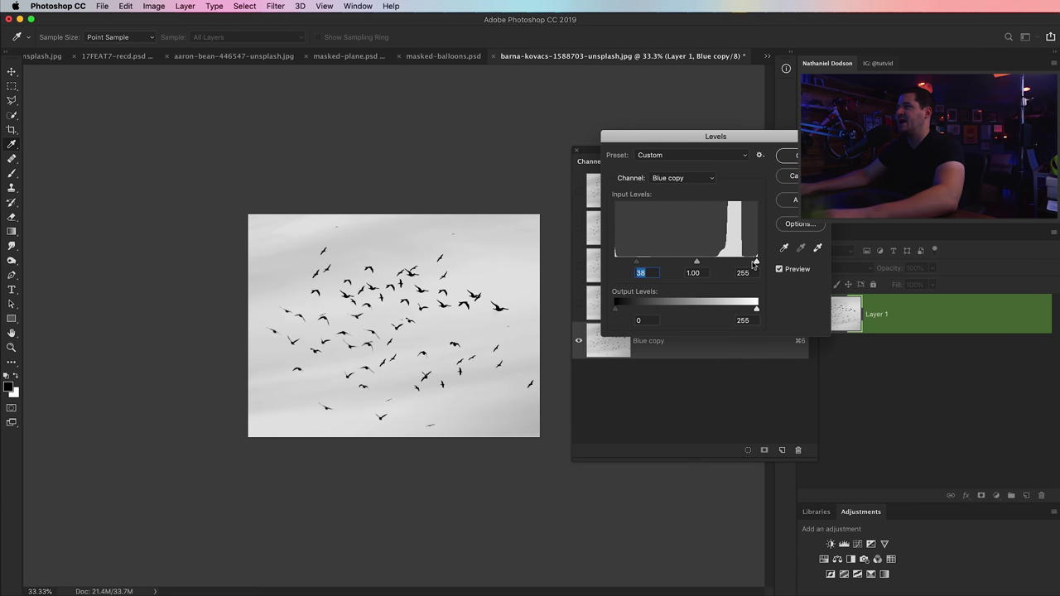
left_click_drag(743, 265, 717, 264)
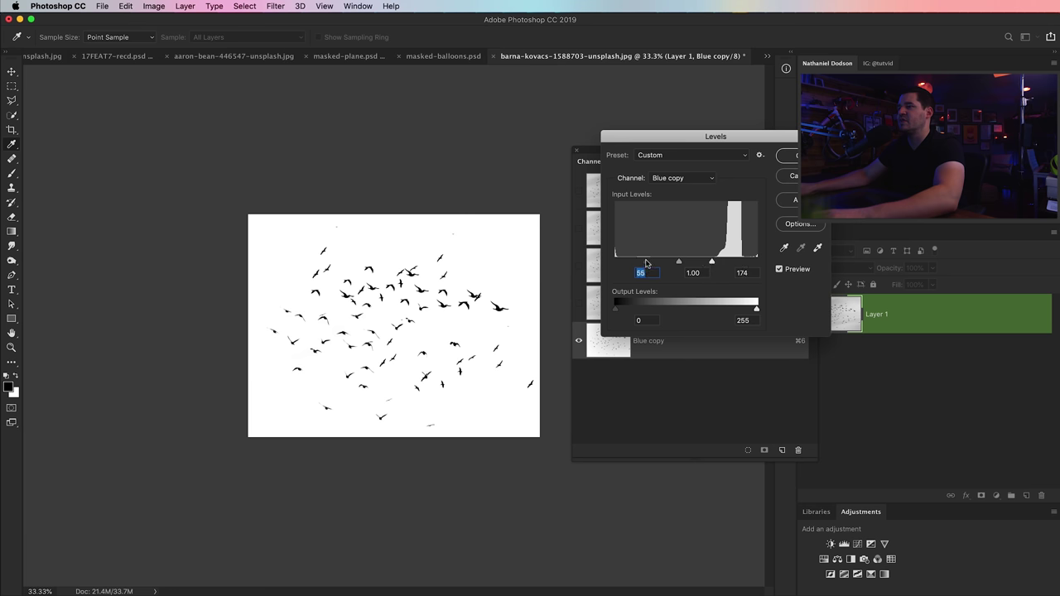
key("Return")
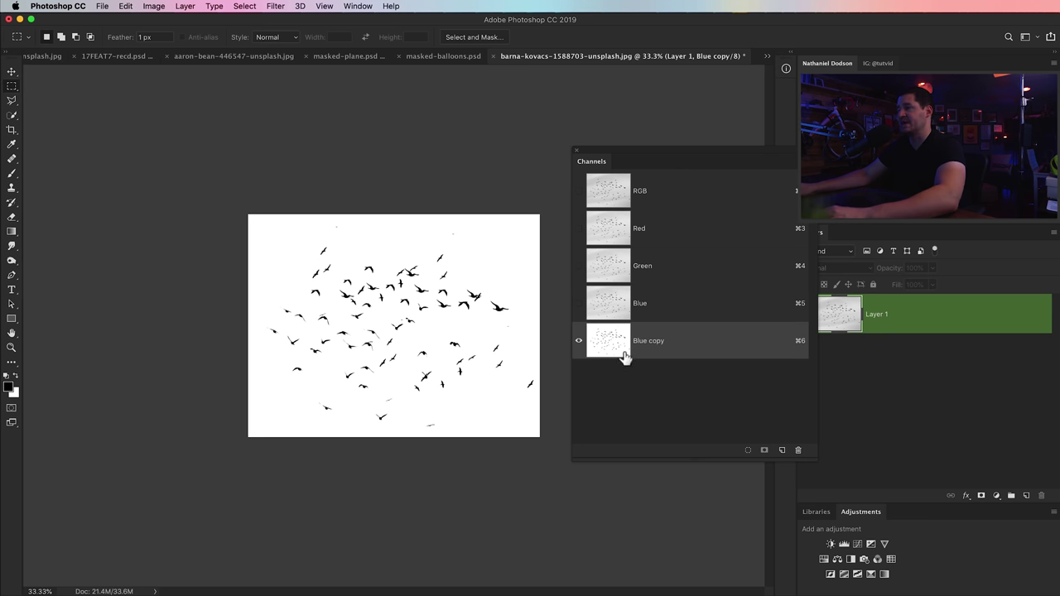
Invert the Blue copy channel, then hide it and make the RGB composite channel active
key("super+i")
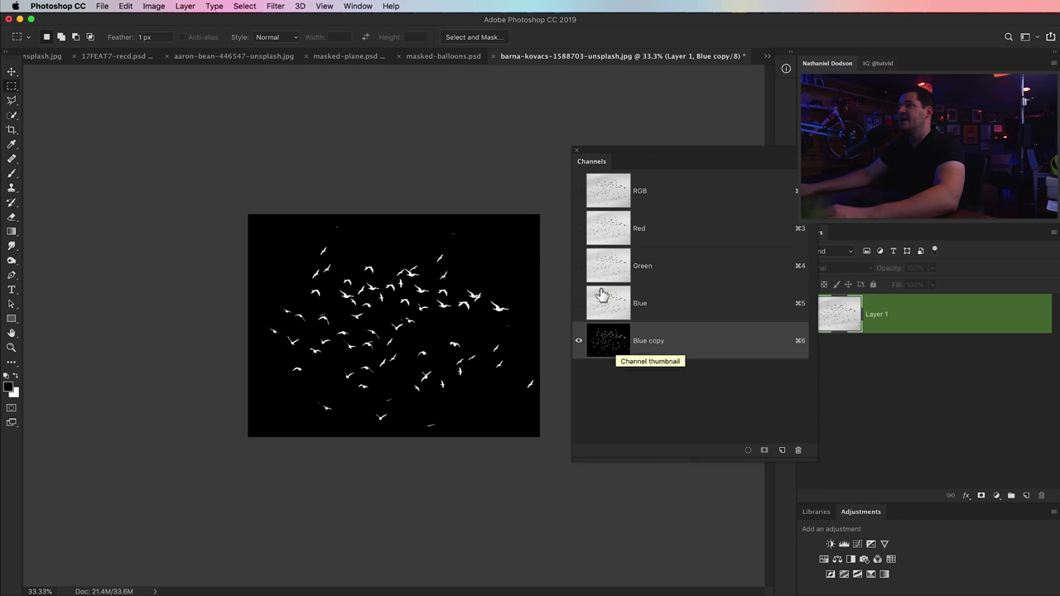
left_click(579, 192)
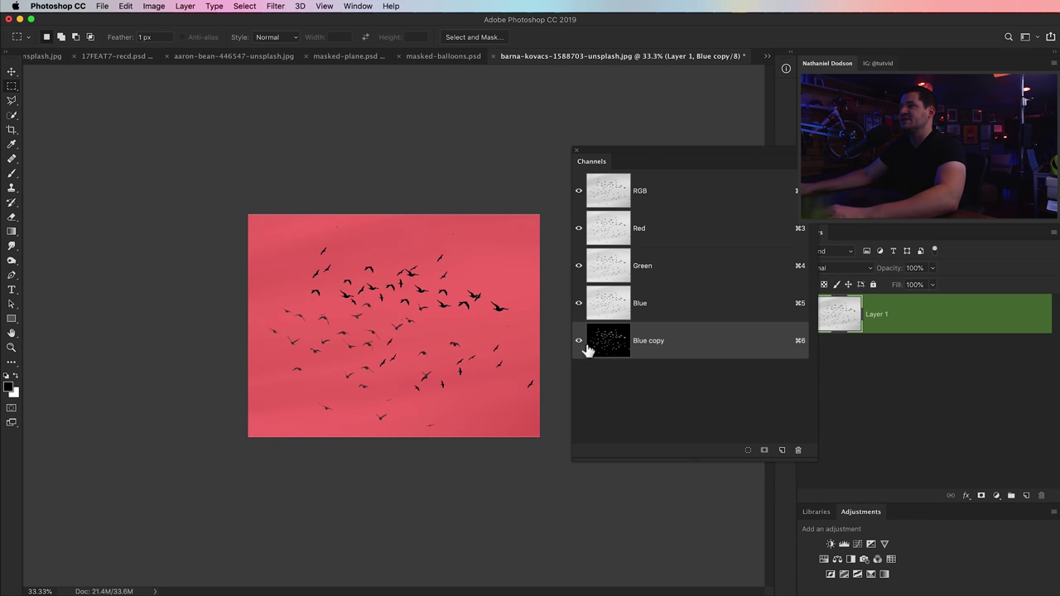
left_click(579, 340)
left_click(655, 189)
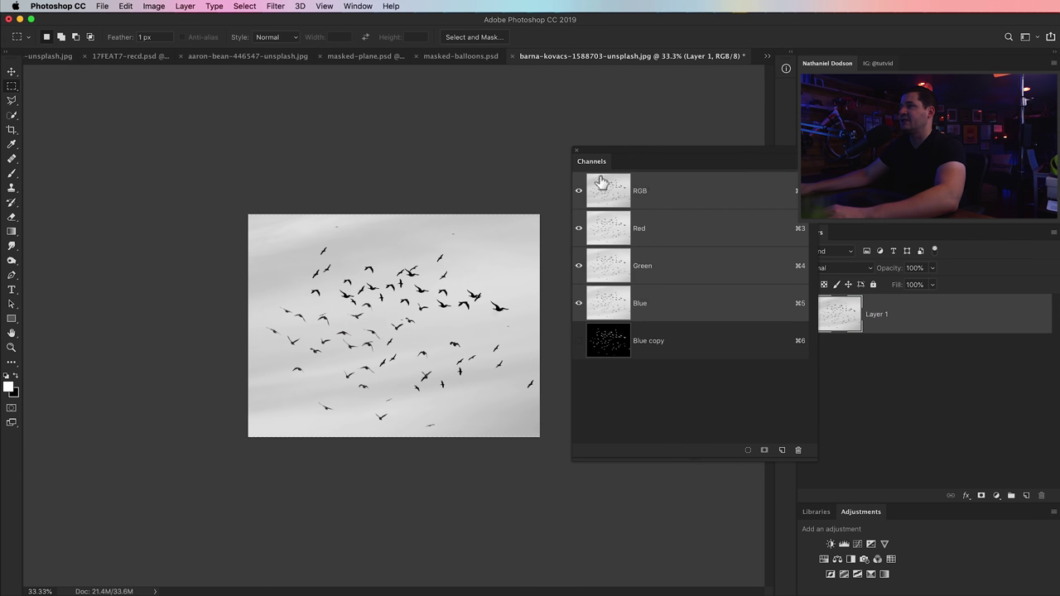
Load the Blue copy channel as a selection, copy the birds to a new layer and hide Layer 1
left_click(614, 344, "super")
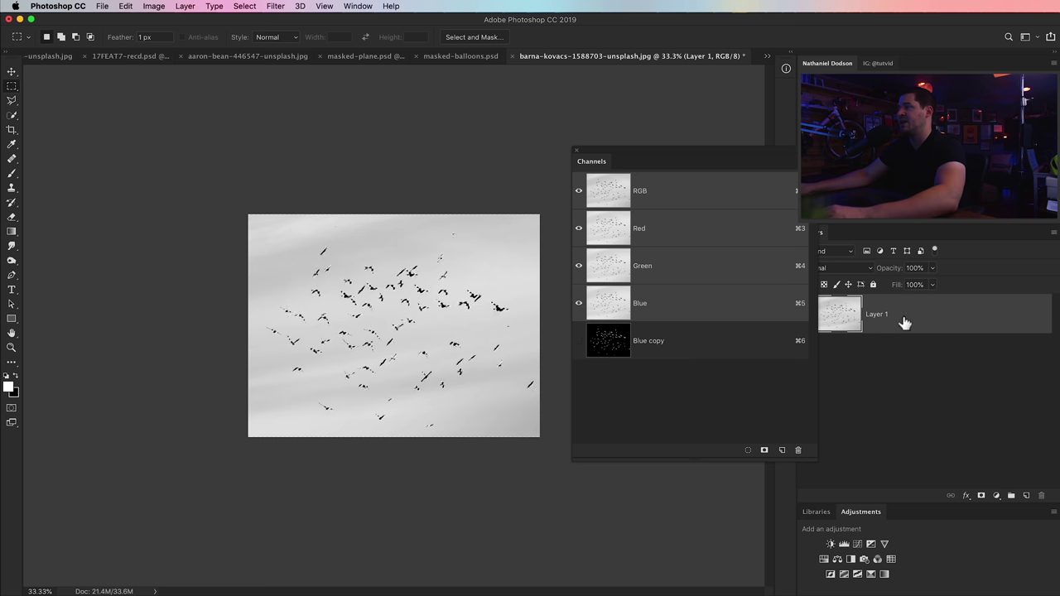
left_click(578, 151)
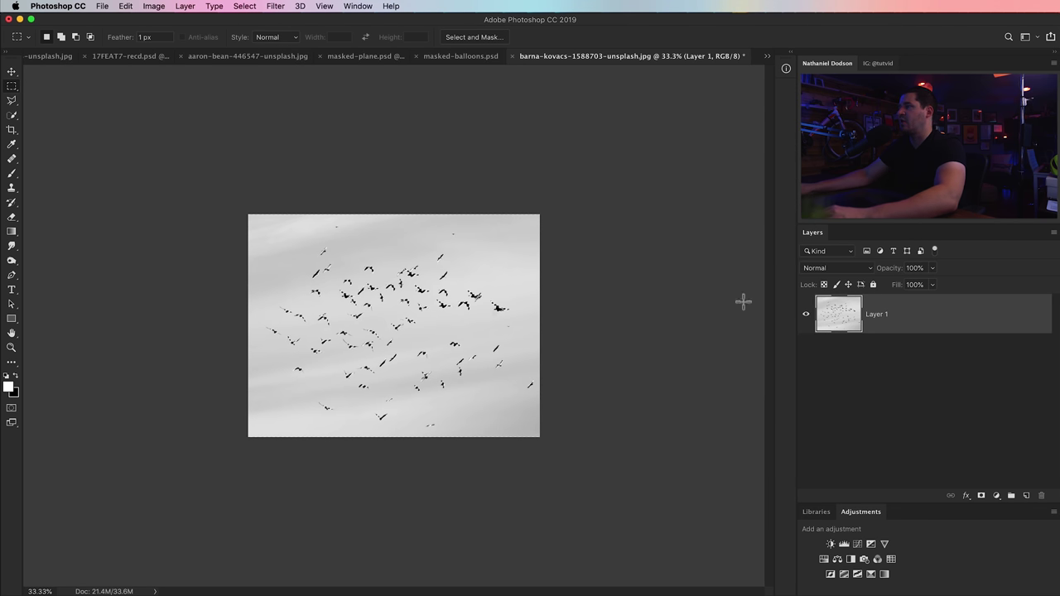
key("super+j")
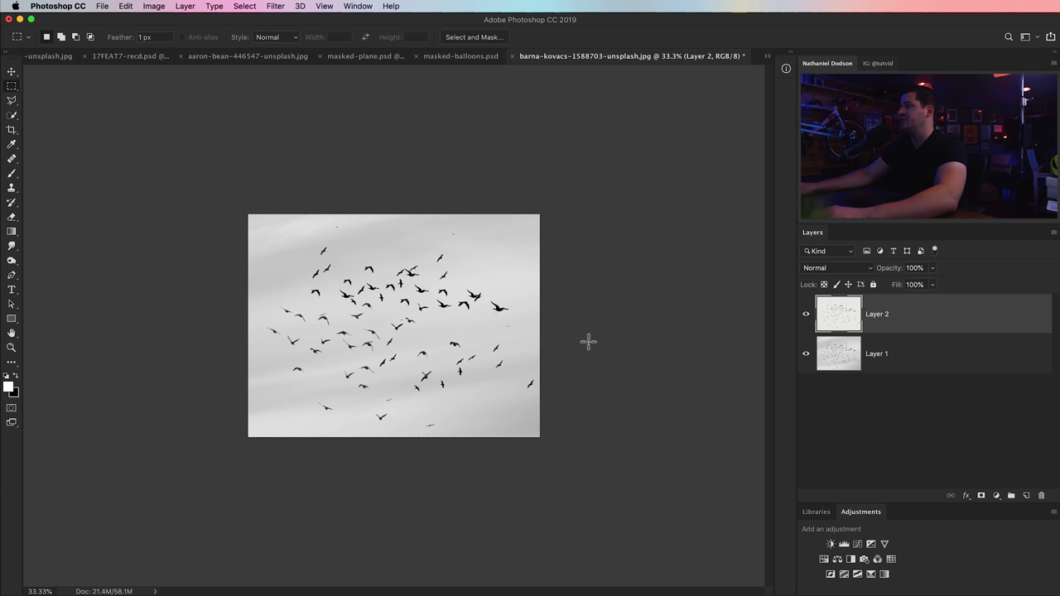
left_click(810, 357)
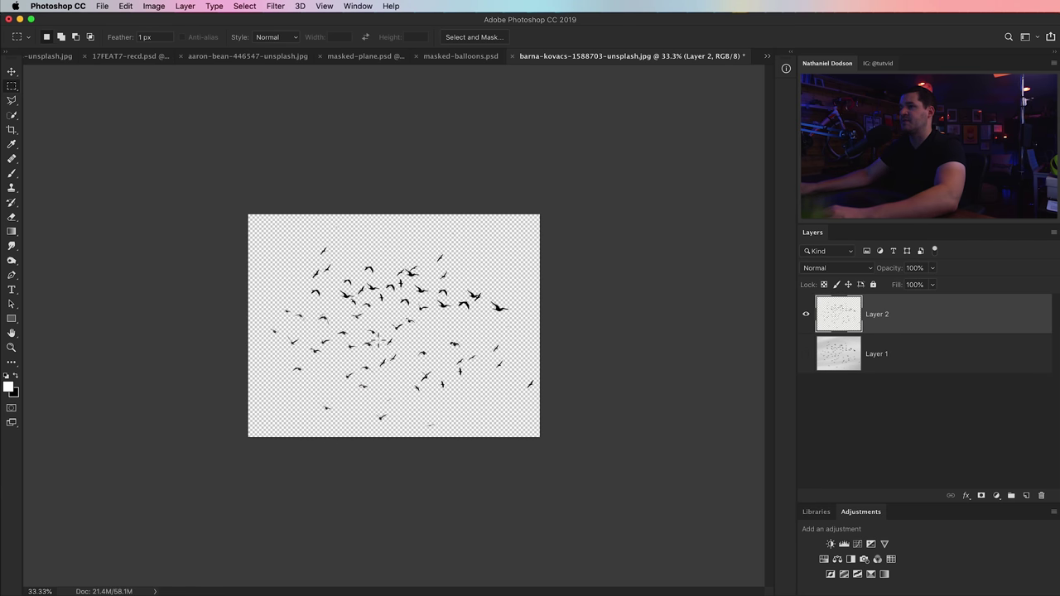
Move the isolated birds layer into 17FEAT7-recd.psd above the skyline and name it Birds
key("v")
left_click_drag(419, 306, 225, 52)
left_click_drag(139, 59, 139, 59)
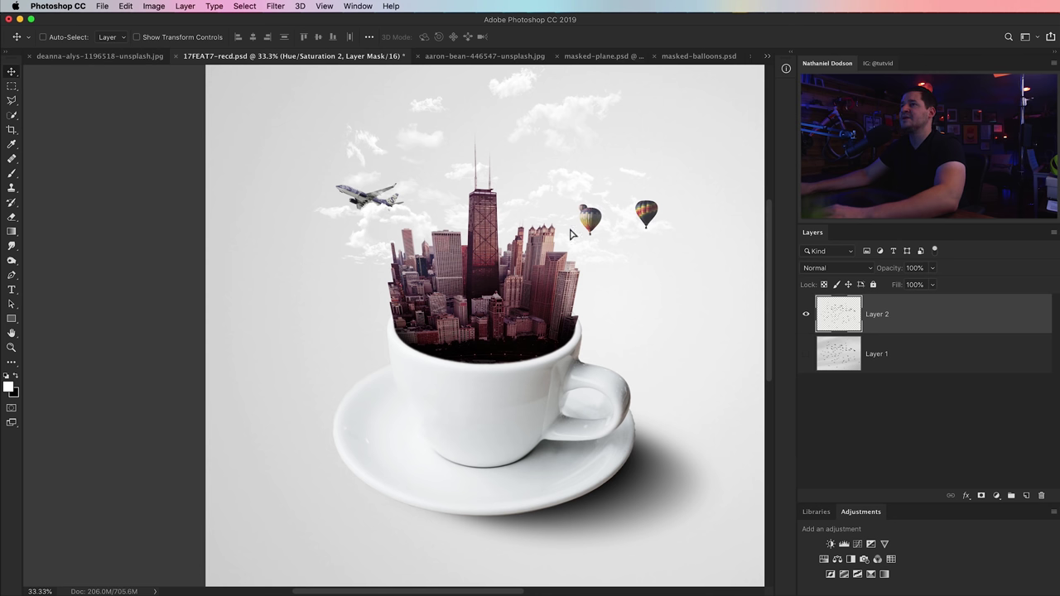
left_click_drag(570, 234, 499, 203)
key("Return")
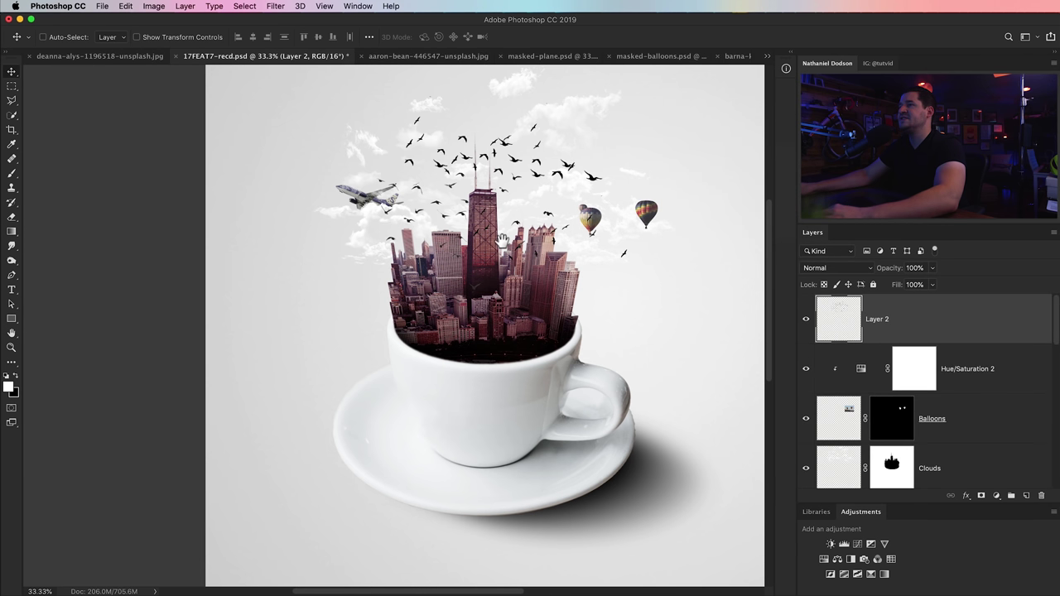
double_click(877, 318)
type("Birds")
key("Return")
Scale the birds down to about 42% and position them around the antennas of the tallest tower
key("super+t")
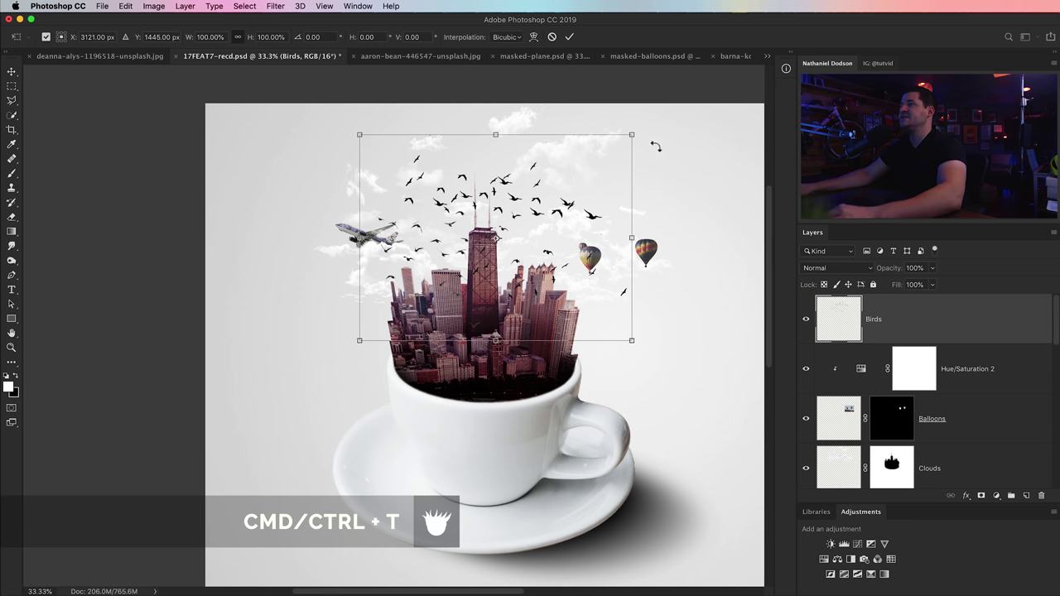
left_click_drag(633, 135, 545, 180)
mouse_move(530, 224)
left_mouse_down()
mouse_move(522, 197)
mouse_move(548, 175)
mouse_move(530, 220)
mouse_move(517, 222)
left_mouse_up()
left_click_drag(547, 185, 562, 179)
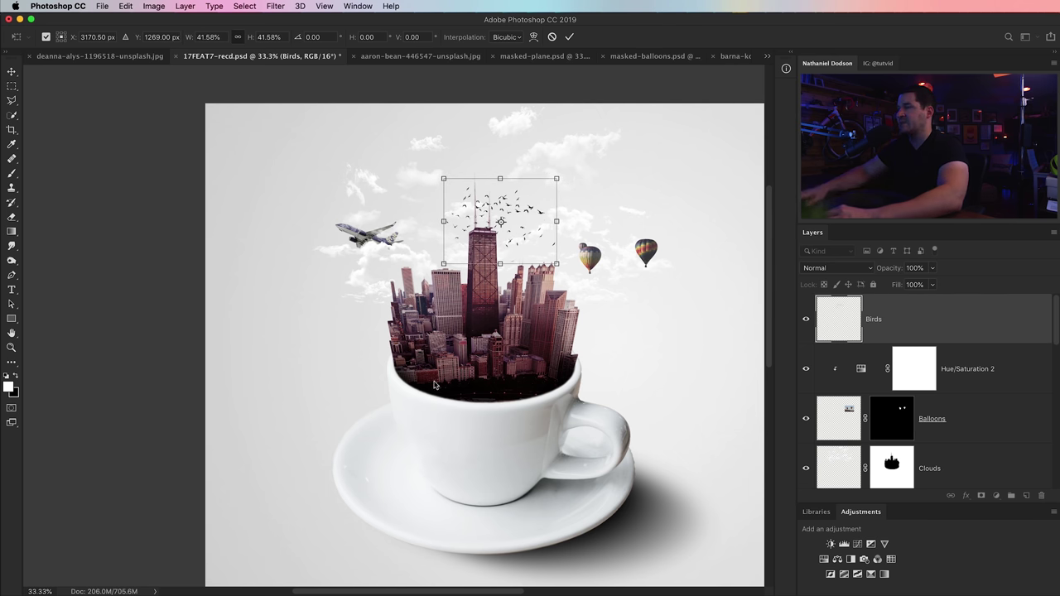
key("Return")
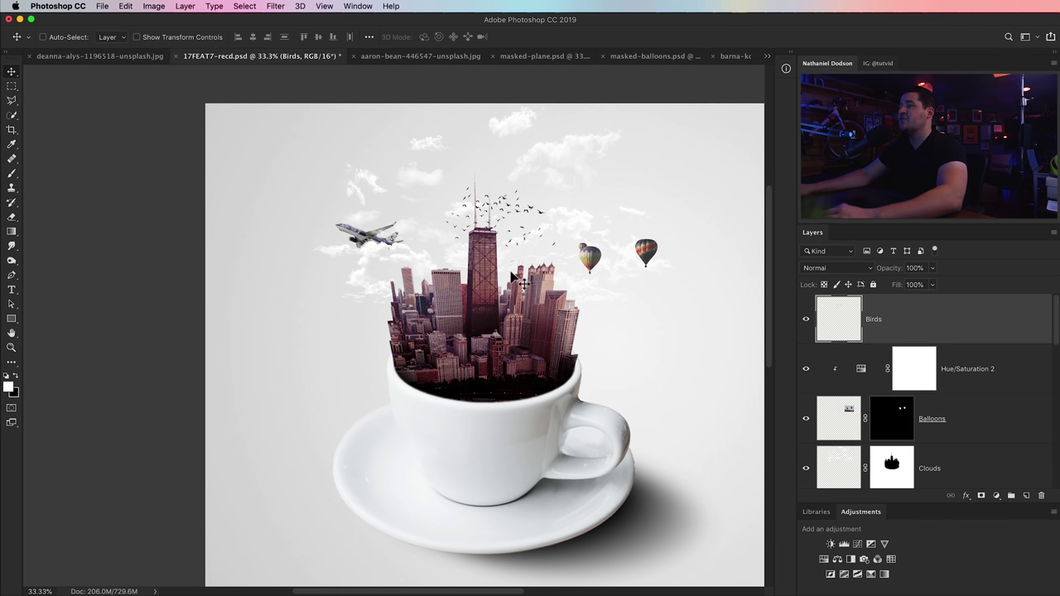
Add a new layer above the Birds layer and name it Sun
key("ctrl+minus")
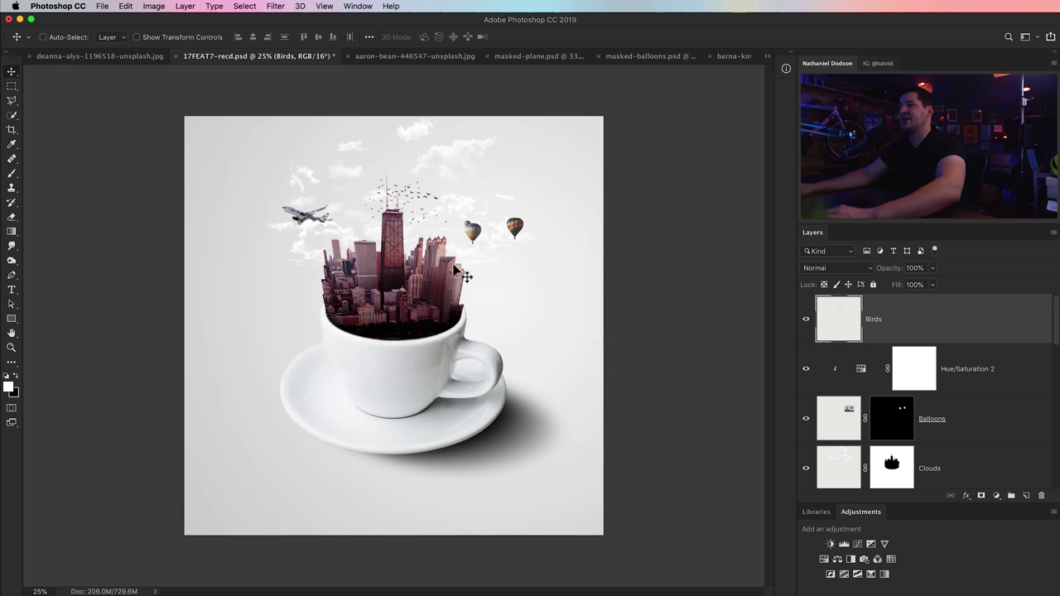
left_click(1026, 496)
double_click(880, 321)
type("Sun")
key("Return")
Set up the Brush tool with the Soft Mechanical 500 pixels preset at a size of 1250 px
key("b")
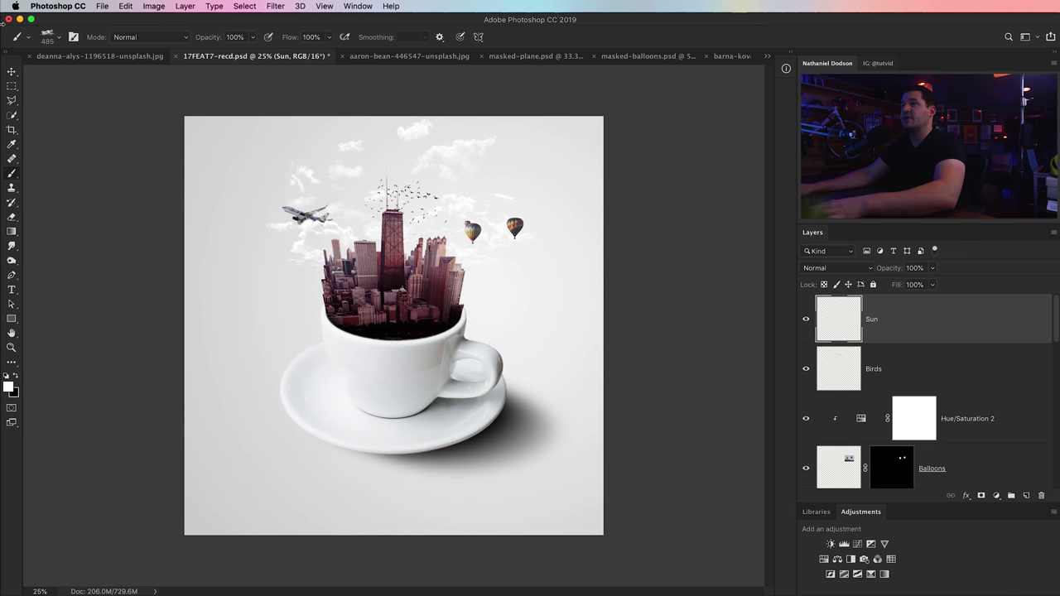
right_click(311, 279)
scroll(422, 317, "up", 15)
scroll(423, 318, "down", 6)
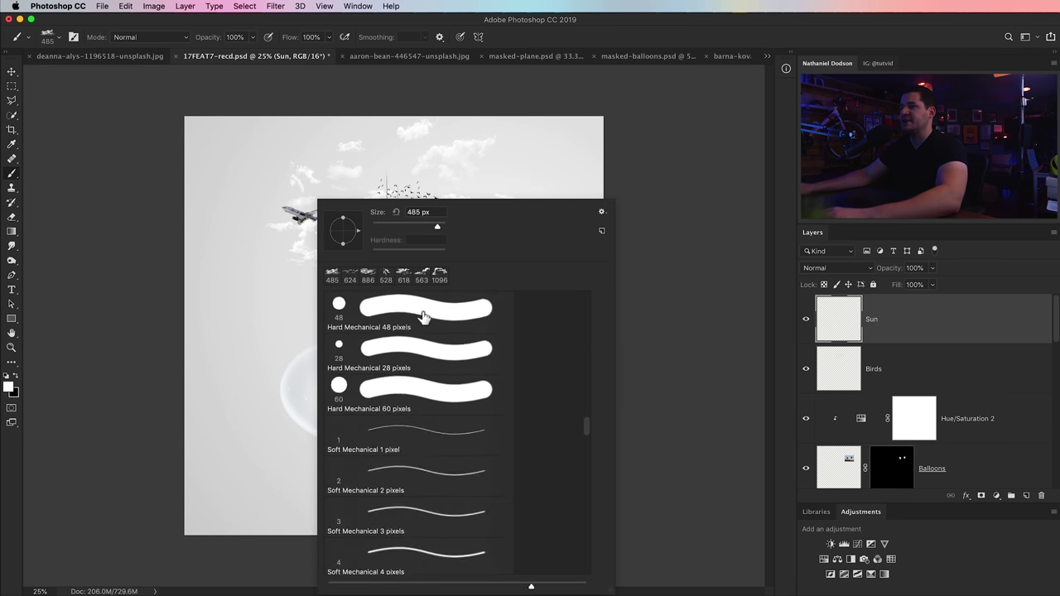
scroll(422, 318, "down", 2)
left_click(410, 447)
left_click(415, 212)
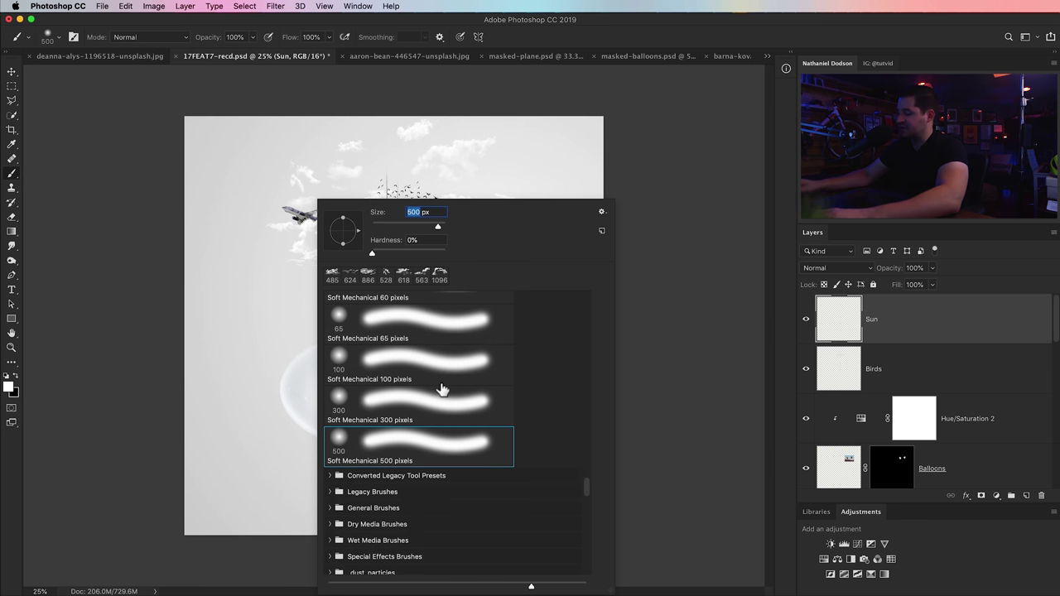
type("1250")
left_click(69, 287)
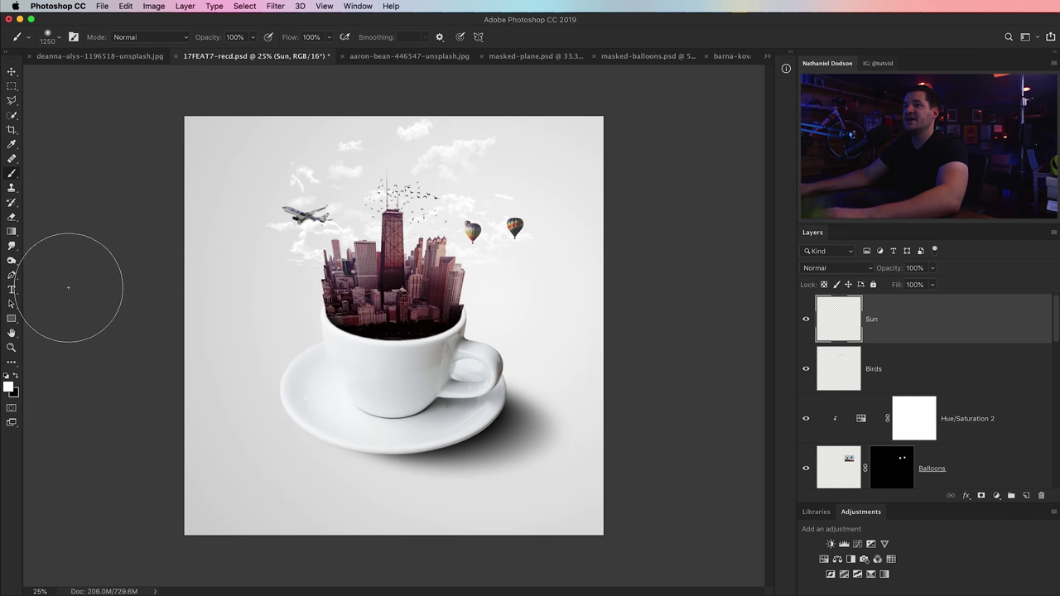
Paint a soft white glow beside the tallest tower on the Sun layer and enlarge it around its centre
left_click(405, 251)
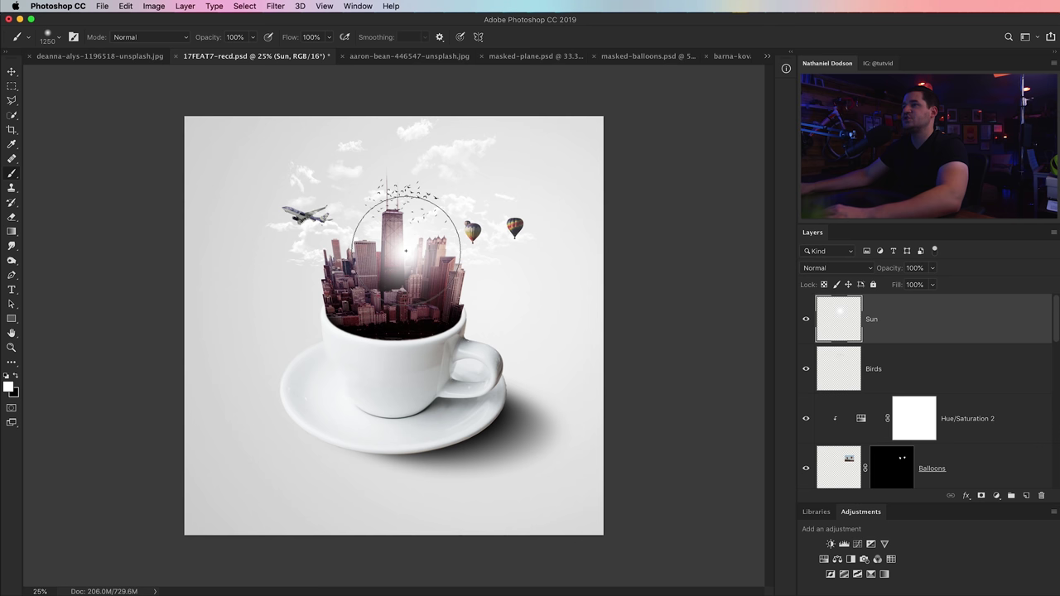
left_click(406, 250)
key("ctrl+t")
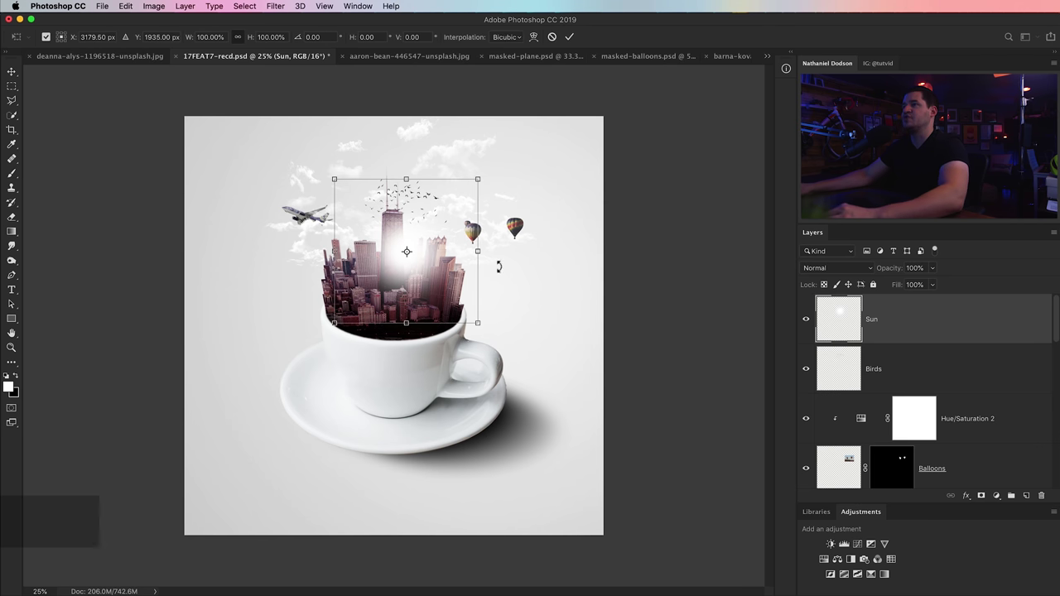
left_click_drag(478, 179, 533, 147)
key("Return")
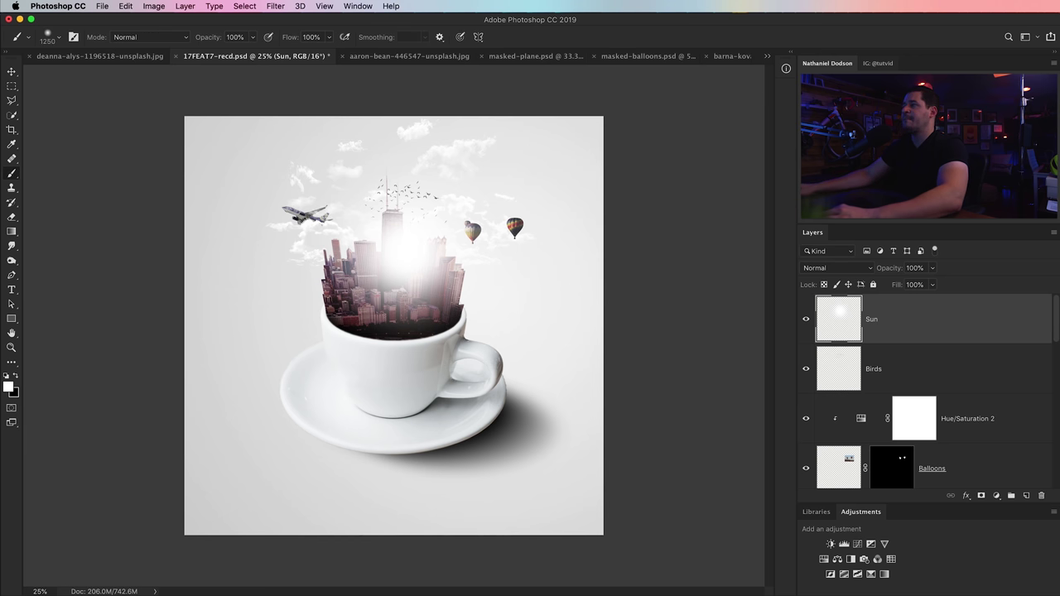
Duplicate the Sun layer, hide the upper copy and select the lower one
key("ctrl+j")
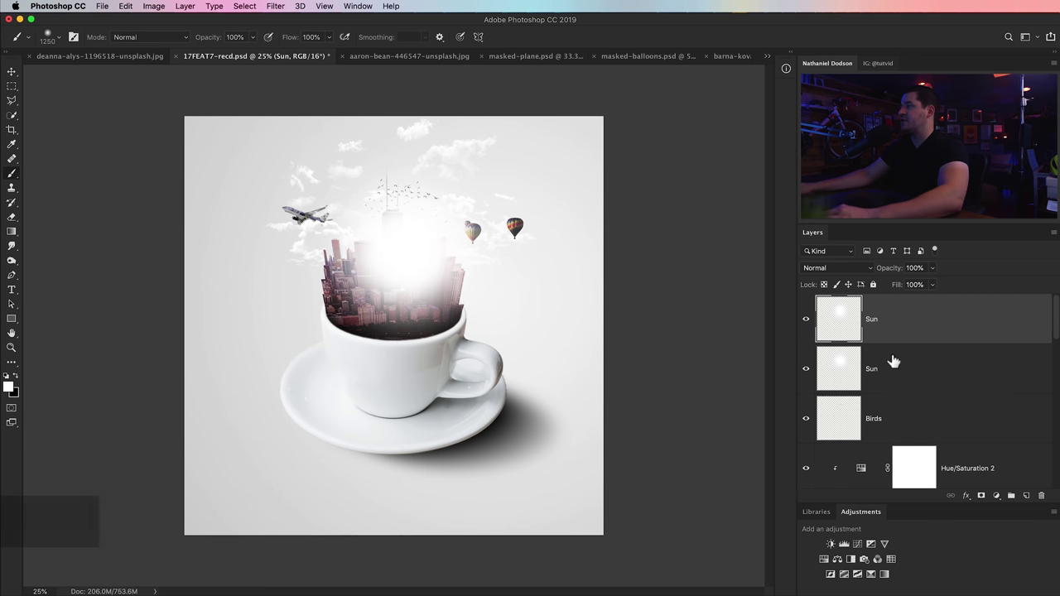
left_click(805, 319)
left_click(838, 365)
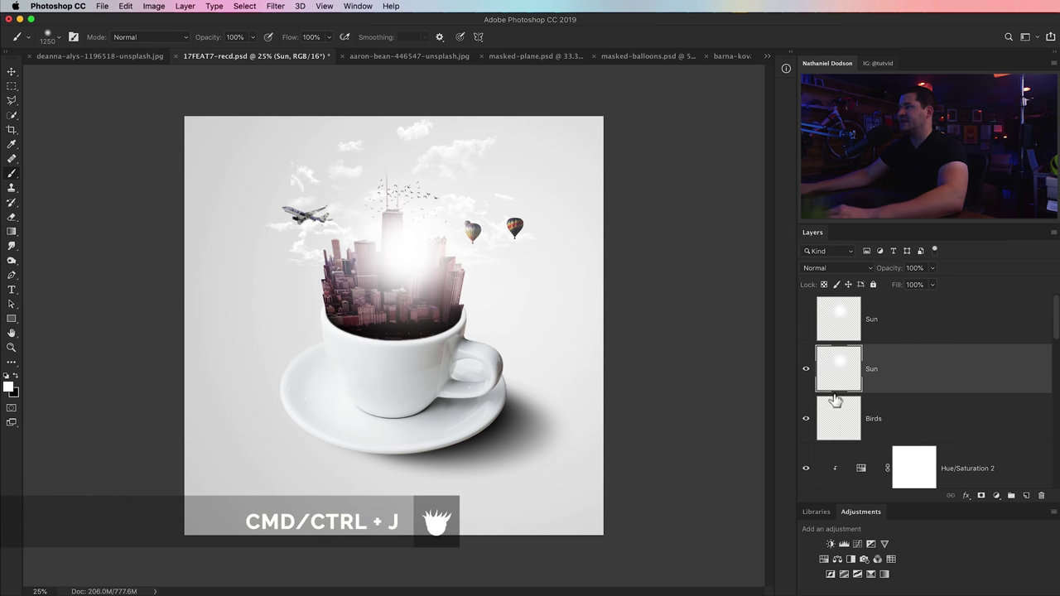
Colorize the lower Sun layer orange using Hue/Saturation with hue 23, saturation +100 and lightness -41
key("ctrl+u")
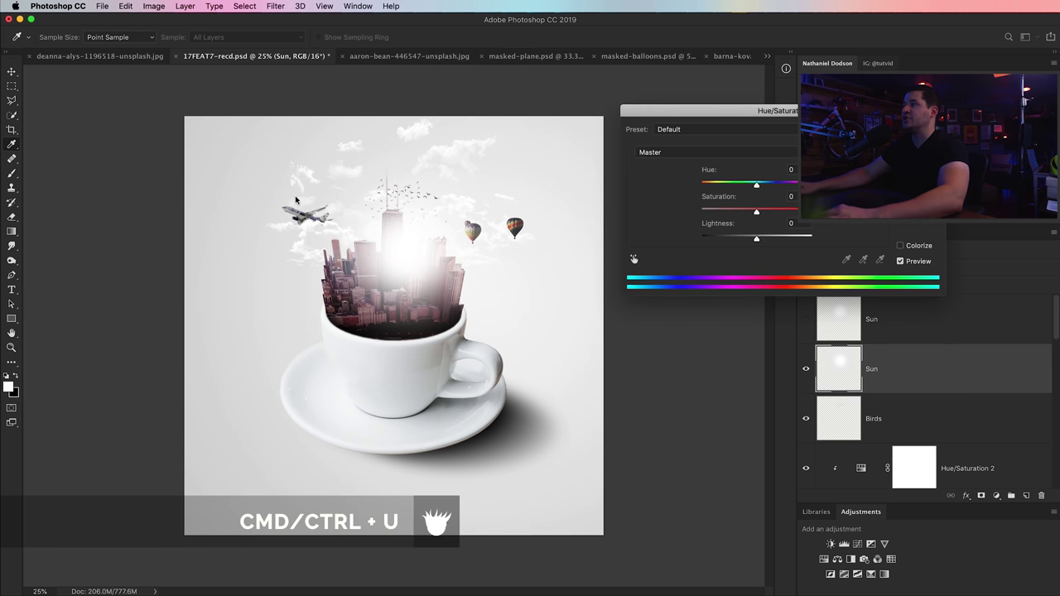
left_click_drag(802, 111, 792, 185)
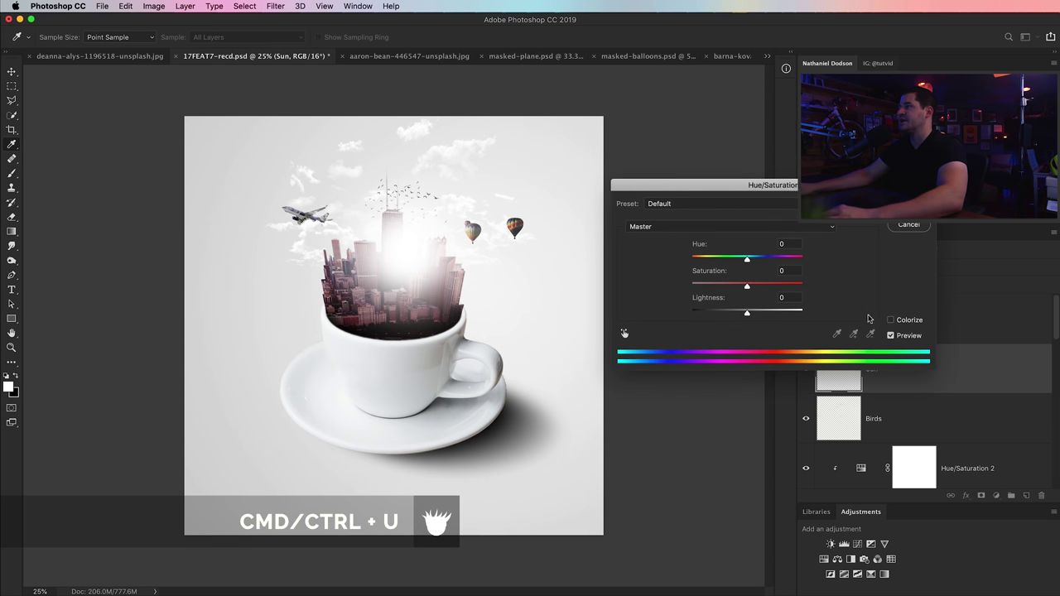
left_click(892, 320)
left_click_drag(746, 317, 815, 289)
left_click_drag(692, 259, 700, 261)
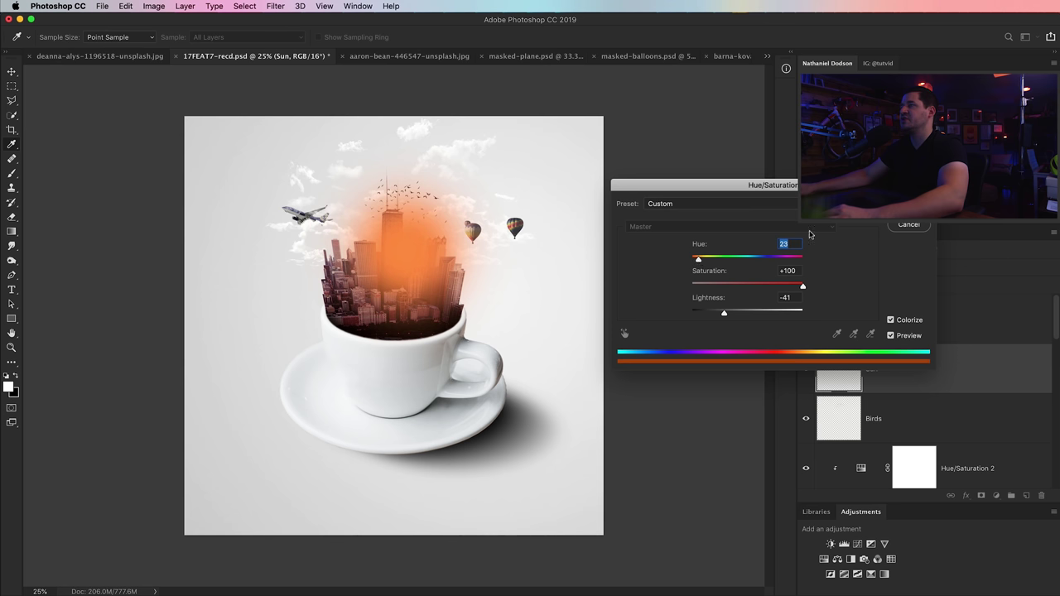
key("Return")
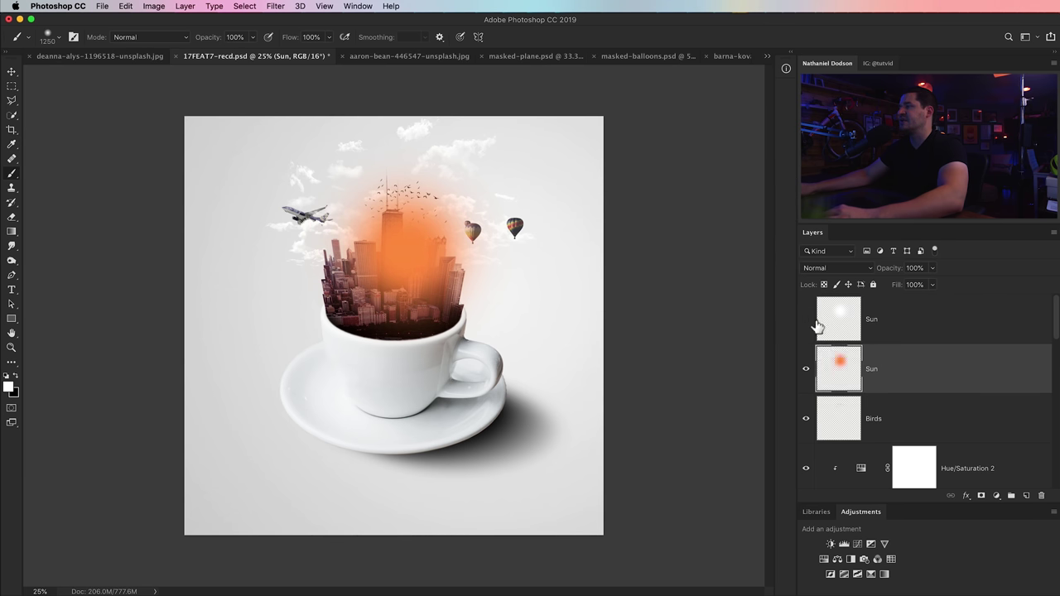
Show the upper white Sun layer and scale it down to about 65% inside the orange glow
left_click(806, 320)
left_click(846, 325)
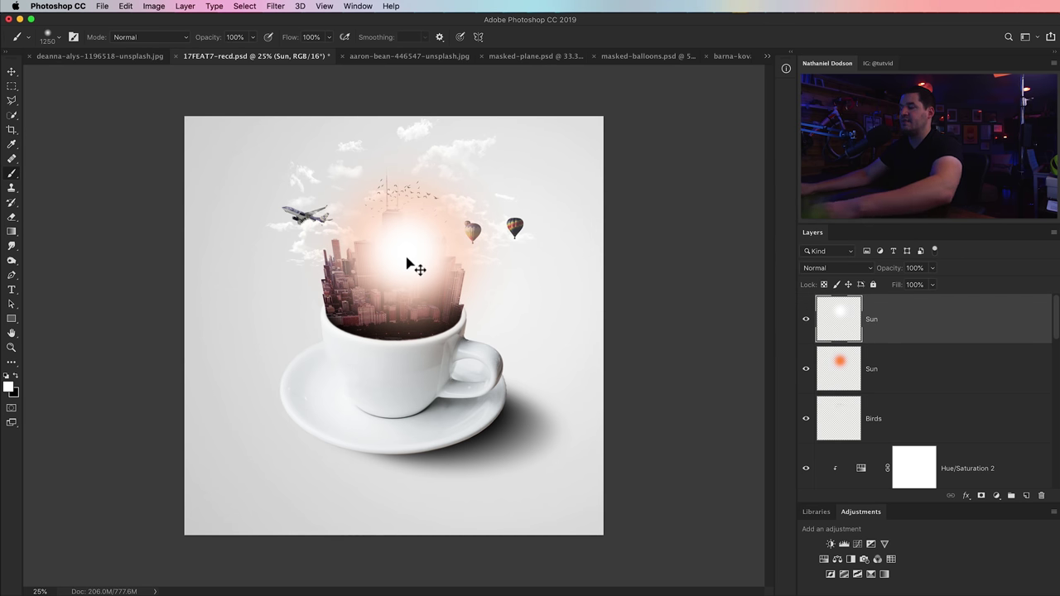
key("super+t")
left_click_drag(519, 144, 472, 170)
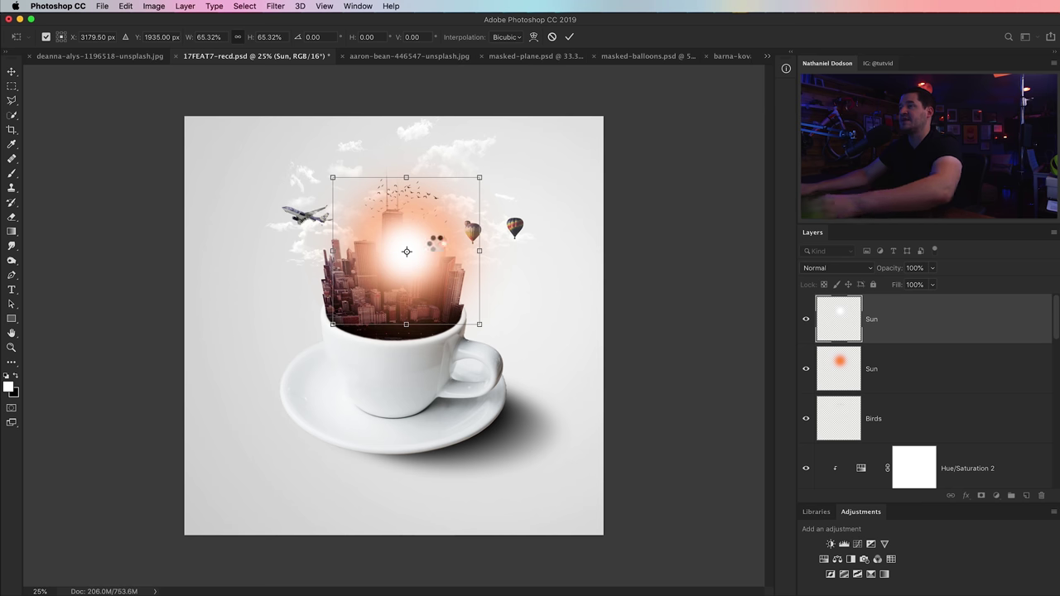
key("Return")
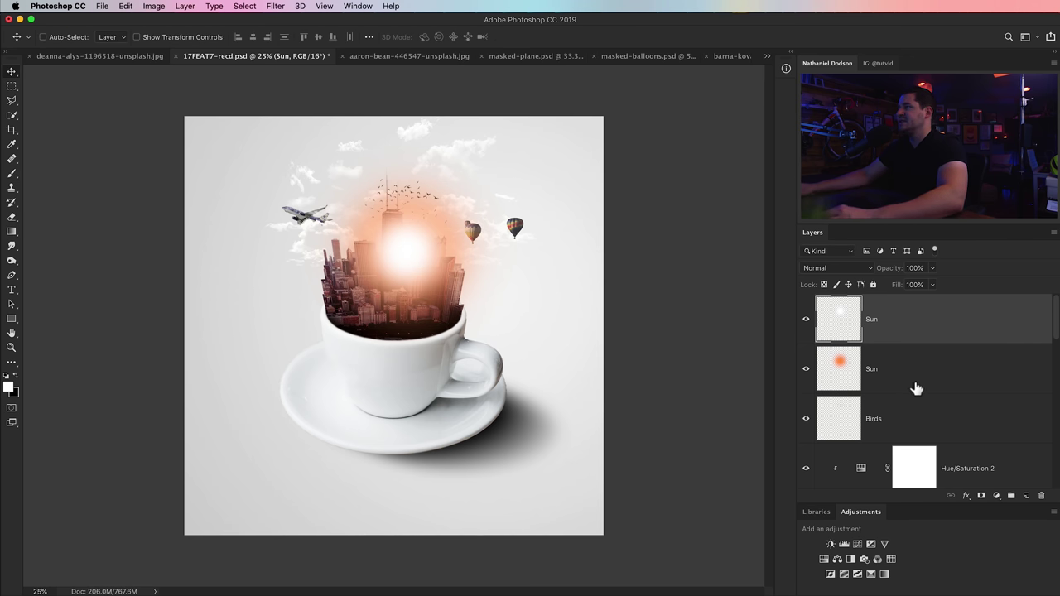
Set the lower orange Sun layer's blend mode to Screen and the upper white Sun layer's to Linear Dodge (Add)
left_click(888, 380)
left_click(826, 265)
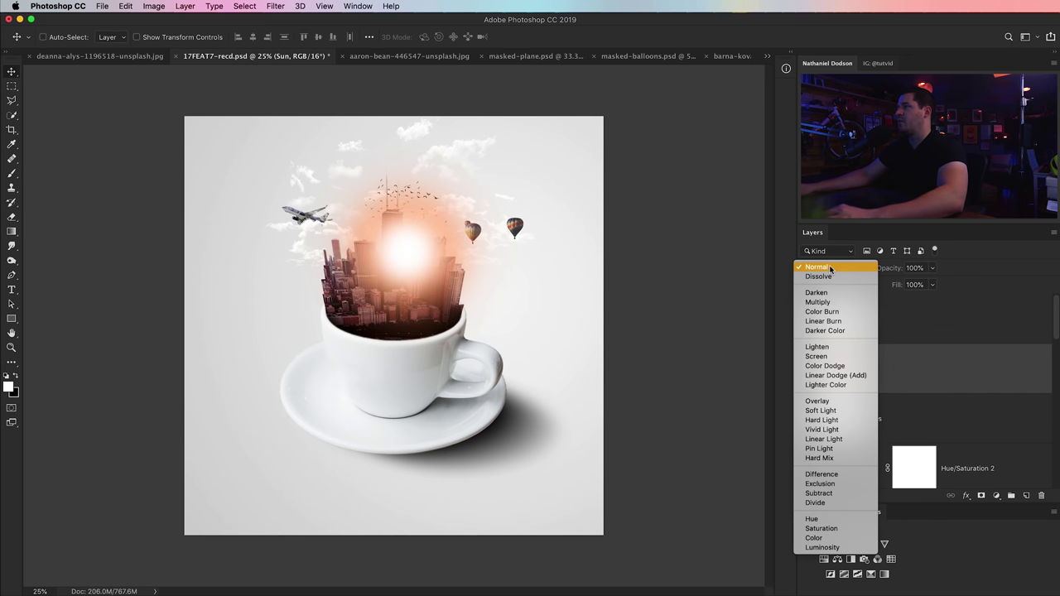
left_click(818, 357)
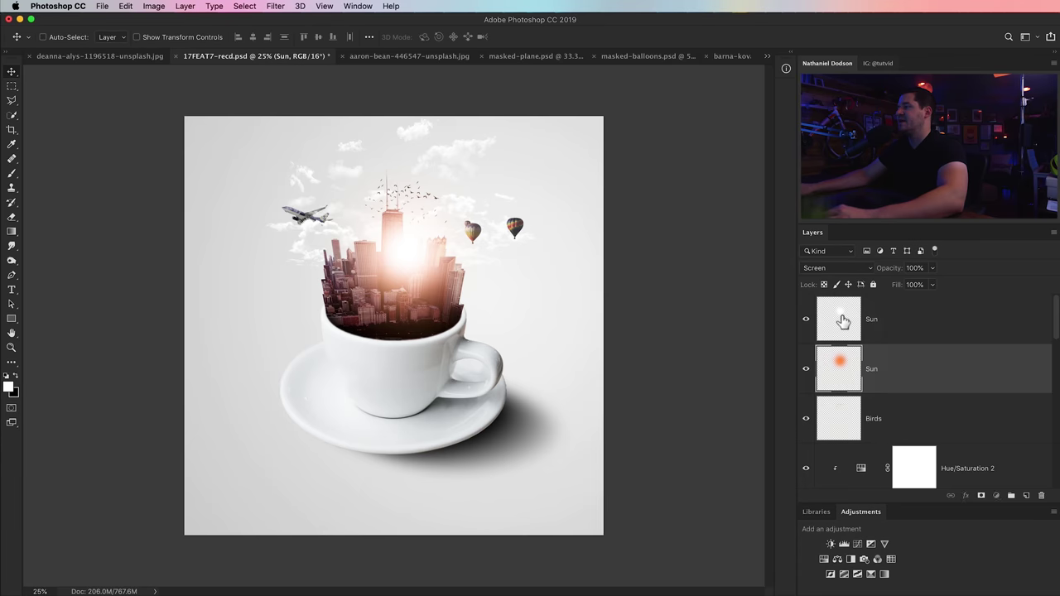
left_click(849, 321)
left_click(853, 269)
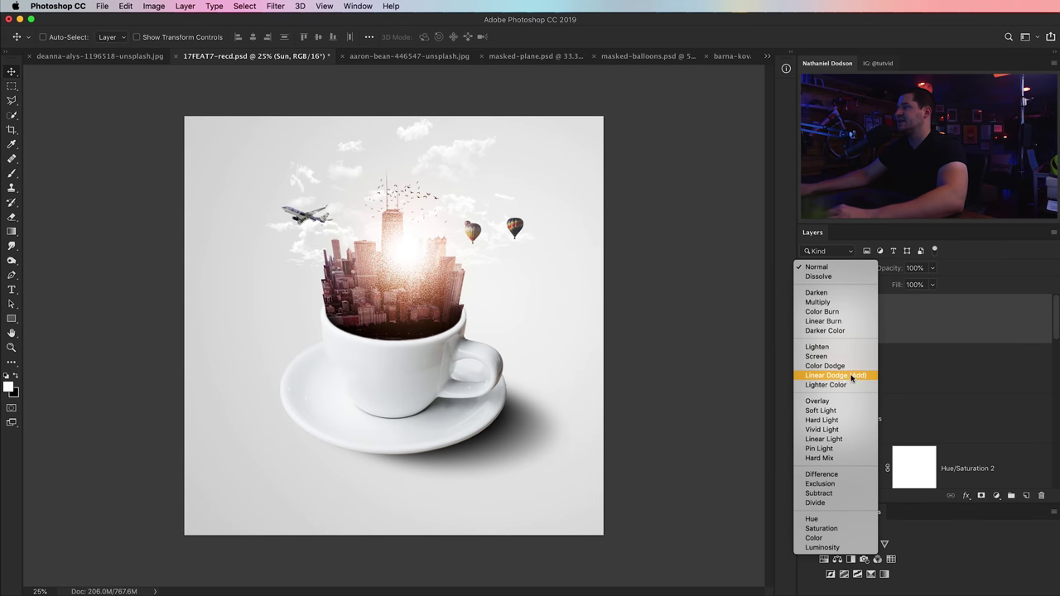
key("Escape")
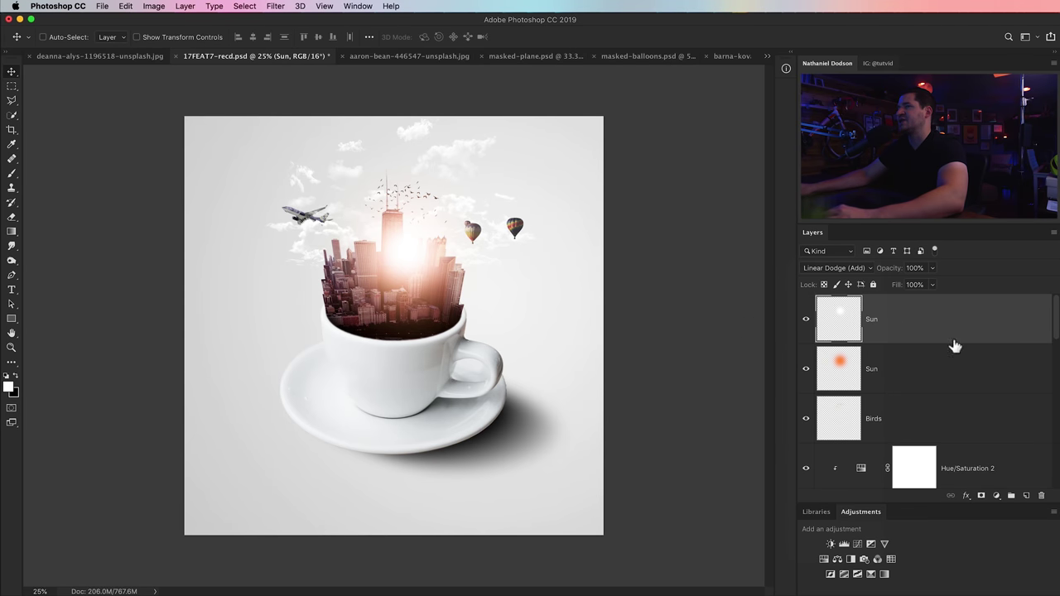
Turn off Transparency Shapes Layer in the upper Sun layer's blending options and reduce its fill opacity
double_click(910, 314)
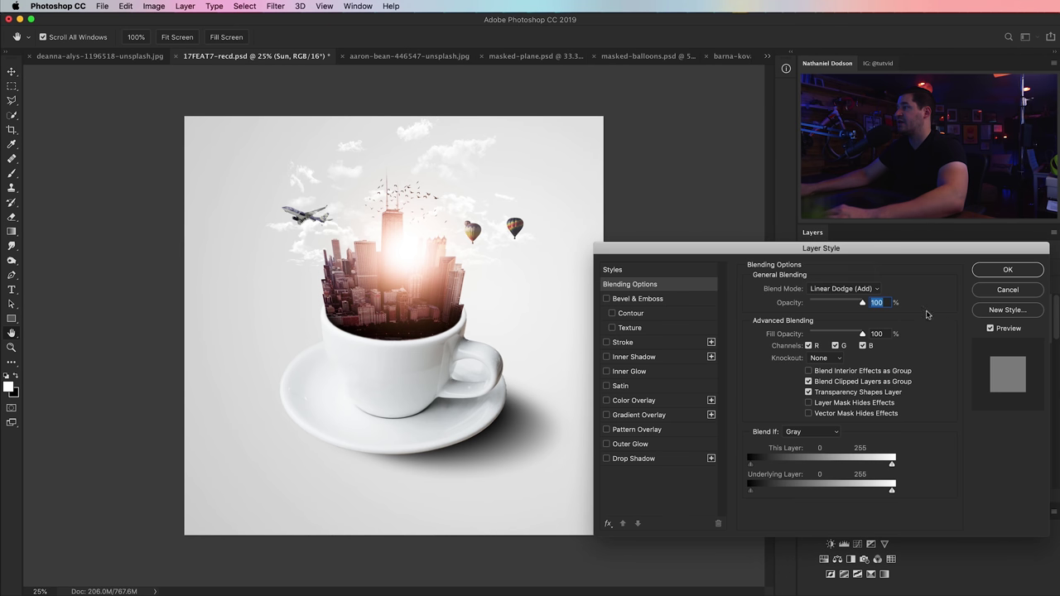
left_click_drag(862, 256, 812, 137)
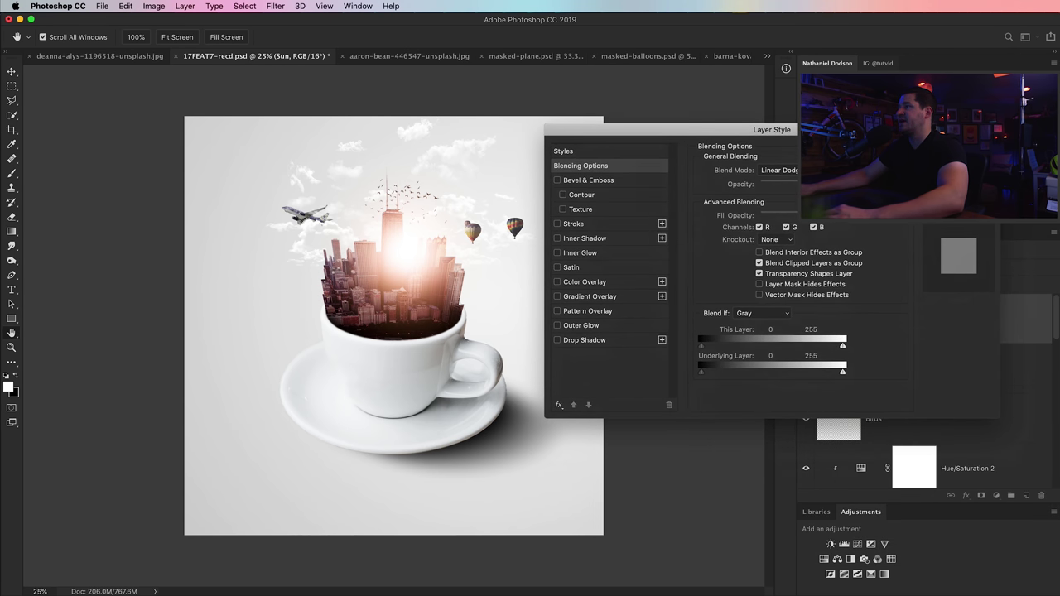
left_click(760, 274)
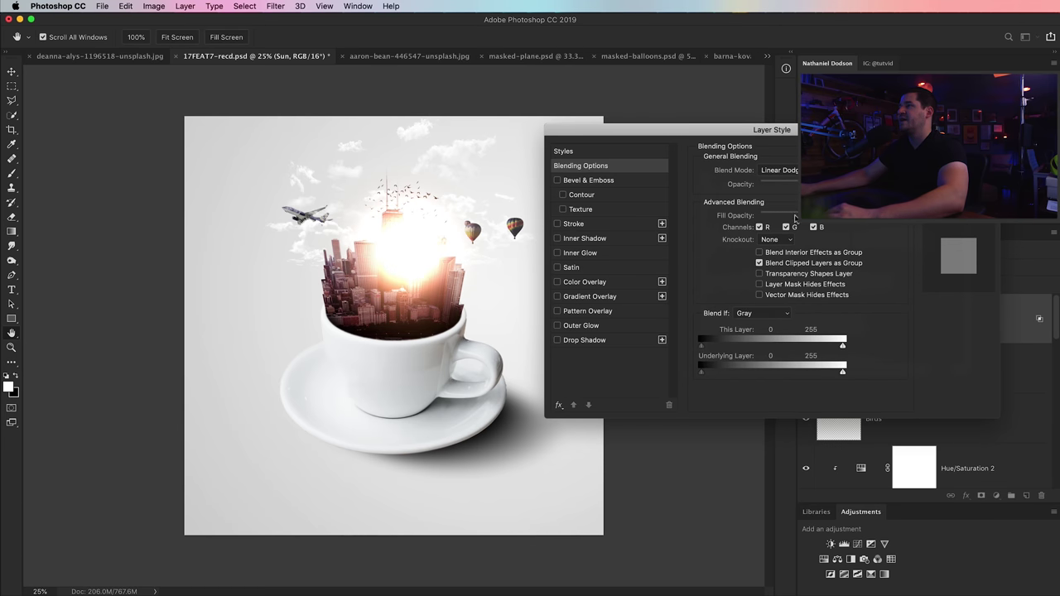
left_click_drag(831, 215, 777, 216)
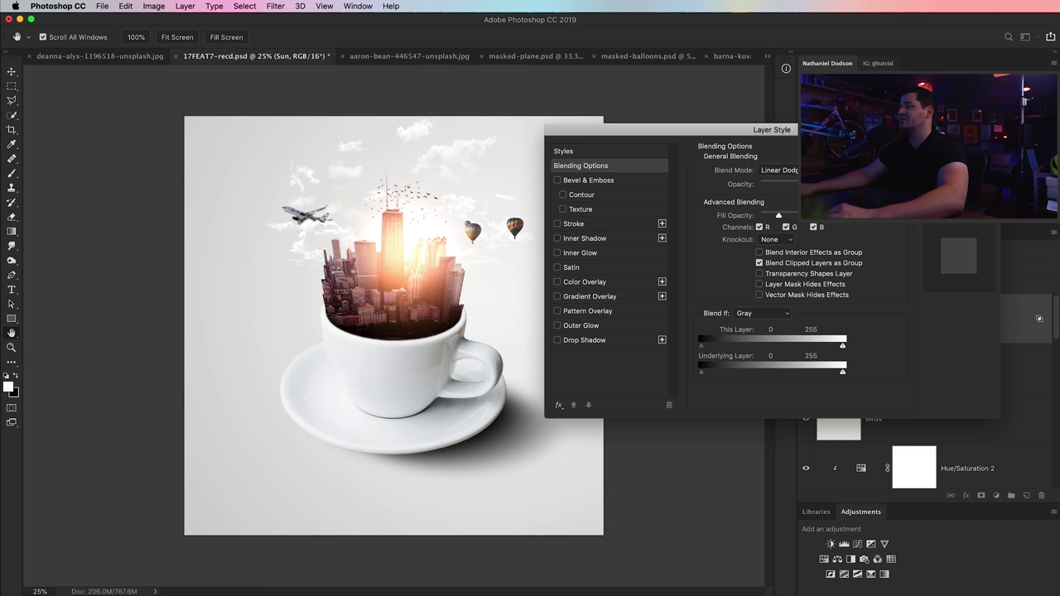
key("Return")
Set the orange Sun layer's opacity to 53% and the white Sun layer's fill to 24%
left_click(922, 362)
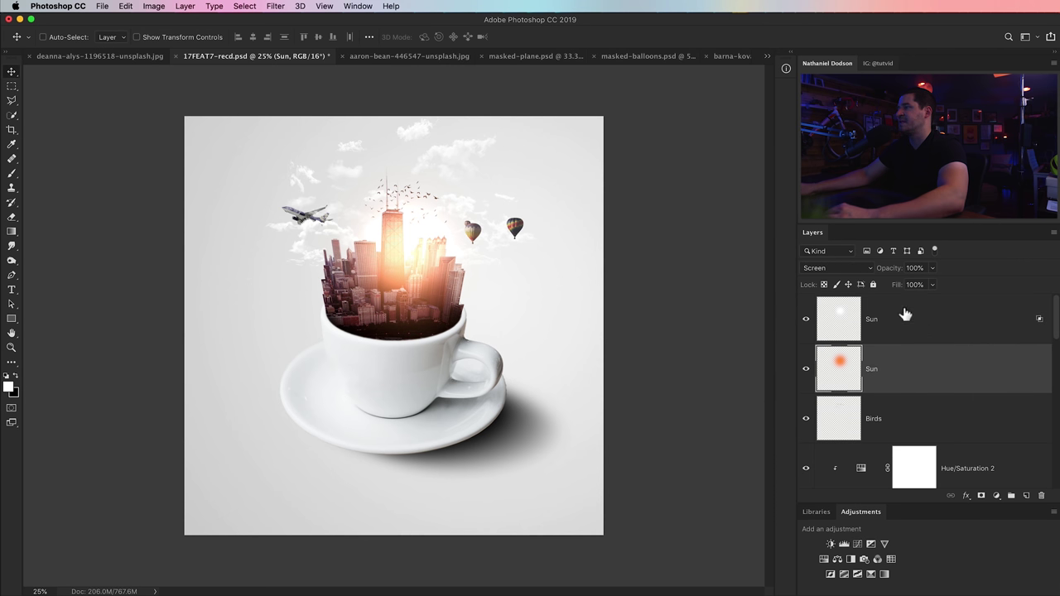
mouse_move(895, 277)
left_mouse_down()
mouse_move(863, 271)
mouse_move(889, 287)
left_mouse_up()
left_click(870, 331)
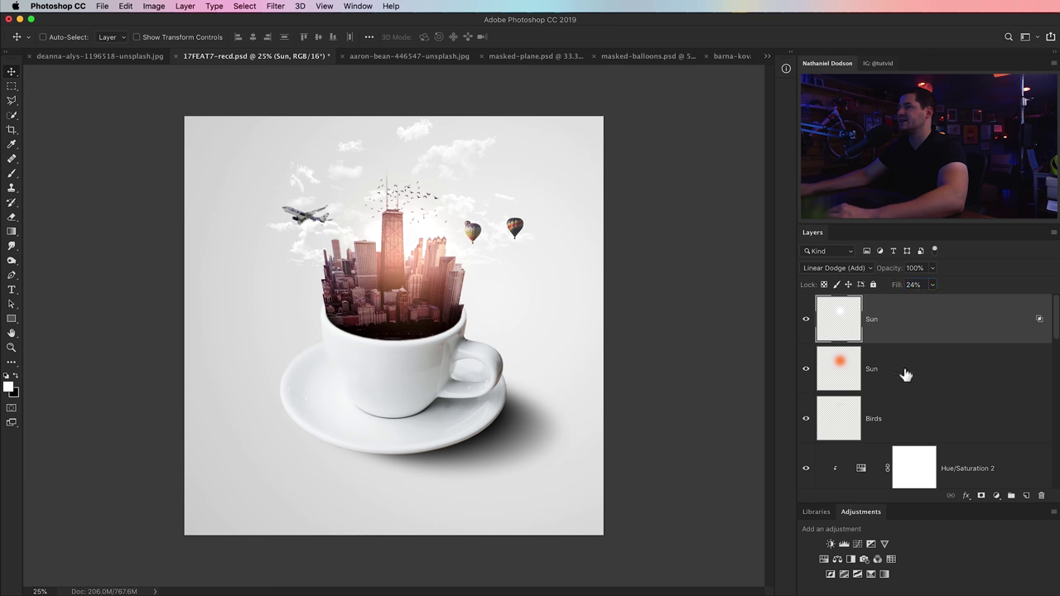
Compare the glow with the white Sun layer hidden and shown, and set the orange Sun layer's opacity to 59%
left_click(807, 320)
left_click(807, 369)
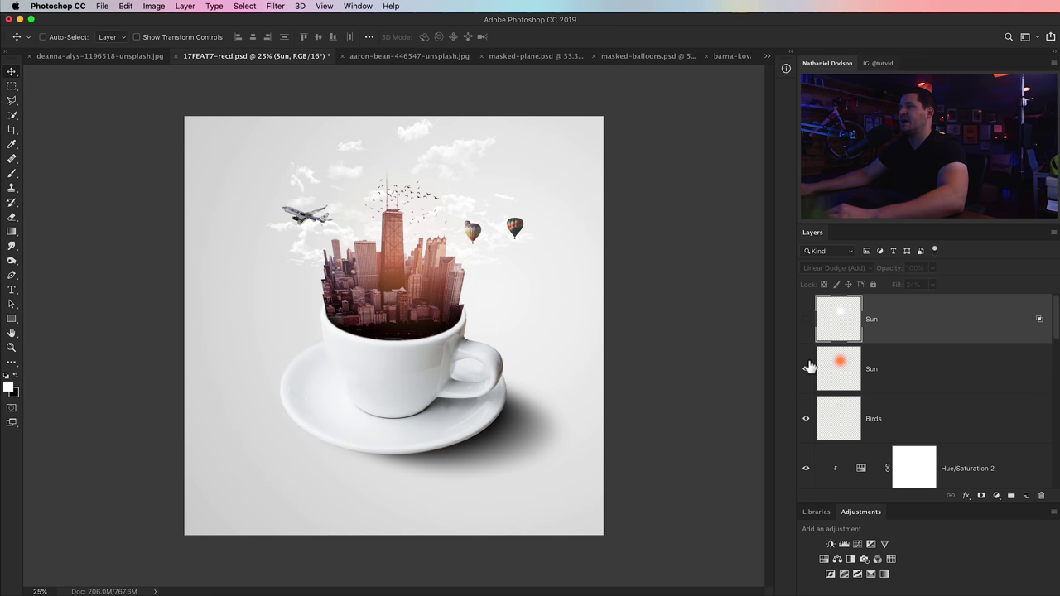
left_click(806, 321)
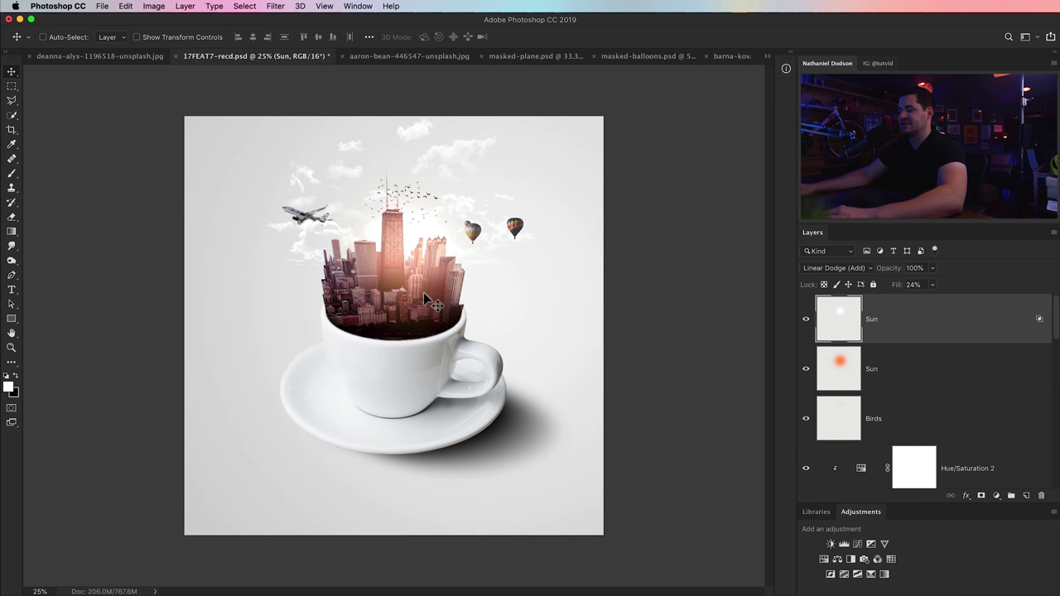
left_click(911, 364)
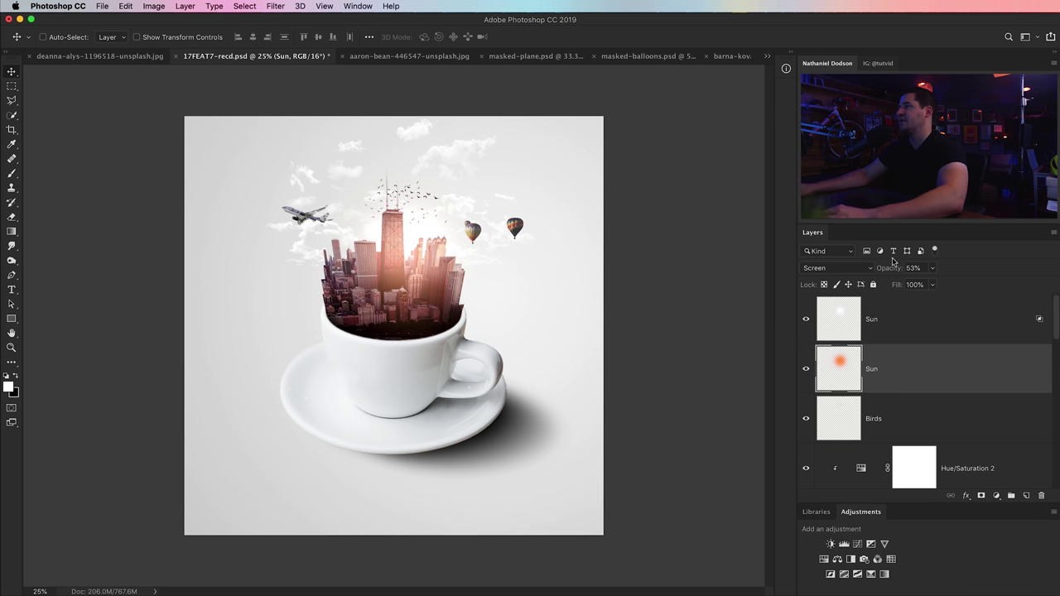
left_click_drag(888, 272, 893, 274)
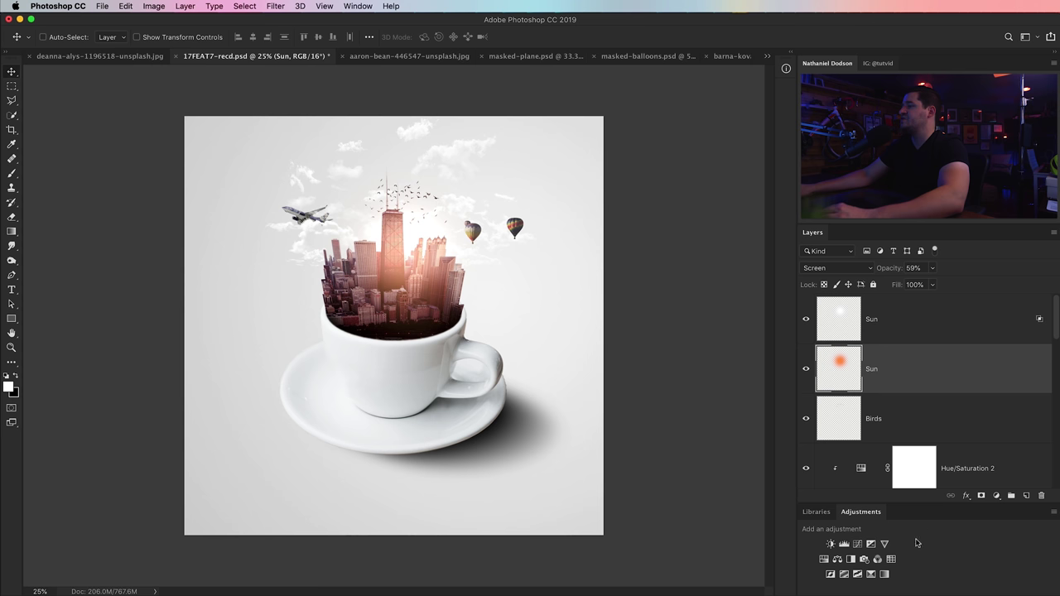
Add a Color Lookup adjustment above the Sun layers and load the Fuji F125 Kodak 2395 (by Adobe).cube 3D LUT
left_click(896, 334)
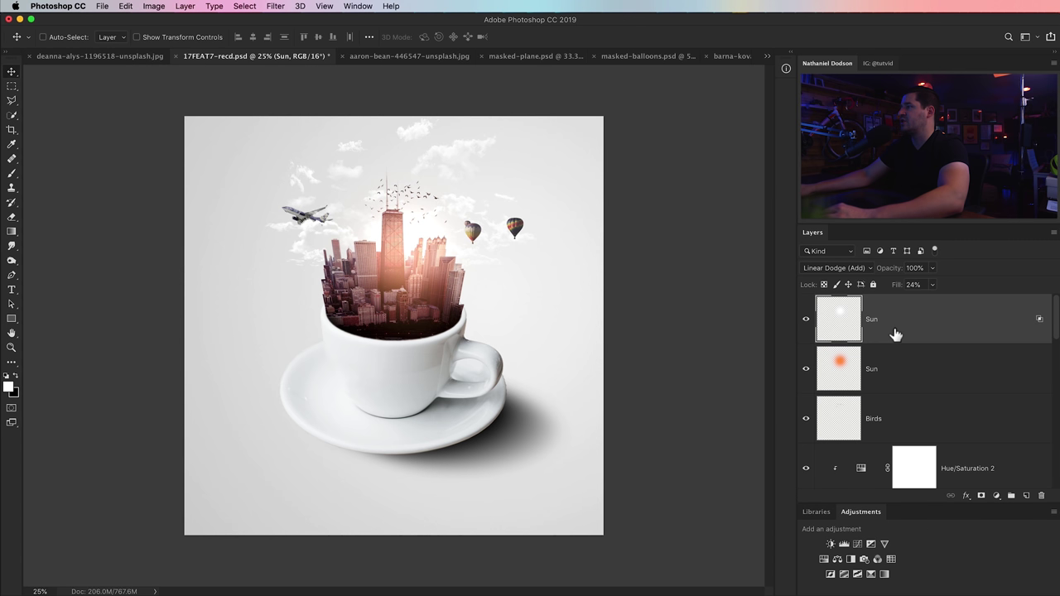
left_click(891, 560)
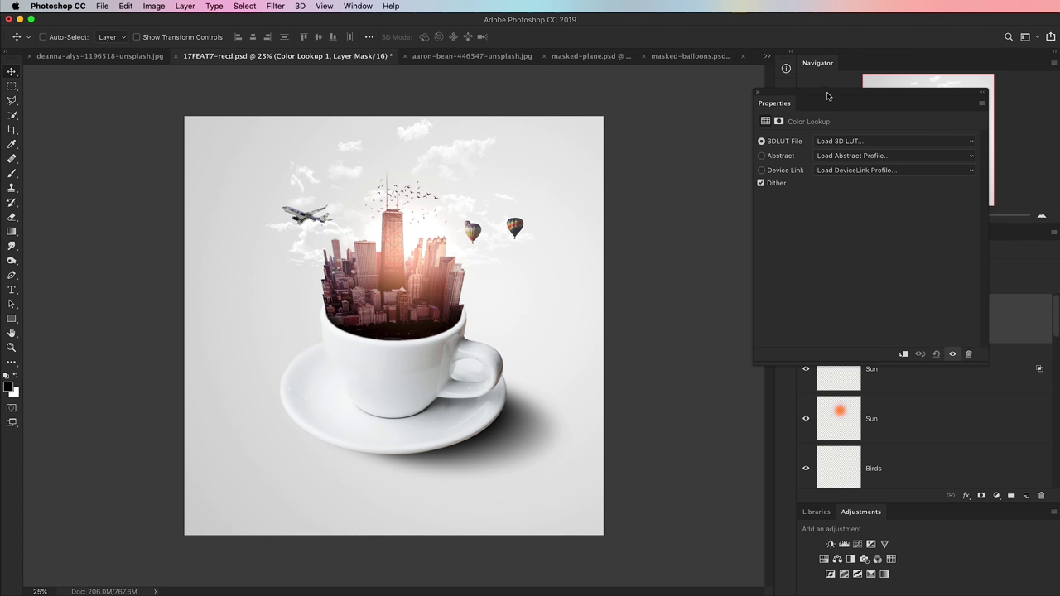
left_click_drag(827, 96, 664, 103)
left_click(678, 152)
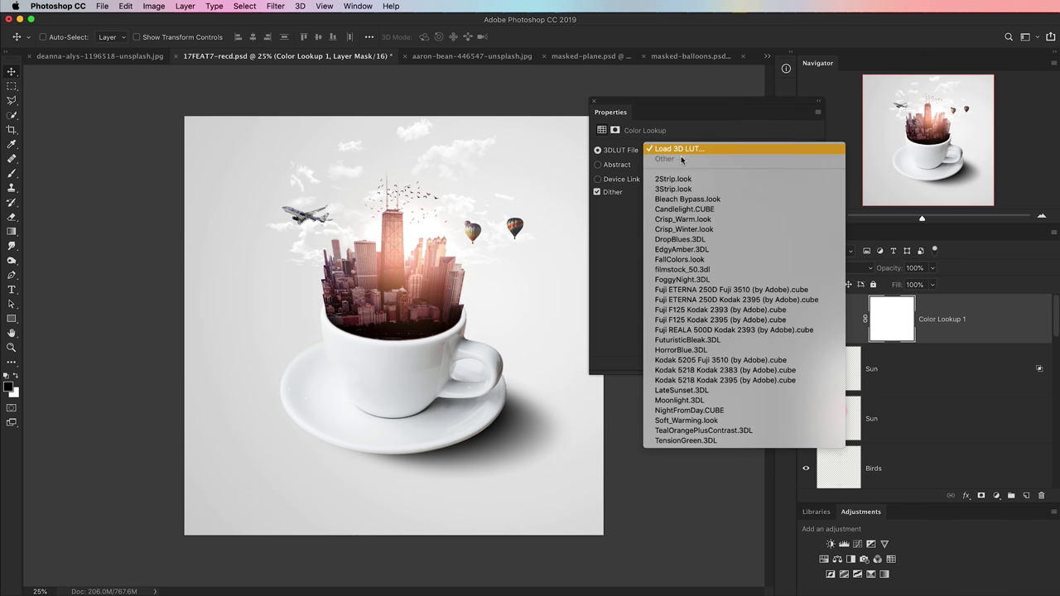
left_click(718, 381)
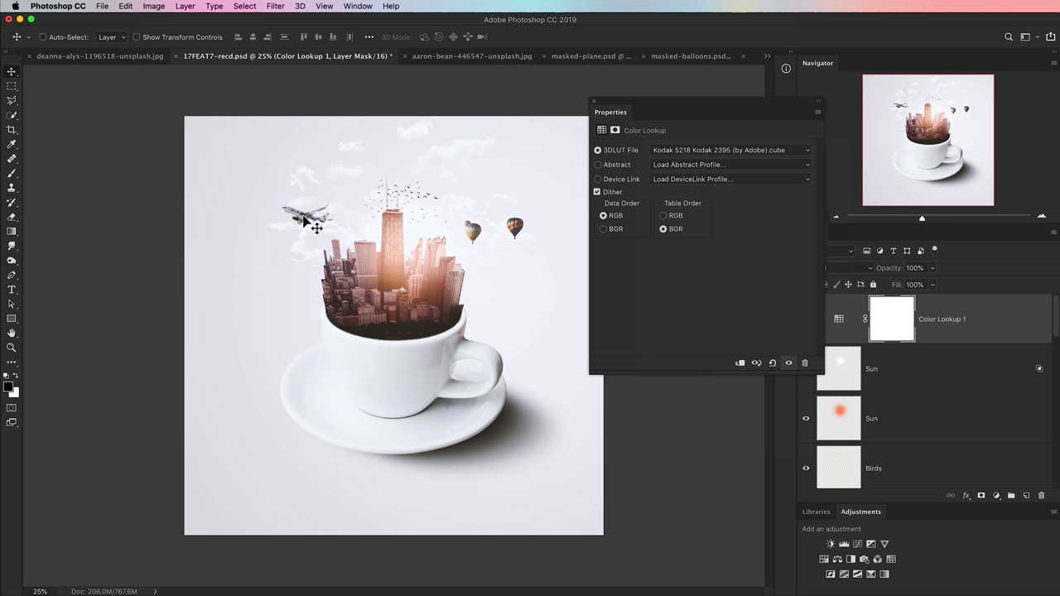
left_click(692, 152)
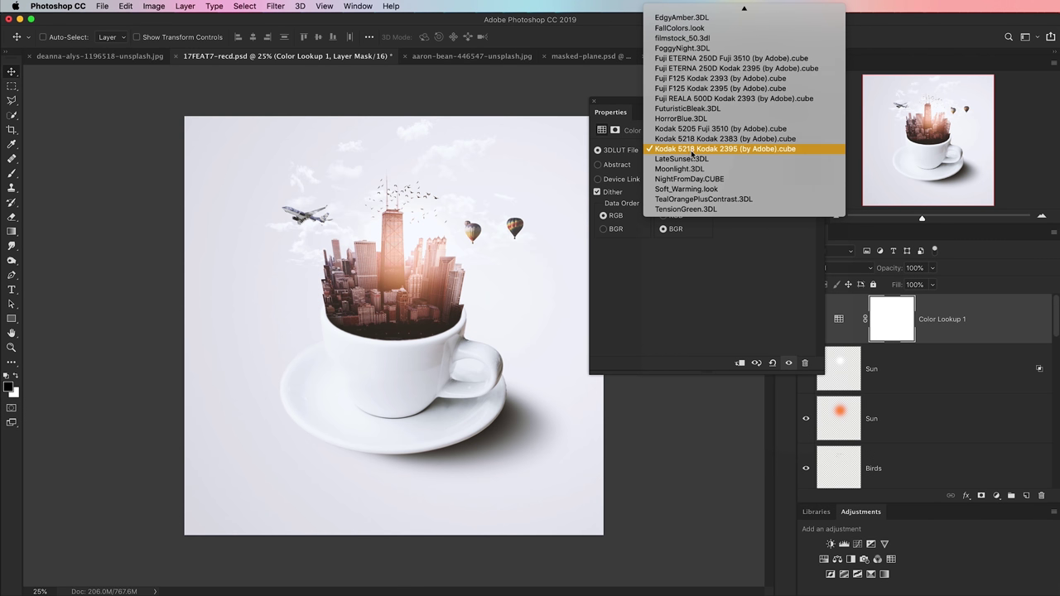
left_click(733, 89)
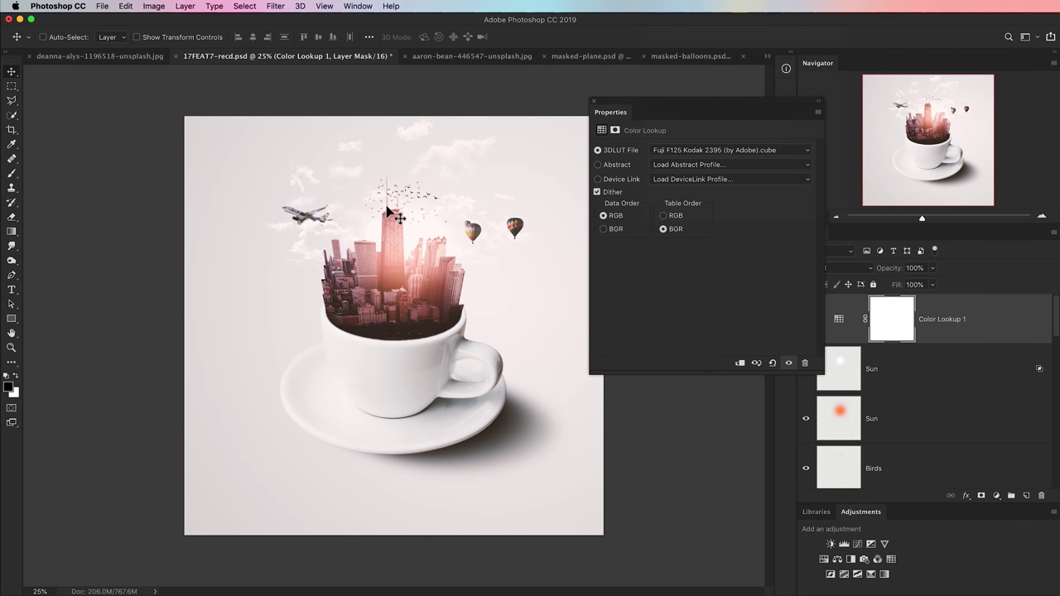
left_click(594, 101)
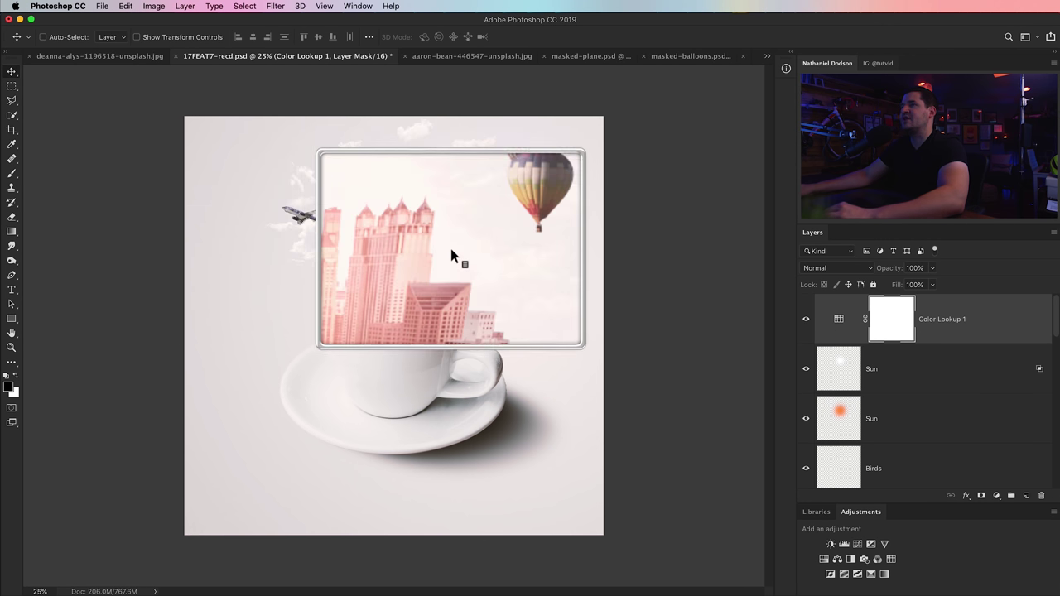
Split the Color Lookup layer's Underlying Layer white Blend If slider to fade its effect in the highlights, and compare the image without it
double_click(986, 316)
left_click_drag(825, 129, 862, 169)
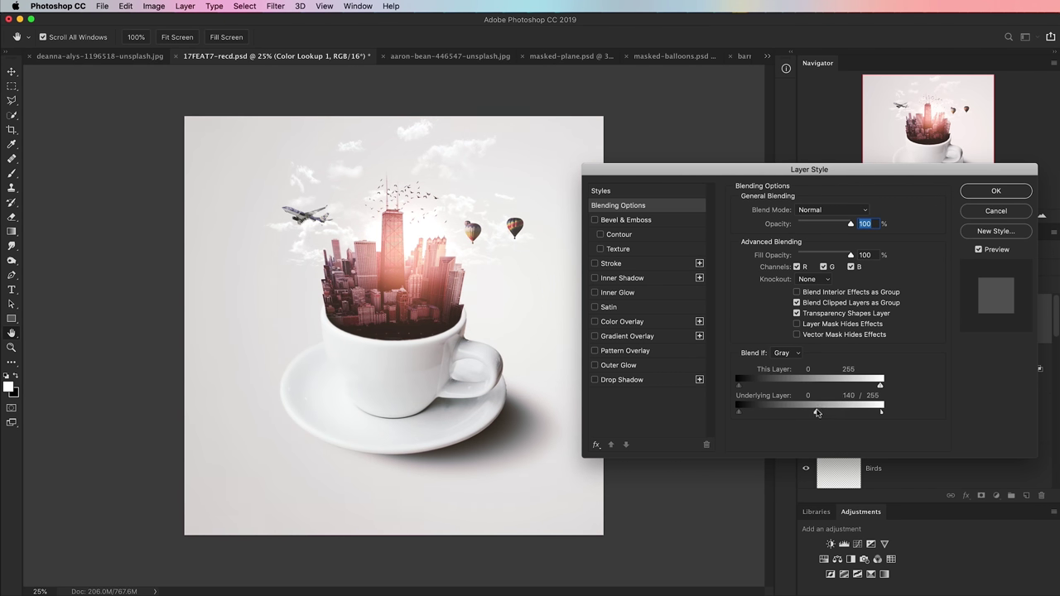
left_click_drag(879, 411, 830, 414)
left_click(999, 192)
left_click(806, 322)
left_click(806, 321)
left_click(806, 321)
left_click(806, 322)
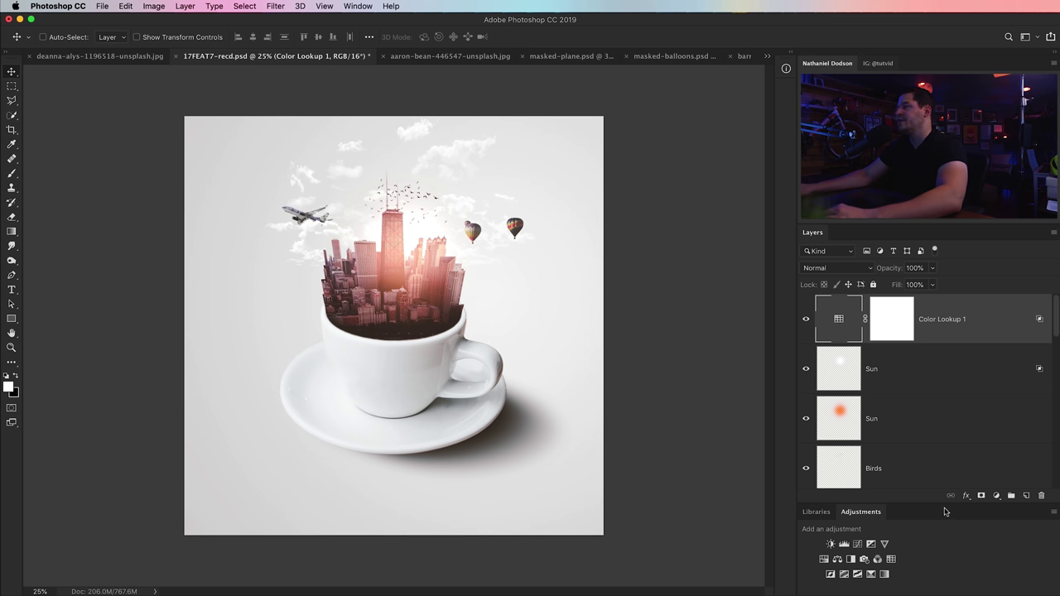
Add a new layer above the Color Lookup adjustment and rename it Grain
left_click(1025, 496)
double_click(878, 318)
type("Grain")
key("Return")
Fill the Grain layer with 50% Gray at 100% opacity in Normal mode
left_click(130, 6)
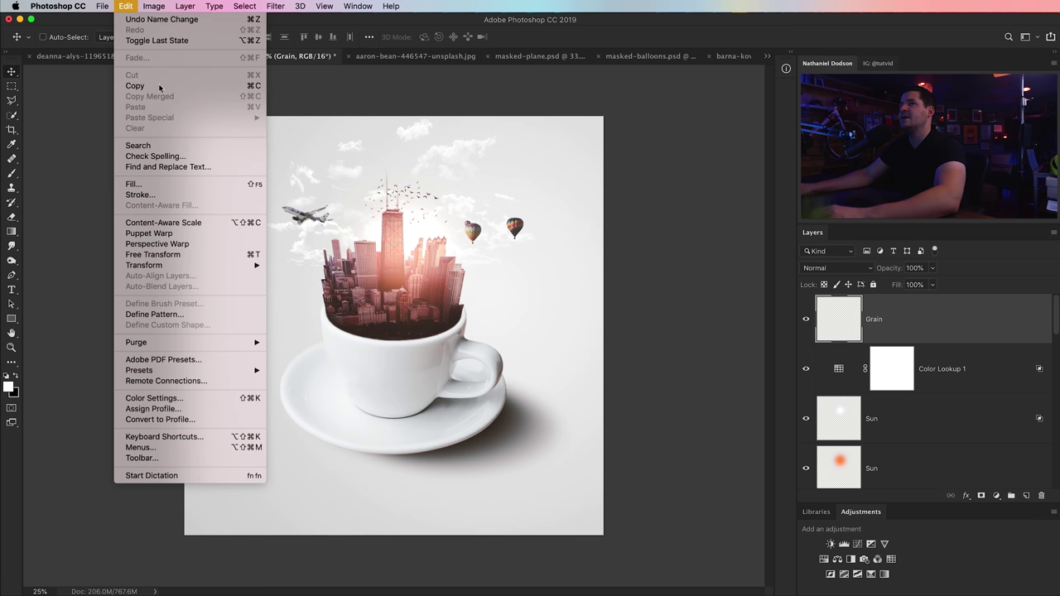
key("Escape")
key("i")
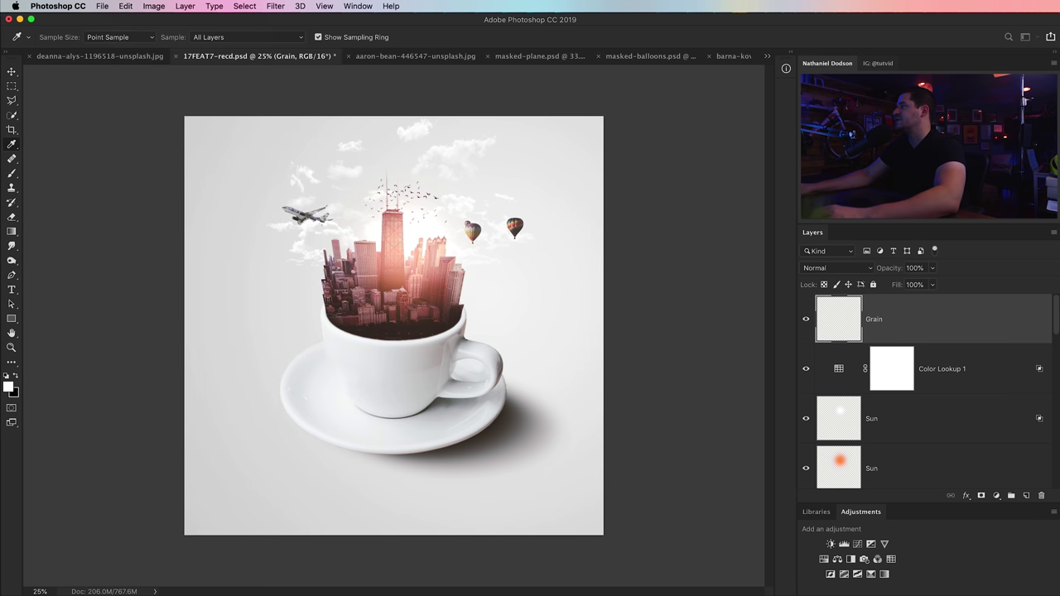
key("shift+F5")
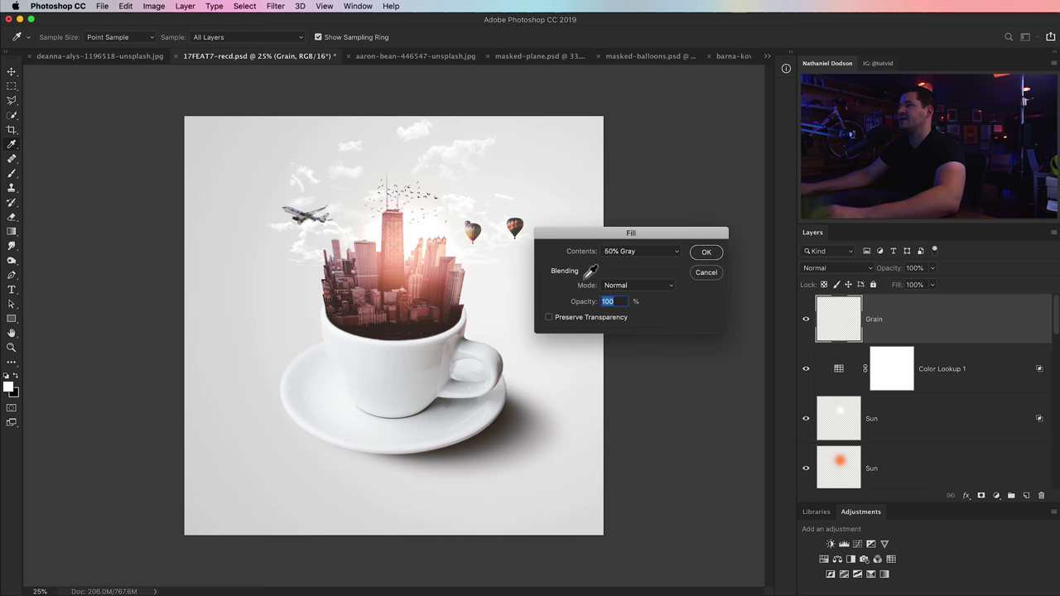
left_click(704, 252)
Add film grain to the gray Grain layer with the Camera Raw filter's Grain effect
key("v")
key("super+shift+a")
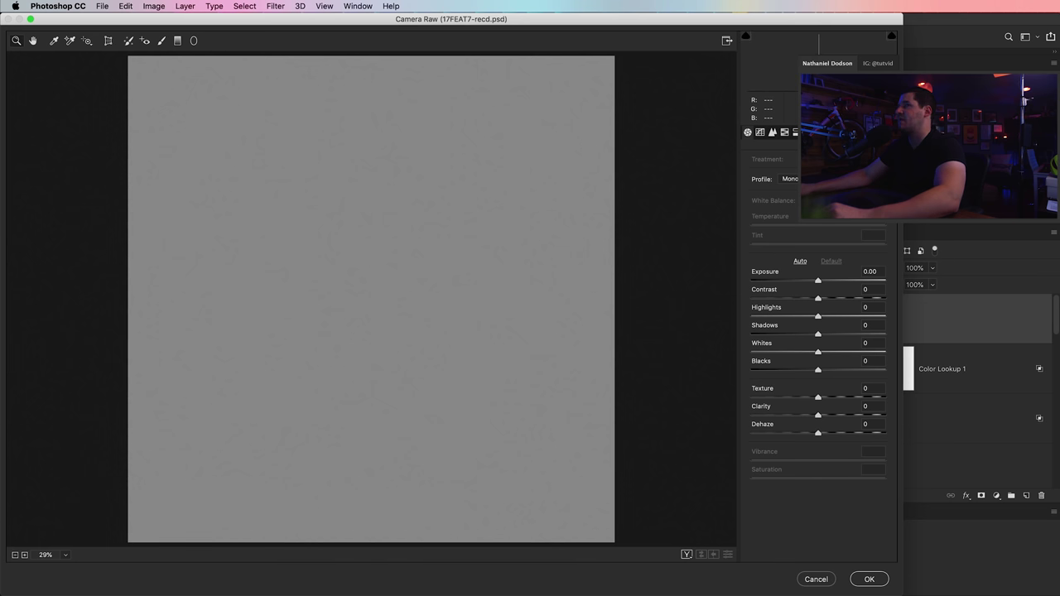
left_click(821, 133)
left_click(792, 182)
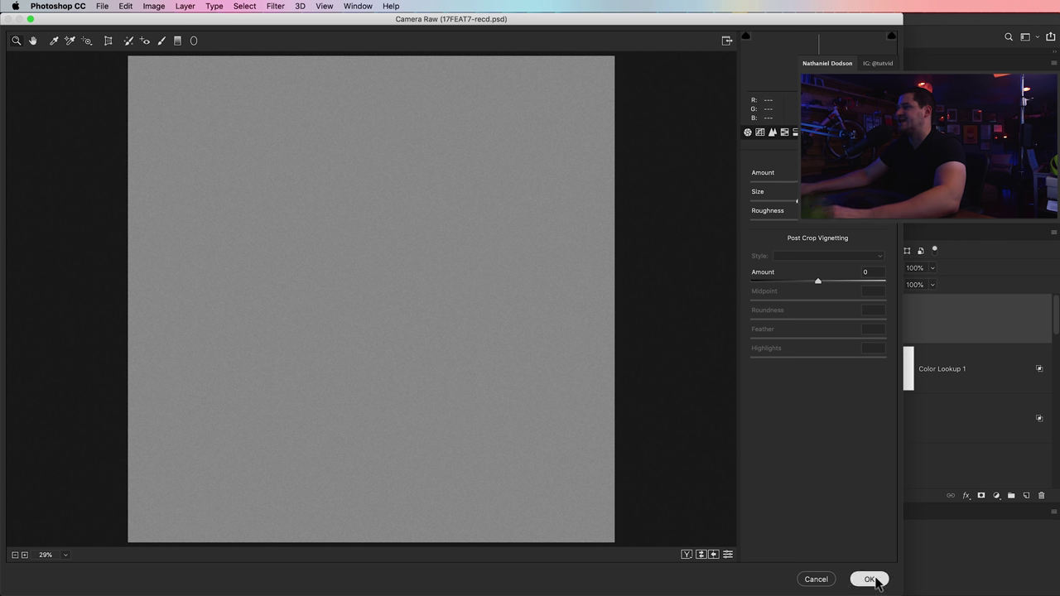
key("Return")
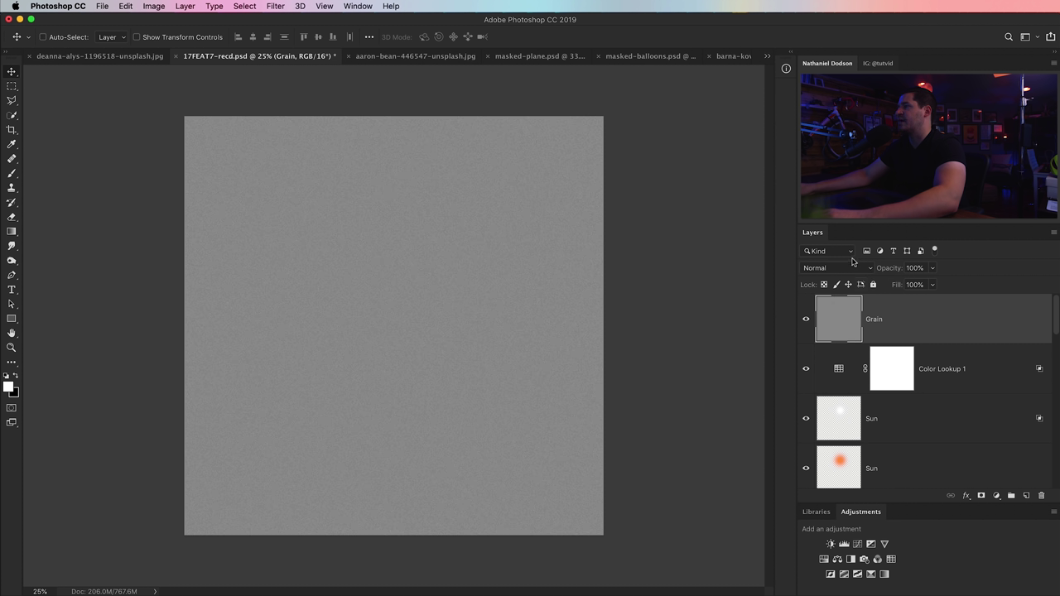
Blend the Grain layer with Soft Light at 63% opacity and inspect the grain up close and over the whole image
left_click(852, 266)
left_click(837, 406)
key("z")
left_click(340, 243)
left_click(341, 246)
left_click(347, 270)
left_click(349, 274)
left_click_drag(405, 285, 480, 343)
left_click_drag(900, 276, 876, 275)
key("super+minus")
key("super+minus")
key("super+minus")
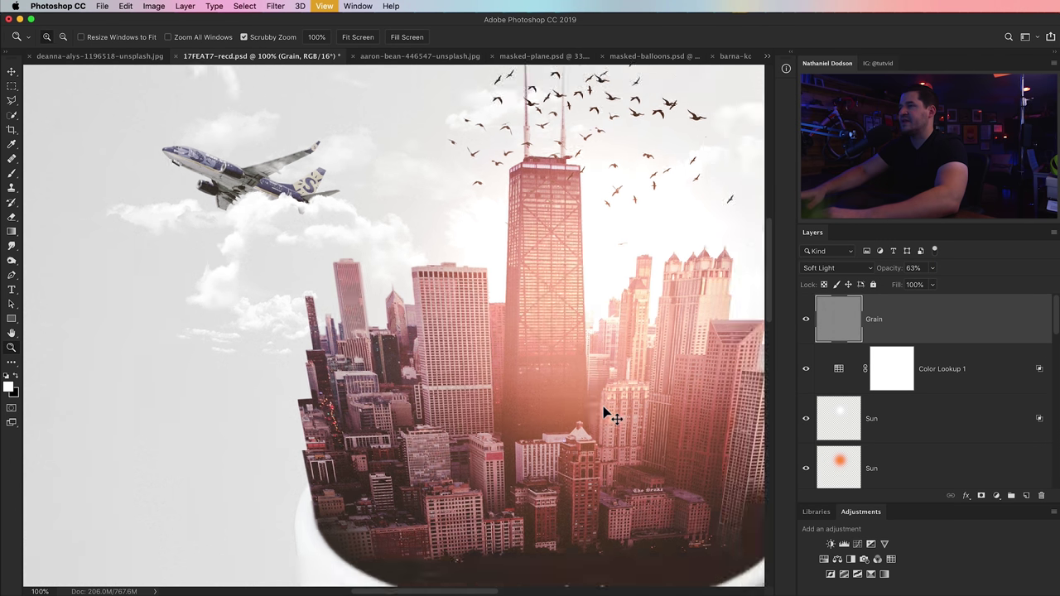
left_click_drag(597, 405, 593, 362)
left_click(569, 351, "alt")
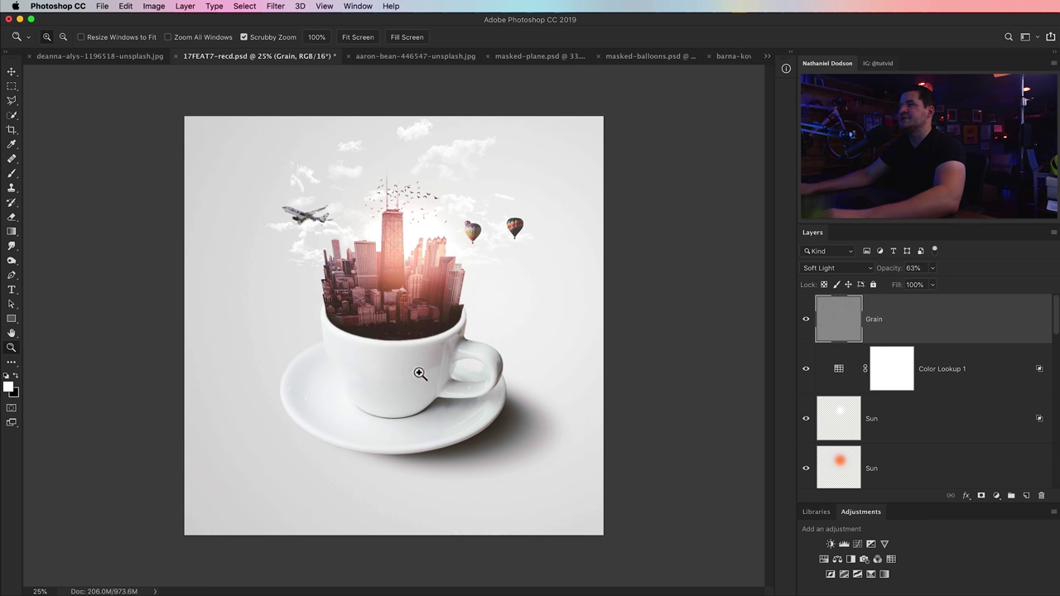
key("v")
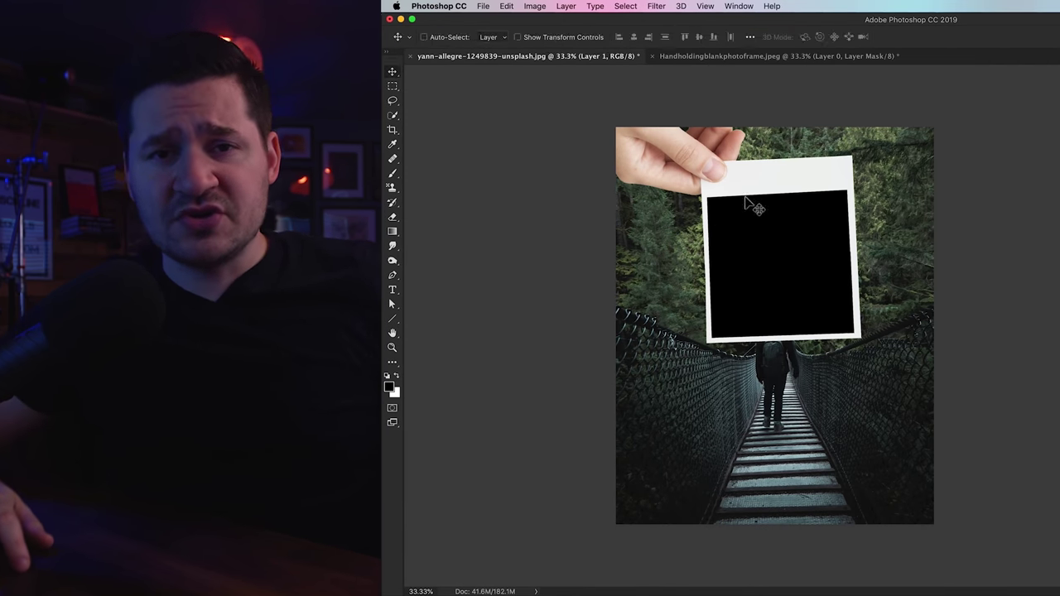
In the forest bridge photo, outline the opening of the handheld frame with the Polygonal Lasso and mask it out of the Blurred layer
key("ctrl+plus")
right_click(393, 114)
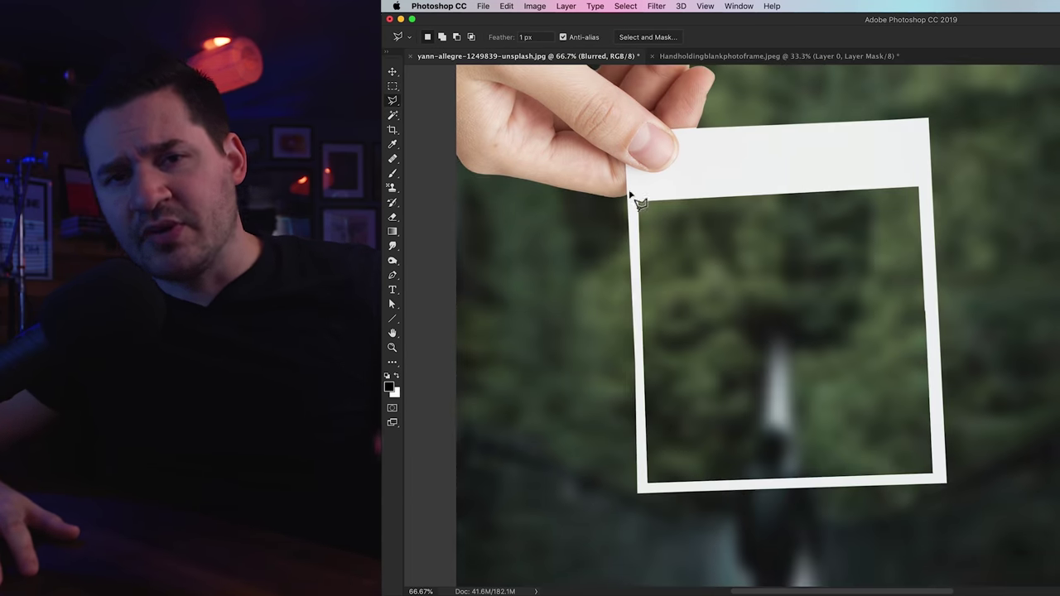
left_click(928, 181)
left_click(945, 480)
left_click(640, 490)
left_click(631, 195)
left_click(565, 6)
mouse_move(585, 183)
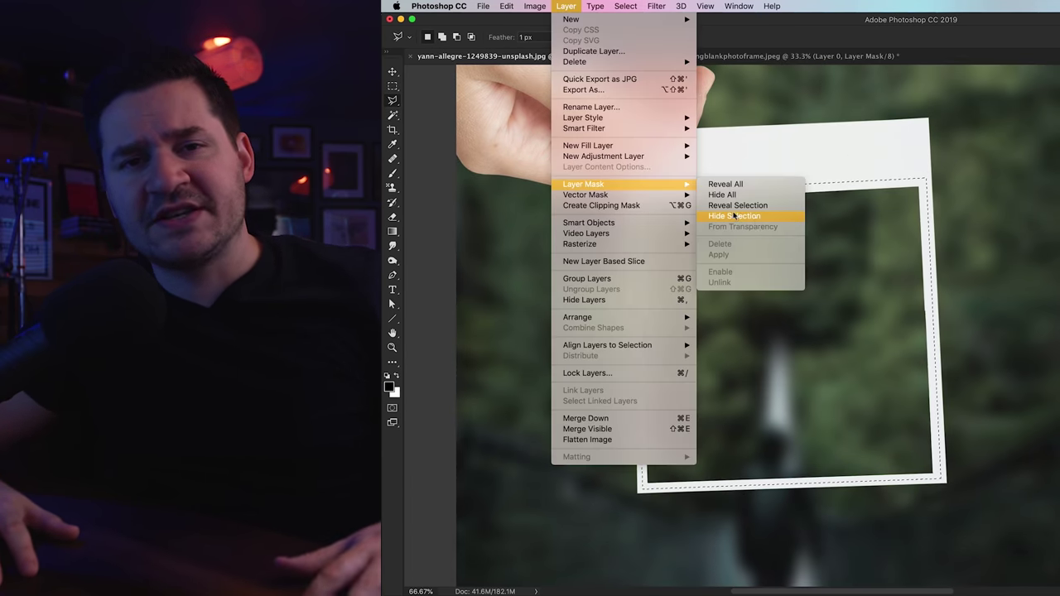
left_click(734, 215)
Select the bridge and person beneath the frame with an 8 px feathered Polygonal Lasso and fill the area black on the Blurred layer's mask
scroll(734, 249, "down", 2)
key("super+minus")
key("super+minus")
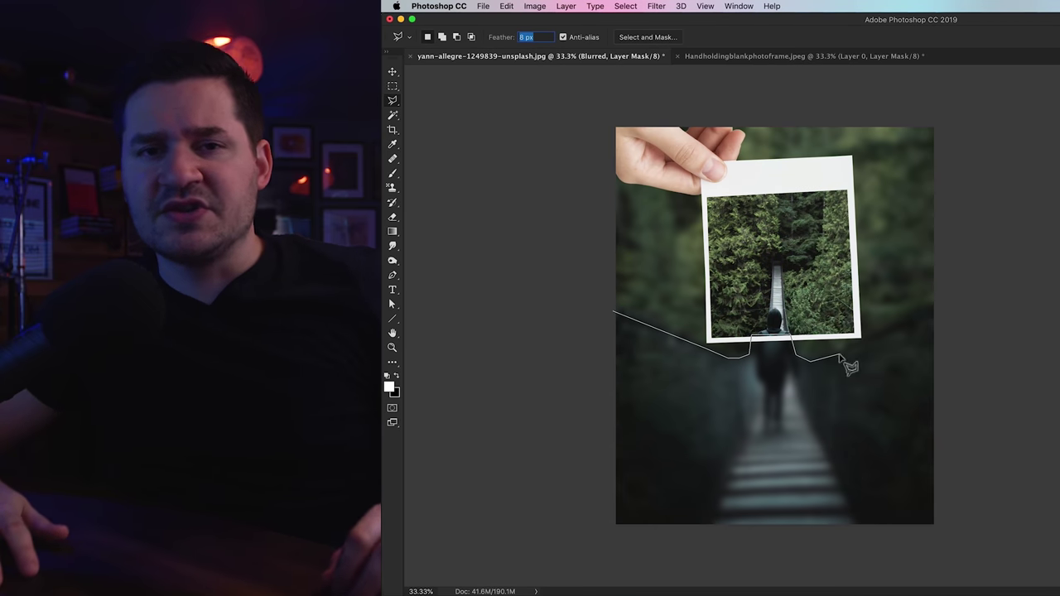
key("alt+BackSpace")
key("alt+BackSpace")
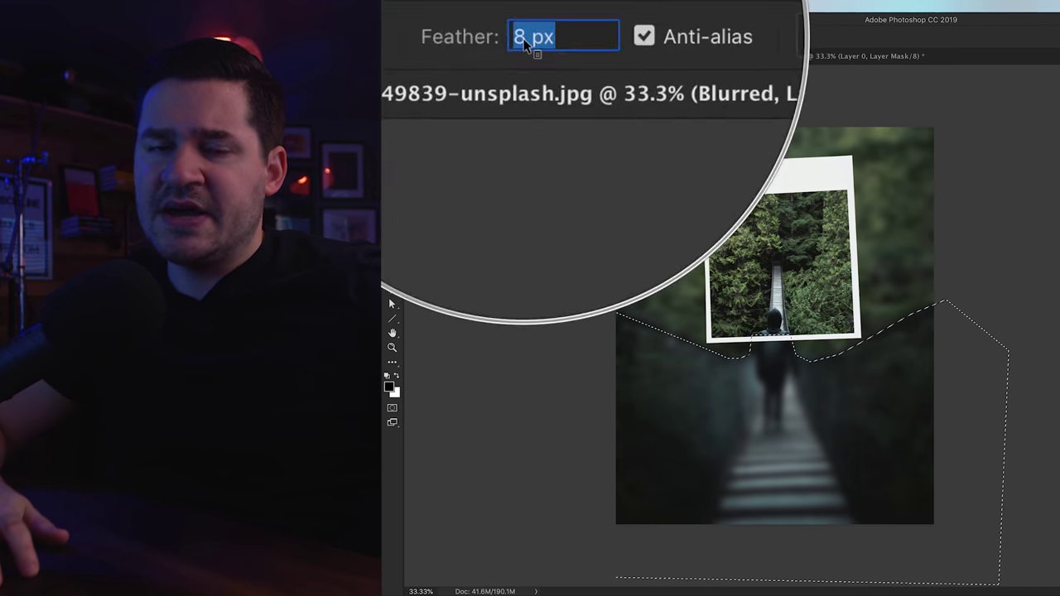
Refine the Blurred layer's mask along the top edge of the bridge netting with a soft brush
key("v")
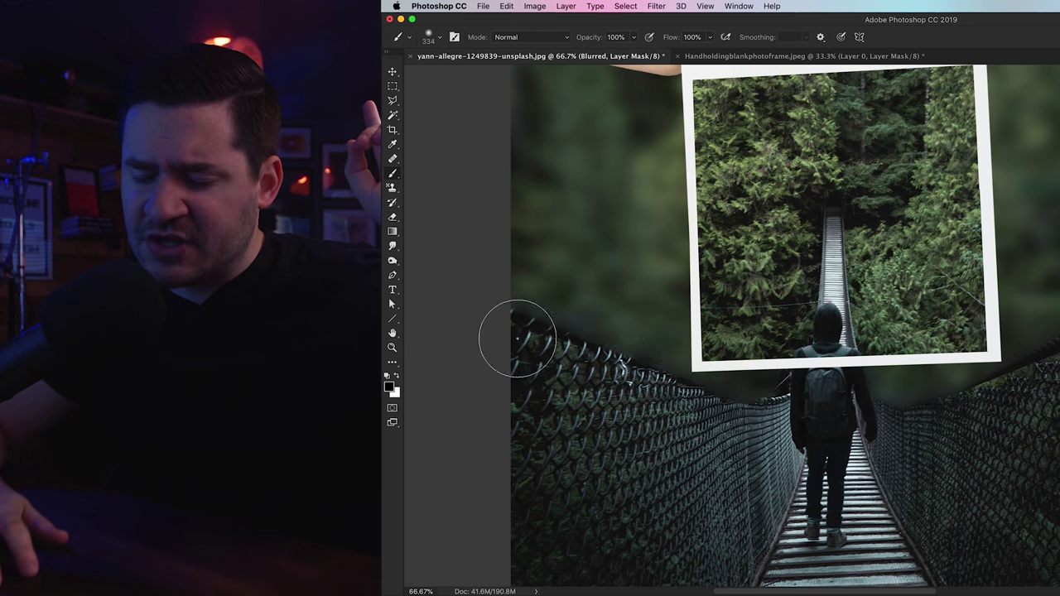
key("x")
key("bracketright")
key("bracketright")
key("bracketright")
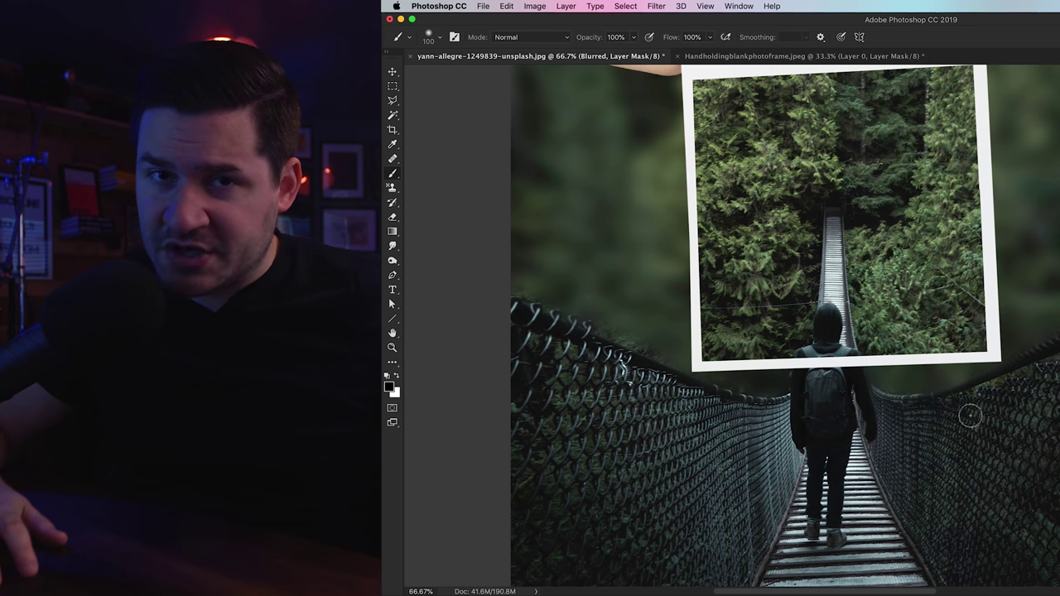
Bring some blur back over the nearest bridge planks with a white 1300 px soft brush at 41% opacity on the Blurred layer's mask
key("super+minus")
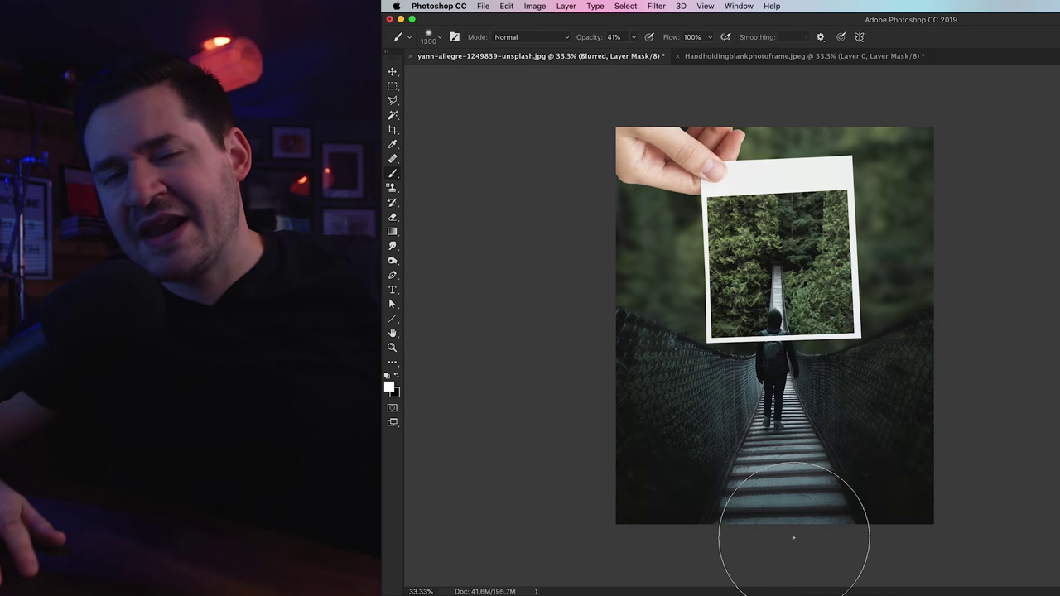
triple_click(772, 339)
left_click(745, 339)
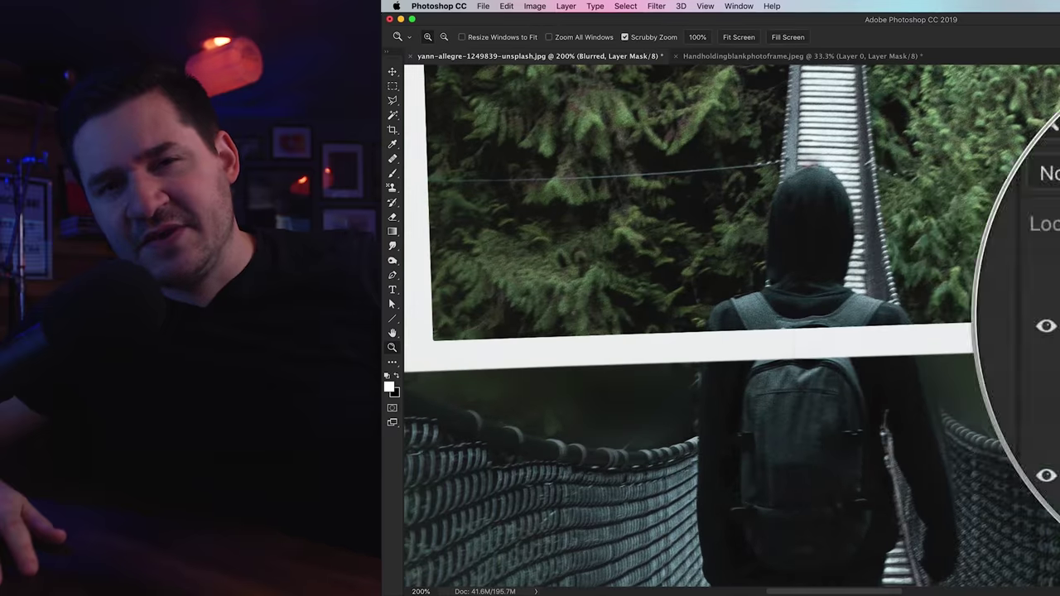